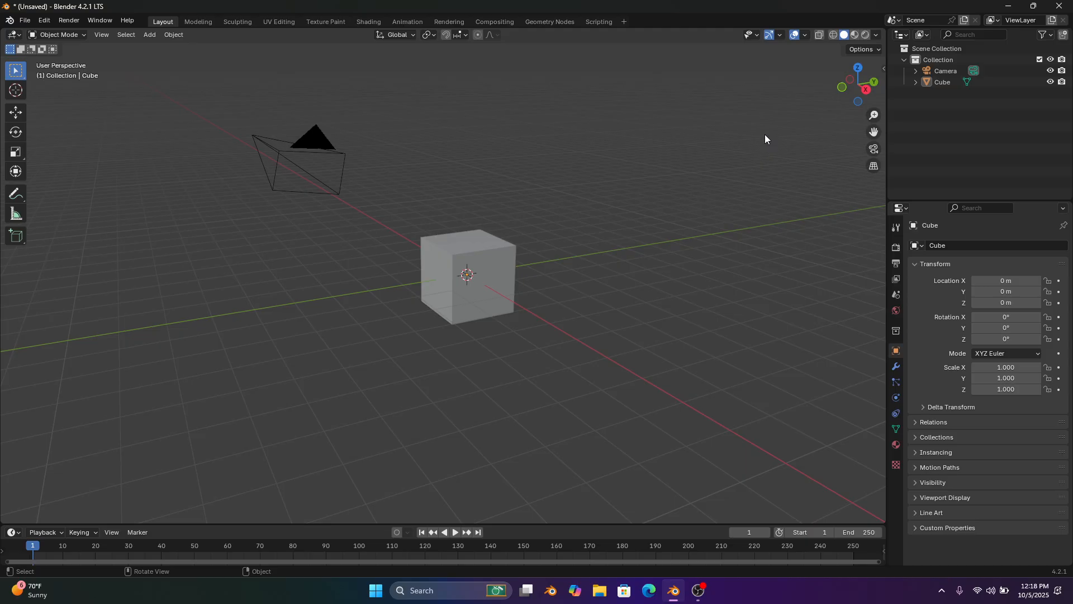
Switch to the right orthographic view and start adding a reference image to the scene
middle_click_drag(789, 65, 870, 80)
left_click(854, 87)
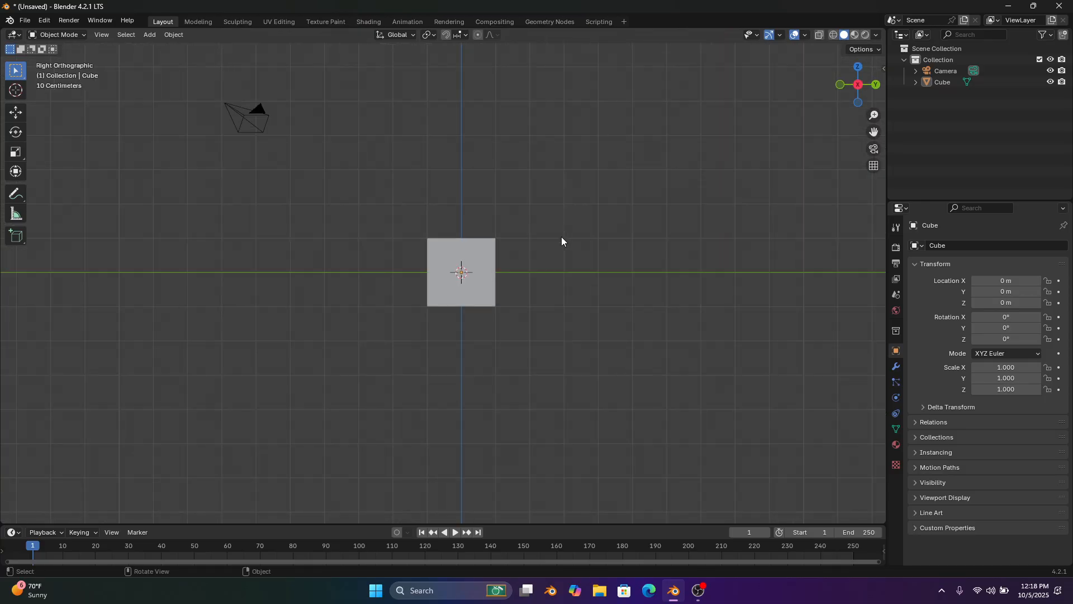
scroll(604, 268, "up", 1)
middle_click_drag(639, 275, 622, 288, "shift")
key("shift+a")
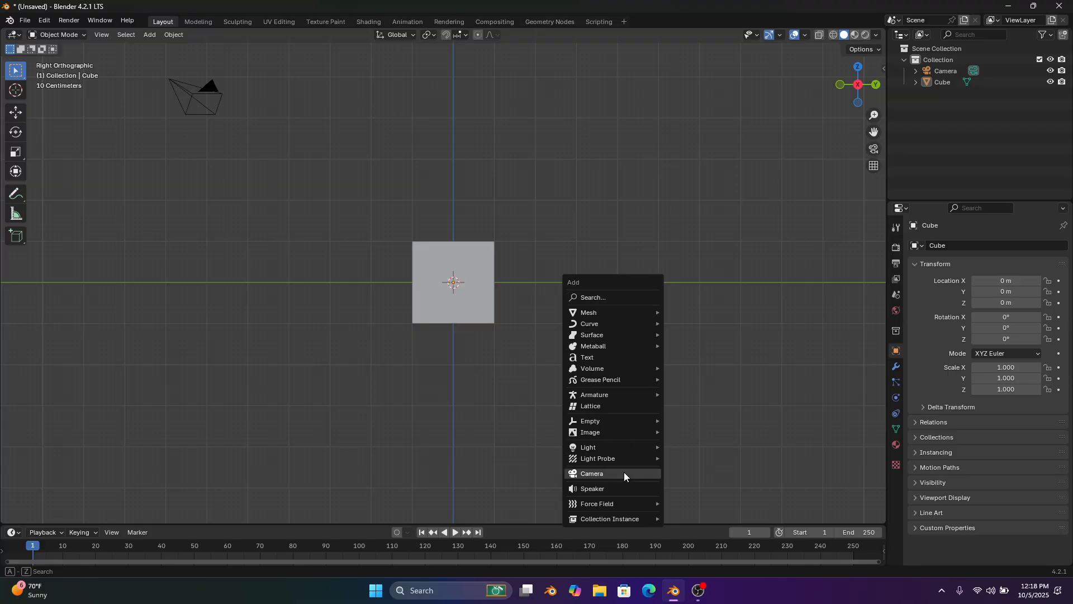
mouse_move(599, 445)
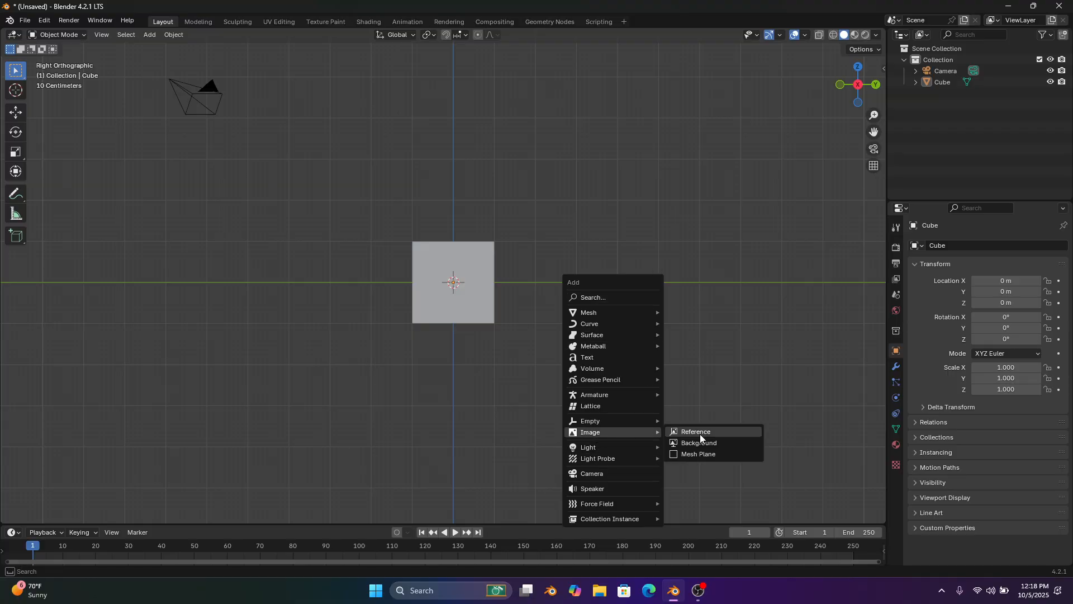
left_click(700, 434)
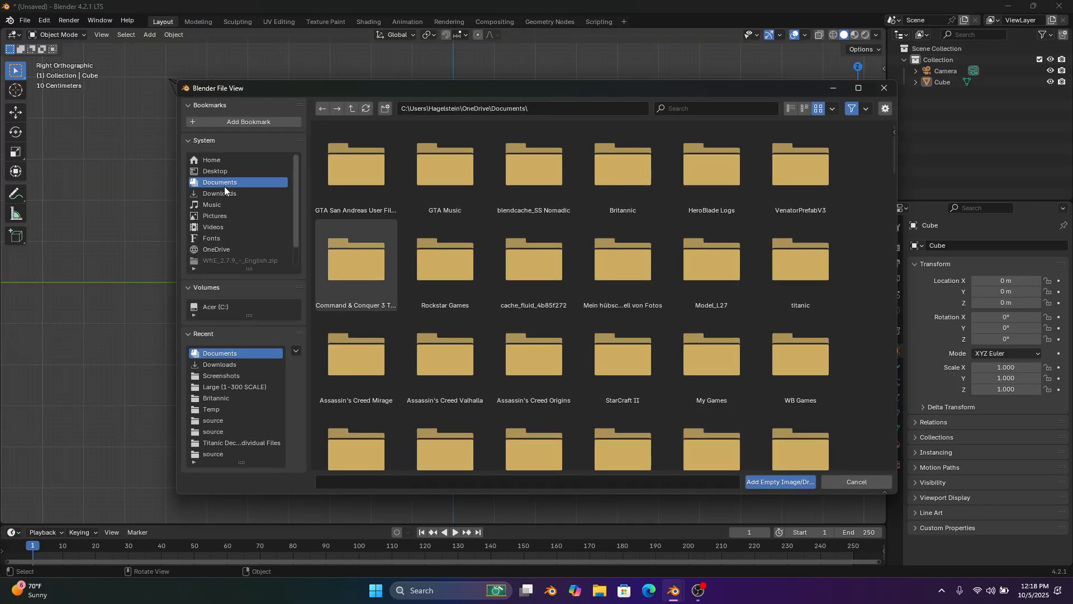
left_click(242, 192)
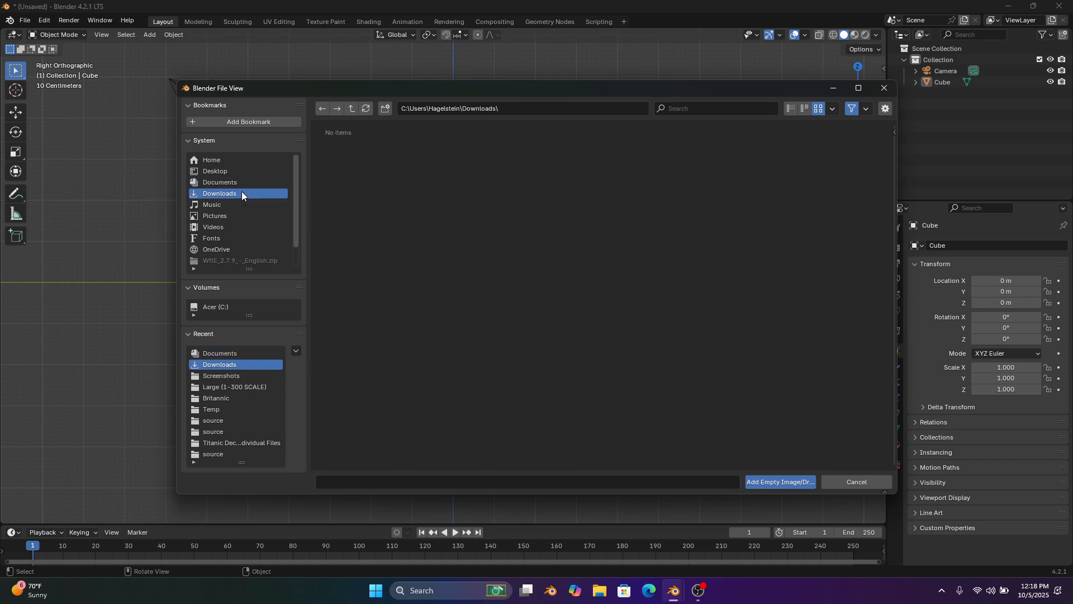
double_click(361, 169)
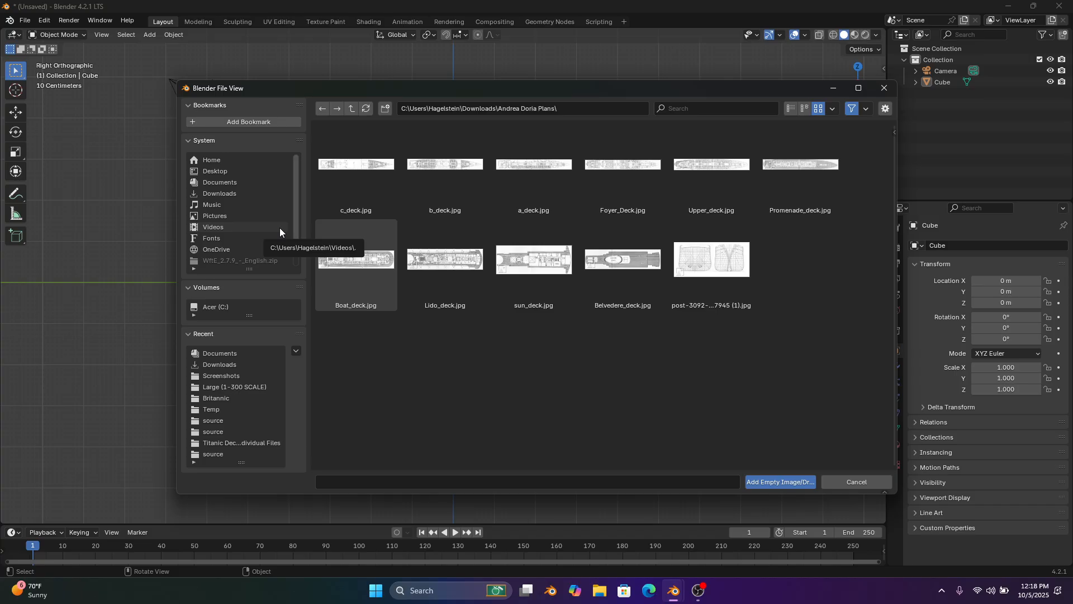
left_click(237, 192)
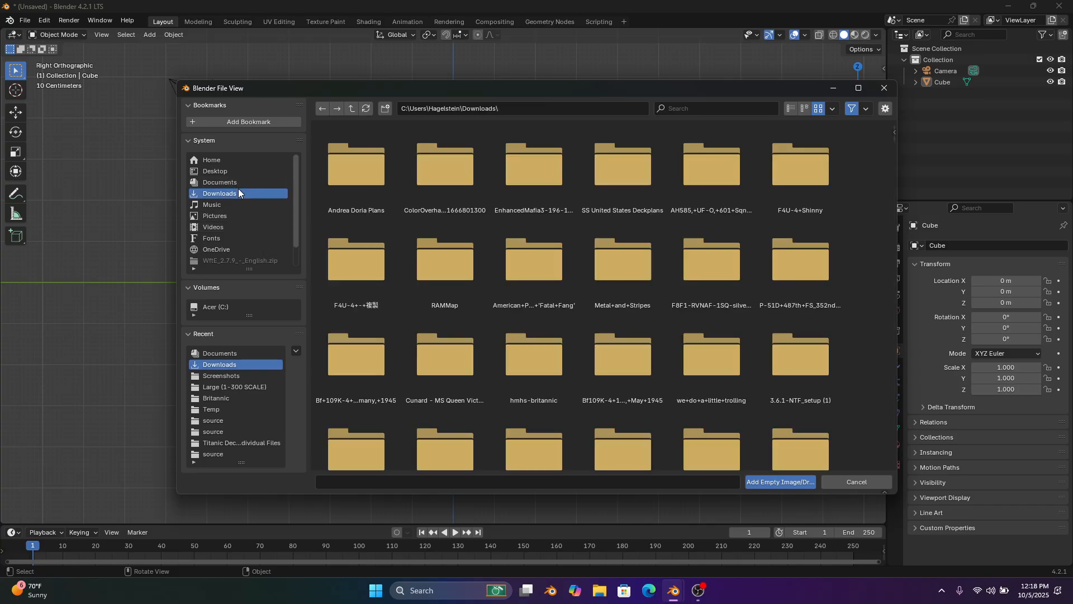
scroll(630, 345, "down", 6)
scroll(645, 354, "down", 2)
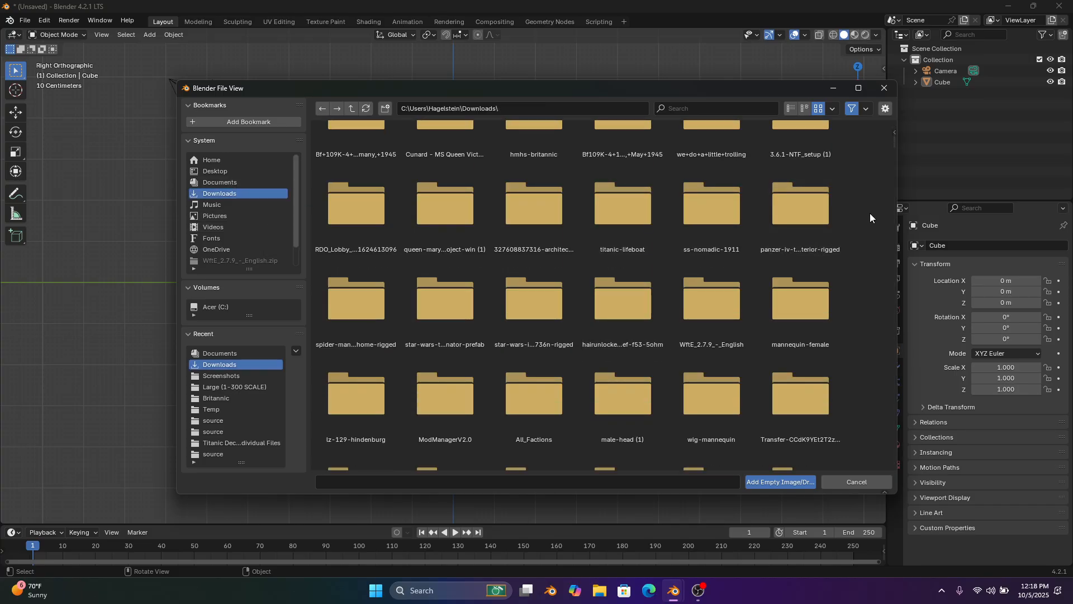
scroll(894, 145, "down", 7)
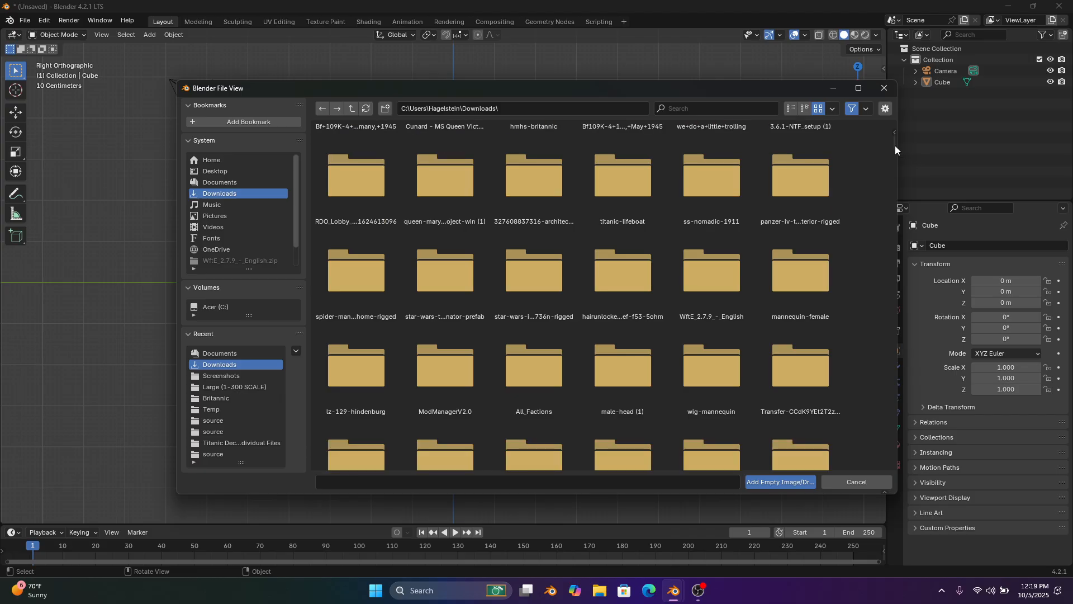
left_click_drag(898, 159, 900, 191)
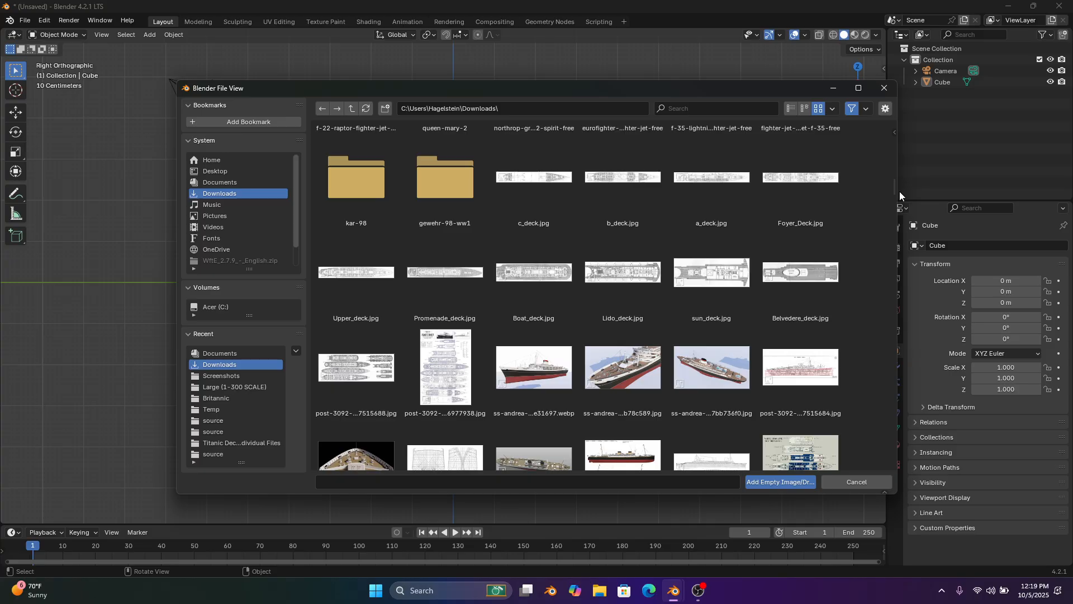
double_click(791, 394)
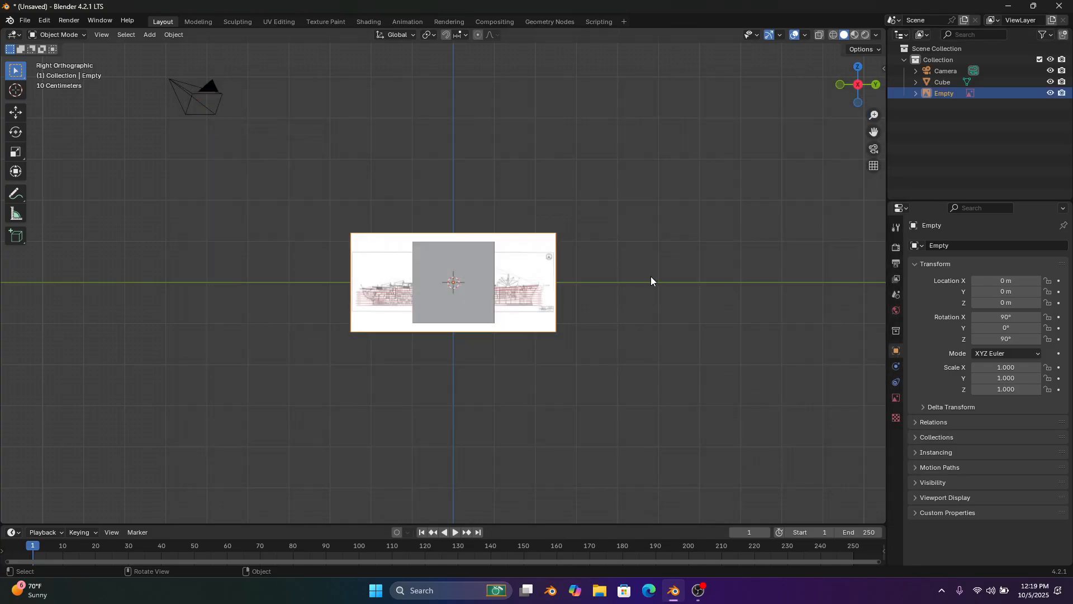
Scale the ship profile image up uniformly to a scale of about 16.2
key("s")
left_click(666, 314)
scroll(602, 288, "down", 6)
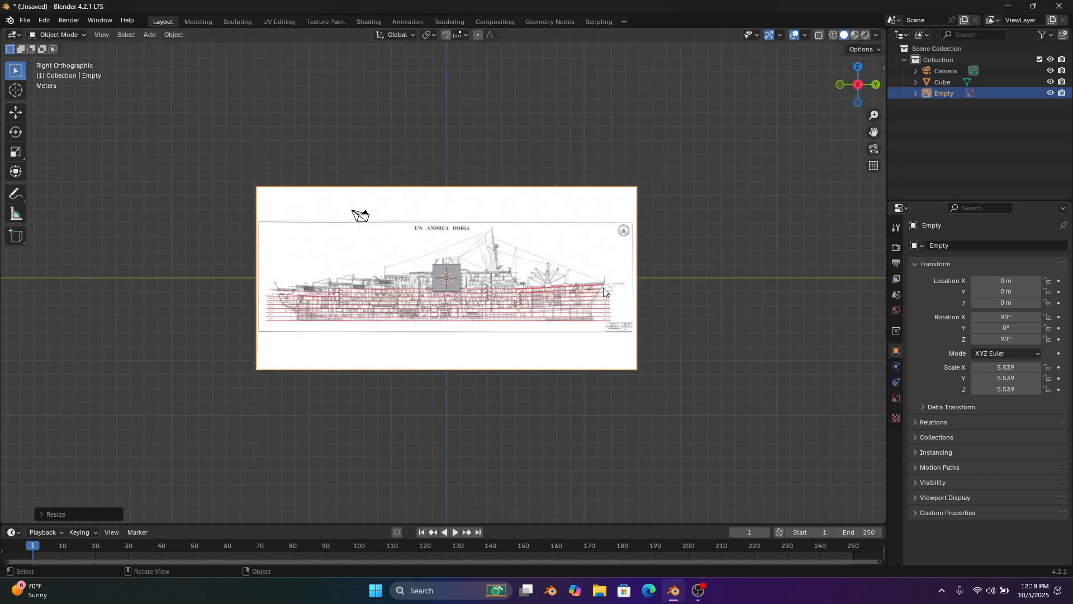
scroll(602, 287, "down", 1)
key("s")
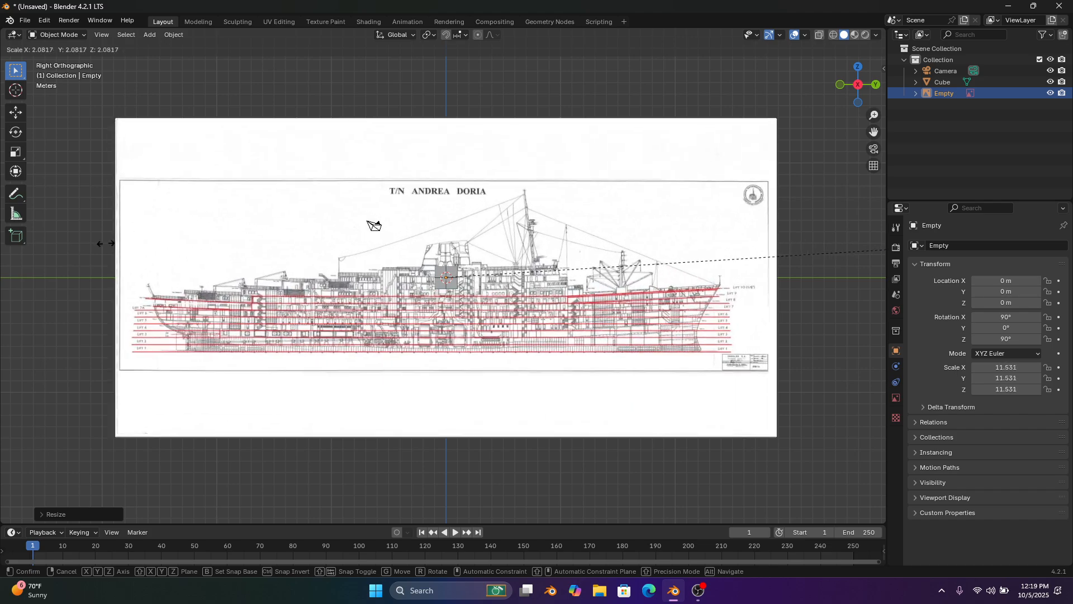
left_click(262, 229)
Raise the ship profile image along the Z axis to a height of about 11 m
key("g")
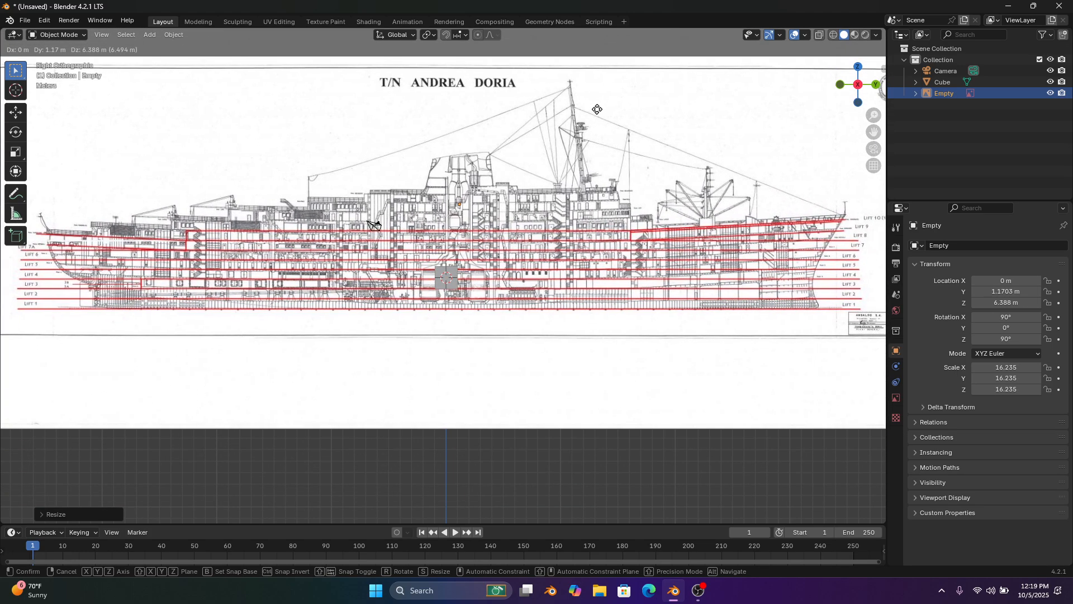
key("z")
left_click(644, 77)
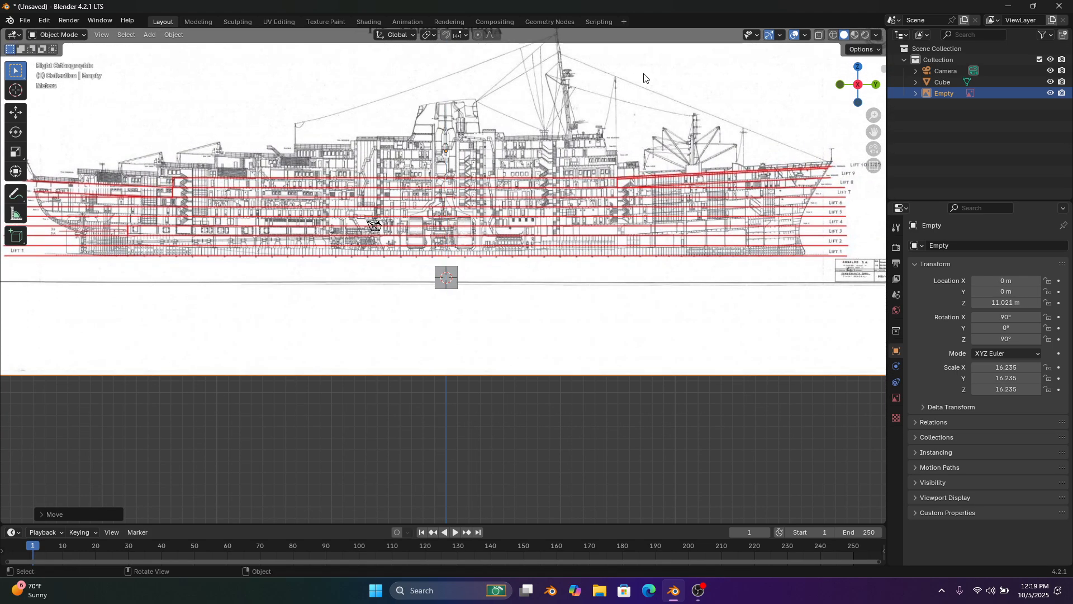
Enable the opacity option for the ship profile reference image
scroll(588, 274, "up", 2)
left_click(895, 399)
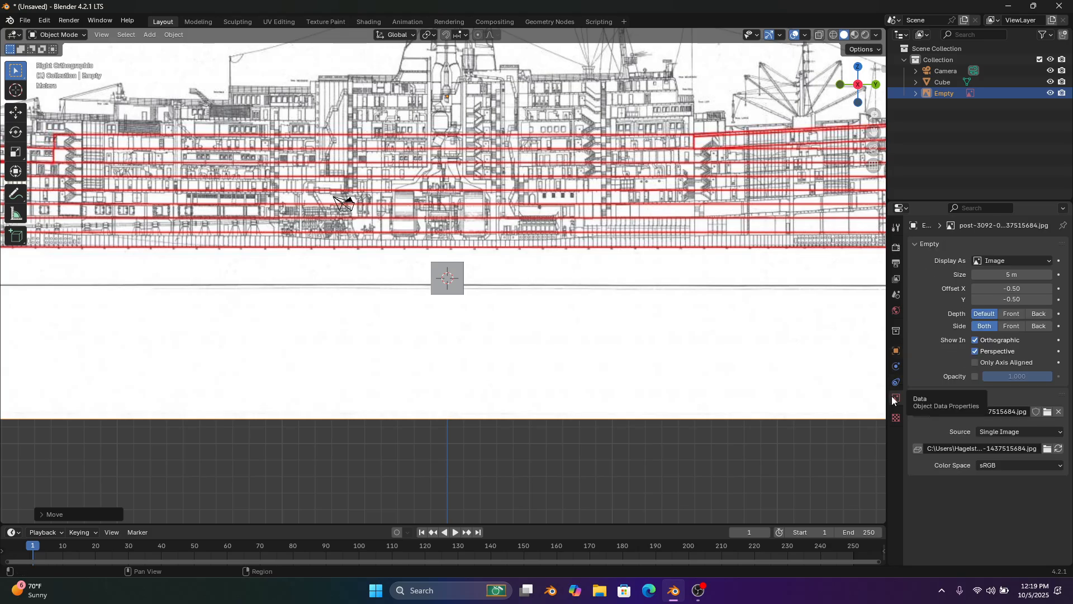
left_click(975, 376)
Lower the ship profile about 1.85 m along Z so its lowest red line meets the world origin
scroll(660, 296, "up", 4)
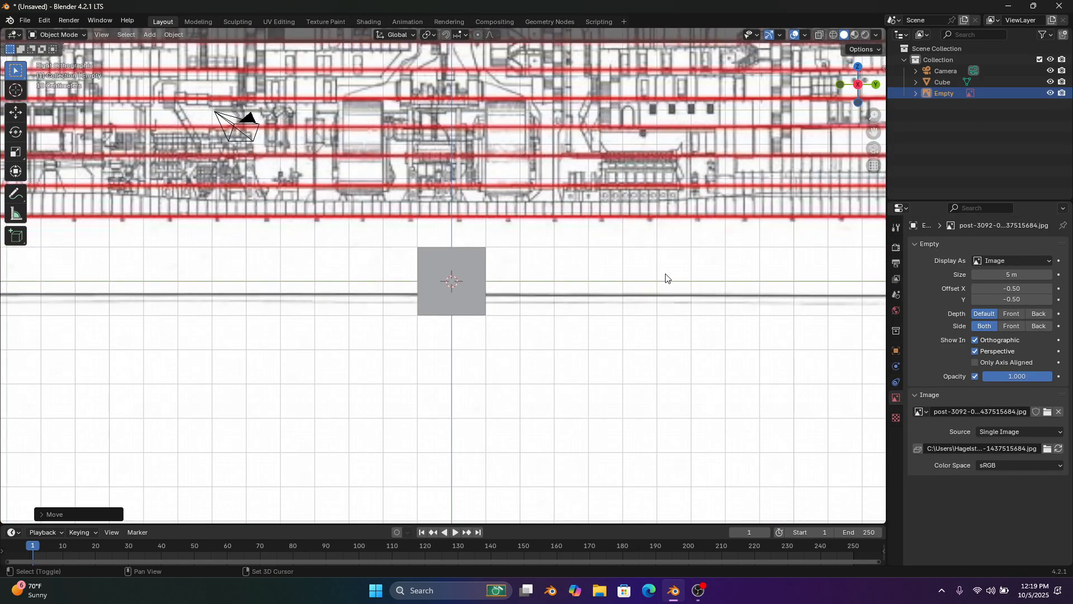
middle_click_drag(666, 277, 507, 390, "shift")
key("g")
key("z")
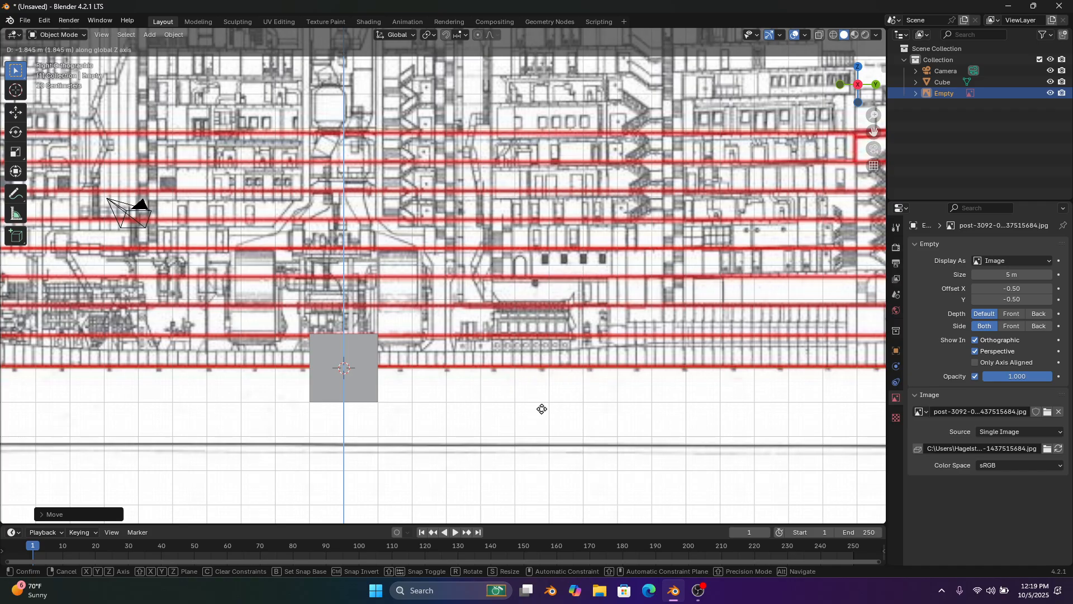
left_click(542, 409)
scroll(570, 358, "down", 6)
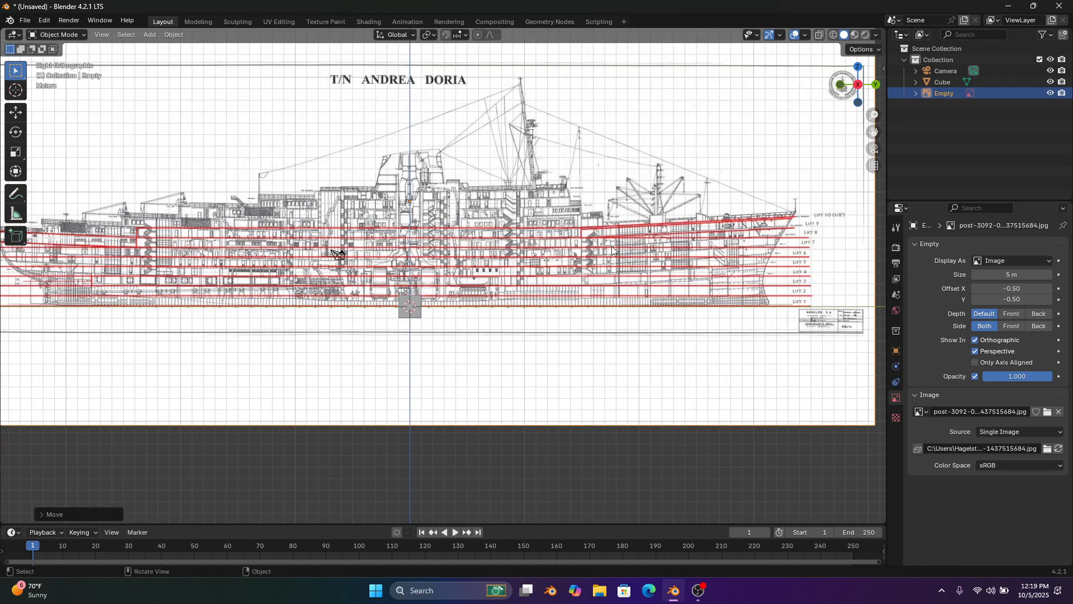
Move the cube up along Z to place it inside the hull, directly below the funnel
scroll(612, 245, "up", 5)
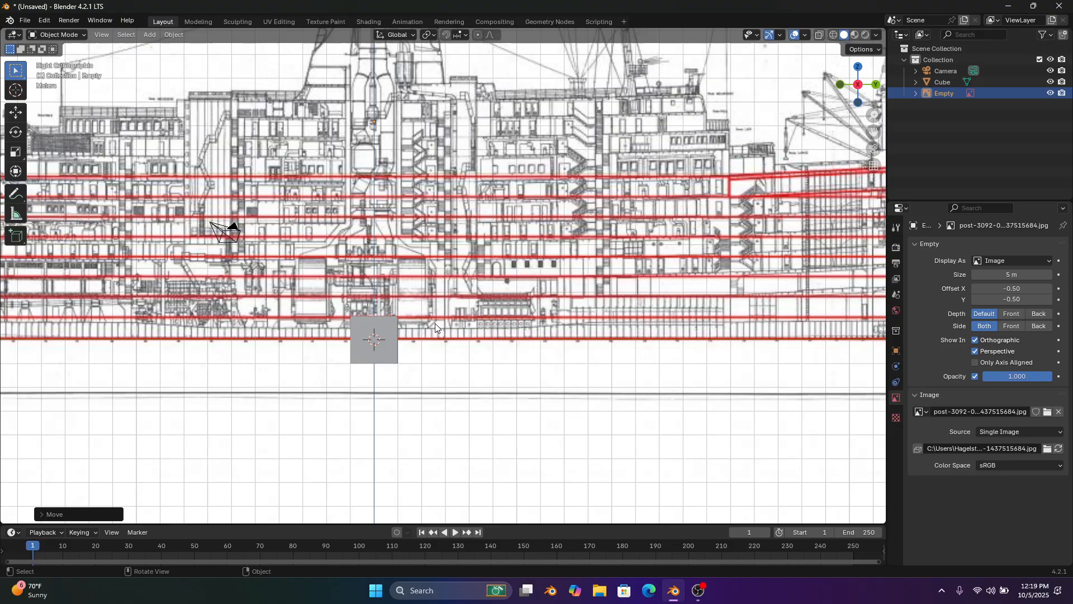
left_click(382, 327)
middle_click_drag(418, 247, 519, 356, "shift")
key("g")
key("z")
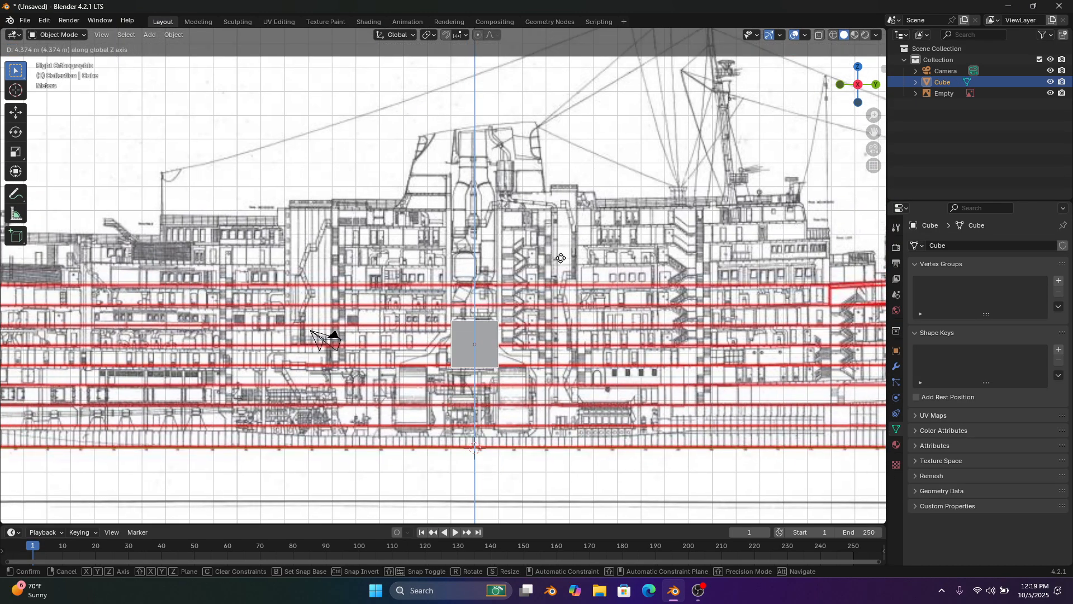
left_click(564, 266)
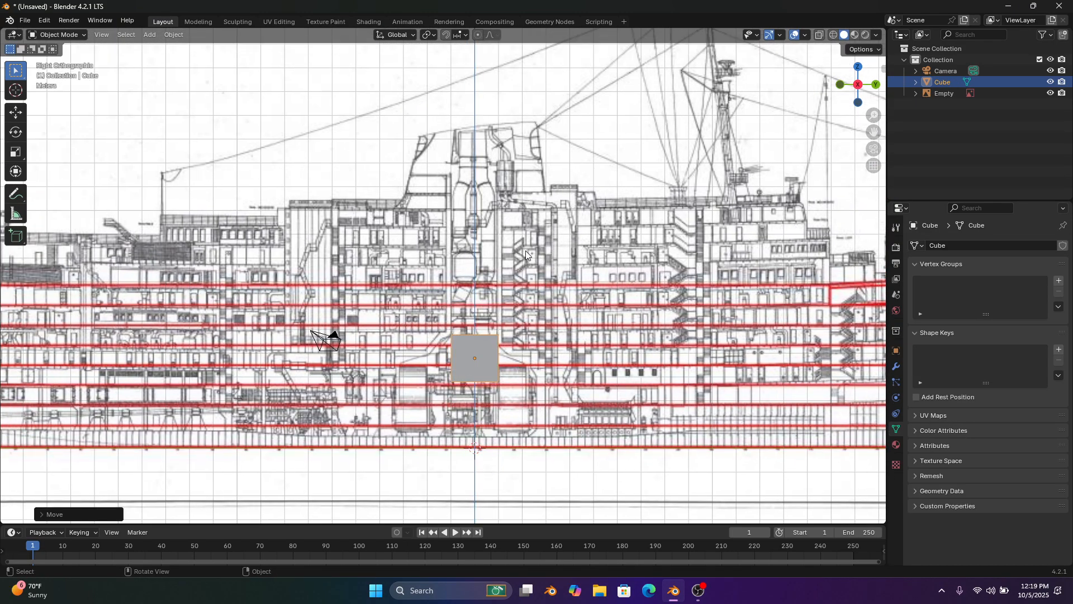
scroll(528, 247, "down", 3)
scroll(567, 230, "down", 2)
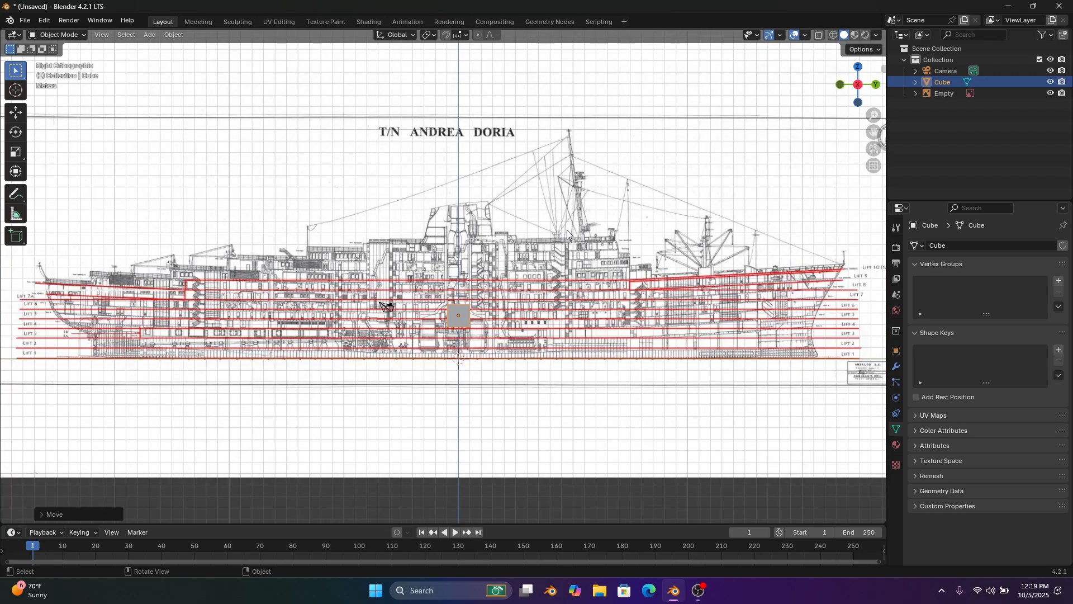
scroll(614, 251, "up", 2)
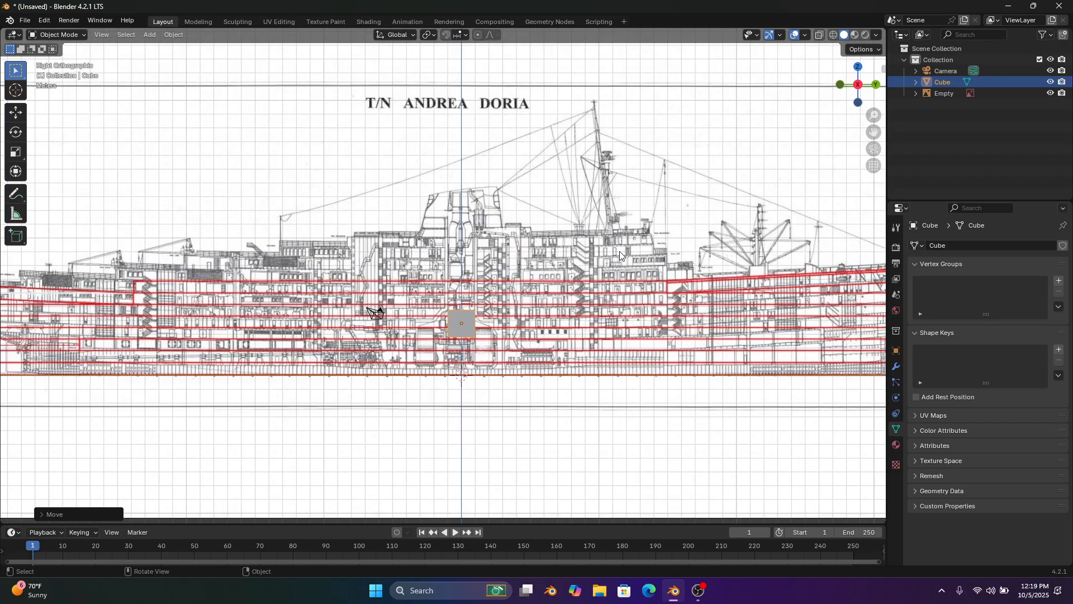
key("s")
right_click(692, 297)
Select the ship profile image and enlarge it further uniformly around its centre
left_click(693, 298)
scroll(665, 246, "down", 4)
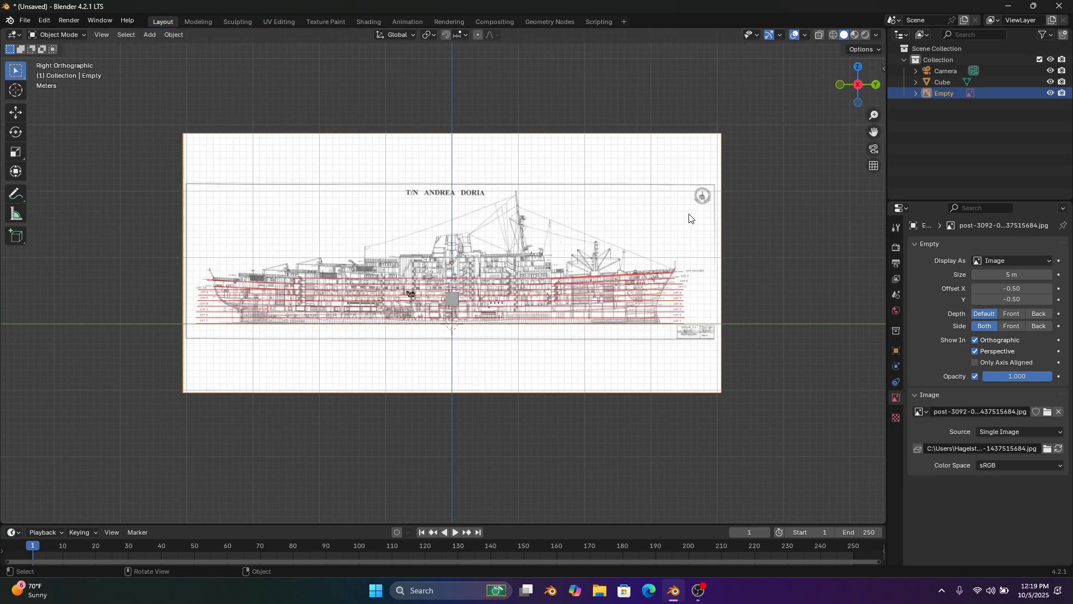
key("s")
left_click(785, 217)
Raise the enlarged ship profile about 3.2 m along Z to realign its lowest red line with the world origin
scroll(785, 220, "up", 6)
key("g")
key("z")
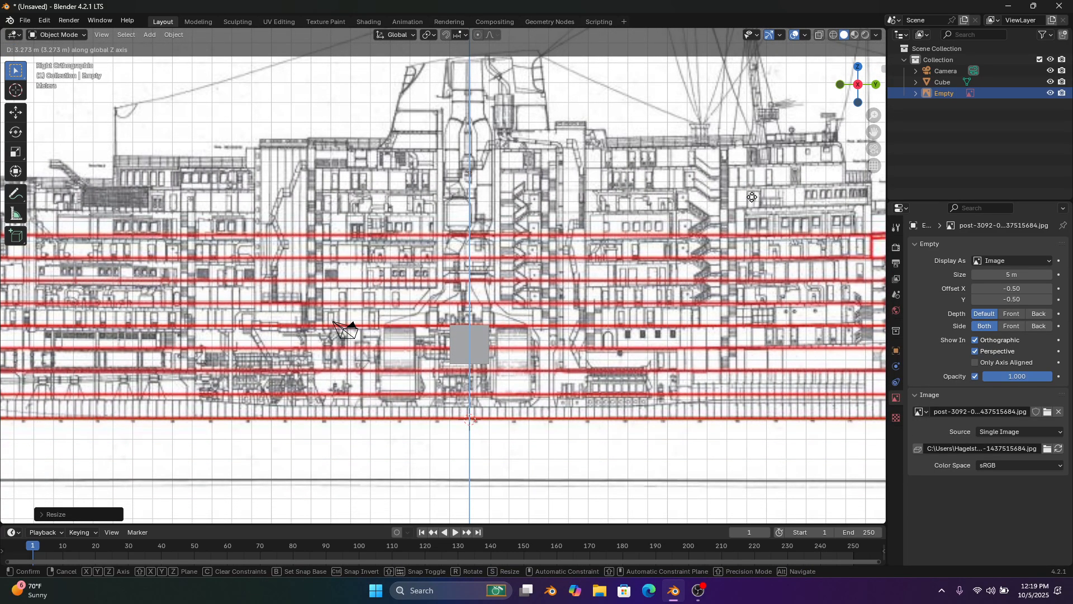
left_click(753, 199)
scroll(570, 212, "down", 5)
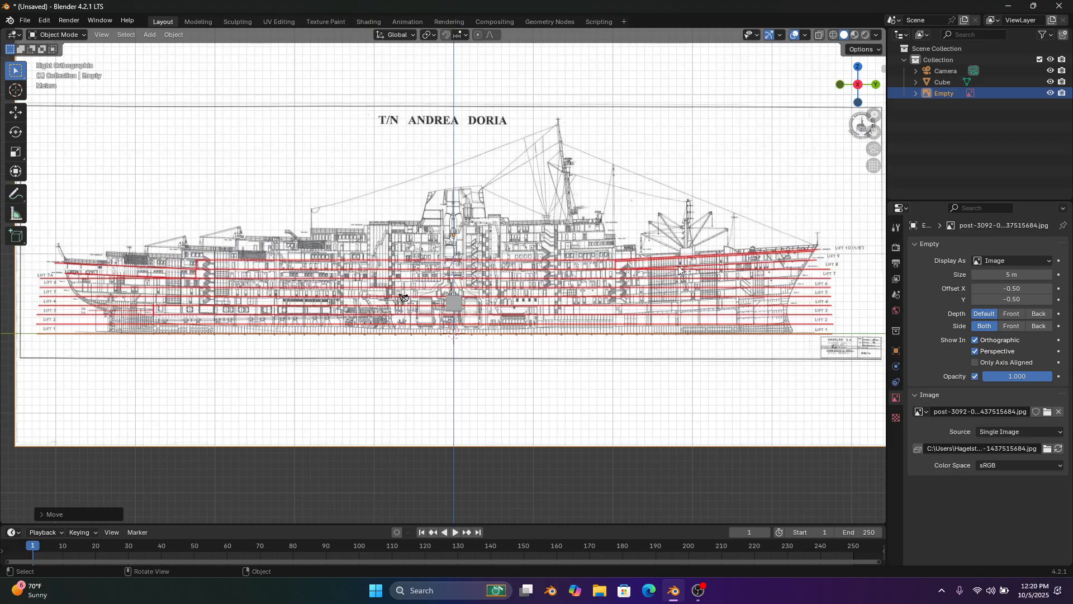
scroll(633, 285, "up", 1)
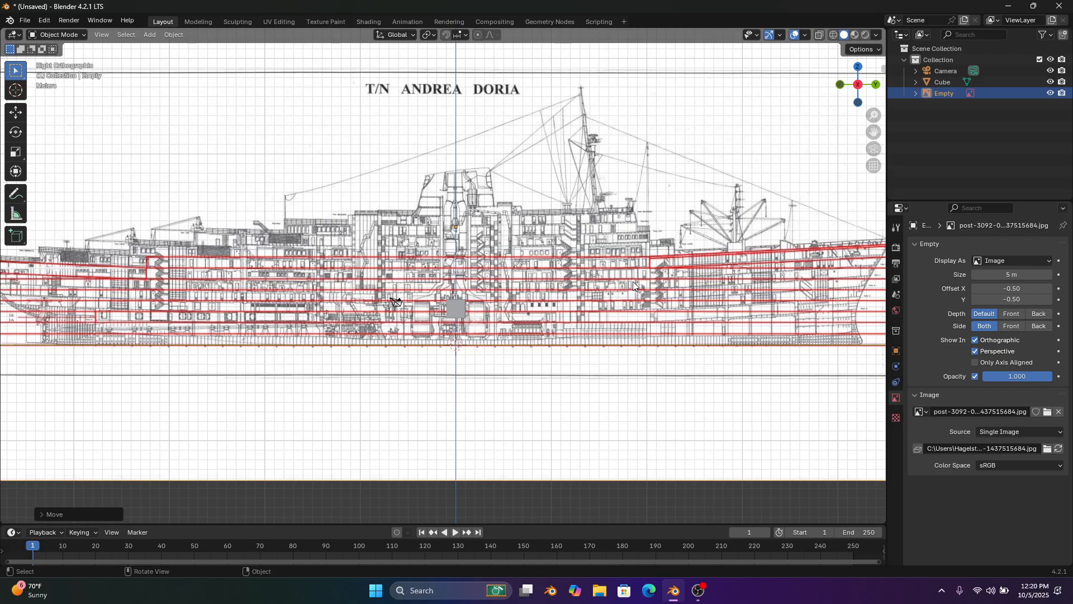
scroll(633, 281, "up", 2)
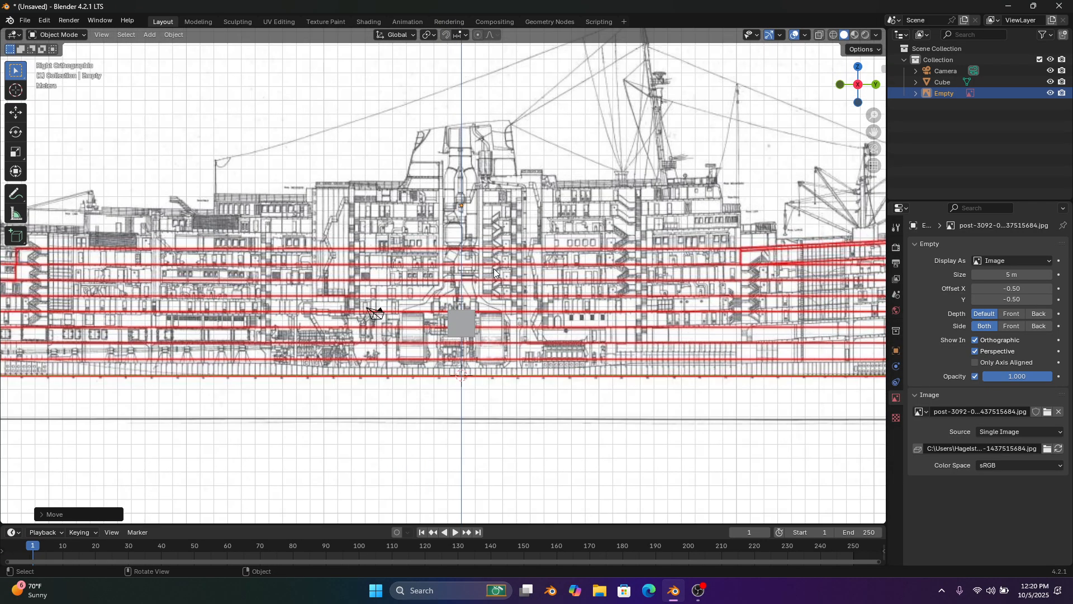
scroll(634, 158, "down", 2)
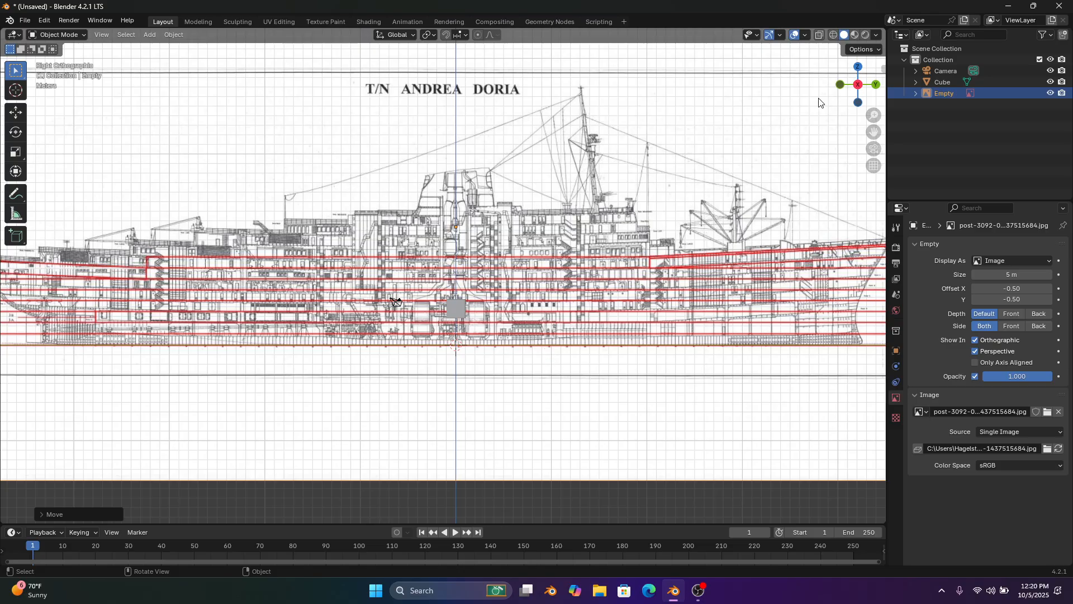
In top orthographic view, add Upper_deck.jpg from the Andrea Doria Plans folder as a reference image
left_click_drag(860, 84, 962, 66)
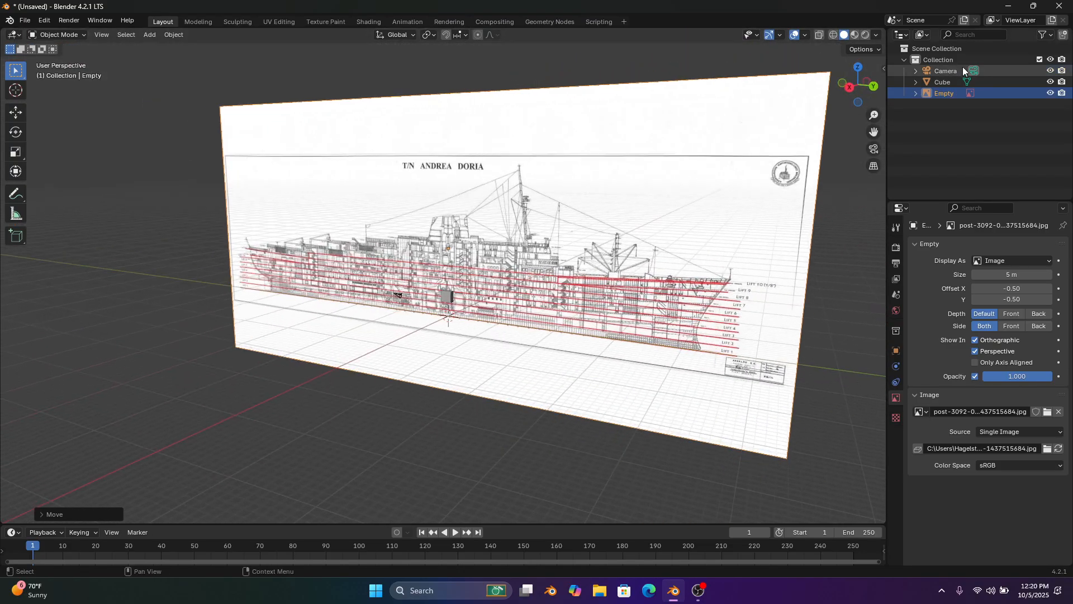
left_click(859, 69)
key("shift+a")
mouse_move(623, 283)
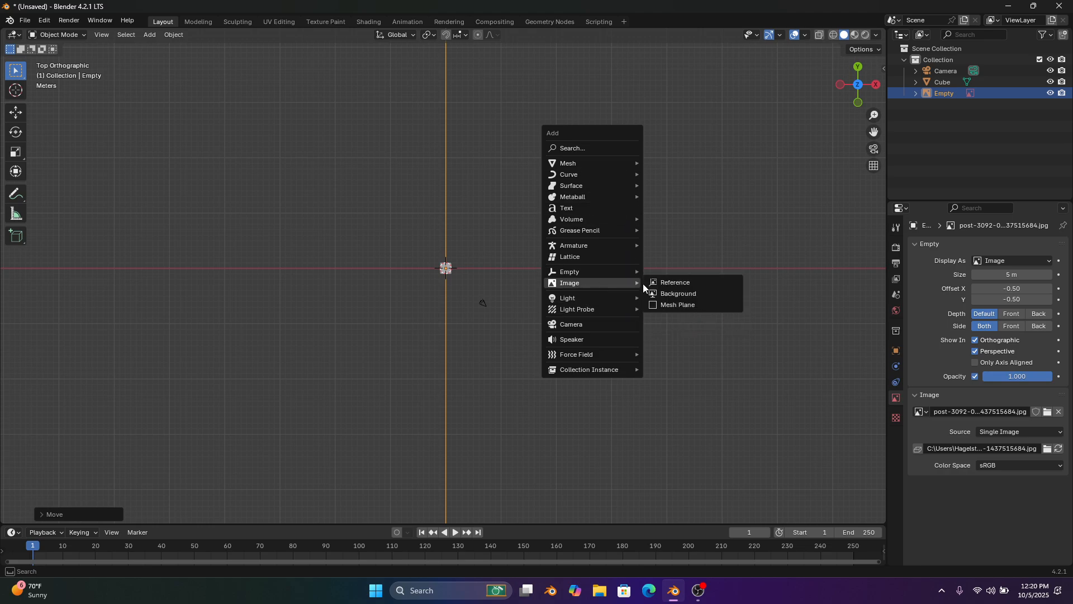
left_click(659, 283)
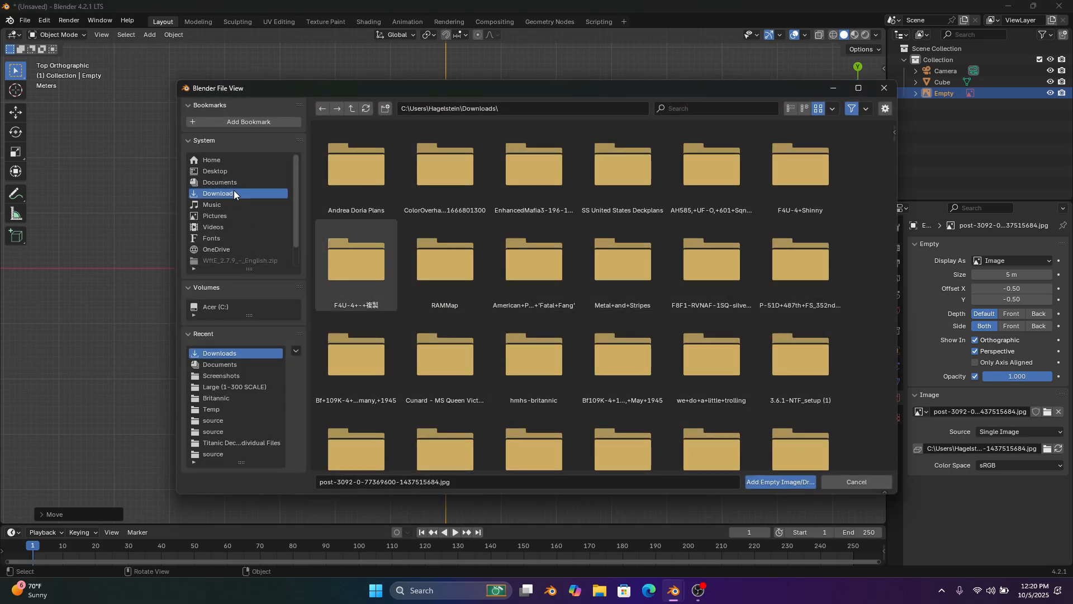
left_click(357, 170)
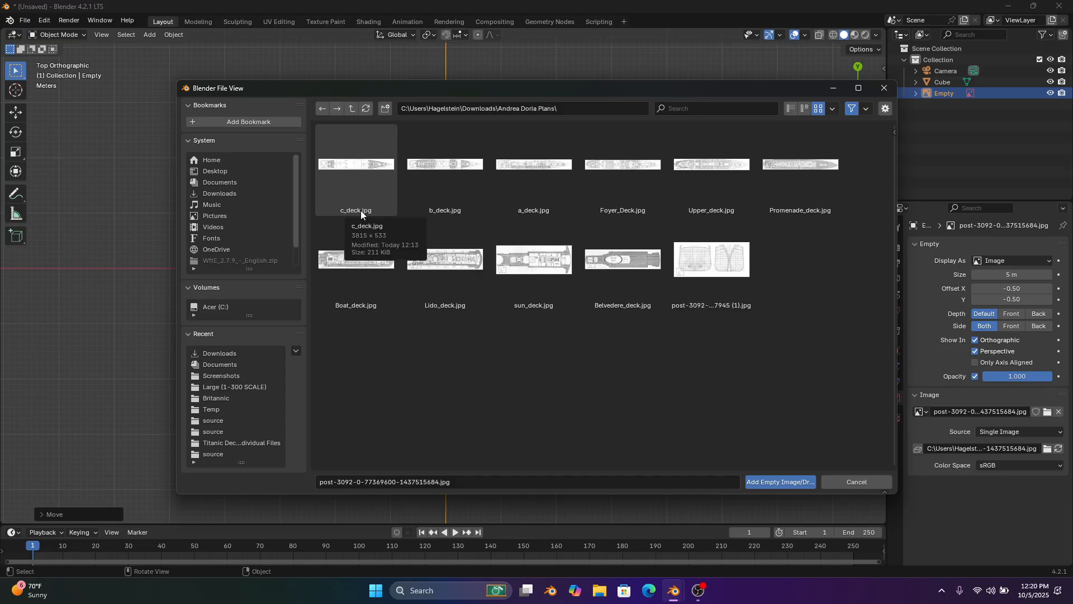
double_click(722, 163)
Enlarge the Upper_deck.jpg reference uniformly around its centre and rotate it -90° so the ship runs along the Y axis
key("s")
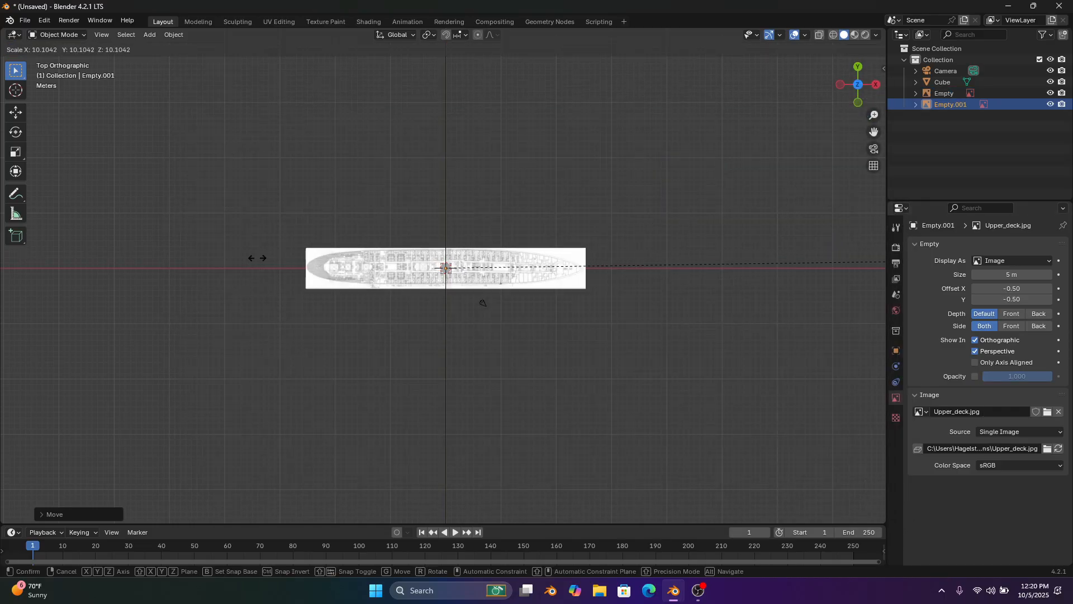
left_click(716, 321)
scroll(727, 302, "up", 4)
scroll(733, 291, "up", 1)
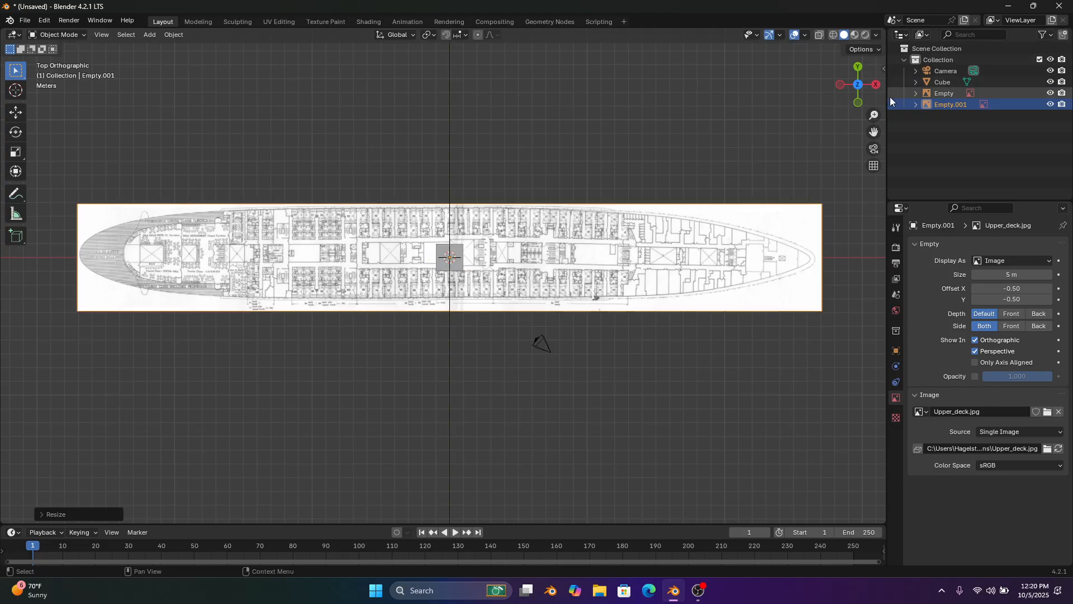
key("r")
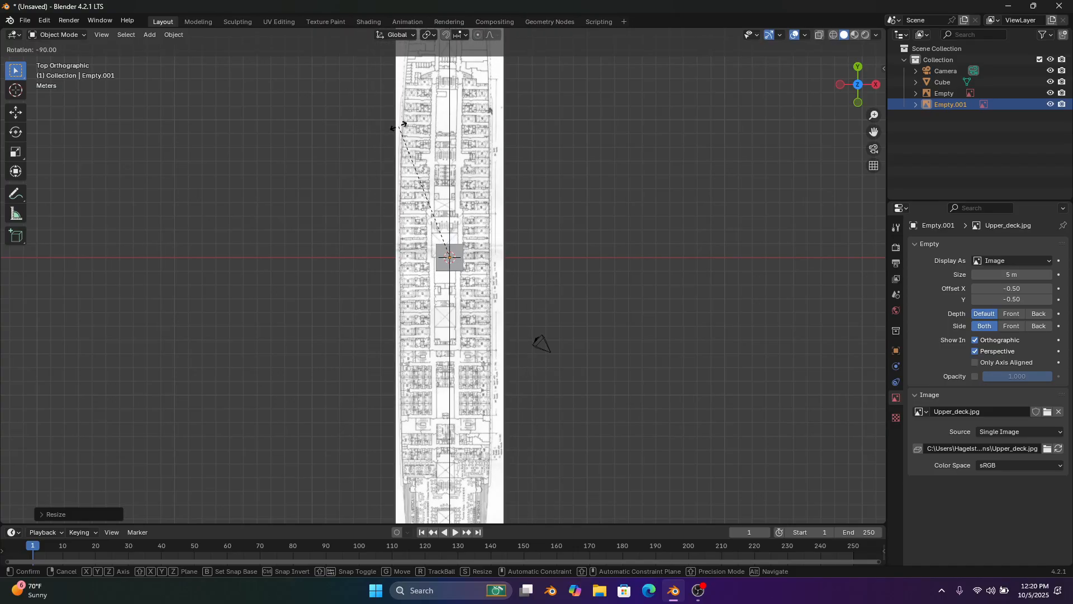
left_click(399, 118)
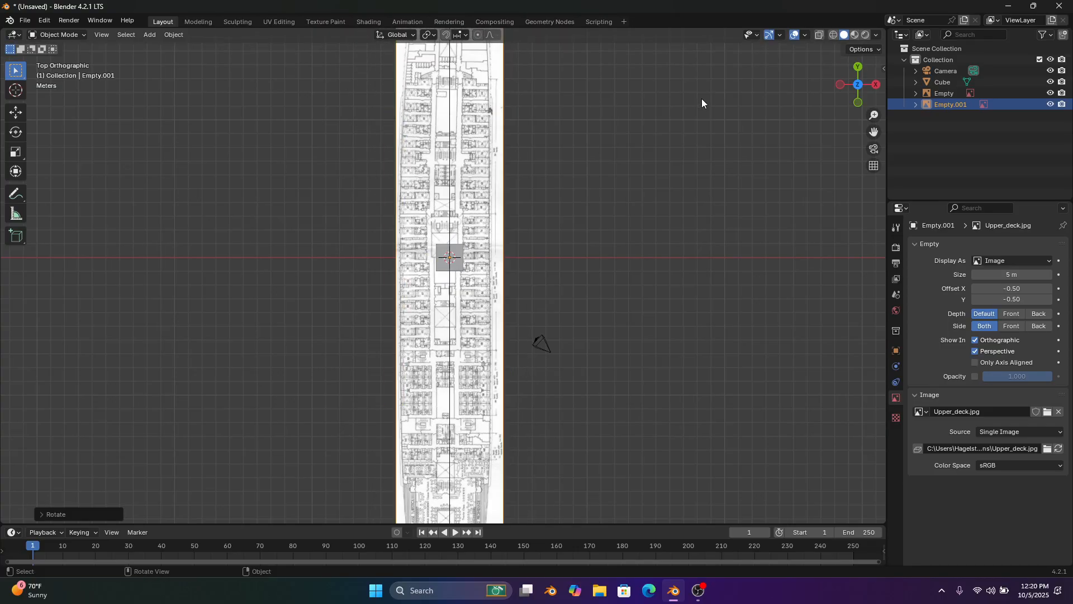
In right orthographic view, select the cube and stretch it along Y to roughly the full length of the ship profile
left_click_drag(871, 100, 879, 89)
left_click(860, 86)
scroll(834, 122, "down", 5)
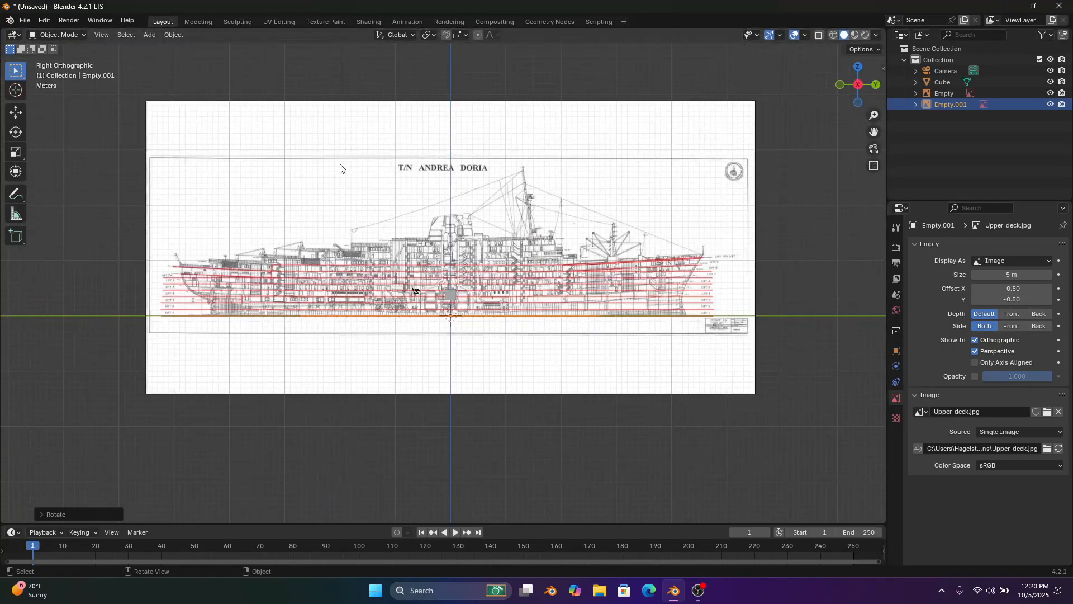
scroll(346, 169, "up", 2)
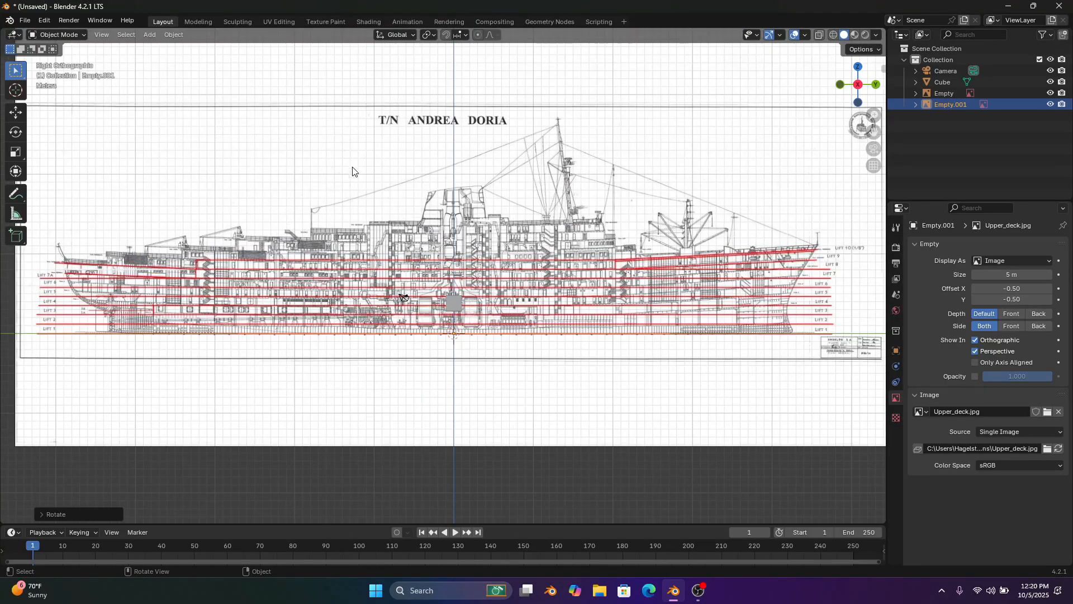
left_click(461, 305)
key("s")
key("y")
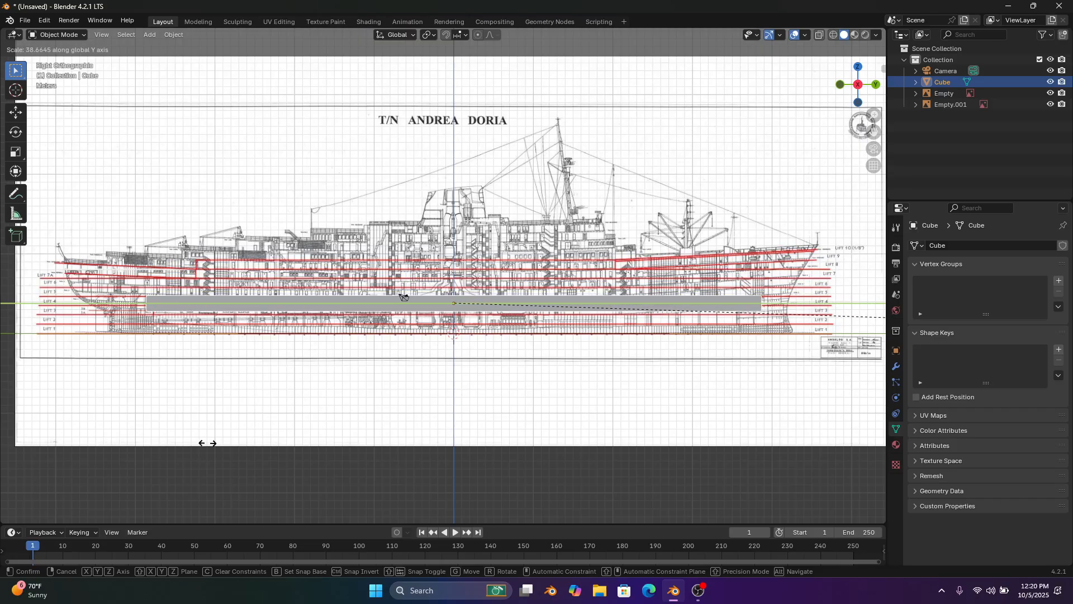
left_click(328, 349)
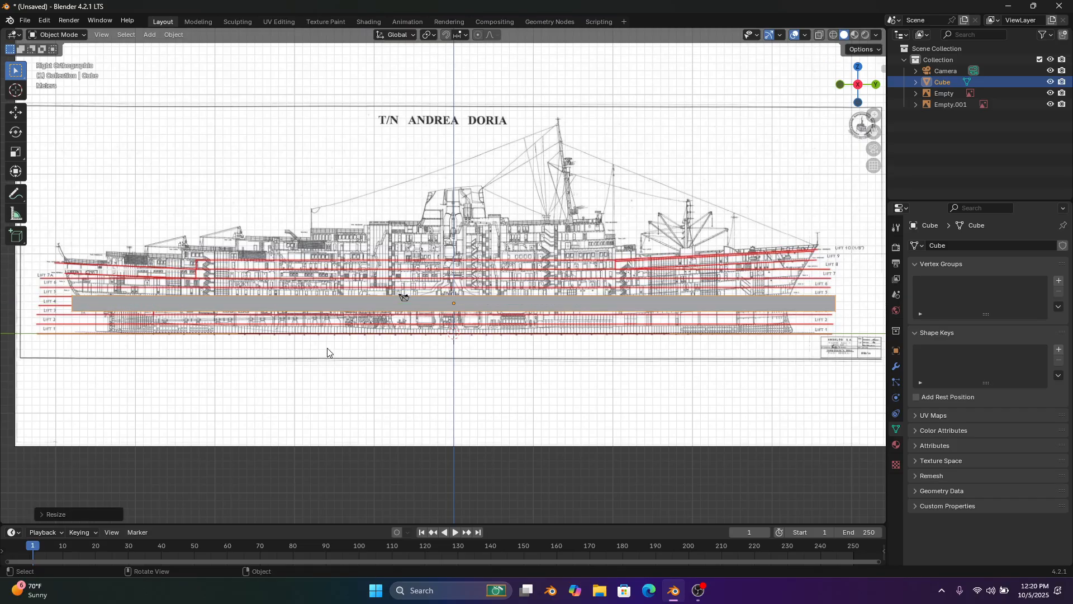
Raise the stretched cube about 0.8 m along Z and scale it about 4.6 times along Z between the hull's lowest and uppermost straight red lines
scroll(354, 321, "up", 4)
middle_click_drag(624, 310, 498, 371, "shift")
key("g")
key("z")
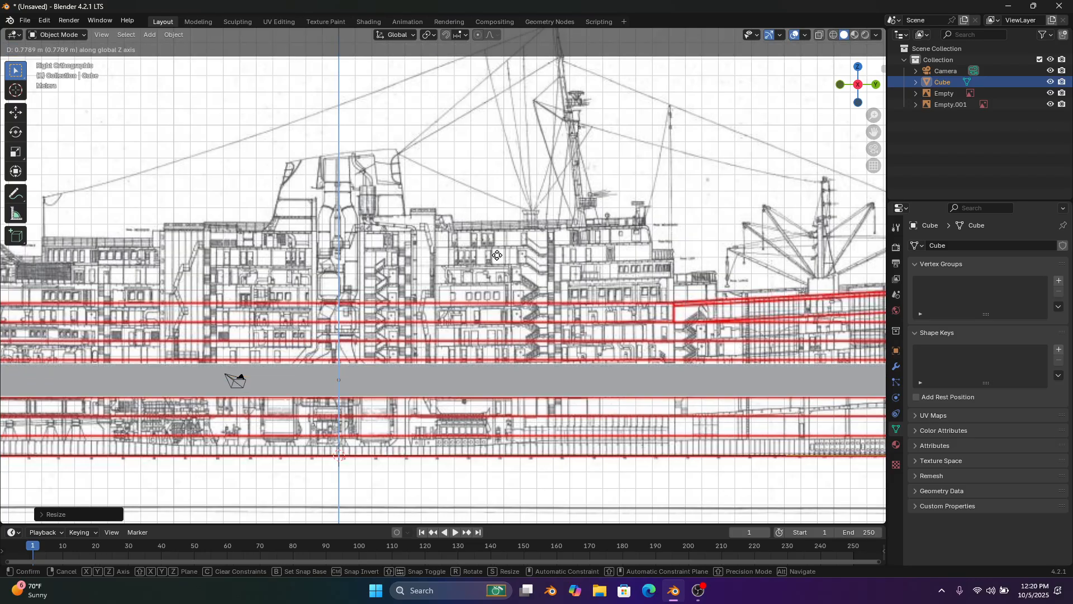
left_click(499, 259)
key("s")
key("z")
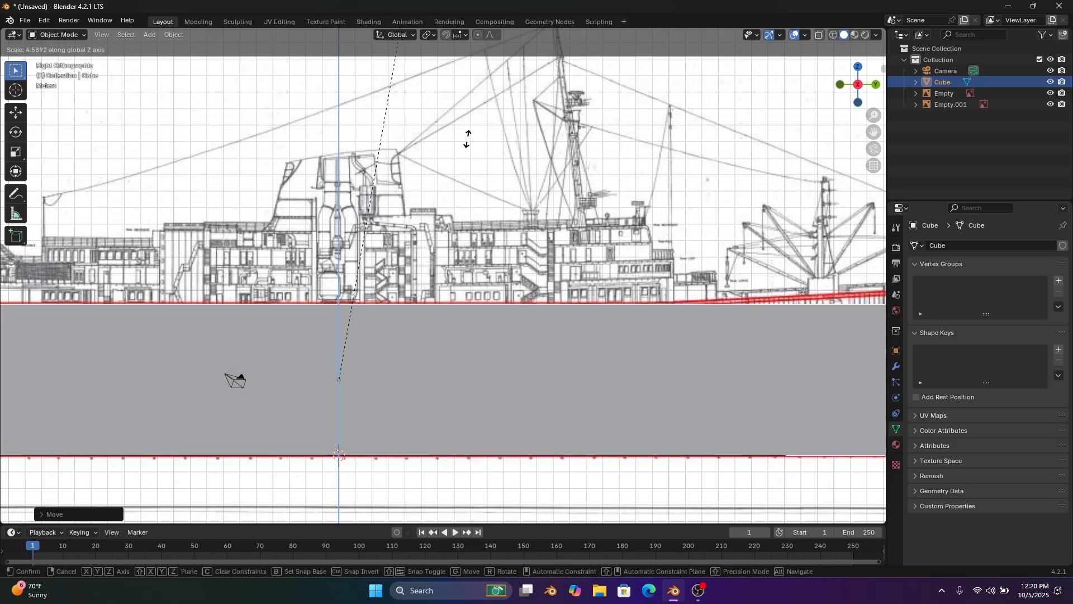
left_click(467, 147)
Enter Edit Mode on the cube, turn on X-ray and select its upper vertices at both the bow and stern ends
left_click(58, 35)
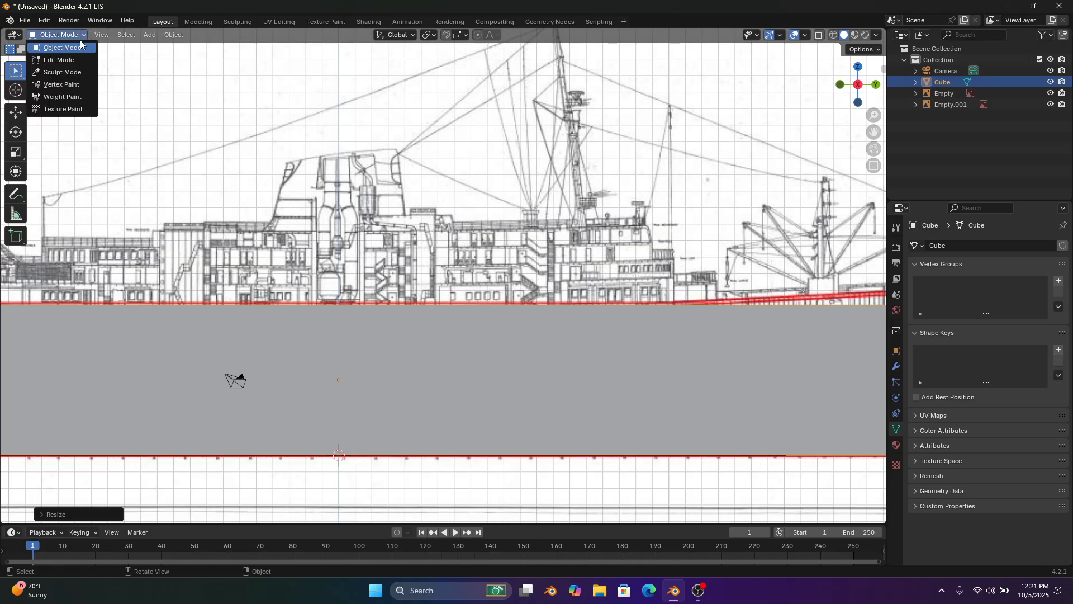
key("Tab")
scroll(271, 147, "down", 1)
scroll(590, 259, "down", 3)
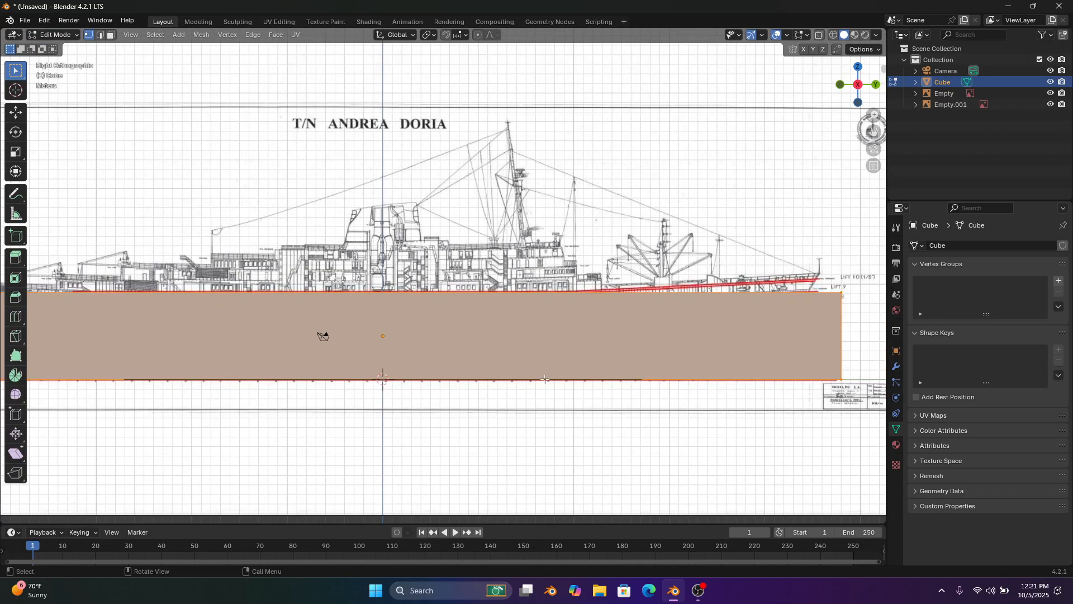
left_click(820, 35)
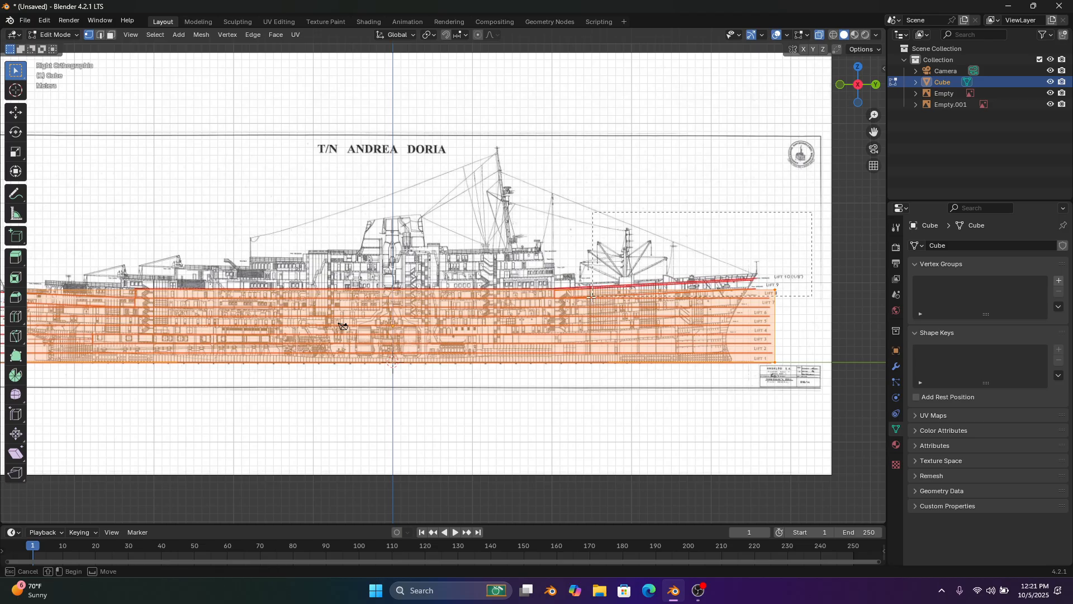
left_click_drag(591, 298, 591, 298)
middle_click_drag(337, 255, 536, 235, "shift")
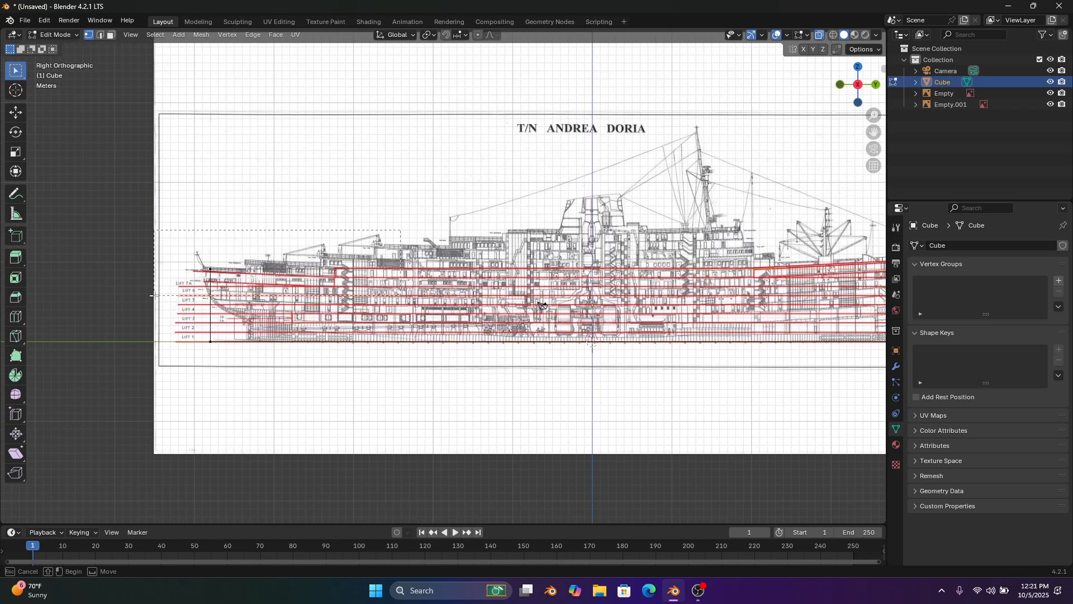
left_click_drag(154, 295, 153, 296, "shift")
Raise the cube's selected upper vertices about 0.2 m along Z onto the uppermost straight red line
middle_click_drag(316, 210, 135, 233, "shift")
scroll(137, 231, "up", 2)
right_click(148, 225)
scroll(381, 249, "up", 4)
right_click(383, 250)
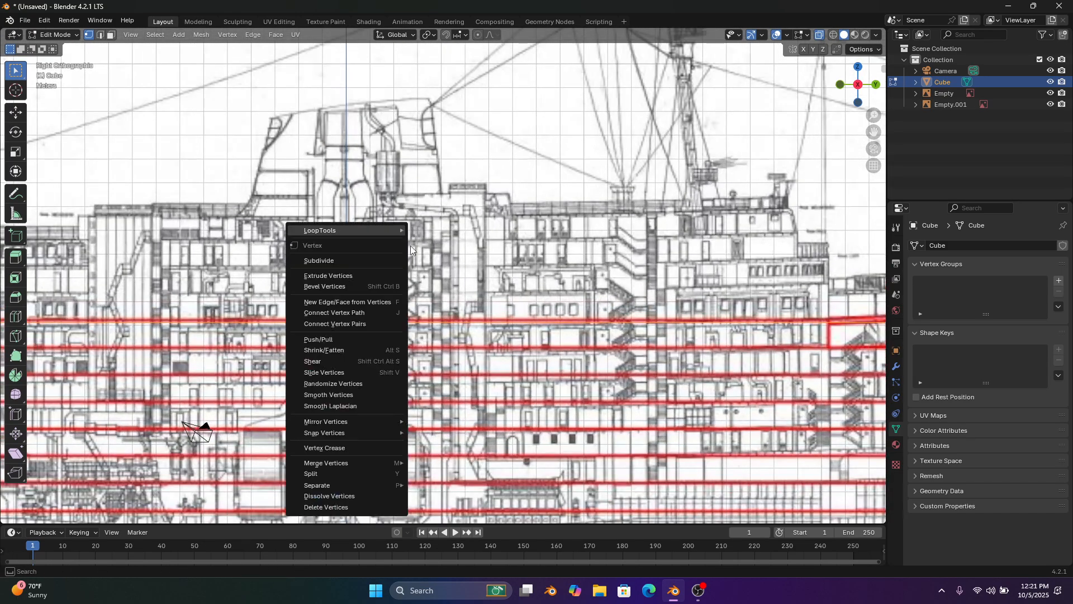
scroll(671, 270, "up", 2)
key("g")
key("z")
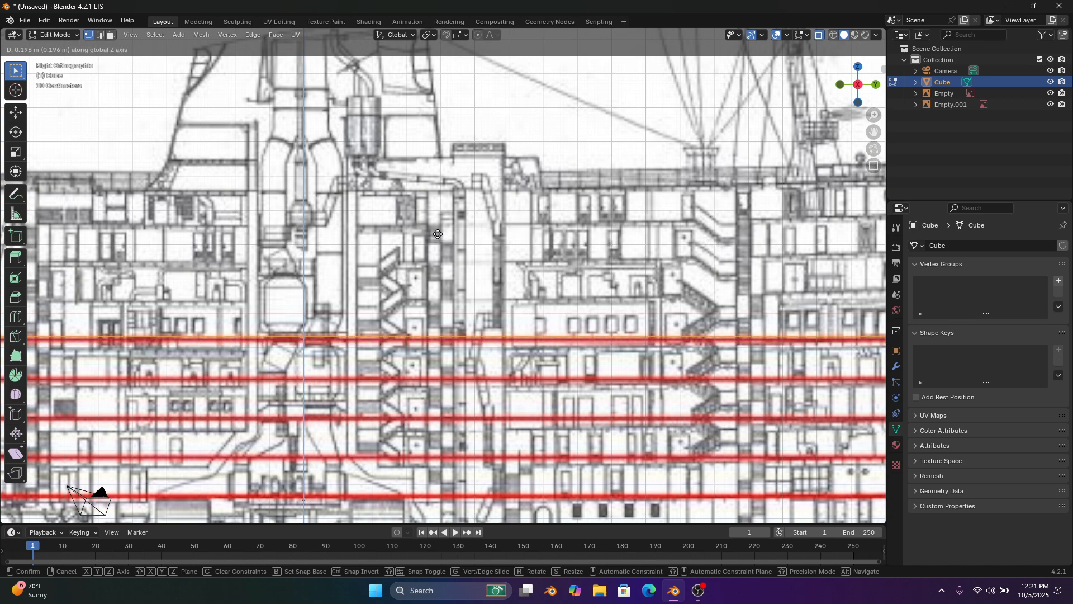
left_click(436, 234)
scroll(494, 211, "down", 6)
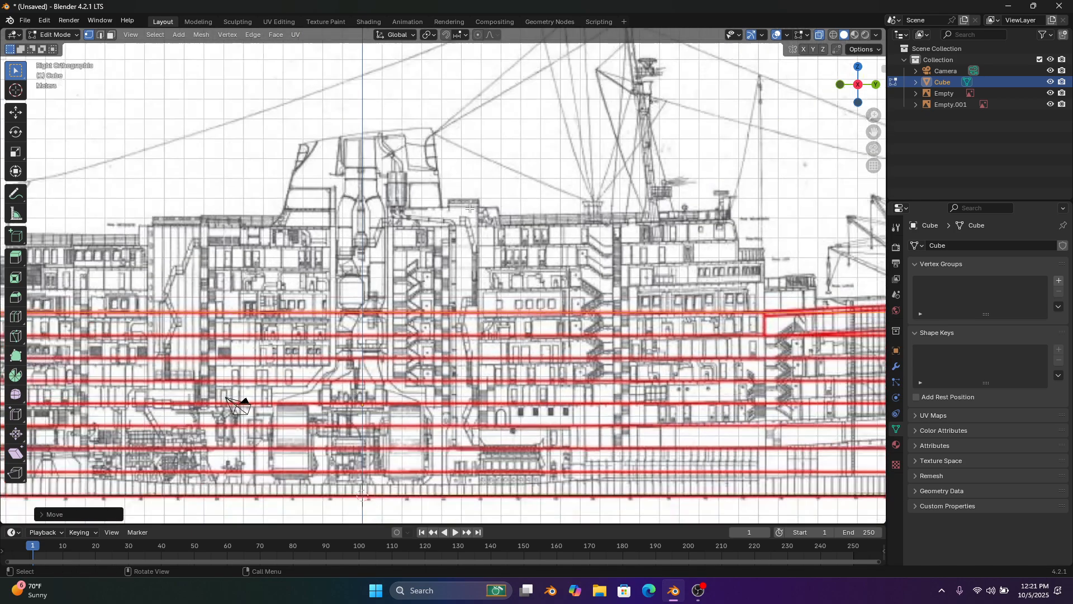
Select all vertices at the cube's bow end and pull them back along Y to the tip of the ship's bow
scroll(584, 231, "up", 1)
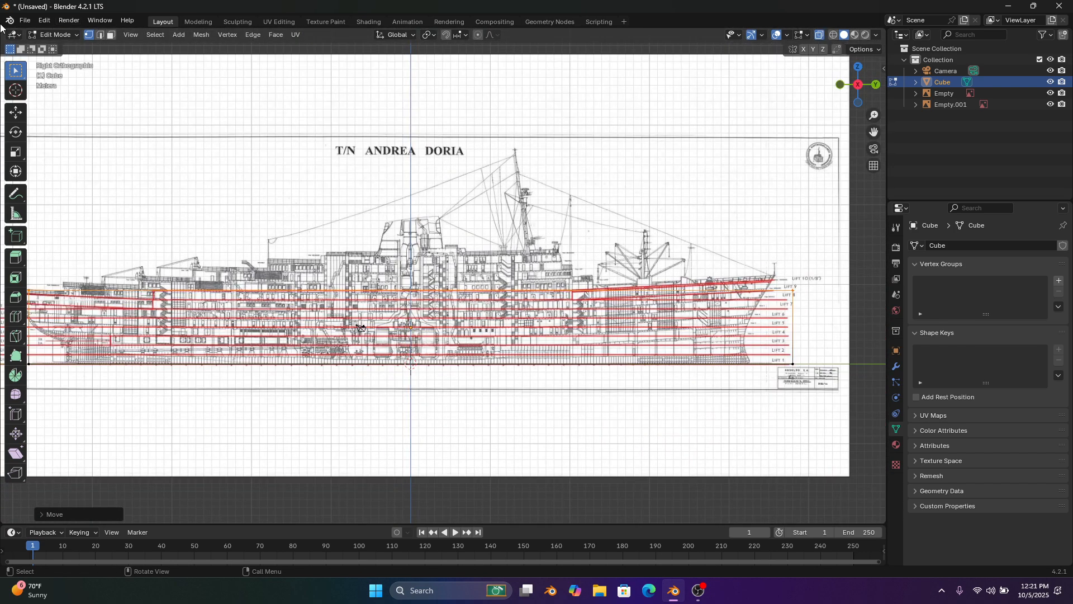
scroll(771, 222, "up", 6)
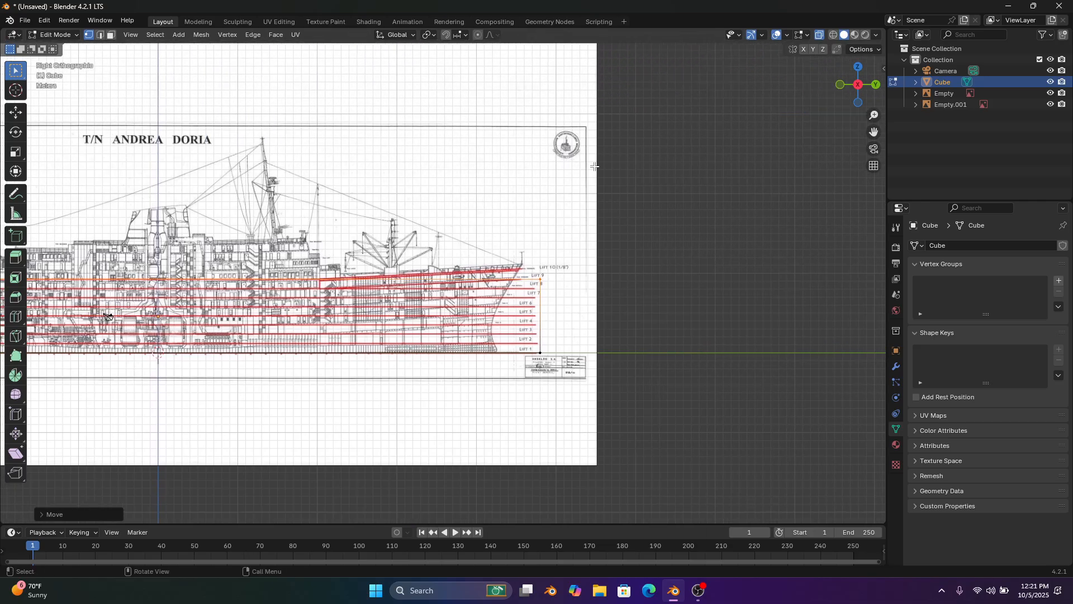
left_click_drag(703, 458, 703, 453)
key("g")
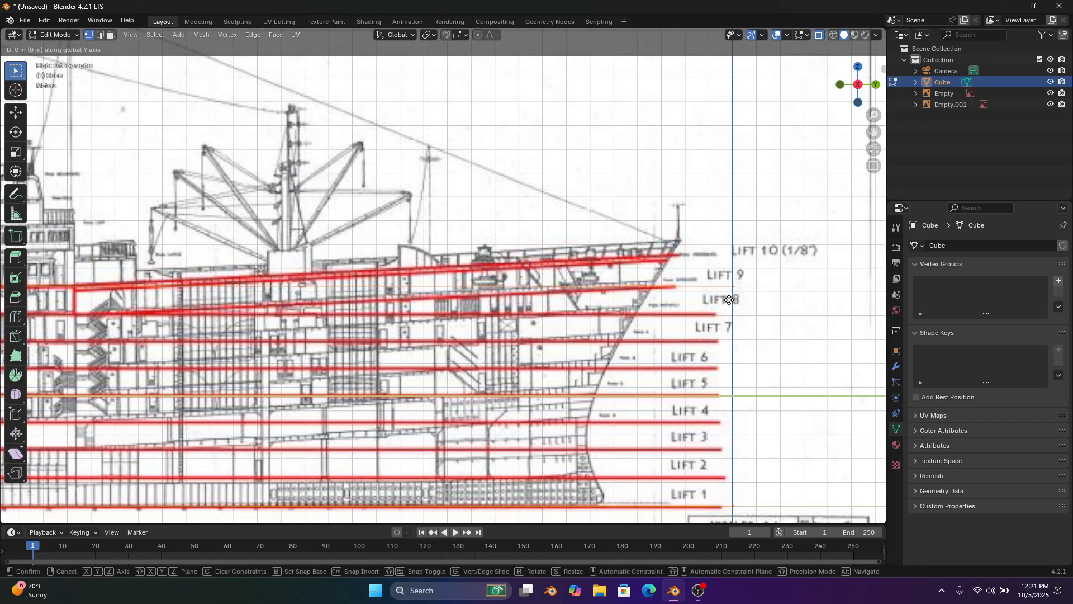
key("y")
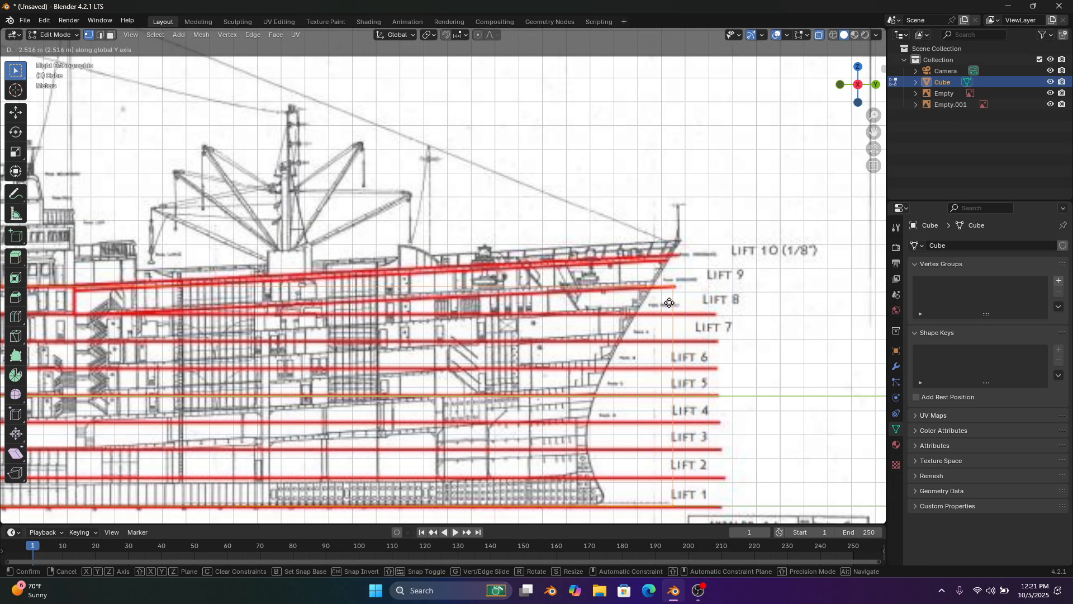
left_click(673, 302)
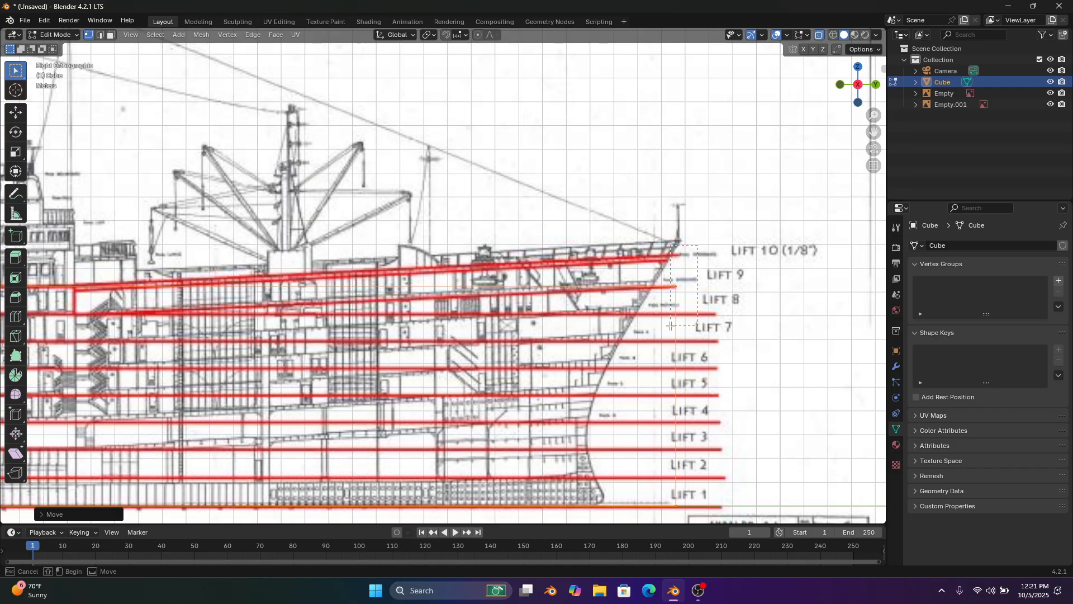
left_click_drag(670, 326, 670, 327)
key("g")
key("y")
key("z")
right_click(703, 192)
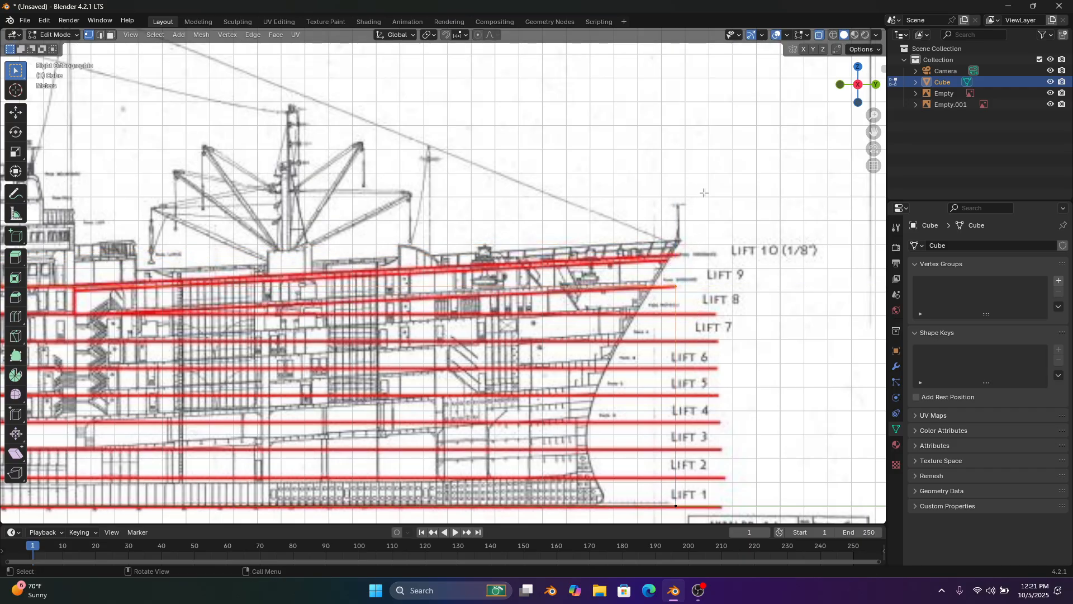
Reselect the cube's bow-end vertices and nudge them slightly forward along Y to match the outermost point of the bow
left_click_drag(645, 500, 645, 500)
key("g")
key("z")
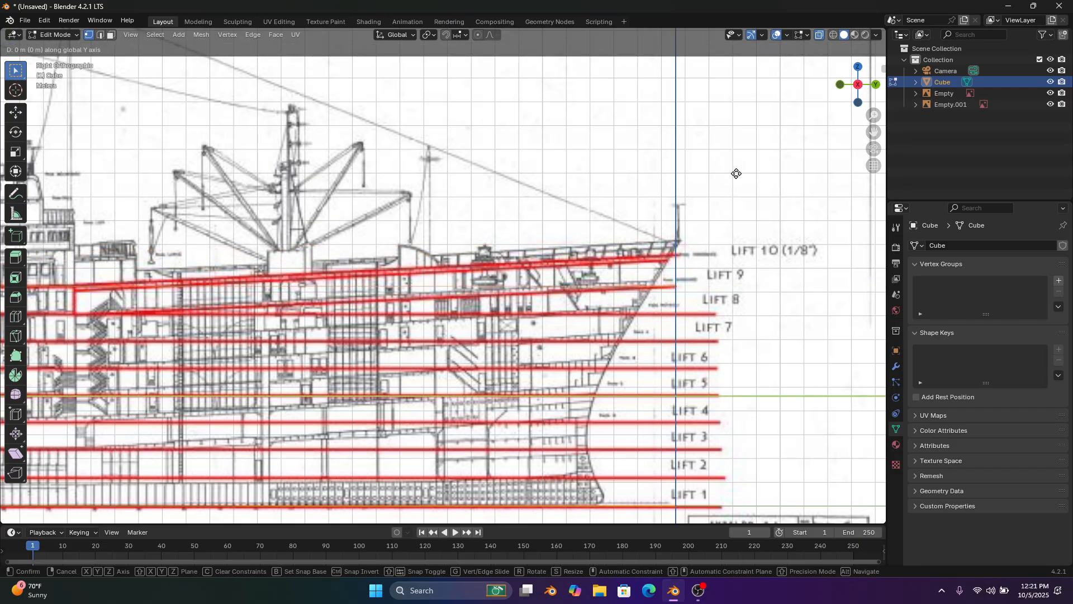
left_click(739, 172)
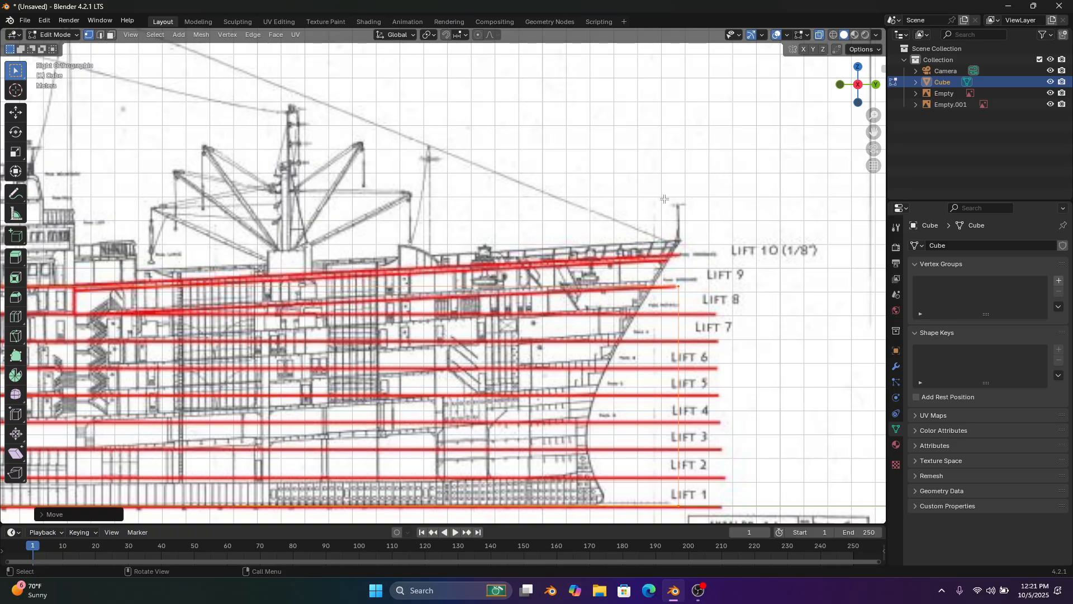
Select the vertices at the cube's stern end and move them aft along Y to the outer edge of the ship's stern
scroll(503, 212, "down", 4)
middle_click_drag(421, 217, 371, 155, "shift")
scroll(251, 213, "up", 3)
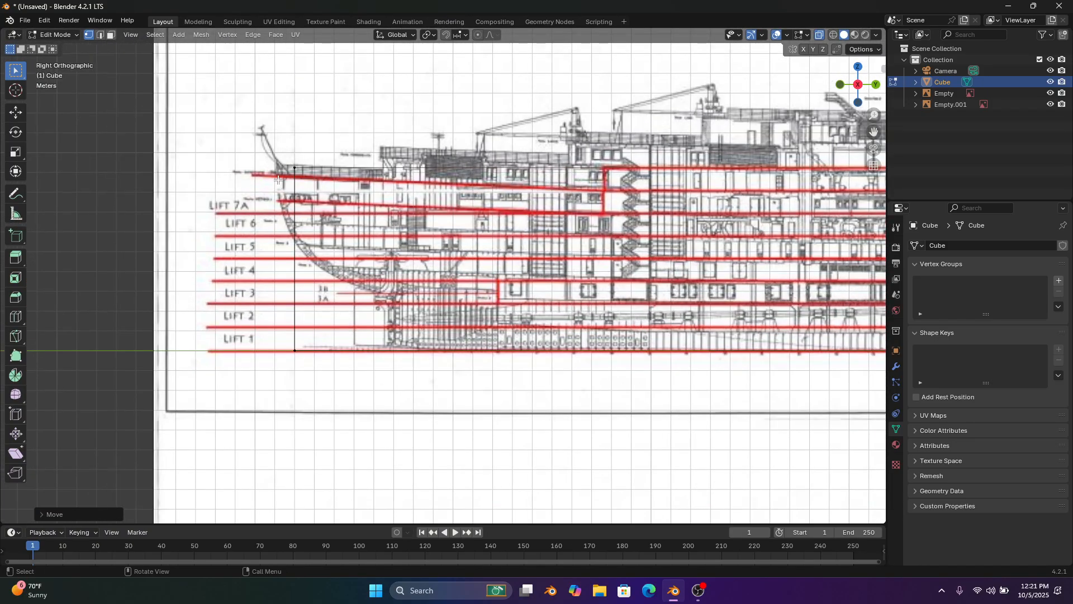
left_click_drag(278, 280, 210, 436)
key("g")
key("y")
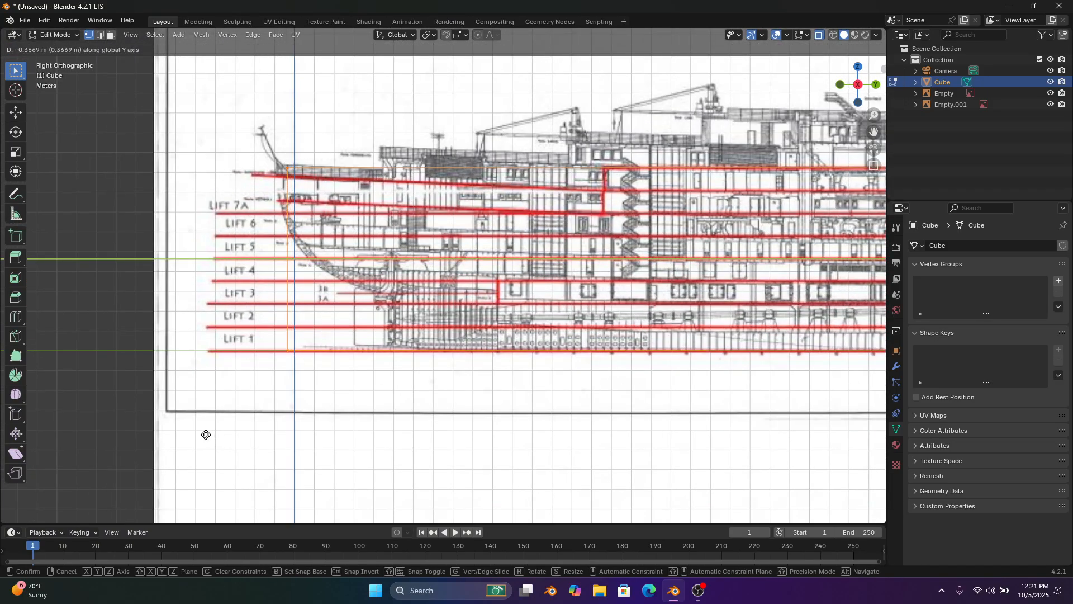
left_click(196, 429)
In top orthographic view, select the whole cube mesh and widen it along X to nearly the deck plan image's width
scroll(426, 277, "down", 4)
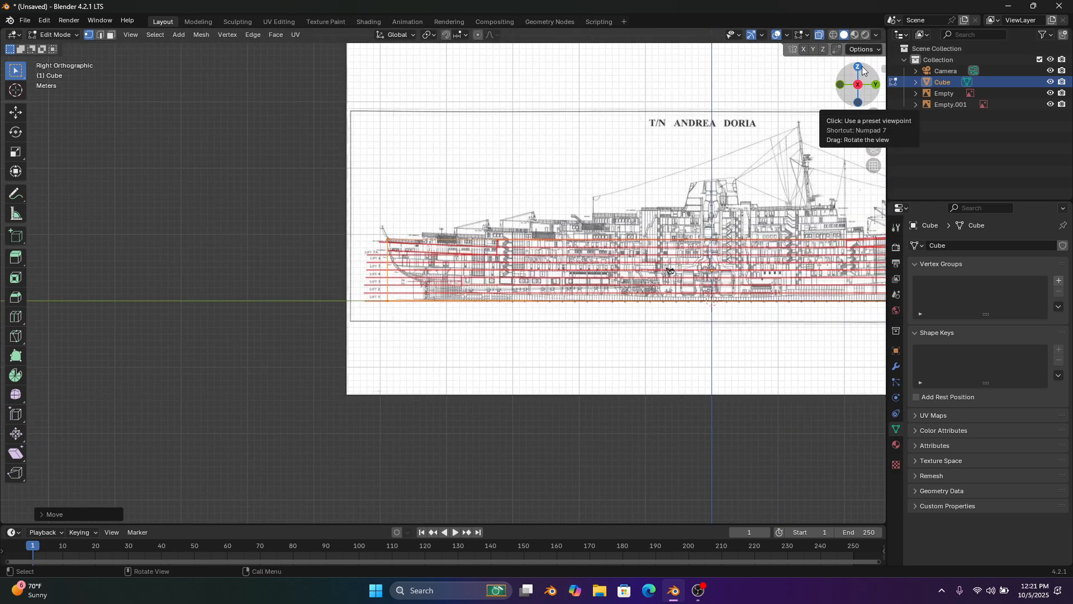
left_click(857, 68)
scroll(541, 196, "down", 3)
scroll(544, 180, "up", 3)
key("a")
middle_click_drag(544, 180, 581, 305, "shift")
key("s")
key("x")
left_click(829, 259)
scroll(786, 257, "up", 2)
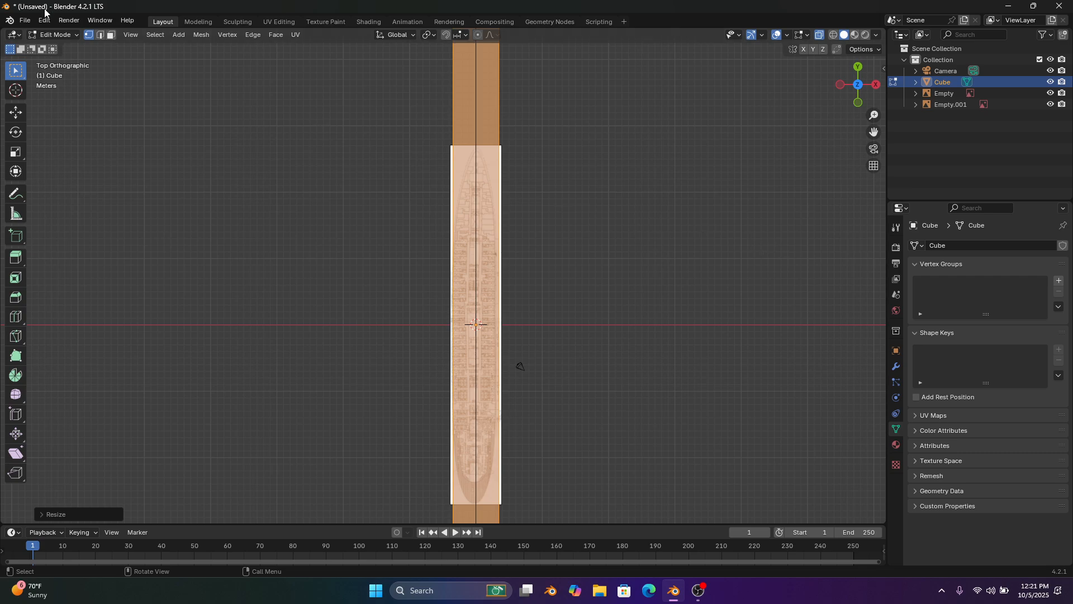
Return to Object Mode and enlarge the Upper_deck.jpg reference uniformly until the ship's length approximately matches the cube's
scroll(240, 152, "down", 1)
left_click(54, 35)
left_click(56, 51)
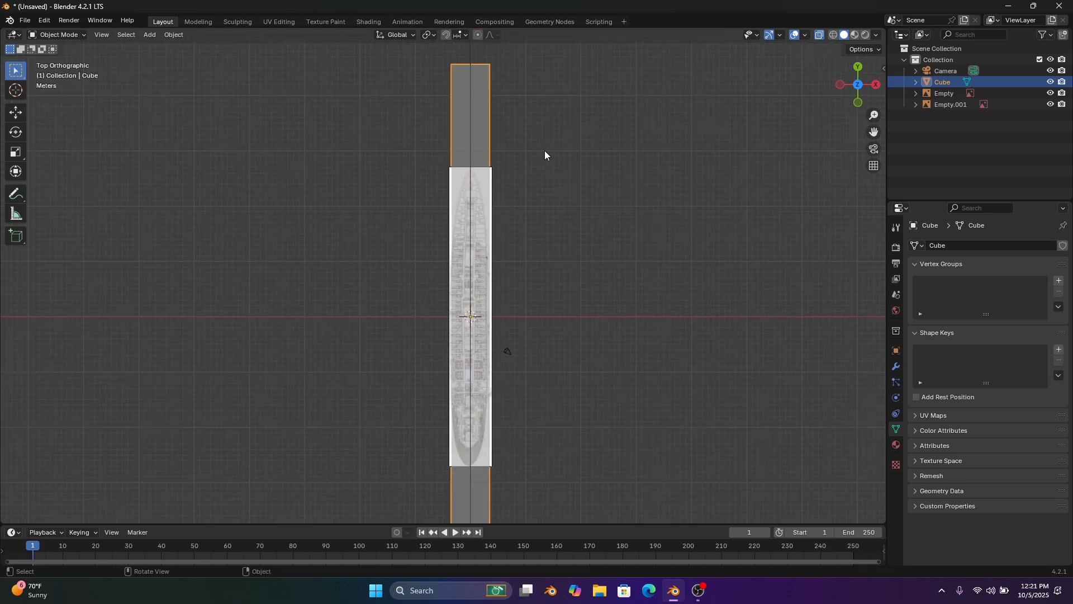
left_click(492, 184)
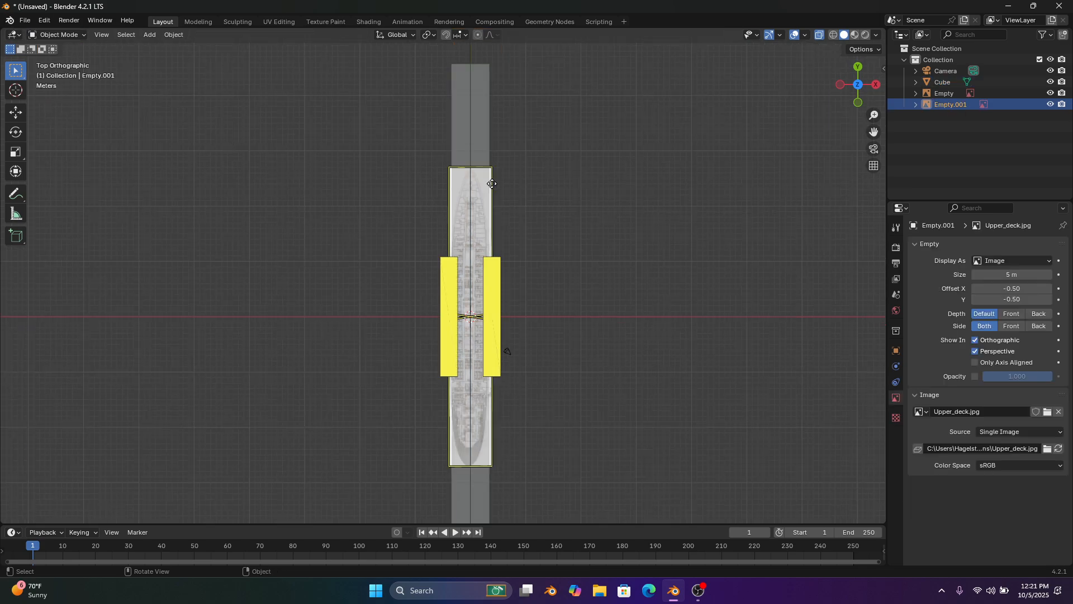
key("s")
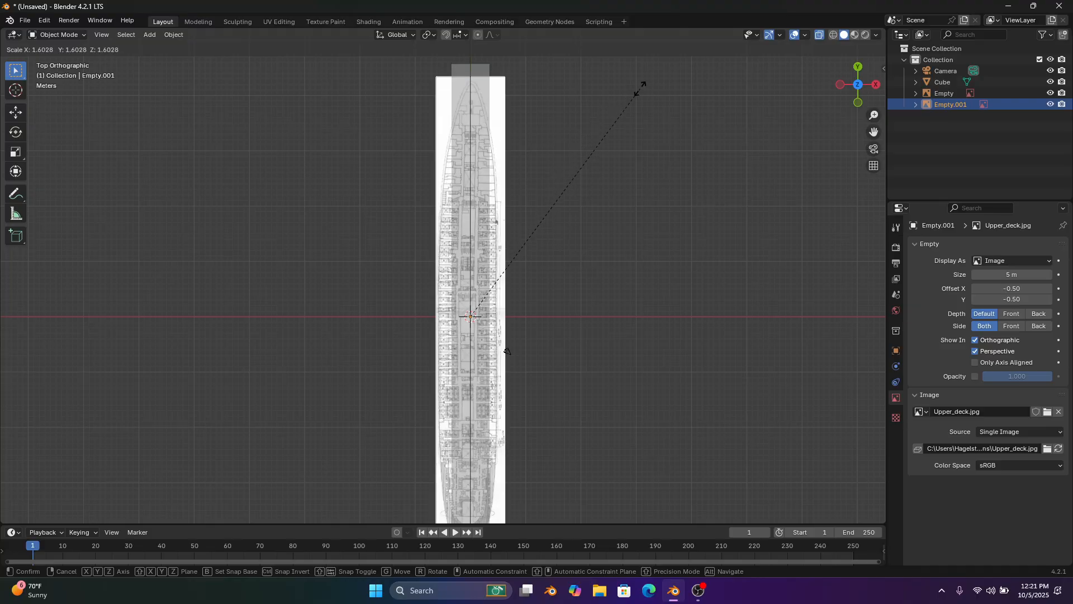
left_click(665, 75)
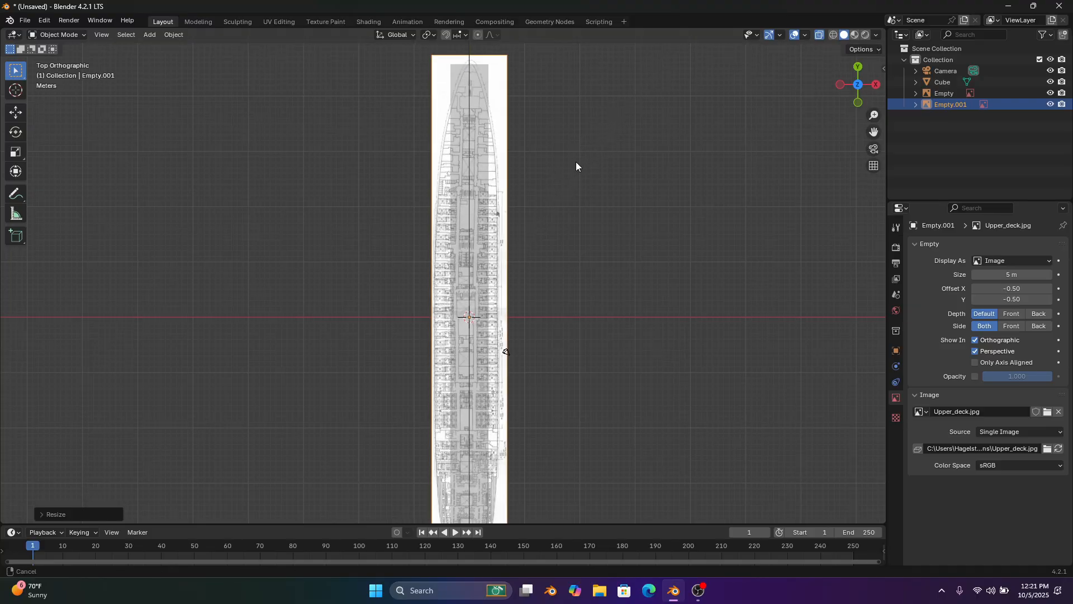
Move the Upper_deck.jpg reference along Y and enlarge it slightly so the stern outline meets the cube's aft end
middle_click_drag(576, 165, 575, 95, "shift")
middle_click_drag(546, 232, 545, 107, "shift")
scroll(559, 237, "up", 7)
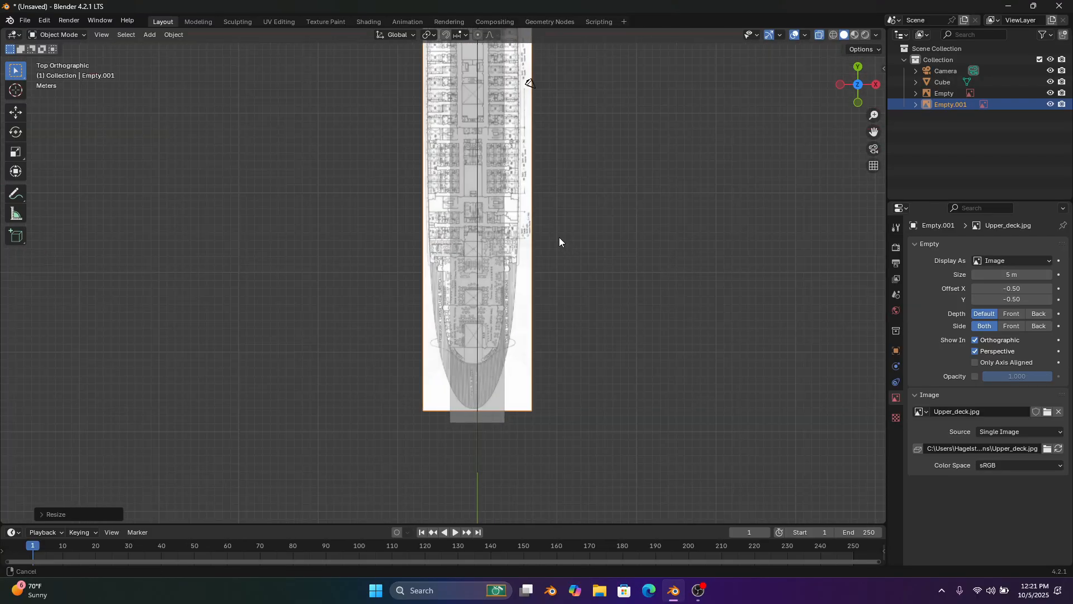
key("g")
key("y")
left_click(599, 205)
key("s")
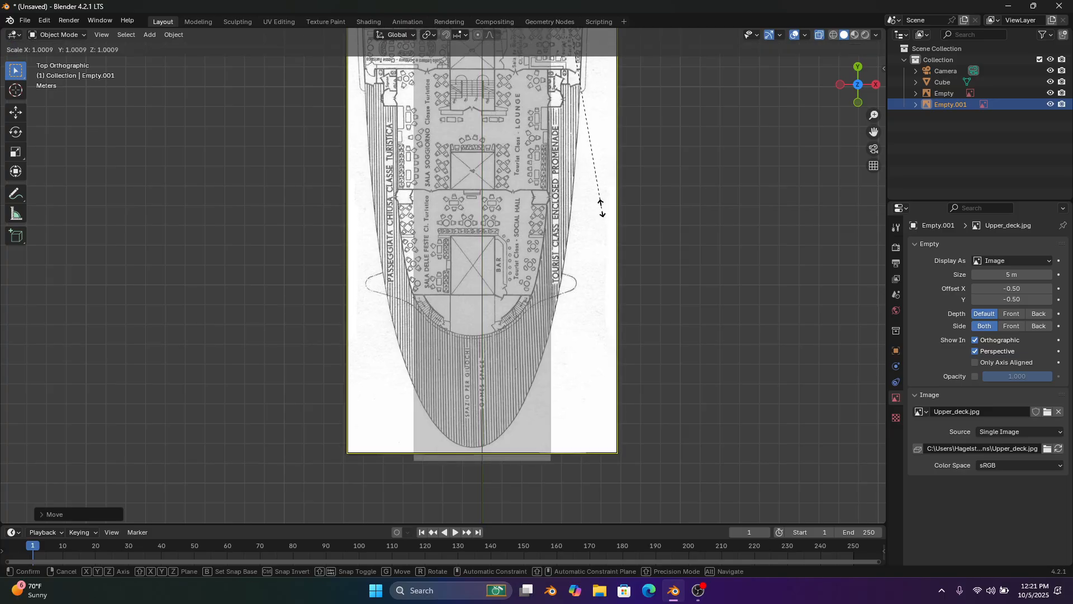
left_click(653, 207)
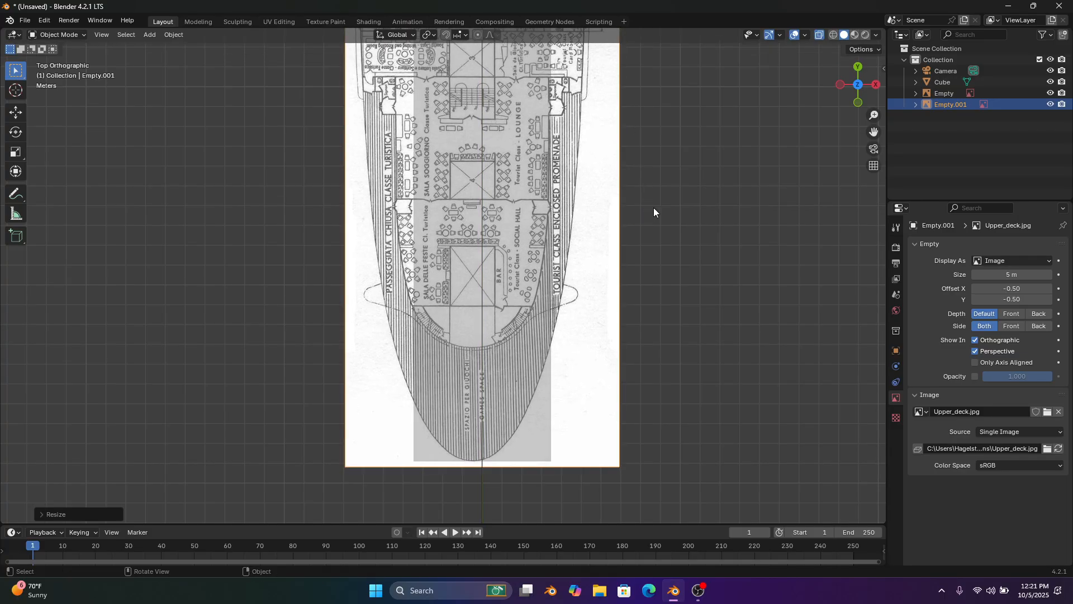
Nudge the deck plan along Y at the bow and fine-tune its uniform scale against the cube's forward edge
scroll(640, 203, "down", 3)
mouse_move(597, 184)
middle_mouse_down("shift")
mouse_move(591, 272)
mouse_move(636, 73)
mouse_move(615, 185)
middle_mouse_up("shift")
scroll(643, 168, "up", 5)
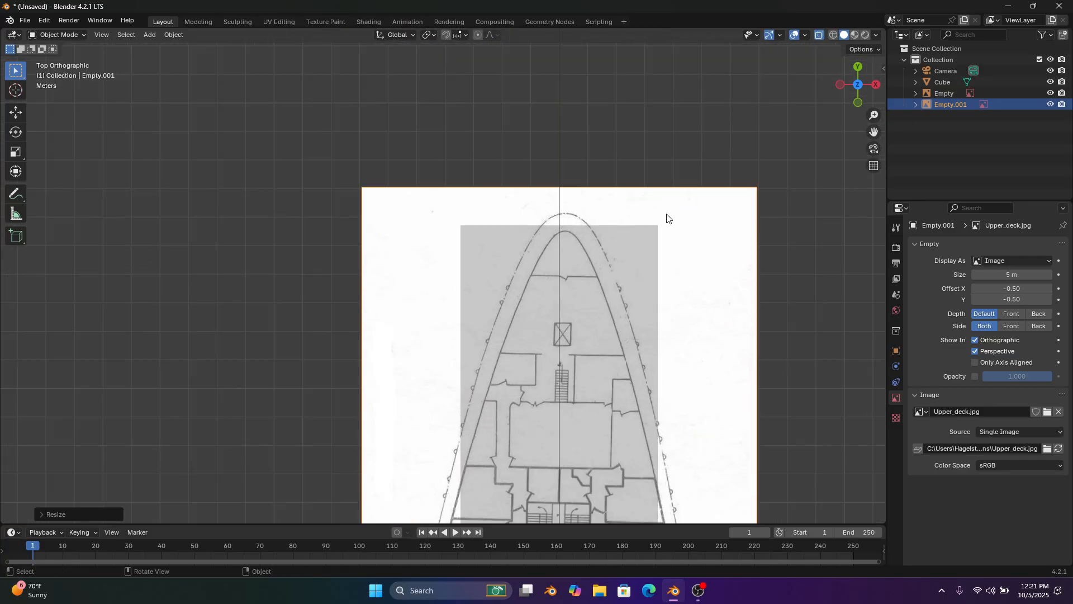
key("g")
key("y")
left_click(715, 187)
key("s")
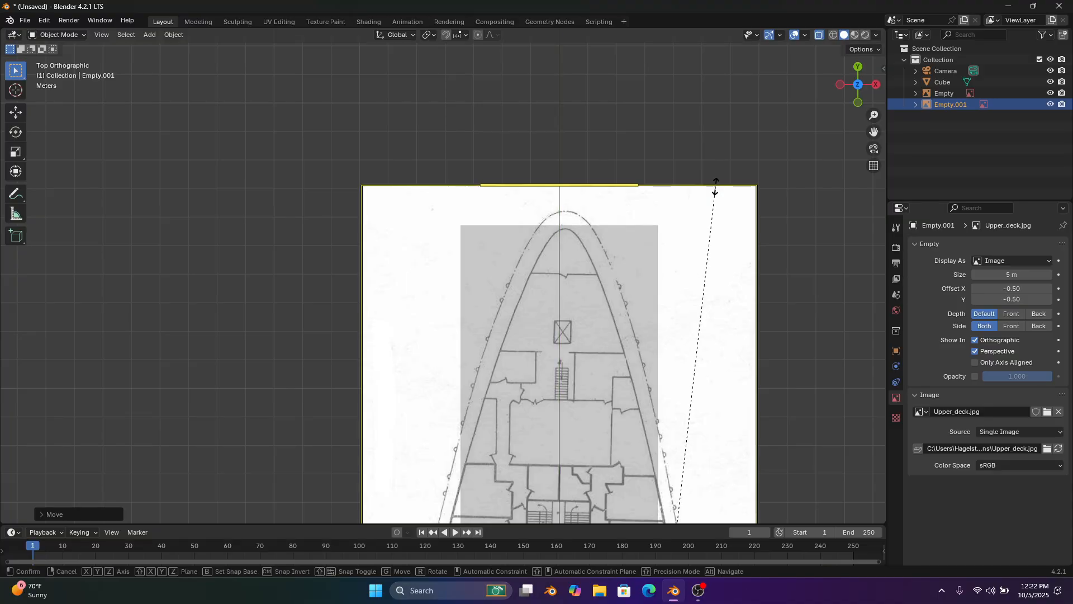
left_click(726, 185)
Try rotating the deck plan slightly to line its bow up with the centre axis, and undo the rotation
middle_click_drag(676, 202, 537, 106, "shift")
scroll(508, 105, "down", 5)
mouse_move(576, 186)
middle_mouse_down("shift")
mouse_move(583, 82)
mouse_move(622, 119)
mouse_move(587, 196)
middle_mouse_up("shift")
scroll(620, 139, "up", 2)
scroll(593, 187, "up", 2)
middle_click_drag(624, 151, 609, 204, "shift")
scroll(632, 179, "up", 2)
middle_click_drag(702, 101, 673, 168, "shift")
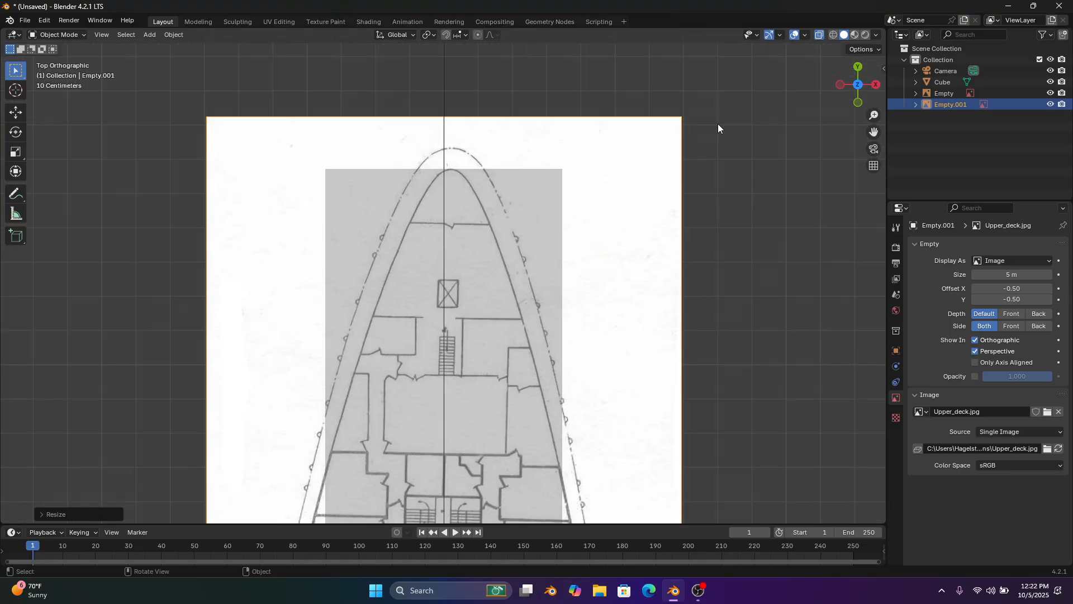
key("r")
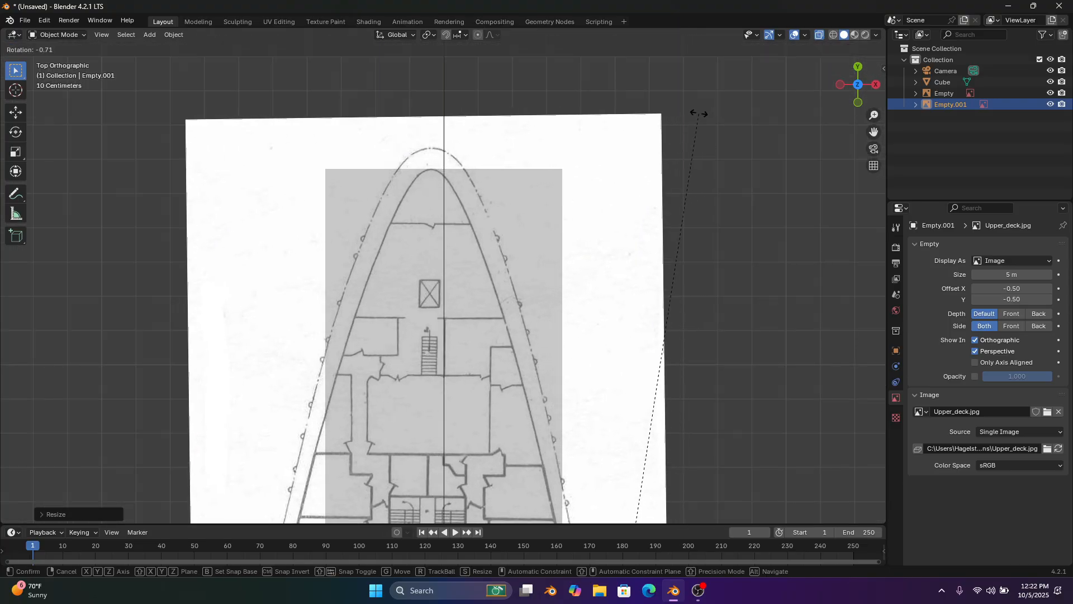
left_click(695, 112)
scroll(580, 243, "down", 4)
middle_click_drag(555, 211, 585, 359, "shift")
scroll(611, 383, "down", 4)
scroll(612, 360, "down", 1)
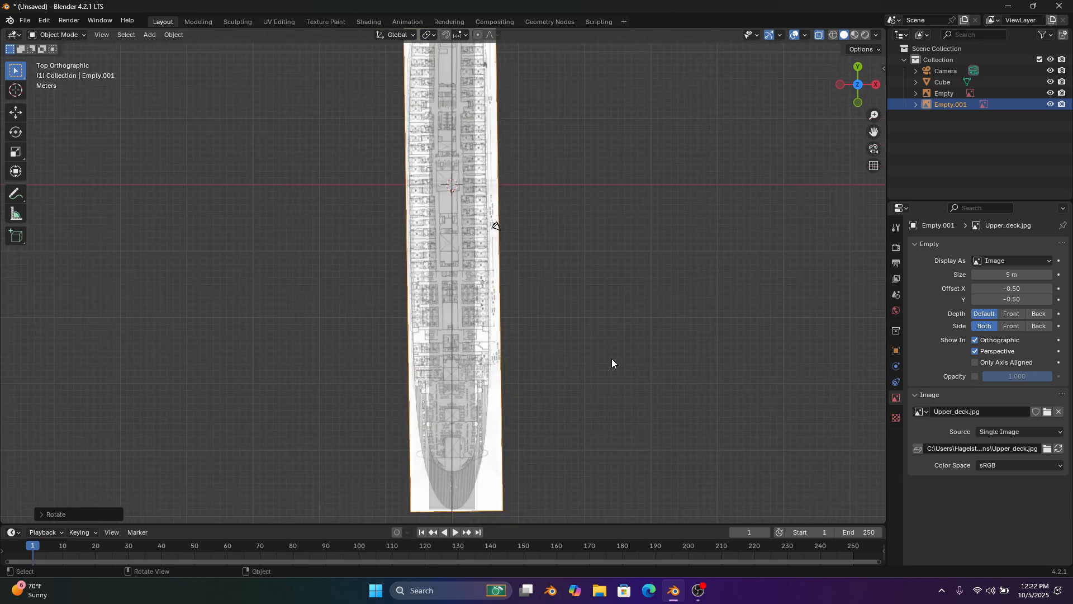
key("ctrl+z")
Select the cube and widen it along X to about 1.57 times its width, reaching the deck plan's hull side
middle_click_drag(574, 312, 569, 414, "shift")
left_click(454, 262)
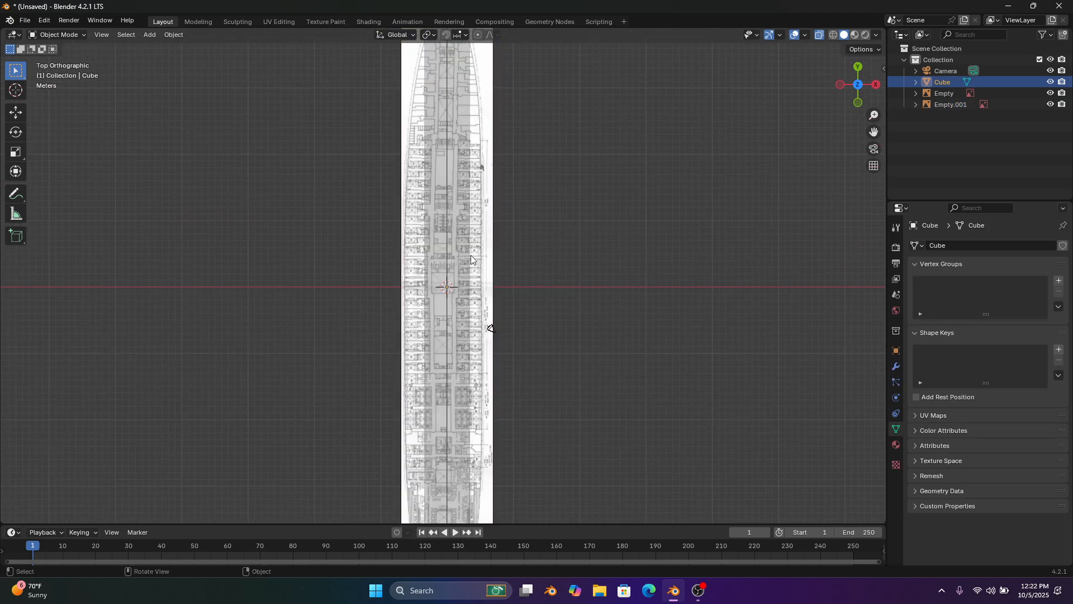
scroll(529, 287, "up", 10)
key("s")
key("x")
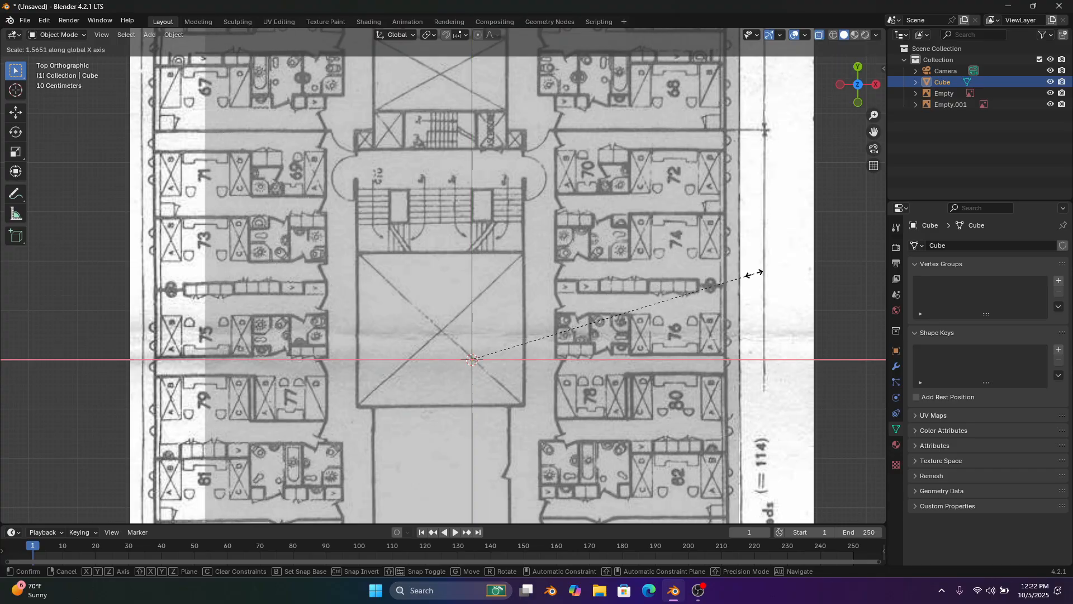
left_click(755, 274)
scroll(700, 227, "down", 6)
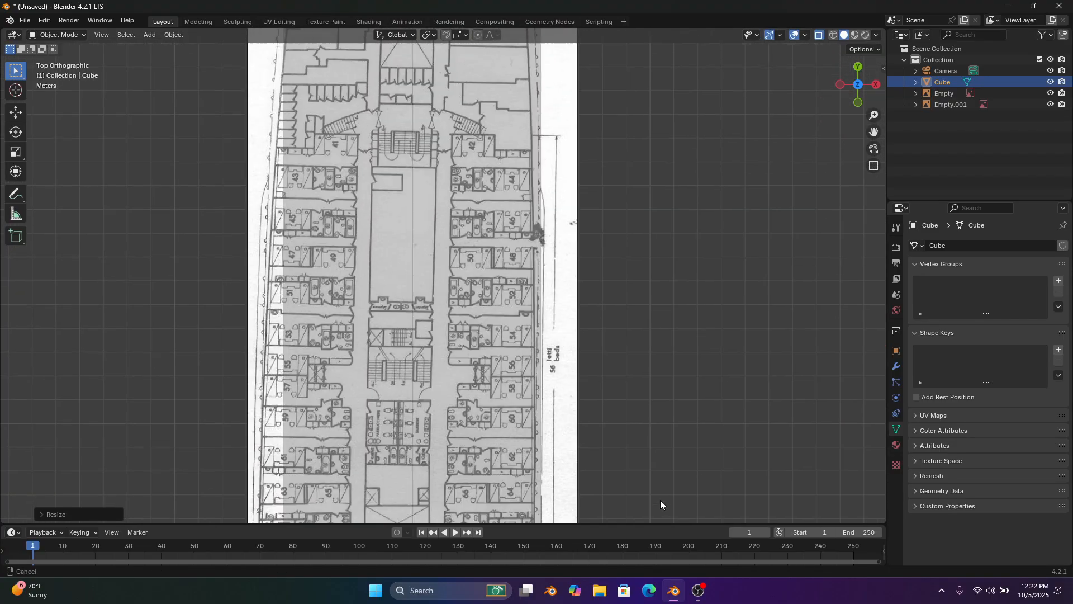
Narrow the cube along X to about 0.96 of its width to follow the plan's outer hull line amidships
scroll(654, 293, "up", 8)
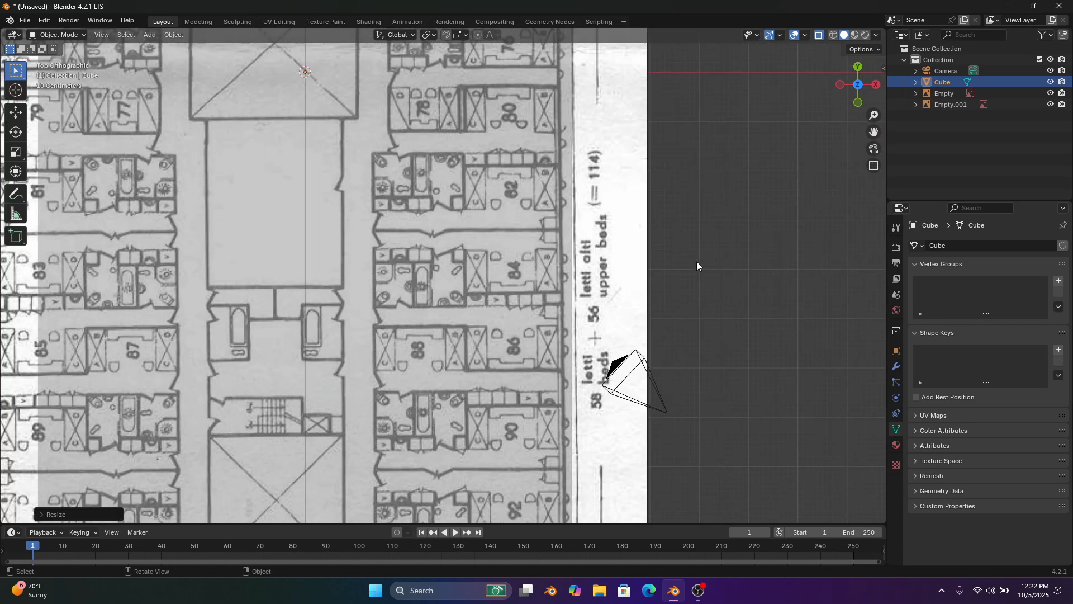
key("s")
key("x")
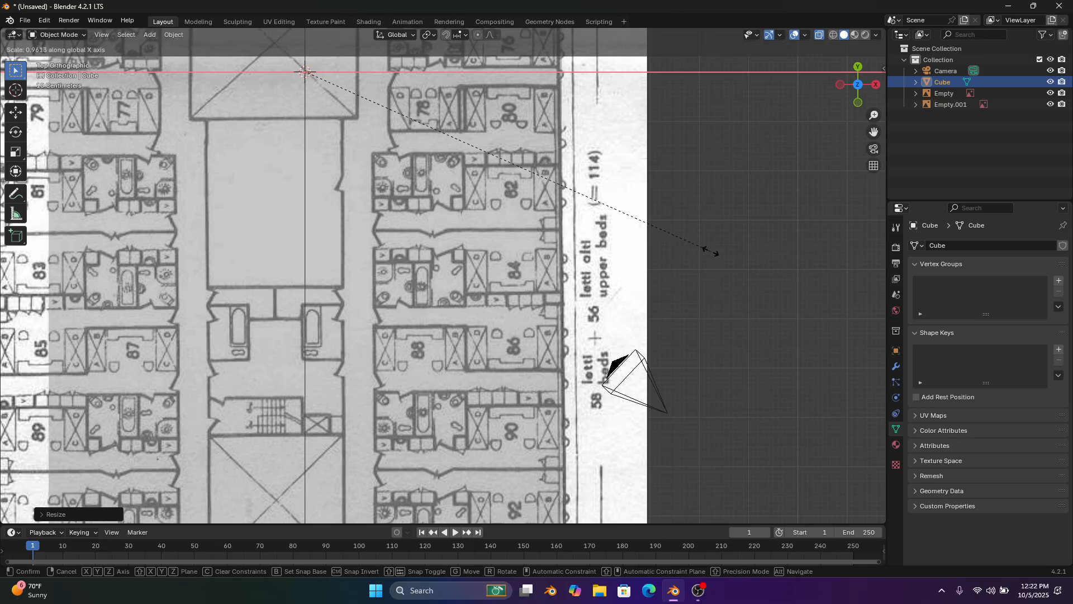
left_click(713, 251)
scroll(550, 267, "down", 5)
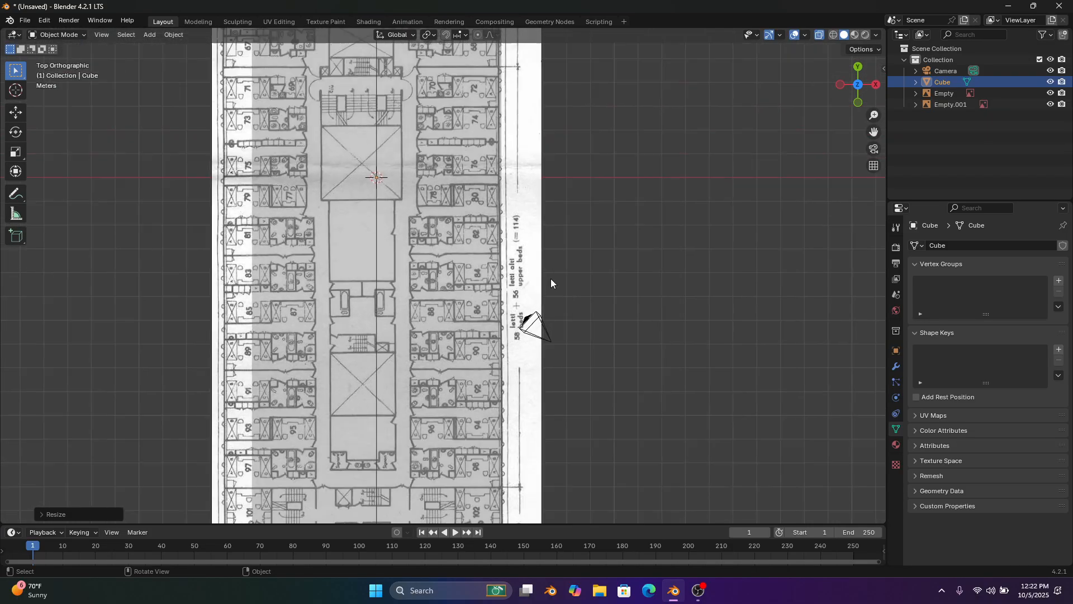
Select the Upper_deck.jpg reference and move it along X until the deck plan is centred over the cube
left_click(512, 251)
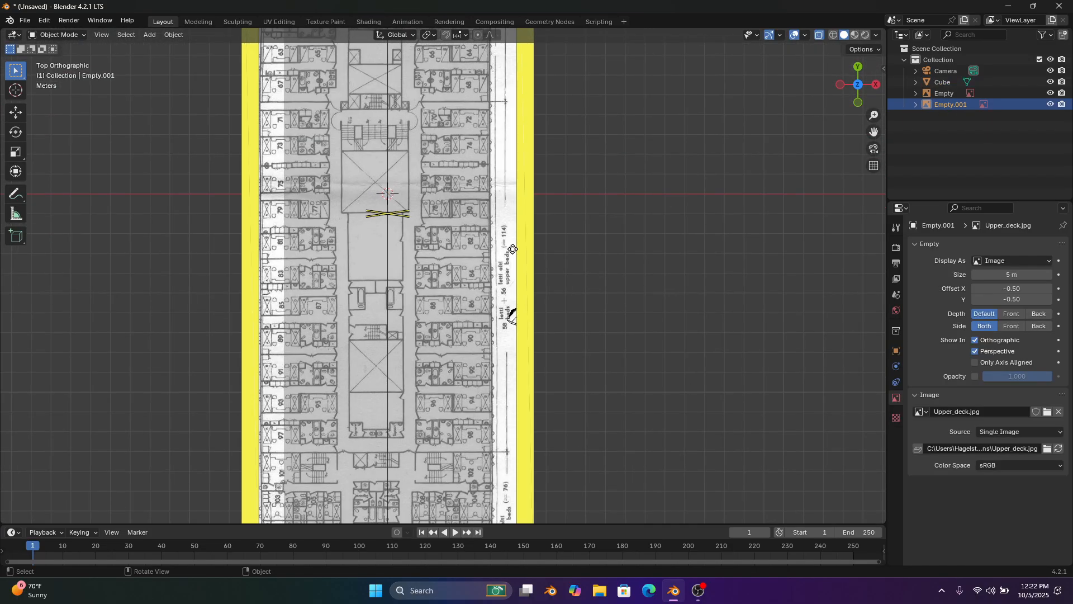
key("g")
key("x")
left_click(522, 249)
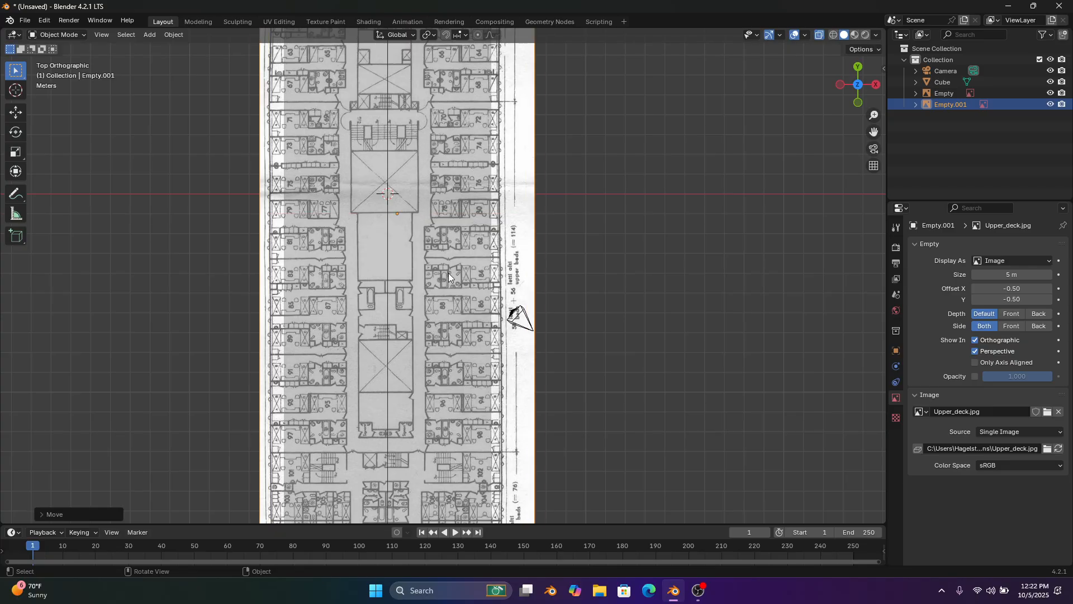
Select the cube and widen it along X by a factor of about 1.12 to match the centred hull sides
left_click(442, 277)
scroll(630, 299, "up", 2)
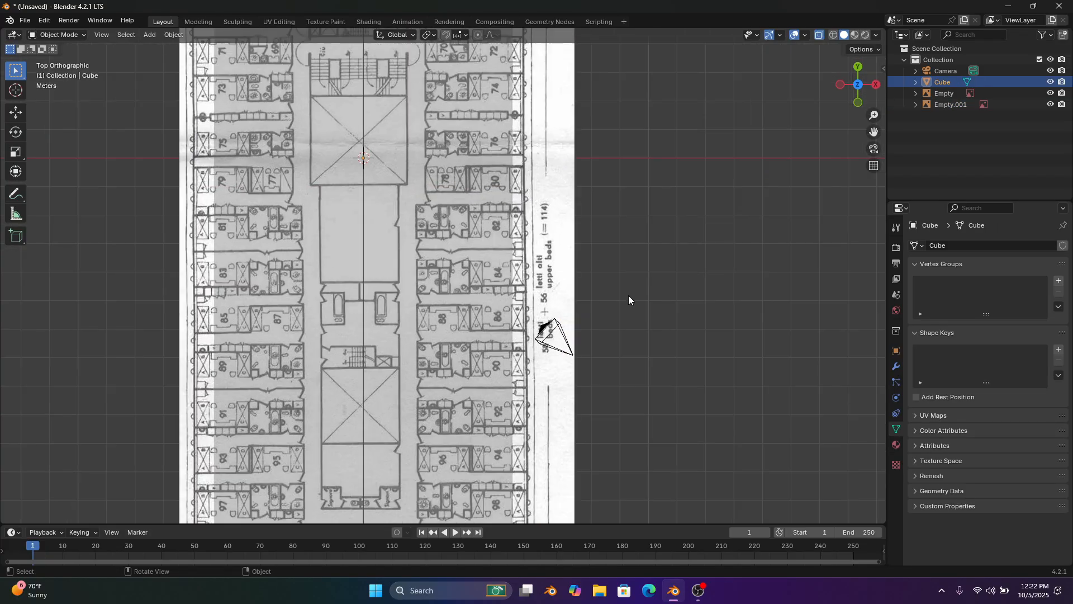
key("s")
key("x")
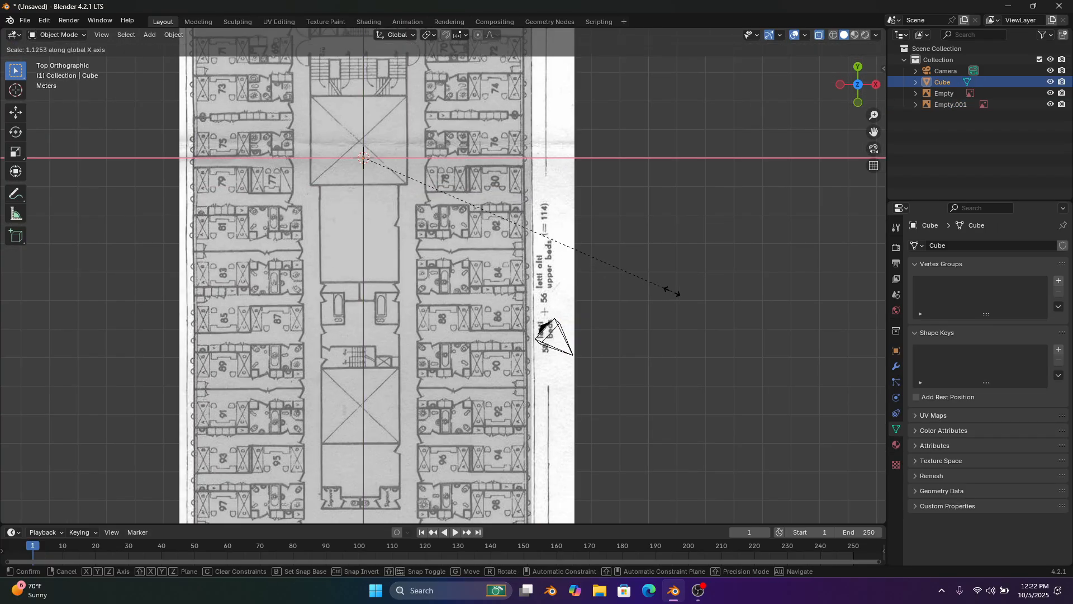
left_click(665, 288)
Shift the Upper_deck.jpg reference slightly further along X to even out its hull edges against the cube
scroll(727, 307, "up", 4)
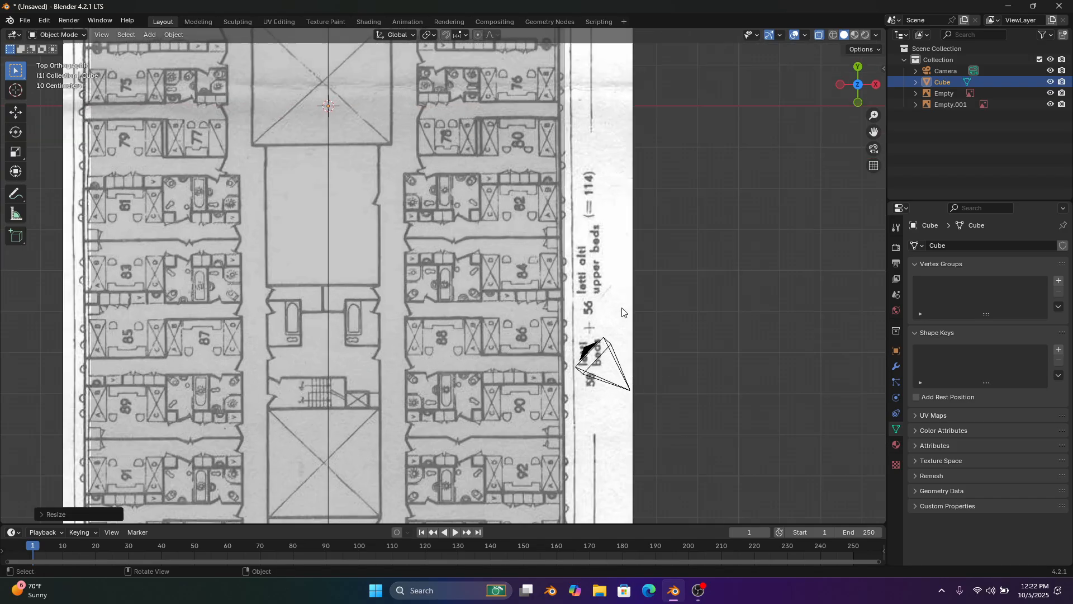
left_click(685, 296)
key("g")
key("x")
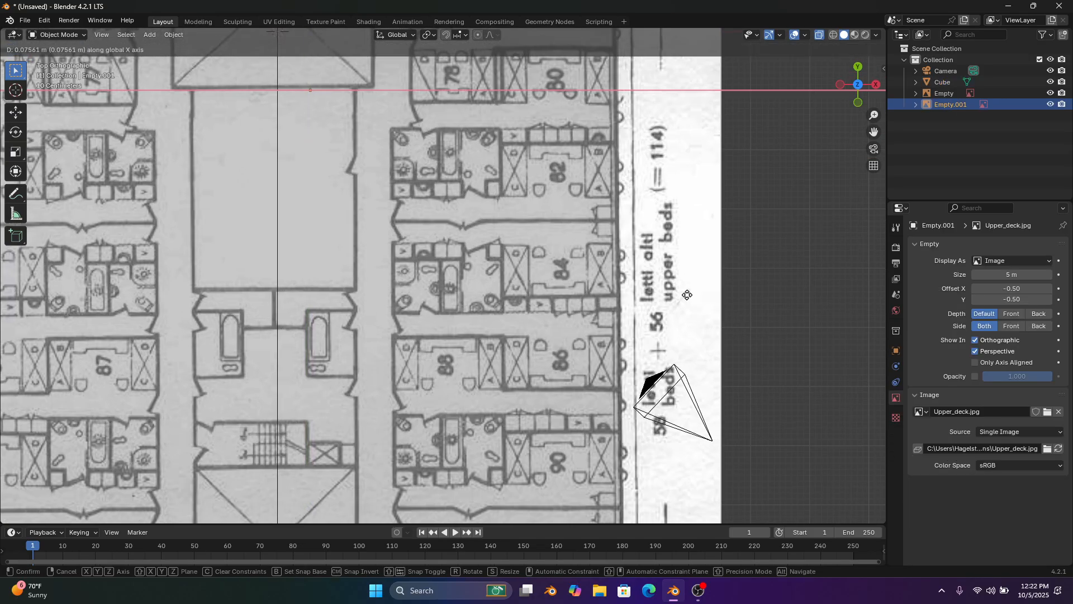
left_click(693, 297)
Reselect the cube and fine-tune its X scale at the hull edge, checking the fit on the opposite side
left_click(568, 295)
key("s")
key("x")
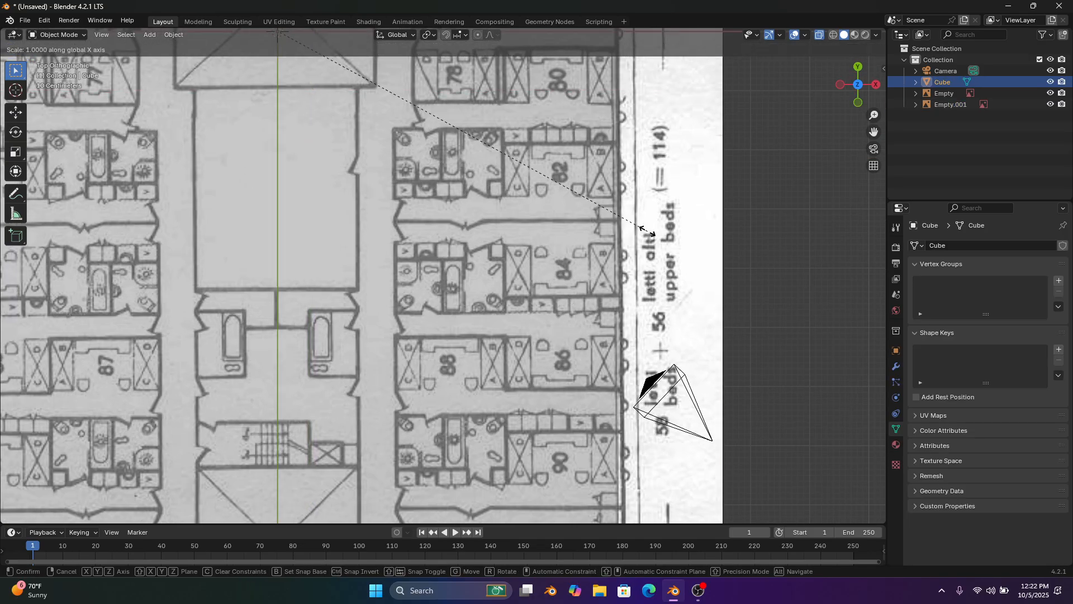
left_click(653, 227)
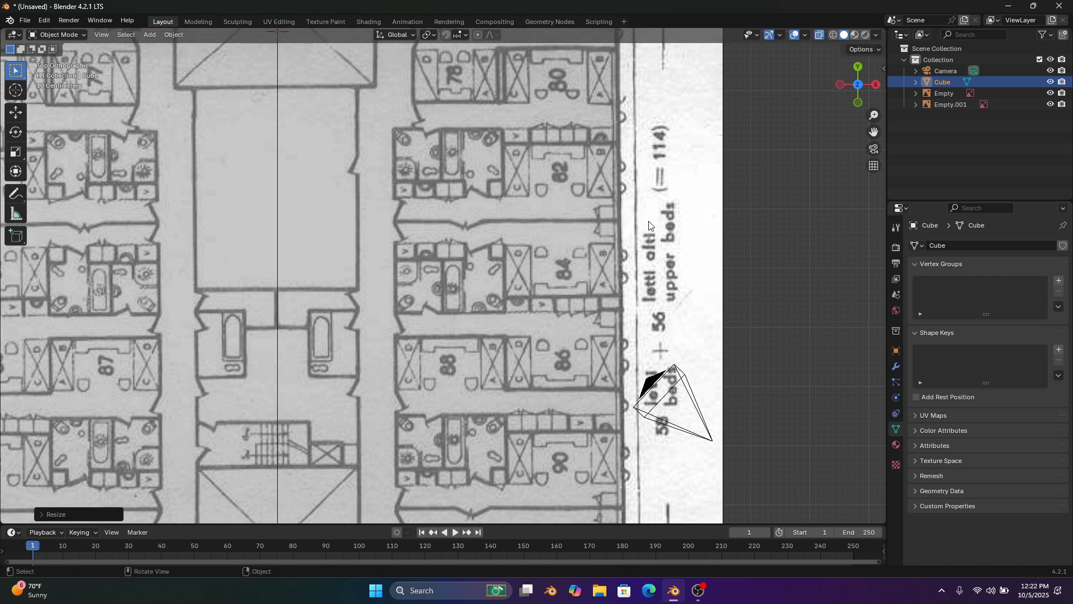
middle_click_drag(515, 250, 21, 195, "shift")
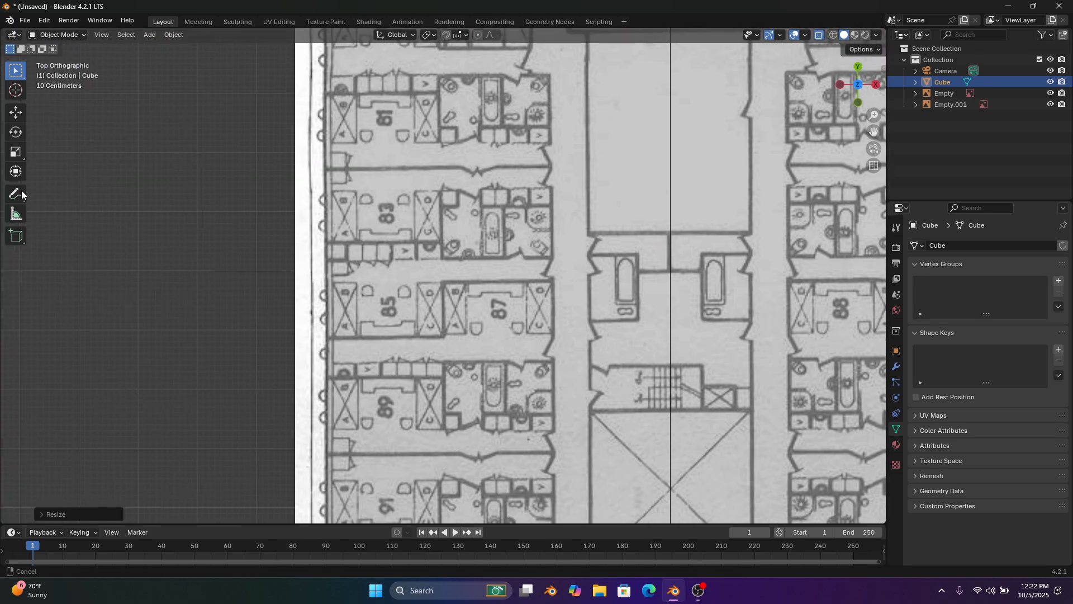
Switch the cube to Edit Mode and, in top view, add one lengthwise loop cut along its centreline
left_click(66, 36)
left_click(58, 52)
scroll(485, 297, "down", 6)
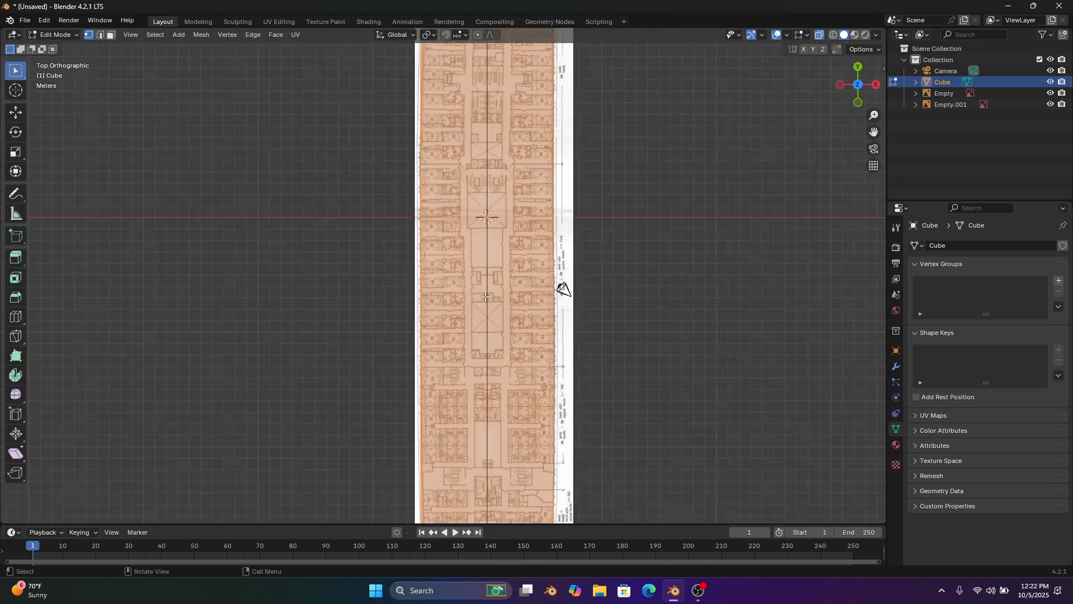
scroll(486, 297, "down", 4)
scroll(522, 242, "down", 3)
scroll(525, 246, "up", 1)
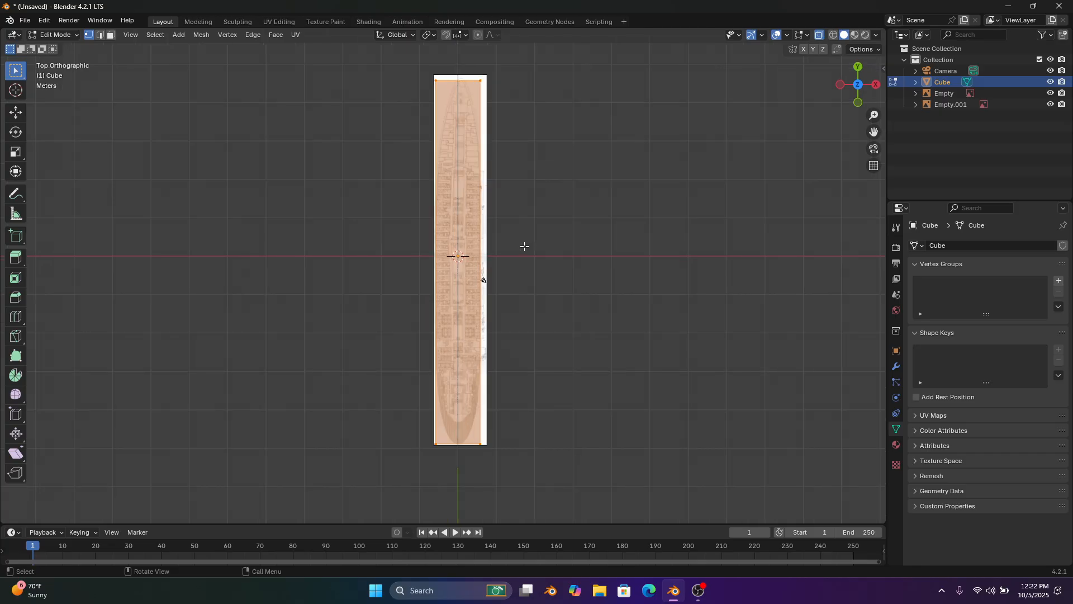
middle_click_drag(580, 167, 545, 240, "shift")
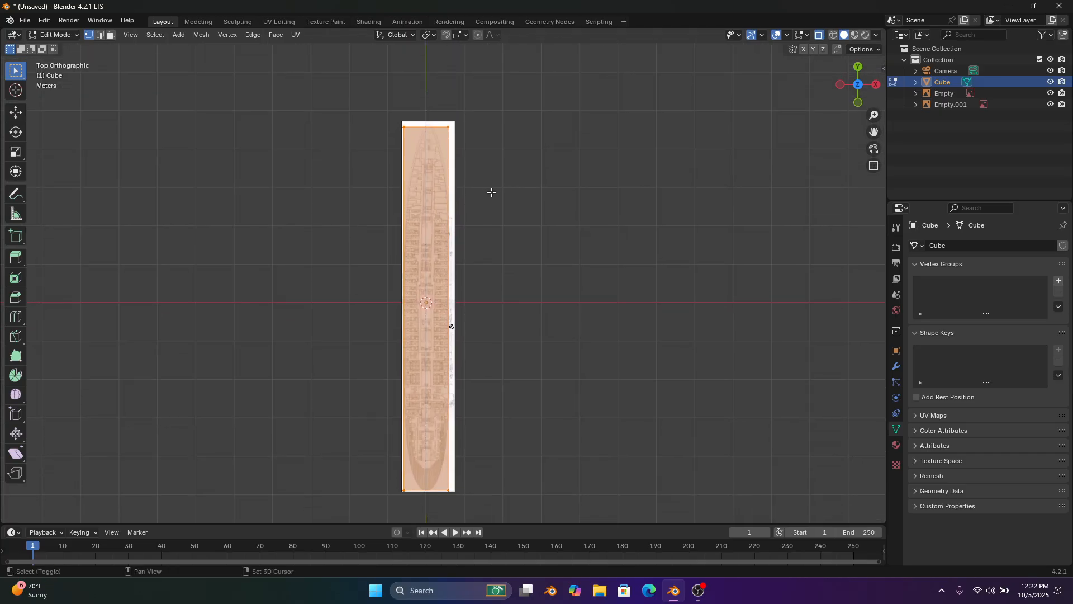
middle_click_drag(492, 190, 504, 293)
scroll(504, 293, "up", 3)
scroll(503, 293, "up", 2)
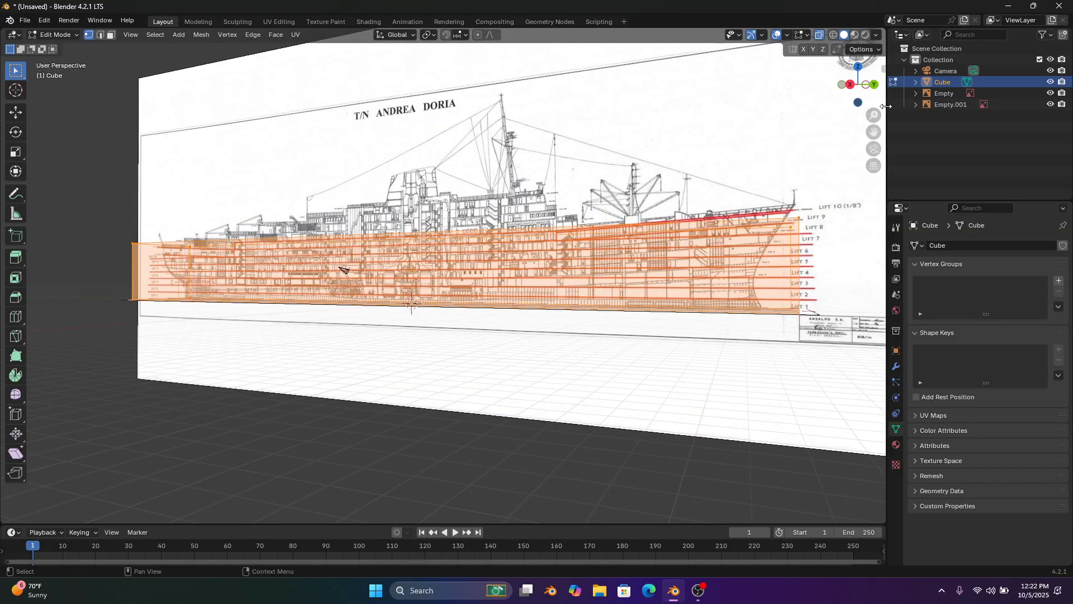
left_click(858, 67)
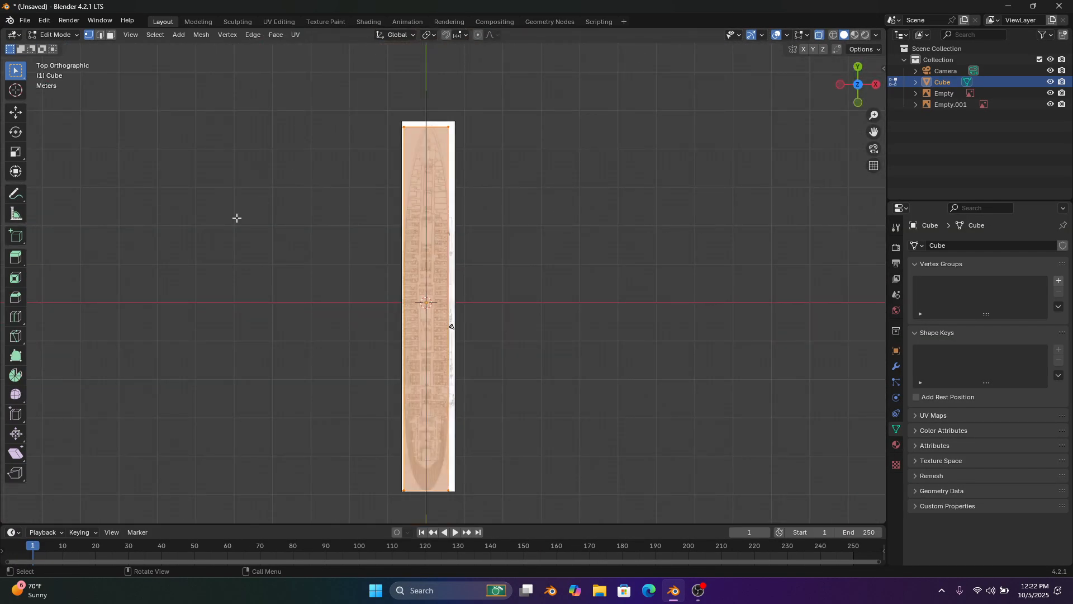
left_click(15, 316)
left_click(407, 116)
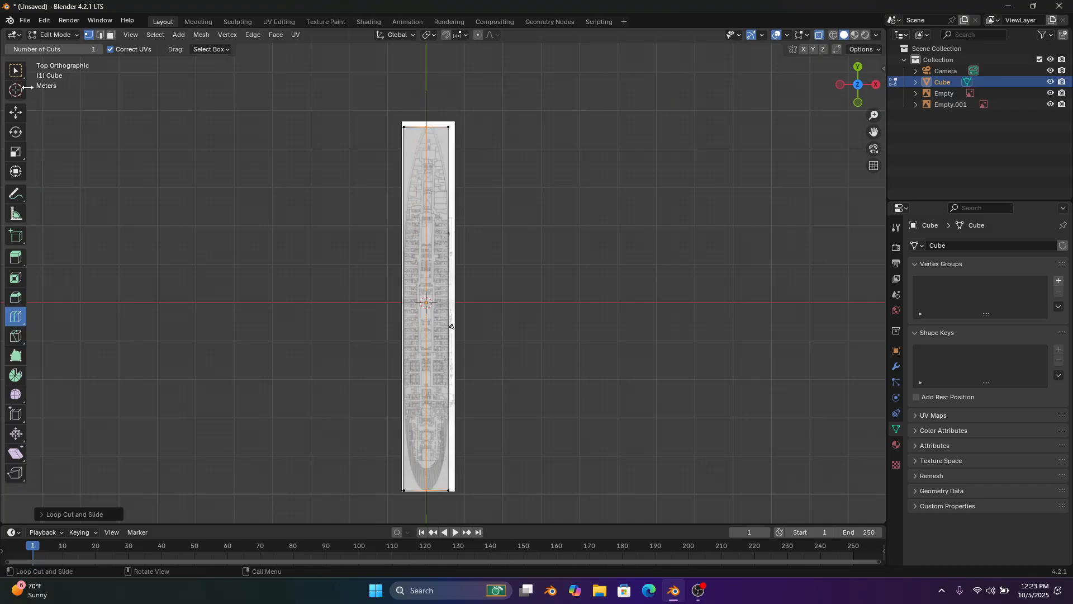
Box-select the cube's vertices on the negative X side of the centreline and delete them to leave half the block
left_click(16, 72)
left_click_drag(341, 92, 422, 509)
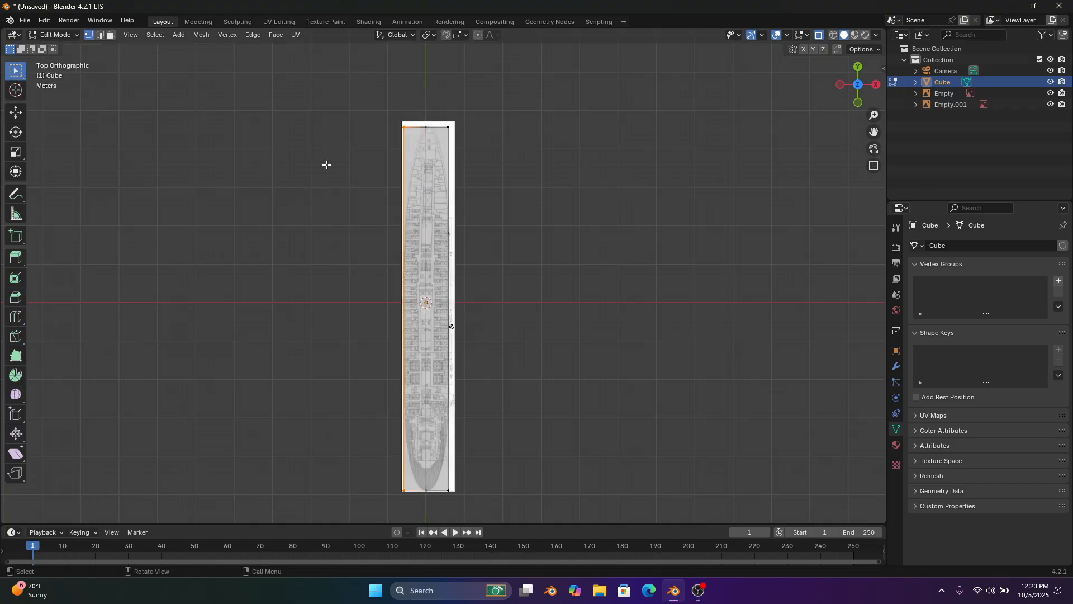
right_click(327, 165)
left_click(259, 429)
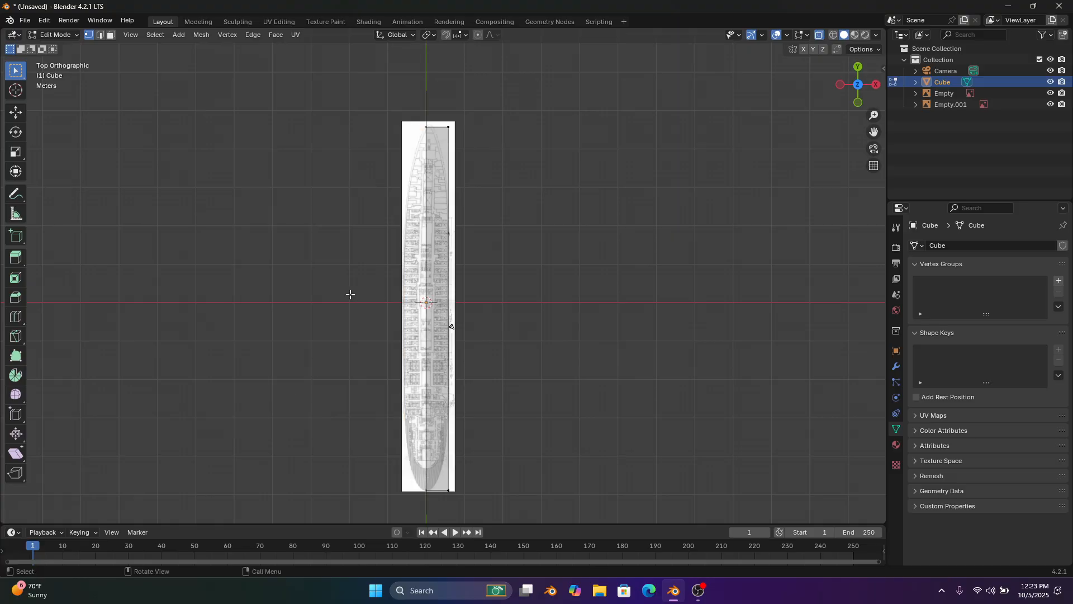
Add a Mirror modifier on the X axis to the half block and test it by trial-moving an upper outer corner vertex
middle_click_drag(555, 351, 847, 343)
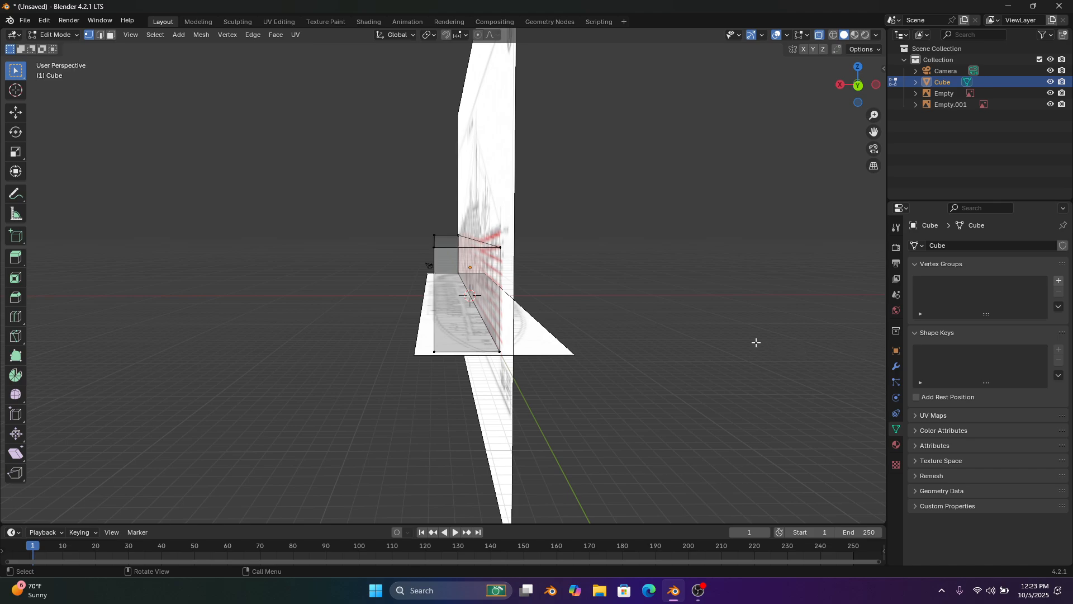
middle_click_drag(757, 343, 715, 320)
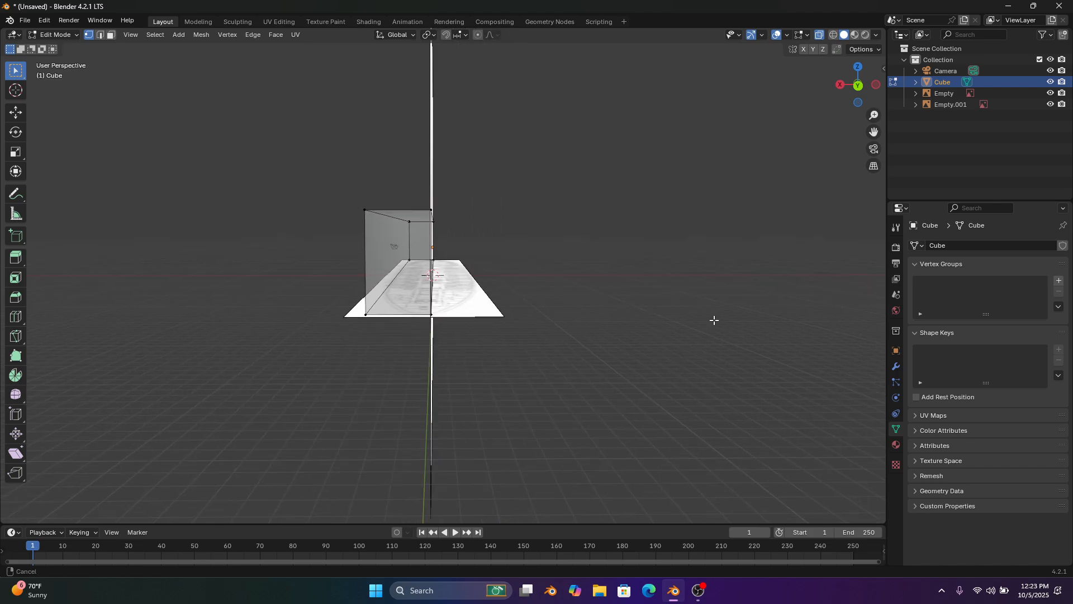
left_click(897, 367)
left_click(941, 241)
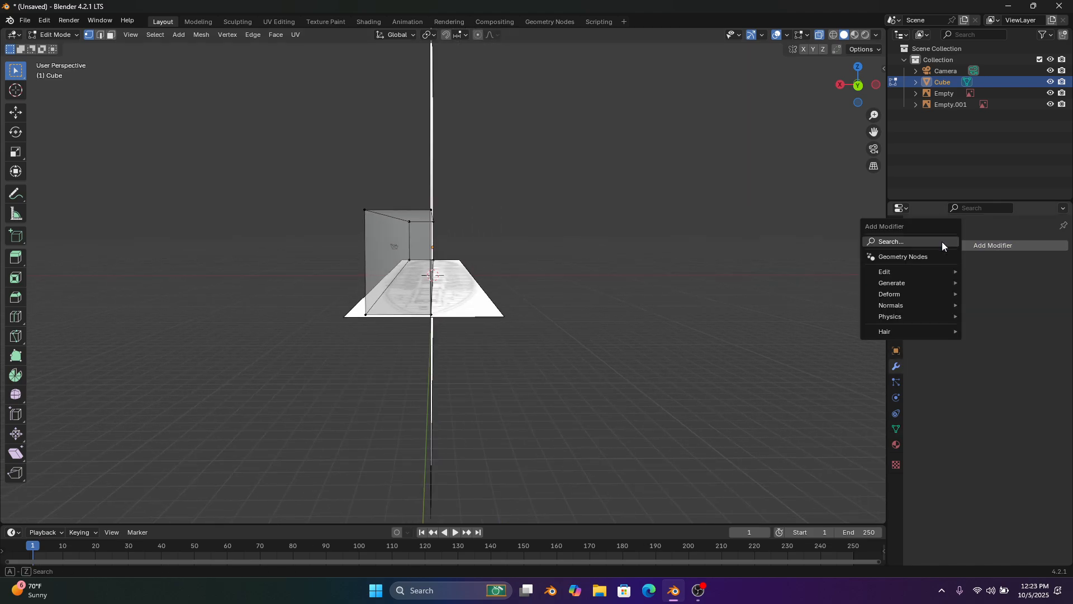
mouse_move(890, 287)
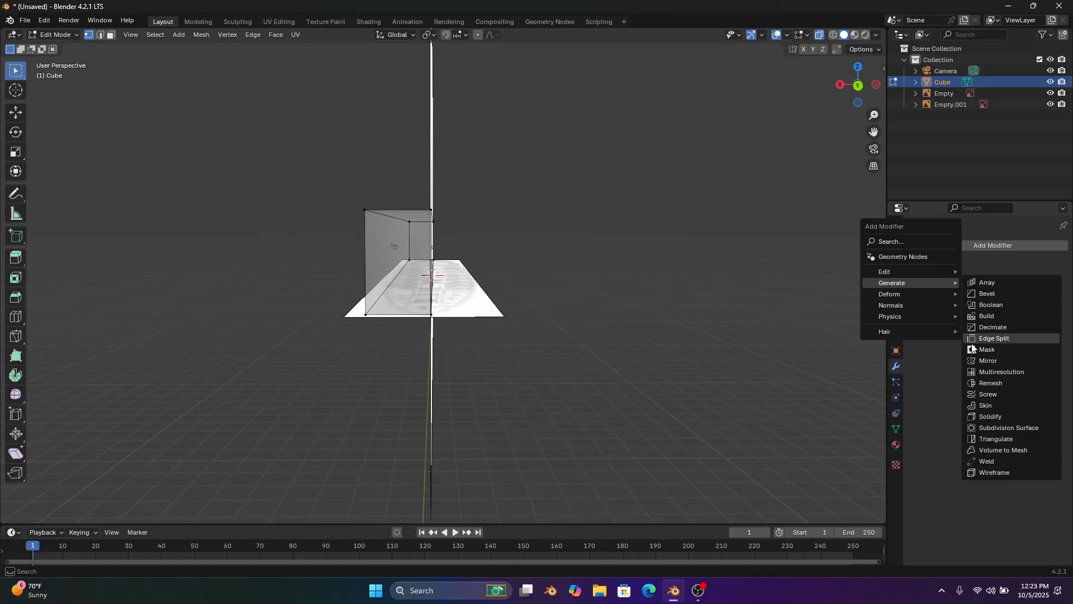
left_click(983, 360)
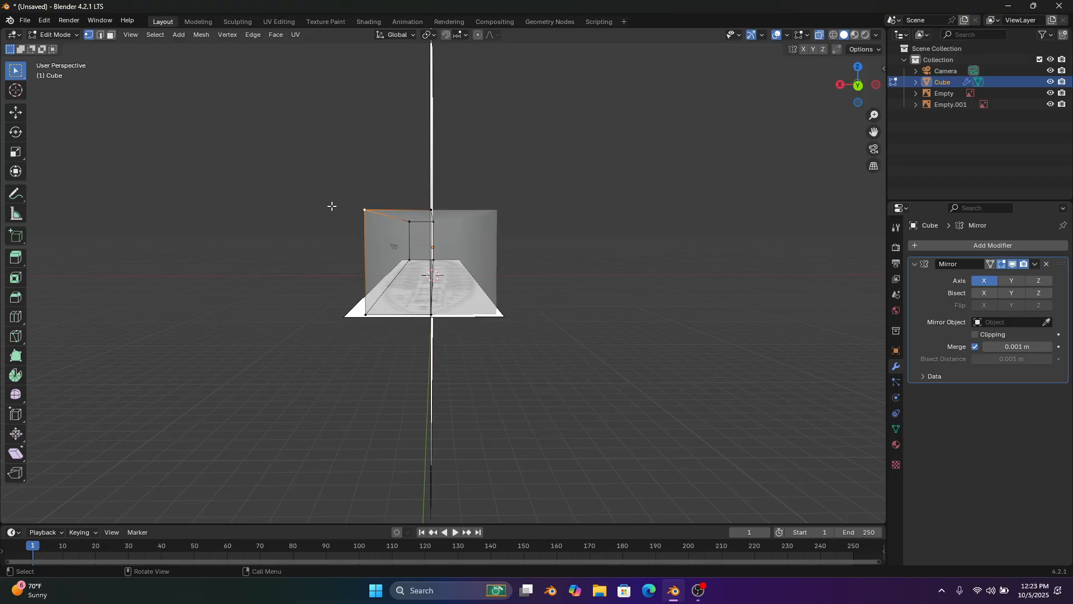
key("g")
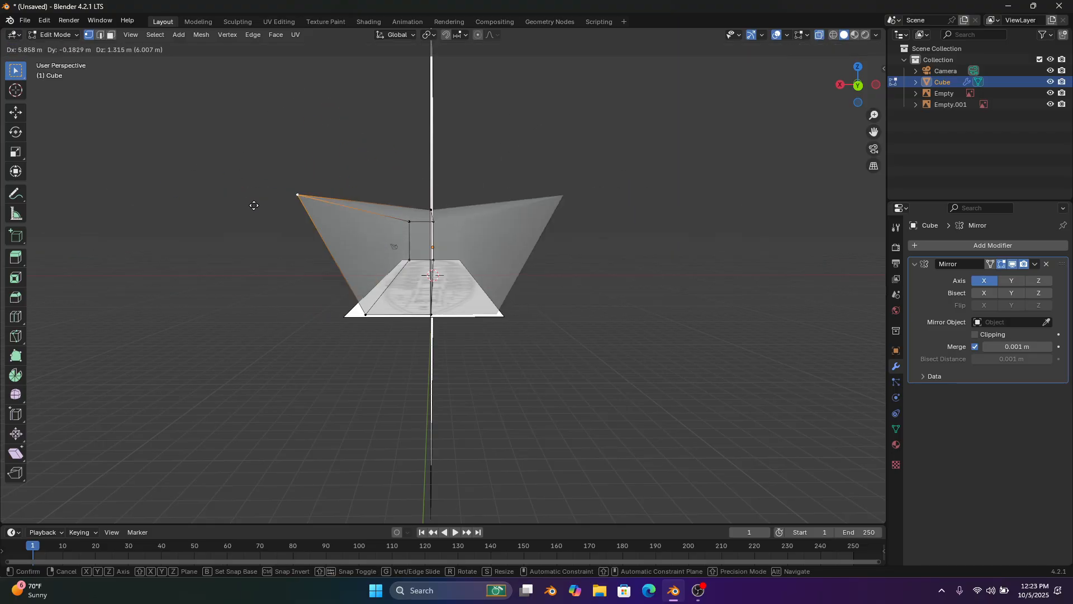
right_click(323, 194)
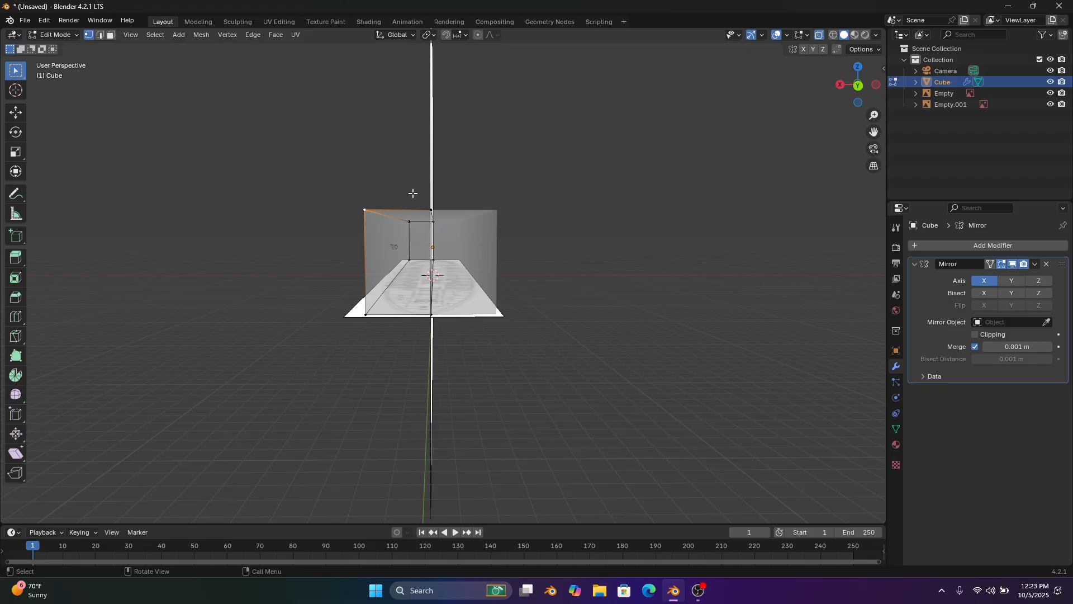
Show the block in back orthographic view and return the cube to Object Mode
middle_click_drag(413, 193, 446, 199)
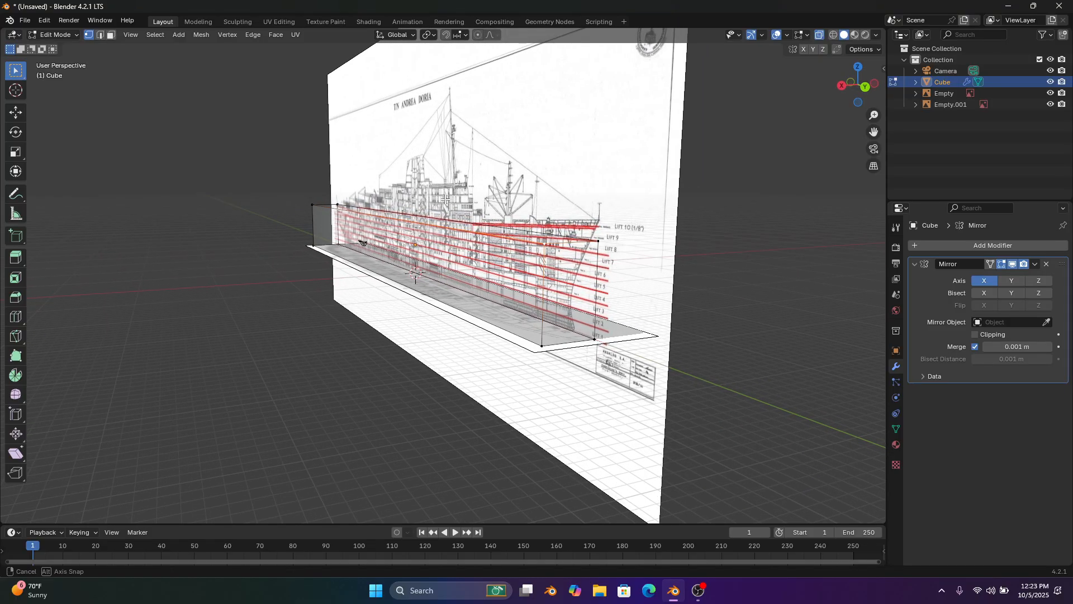
left_click(859, 67)
left_click(876, 85)
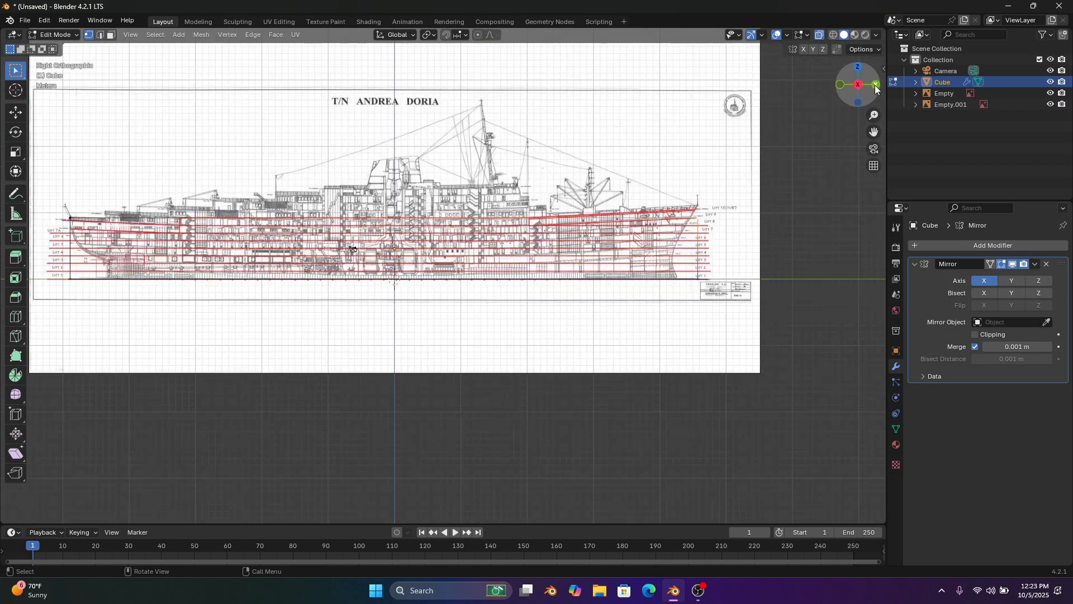
left_click(874, 85)
scroll(428, 253, "up", 3)
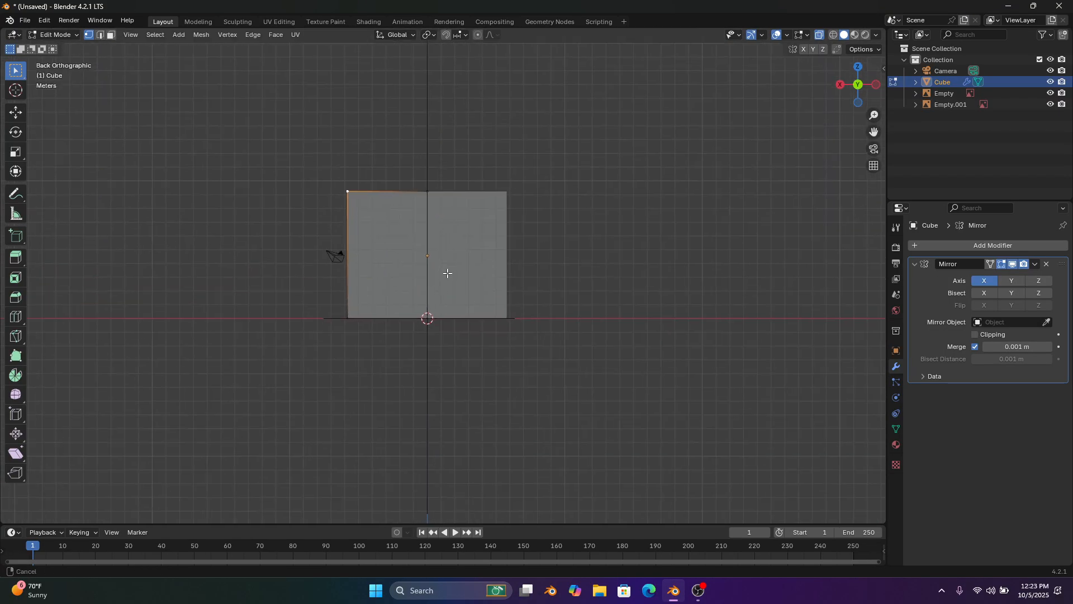
key("x")
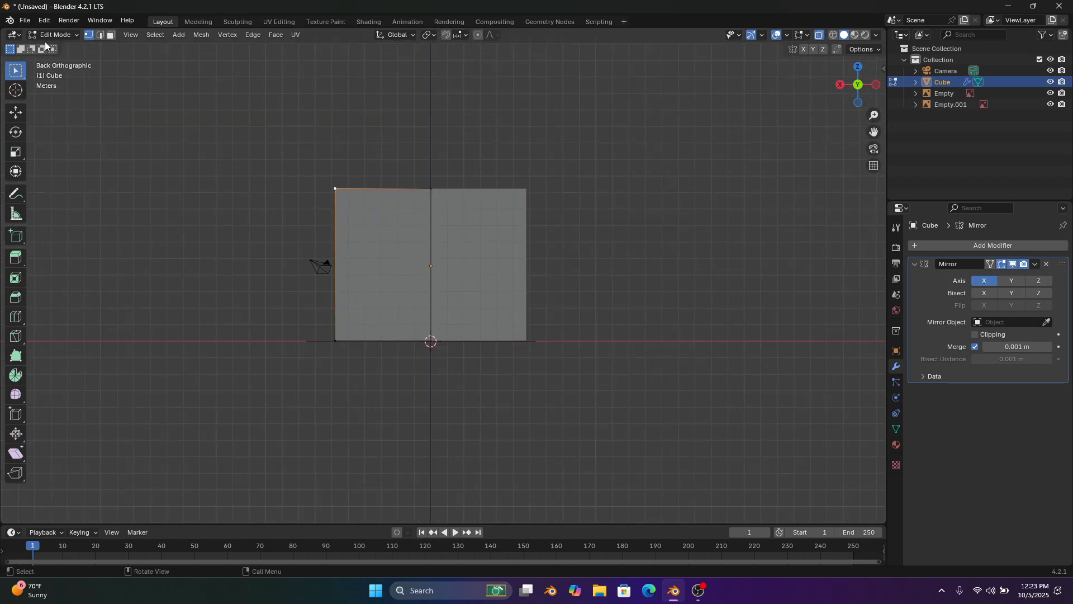
left_click(44, 38)
left_click(55, 45)
Deselect the cube and add the hull body-plan drawing, post-3092-...7945 (1).jpg, as a reference image aligned to the back view
middle_click_drag(250, 173, 277, 177, "shift")
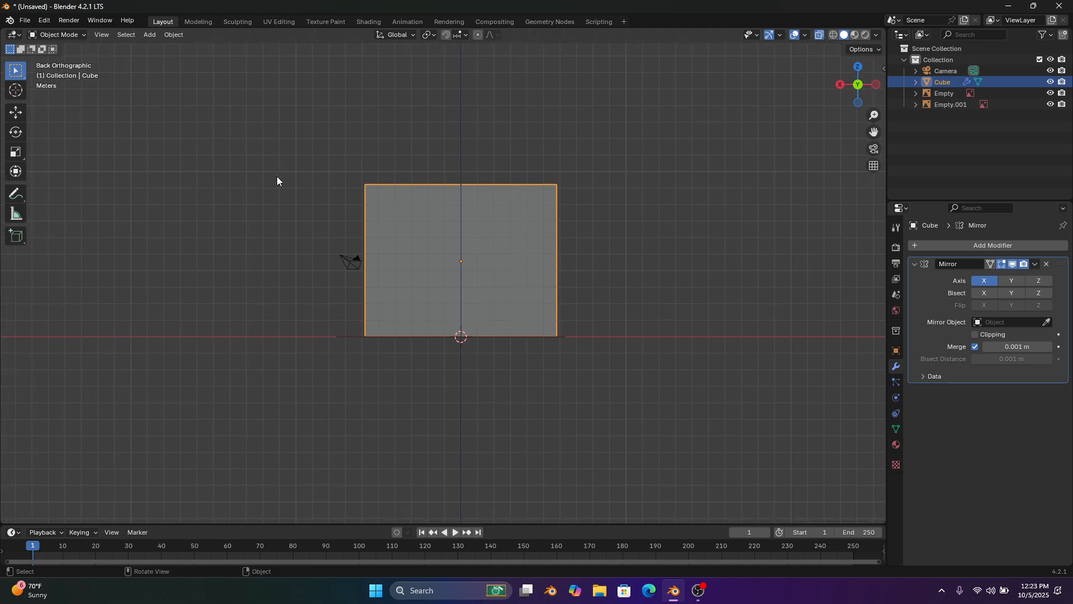
left_click(277, 176)
key("shift+a")
mouse_move(235, 178)
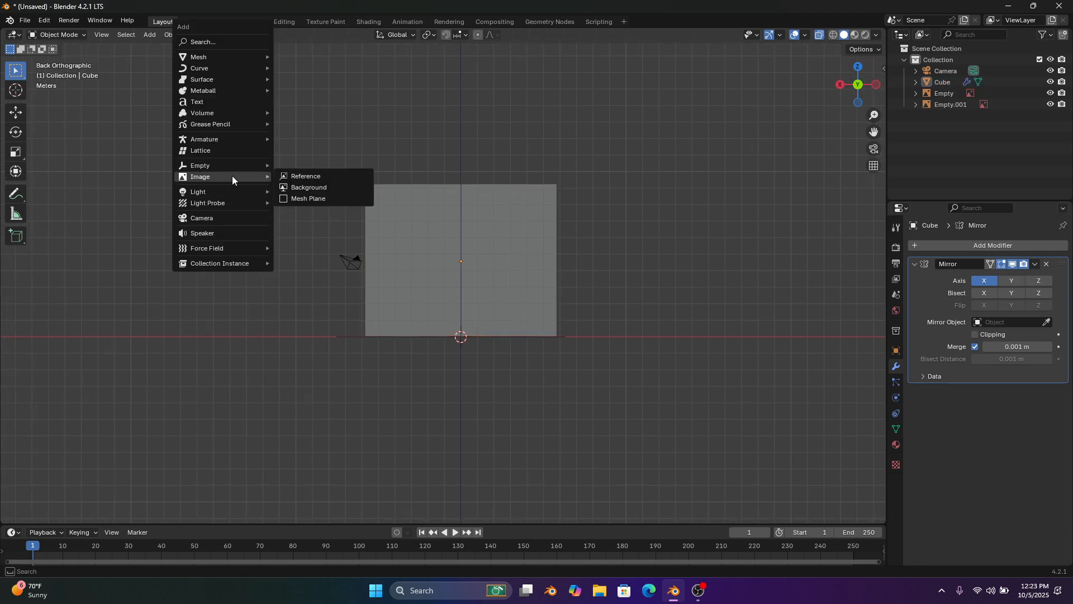
left_click(281, 174)
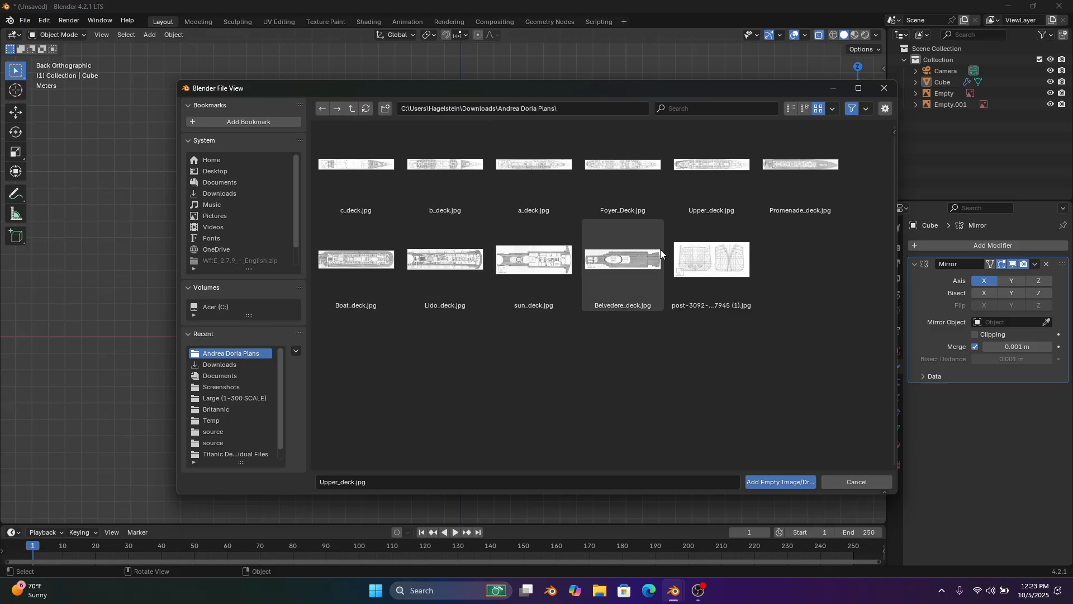
double_click(689, 290)
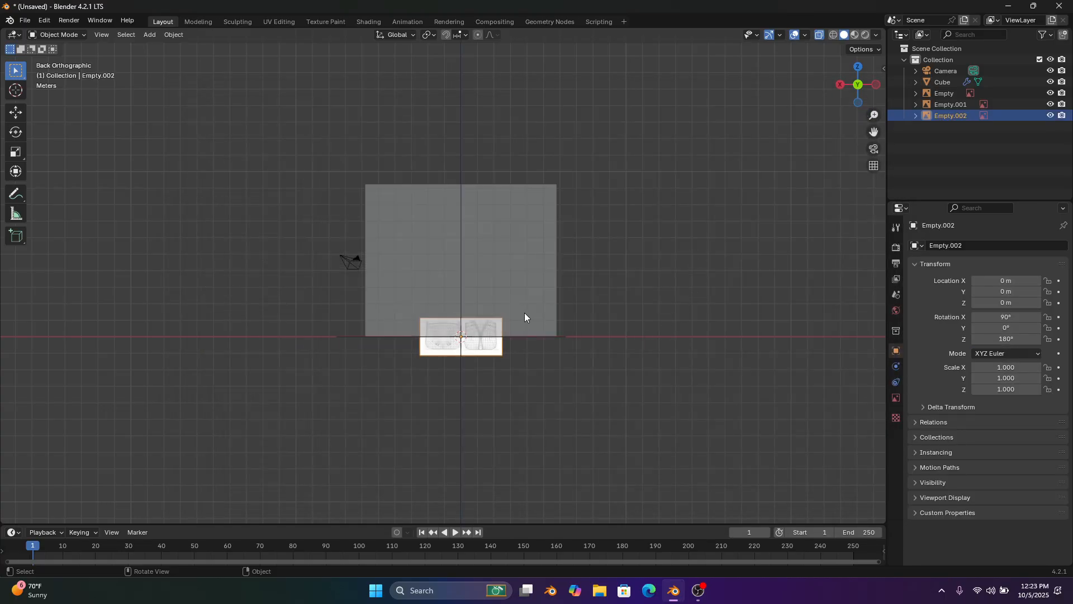
Scale the body-plan reference to about 5.345 and shift it about 6.16 m along X, bringing one hull section over the cube
key("s")
left_click(822, 357)
key("g")
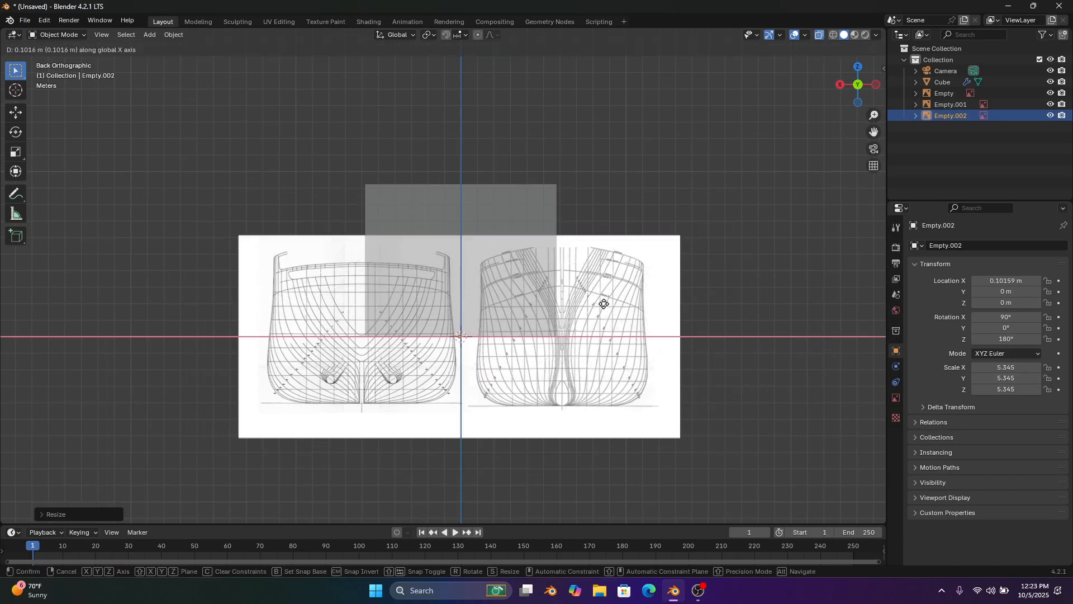
key("x")
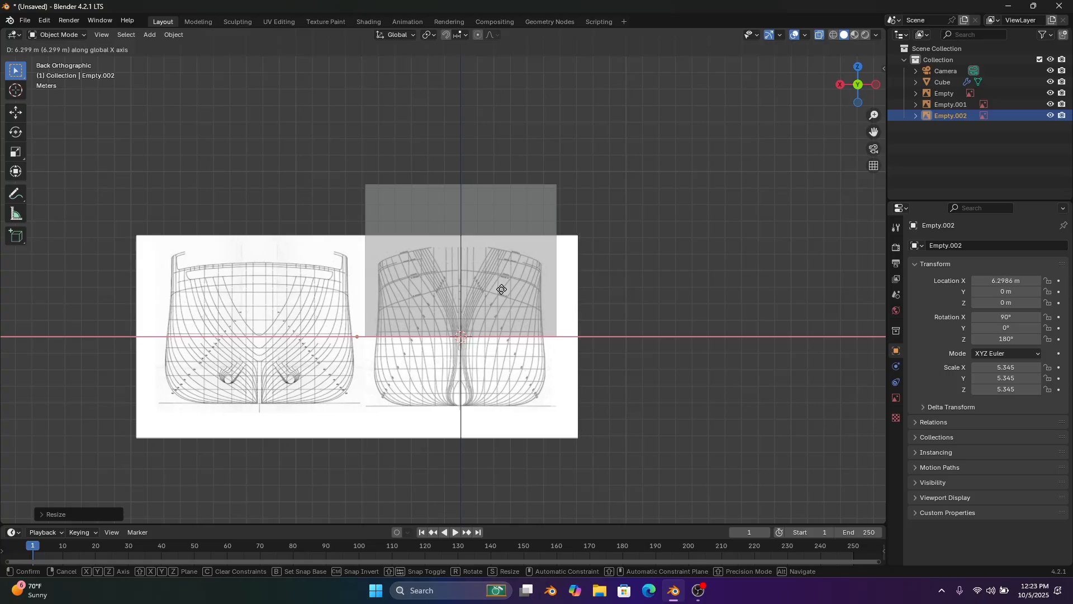
left_click(504, 287)
Centre the hull section on the cube's centreline at about X 6.23 m and raise its baseline to the cube's bottom, about Z 4.2 m
scroll(504, 287, "up", 3)
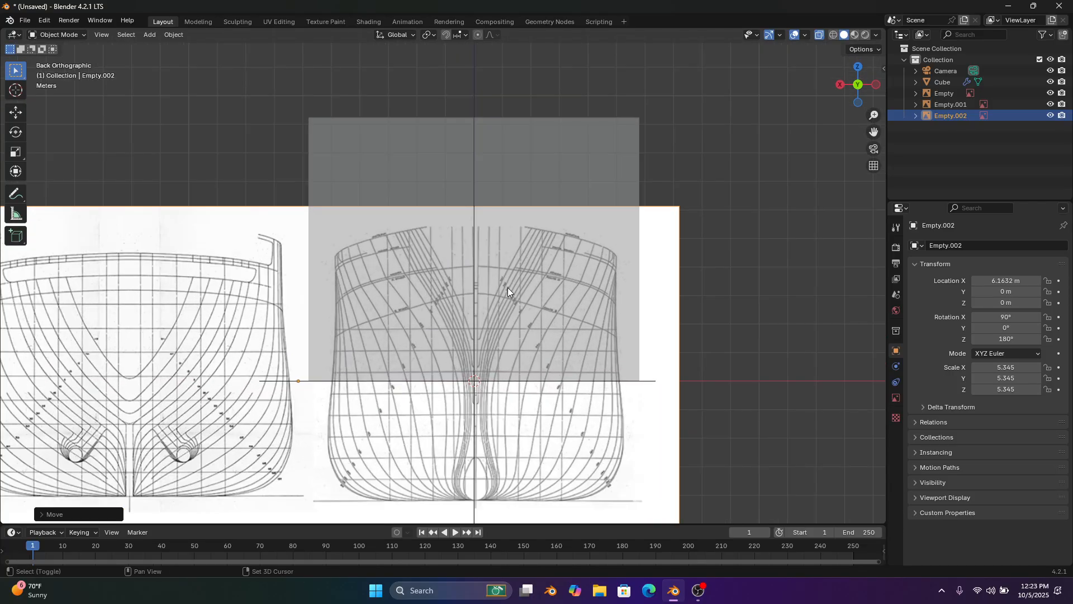
scroll(508, 288, "up", 2)
key("g")
key("x")
left_click(506, 240)
key("g")
key("z")
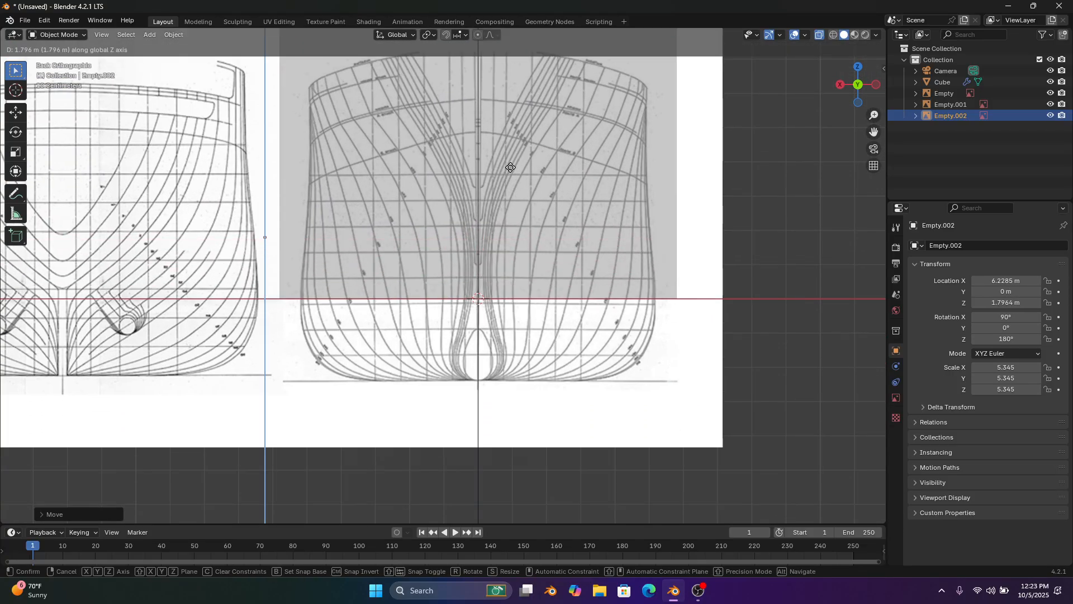
left_click(514, 96)
middle_click_drag(515, 97, 523, 230, "shift")
scroll(551, 209, "up", 1)
scroll(582, 193, "down", 1)
scroll(582, 194, "down", 1)
Enlarge the body-plan reference to about 5.744 and realign it at about X 6.7 m and Z 4.47 m
key("s")
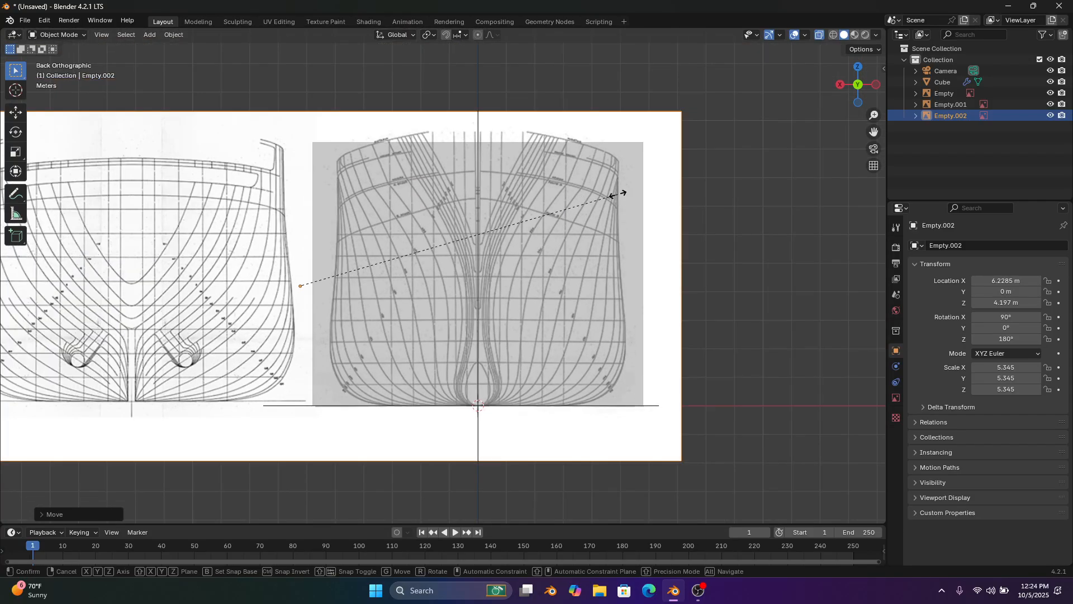
left_click(637, 196)
key("g")
key("x")
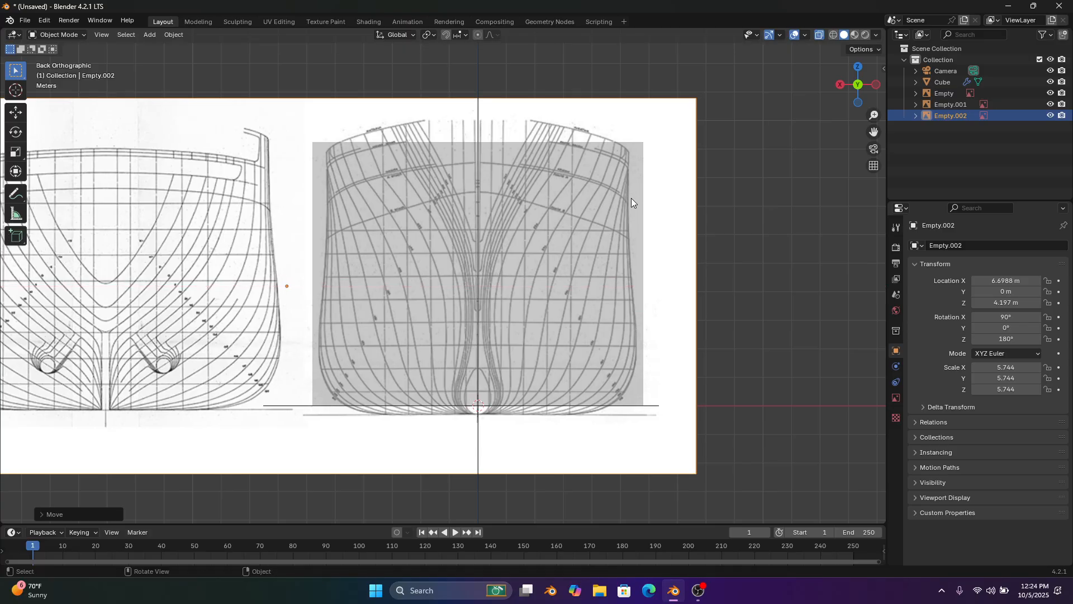
left_click(632, 198)
key("g")
key("z")
Scale the body-plan reference up to about 5.839 and recentre it along X at about 6.82 m
key("s")
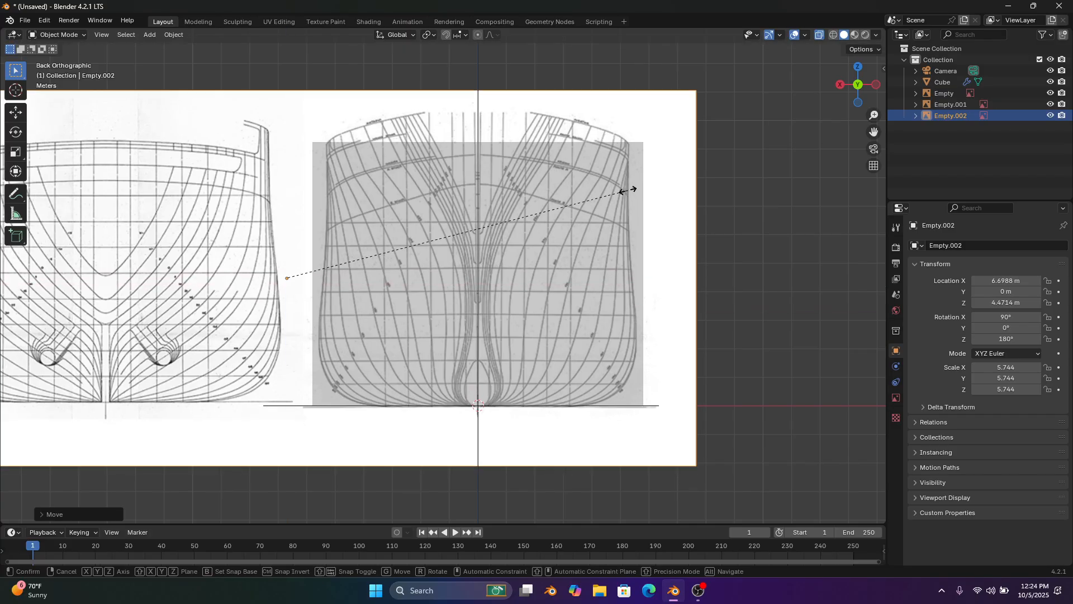
left_click(633, 189)
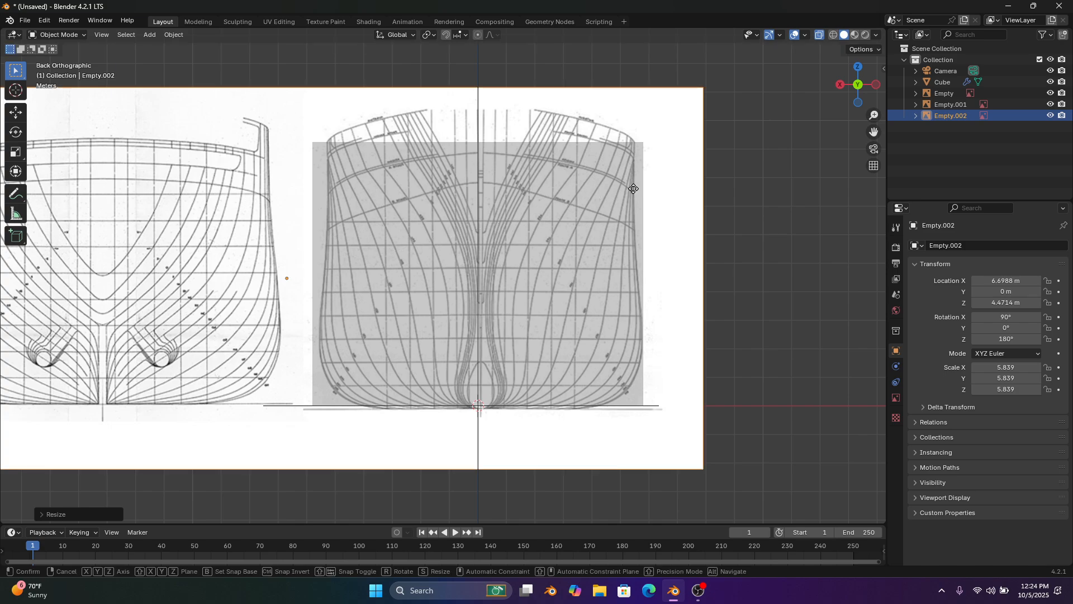
key("g")
key("z")
key("x")
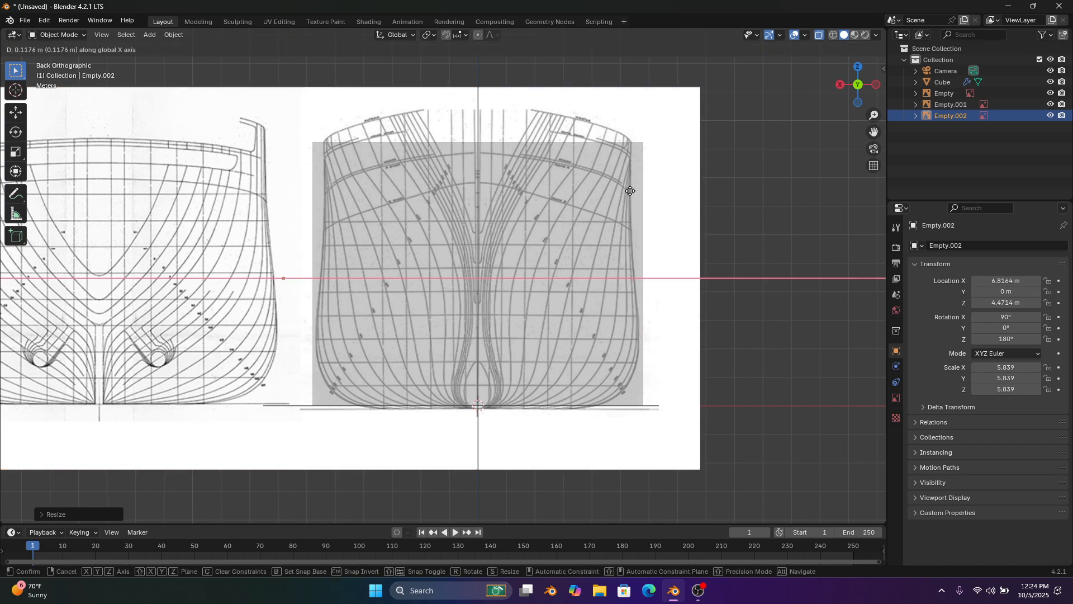
left_click(630, 190)
Match the hull section's width to the cube with a scale of about 5.972, positioned at about X 6.97 m and Z 4.67 m
key("s")
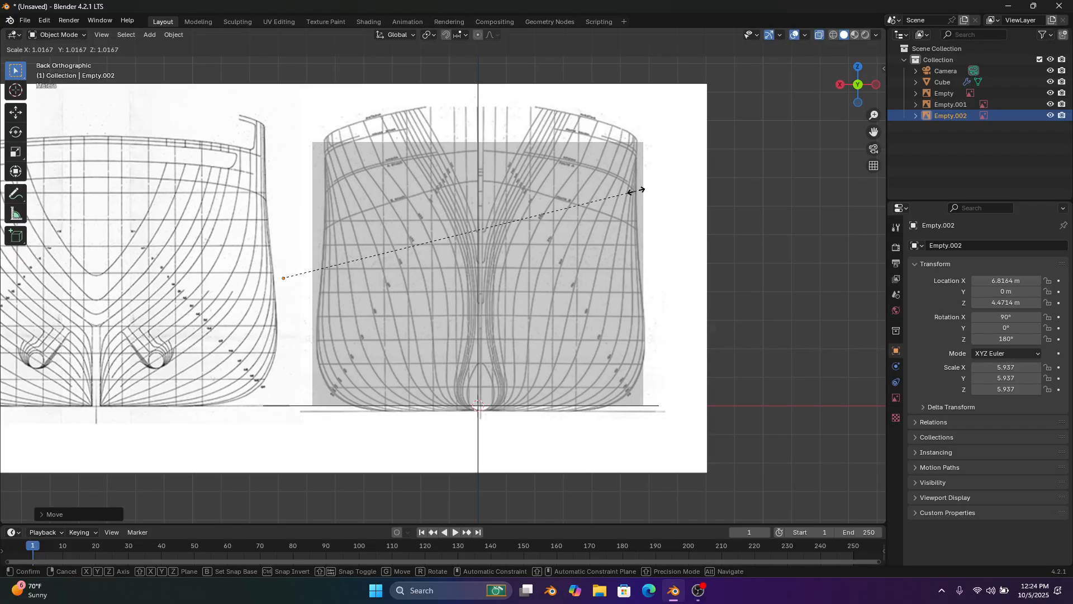
left_click(638, 191)
key("g")
middle_click_drag(638, 191, 632, 185)
left_click(633, 190)
key("g")
left_click(633, 185)
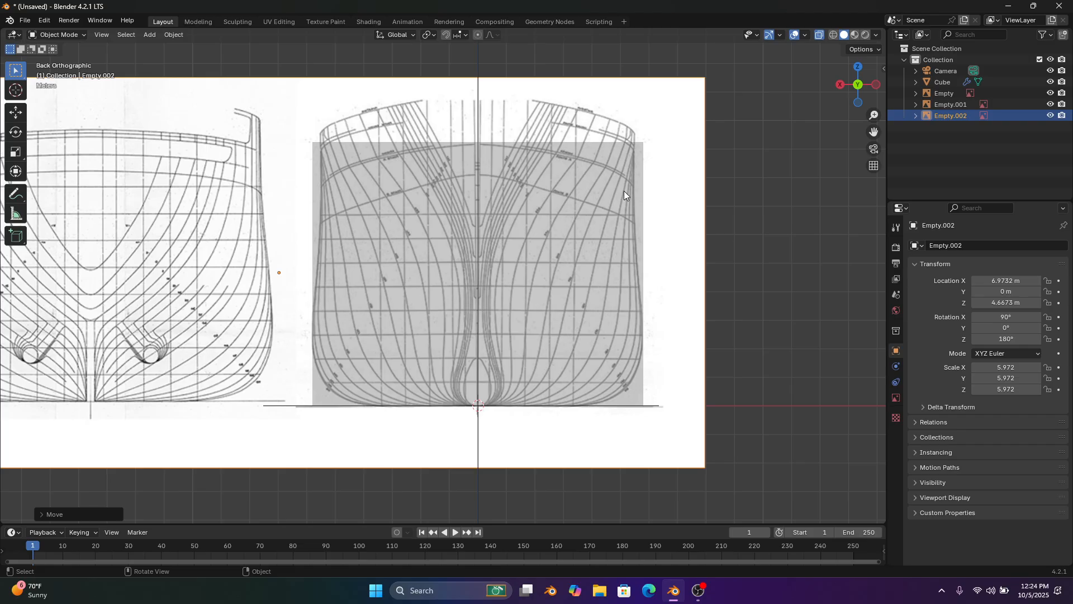
scroll(616, 194, "up", 2)
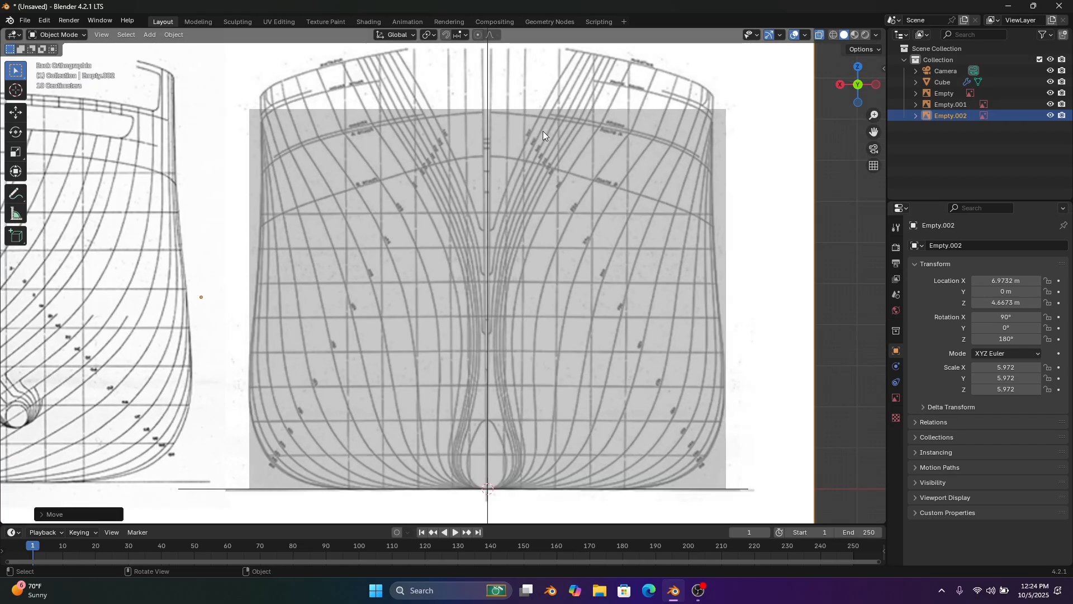
scroll(609, 117, "down", 2)
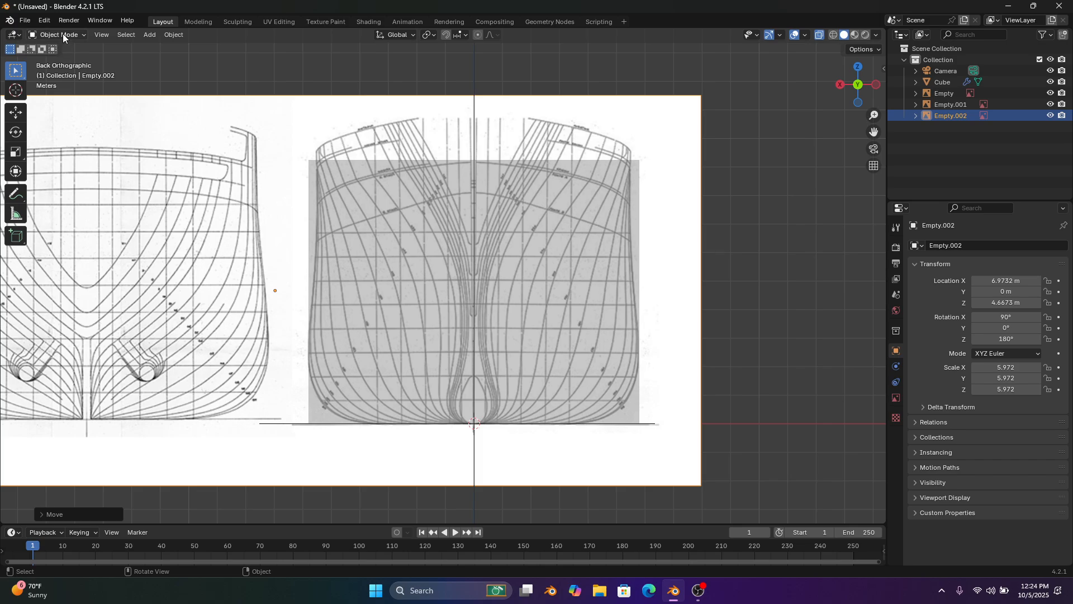
Disable the Opacity option on the side-profile reference image and check it against the cube in right orthographic view
left_click(626, 194)
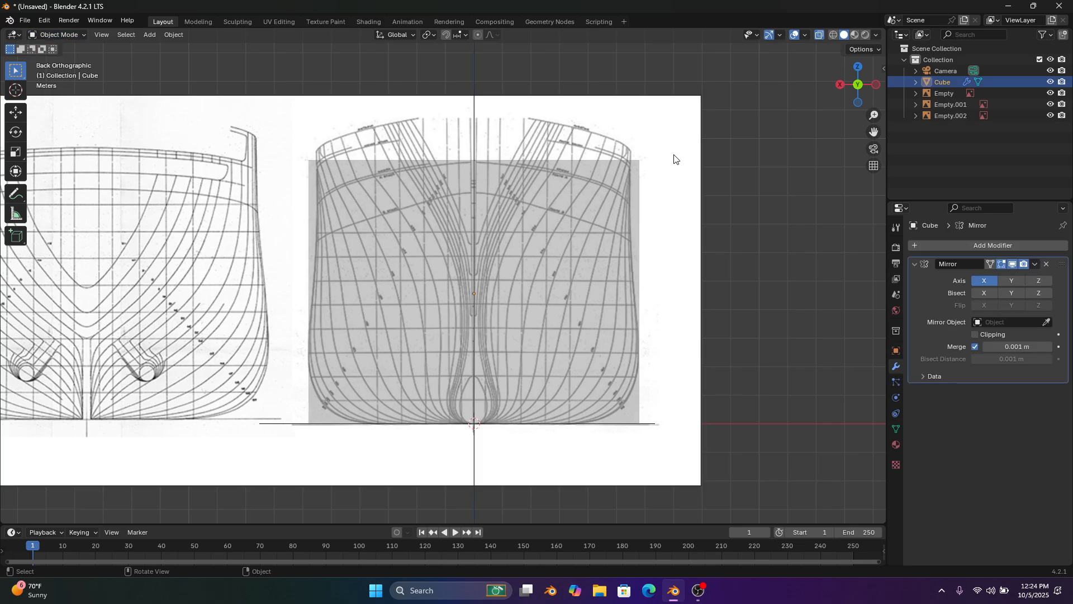
left_click(838, 85)
scroll(836, 89, "down", 12)
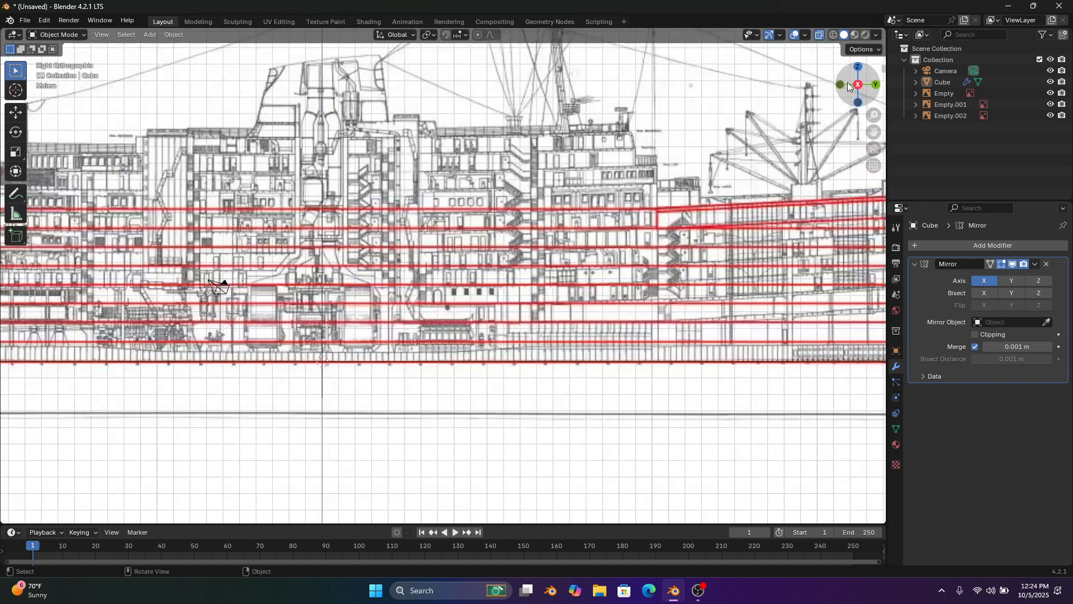
middle_click_drag(725, 200, 526, 318)
left_click(546, 257)
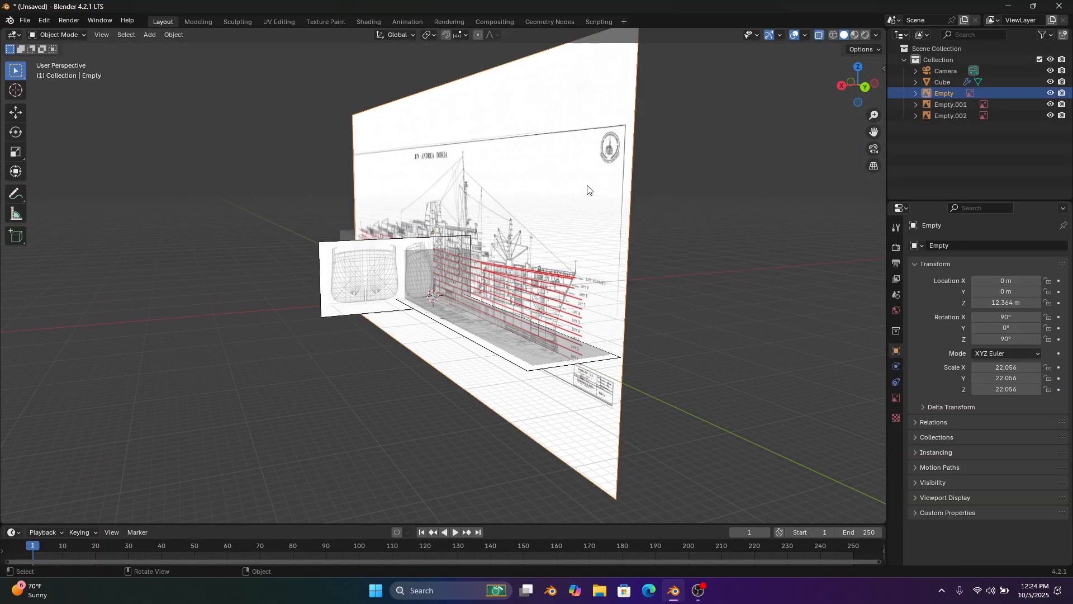
left_click(896, 397)
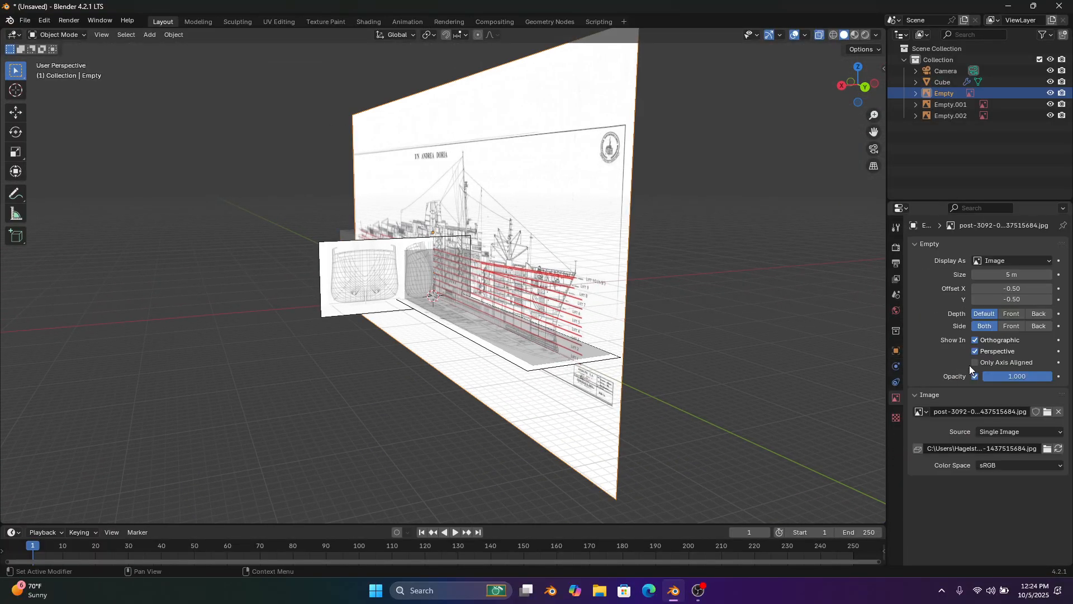
left_click(975, 377)
middle_click_drag(654, 312, 476, 292)
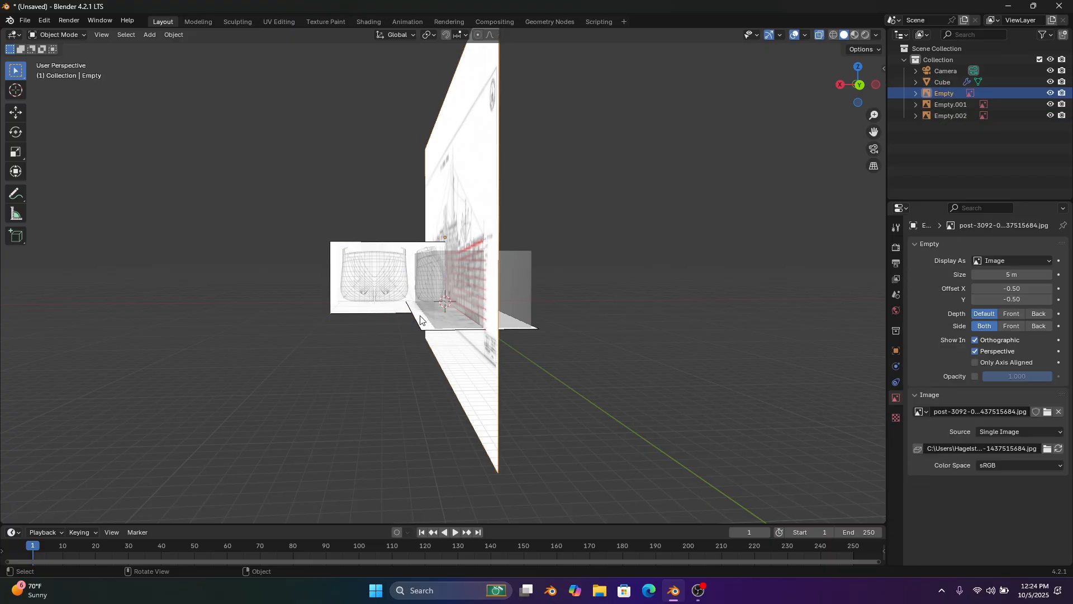
middle_click_drag(420, 320, 409, 288)
scroll(381, 264, "up", 4)
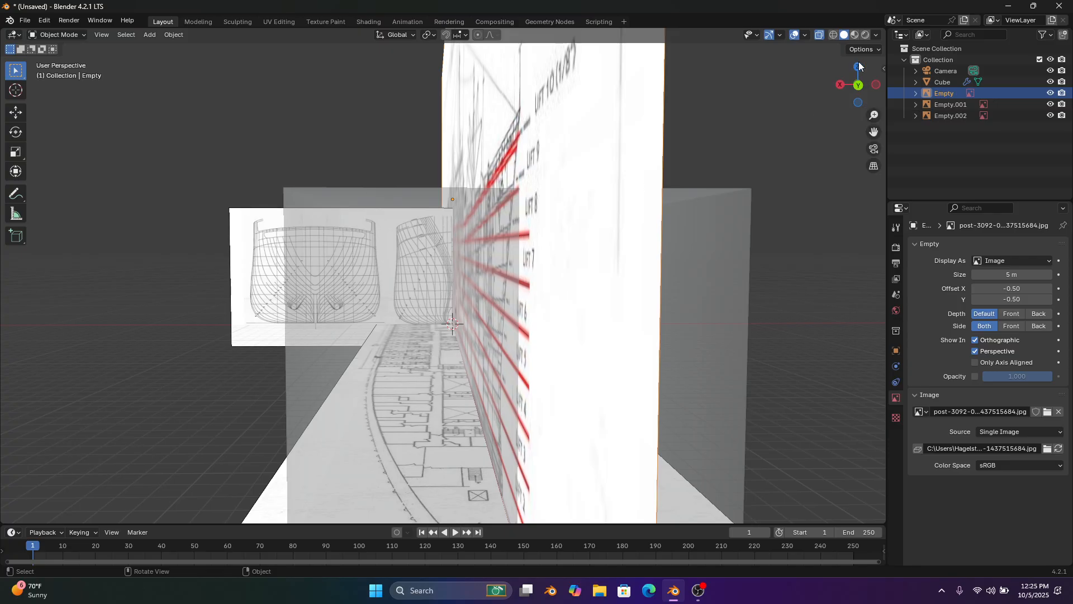
left_click(841, 84)
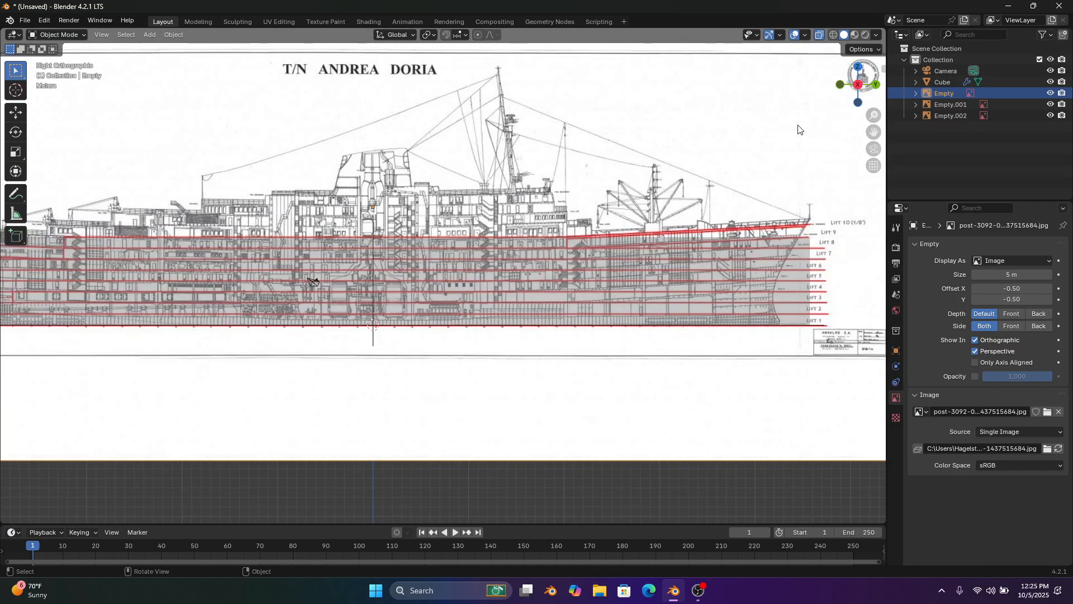
Select the hull block and put it into Edit Mode
scroll(737, 249, "down", 3)
left_click(649, 275)
scroll(559, 262, "up", 2)
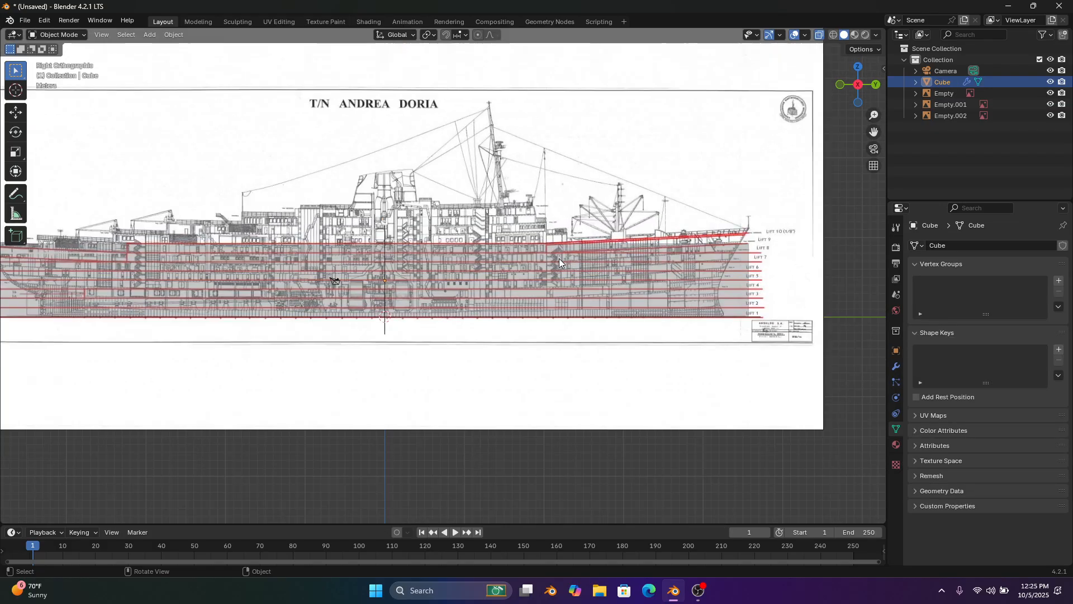
left_click(65, 34)
left_click(74, 60)
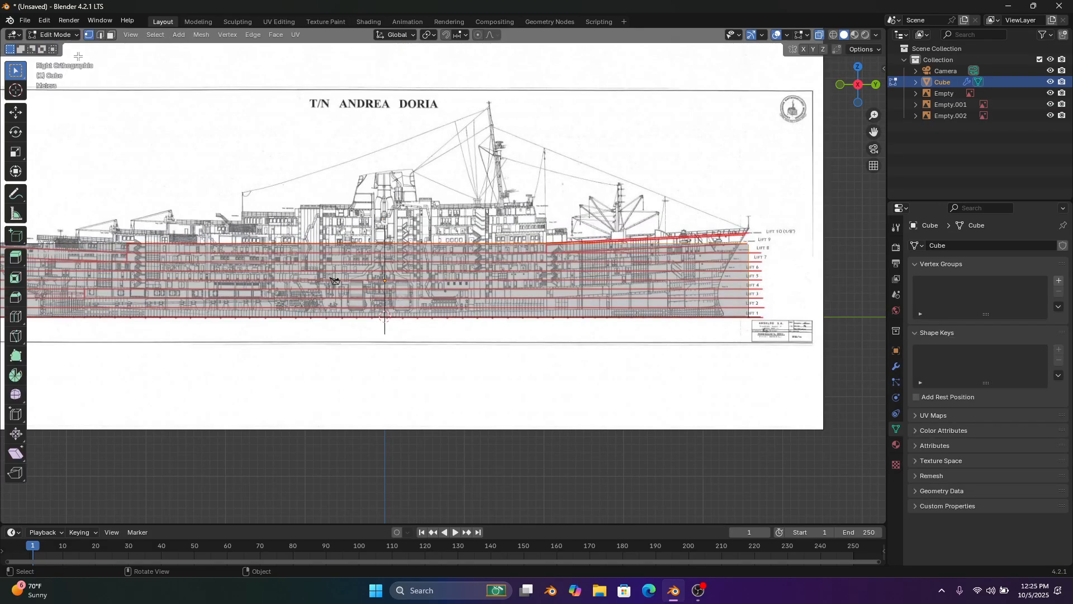
middle_click_drag(132, 114, 321, 110, "shift")
scroll(324, 134, "up", 2)
middle_click_drag(330, 190, 280, 189, "shift")
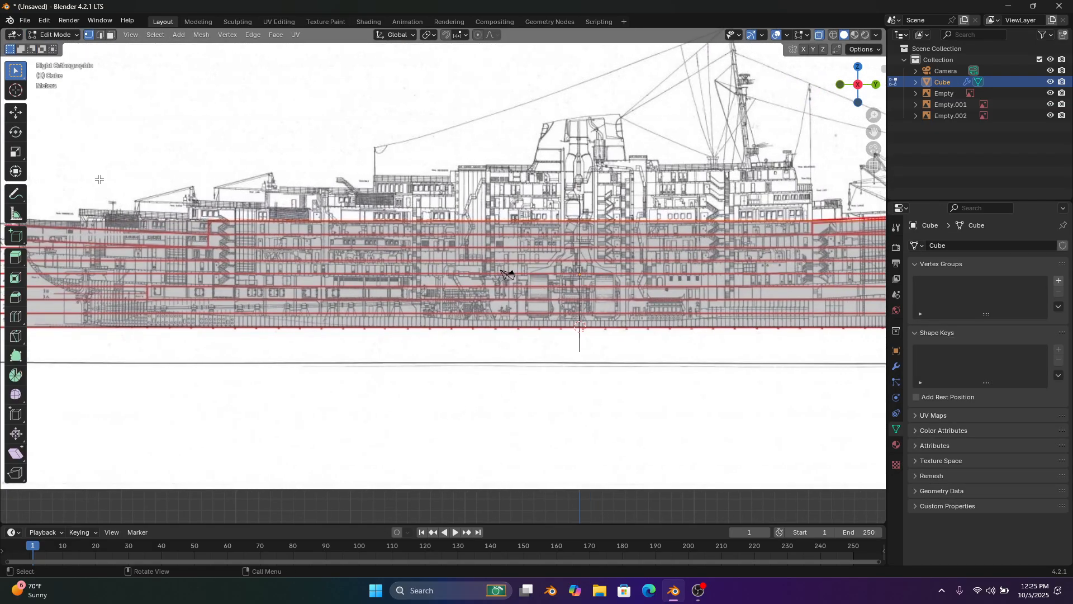
Add one vertical loop cut at the middle of the hull block's length
left_click(15, 317)
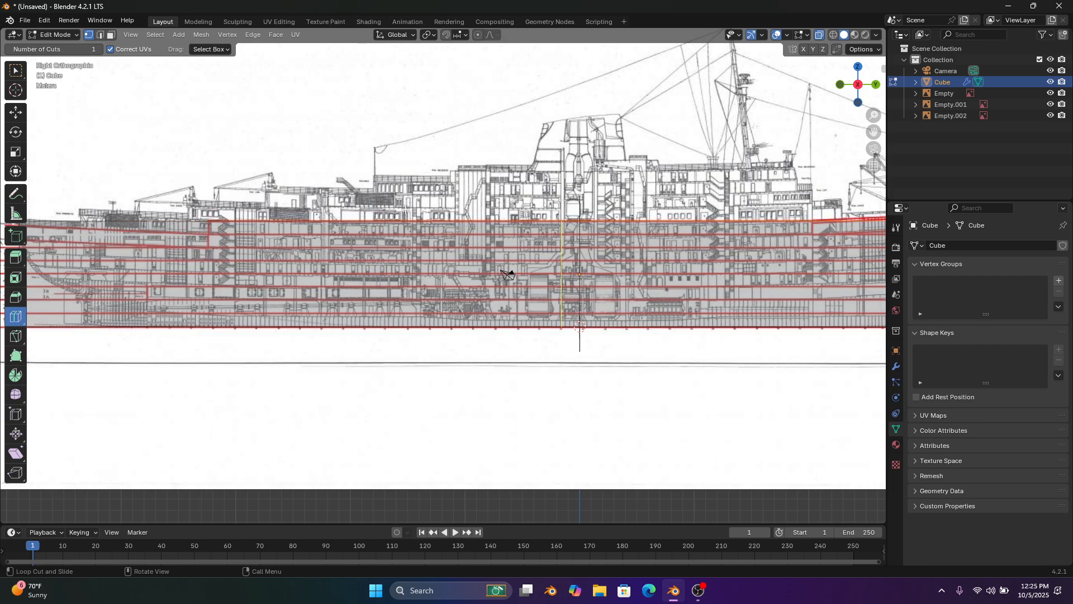
scroll(223, 255, "up", 2)
scroll(223, 255, "up", 5)
left_click(327, 228)
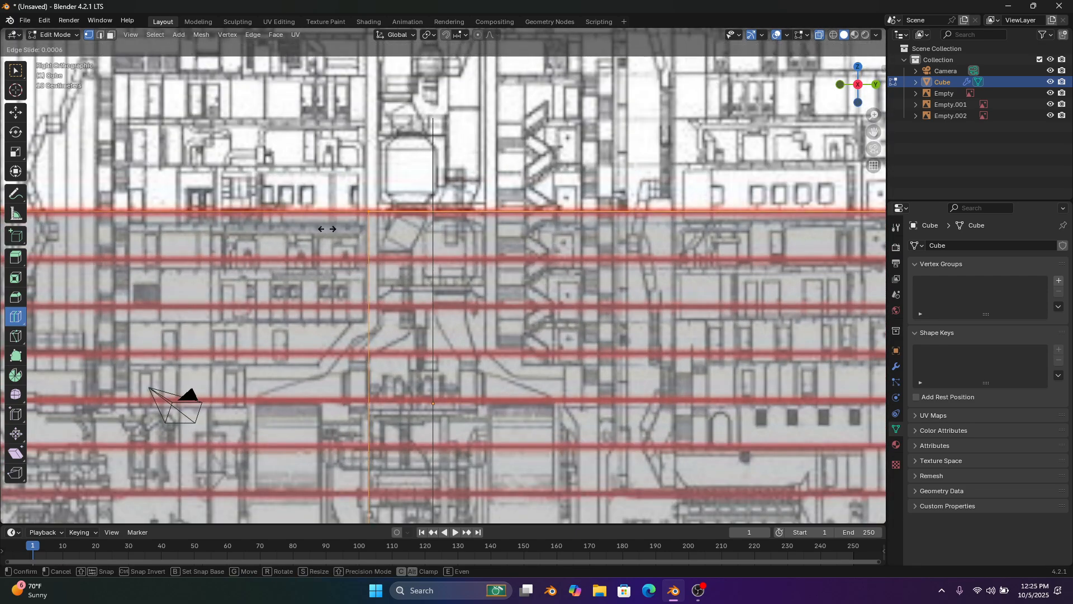
left_click(386, 235)
scroll(388, 238, "down", 2)
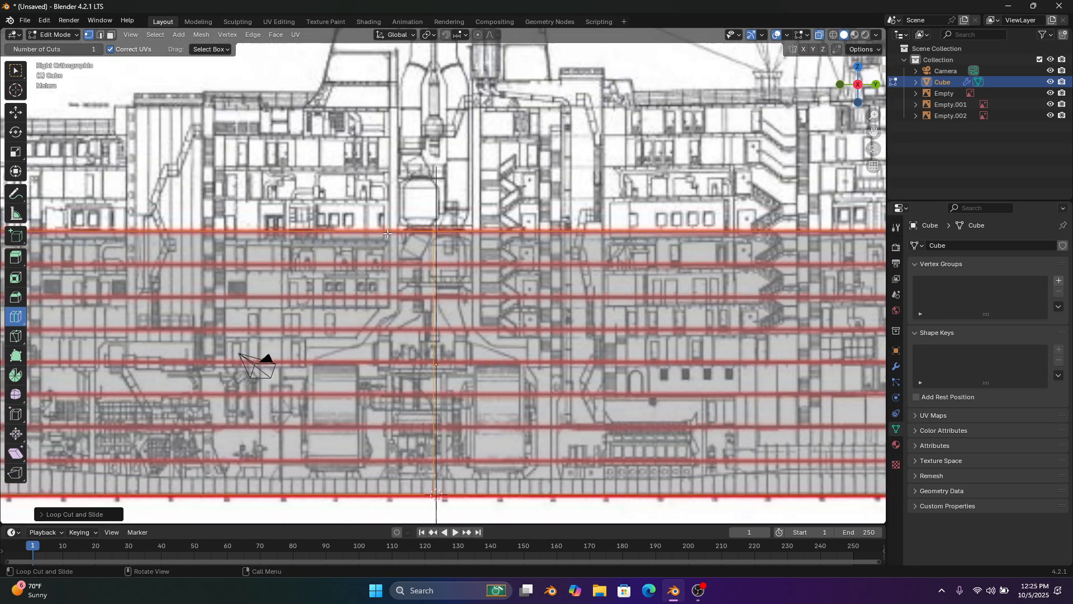
scroll(392, 218, "up", 1)
scroll(392, 218, "down", 7)
Try loop cuts halfway along the fore and aft halves of the hull block
left_click(428, 251)
scroll(428, 250, "down", 5)
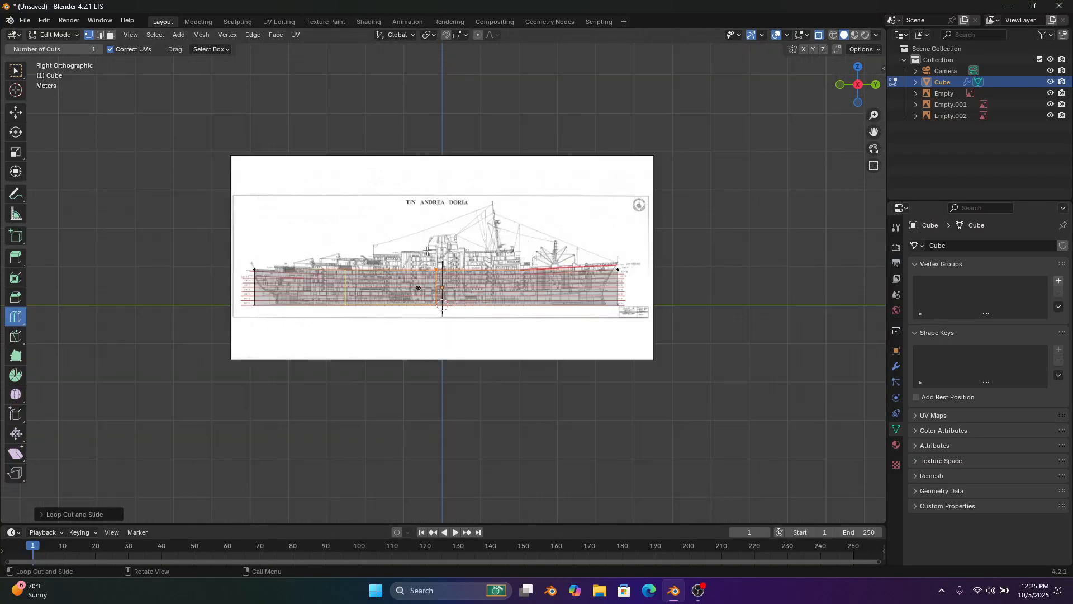
scroll(668, 270, "up", 1)
scroll(669, 248, "up", 1)
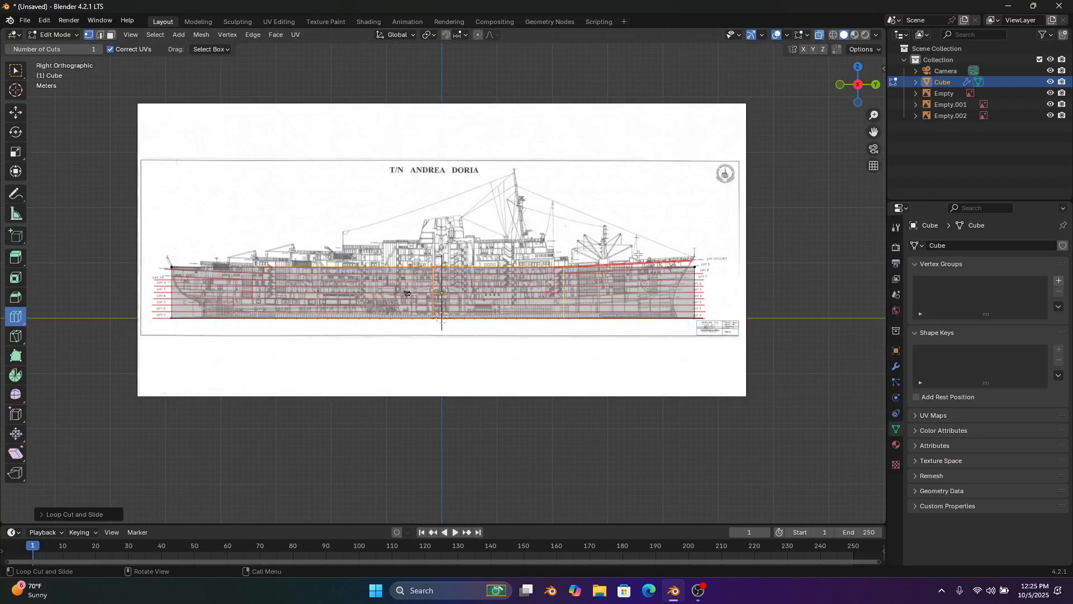
scroll(374, 247, "up", 3)
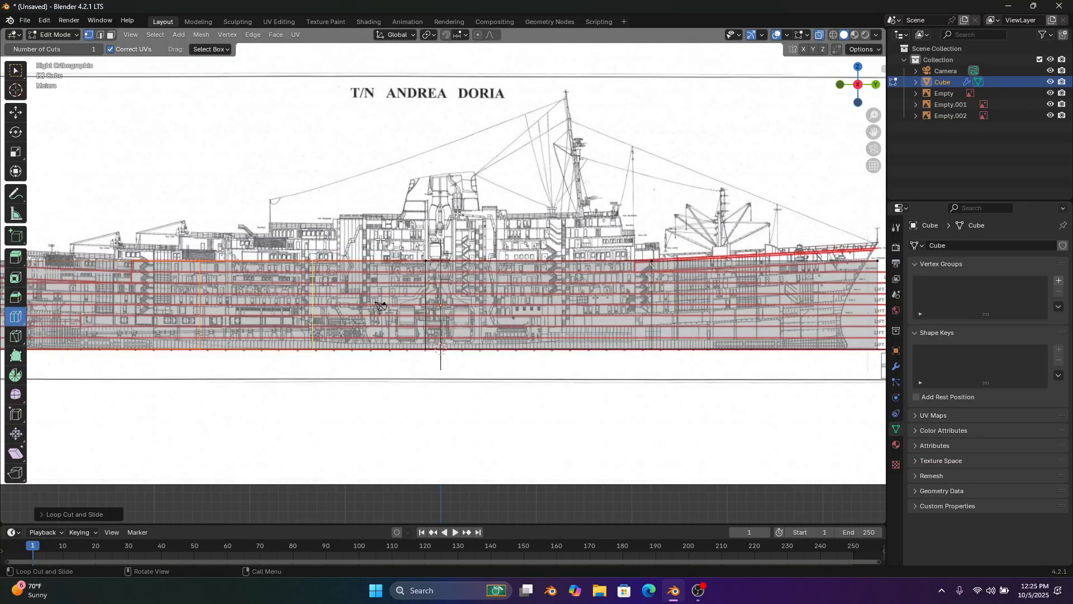
scroll(442, 222, "up", 8)
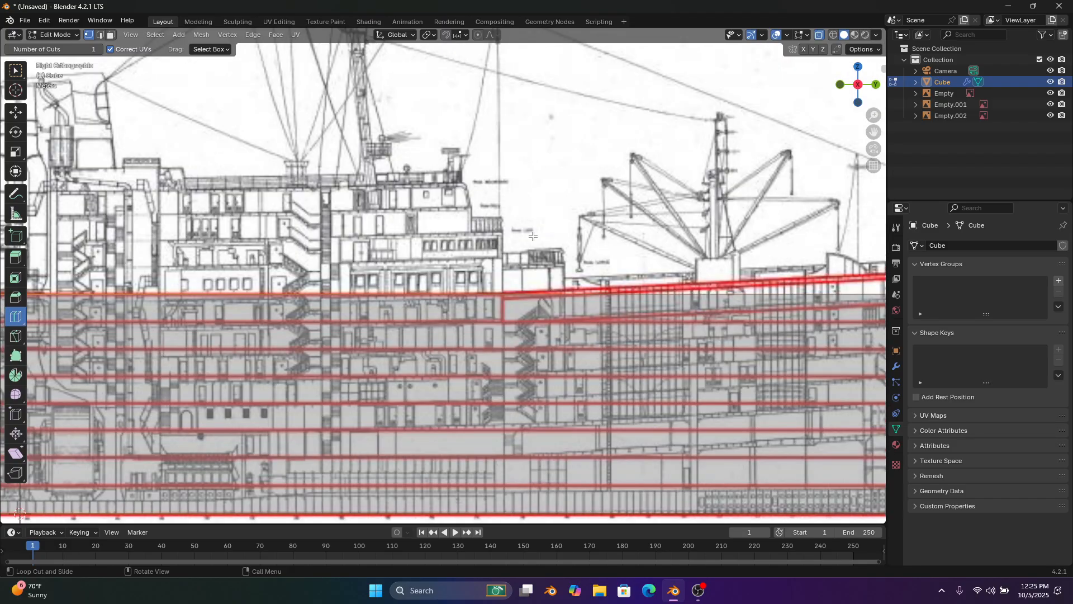
scroll(427, 223, "down", 6)
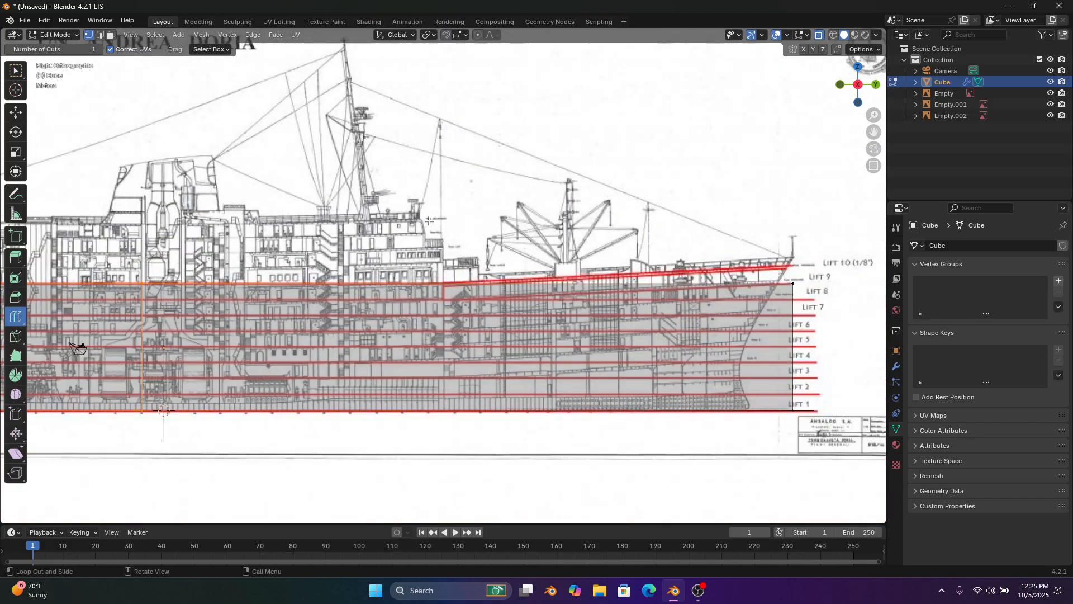
Try a loop cut in the forward half and move it toward the vertical step in the red lift lines
scroll(347, 255, "up", 1)
left_click_drag(342, 248, 358, 249)
scroll(381, 221, "up", 5)
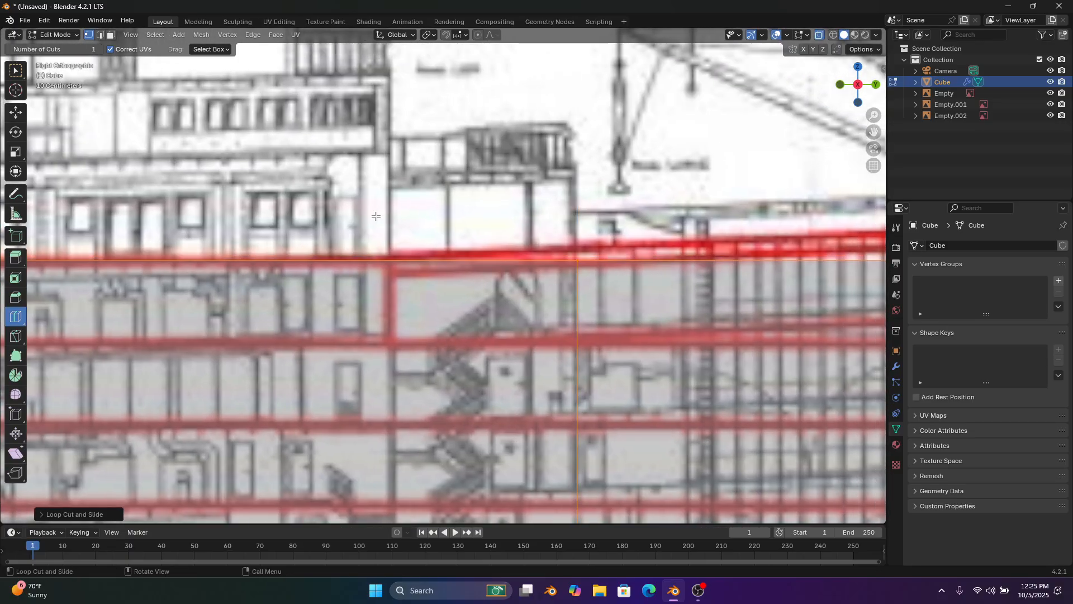
key("g")
left_click(376, 218)
scroll(397, 195, "down", 8)
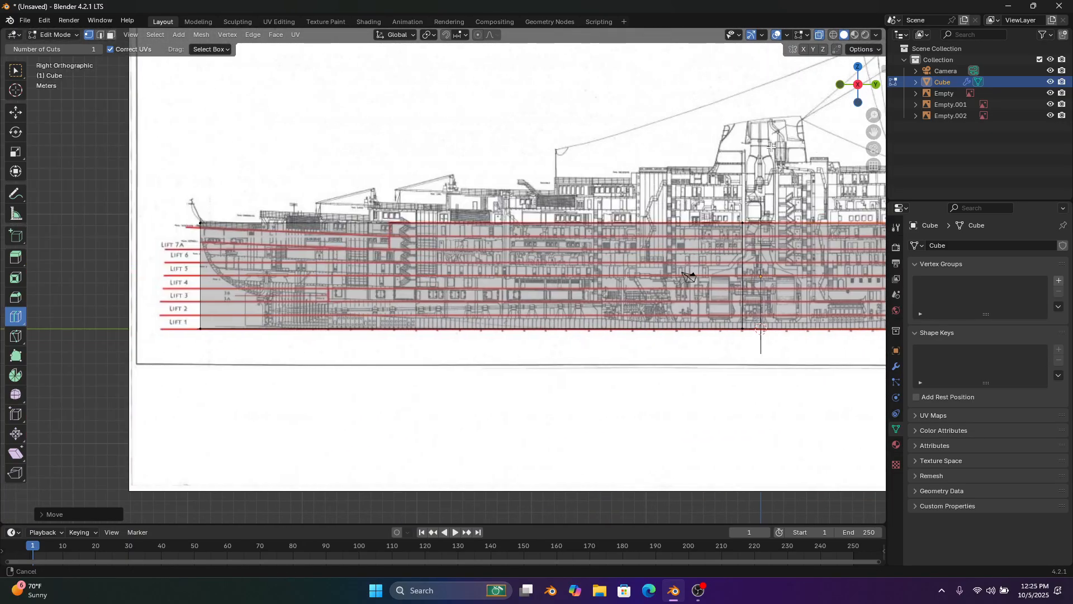
Try a loop cut in the aft half of the hull block, sliding it toward the stern
middle_click_drag(772, 148, 879, 149, "shift")
scroll(880, 147, "up", 5)
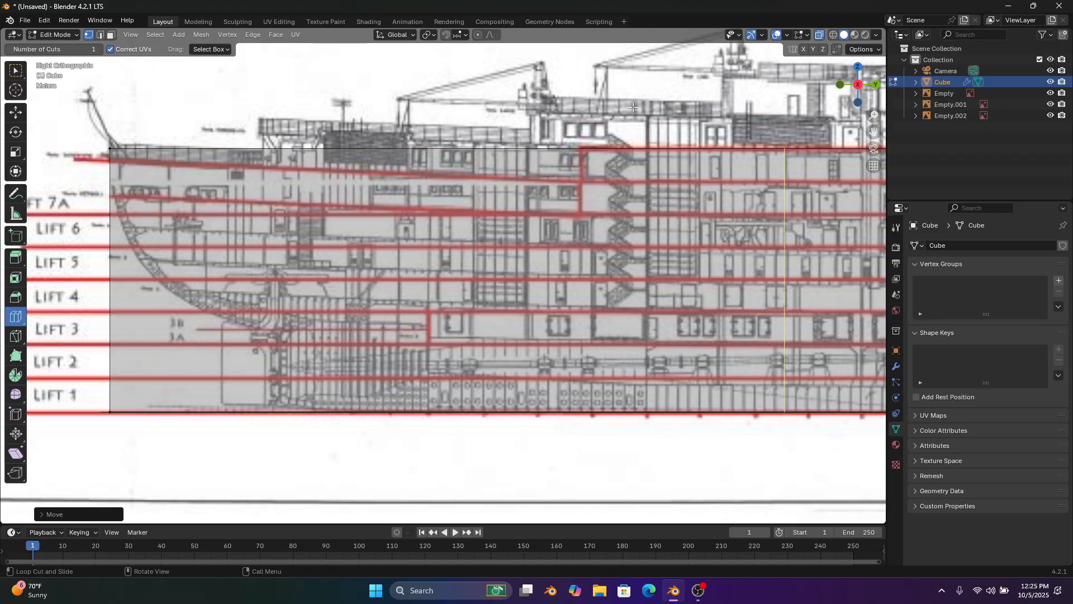
middle_click_drag(606, 133, 583, 188, "shift")
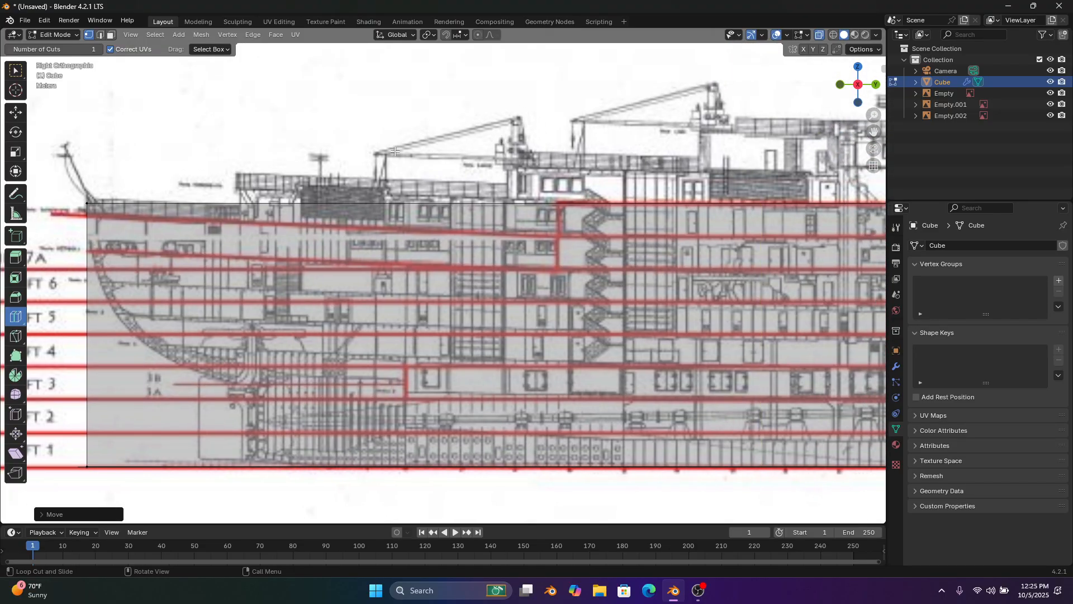
scroll(559, 194, "down", 4)
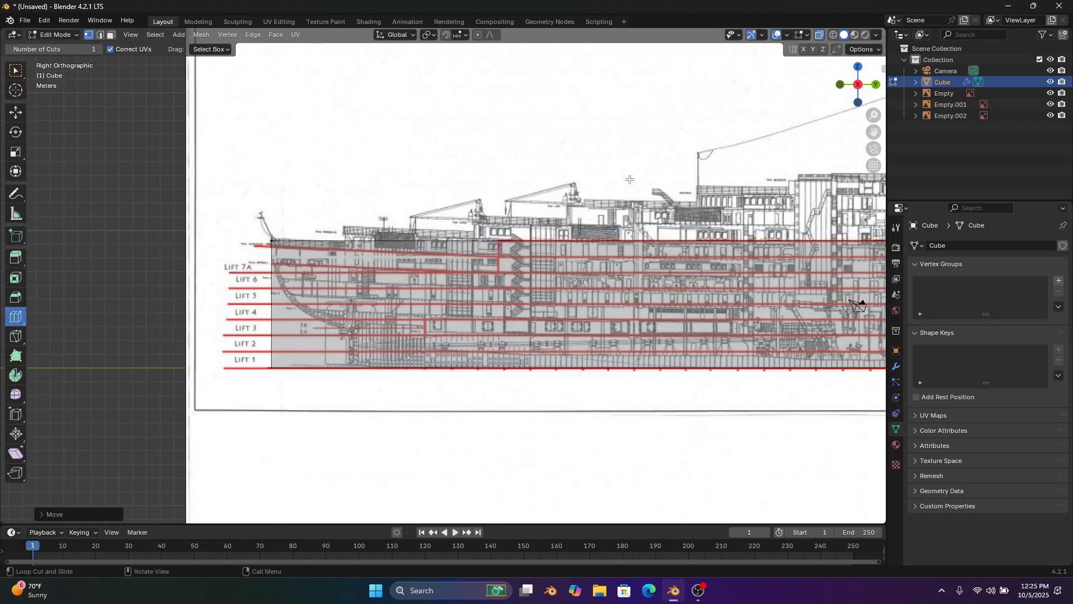
left_click(523, 238)
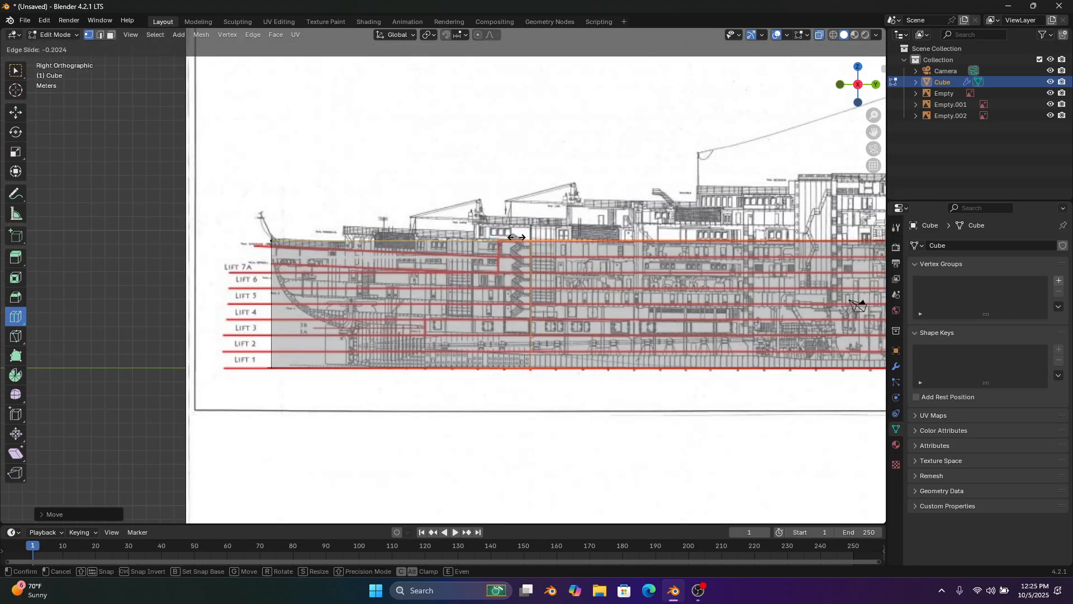
left_click(331, 229)
scroll(391, 224, "up", 2)
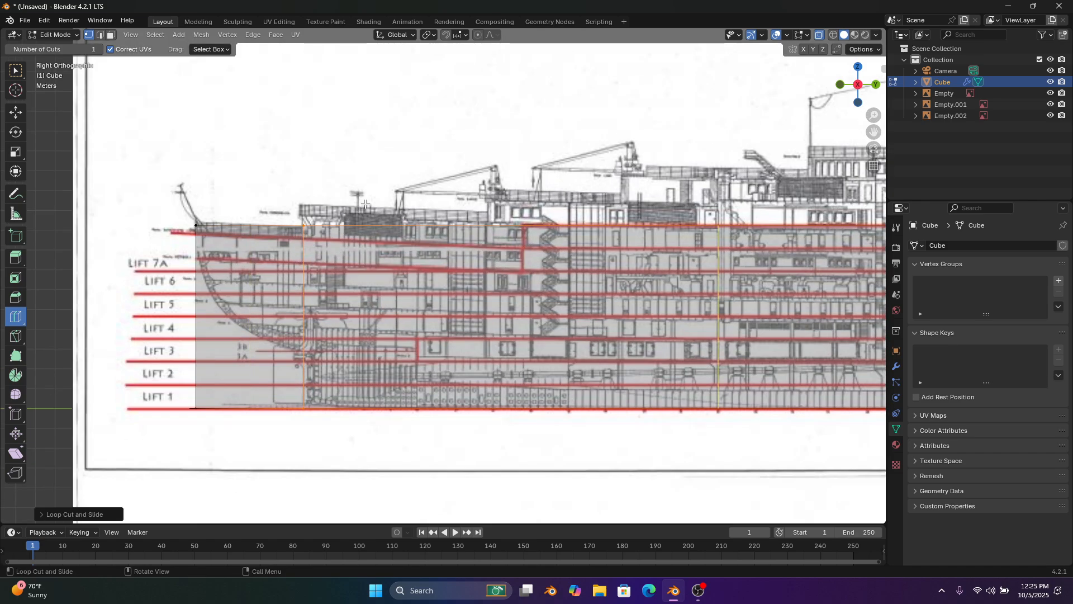
Undo the forward and aft loop cuts, keeping only the one at the middle of the hull
scroll(478, 154, "down", 6)
middle_click_drag(478, 153, 248, 154, "shift")
scroll(307, 167, "up", 2)
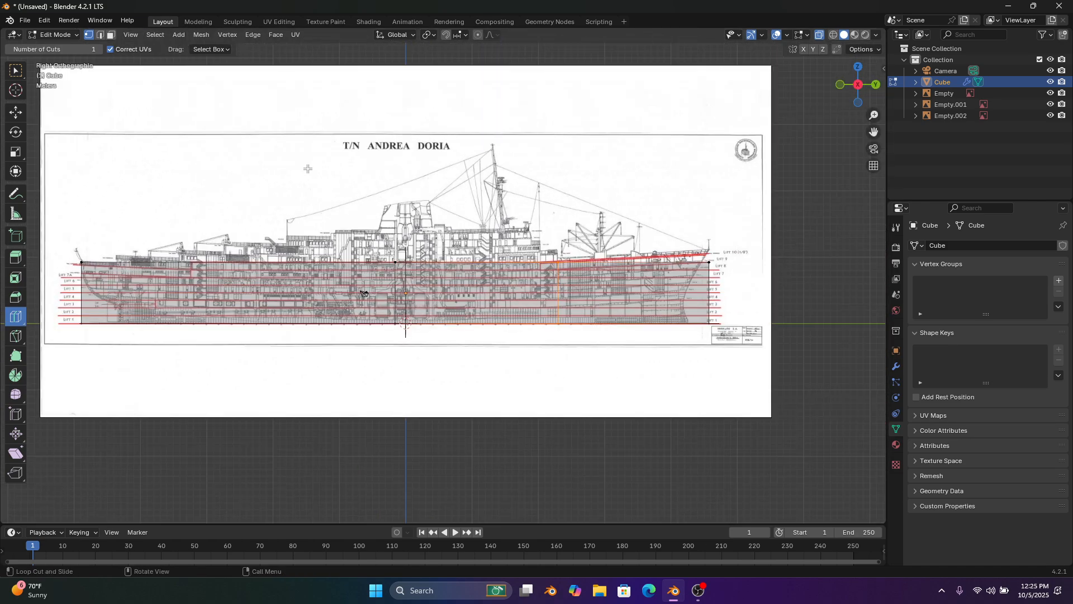
key("ctrl+z")
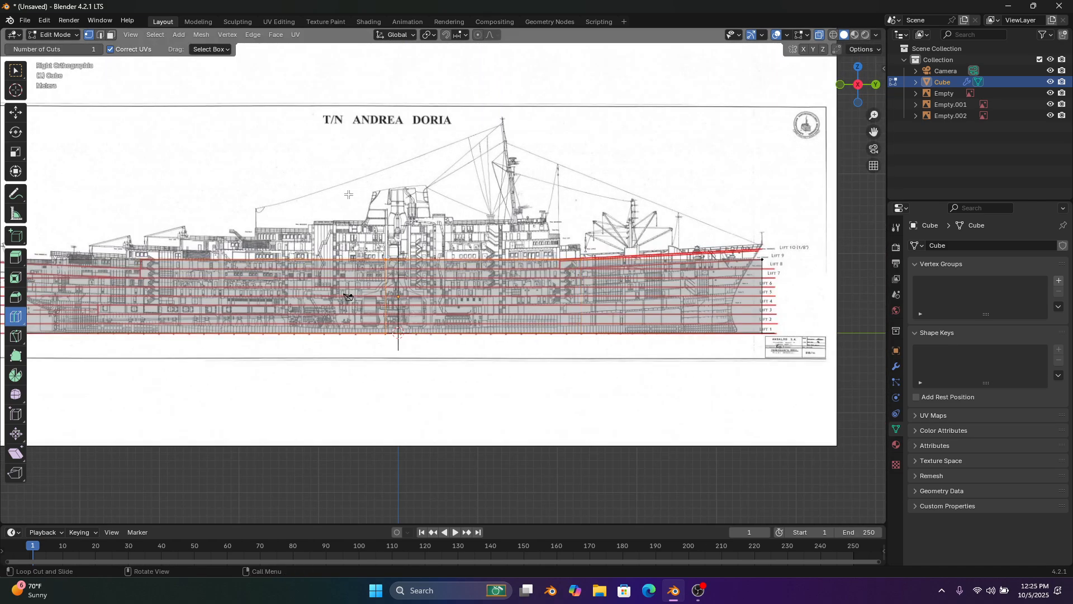
Return to Object Mode and delete the Andrea Doria side-profile reference image
left_click(56, 34)
left_click(50, 44)
left_click(551, 101)
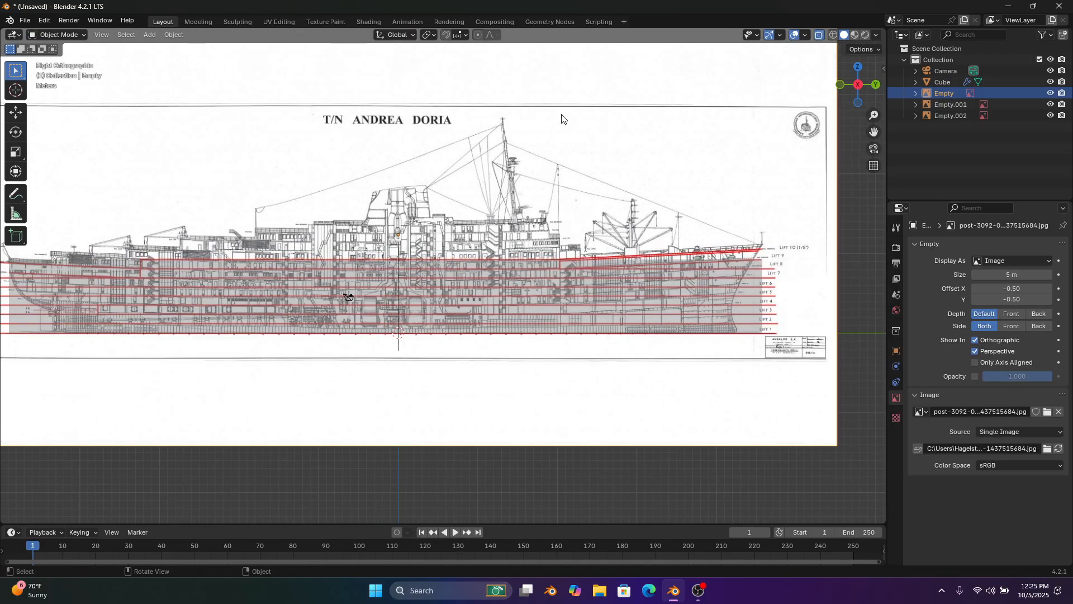
scroll(562, 119, "down", 2)
right_click(567, 131)
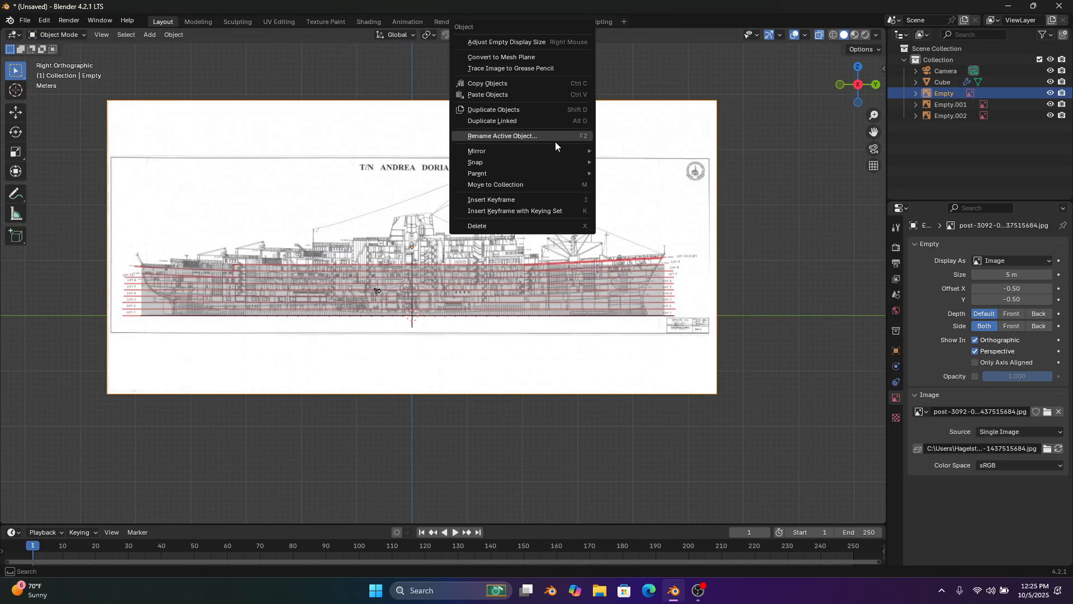
left_click(577, 229)
Switch to the Edge browser and search the web for "andrea doria side vie blueprint"
left_click(647, 590)
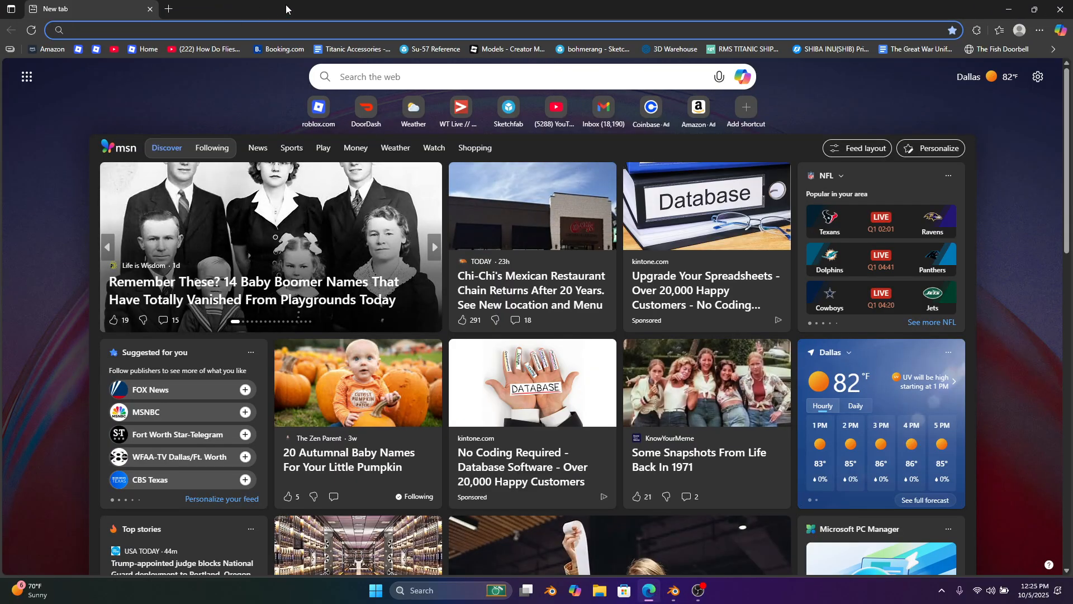
left_click(284, 29)
type("an")
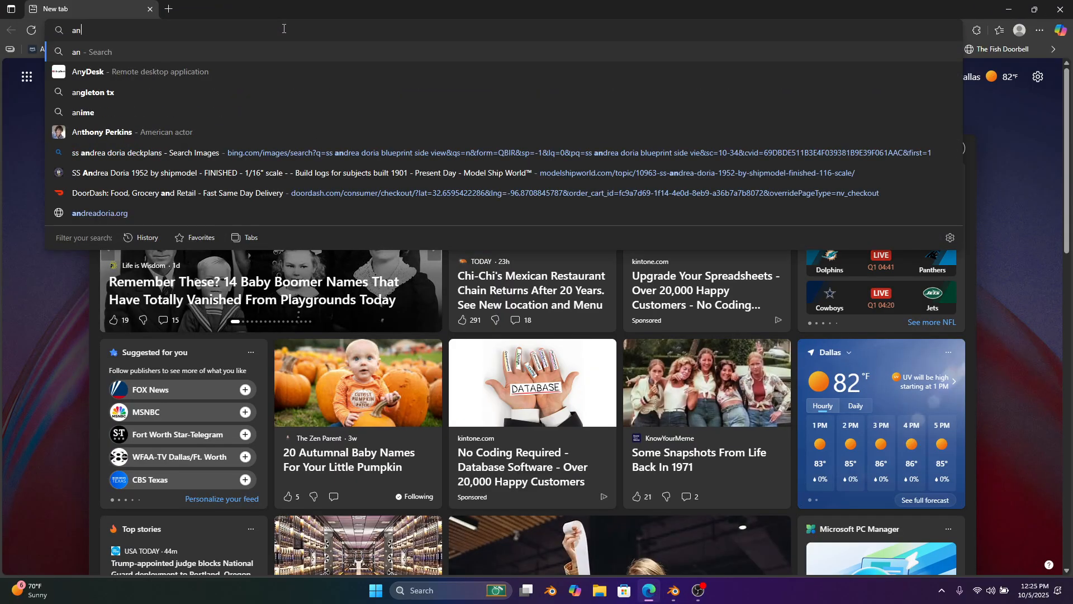
type("drea doria side ")
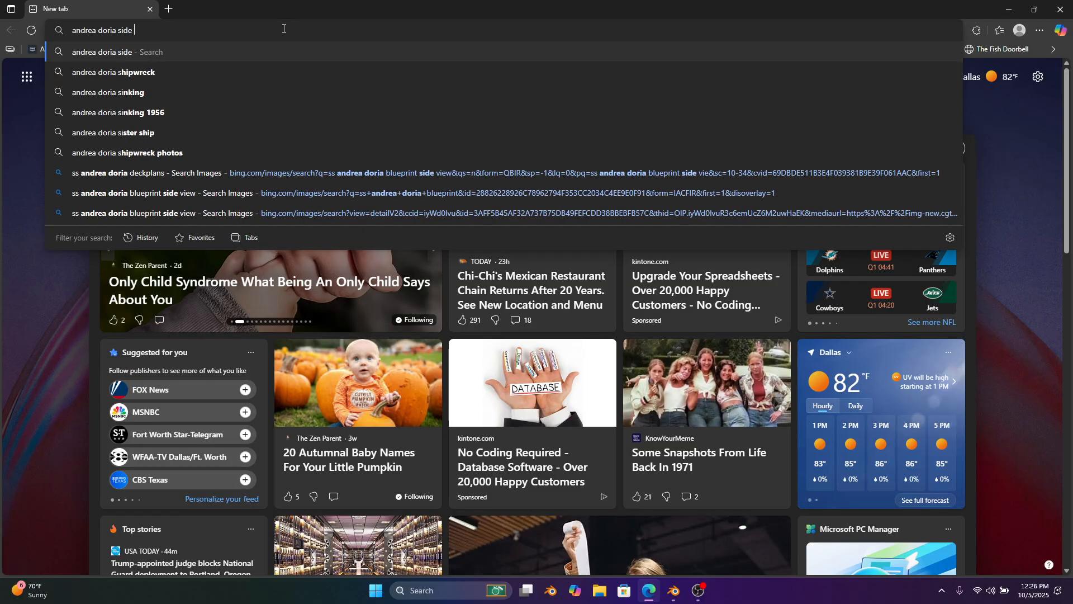
type("vie blueprint")
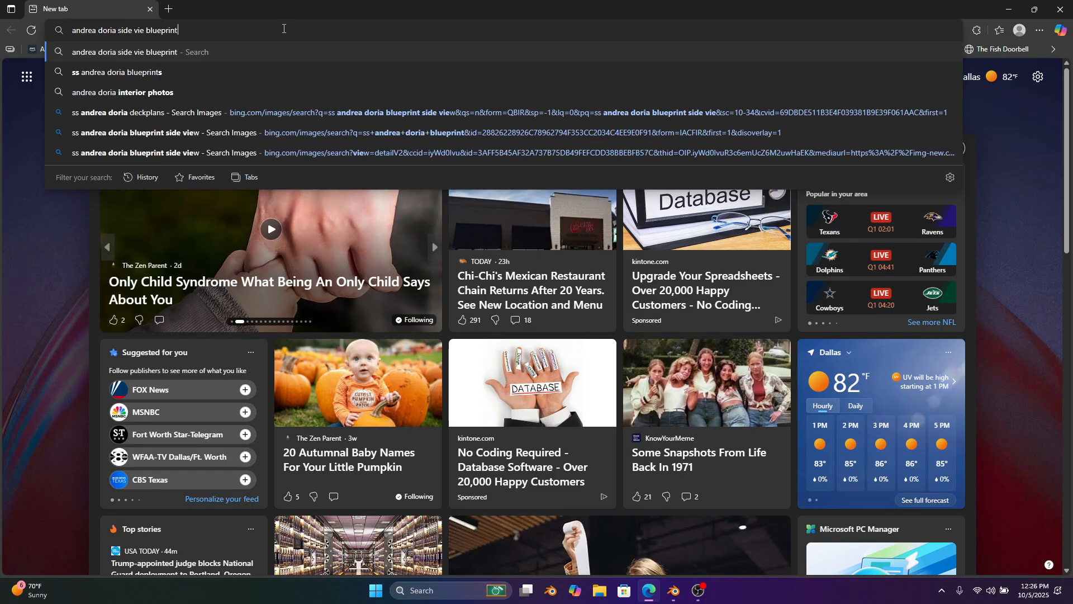
key("Return")
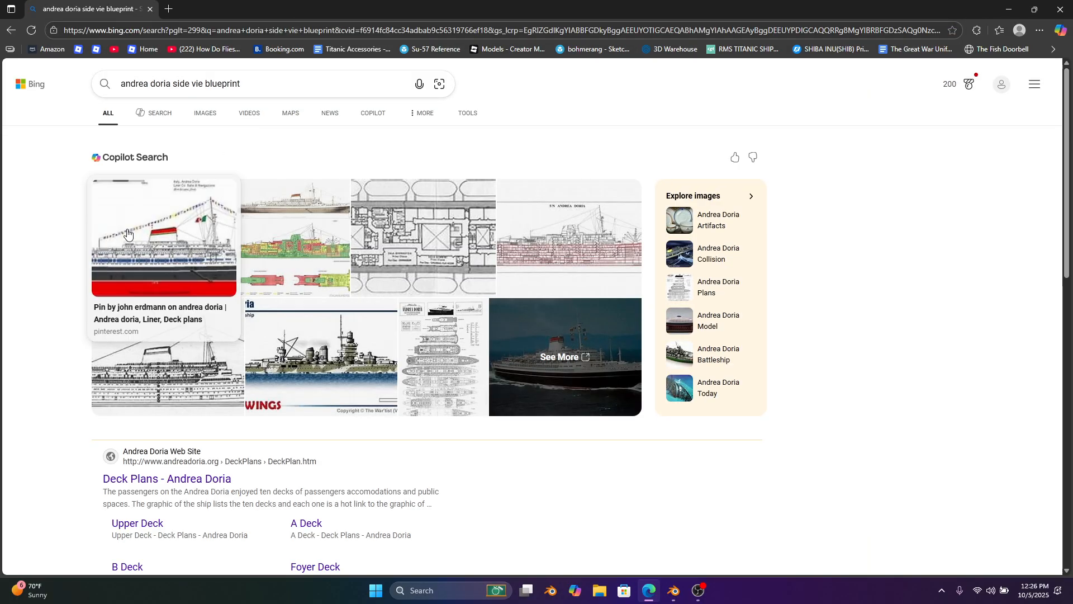
Browse the image results and preview the "ANDREA DRIA vue longitudinale" sheet with the side view and coloured section
left_click(212, 119)
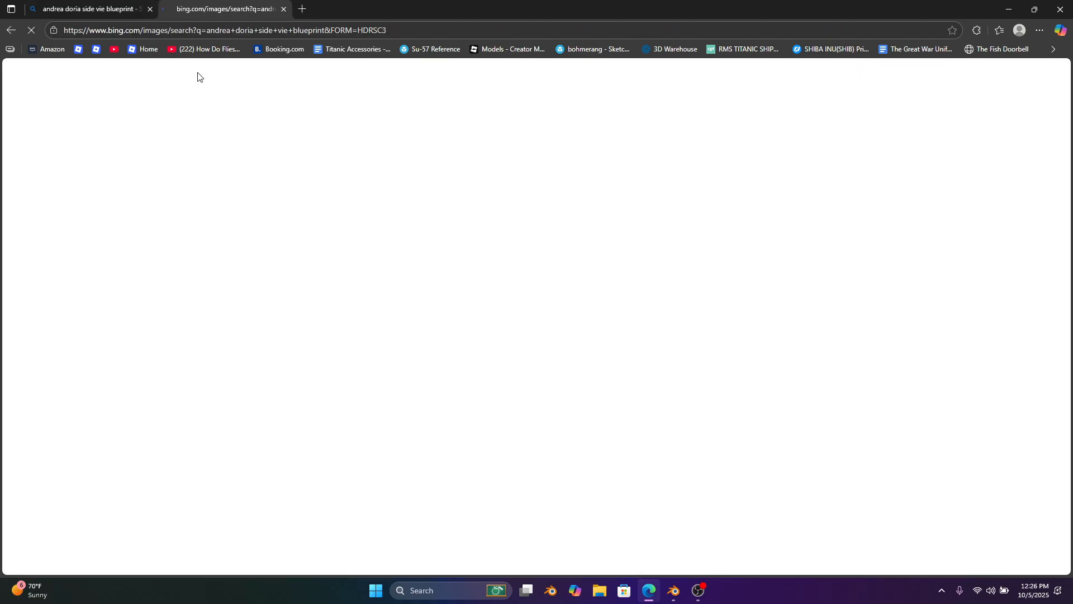
scroll(390, 131, "down", 1)
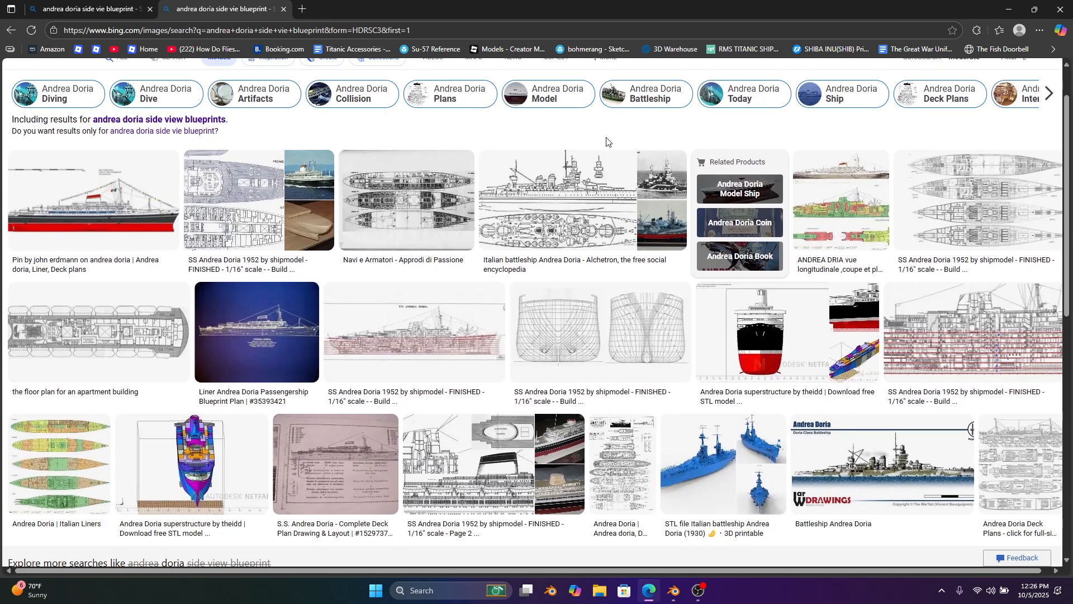
left_click(833, 210)
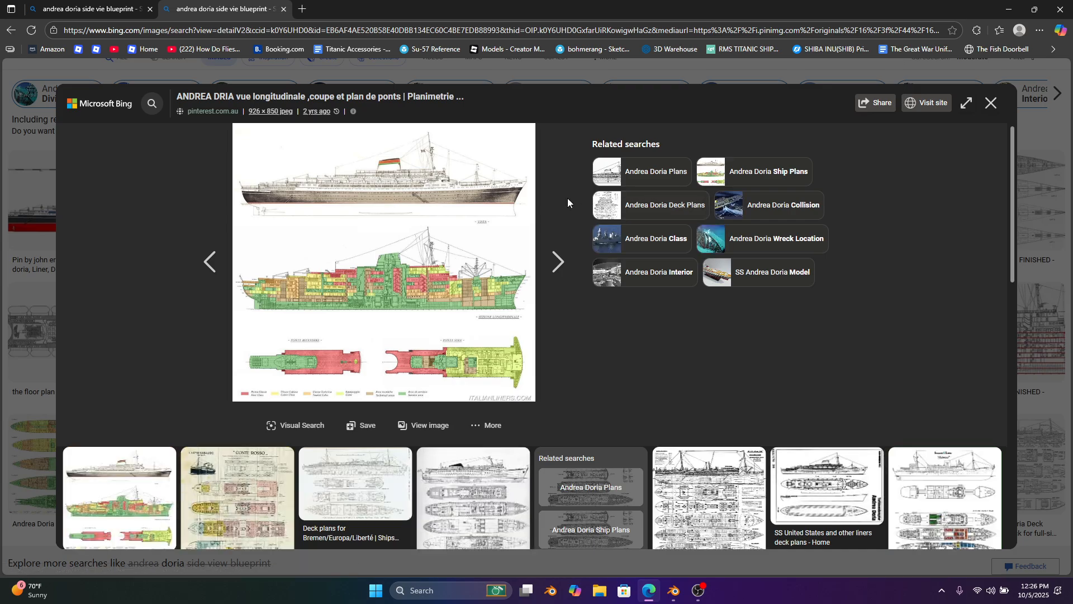
key("Right")
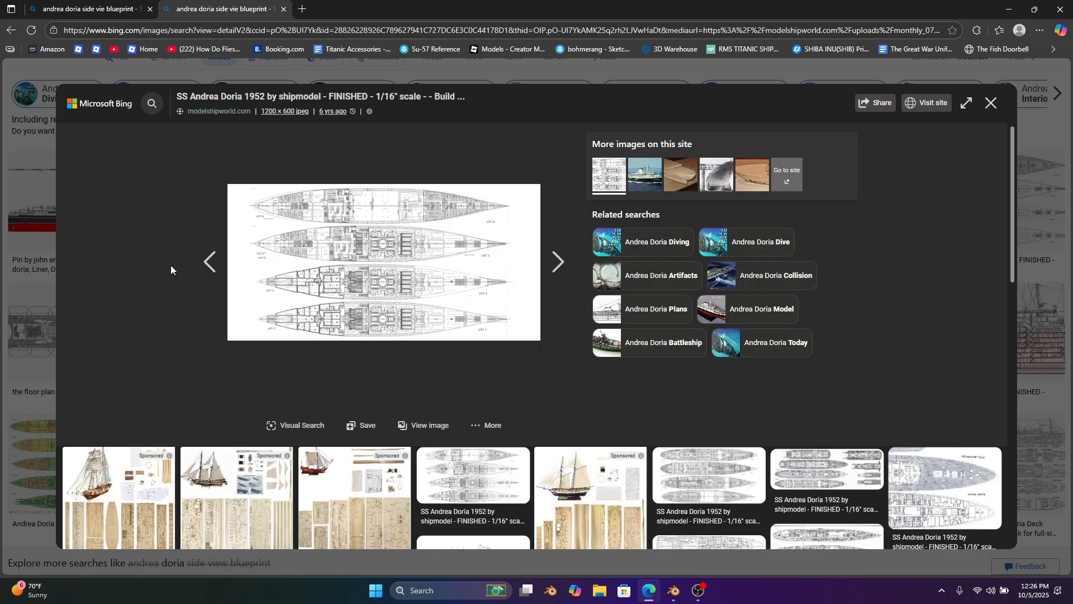
left_click(211, 262)
Open the previewed plan sheet full size in a new tab, save it as a JPEG in Downloads, and close that tab
right_click(377, 350)
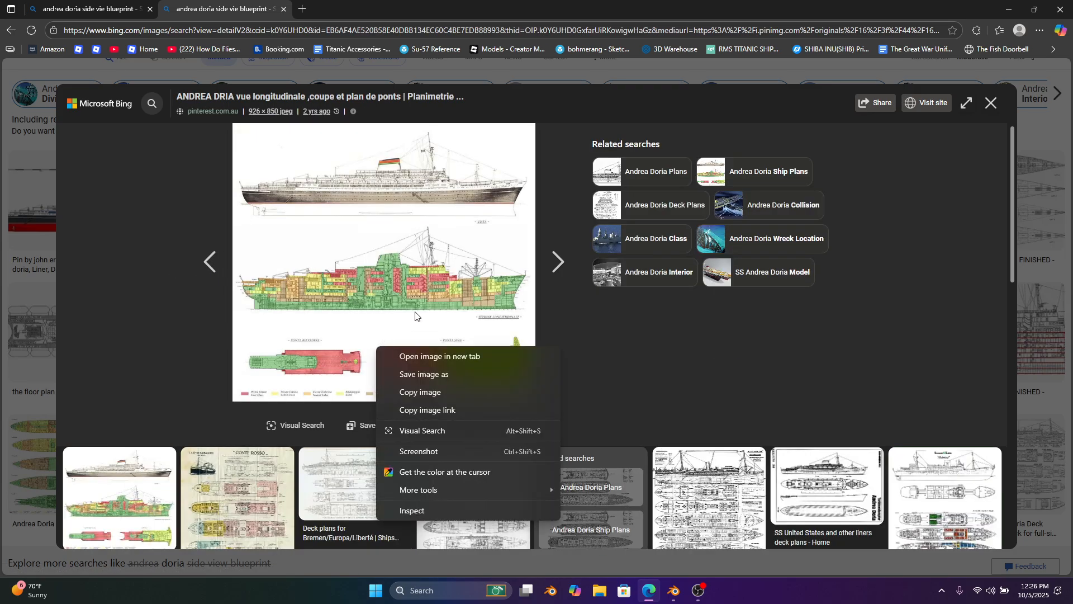
left_click(441, 358)
left_click(350, 6)
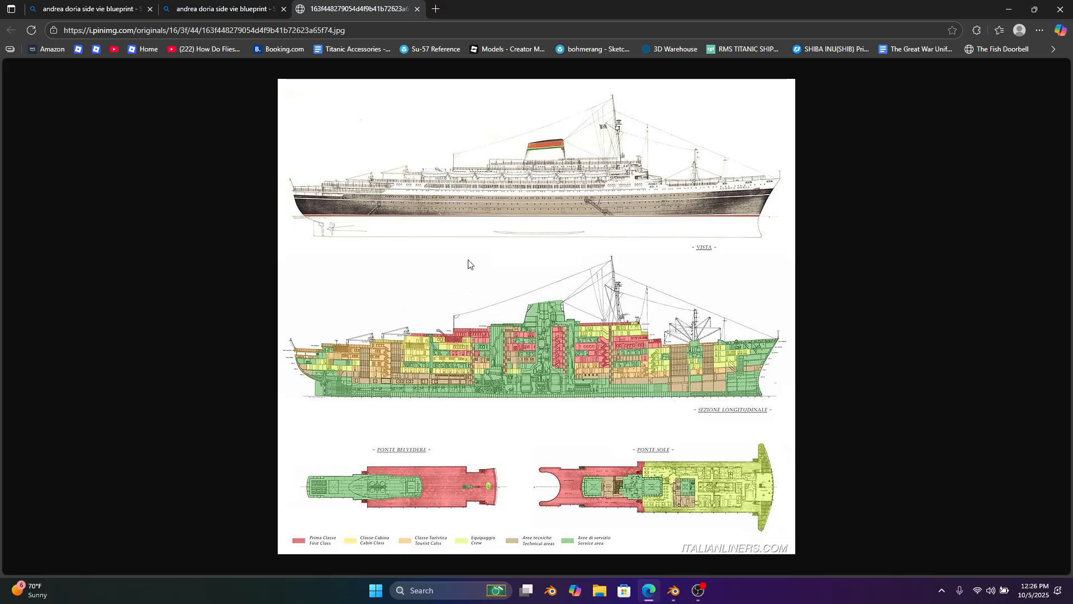
right_click(547, 187)
left_click(591, 214)
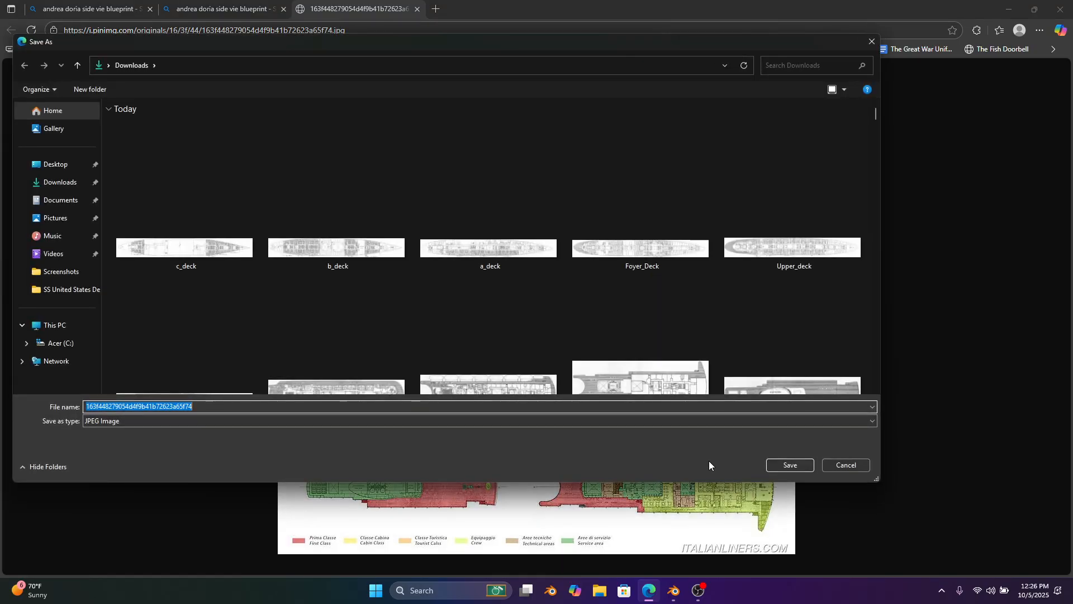
left_click(785, 464)
left_click(417, 9)
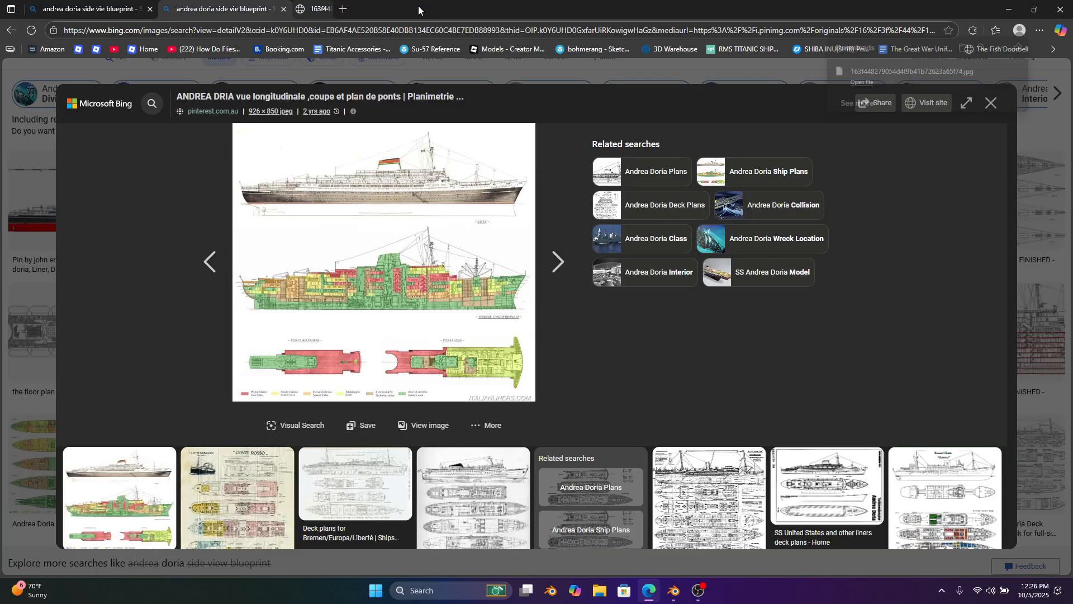
Open the Downloads folder in File Explorer, view the newly saved plan sheet image, and close the preview
key("alt+Tab")
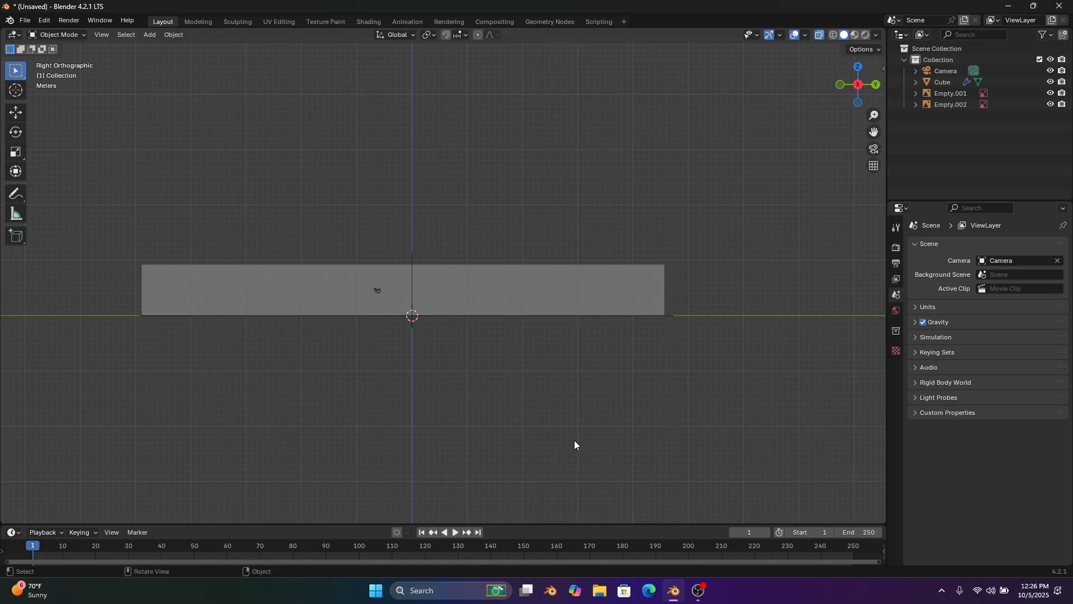
left_click(599, 591)
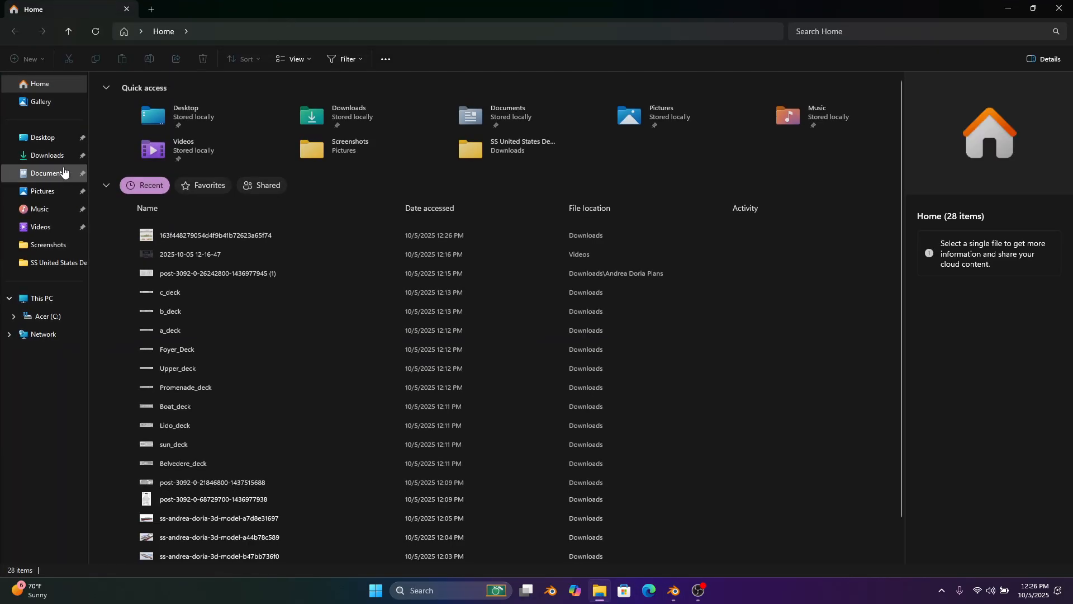
left_click(43, 137)
left_click(38, 156)
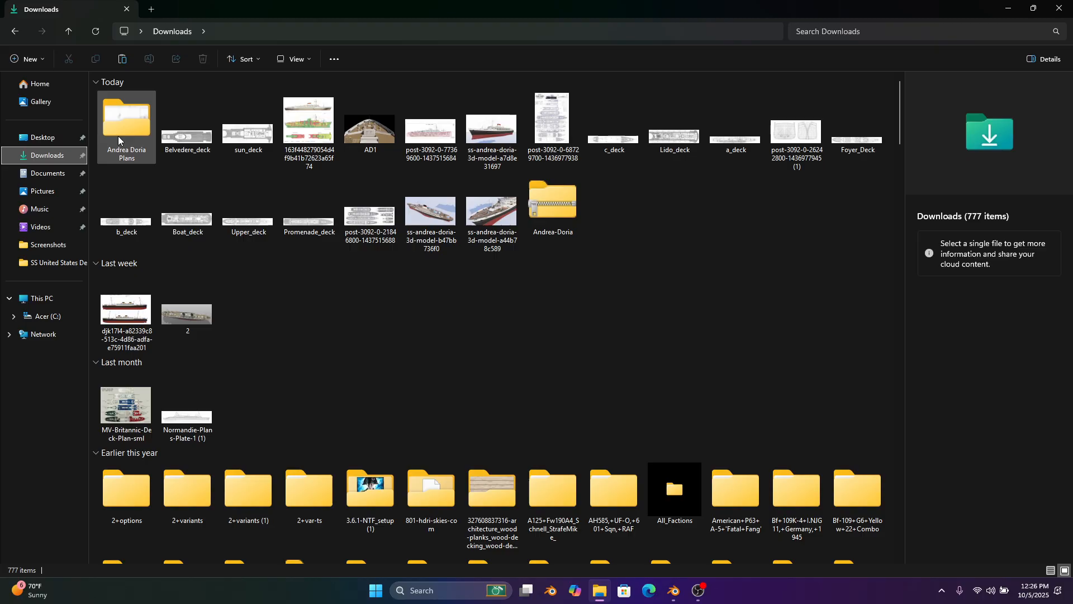
left_click(304, 132)
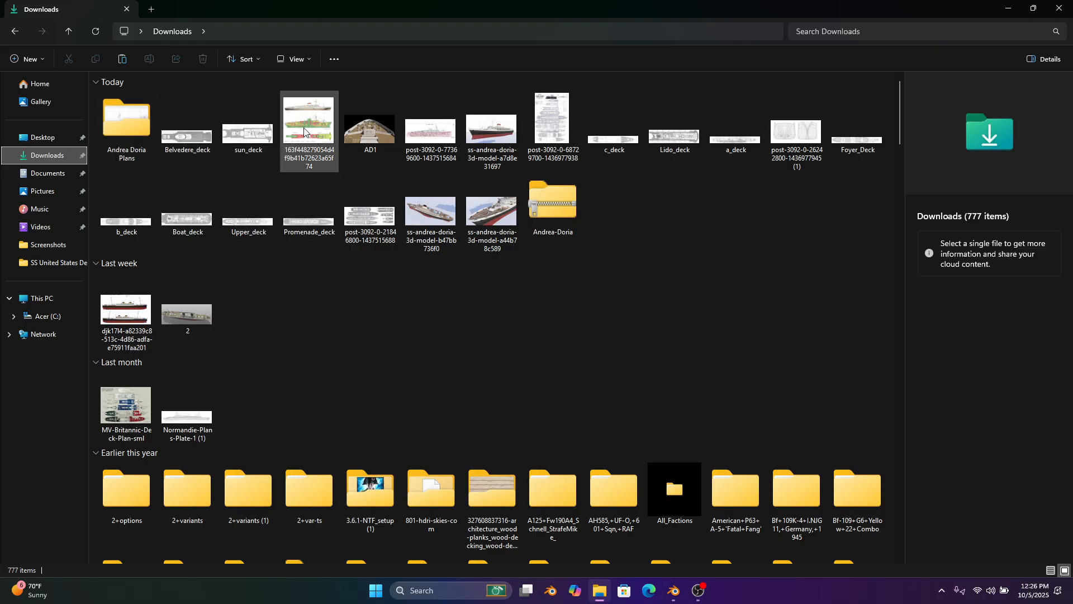
double_click(304, 132)
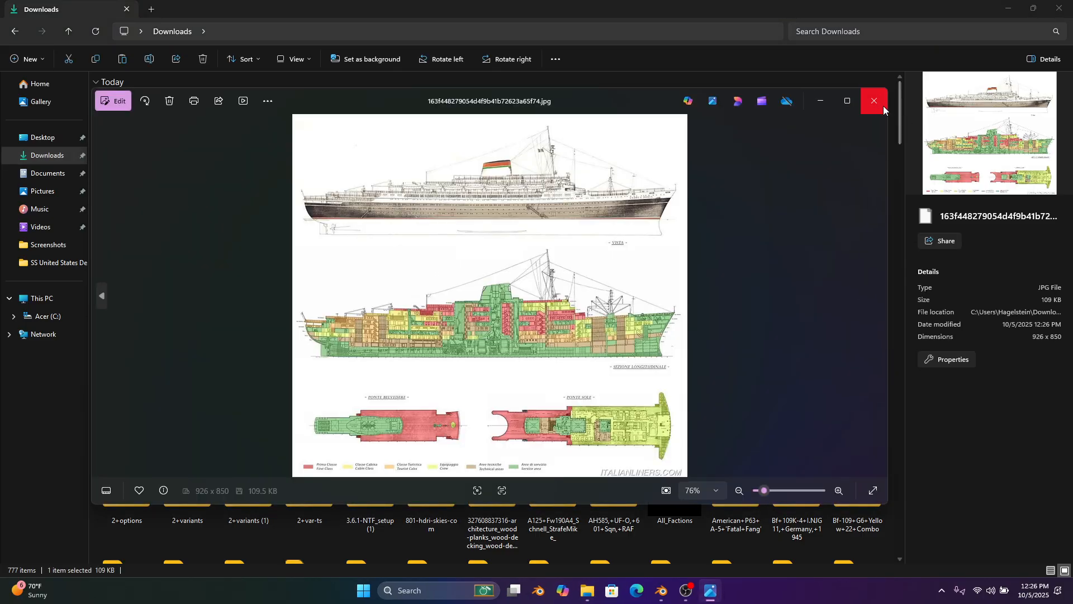
left_click(883, 105)
Switch back to Blender and add the saved plan sheet 163f448279054d4f9b41b72623a65f74.jpg from Downloads as a reference image in the right view
left_click(674, 591)
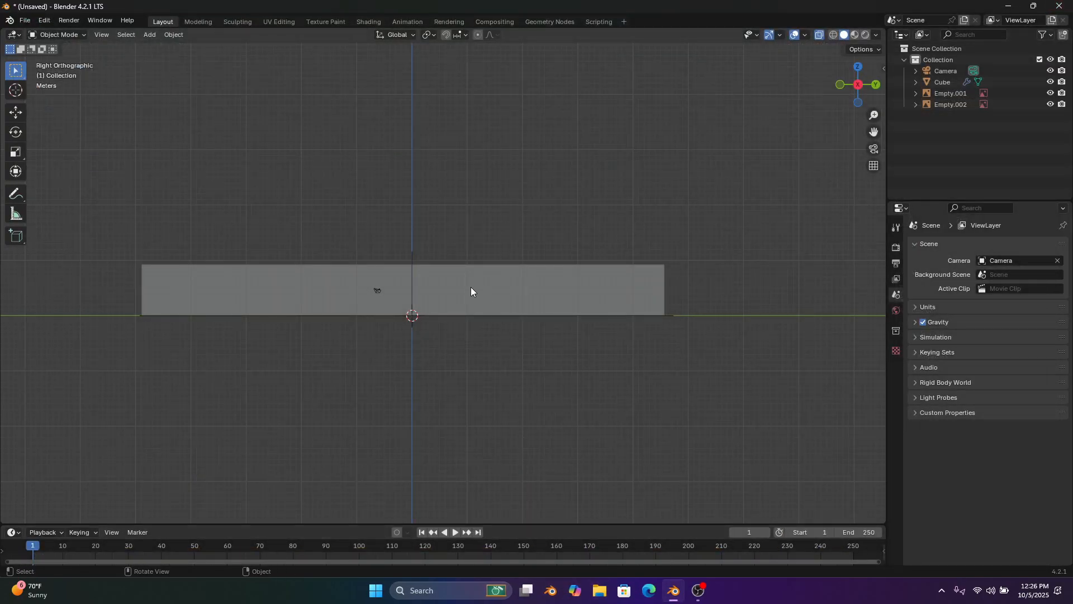
key("shift+a")
mouse_move(478, 271)
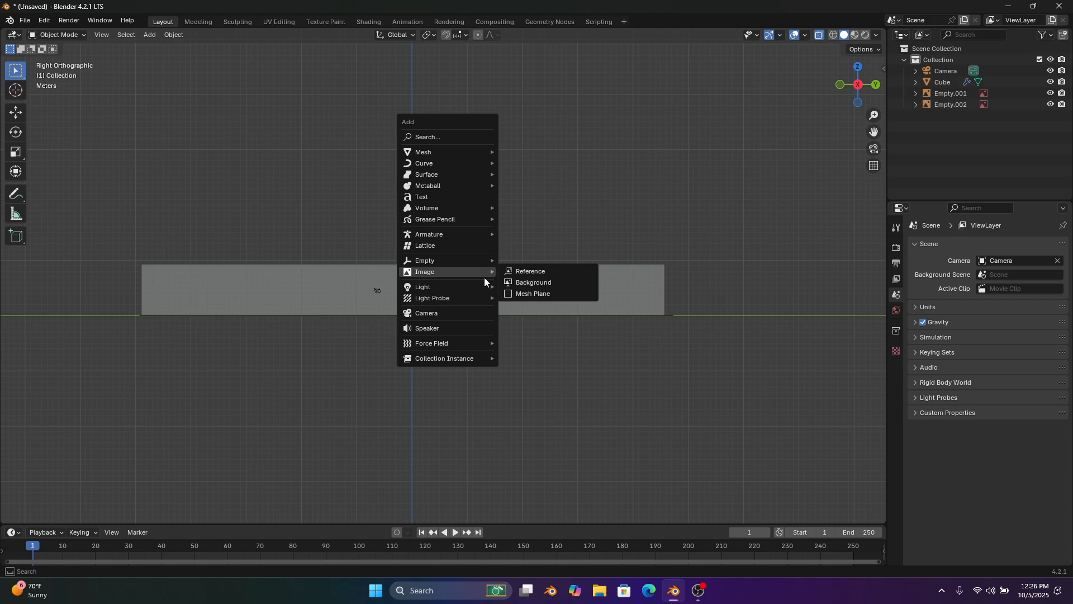
left_click(512, 271)
left_click(251, 190)
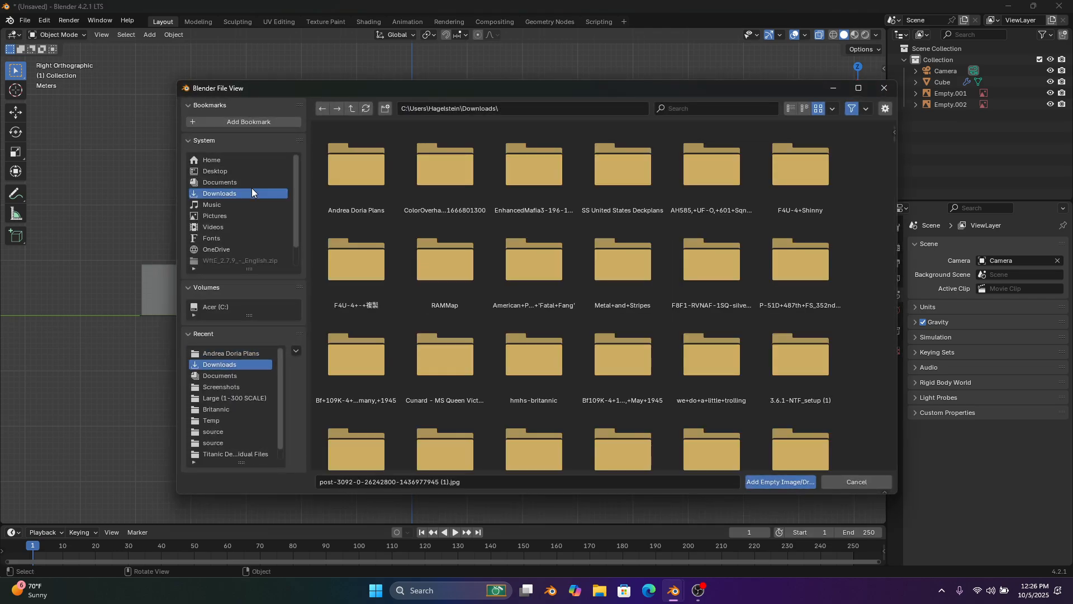
scroll(427, 206, "down", 5)
scroll(635, 255, "down", 4)
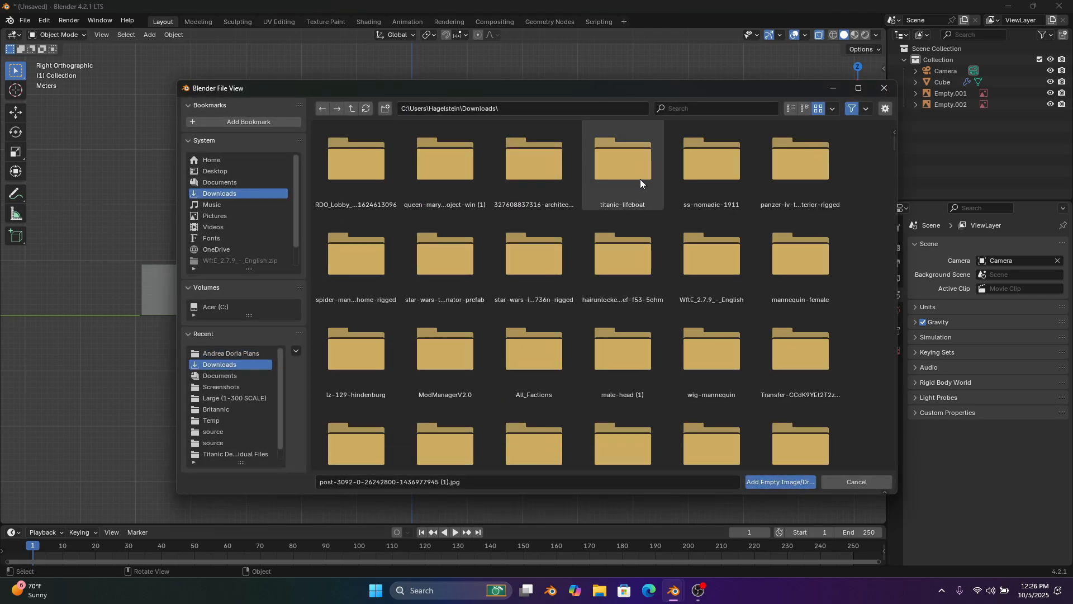
scroll(580, 296, "down", 6)
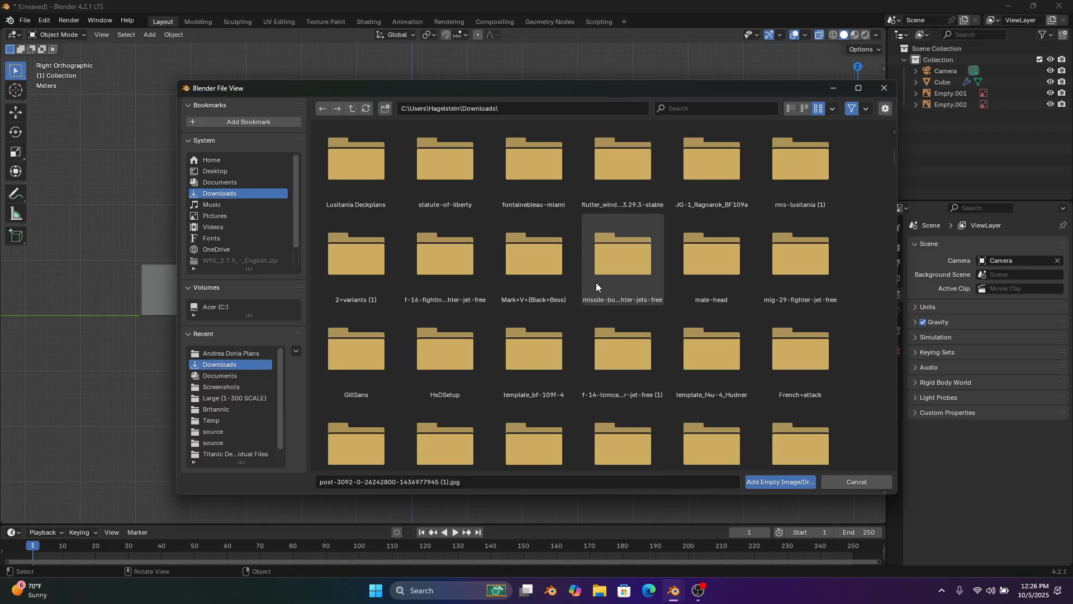
scroll(603, 336, "down", 5)
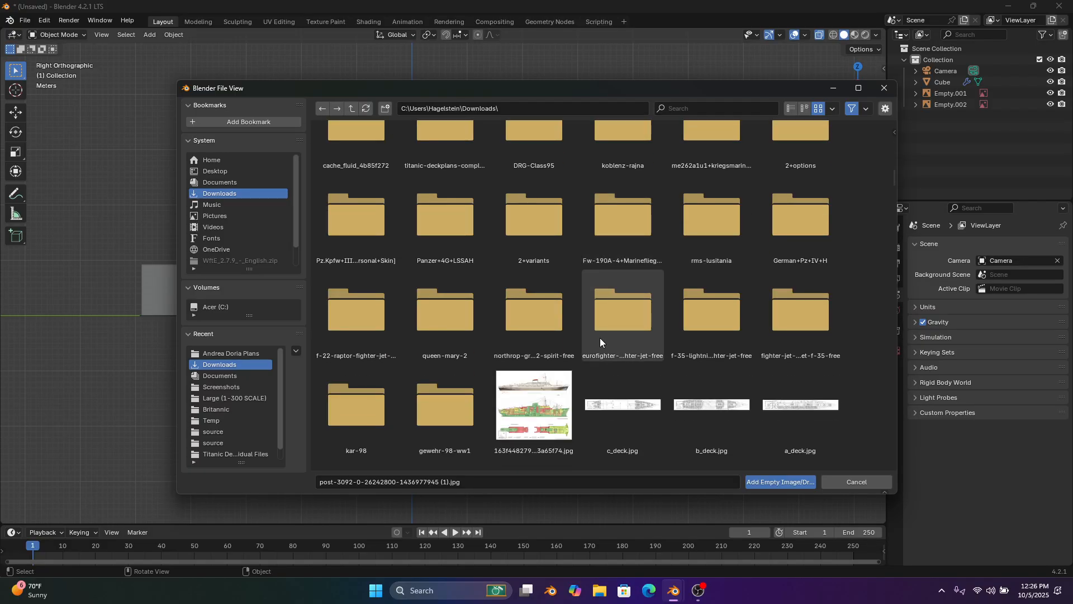
double_click(555, 331)
Scale the new reference up to roughly the hull block's length and lower it about 15 m along Z, bringing its upper profile onto the block
key("s")
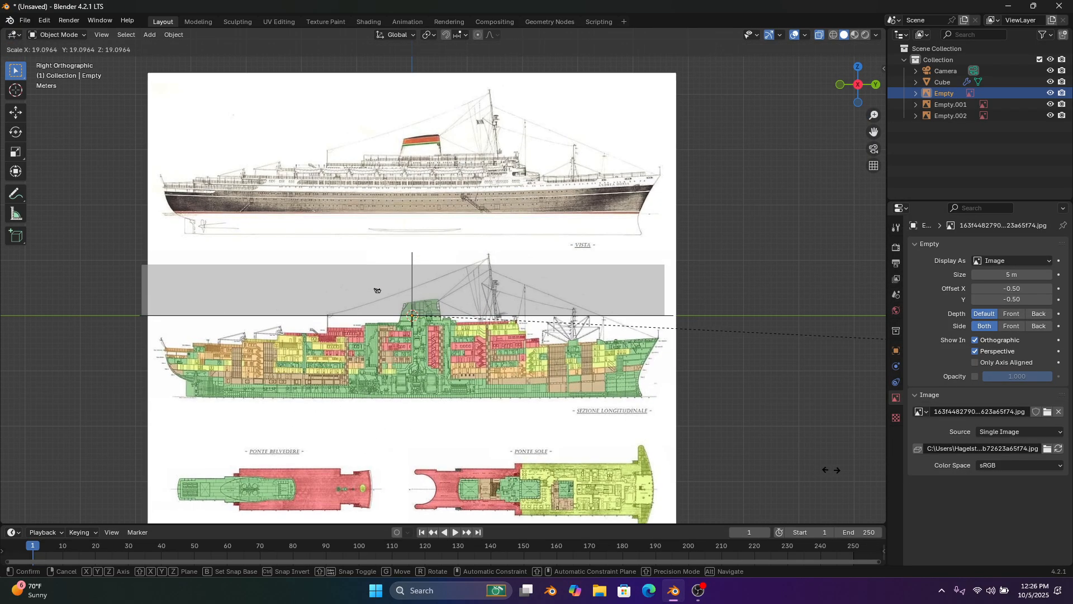
left_click(79, 400)
scroll(469, 238, "up", 2)
scroll(468, 240, "down", 1)
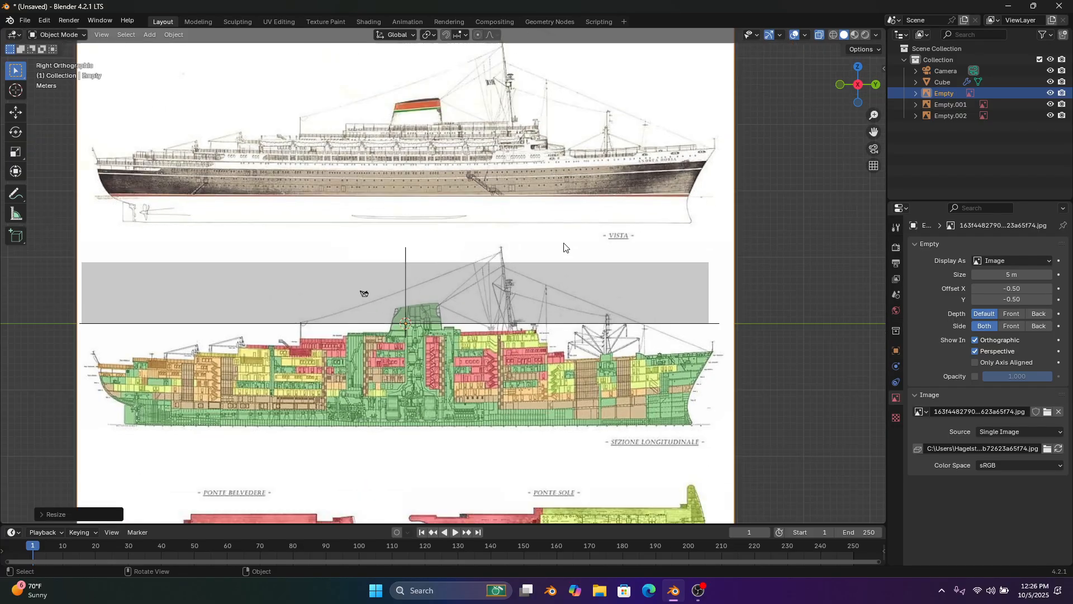
scroll(629, 216, "down", 1)
key("g")
key("z")
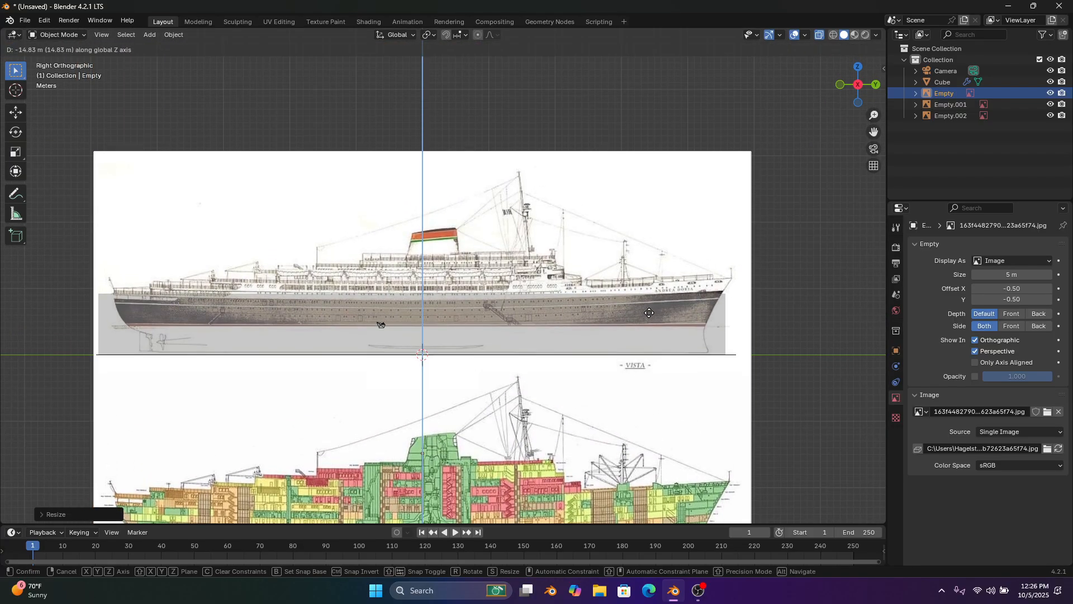
left_click(651, 319)
Shift the reference about 1.4 m aft along Y, enlarge it by about 1.02, and shift it slightly aft again to match the block's ends
key("g")
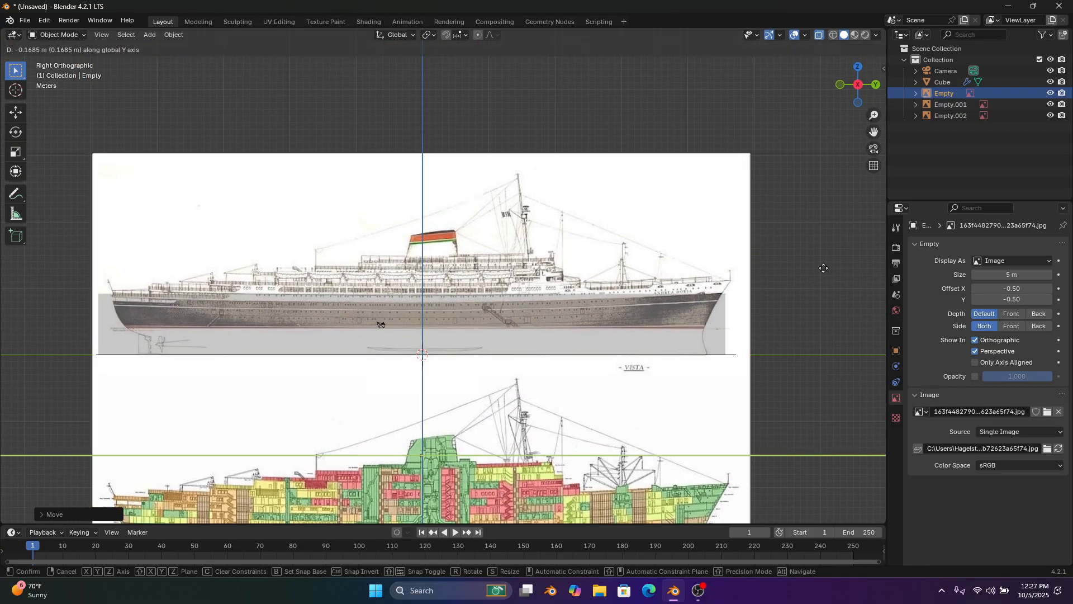
key("y")
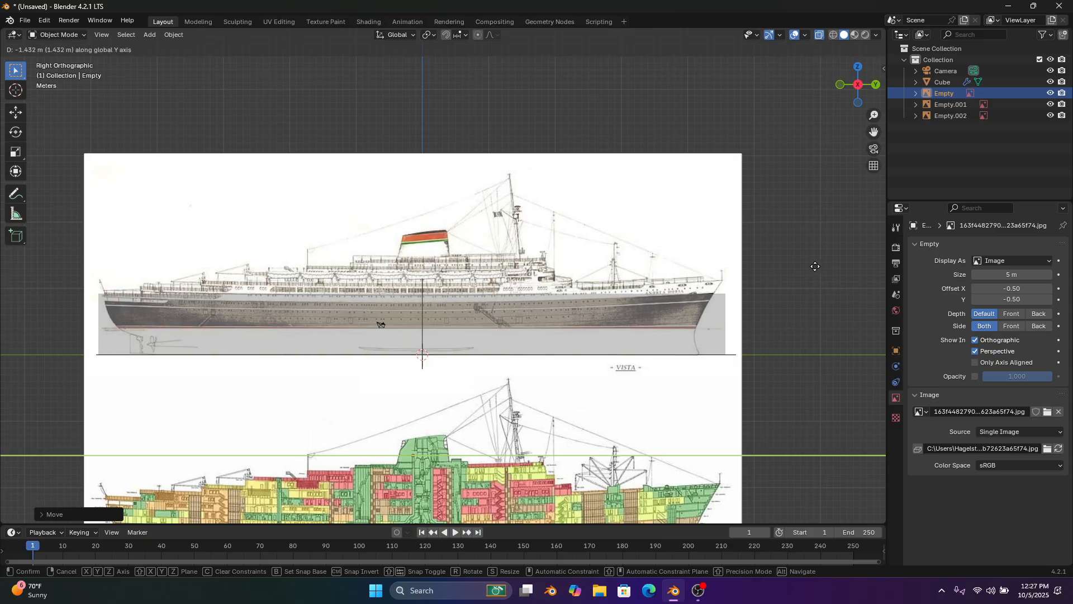
left_click(815, 266)
key("s")
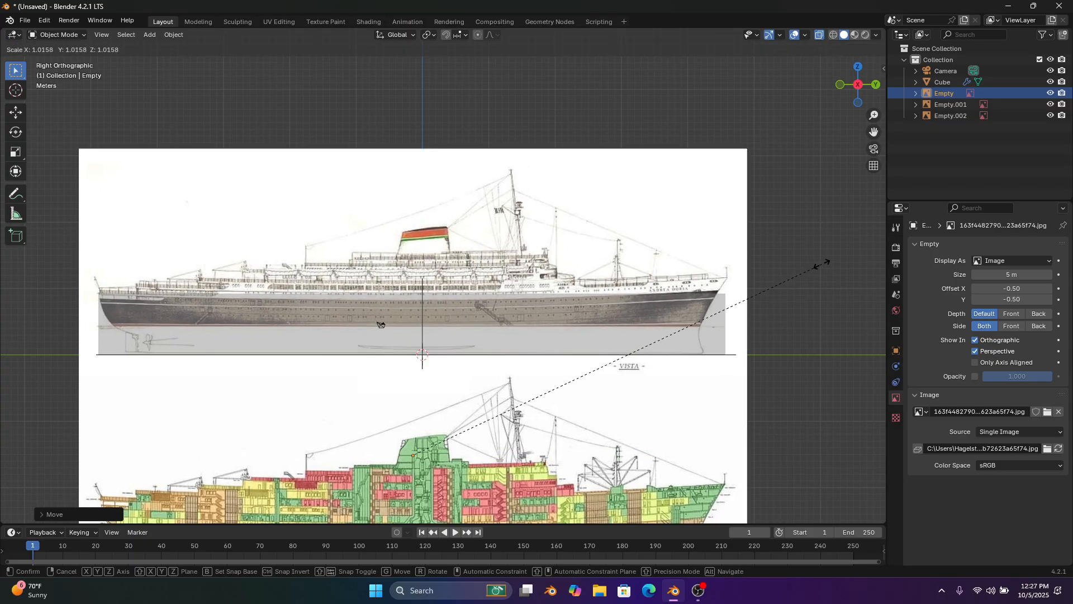
left_click(822, 264)
key("g")
middle_click(821, 264)
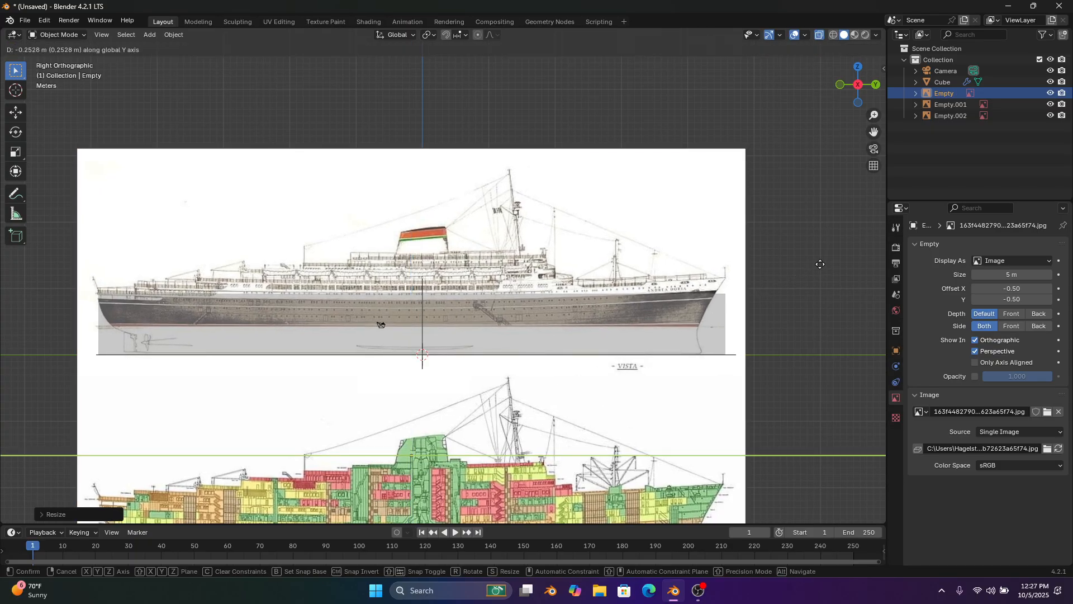
left_click(820, 264)
Nudge the reference image so the upper profile's keel line sits on the hull block's bottom edge
middle_click_drag(634, 281, 616, 240, "shift")
scroll(616, 240, "up", 7)
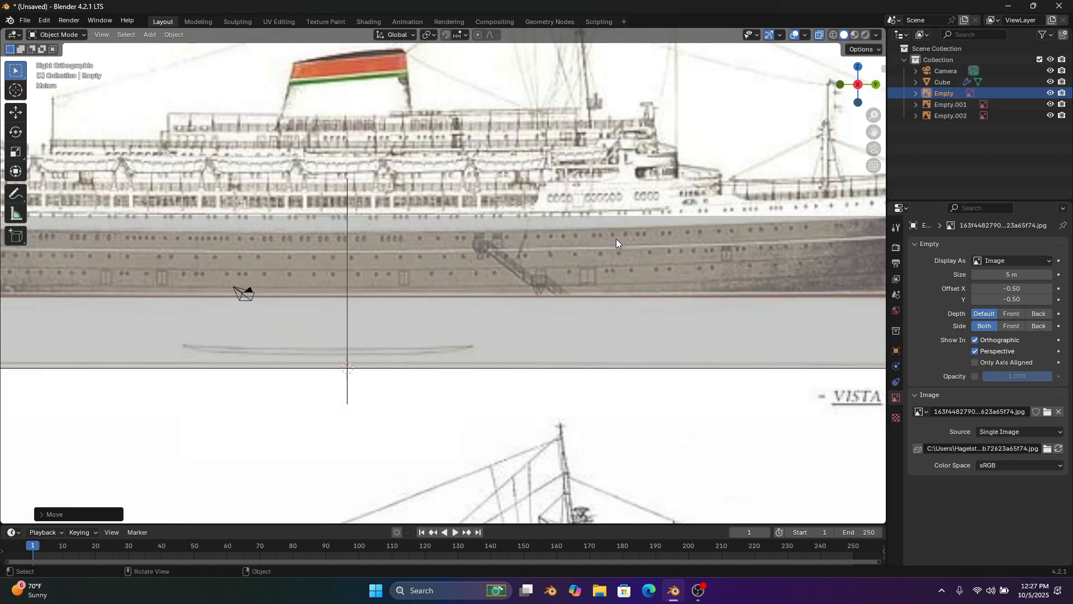
key("g")
middle_click(624, 232)
left_click(628, 240)
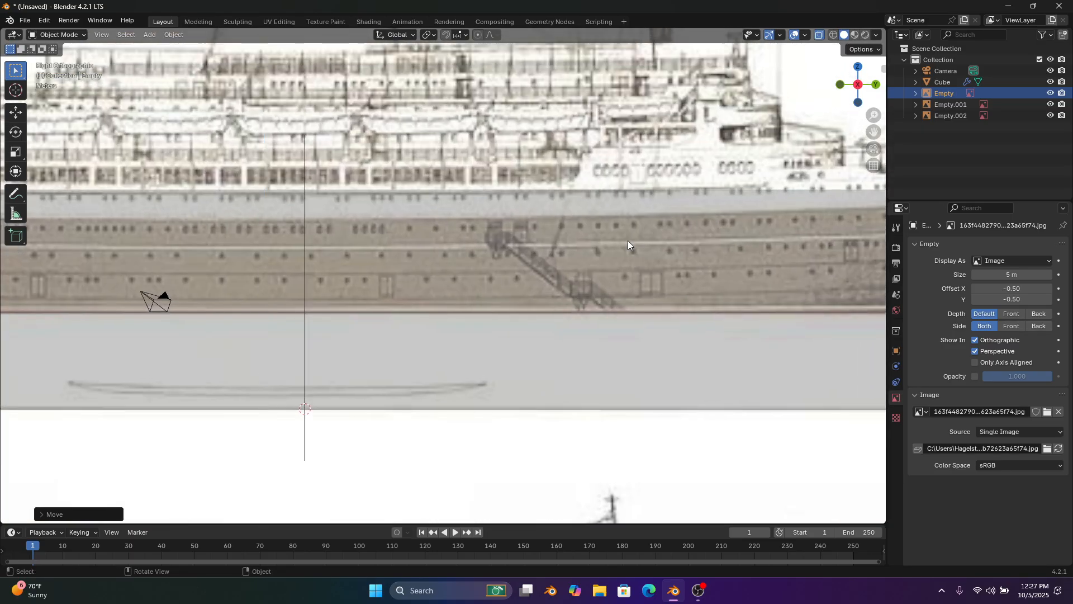
scroll(540, 330, "down", 3)
middle_click_drag(540, 330, 341, 381, "shift")
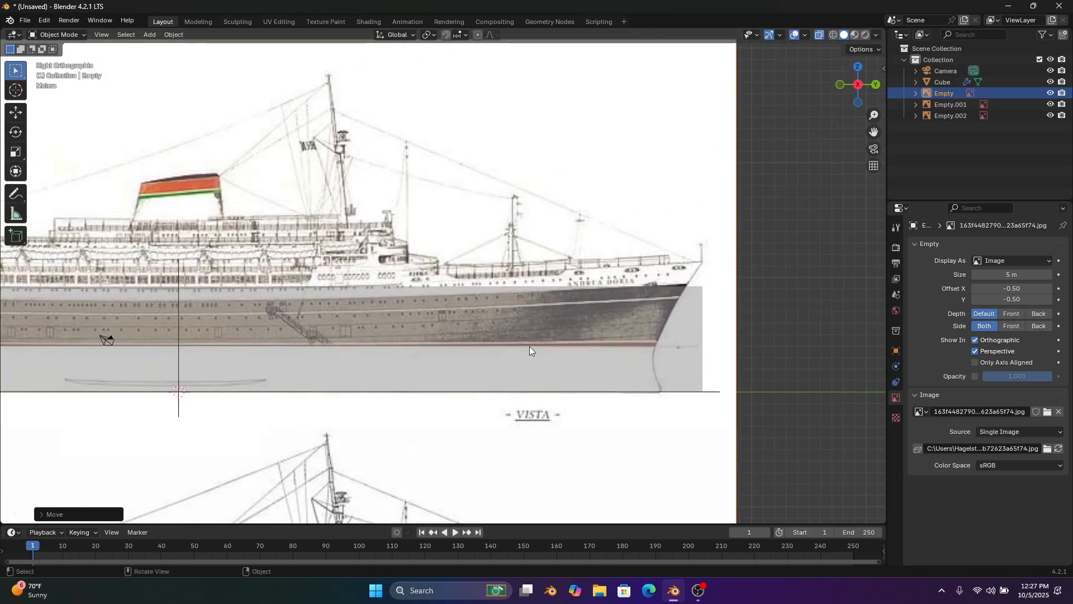
Select the hull block and enter Edit Mode
left_click(455, 300)
middle_click_drag(439, 298, 585, 294, "shift")
scroll(586, 294, "up", 1)
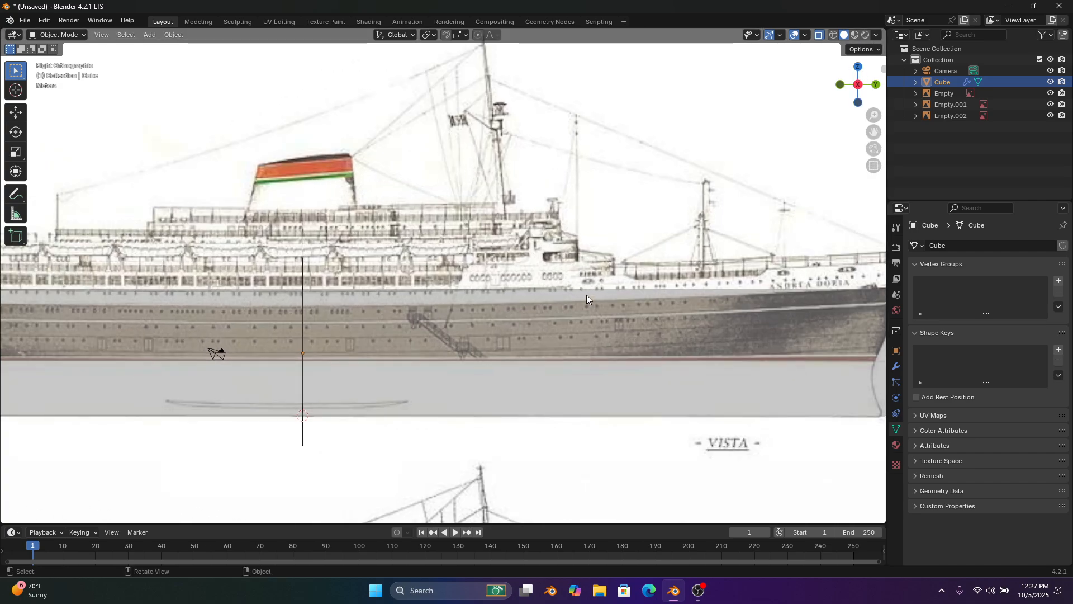
left_click(78, 34)
left_click(56, 60)
scroll(444, 279, "down", 5)
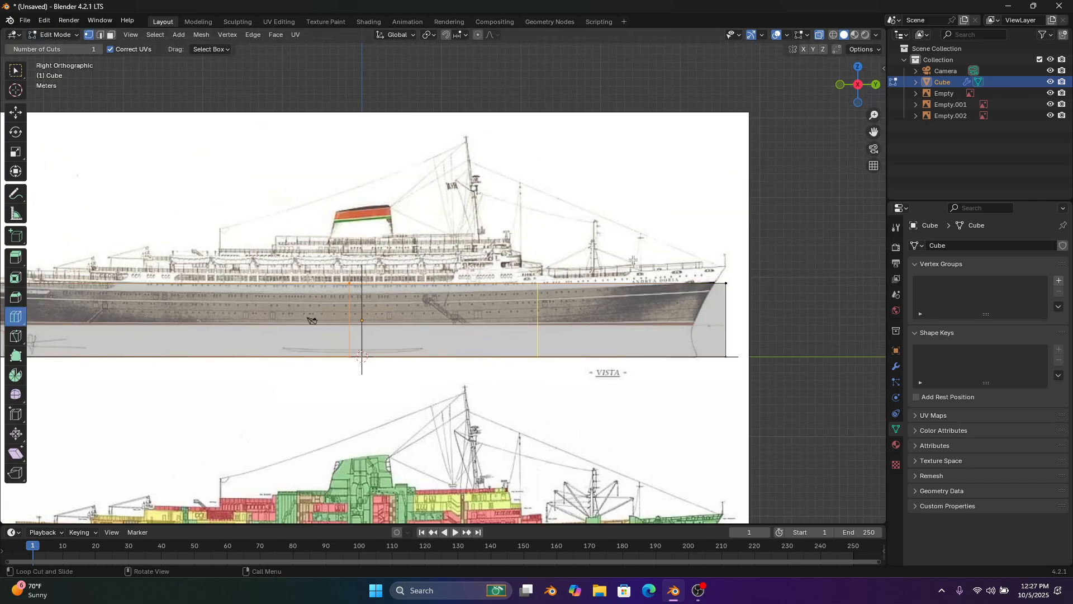
Box-select the hull block's top vertices and lower them slightly along Z toward the deck line in the reference
left_click(16, 70)
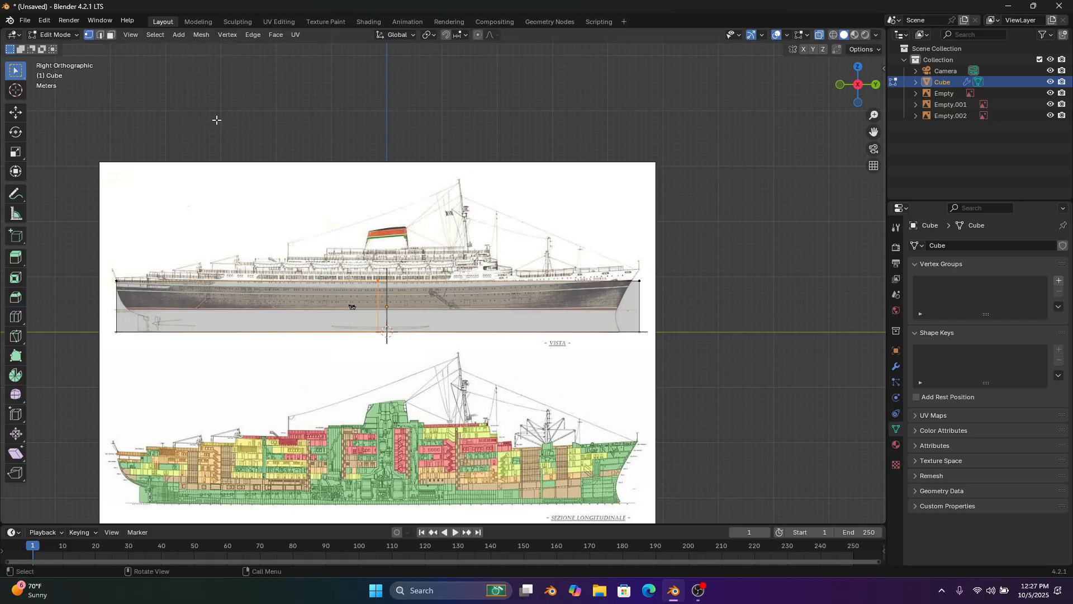
left_click_drag(738, 253, 36, 292)
scroll(626, 234, "up", 8)
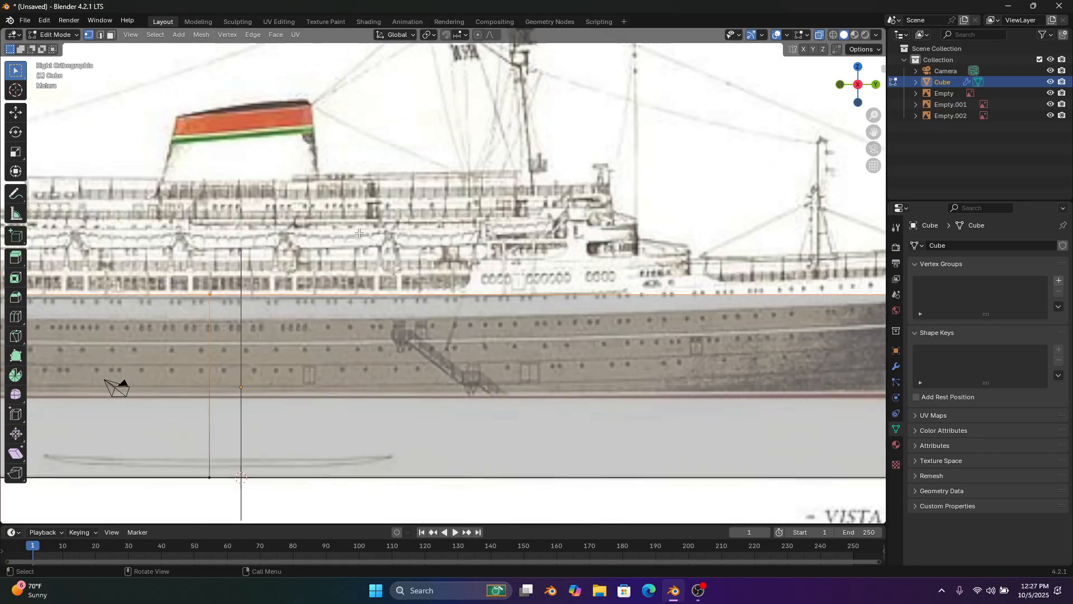
scroll(496, 250, "up", 5)
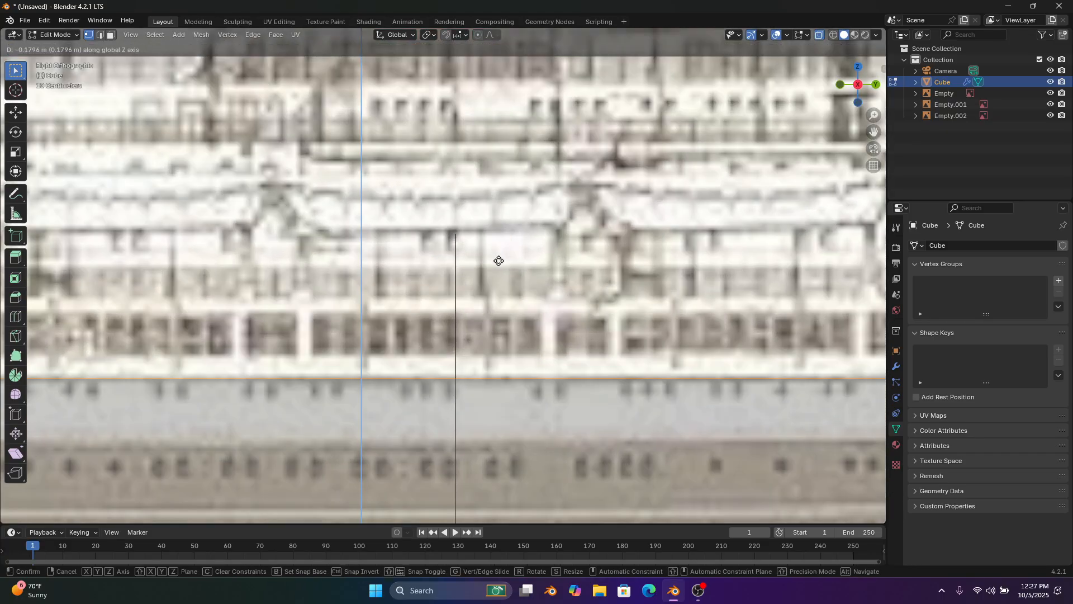
left_click(497, 259)
scroll(485, 249, "down", 7)
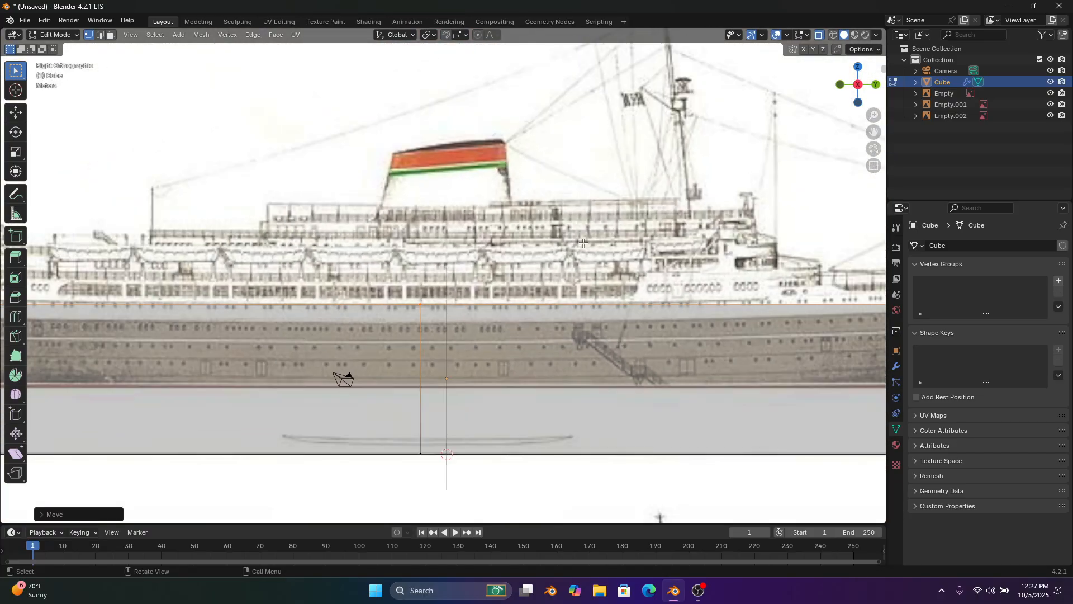
Raise the block's top vertices about 0.44 m along Z, plus a fine nudge, to the base of the long window row amidships
middle_click_drag(586, 230, 411, 229, "shift")
key("g")
key("z")
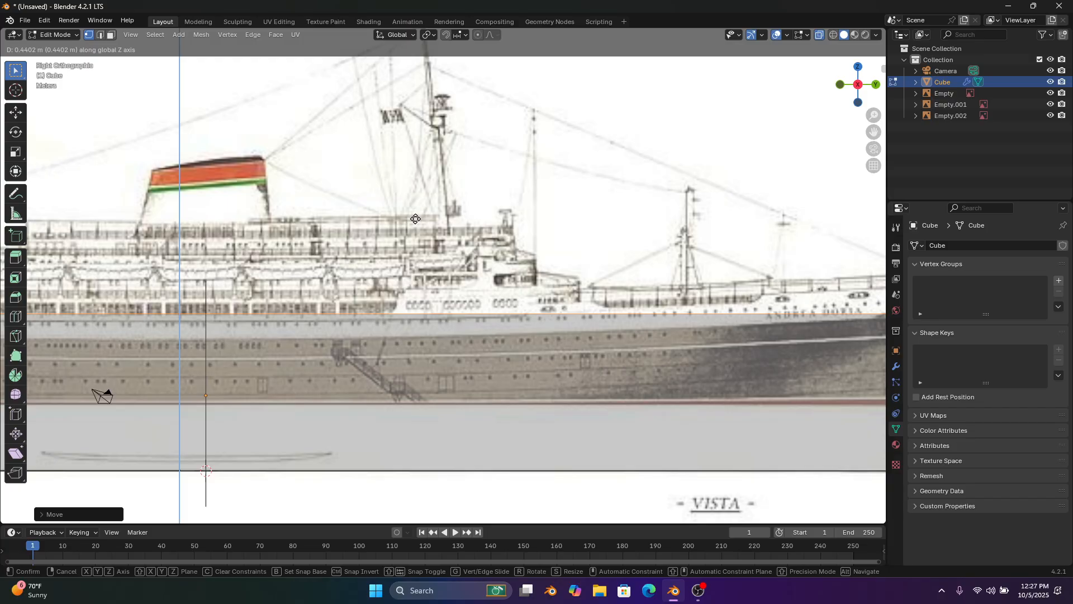
left_click(416, 218)
middle_click_drag(334, 304, 503, 261, "shift")
scroll(503, 261, "up", 5)
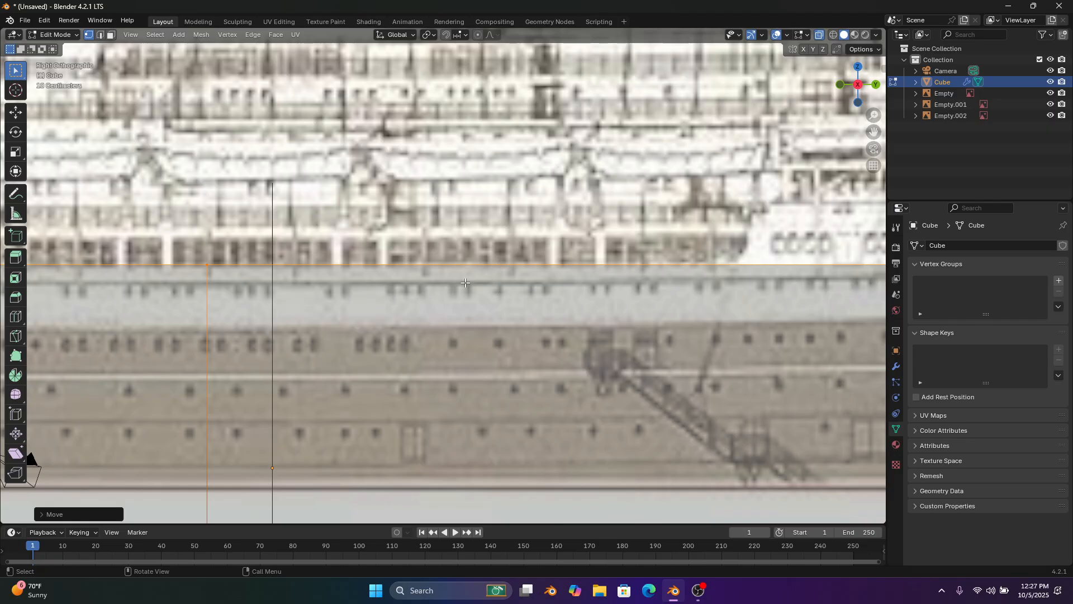
scroll(472, 278, "up", 1)
key("g")
key("z")
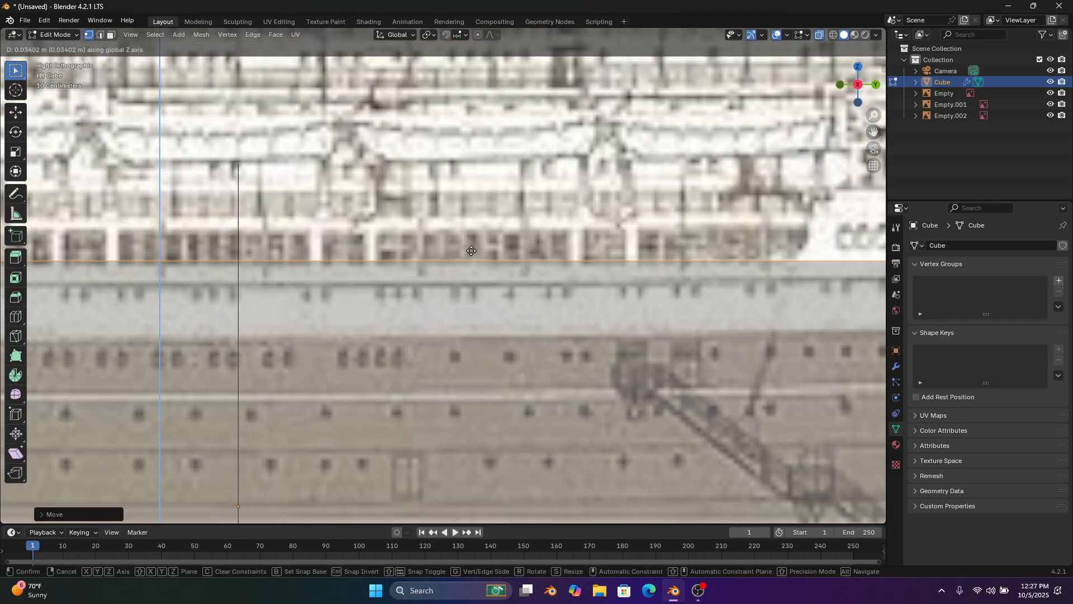
left_click(473, 251)
scroll(472, 251, "down", 6)
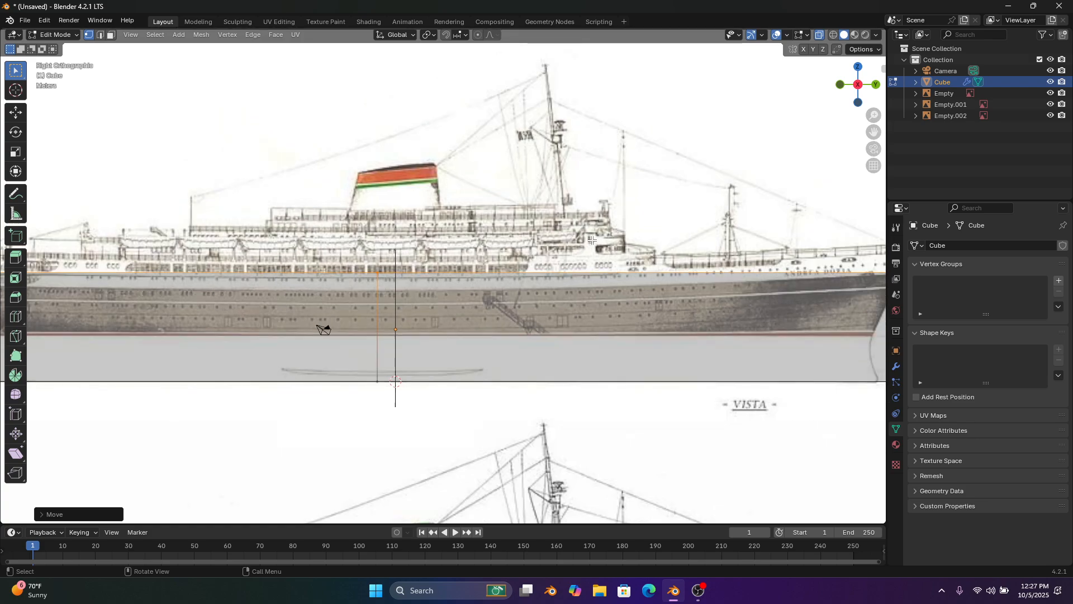
Add a horizontal loop cut to the hull block and slide it down to the foot of the stern curve, just above the propeller
middle_click_drag(592, 240, 18, 189, "shift")
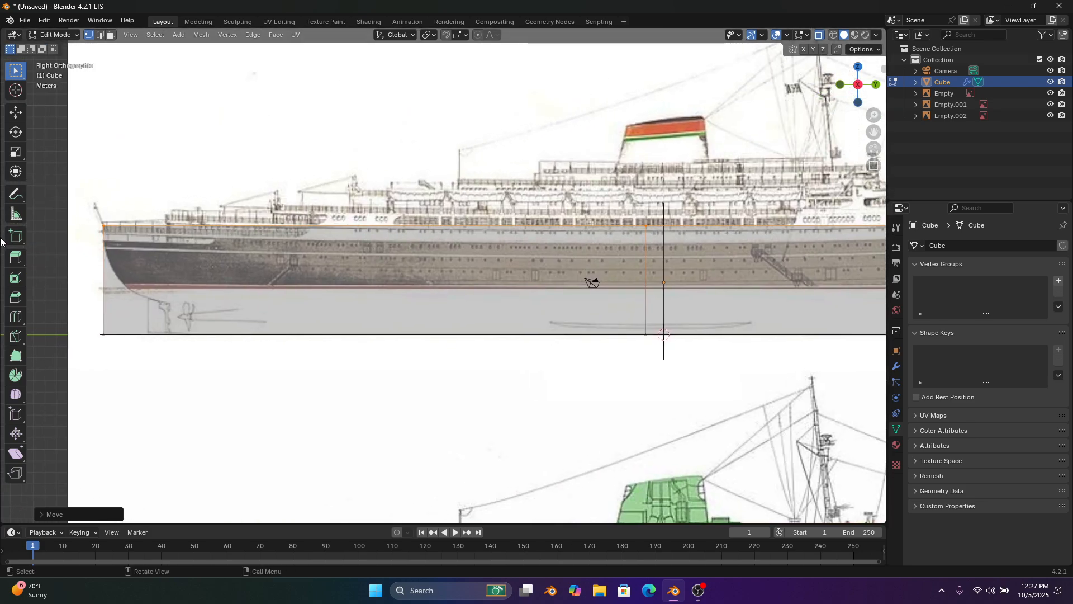
left_click(16, 317)
scroll(169, 273, "up", 4)
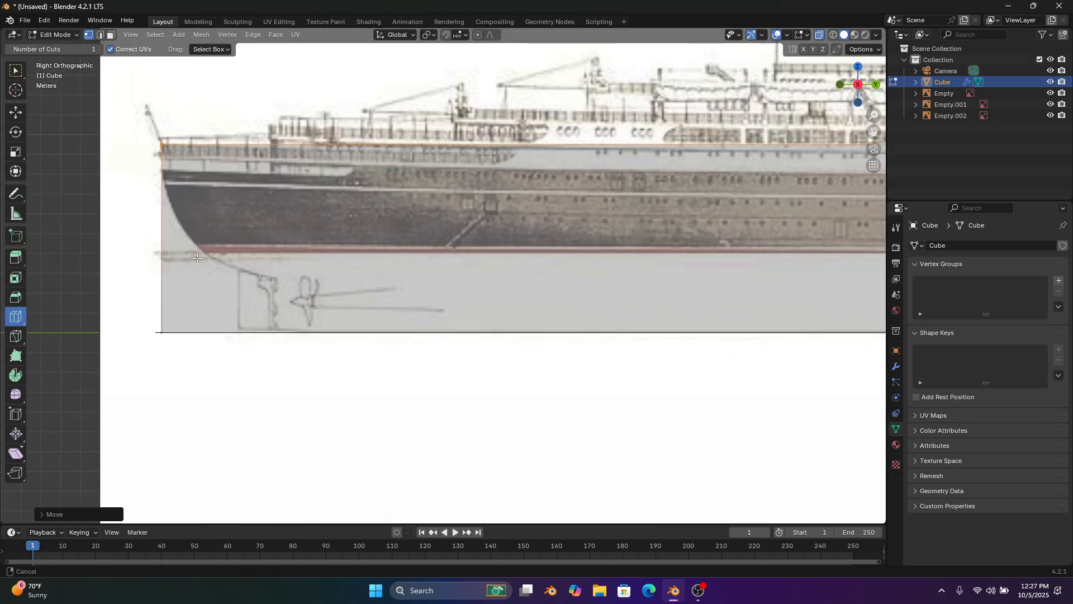
left_click_drag(202, 245, 169, 291)
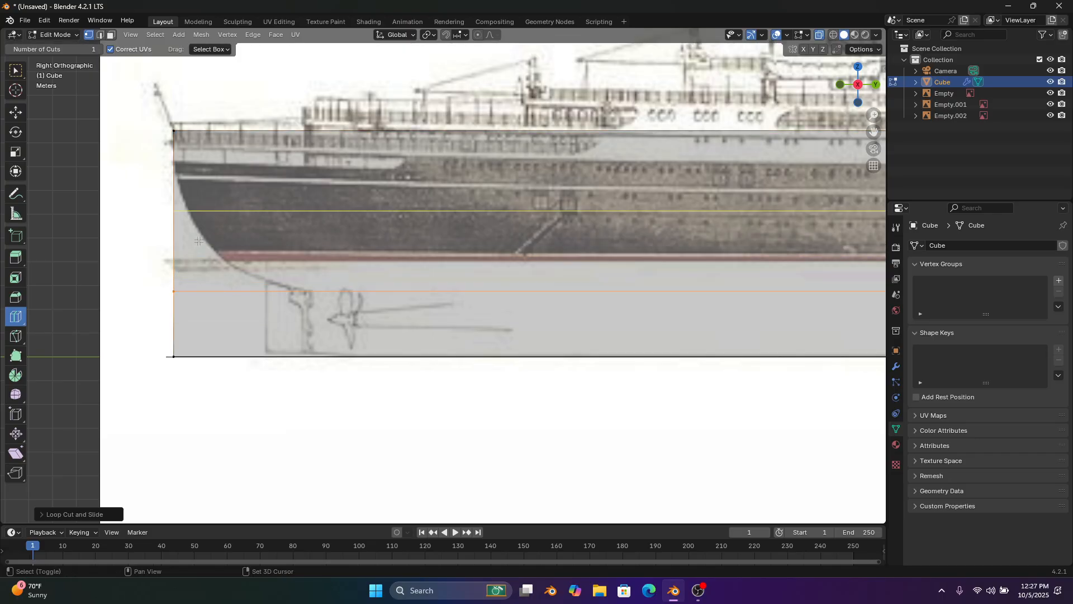
Add a vertical loop cut to the hull block and slide it to the rudder post at the stern
middle_click_drag(294, 122, 299, 163, "shift")
left_click_drag(305, 151, 857, 183)
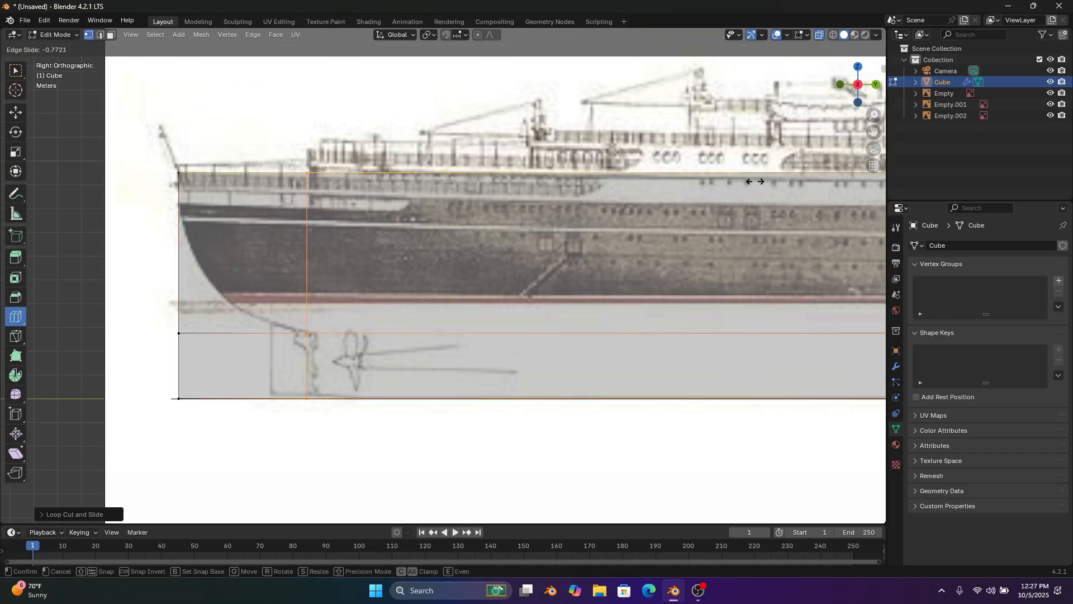
left_click_drag(755, 181, 764, 180)
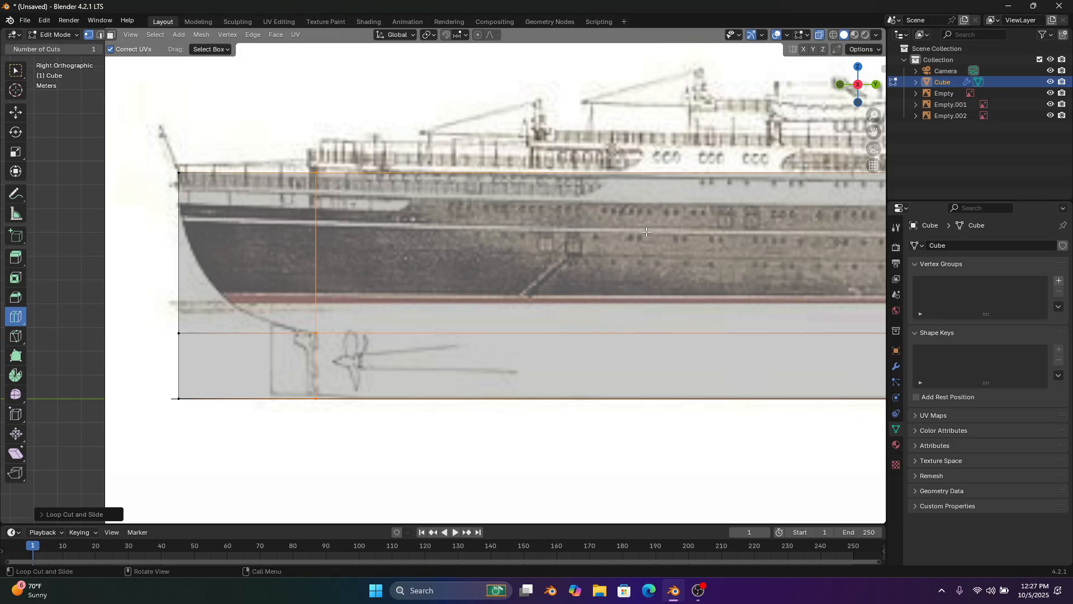
Add vertical loop cuts to the hull amidships, at the forward end of the superstructure and under the start of the ship's name
middle_click_drag(376, 158, 191, 248, "shift")
middle_click_drag(288, 211, 868, 185, "shift")
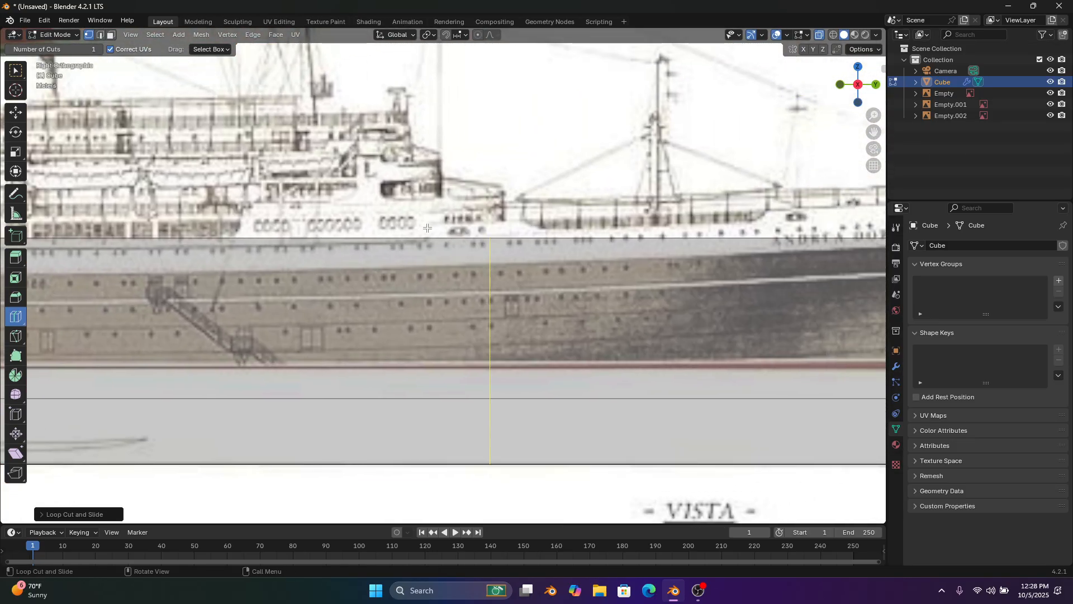
left_click_drag(427, 228, 450, 217)
scroll(526, 196, "down", 1)
middle_click_drag(570, 178, 393, 189, "shift")
scroll(393, 189, "down", 2)
scroll(487, 201, "up", 2)
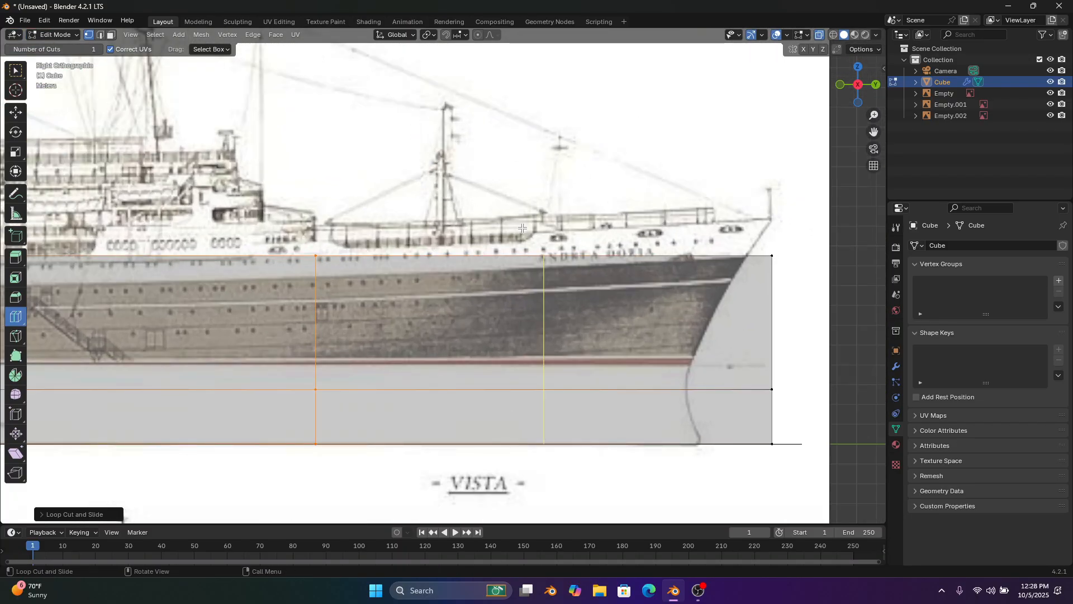
left_click_drag(522, 228, 512, 227)
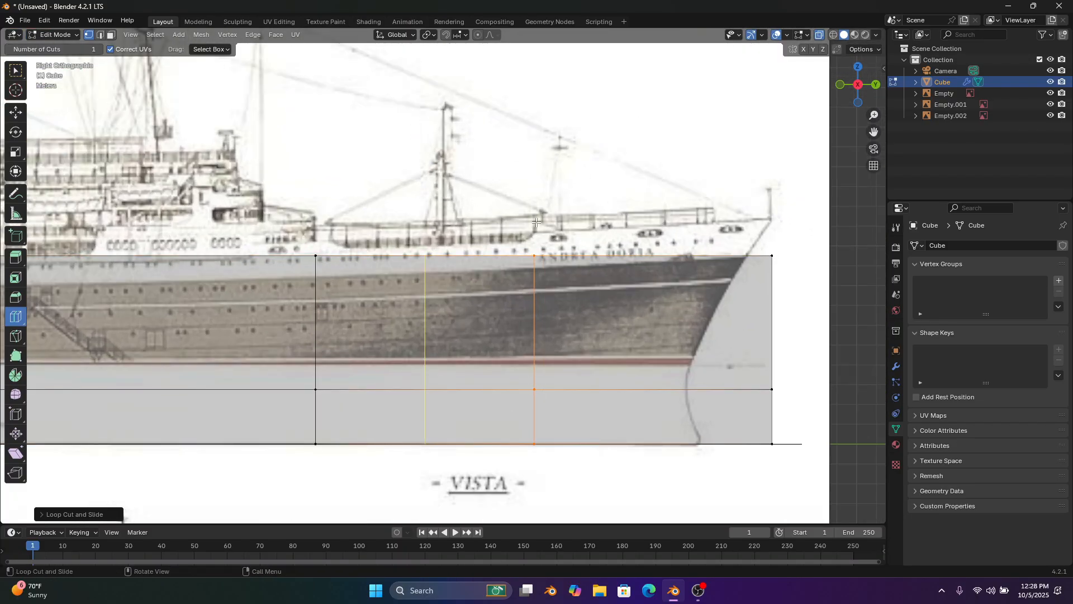
Add four vertical loop cuts dividing the hull between the rudder post and the forward end of the superstructure
scroll(456, 168, "down", 5)
middle_click_drag(456, 168, 562, 168, "shift")
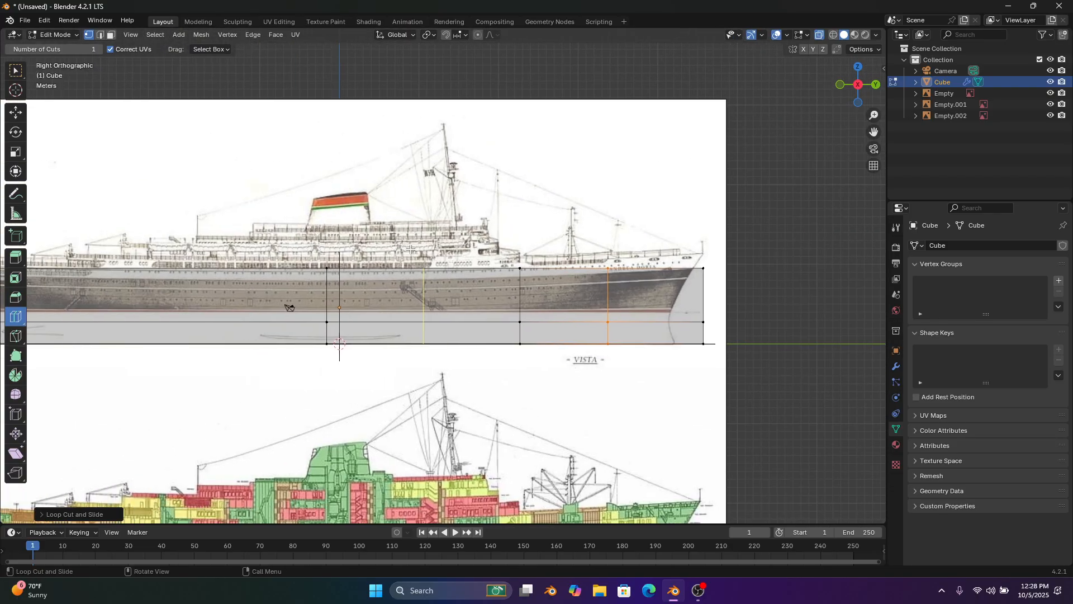
left_click(410, 250)
middle_click_drag(411, 243, 718, 246, "shift")
left_click(436, 267)
left_click(436, 267)
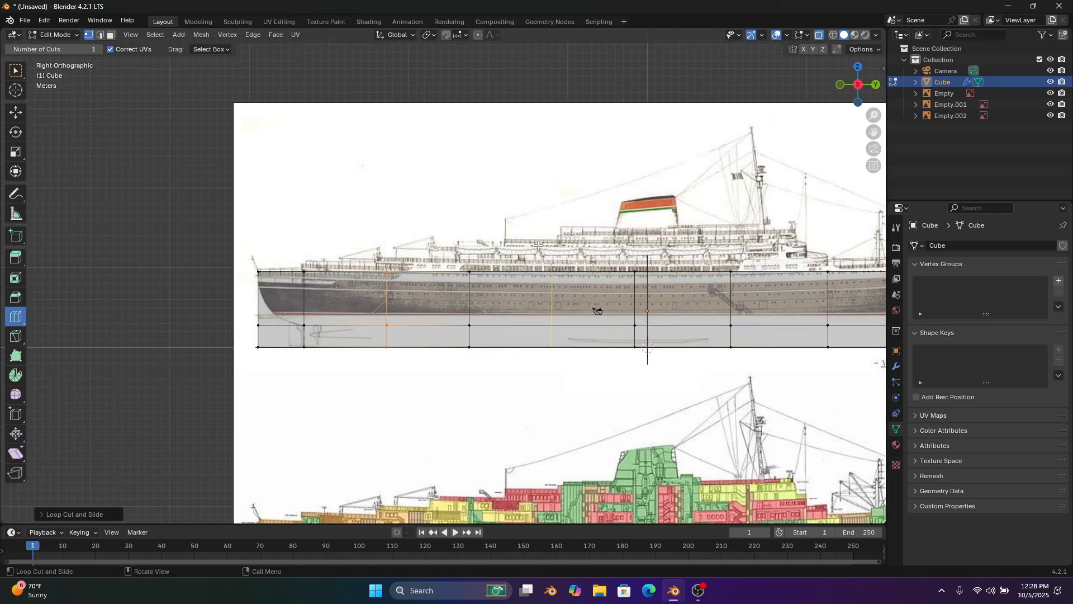
left_click(537, 270)
Add two horizontal loop cuts to the upper hull, one just above the red waterline stripe and one halfway to the top edge
left_click_drag(229, 299, 230, 305)
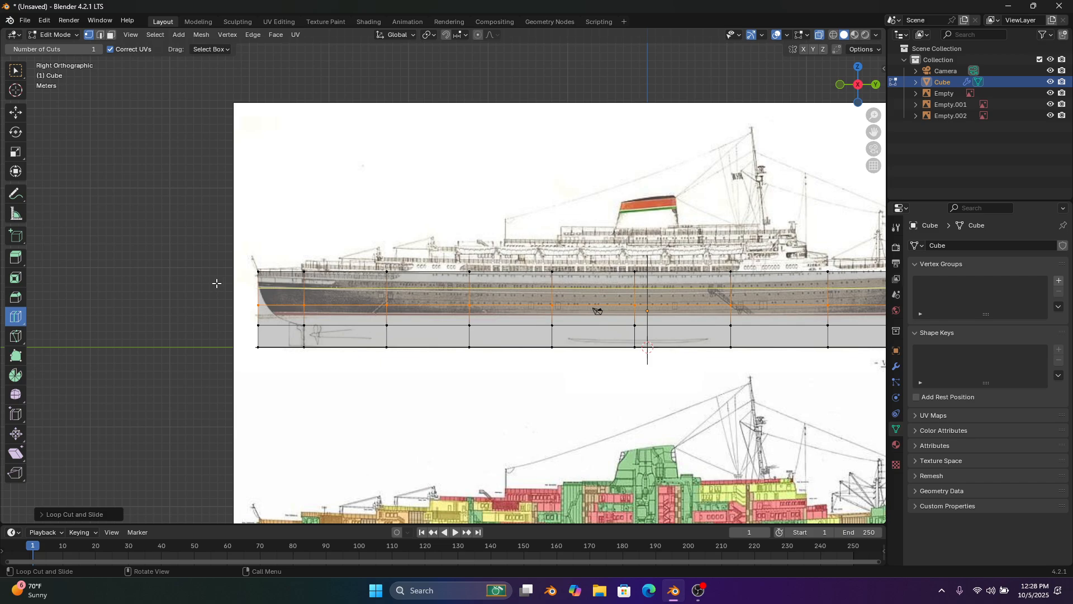
middle_click_drag(217, 284, 606, 264, "shift")
scroll(582, 232, "up", 4)
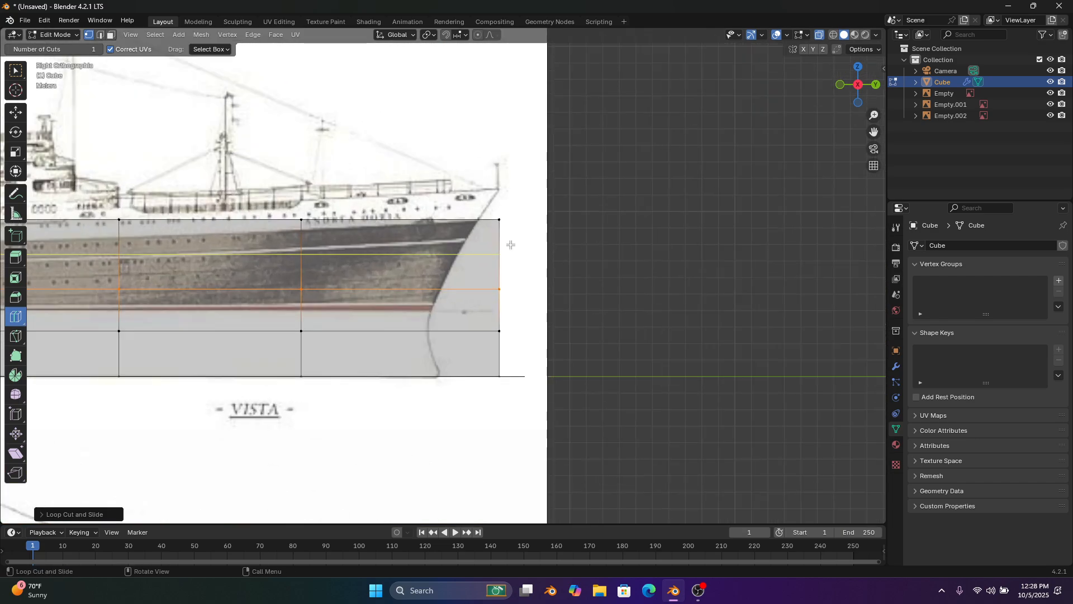
left_click(511, 245)
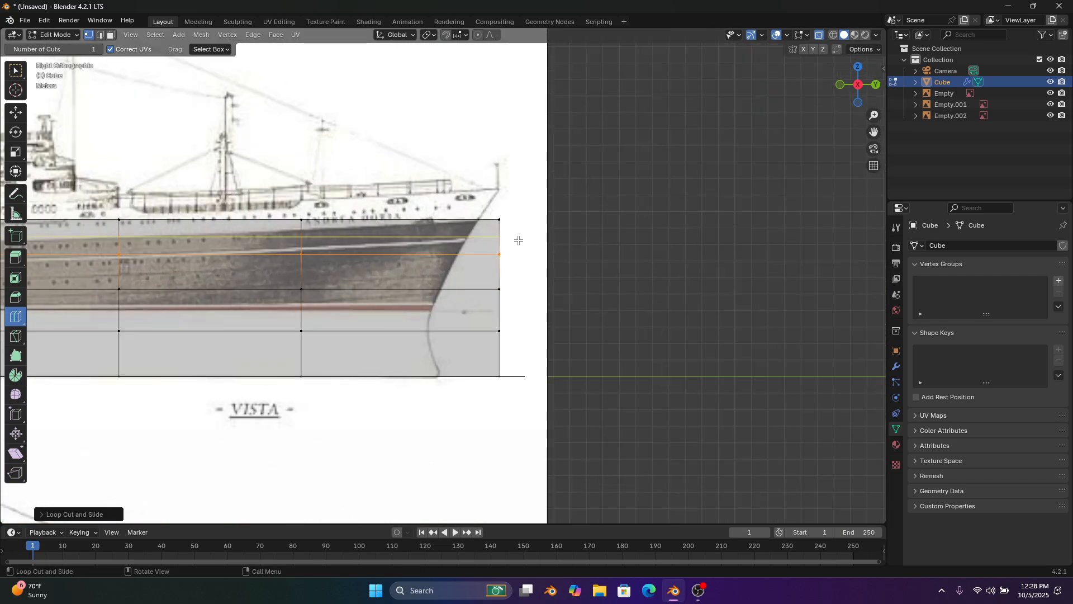
Add vertical loop cuts halfway between the existing ones along the forward half of the hull, from the bow to amidships
left_click(428, 200)
middle_click_drag(428, 200, 645, 206, "shift")
left_click(441, 203)
scroll(410, 201, "down", 2)
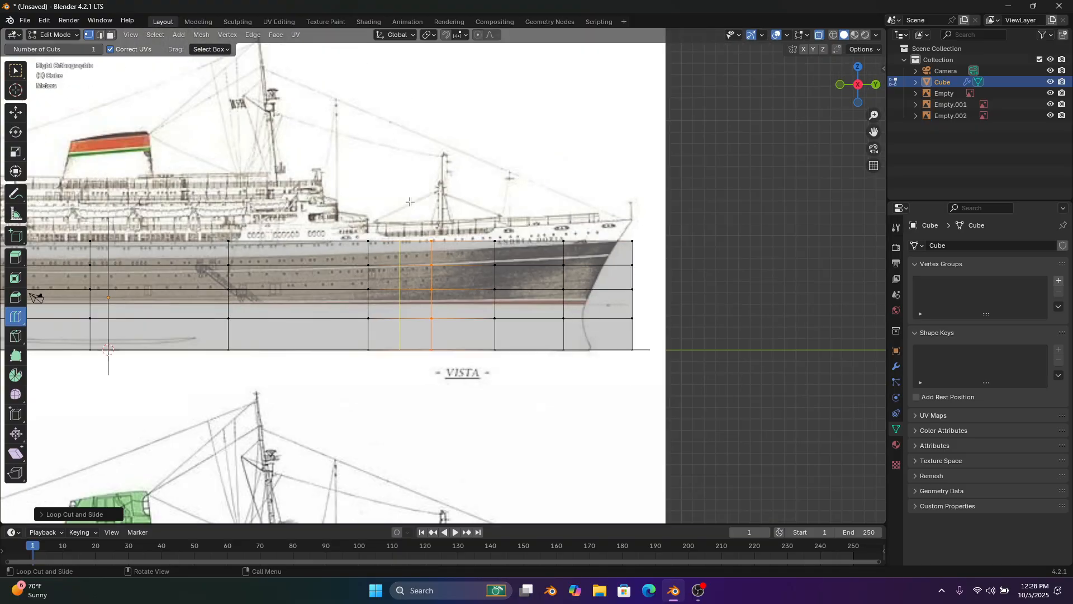
middle_click_drag(410, 202, 619, 207, "shift")
middle_click_drag(190, 251, 378, 255, "shift")
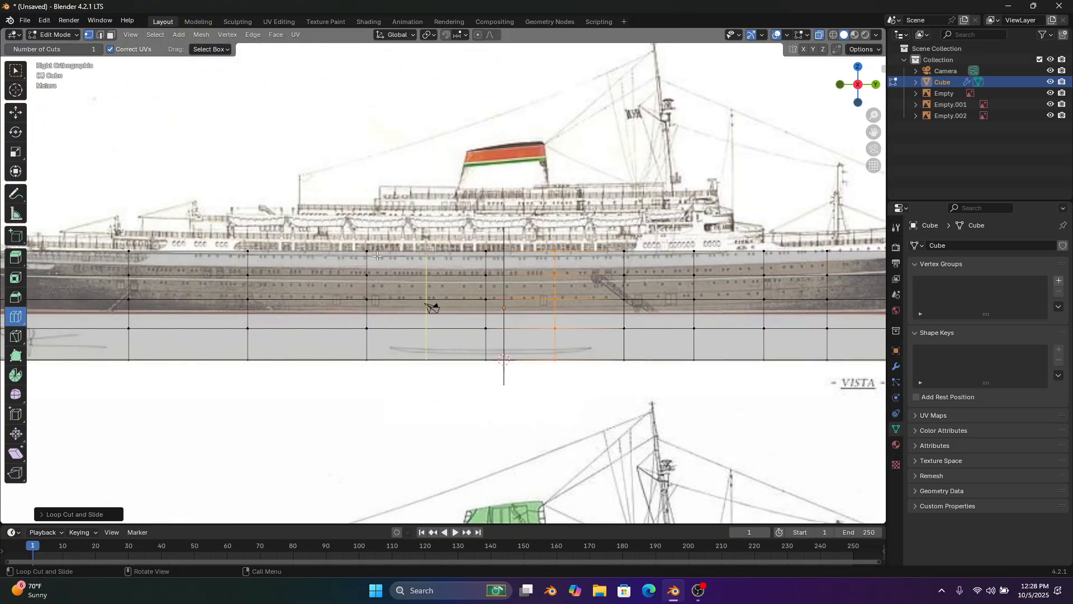
Add vertical loop cuts halfway between the existing ones along the aft half of the hull, ending at the stern section
left_click(377, 256)
left_click(283, 259)
middle_click_drag(283, 259, 500, 262, "shift")
left_click(386, 260)
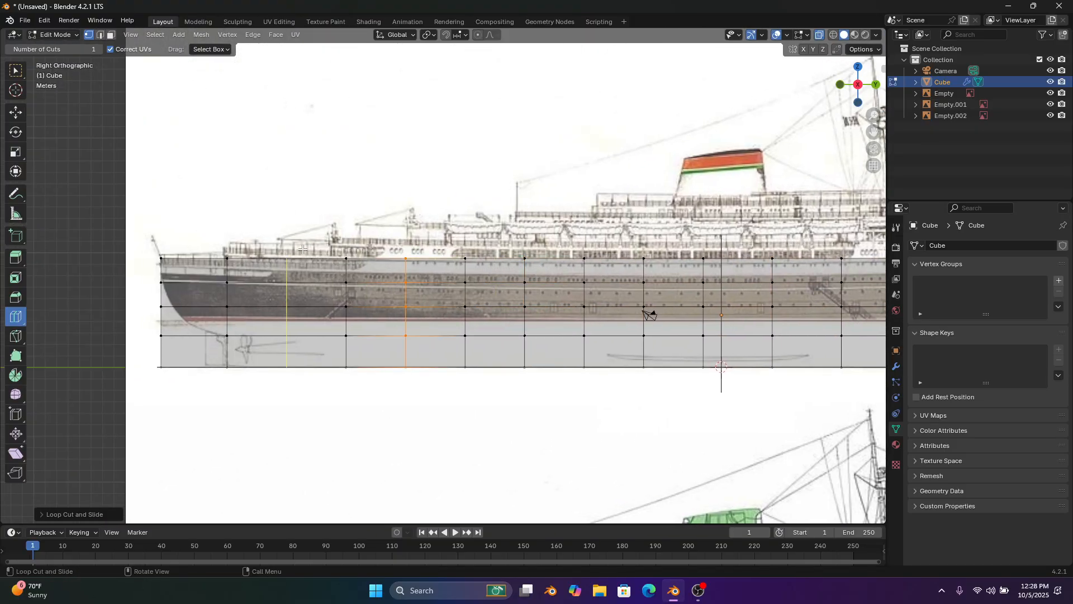
left_click(303, 249)
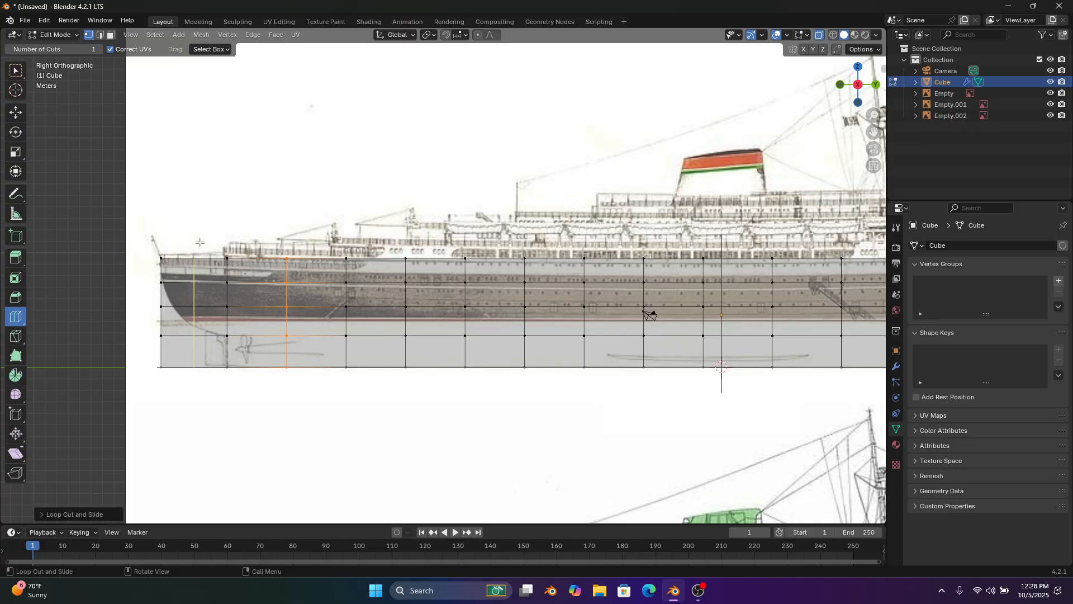
left_click(200, 242)
Switch to the selection tool and box-select the hull's top corner vertices at the bow
scroll(445, 115, "down", 4)
middle_click_drag(411, 120, 60, 119, "shift")
scroll(155, 135, "up", 2)
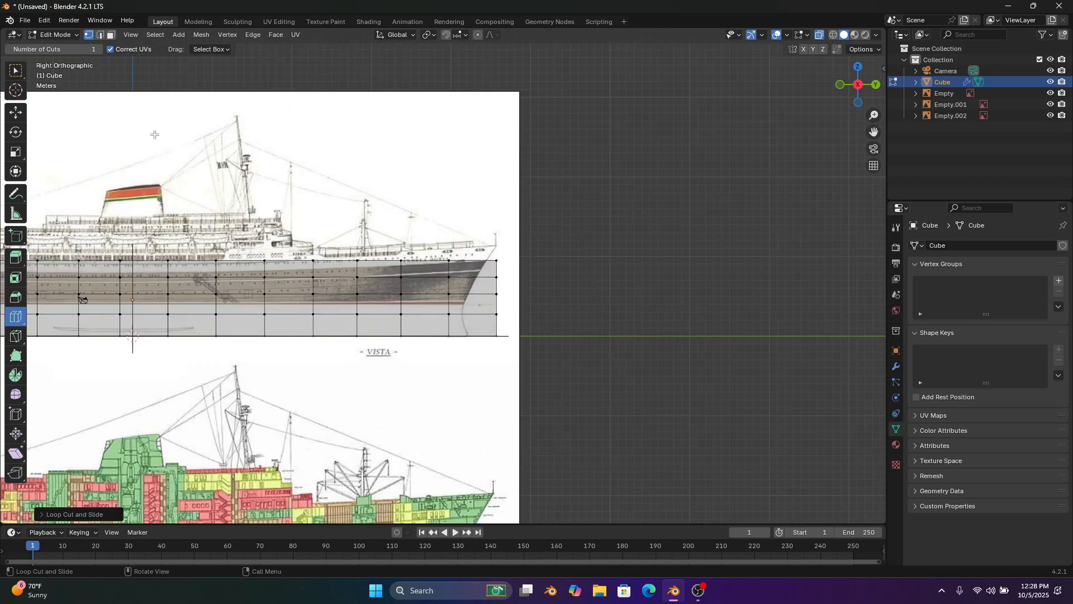
scroll(155, 135, "up", 4)
left_click(15, 71)
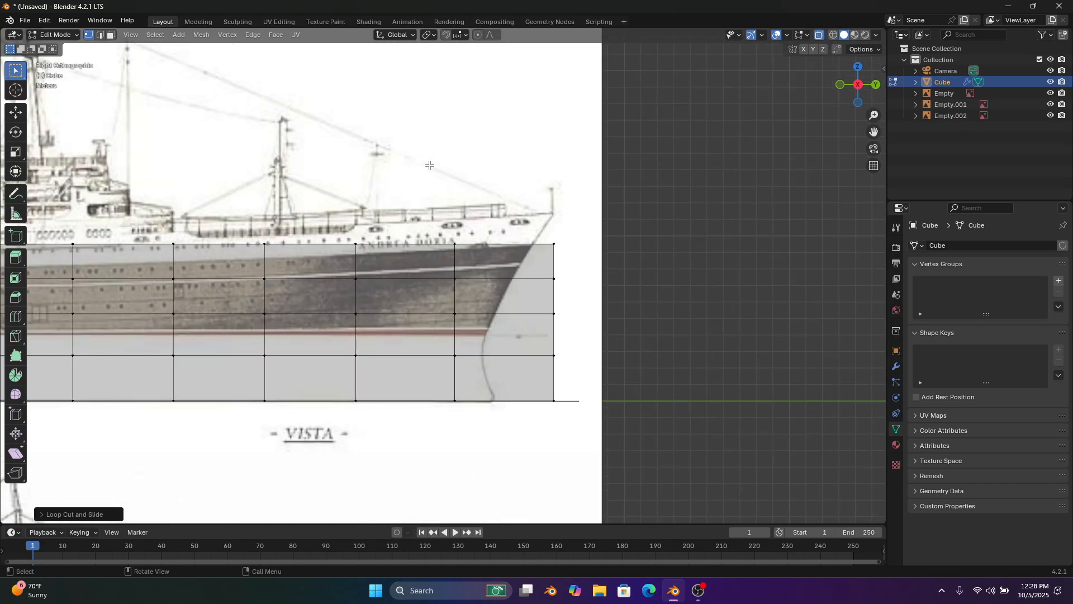
scroll(570, 215, "up", 1)
key("b")
left_click_drag(553, 246, 552, 248)
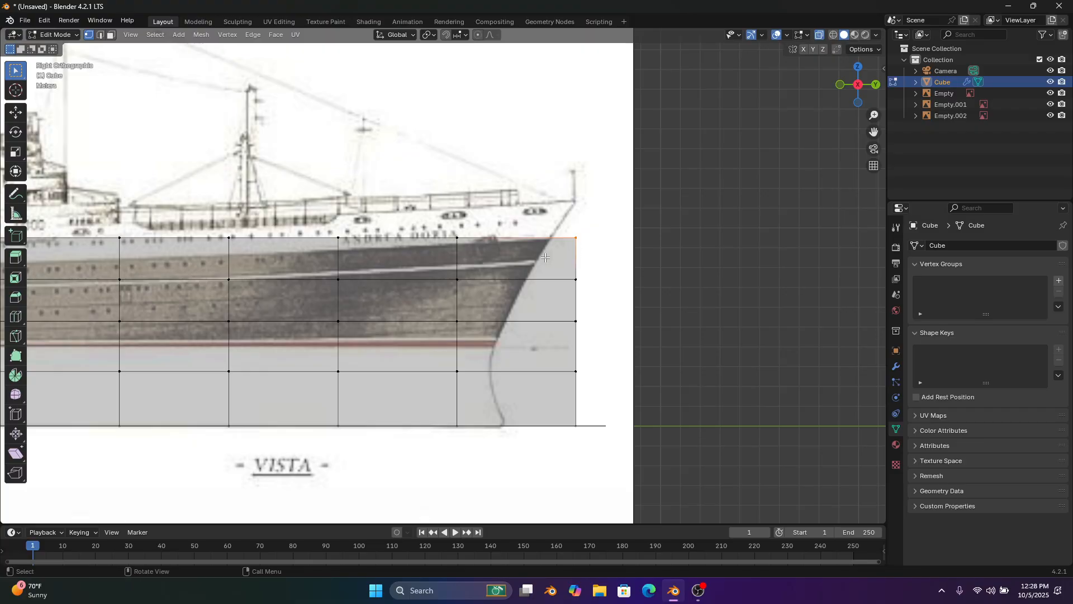
Box-select the top vertices below the foremast and raise them about 0.47 m along Z toward the deck line
middle_click_drag(221, 192, 435, 224, "shift")
scroll(436, 225, "up", 1)
key("b")
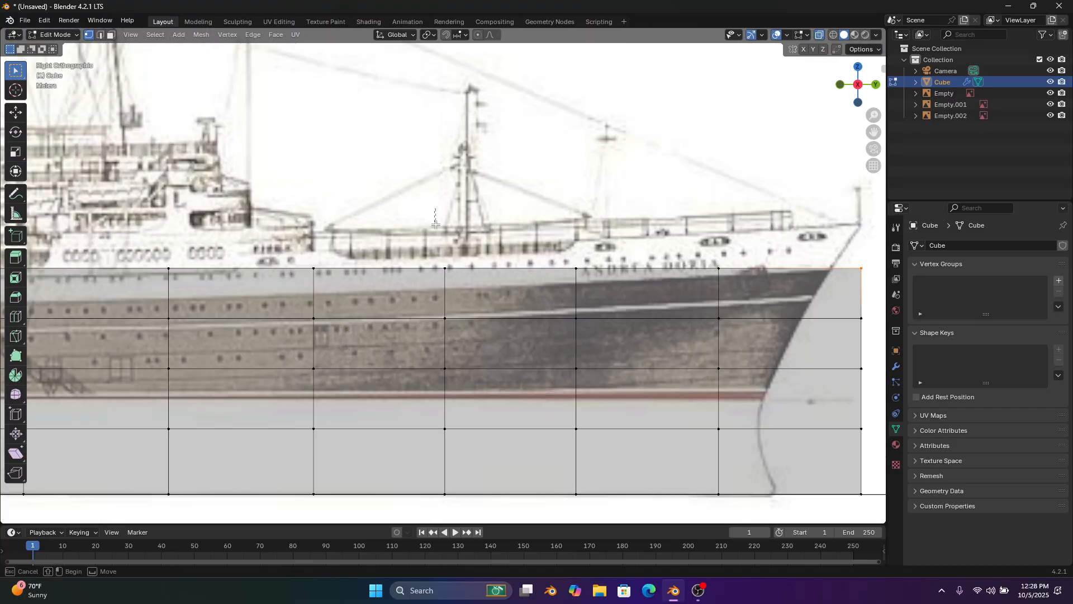
left_click_drag(455, 295, 455, 295)
scroll(448, 277, "up", 2)
key("g")
key("z")
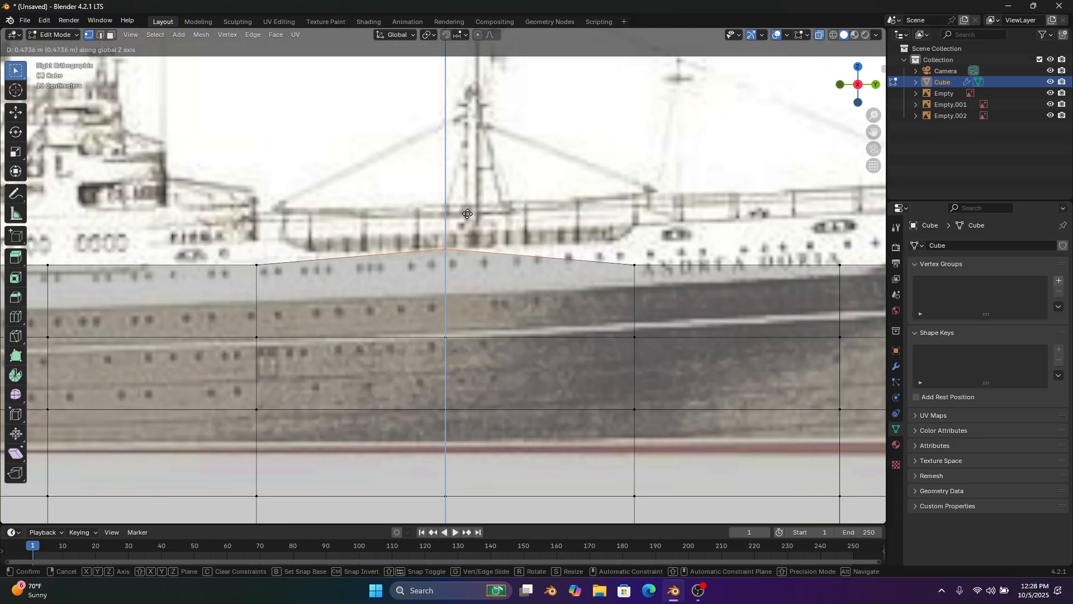
left_click(467, 214)
Raise the top vertices at the start of the ship's name about 0.75 m along Z
left_click(634, 265)
key("g")
key("z")
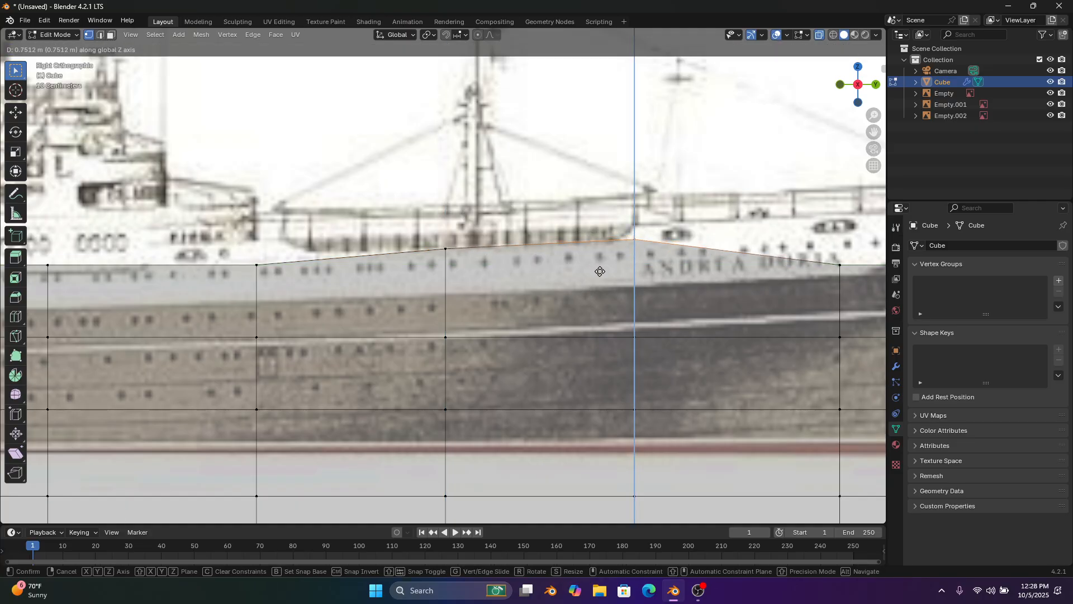
left_click(602, 272)
Box-select the top vertices at the forward end of the superstructure and raise them about 0.28 m along Z
middle_click_drag(431, 228, 547, 232, "shift")
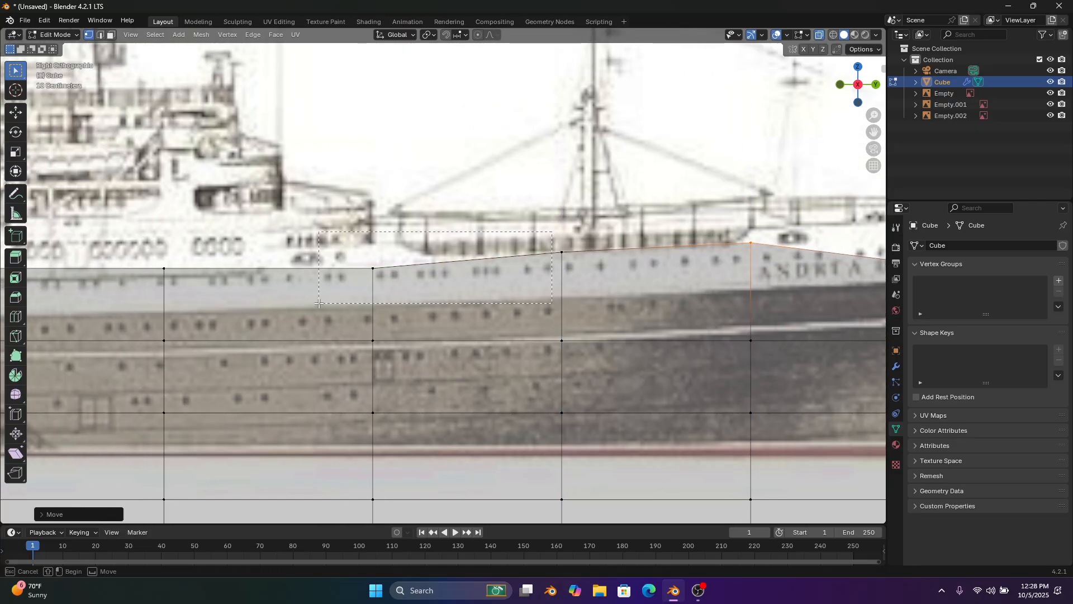
left_click_drag(318, 303, 318, 303)
key("g")
key("z")
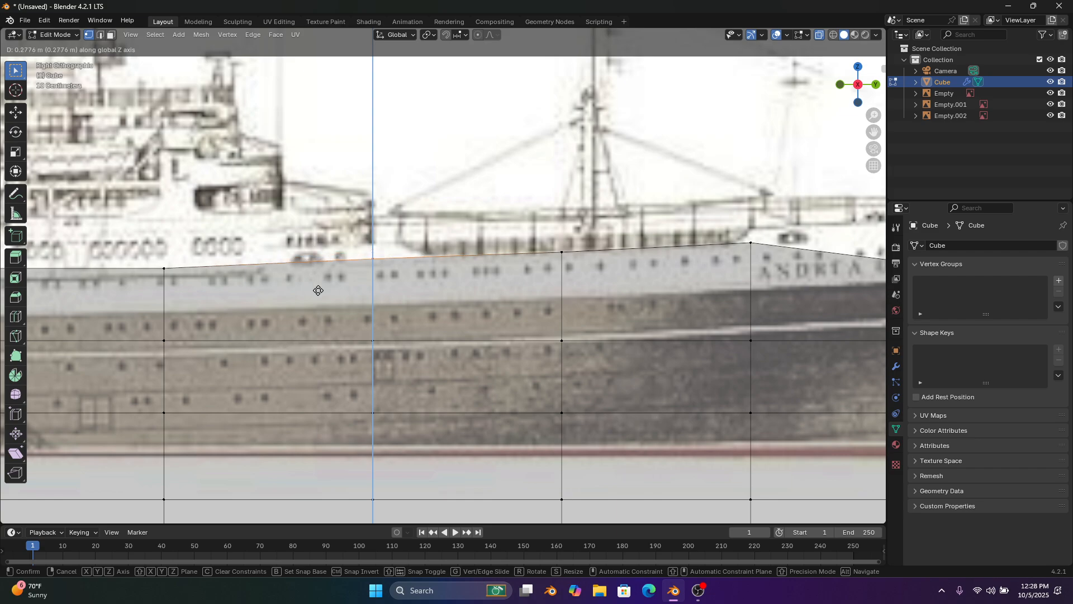
left_click(318, 289)
Raise the top vertices at the end of the ship's name and those at the bow corner along Z to continue the rising deck line
middle_click_drag(872, 203, 566, 213, "shift")
left_click_drag(567, 213, 431, 297)
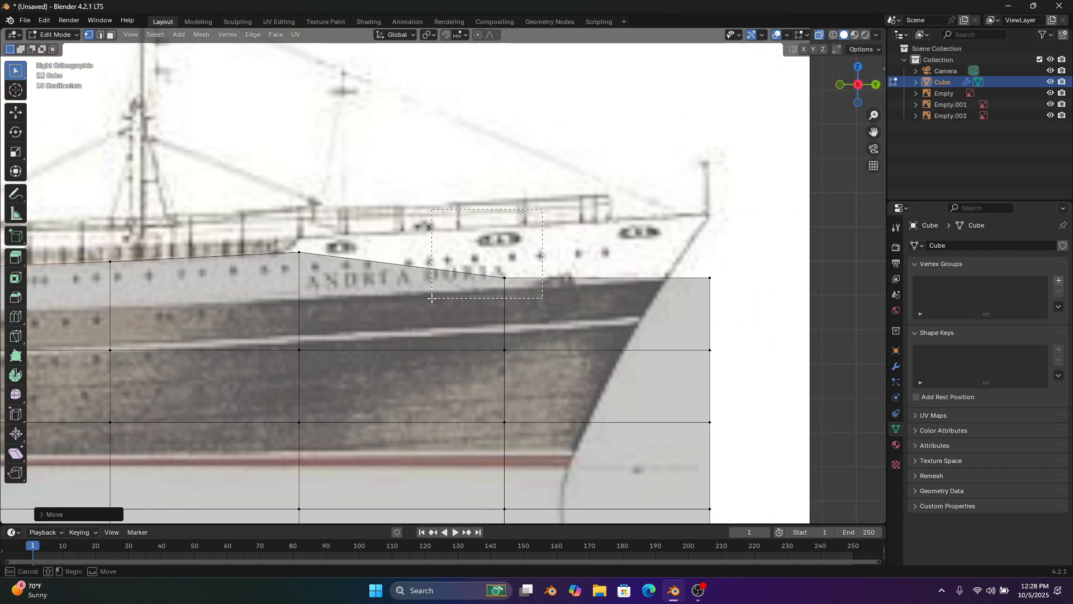
key("g")
key("z")
left_click(429, 267)
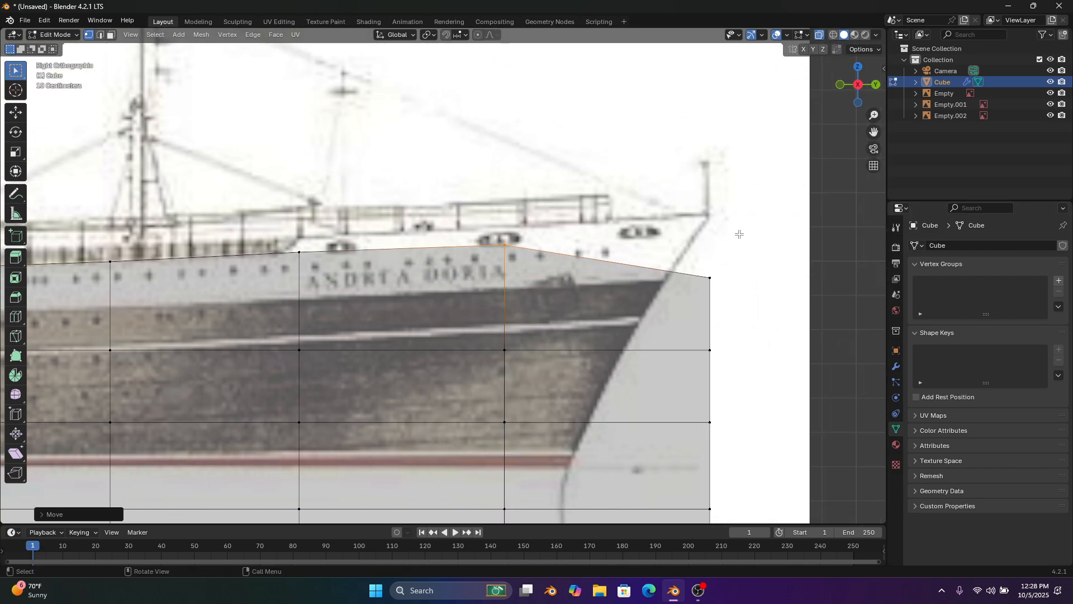
left_click_drag(740, 234, 699, 287)
key("g")
key("z")
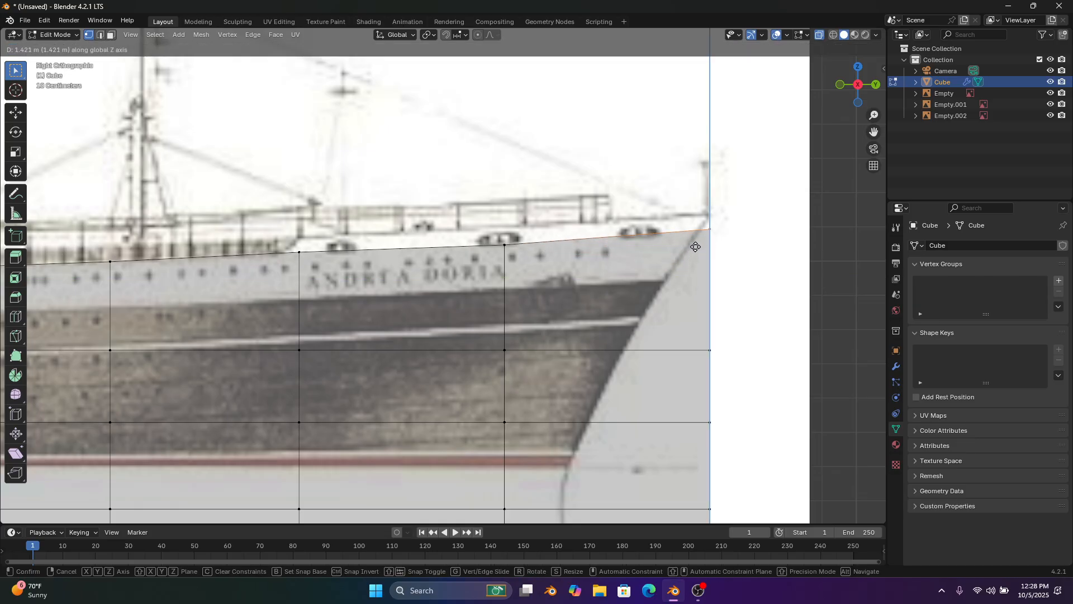
left_click(700, 251)
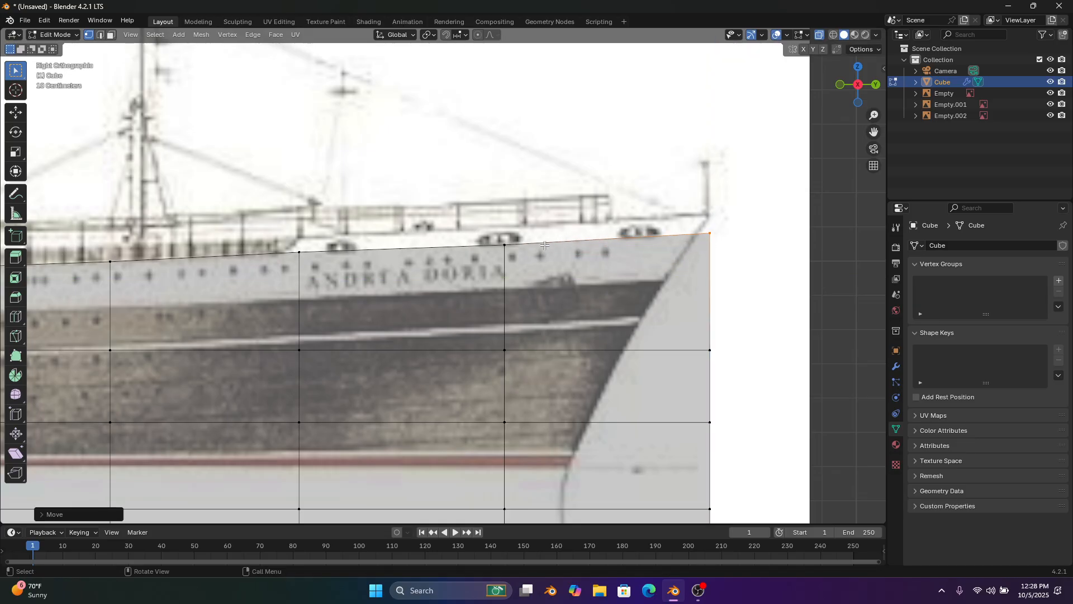
Lower the top vertices at the start of the ship's name about 0.08 m along Z to smooth the deck line
left_click_drag(542, 246, 486, 265)
left_click_drag(381, 229, 279, 279)
key("g")
middle_click_drag(302, 217, 303, 219)
middle_click(303, 216)
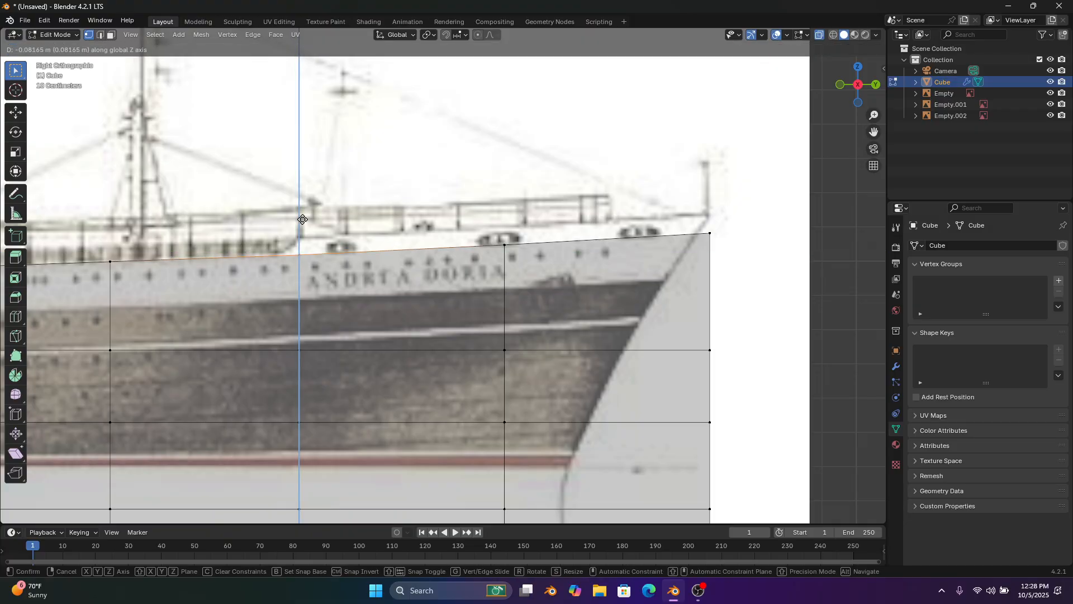
left_click(311, 219)
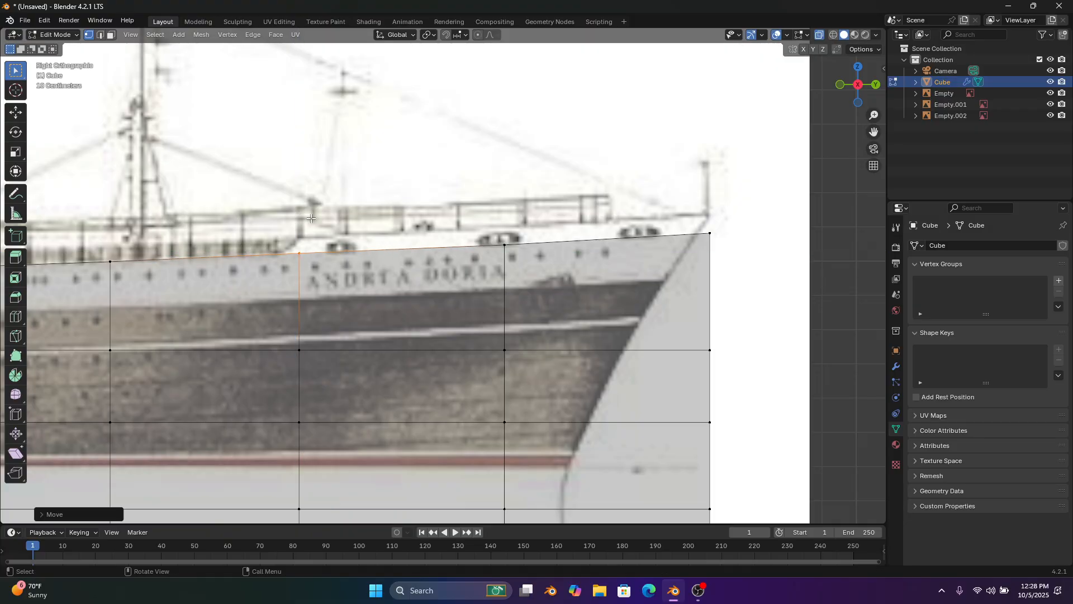
Box-select the top vertices below the bridge and check the hull's top edge against the reference up to the bow
middle_click_drag(440, 207, 802, 198, "shift")
middle_click_drag(300, 160, 520, 159, "shift")
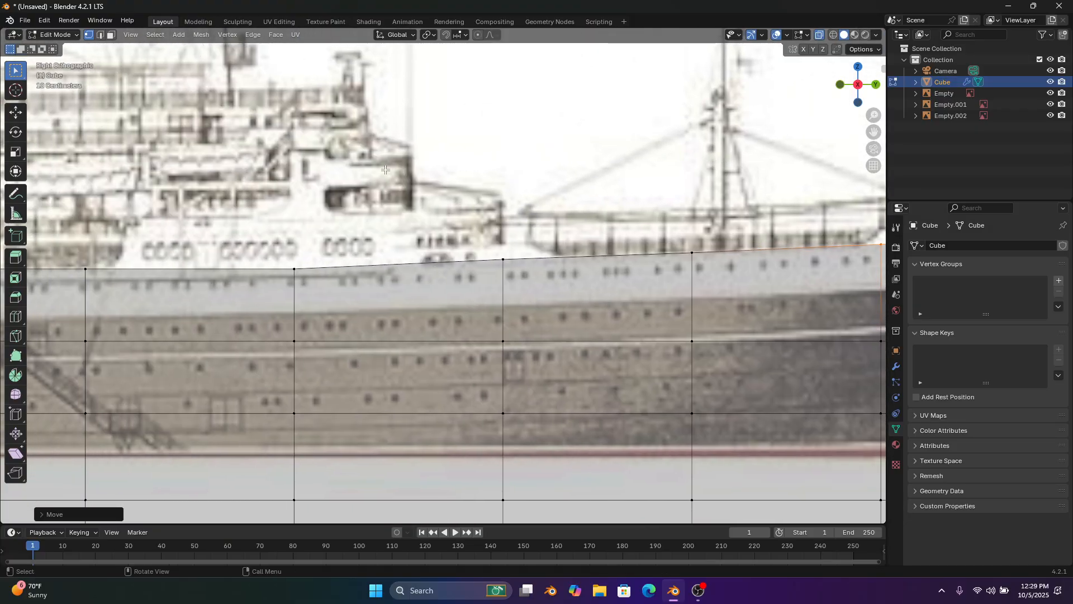
left_click_drag(383, 173, 189, 317)
middle_click_drag(244, 258, 364, 280, "shift")
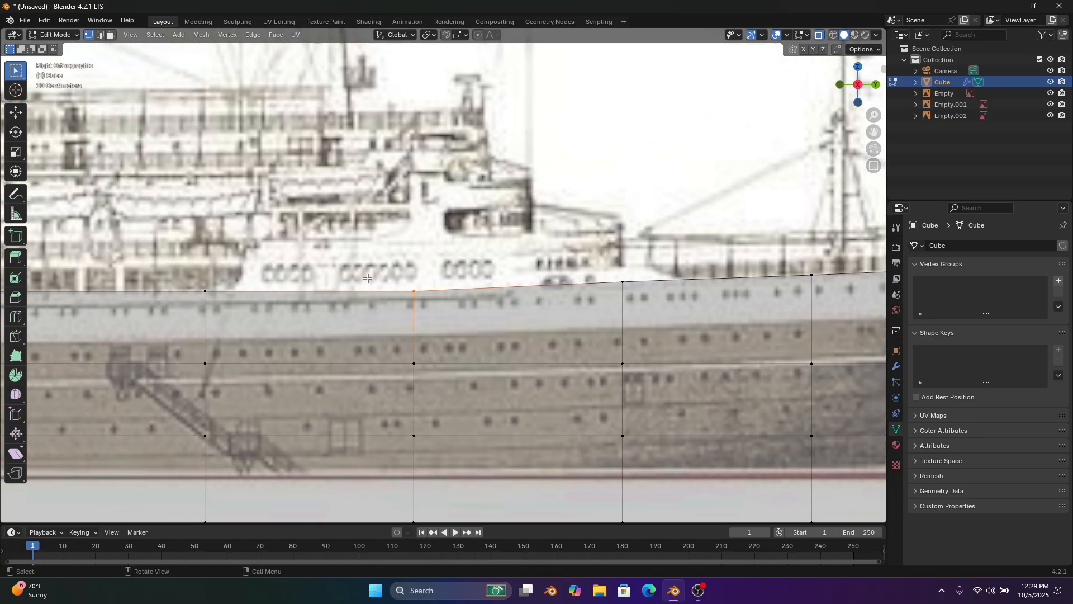
scroll(369, 277, "down", 4)
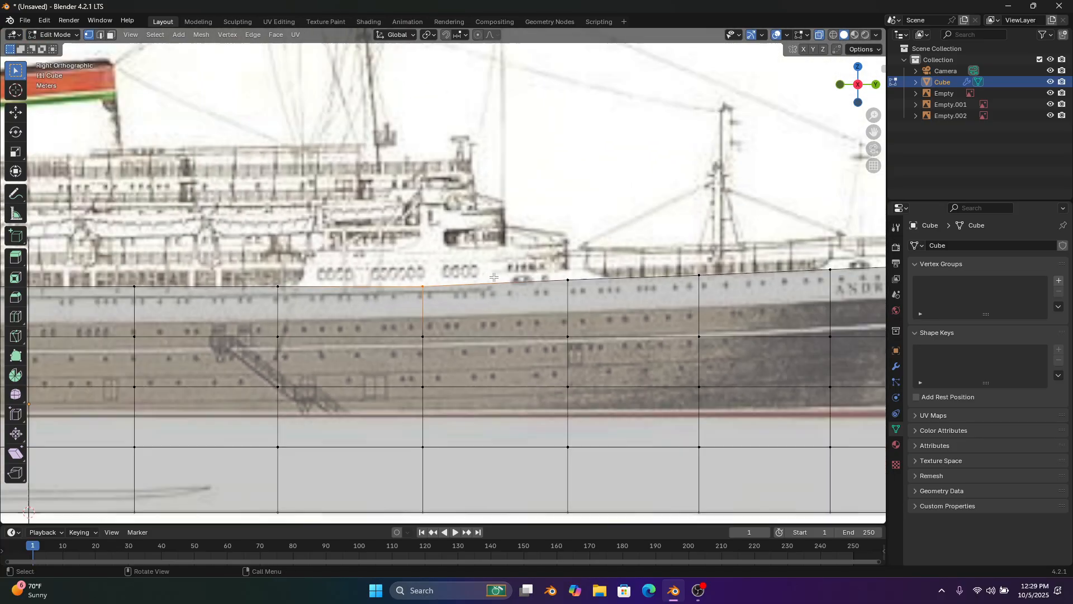
scroll(563, 230, "down", 2)
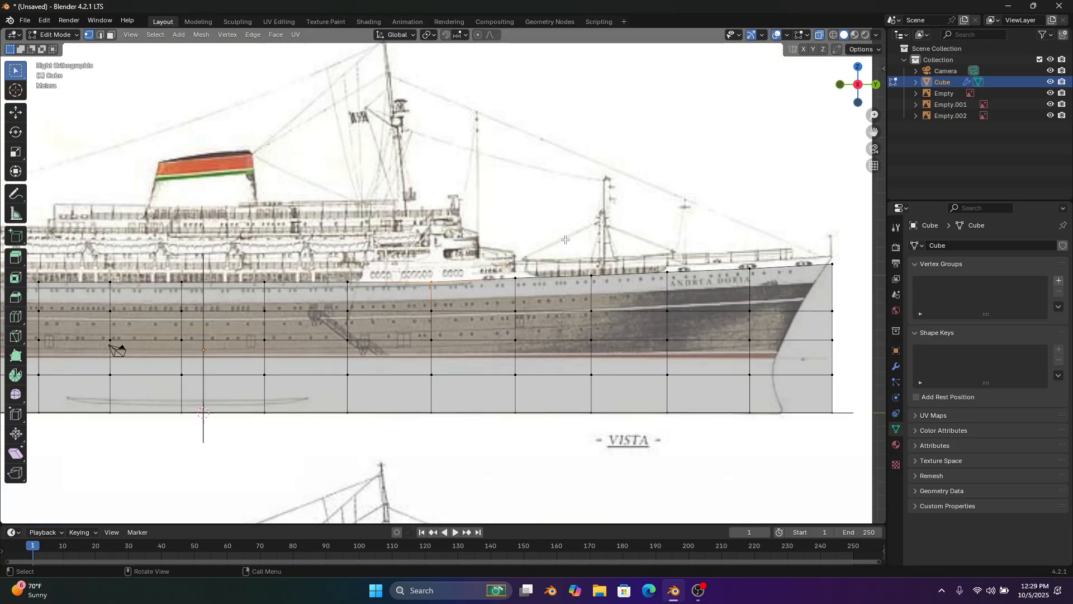
middle_click_drag(563, 238, 215, 226, "shift")
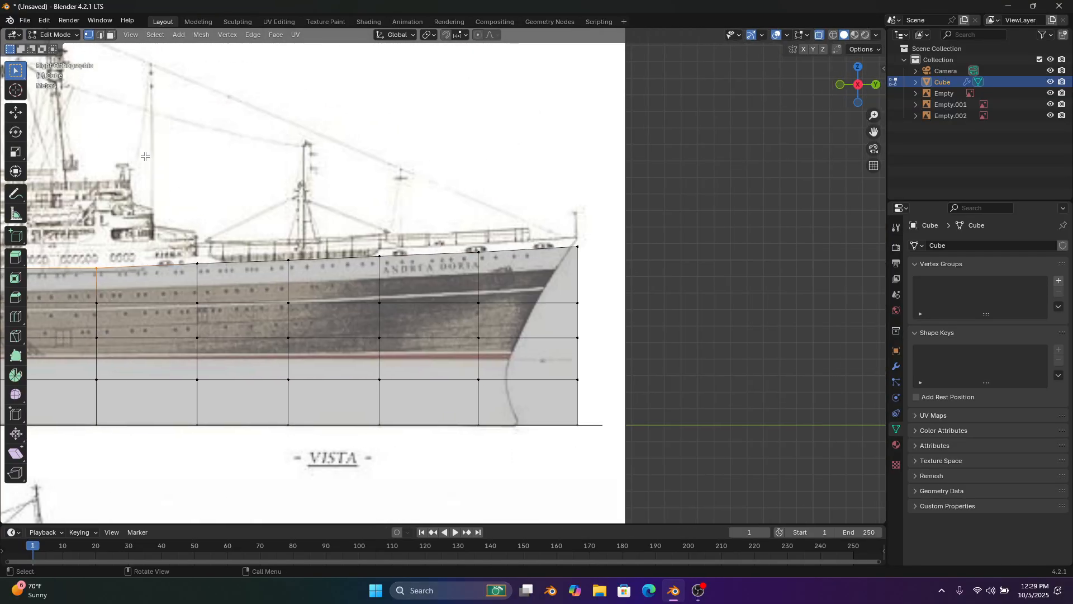
scroll(232, 160, "up", 1)
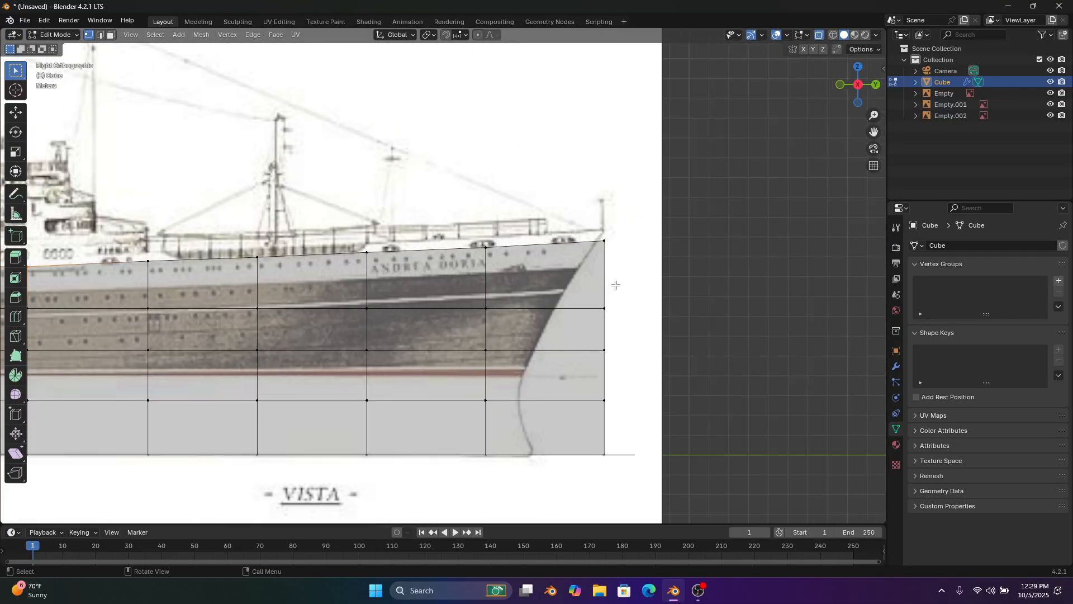
left_click_drag(616, 285, 576, 317)
key("g")
key("y")
right_click(499, 310)
scroll(500, 310, "down", 2)
Undo the vertical moves of the forward hull's top vertices
key("ctrl+z")
key("ctrl+z")
key("ctrl+z")
key("ctrl+z")
key("ctrl+z")
key("ctrl+z")
key("ctrl+z")
key("ctrl+z")
key("ctrl+z")
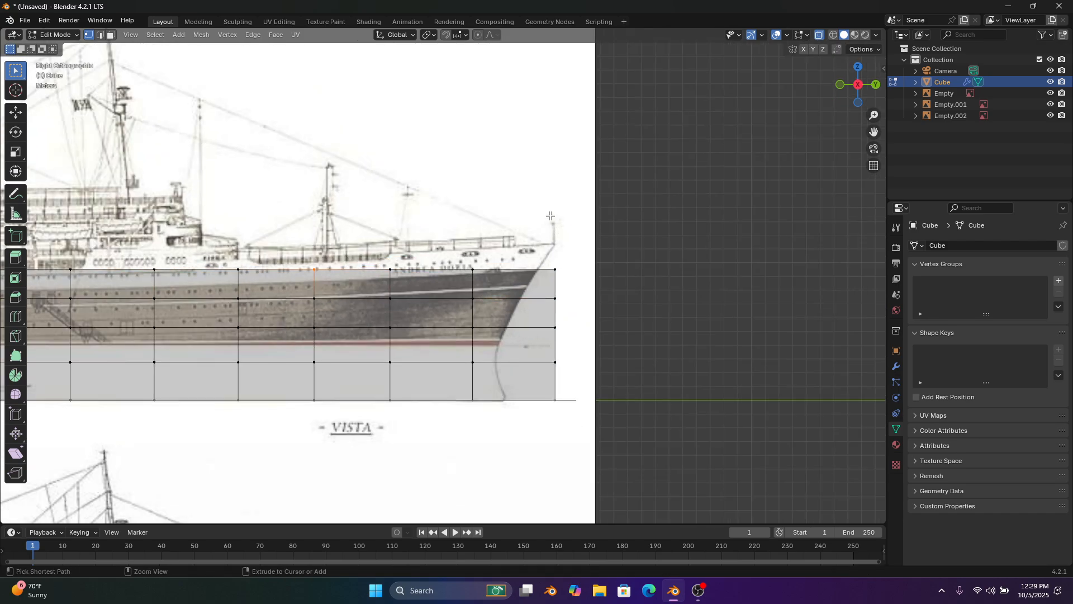
Step back through the undo history past the hull's loop cuts and redo them to restore the full grid
key("ctrl+z")
key("ctrl+z")
scroll(531, 214, "down", 5)
key("ctrl+z")
middle_click_drag(384, 226, 687, 200, "shift")
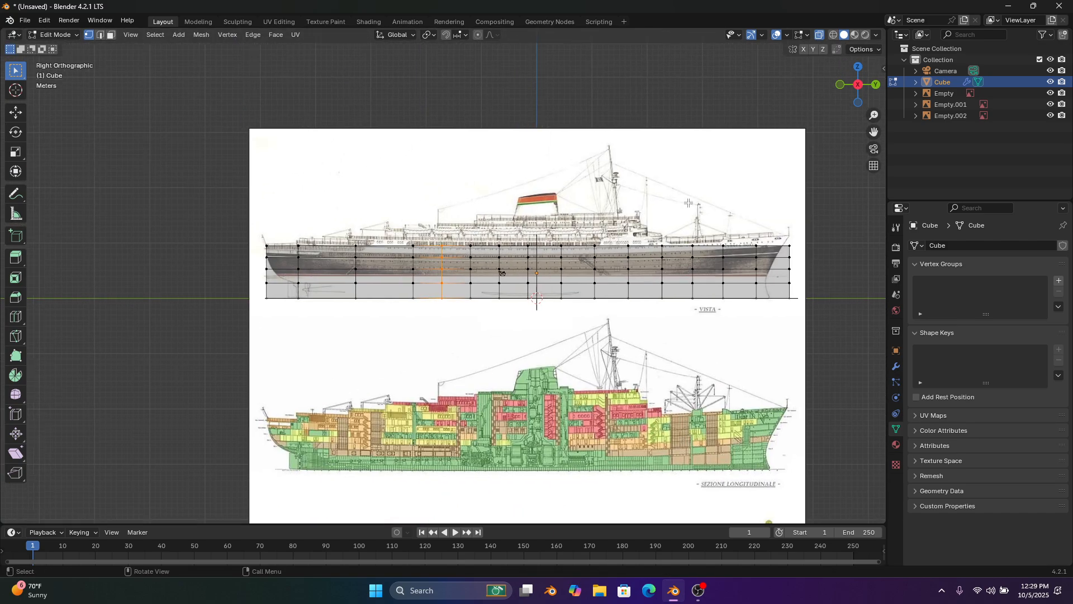
key("ctrl+z")
key("ctrl+z")
key("ctrl+z")
key("ctrl+shift+z")
key("ctrl+shift+z")
key("ctrl+shift+z")
key("ctrl+shift+z")
key("ctrl+shift+z")
key("ctrl+shift+z")
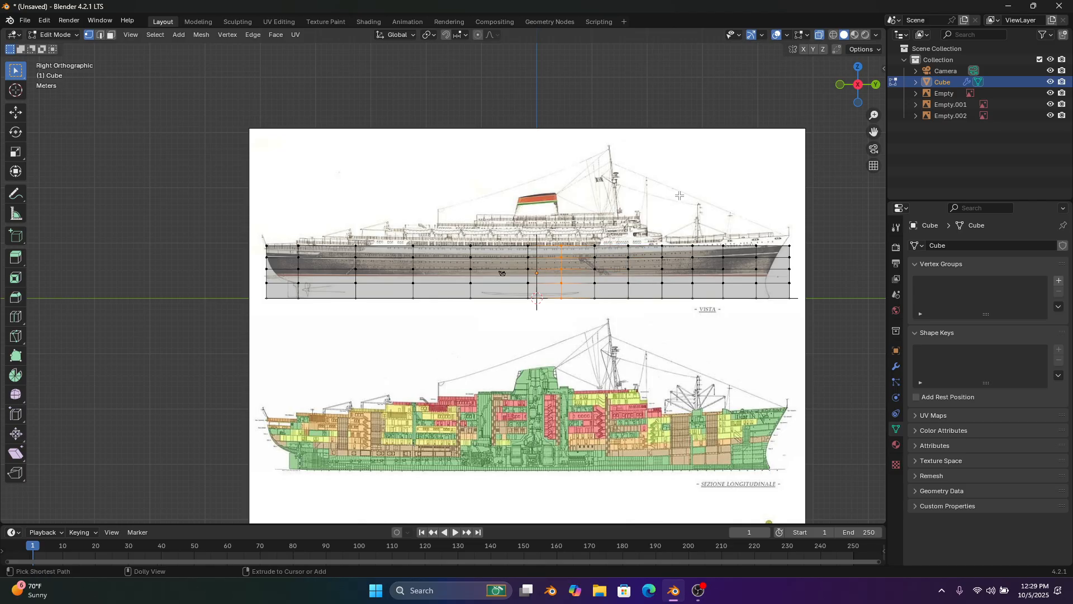
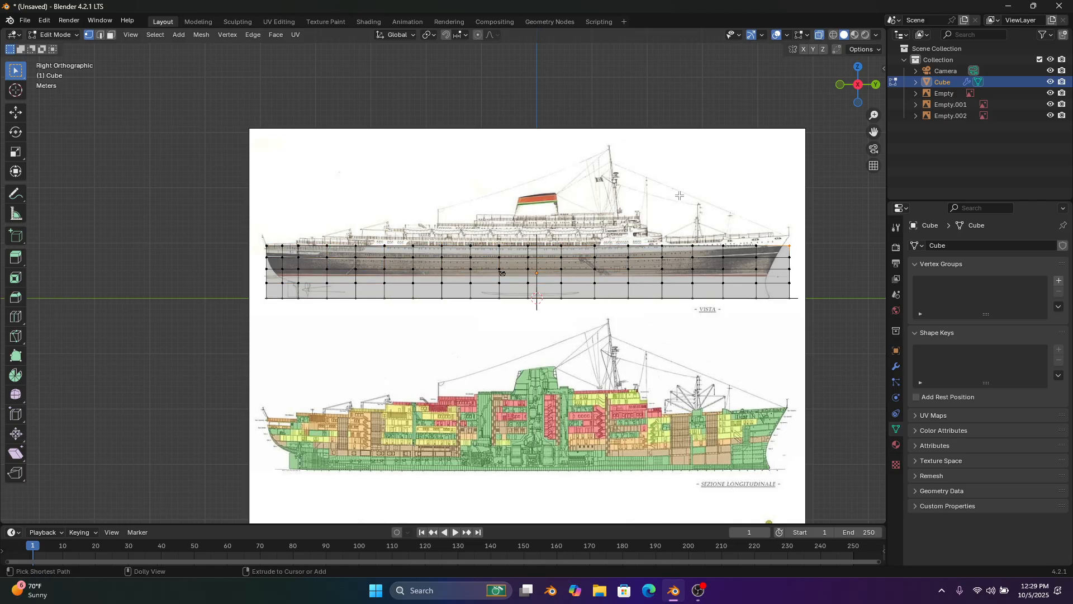
Switch to Object Mode and raise the side-view reference image along Z until the Sezione Longitudinale drawing overlays the hull block
middle_click_drag(794, 194, 671, 215, "shift")
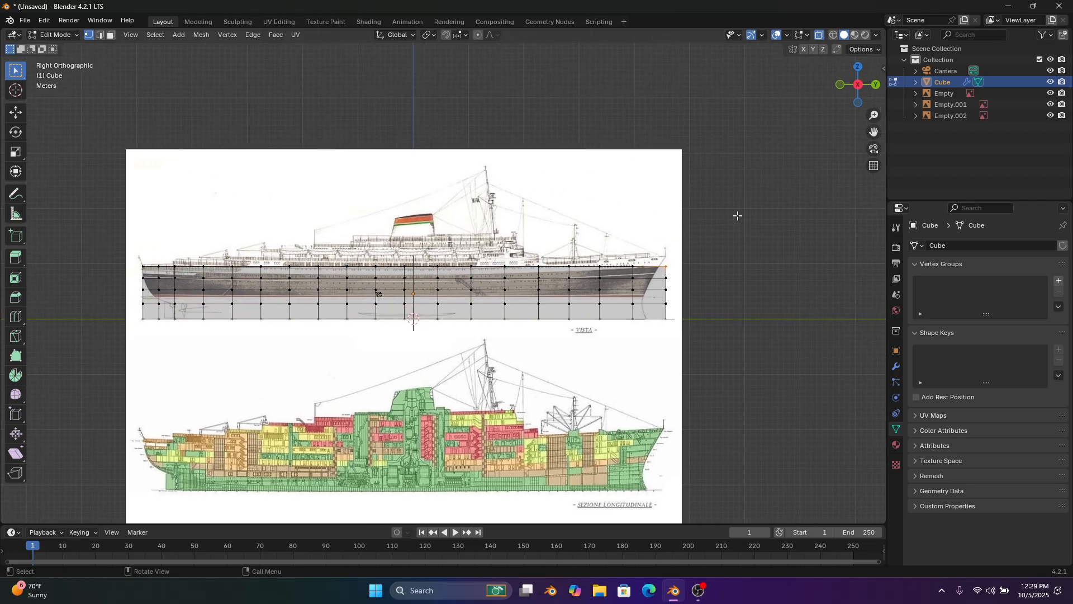
left_click(59, 35)
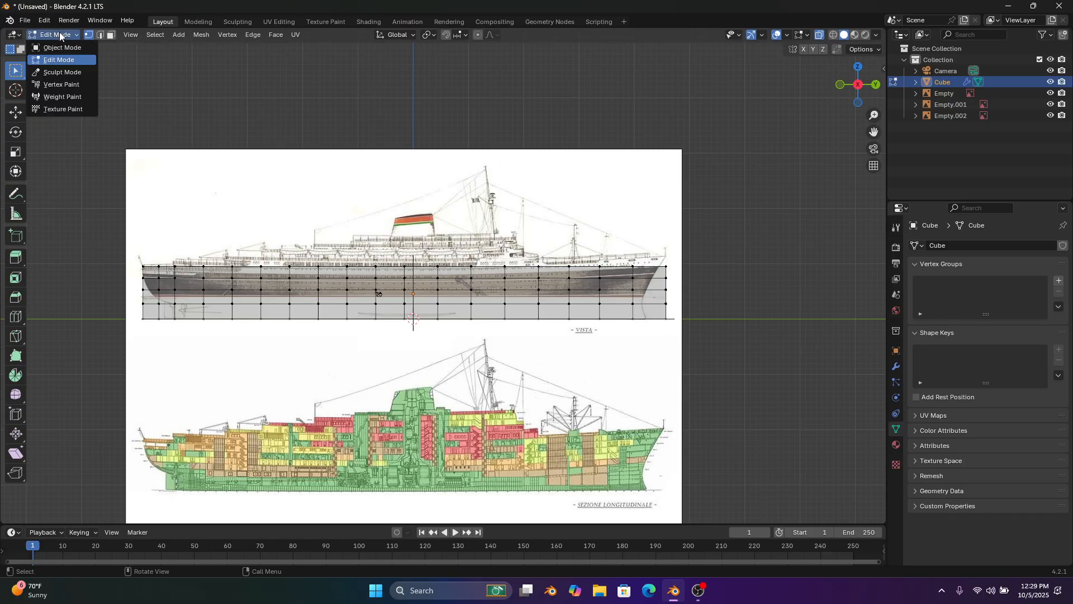
scroll(429, 177, "up", 1)
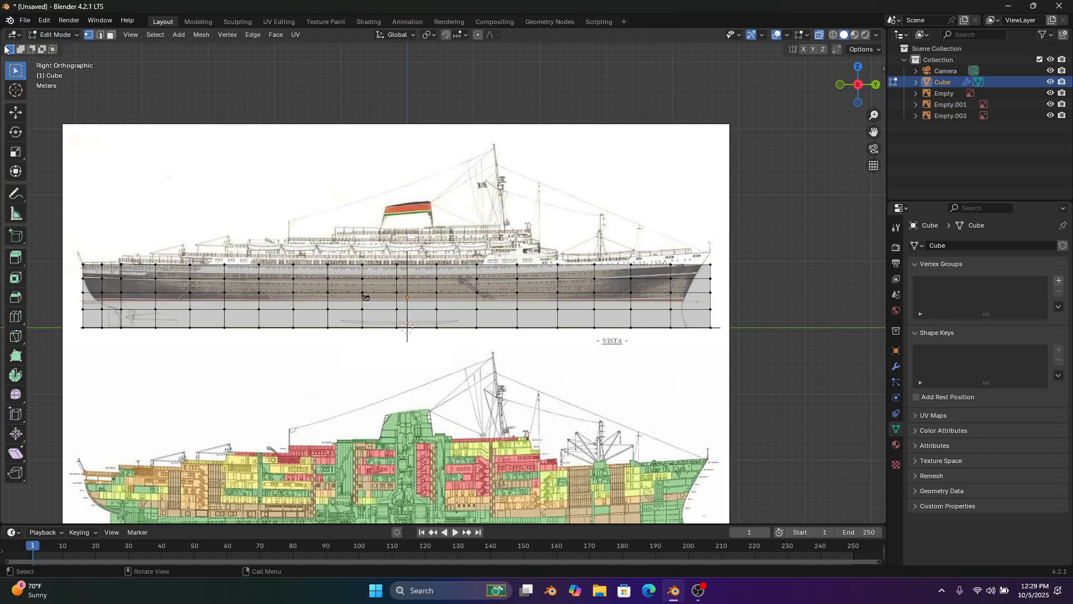
left_click(40, 37)
left_click(59, 49)
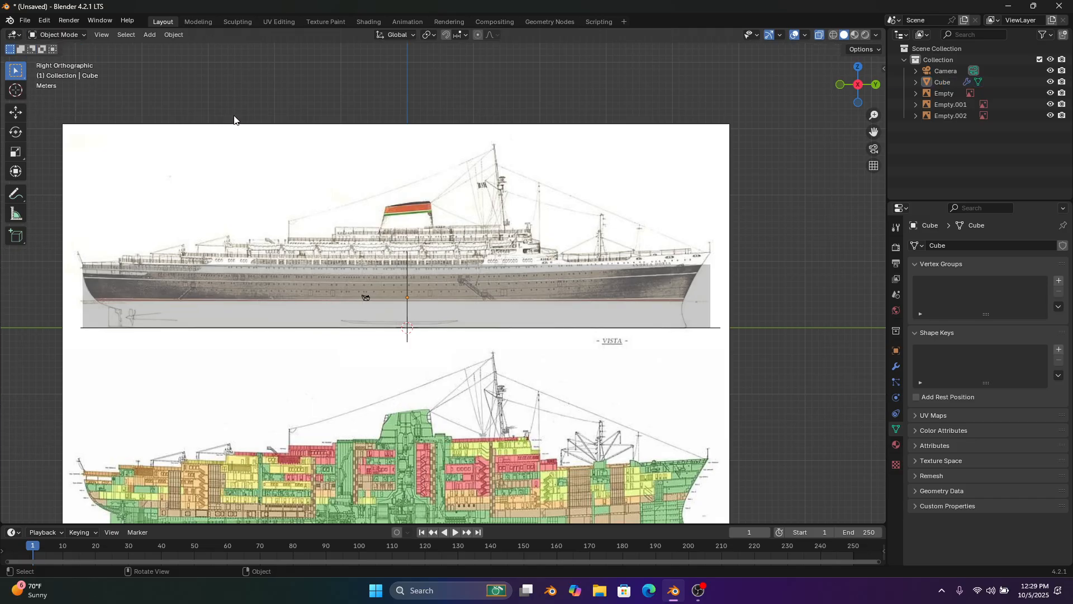
middle_click_drag(220, 113, 250, 22)
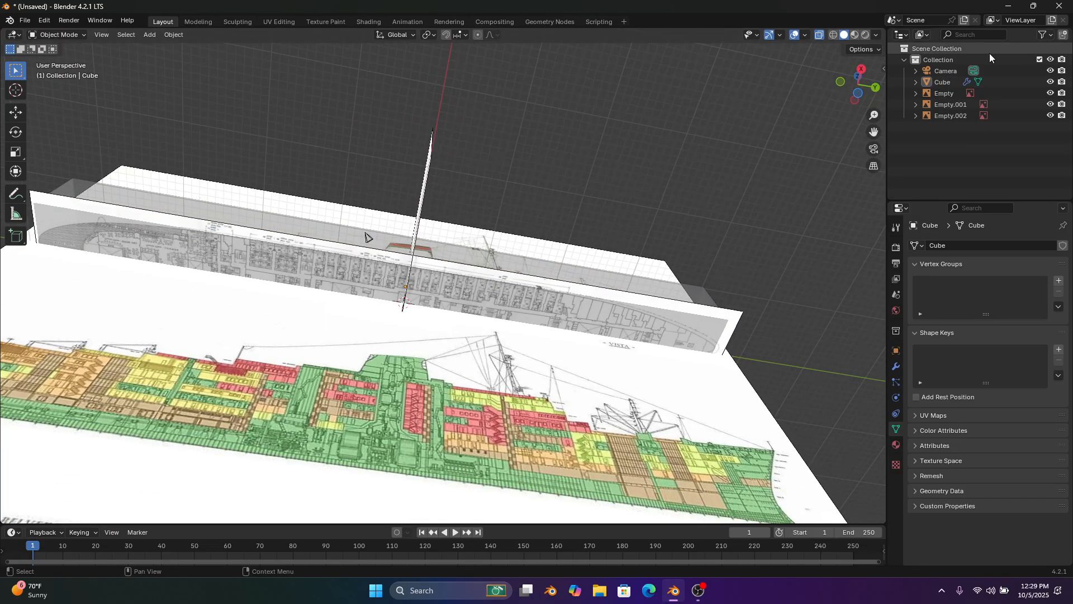
left_click(861, 71)
left_click(539, 177)
key("g")
key("z")
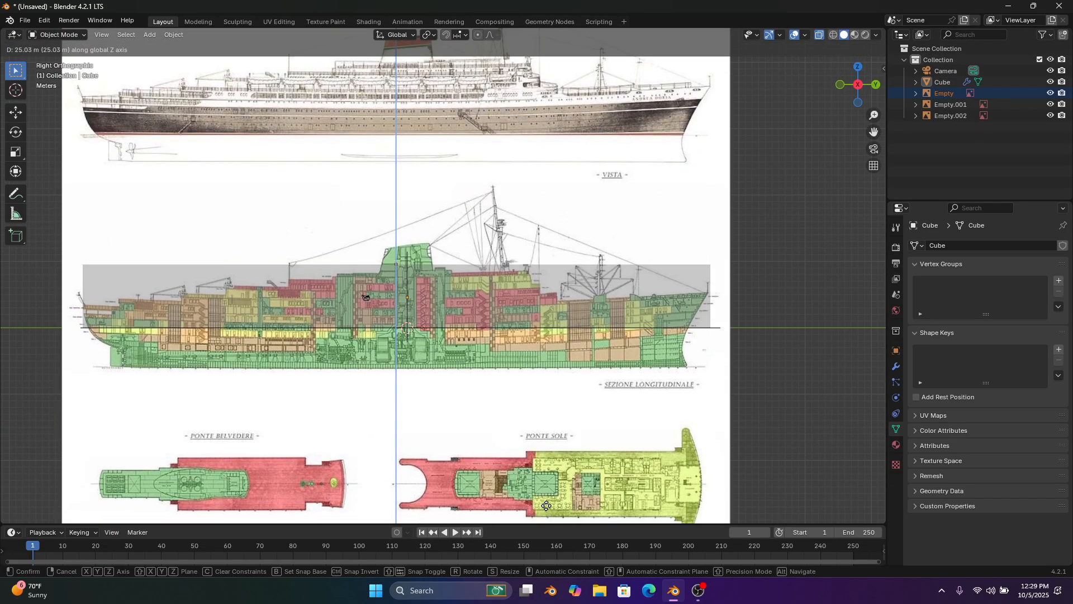
left_click(534, 467)
Nudge the reference image along Z to line up the section's keel with the hull block's bottom edge
scroll(680, 490, "up", 3)
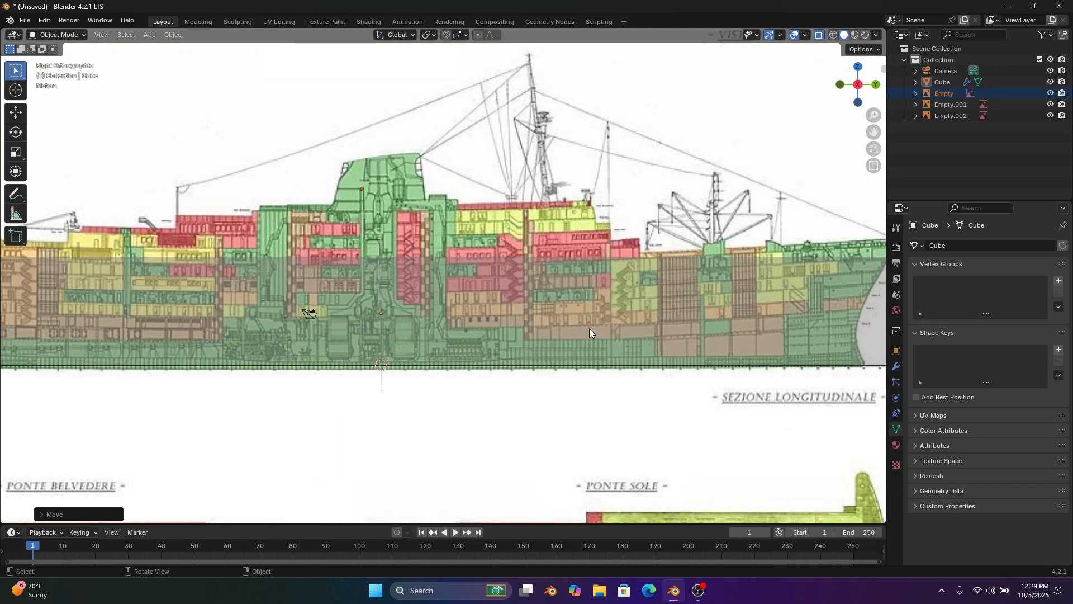
scroll(586, 315, "up", 3)
key("g")
key("z")
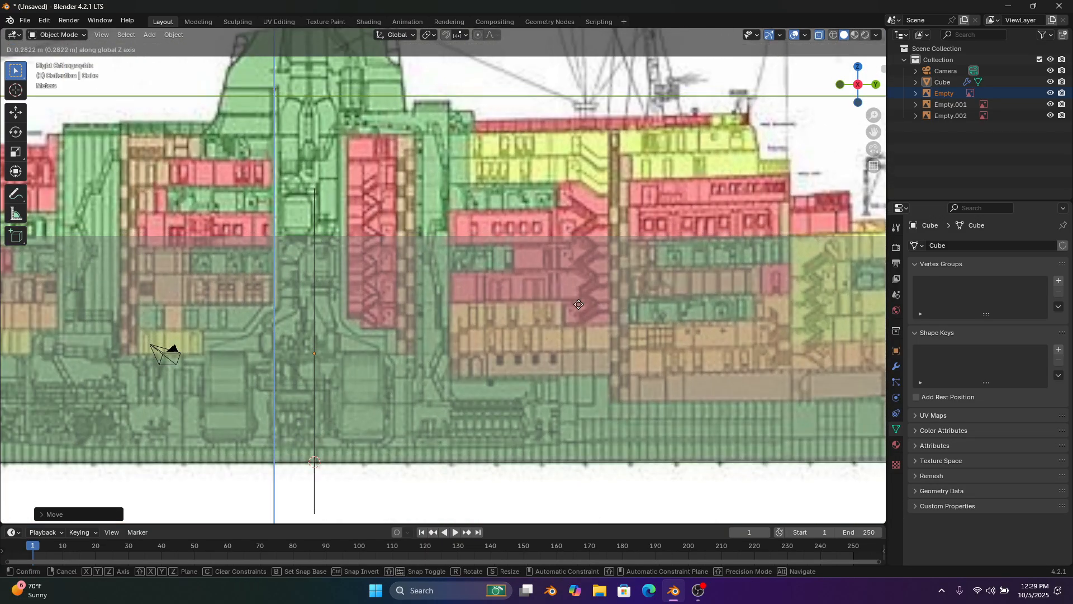
middle_click_drag(579, 304, 578, 306)
left_click(578, 307)
Put the hull block in Edit Mode and raise its top bow corner along Z towards the section drawing's deck line
scroll(572, 377, "down", 3)
left_click(662, 287)
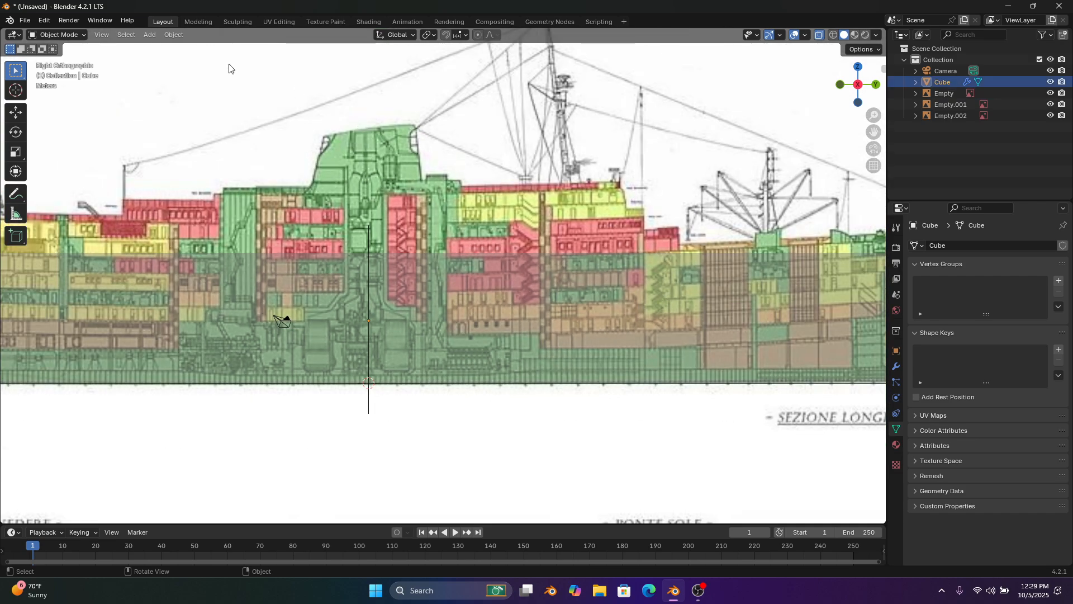
left_click(56, 35)
left_click(77, 57)
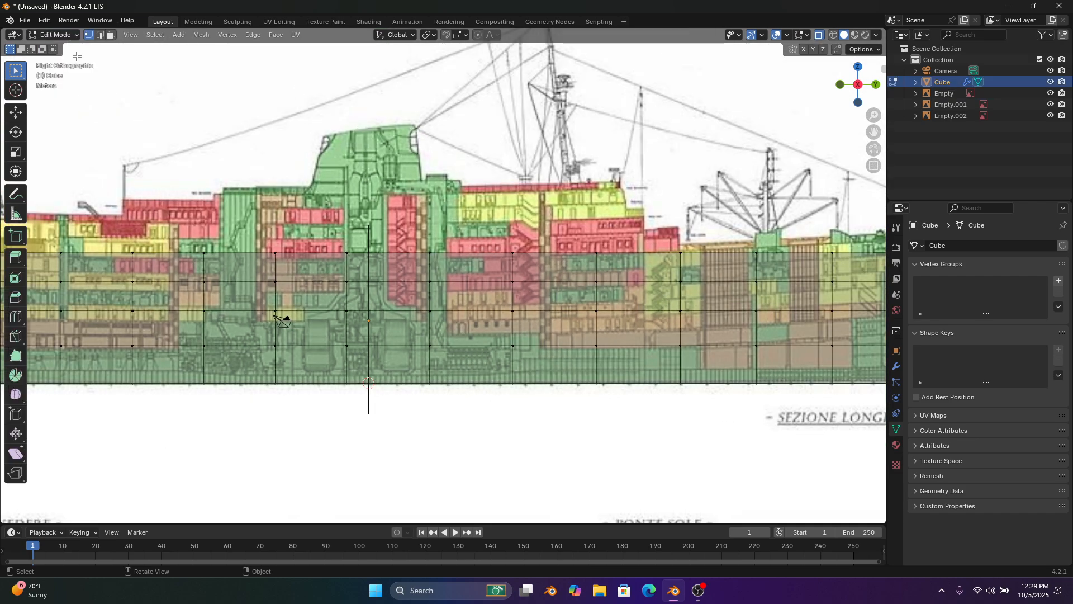
scroll(317, 166, "down", 5)
scroll(599, 230, "up", 6)
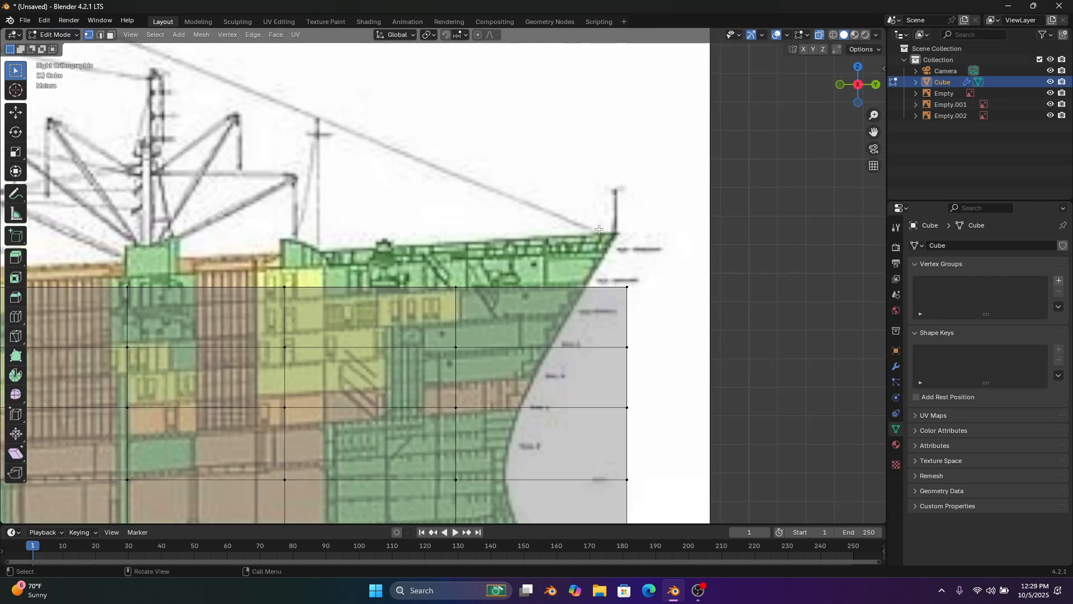
left_click(627, 287)
key("g")
key("z")
left_click(623, 222)
Raise the top vertices one column aft of the bow corner along Z to the deck line
middle_click_drag(624, 222, 0, 196, "shift")
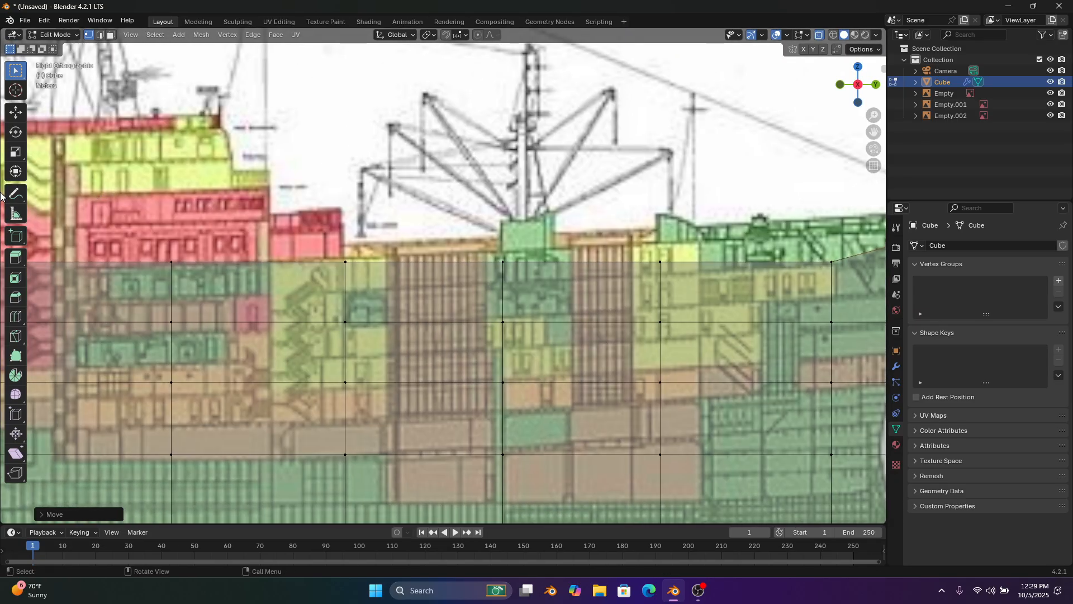
scroll(68, 216, "down", 3)
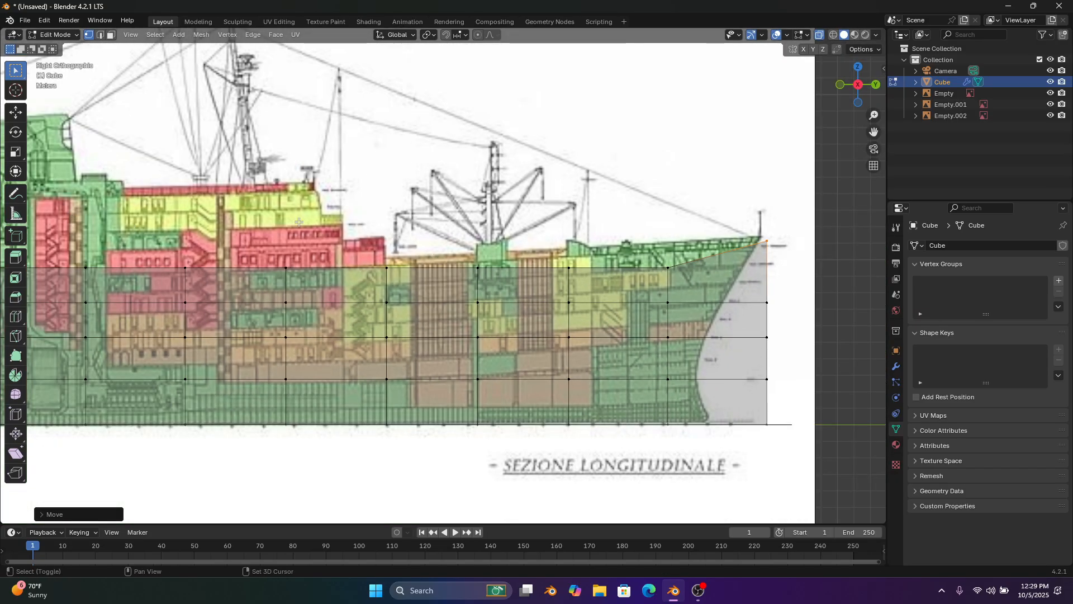
middle_click_drag(357, 206, 279, 253, "shift")
scroll(442, 271, "up", 3)
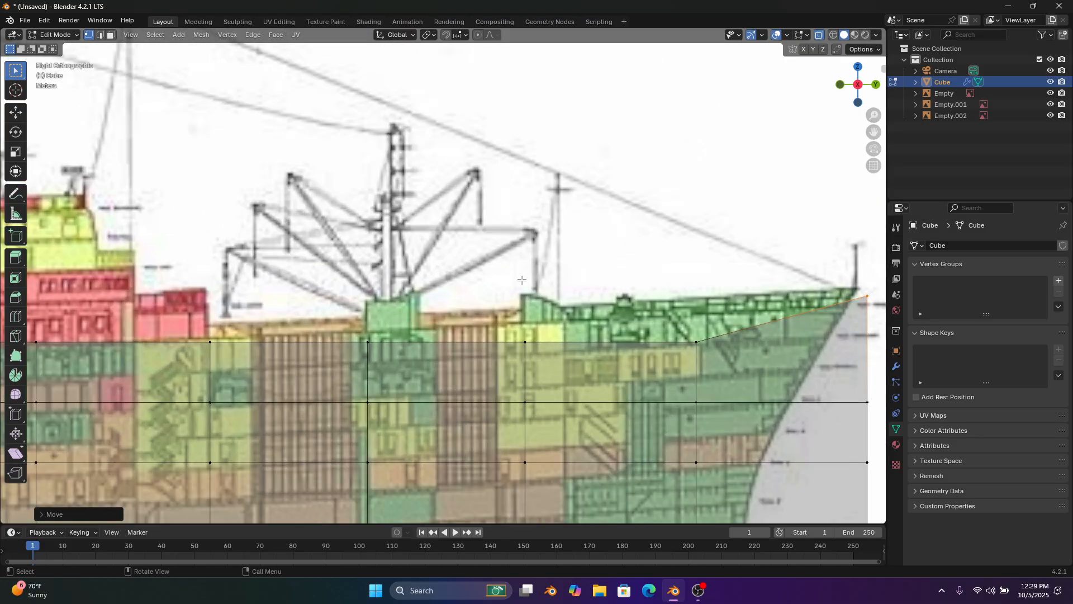
left_click_drag(691, 288, 654, 374)
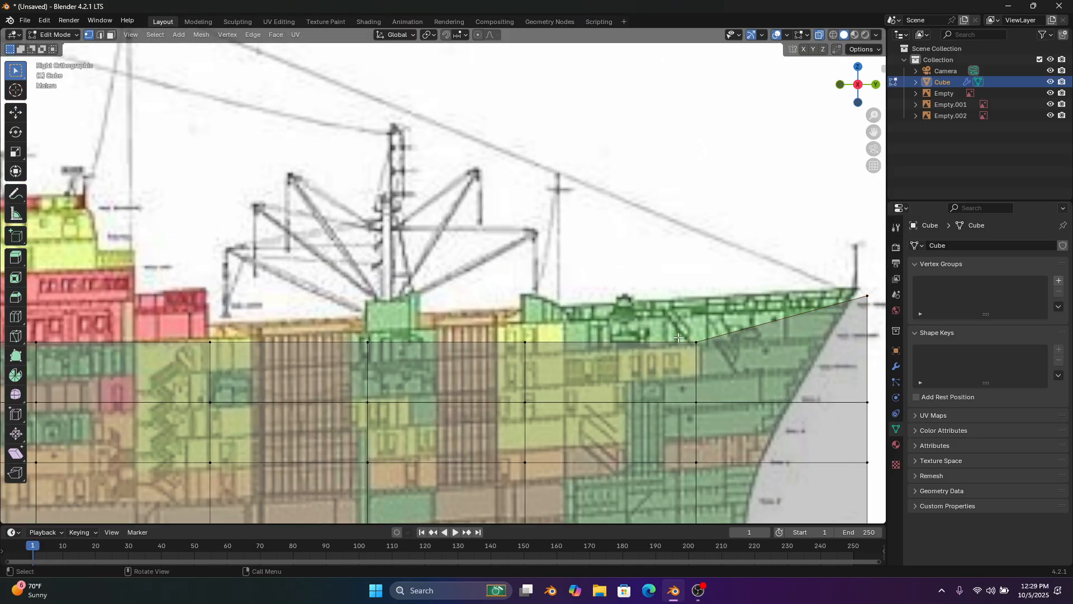
key("g")
key("z")
left_click(657, 334)
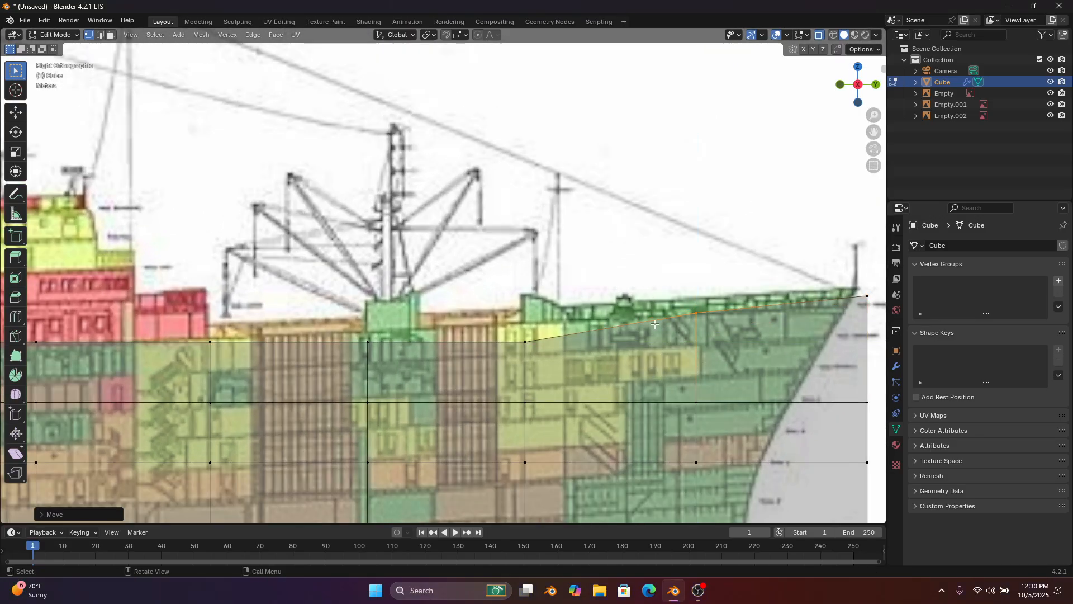
Lower the top vertices at the bow corner about 0.3 m along Z to smooth the deck line
middle_click_drag(857, 283, 720, 254, "shift")
left_click_drag(768, 243, 716, 292)
key("g")
key("z")
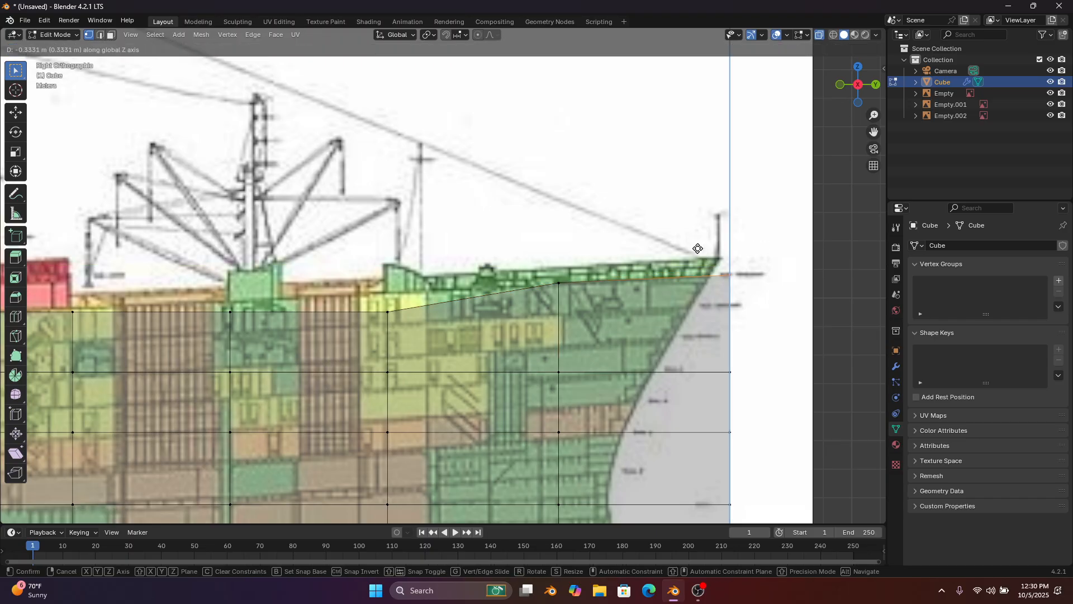
left_click(699, 247)
Raise the top vertices two columns aft of the bow corner along Z to follow the rising deck
left_click_drag(510, 252, 443, 302)
left_click_drag(381, 321, 380, 323)
key("g")
middle_click_drag(380, 321, 375, 305)
left_click(371, 301)
Raise the top vertices below the forward cargo mast along Z to the deck line
middle_click_drag(274, 294, 449, 276, "shift")
left_click(405, 293)
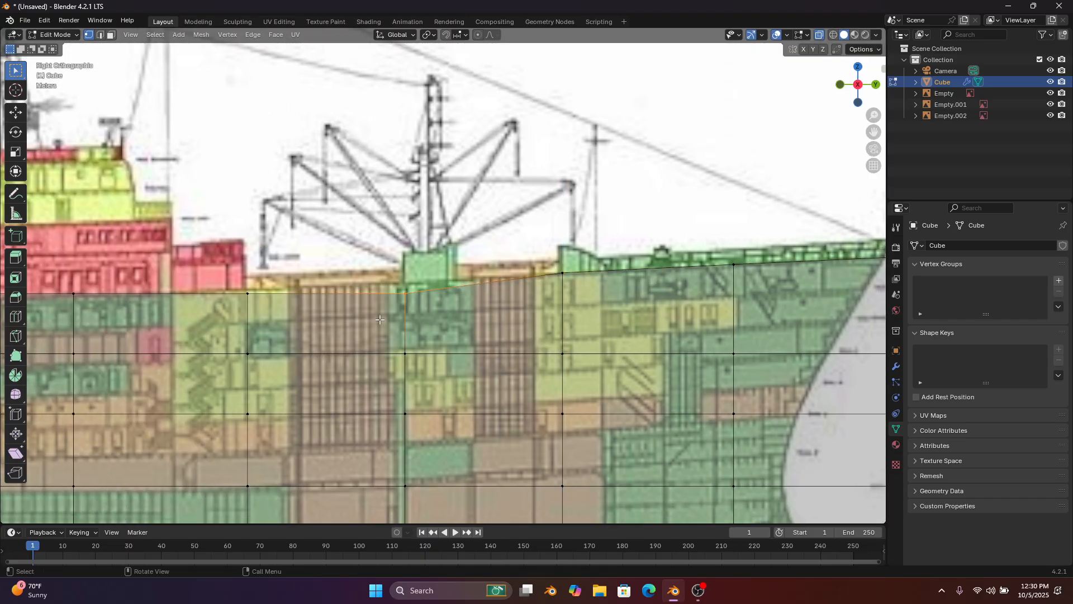
key("g")
key("z")
left_click(375, 304)
Raise the top vertices at the forward end of the red superstructure slightly along Z to meet the deck line
middle_click_drag(278, 302, 448, 282, "shift")
left_click_drag(448, 249, 369, 294)
key("g")
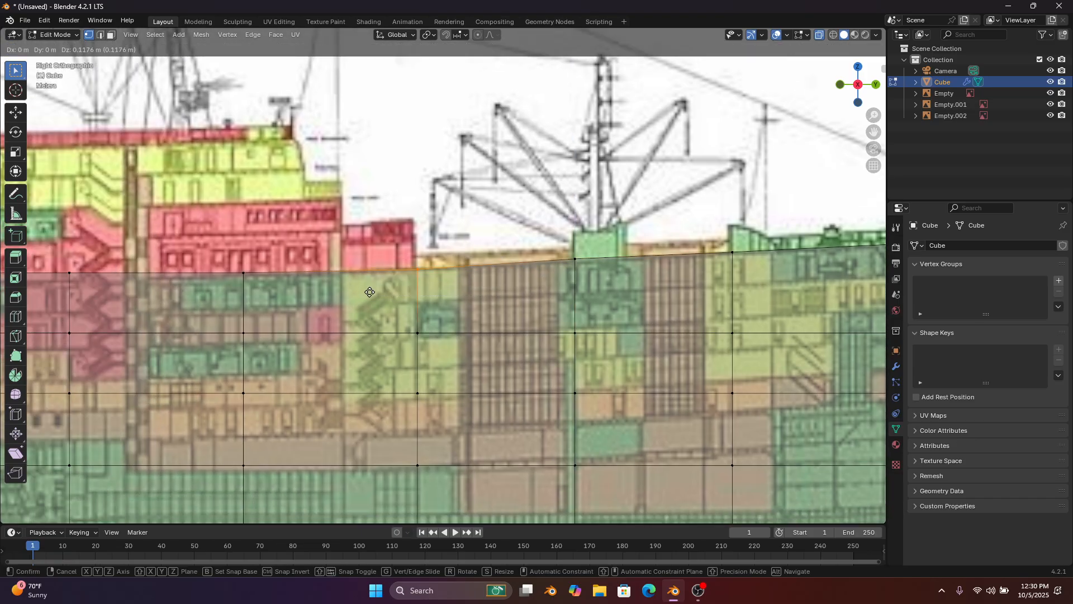
left_click(370, 290)
Lower the top vertices midway under the forward superstructure along Z, and those one column further forward about 0.06 m
middle_click_drag(295, 221, 664, 199, "shift")
left_click_drag(454, 246, 417, 281)
key("g")
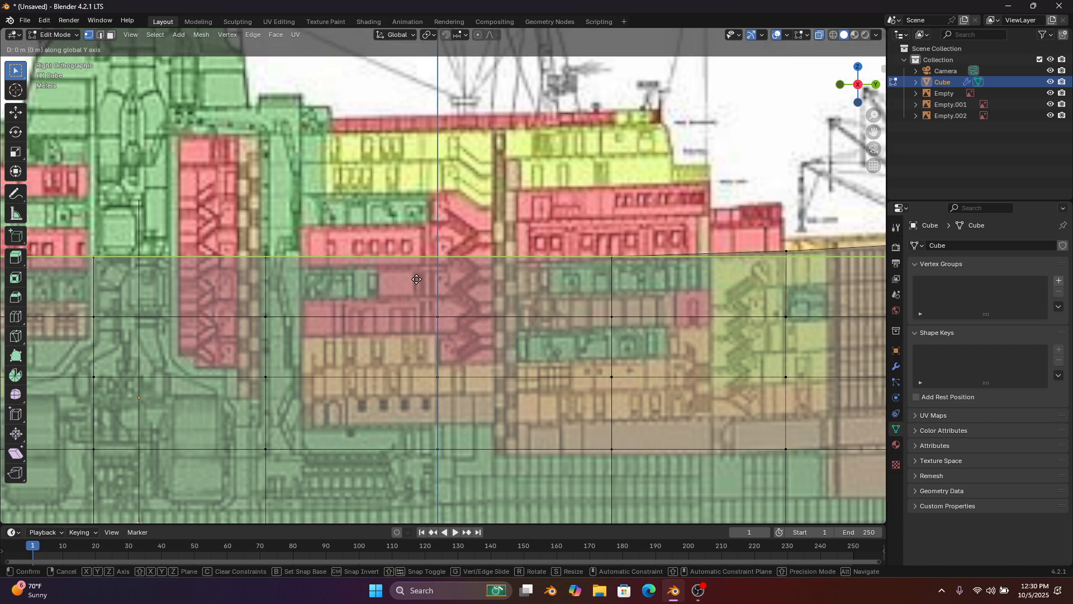
key("z")
left_click(417, 285)
left_click_drag(641, 240, 580, 278)
key("g")
key("z")
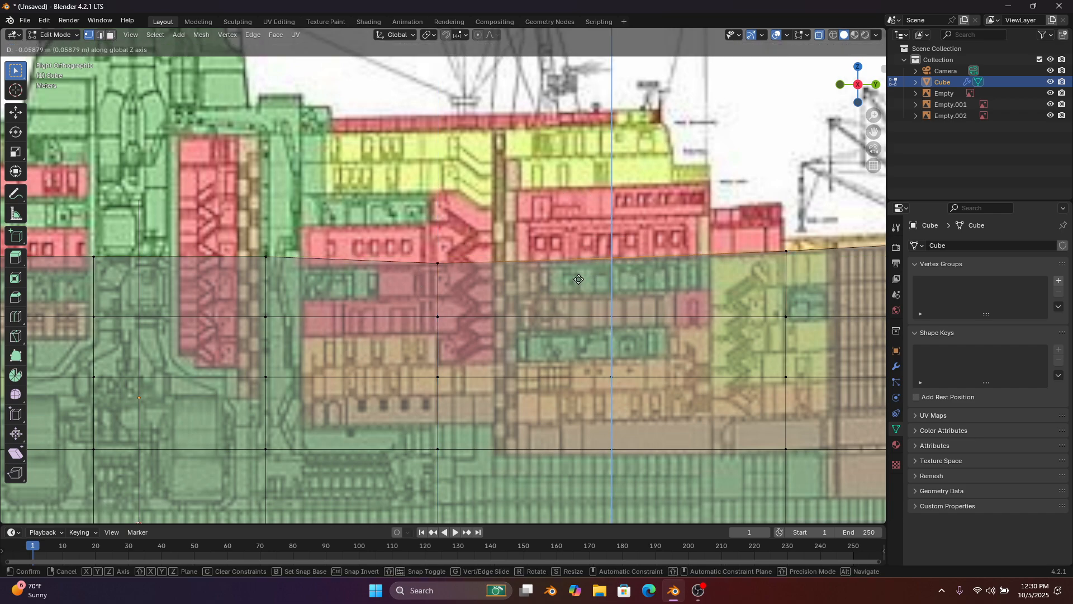
left_click(578, 280)
Lower the top vertices just forward of the funnel along Z to the deck line
middle_click_drag(485, 261, 604, 271, "shift")
left_click_drag(407, 249, 370, 286)
key("g")
key("z")
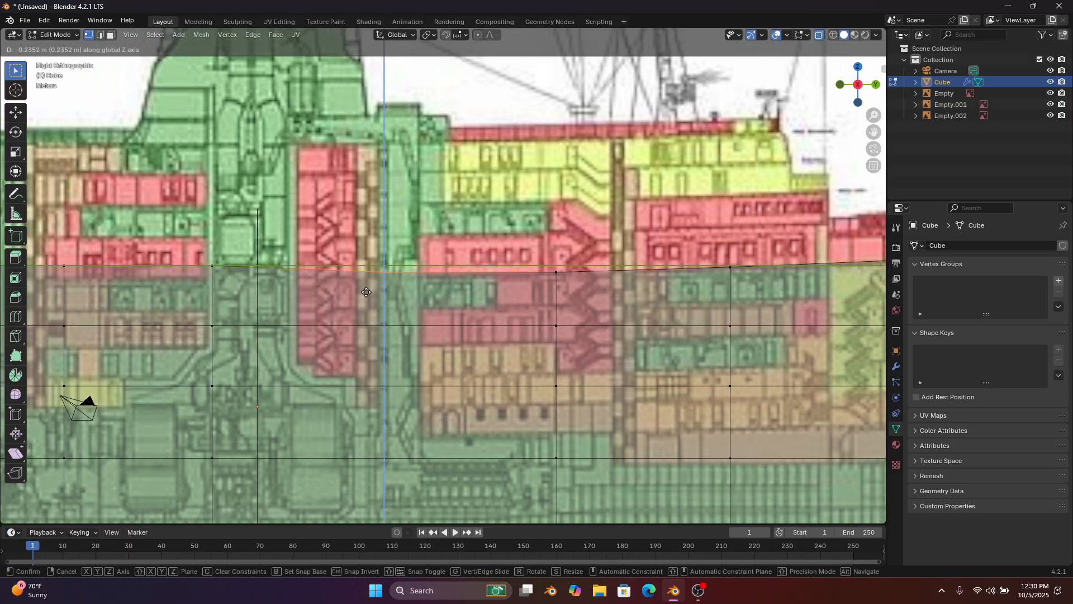
left_click(369, 296)
Lower the top vertices below the funnel and those one column aft along Z to the deck line
middle_click_drag(272, 266, 638, 274, "shift")
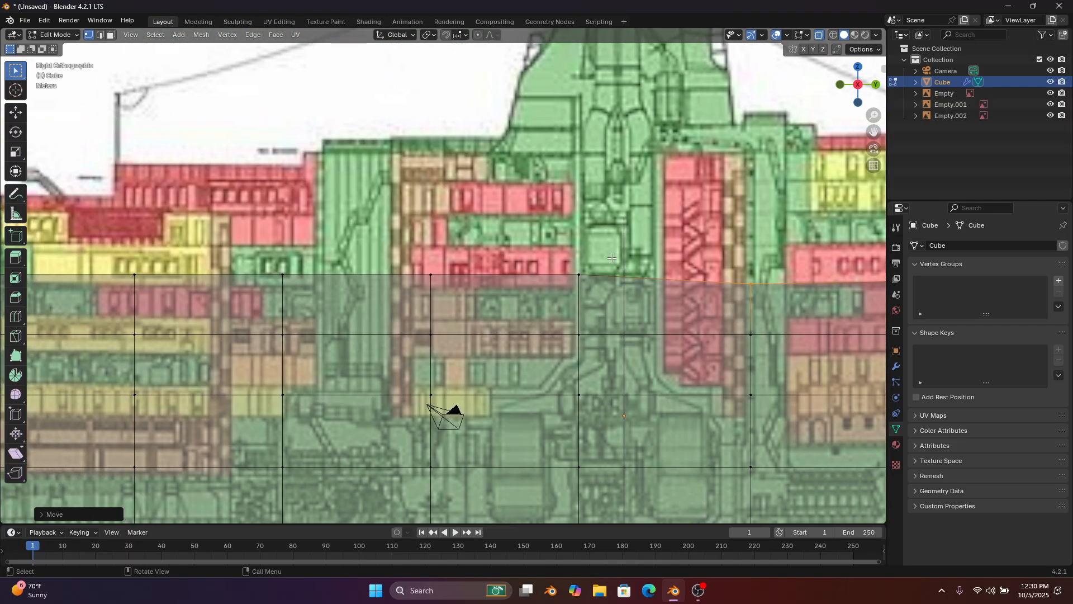
left_click_drag(612, 258, 562, 293)
key("g")
key("z")
left_click(536, 305)
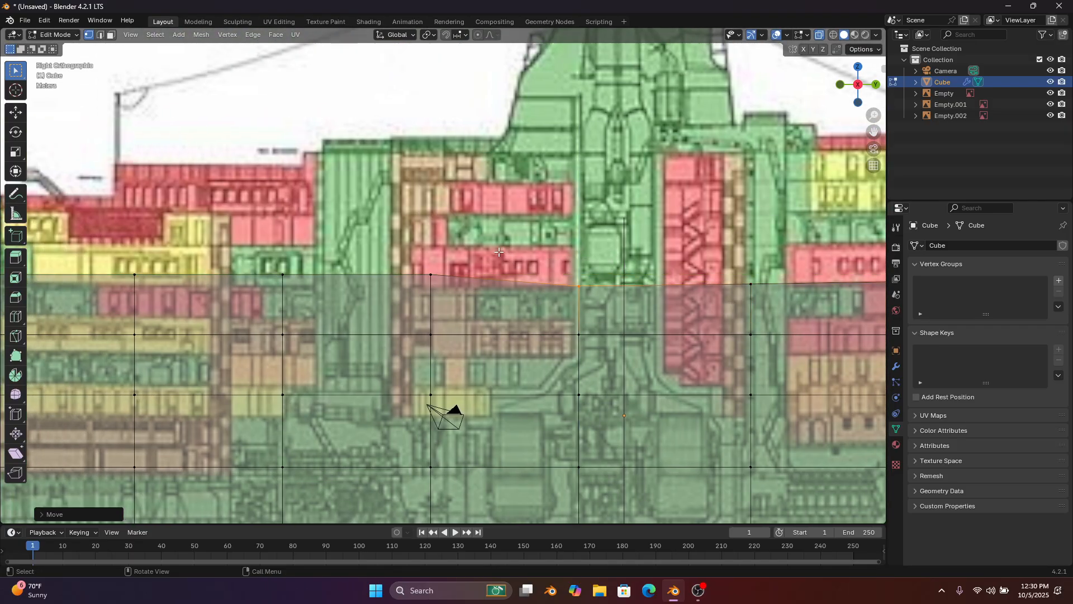
left_click_drag(459, 258, 413, 294)
key("g")
key("z")
left_click(411, 307)
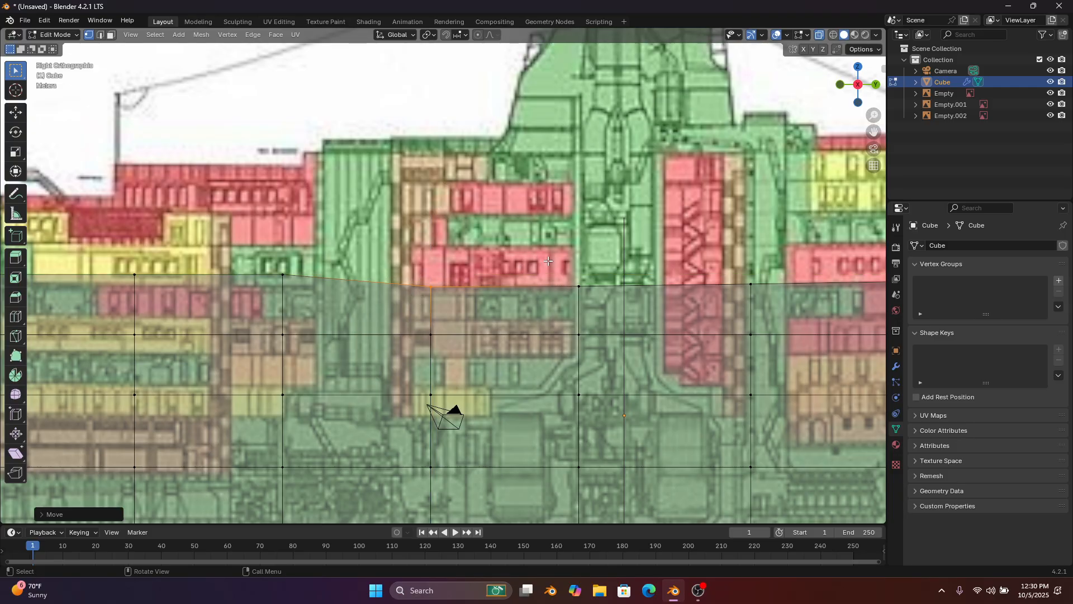
Nudge the top vertices below the funnel down about 0.06 m along Z to even out the hull's top edge
left_click_drag(618, 258, 564, 306)
key("g")
key("y")
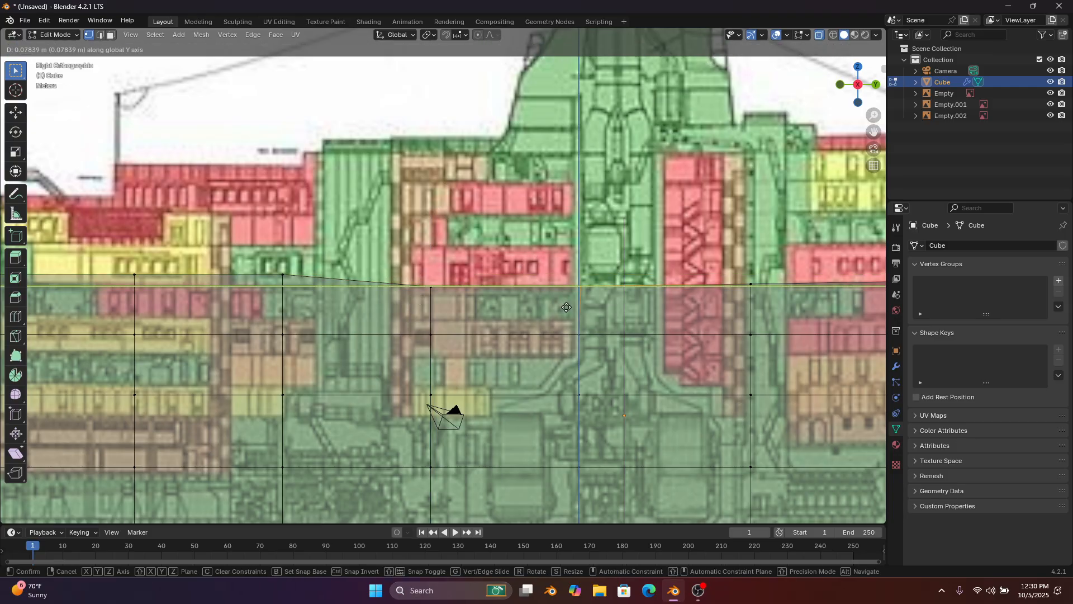
key("z")
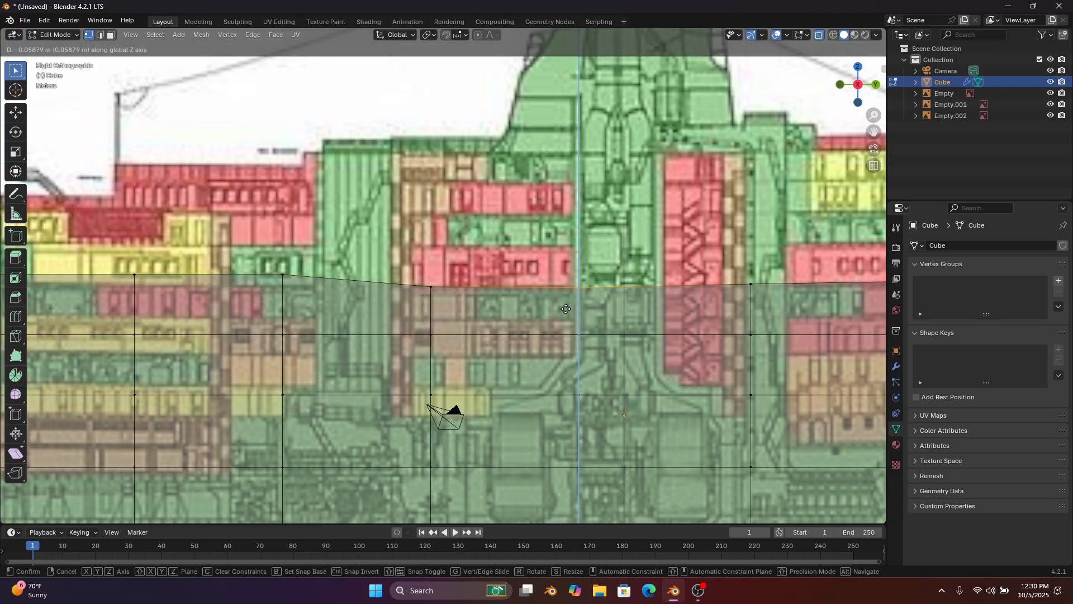
left_click(566, 309)
Lower the top vertices two columns aft of the funnel along Z to the section's deck line
middle_click_drag(386, 280, 610, 297, "shift")
left_click_drag(548, 265, 464, 314)
key("g")
key("z")
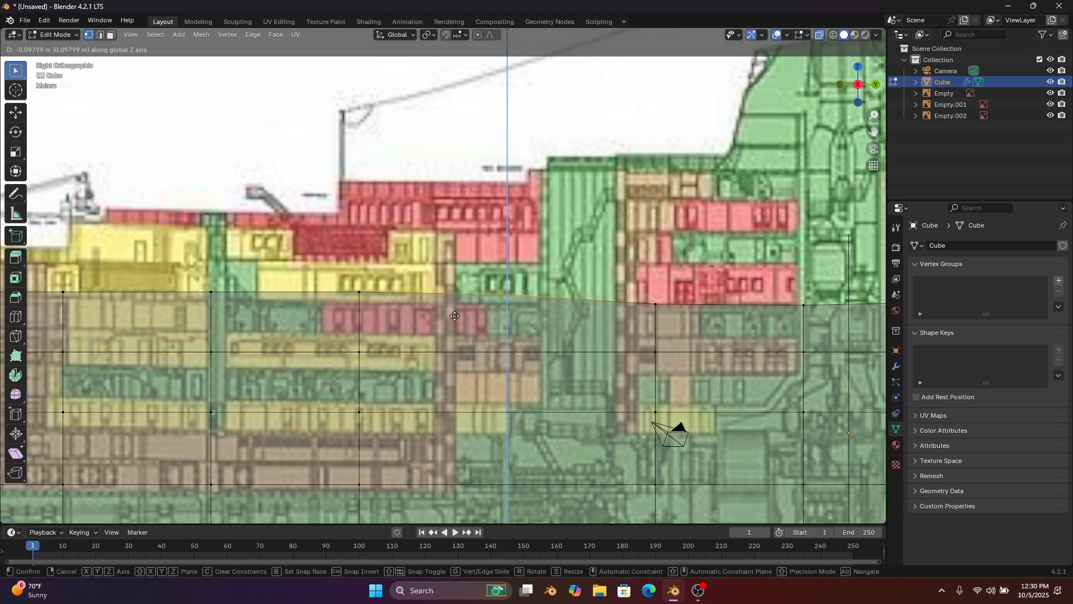
left_click(452, 325)
Lower the top vertices below the dark red deckhouse about 0.43 m along Z
middle_click_drag(401, 280, 511, 257, "shift")
left_click_drag(506, 246, 423, 298)
key("g")
key("z")
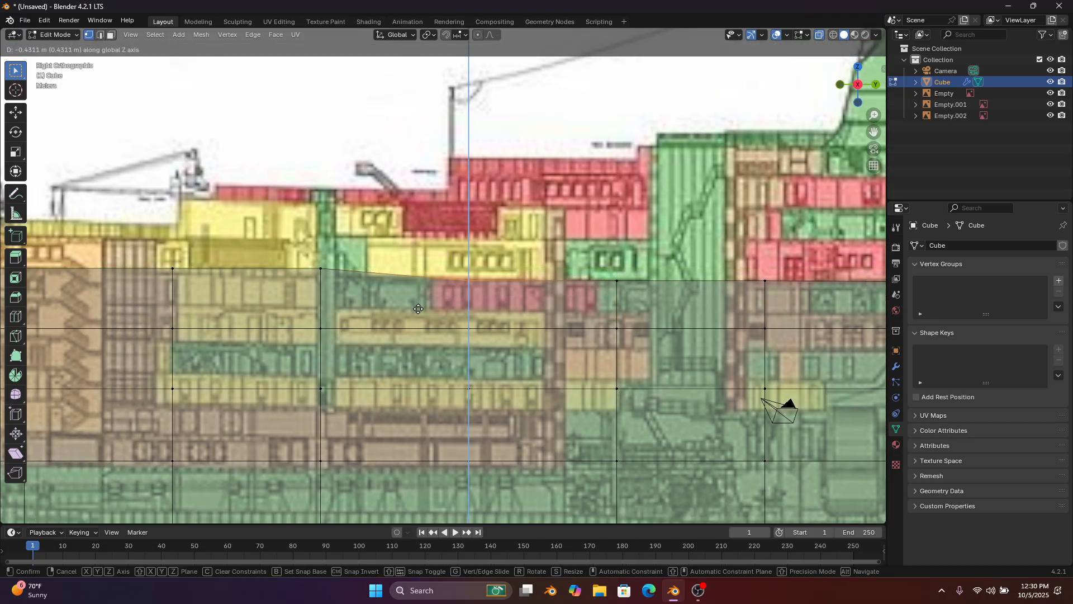
left_click(418, 308)
Lower the top vertices at the narrow green vertical trunk along Z to continue the deck line aft
scroll(399, 296, "up", 3)
middle_click_drag(404, 283, 591, 246, "shift")
left_click_drag(503, 184, 396, 252)
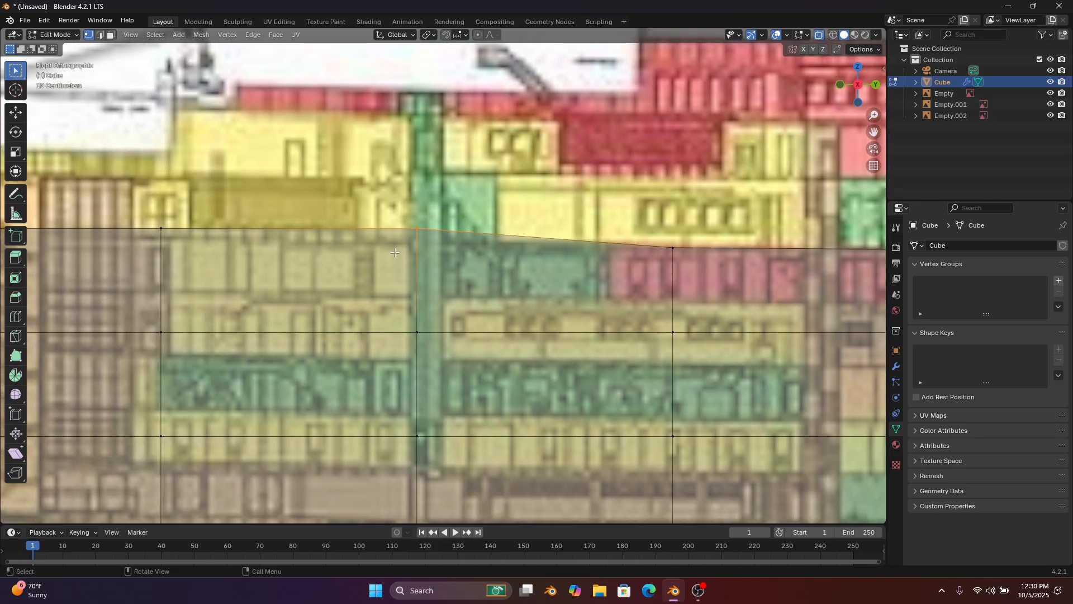
key("g")
key("z")
left_click(397, 269)
Lower the top vertices near the aft end of the yellow deckhouse about 0.2 m along Z
middle_click_drag(217, 195, 629, 240, "shift")
left_click_drag(629, 240, 535, 307)
key("g")
key("z")
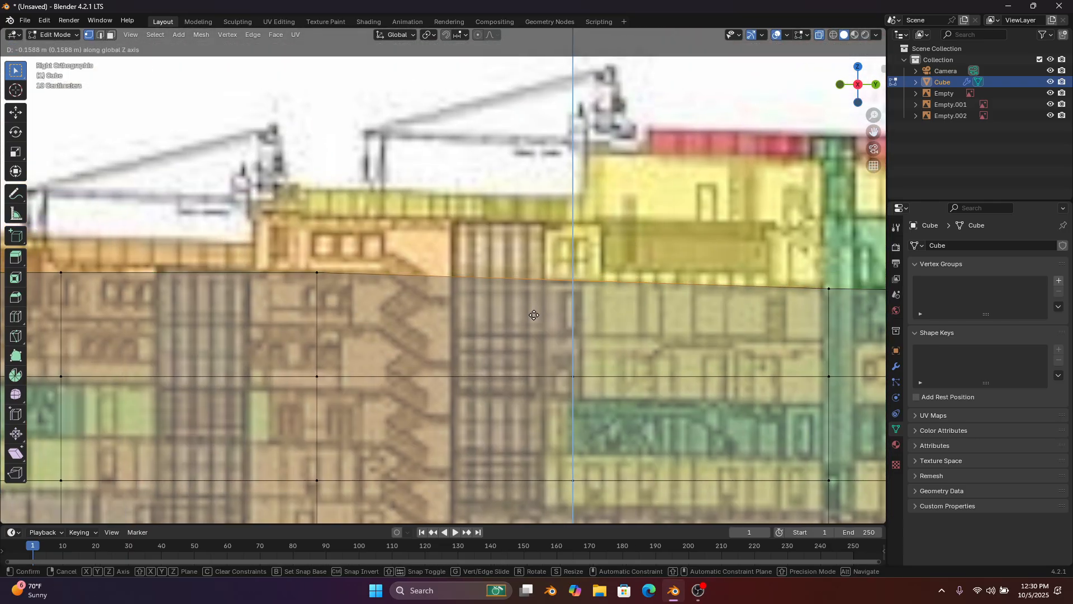
left_click(535, 316)
Move the top vertices above the aft zigzag staircase slightly along Z to fit the deck line
middle_click_drag(474, 279, 632, 261, "shift")
left_click_drag(436, 284, 435, 286)
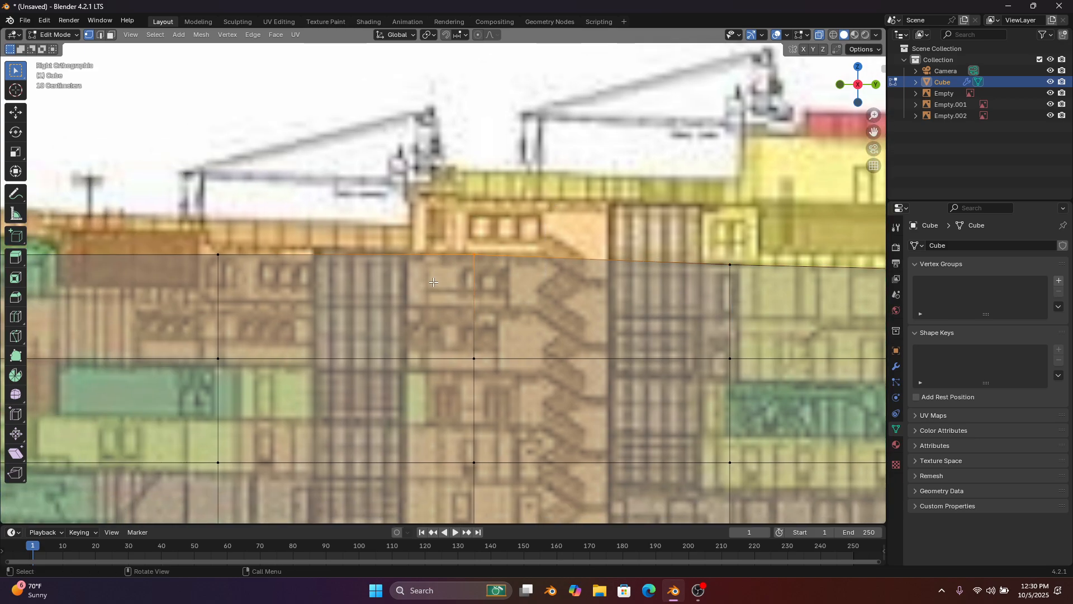
key("g")
key("z")
left_click(416, 283)
Raise the top vertices below the dark orange aft deckhouse along Z, and the next column aft about 0.44 m
middle_click_drag(334, 248, 521, 265, "shift")
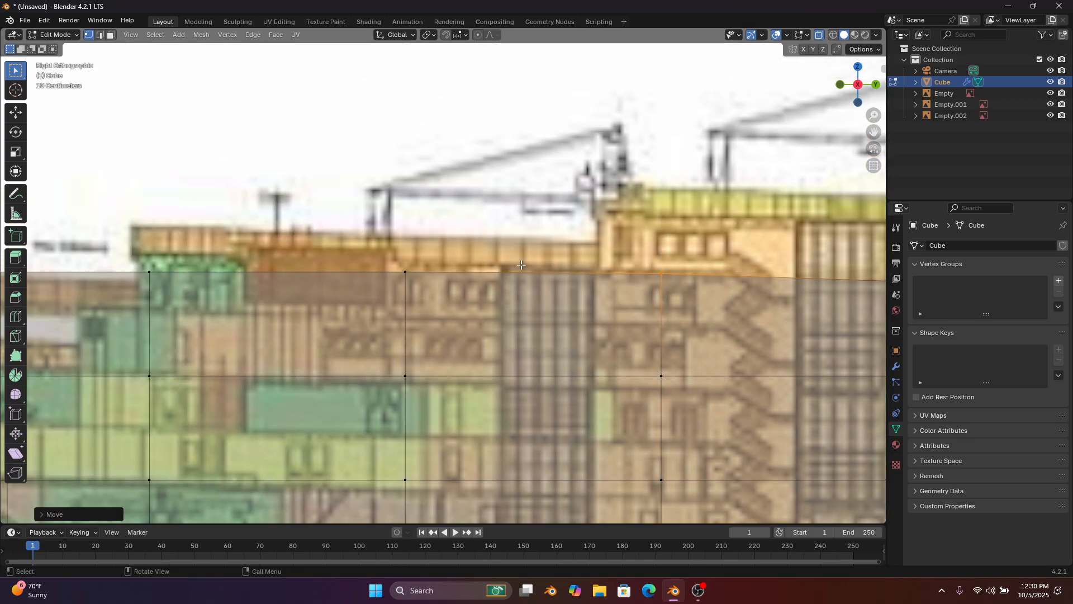
left_click(382, 295)
scroll(427, 295, "down", 3)
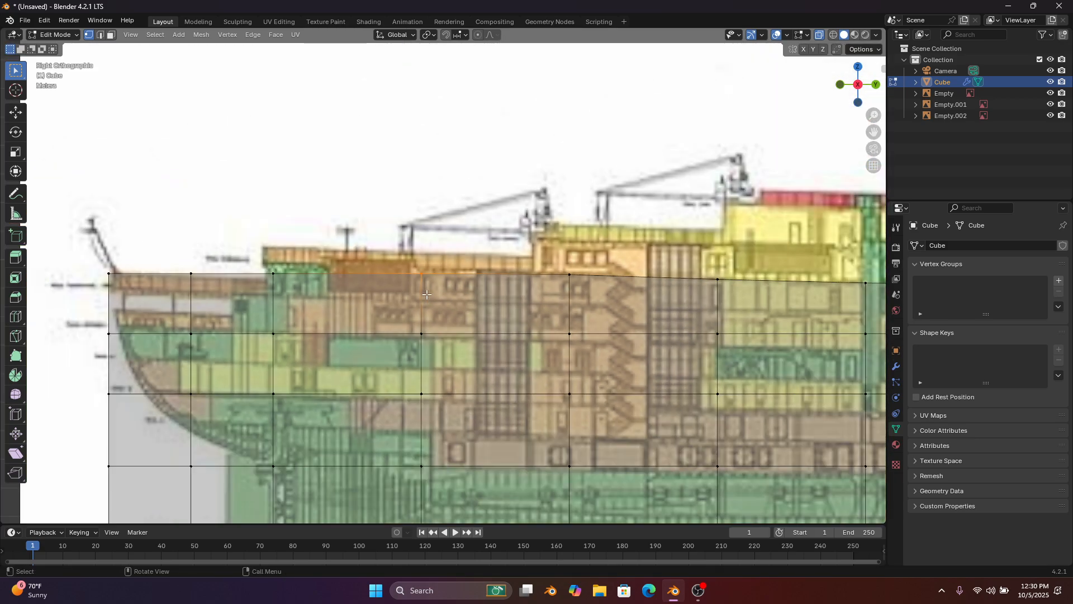
scroll(418, 275, "up", 1)
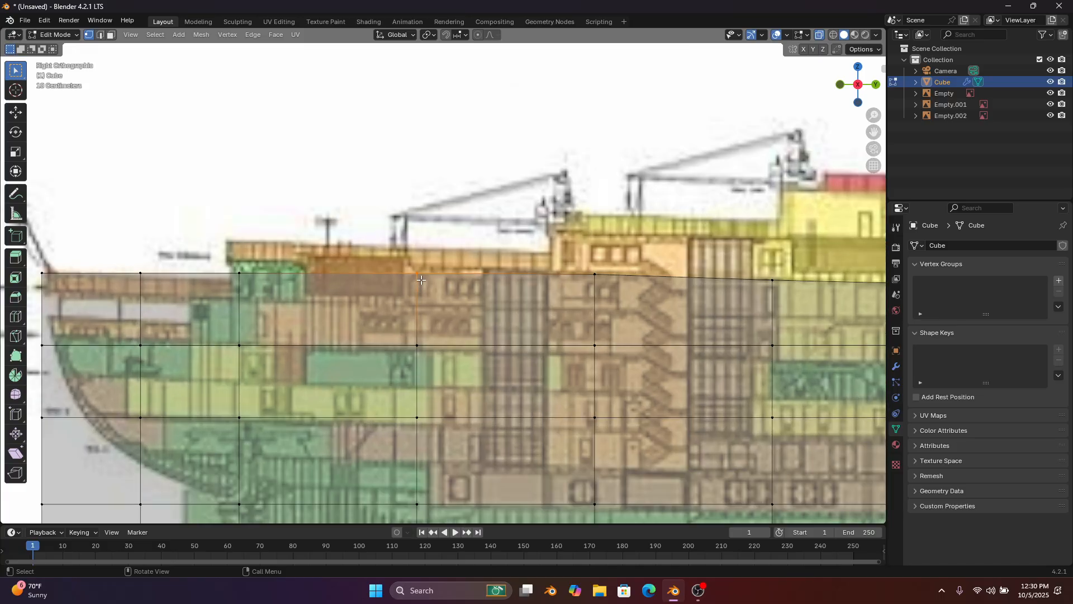
key("g")
key("y")
key("z")
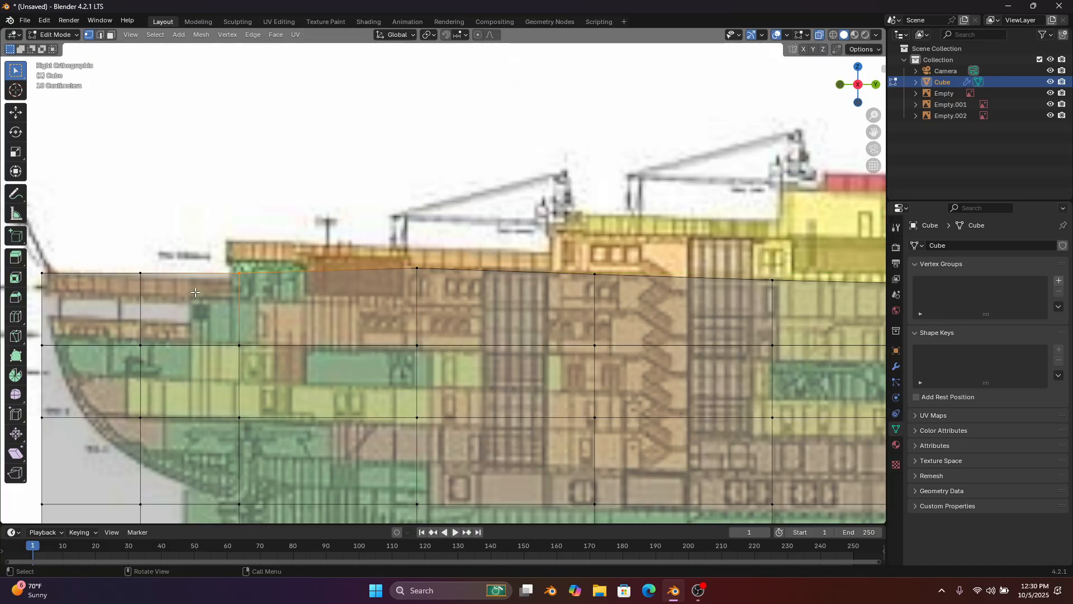
middle_click_drag(385, 277, 488, 289, "shift")
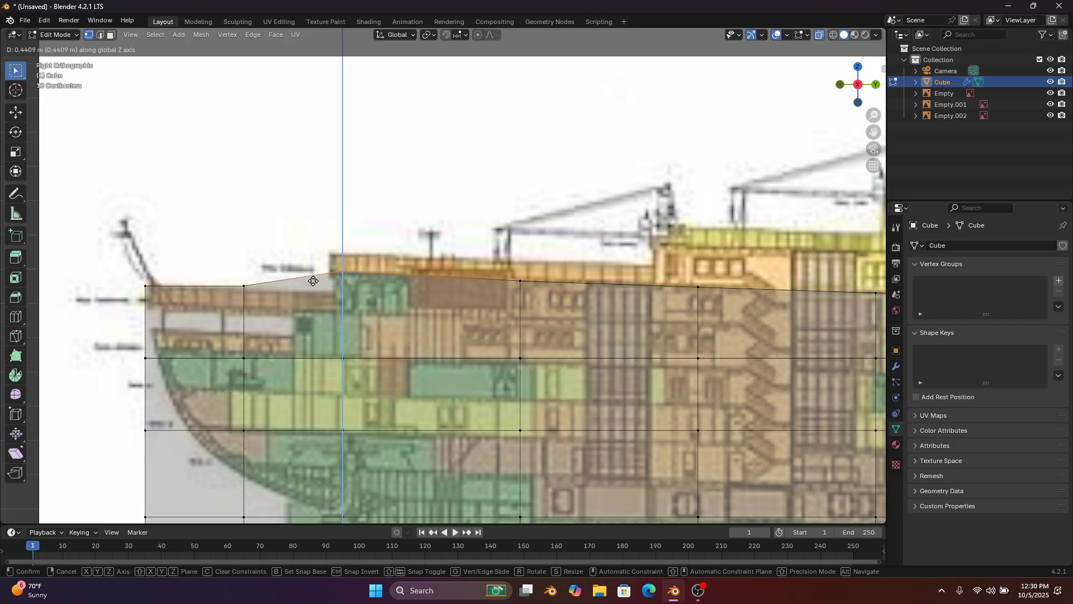
left_click(313, 283)
Raise the top vertices of the two sternmost columns together along Z to continue the deck's upward sweep
left_click_drag(305, 281, 228, 299)
left_click_drag(121, 311, 121, 311)
key("g")
key("z")
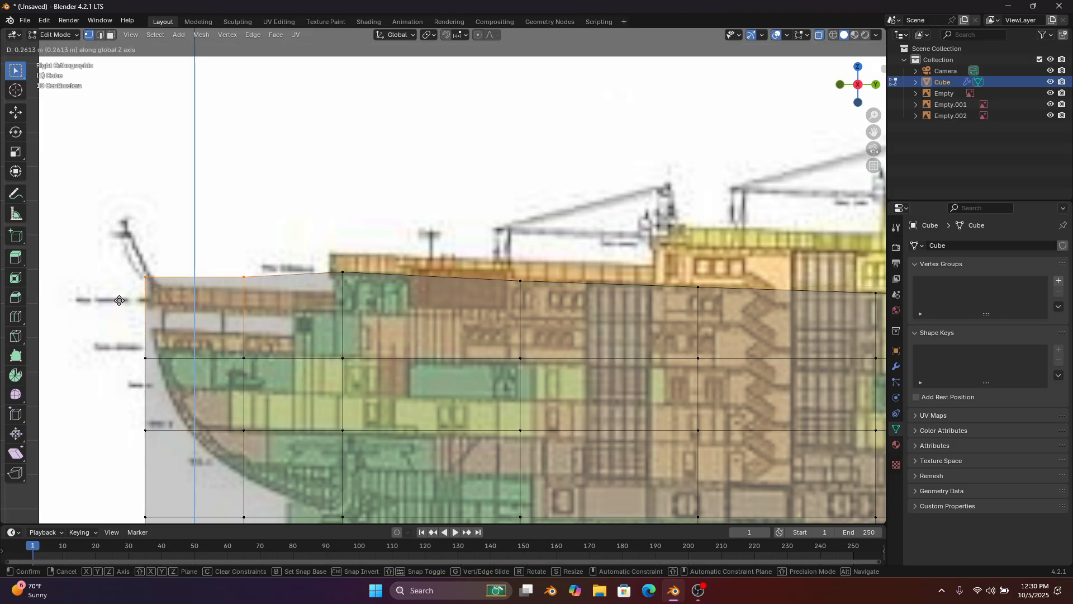
left_click(121, 291)
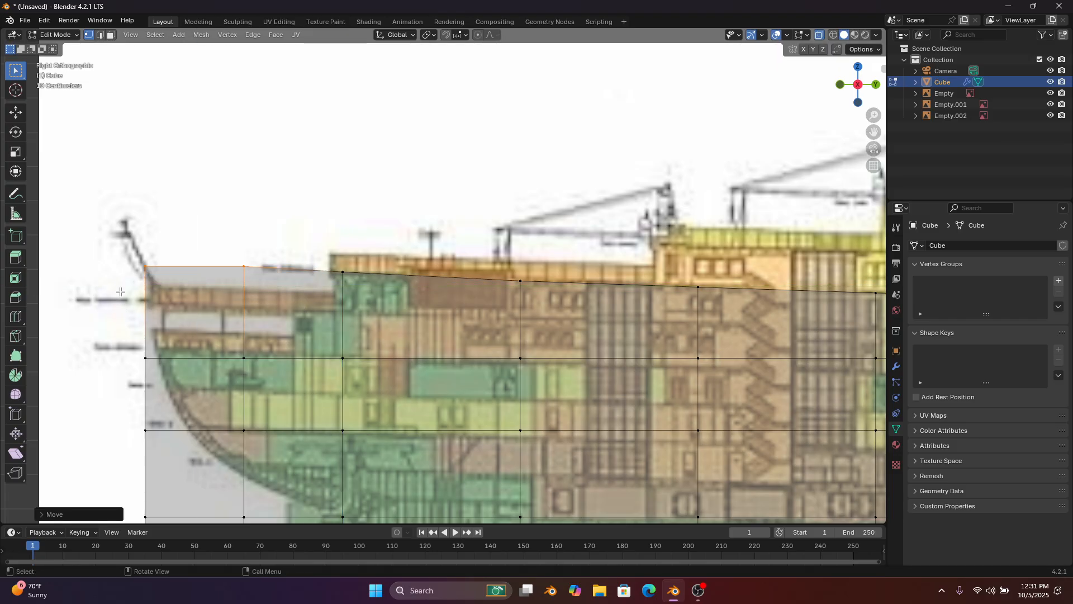
Raise the top vertices at the very stern about 0.18 m along Z
left_click(144, 267)
key("g")
key("z")
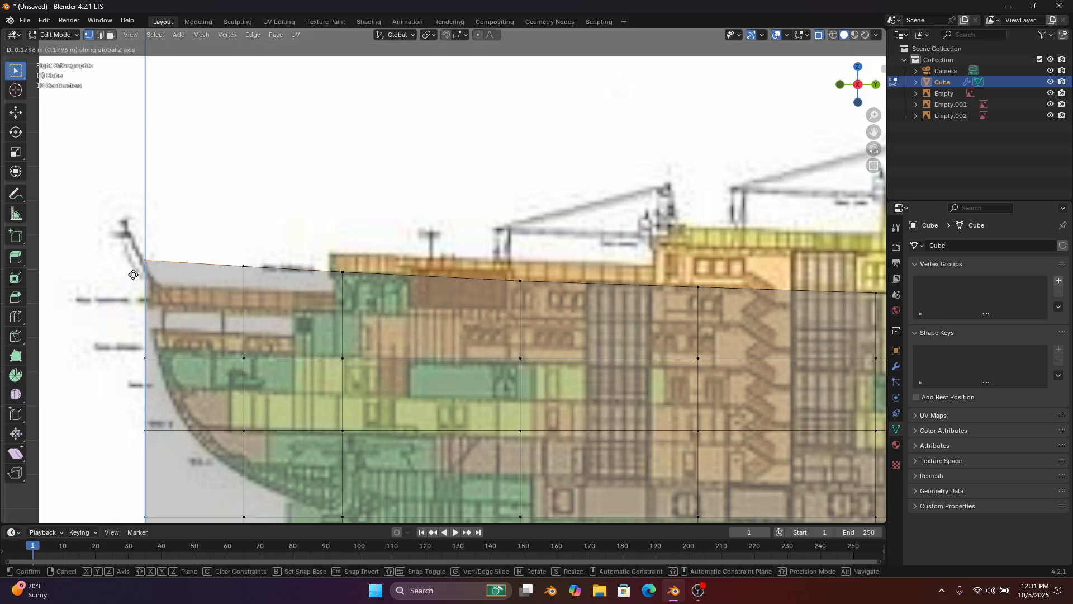
left_click(134, 274)
Try to raise the second-row vertices at the bow end of the block along Z
scroll(480, 292, "down", 8)
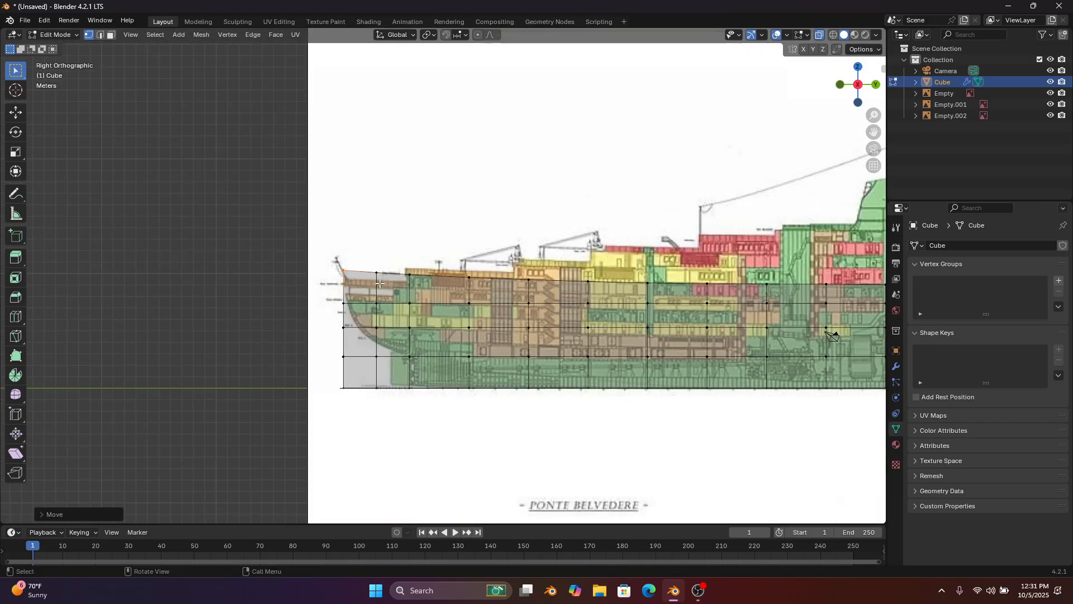
middle_click_drag(448, 291, 518, 319)
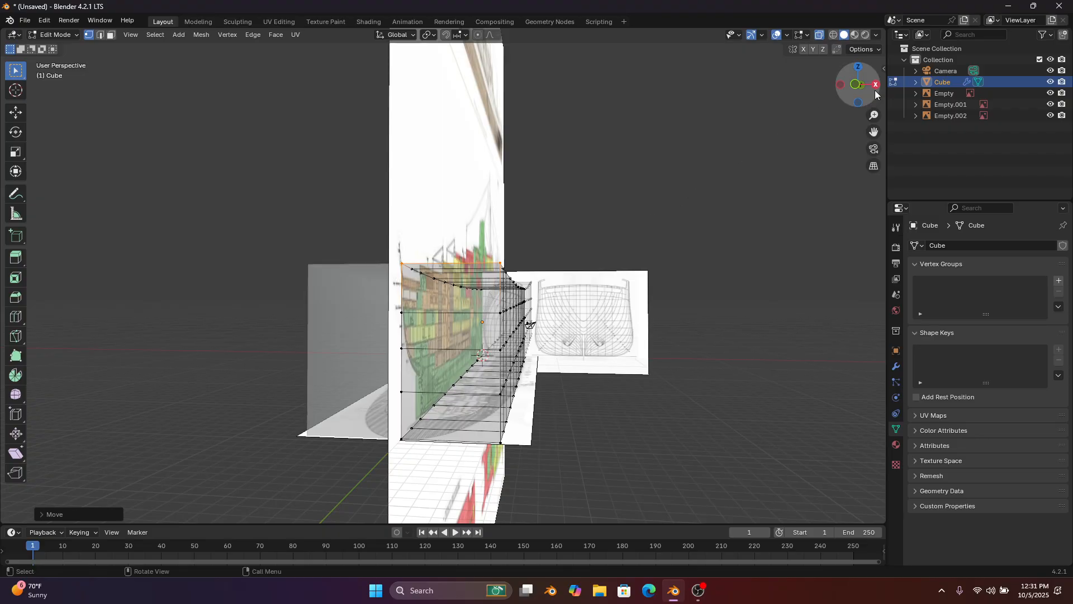
left_click(876, 84)
scroll(445, 285, "up", 3)
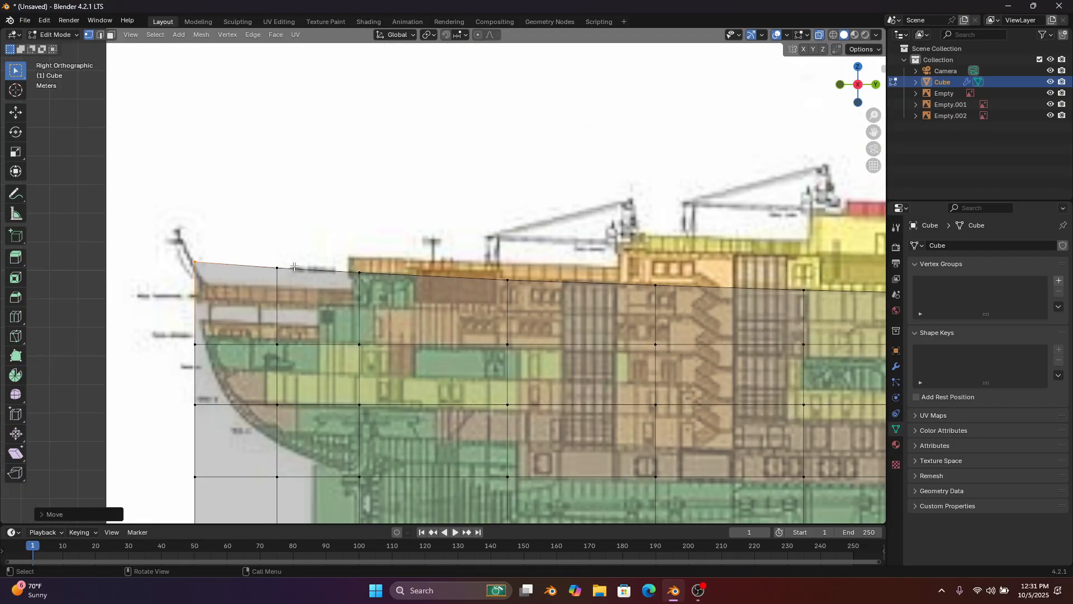
middle_click_drag(239, 334, 398, 288, "shift")
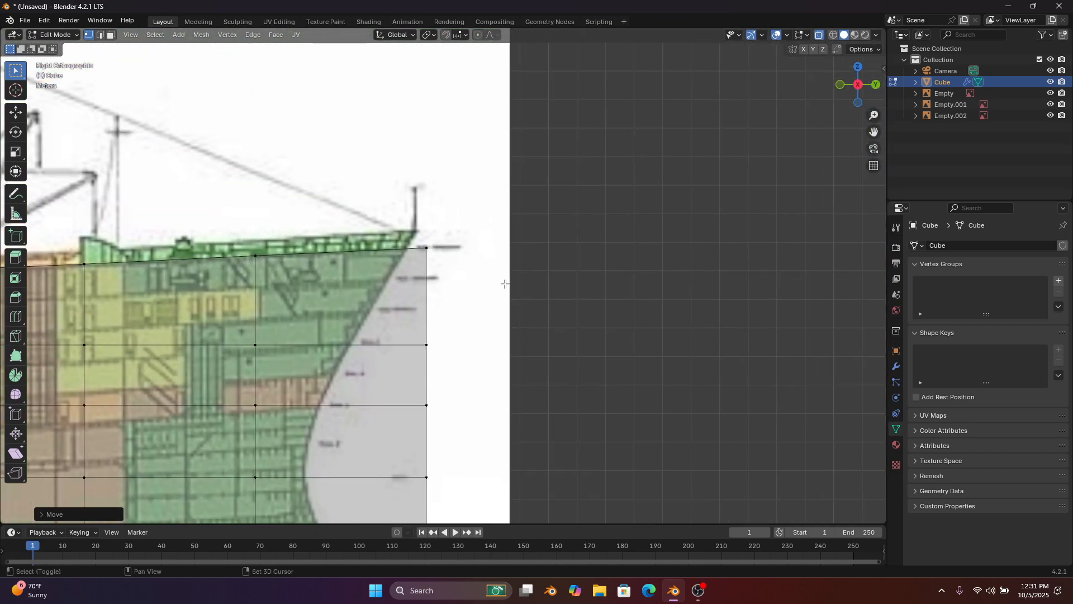
middle_click_drag(505, 284, 660, 246, "shift")
left_click_drag(597, 249, 588, 276)
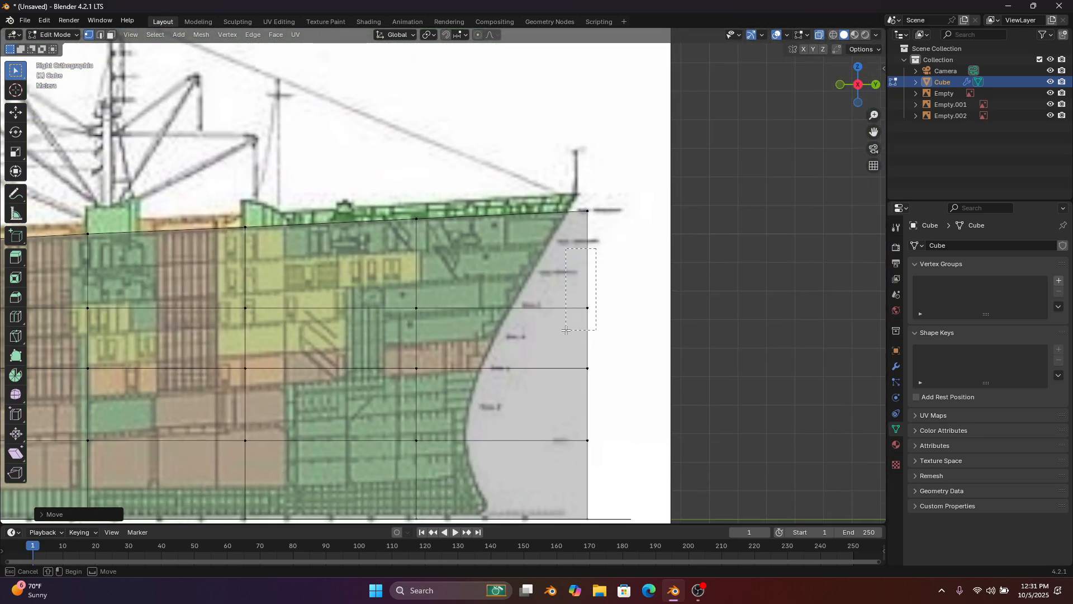
left_click_drag(566, 331, 566, 331)
key("g")
key("y")
key("z")
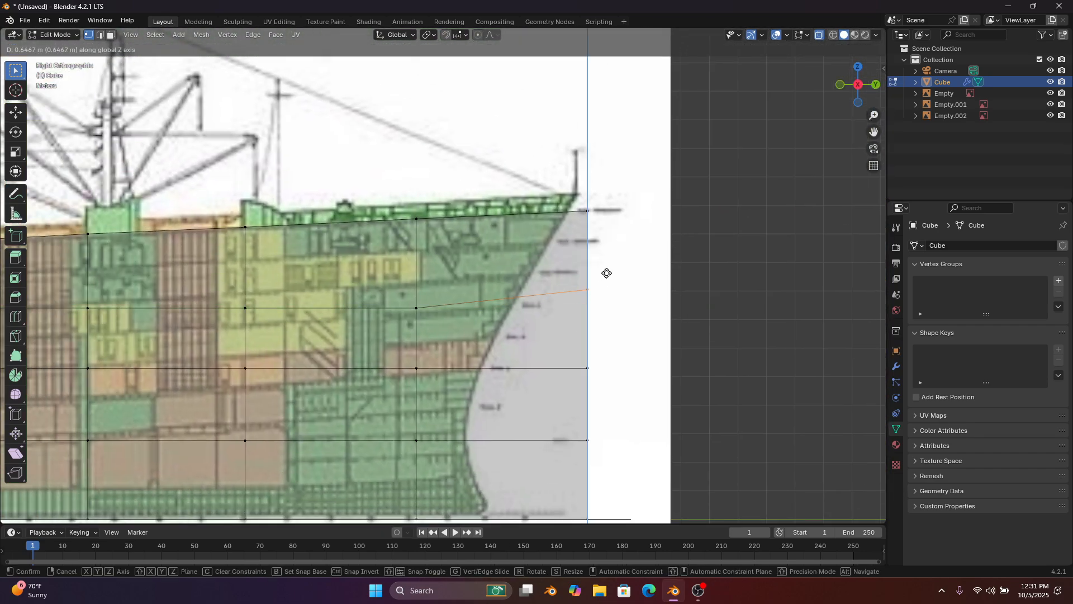
left_click(607, 273)
Raise the second-row vertices beneath the foremast about 0.2 m along Z to the deck line below
middle_click_drag(287, 276, 617, 257, "shift")
left_click_drag(483, 261, 412, 307)
key("g")
key("z")
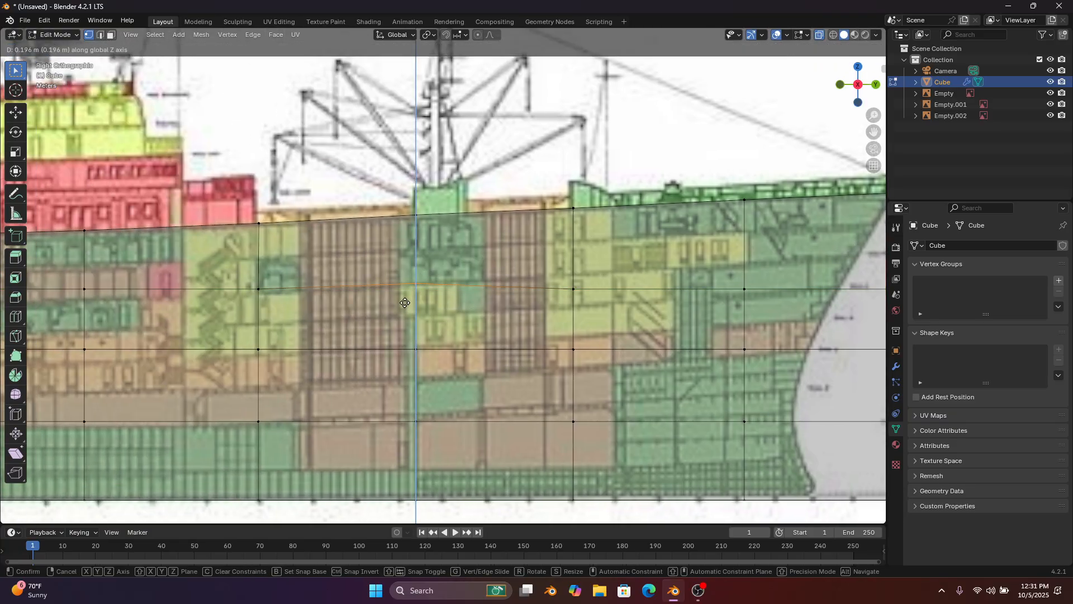
left_click(404, 303)
Raise the second-row vertices one column forward of the foremast about 0.54 m along Z
scroll(559, 294, "up", 2)
left_click(554, 313)
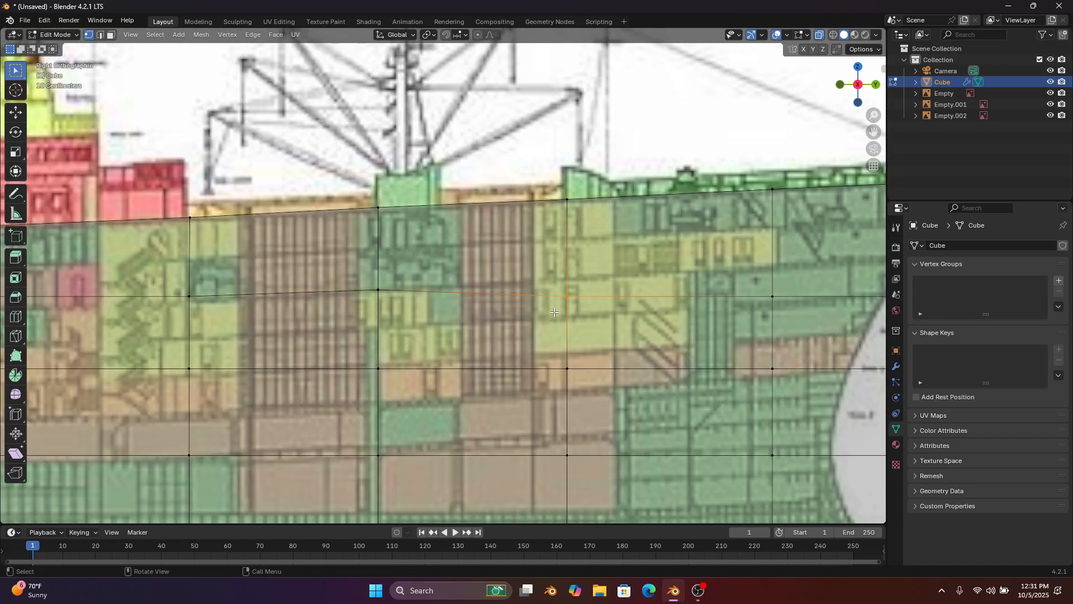
key("g")
key("z")
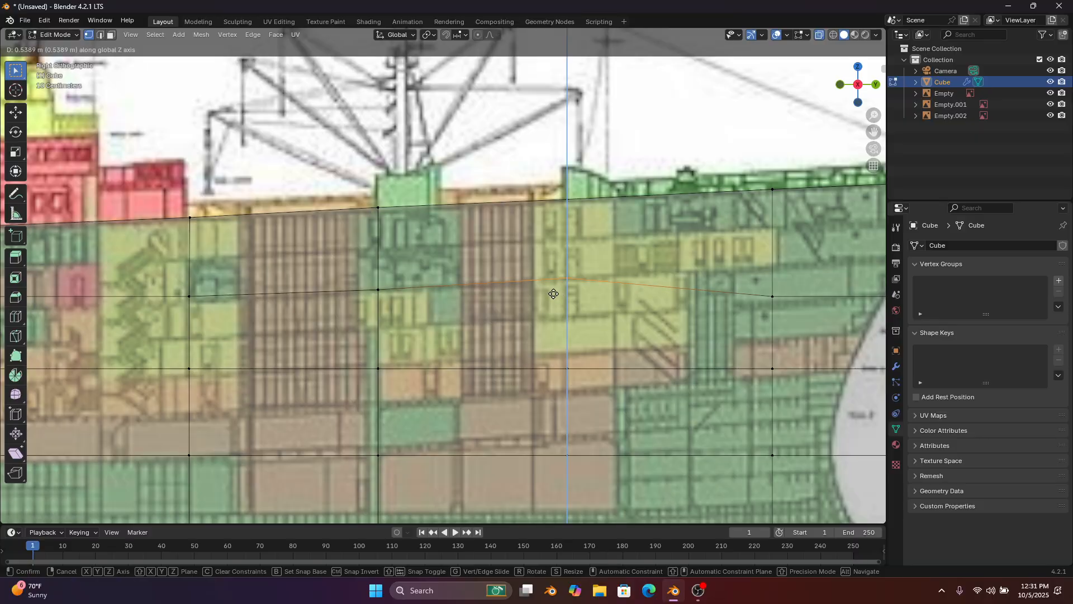
left_click(554, 293)
Raise the second-row vertices one column aft of the bow end along Z to the lower edge of the yellow cabins
middle_click_drag(554, 294, 215, 264, "shift")
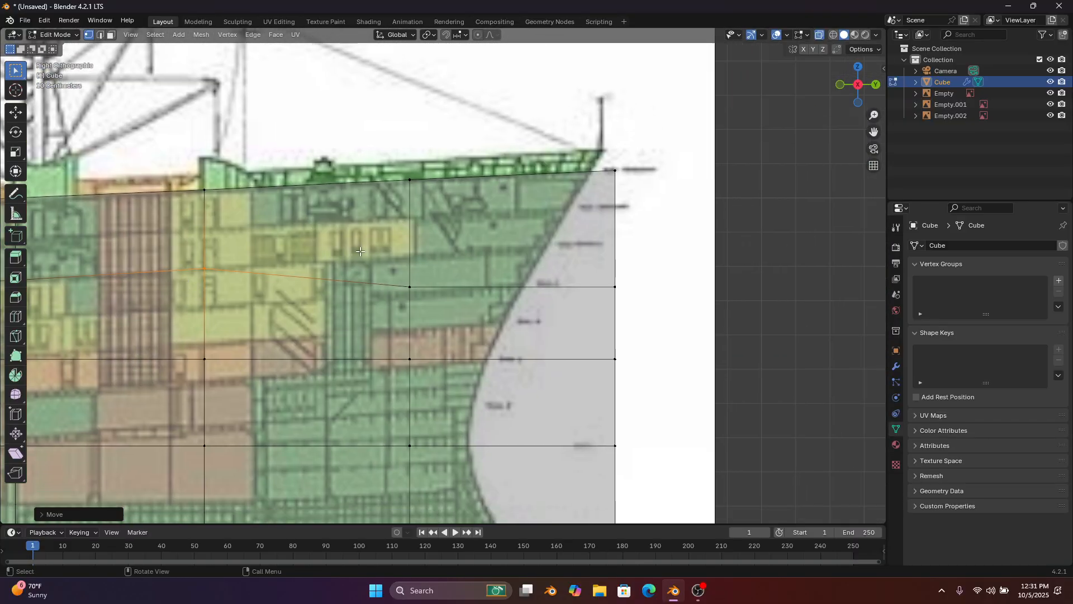
left_click(409, 287)
key("g")
key("z")
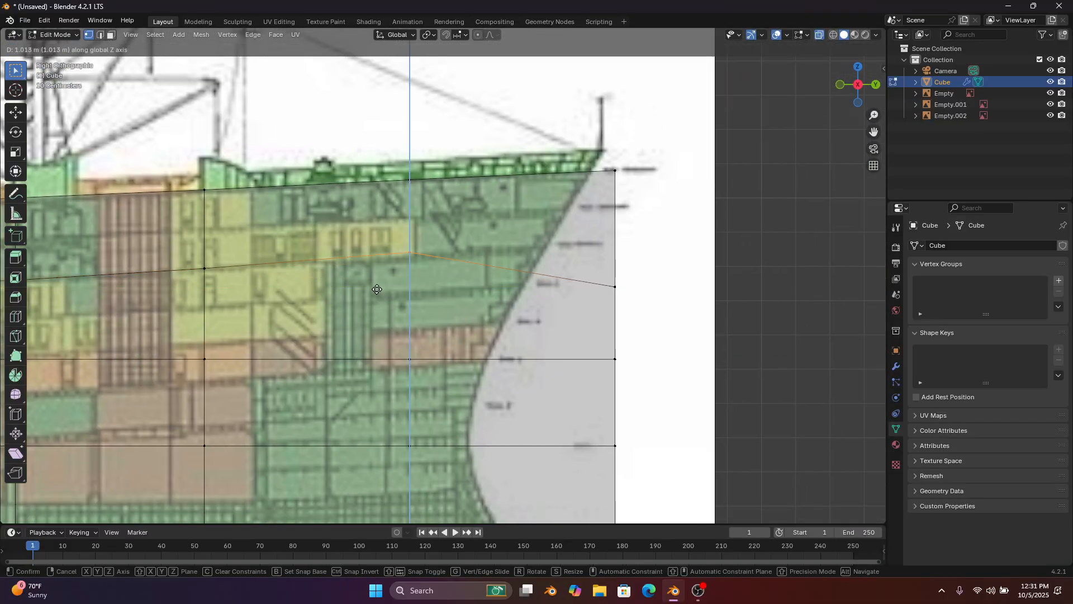
left_click(380, 293)
Raise the second-row vertices at the bow end about 1.44 m along Z to continue the rising deck line
left_click_drag(681, 248, 609, 324)
key("g")
key("z")
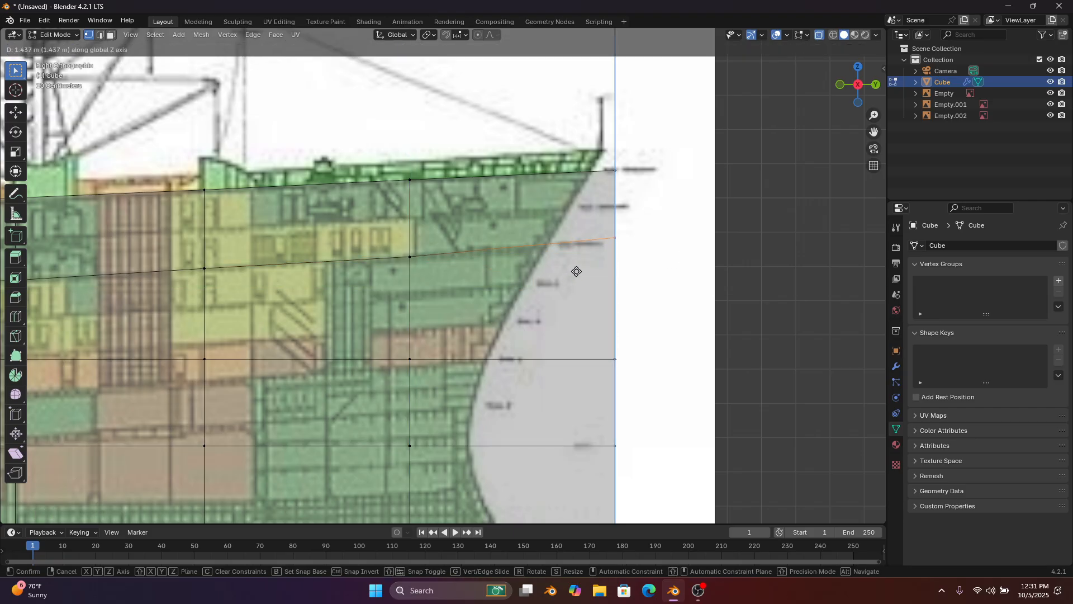
left_click(576, 271)
Lower the second-row vertices one column aft of the foremast about 0.14 m along Z
middle_click_drag(399, 243, 732, 232, "shift")
middle_click_drag(443, 202, 702, 203, "shift")
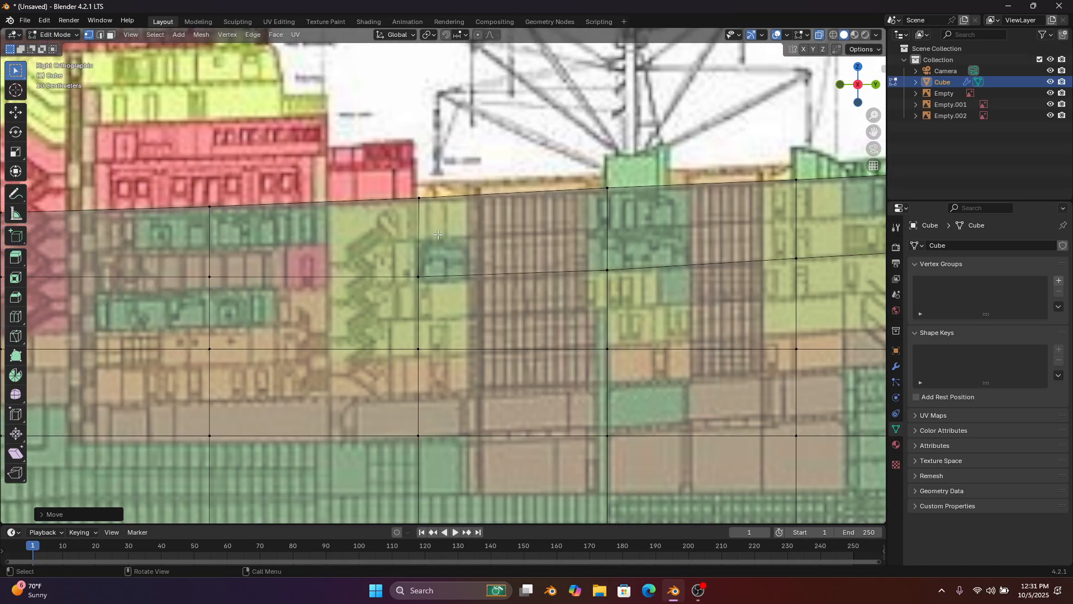
scroll(660, 212, "up", 1)
left_click_drag(453, 252, 383, 302)
key("g")
key("z")
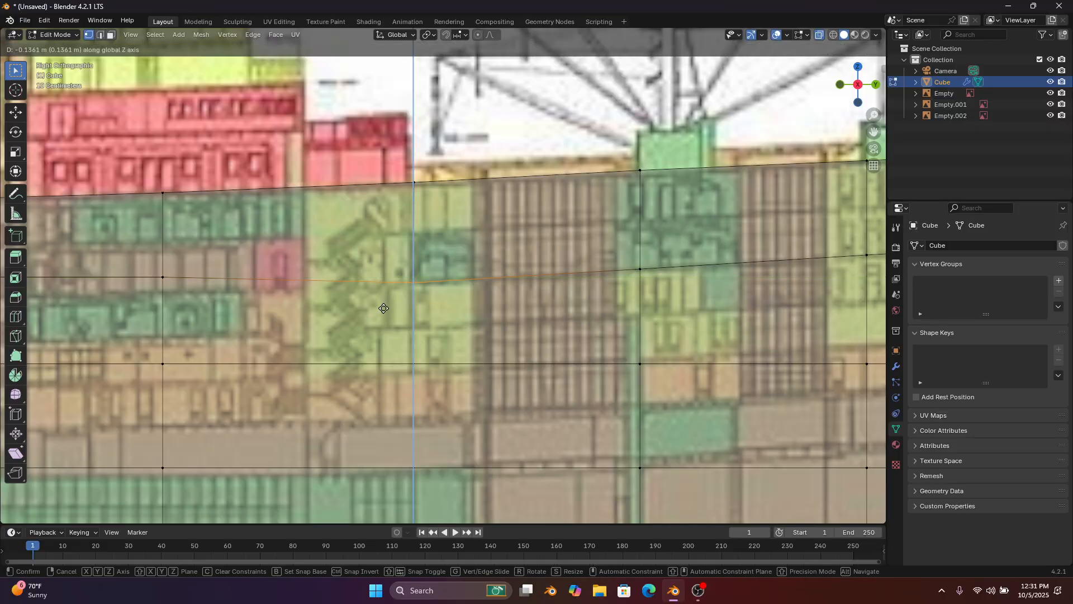
left_click(384, 308)
Lower the second-row vertices under the forward red superstructure and at the next red staircase aft along Z to the deck line
middle_click_drag(318, 284, 613, 271, "shift")
left_click_drag(495, 250, 419, 287)
key("g")
middle_click_drag(420, 287, 559, 279)
left_click(422, 303)
left_click_drag(473, 254, 335, 290)
key("g")
middle_click_drag(335, 290, 372, 302)
left_click(338, 302)
Lower the second-row vertices at the green vertical trunk forward of the central red staircase along Z to the same deck line
left_click_drag(455, 250, 391, 290)
key("g")
middle_click_drag(390, 294, 385, 315)
left_click(382, 317)
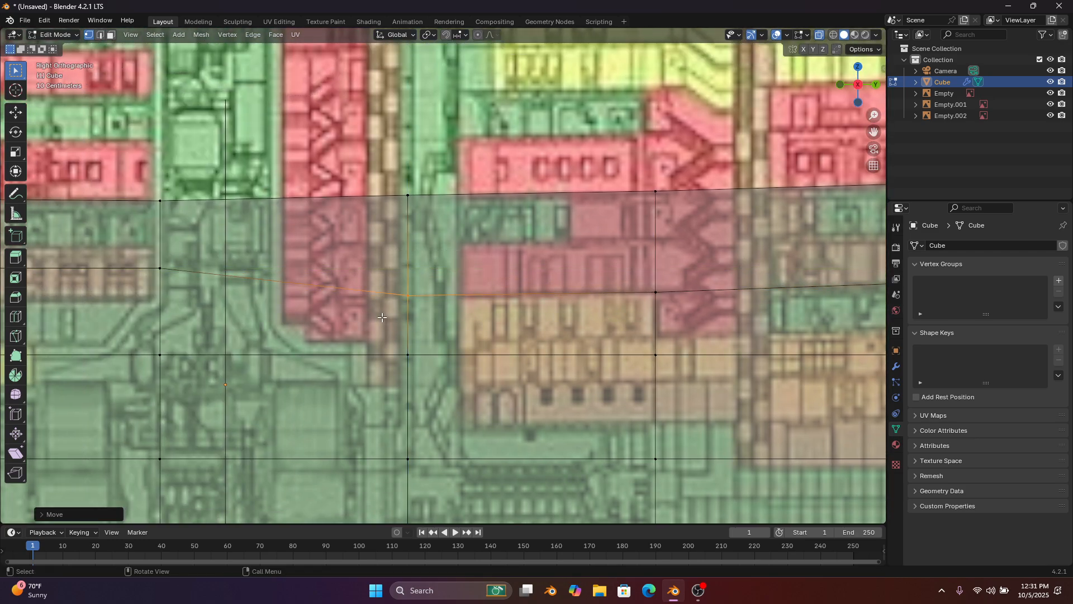
Lower the second-row vertices at the aft edge of the central green engine casing about 0.79 m along Z
scroll(175, 333, "down", 5)
scroll(337, 280, "up", 6)
middle_click_drag(337, 280, 532, 271, "shift")
scroll(520, 268, "up", 2)
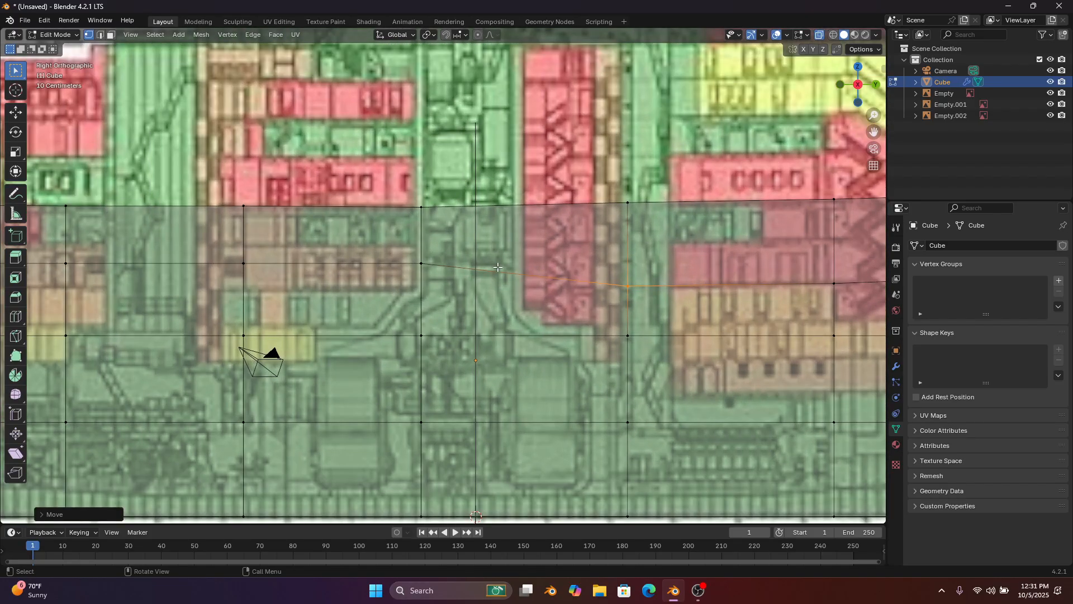
left_click_drag(455, 246, 379, 282)
key("g")
middle_click_drag(379, 284, 375, 310)
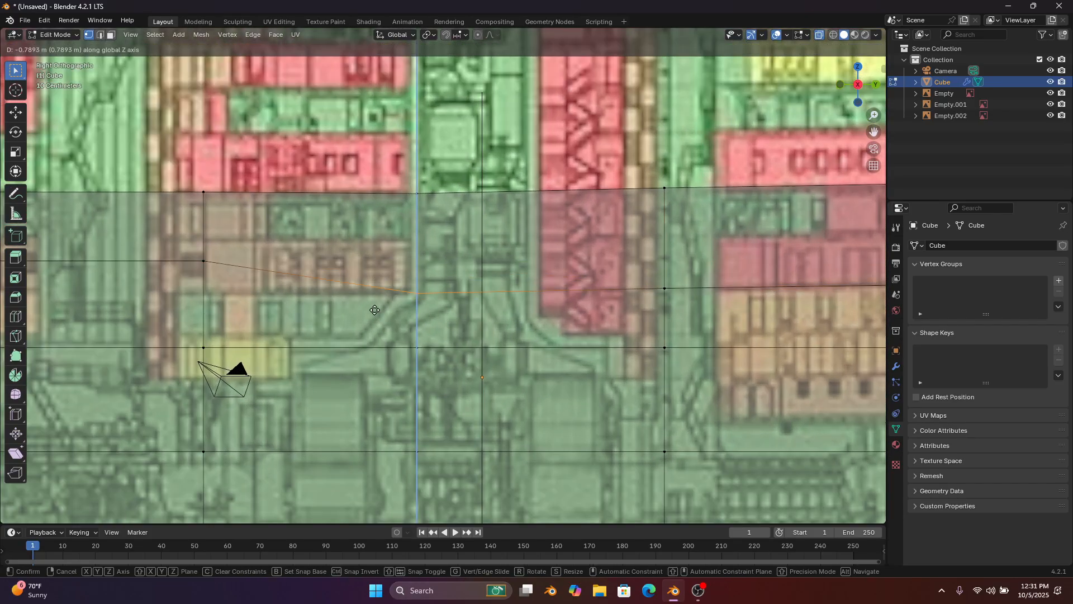
left_click(368, 309)
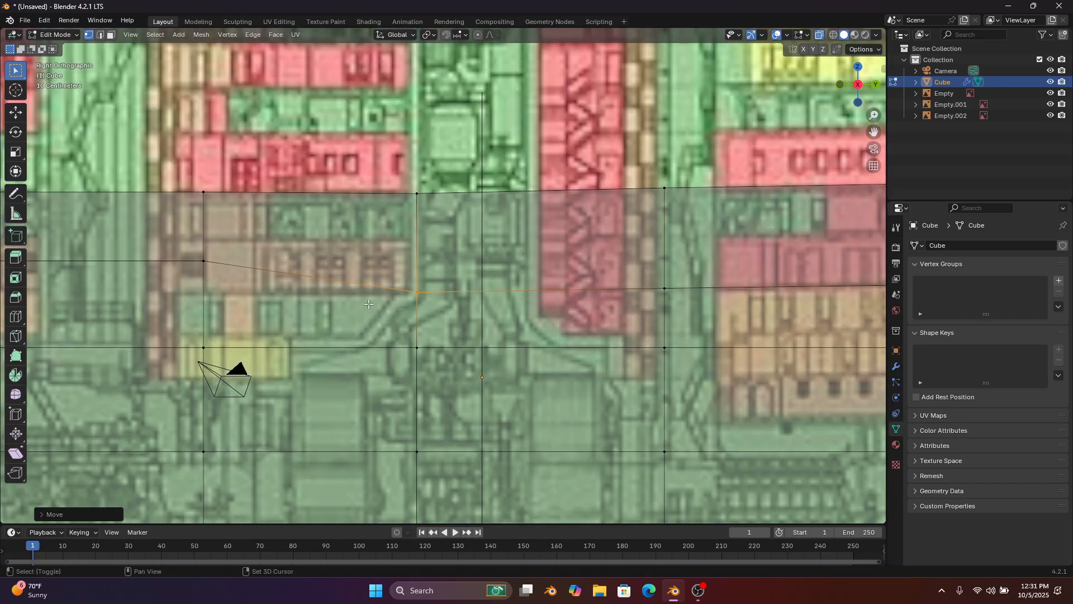
Lower the second-row vertices one column aft of the central engine casing along Z to the lower edge of the brown cabins
middle_click_drag(269, 280, 465, 264, "shift")
left_click_drag(449, 235, 337, 284)
key("g")
middle_click_drag(337, 286, 488, 340)
left_click(332, 316)
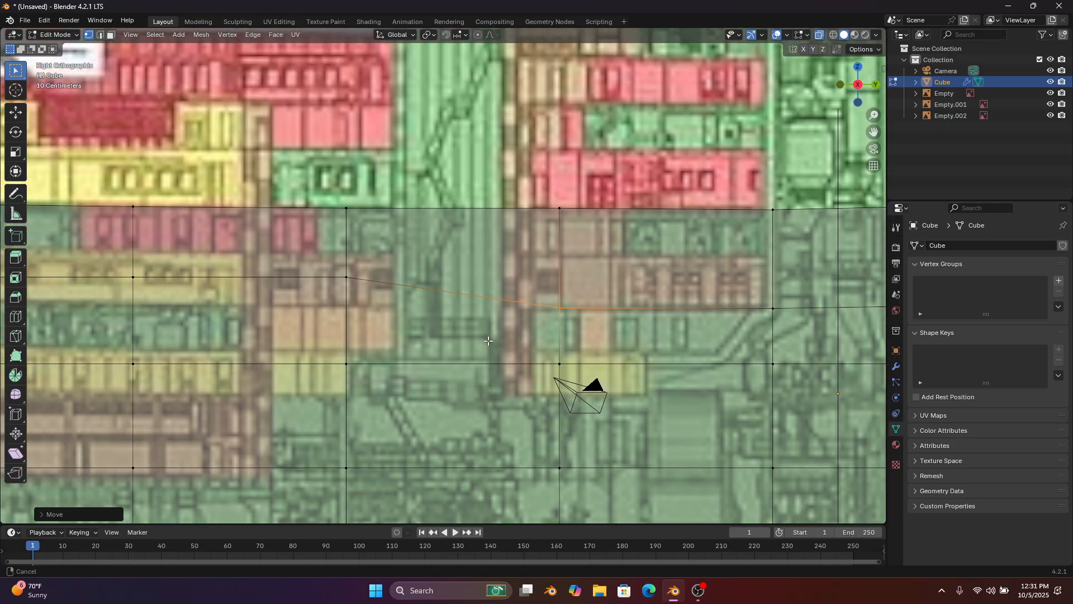
Lower the second-row vertices just aft of the wide green vertical shaft about 0.73 m along Z
left_click_drag(359, 267, 329, 288)
key("g")
middle_click_drag(330, 292, 329, 311)
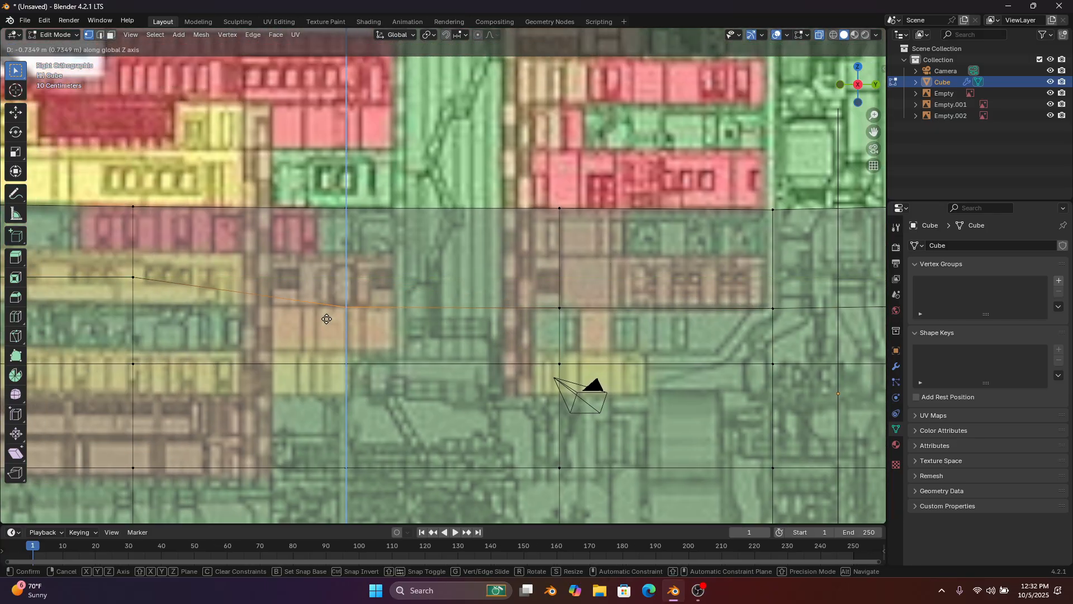
left_click(325, 318)
Lower the second-row vertices near the aft end of the pink cabins along Z to the top of the green deck
middle_click_drag(218, 289, 480, 286, "shift")
left_click_drag(417, 260, 383, 296)
key("g")
middle_click_drag(383, 302, 572, 319)
left_click(387, 324)
Lower the second-row vertices at the narrow green vertical trunk along Z to the deck line and fine-tune their height
left_click_drag(394, 262, 349, 292)
key("g")
middle_click_drag(347, 294, 601, 337)
left_click(338, 313)
key("g")
left_click(336, 315)
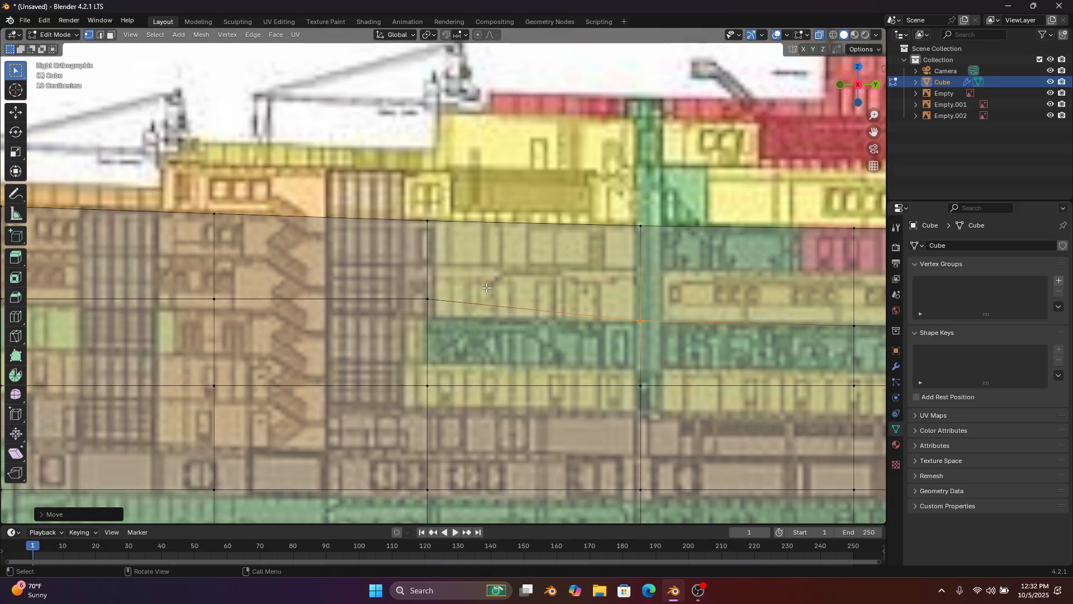
Lower the second-row vertices below the yellow deckhouse's aft end and at the aft zigzag staircase along Z to the deck line
left_click_drag(451, 278, 386, 323)
key("g")
middle_click_drag(383, 335, 586, 334)
left_click(379, 342)
left_click_drag(459, 264, 380, 305)
key("g")
middle_click_drag(378, 310, 542, 318)
left_click(368, 314)
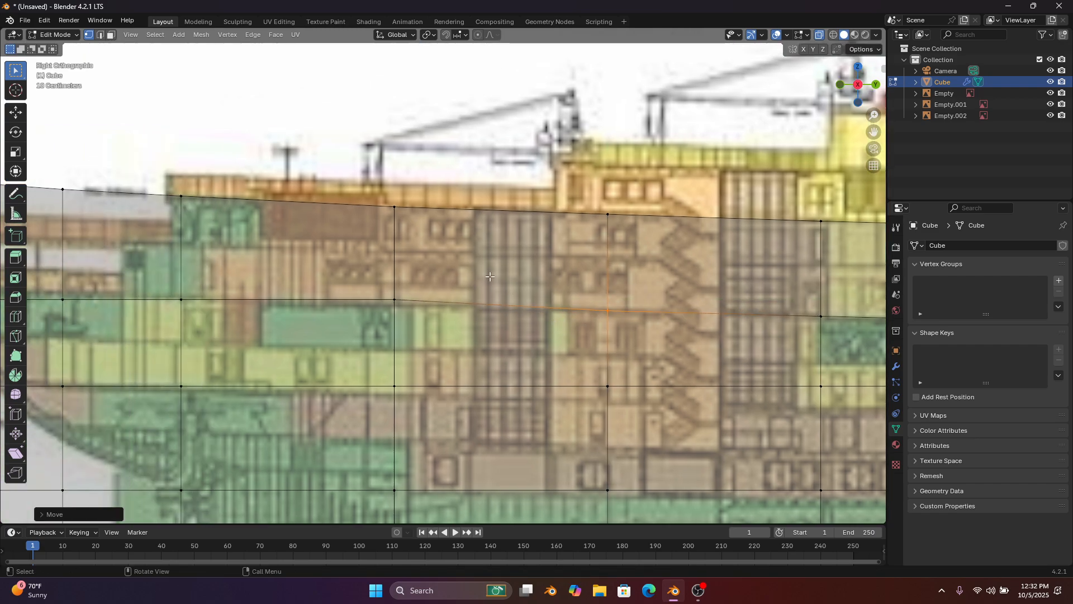
Lower the second-row vertices one column aft of the zigzag staircase slightly along Z to continue the deck line
left_click_drag(488, 277, 373, 317)
key("g")
middle_click_drag(369, 318, 452, 279)
left_click(368, 324)
Raise the second-row vertices one column forward of the stern end along Z to the top of the green stern compartment
left_click_drag(342, 319, 338, 319)
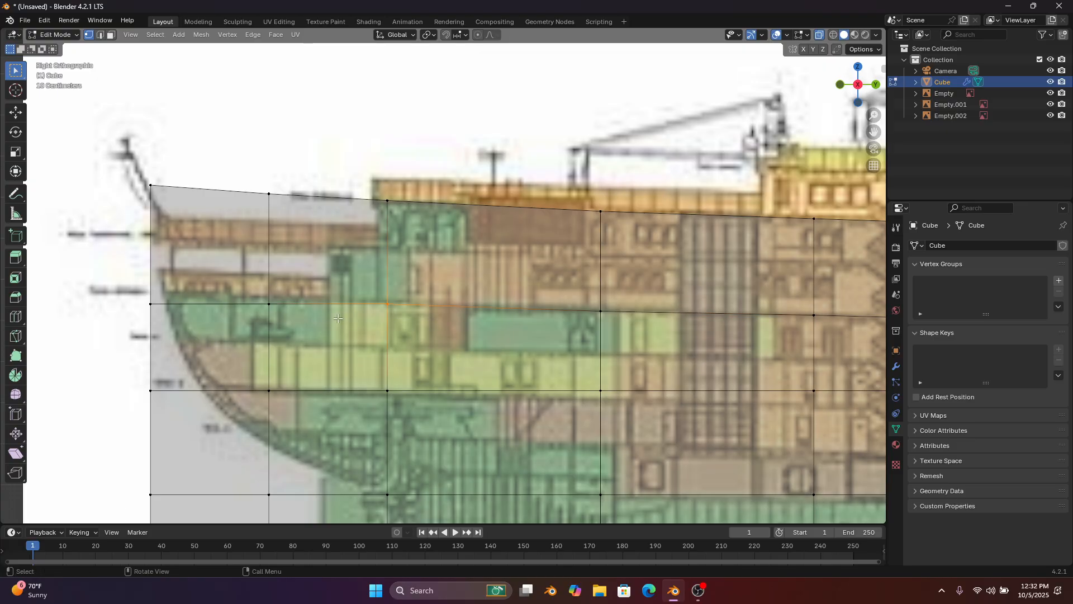
left_click(250, 326)
key("g")
key("z")
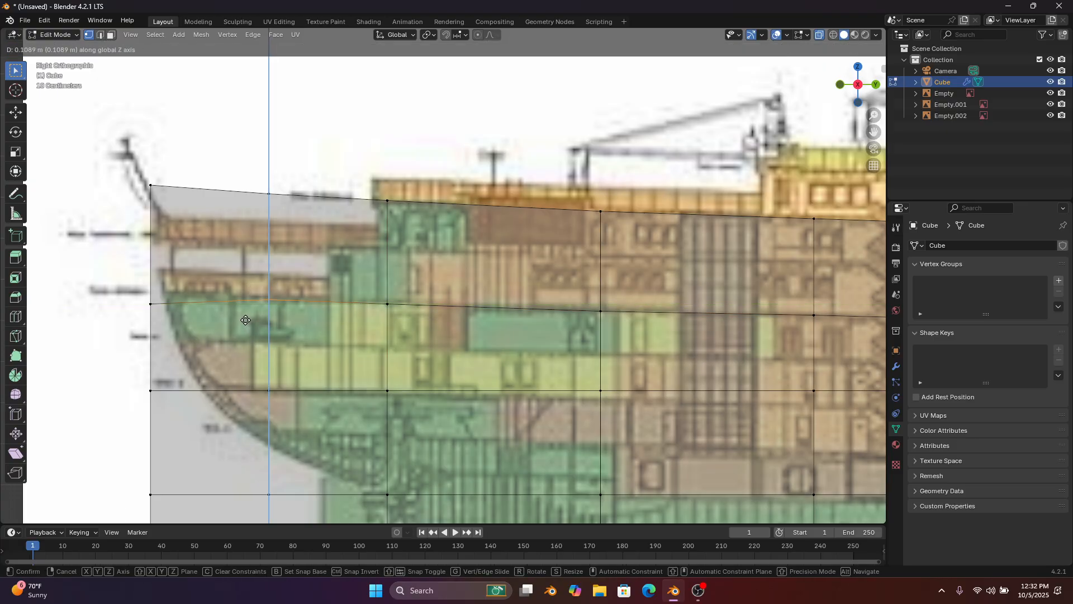
left_click(240, 318)
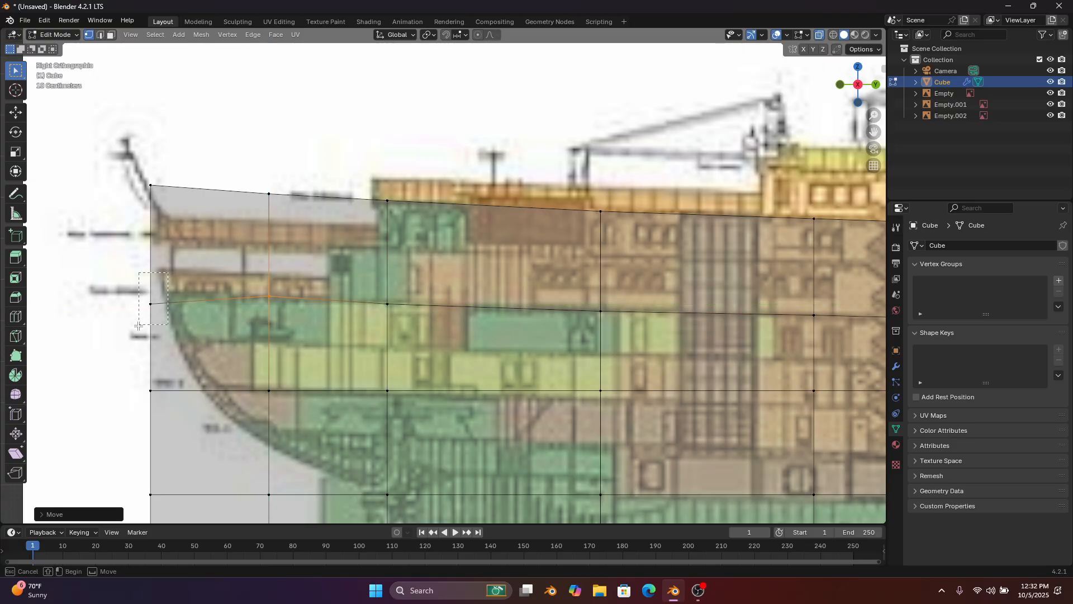
Raise the second-row vertices at the very stern along Z to finish the deck line's upward sweep
left_click(150, 305)
key("g")
key("z")
left_click(129, 308)
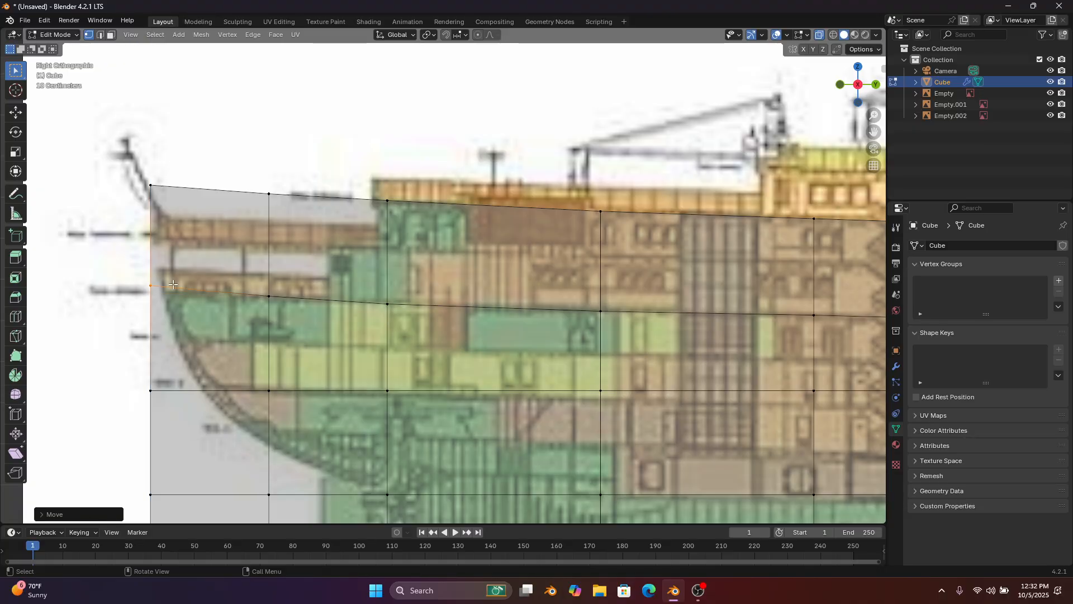
Compare the hull block's outline with the section drawing at the bow and stern to check how well their lengths match
scroll(290, 276, "down", 2)
middle_click_drag(388, 344, 218, 326, "shift")
scroll(219, 326, "down", 5)
scroll(218, 326, "down", 1)
middle_click_drag(286, 239, 657, 244, "shift")
scroll(564, 288, "up", 3)
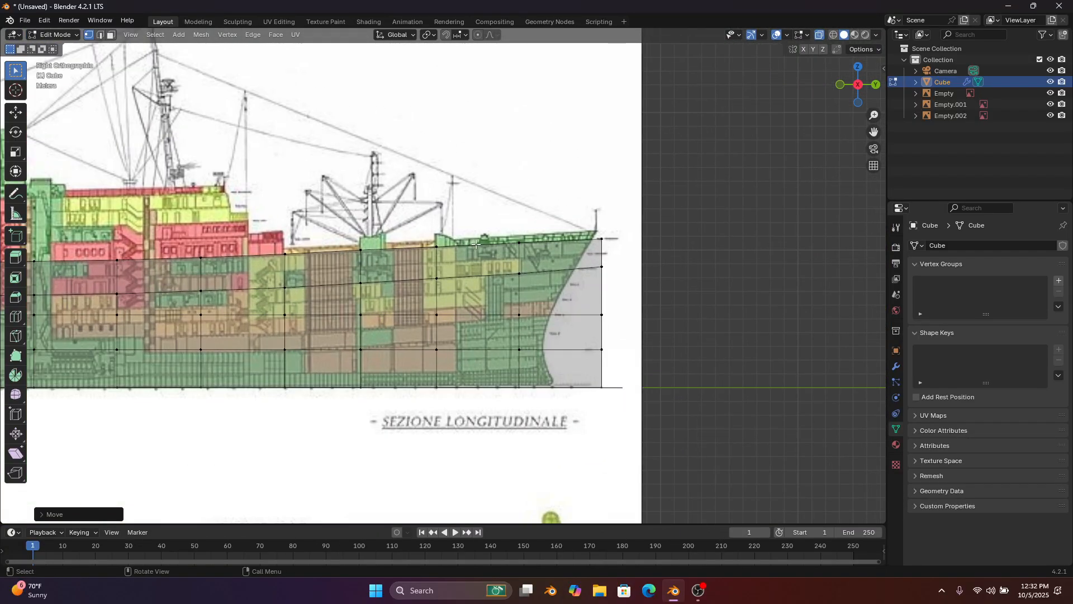
scroll(564, 288, "down", 1)
mouse_move(597, 282)
middle_mouse_down()
mouse_move(436, 283)
mouse_move(597, 277)
middle_mouse_up()
left_click(852, 84)
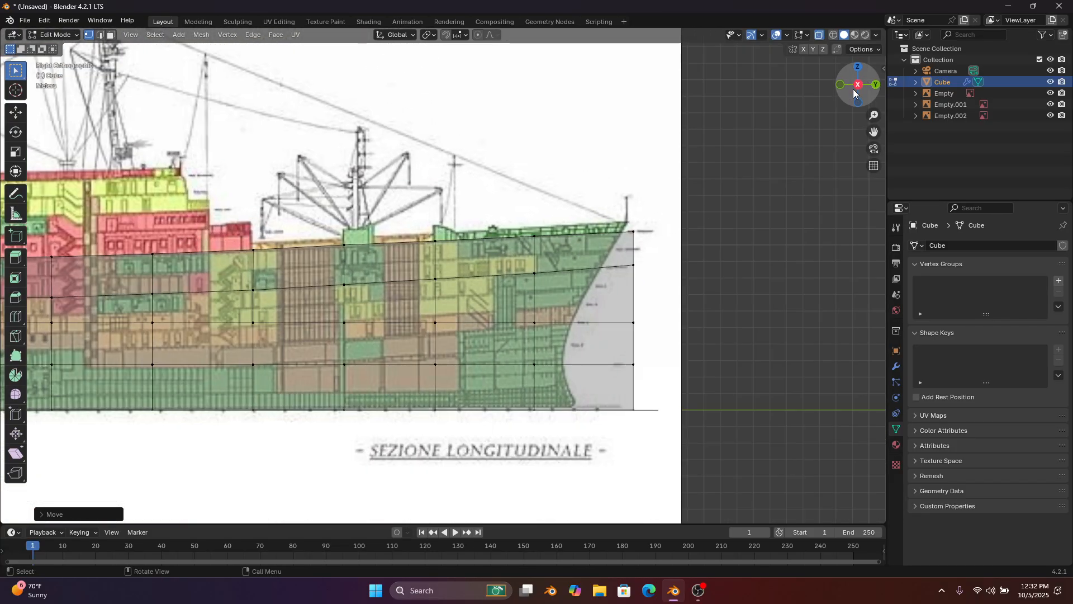
scroll(671, 253, "up", 4)
scroll(671, 254, "down", 4)
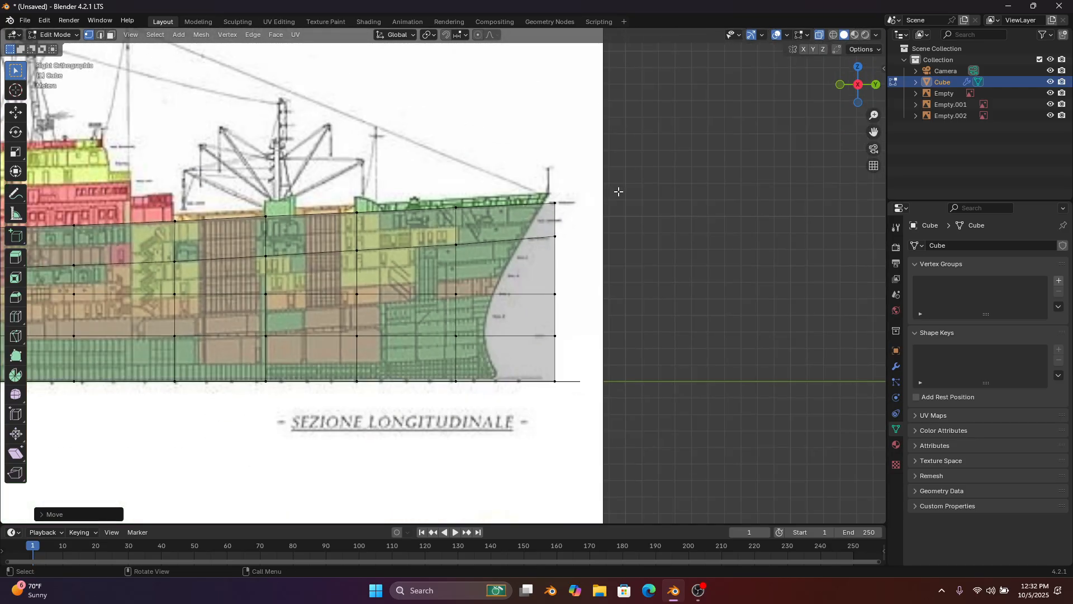
scroll(547, 173, "down", 3)
mouse_move(564, 169)
middle_mouse_down("shift")
mouse_move(745, 177)
mouse_move(282, 181)
middle_mouse_up("shift")
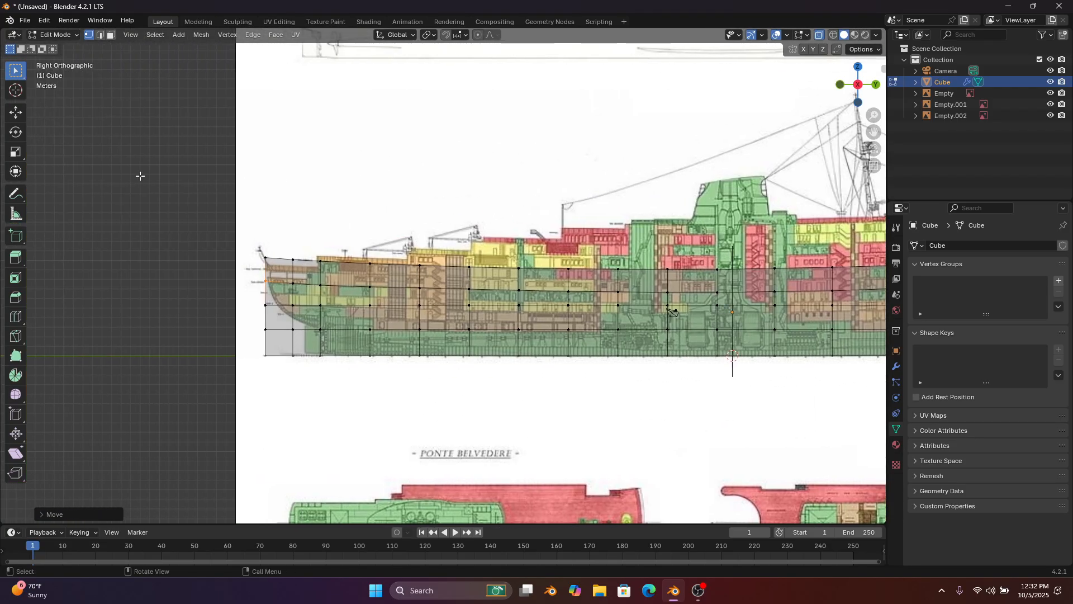
Switch to Object Mode, select the longitudinal section reference image and scale it up by a factor of about 1.008
left_click(67, 36)
left_click(75, 50)
left_click(257, 134)
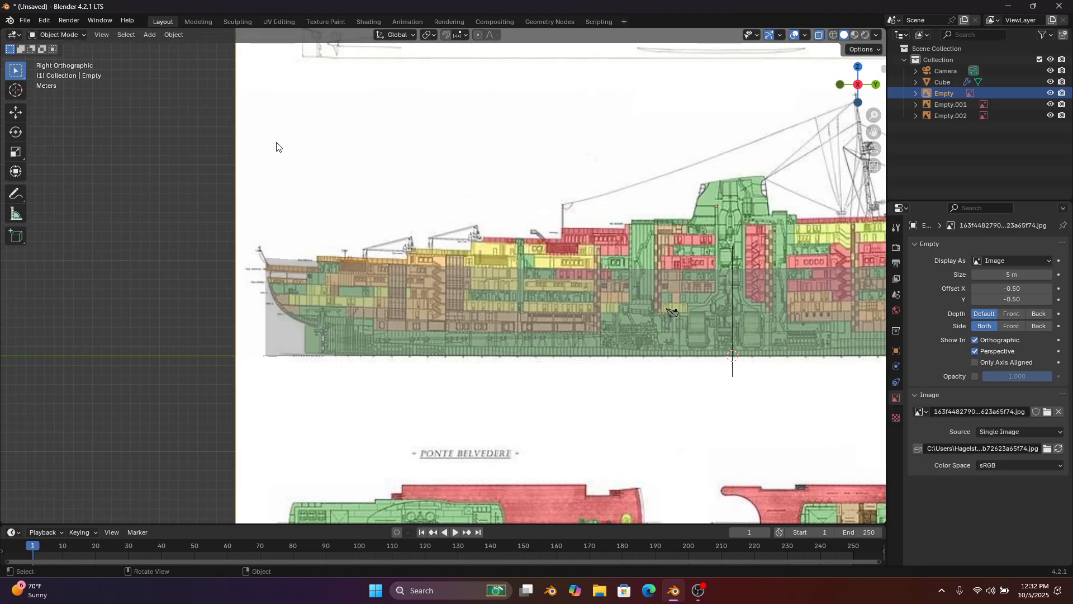
scroll(293, 159, "up", 2)
key("s")
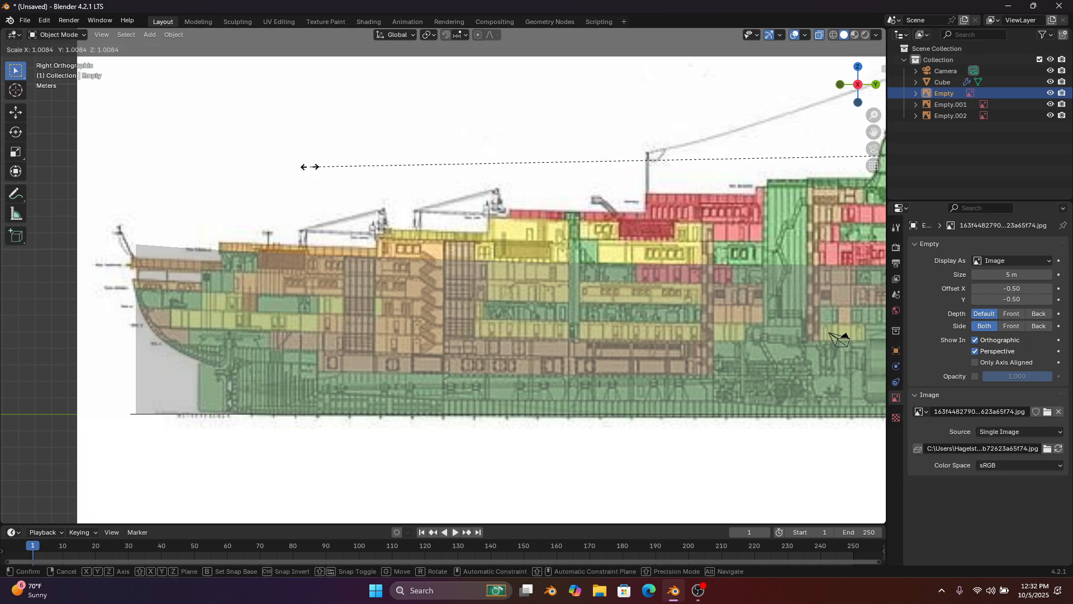
left_click(310, 167)
Nudge the reference image along Y until the drawing's stern and bow ends line up with the hull block
key("g")
key("y")
left_click(315, 170)
middle_click_drag(315, 170, 139, 189, "shift")
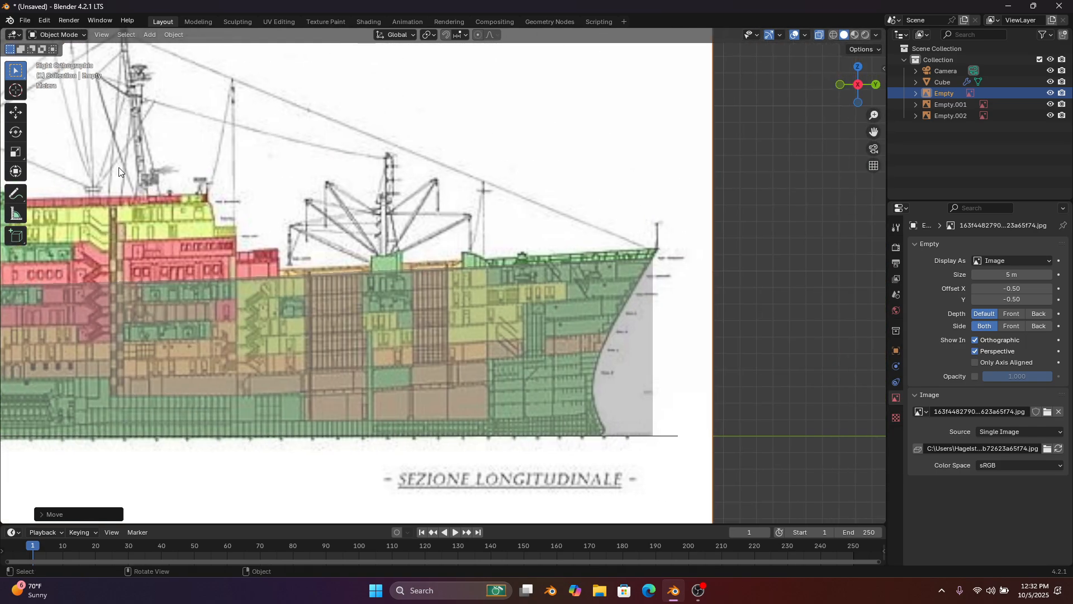
key("g")
key("y")
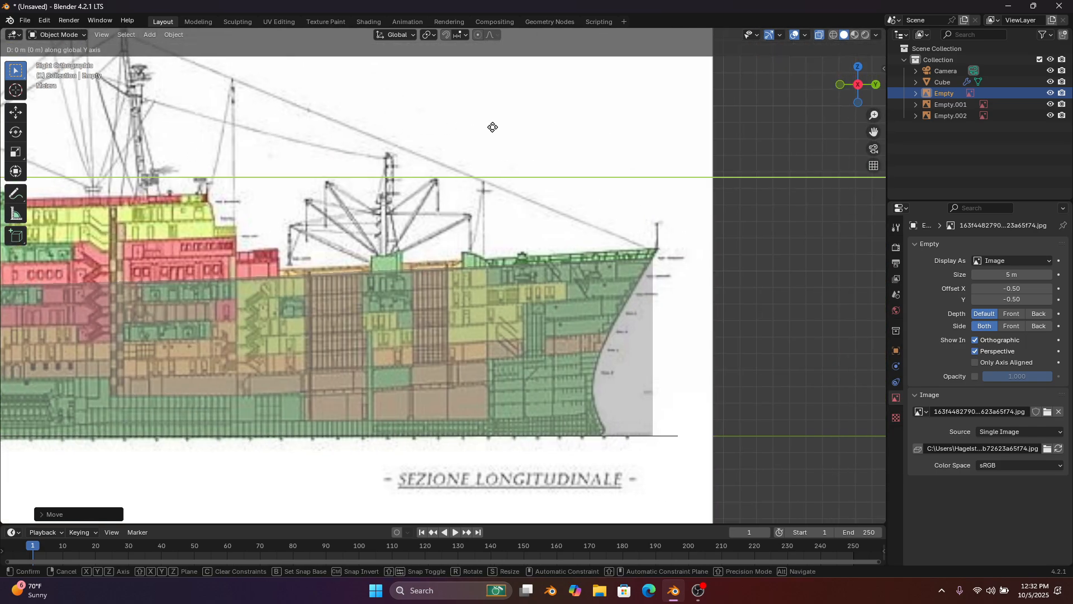
left_click(470, 131)
middle_click_drag(465, 132, 521, 158, "shift")
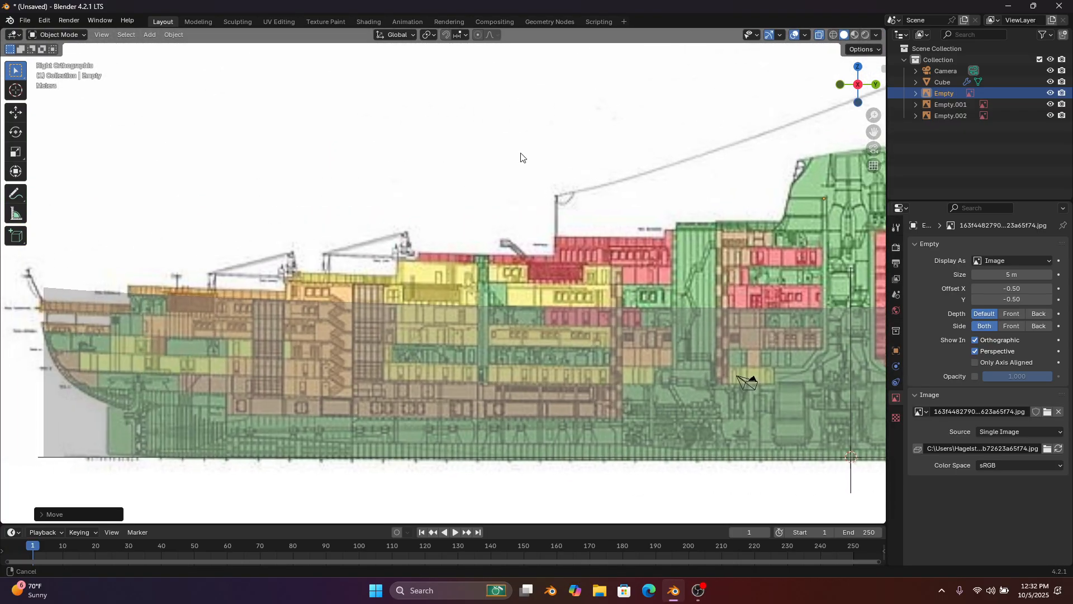
key("g")
key("y")
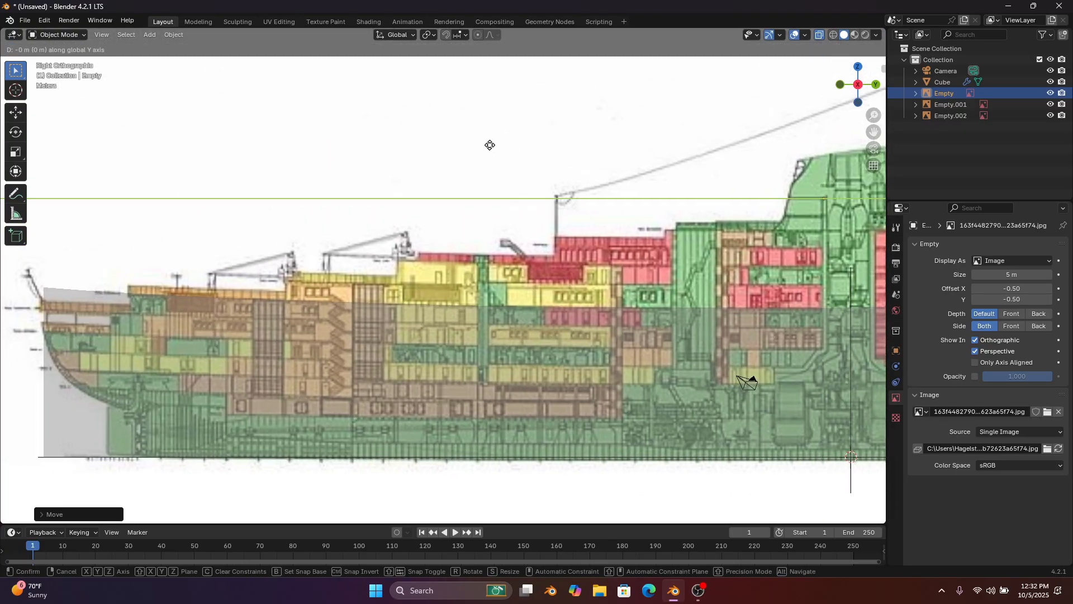
left_click(489, 145)
middle_click_drag(489, 145, 324, 120, "shift")
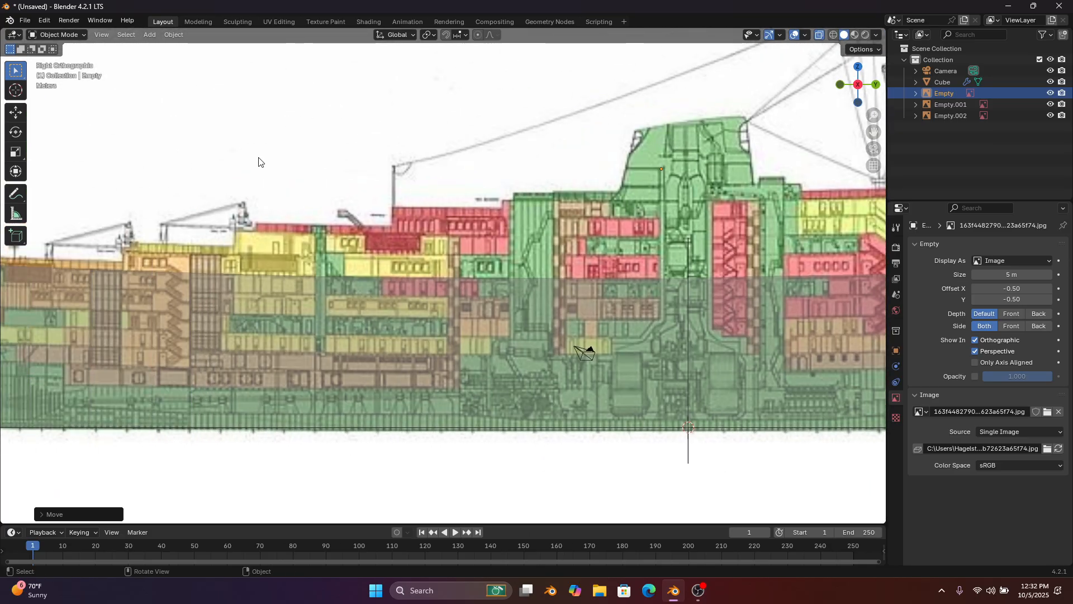
Re-enter Edit Mode on the hull block and raise the third-row vertices at the forward yellow compartment about 0.31 m along Z
left_click(271, 336)
left_click(63, 37)
left_click(83, 59)
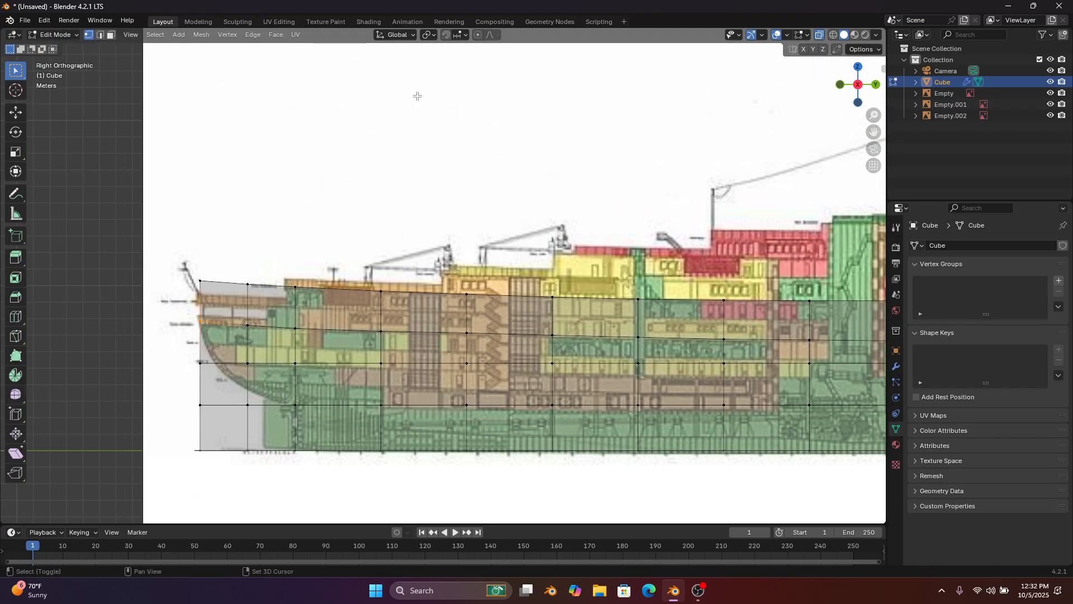
middle_click_drag(287, 308, 110, 239, "shift")
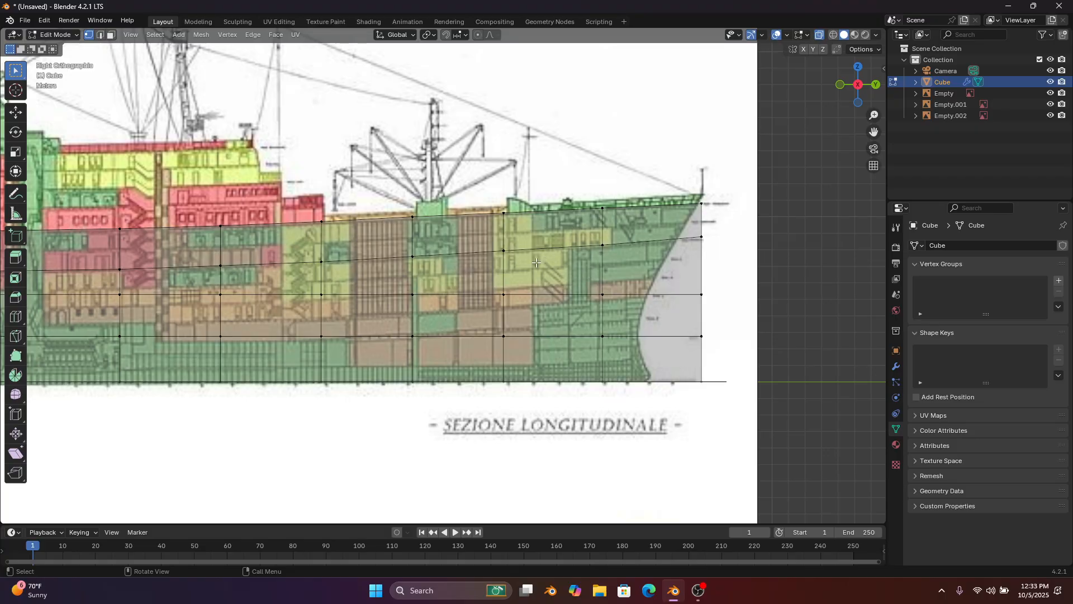
scroll(583, 322, "up", 1)
scroll(598, 309, "up", 2)
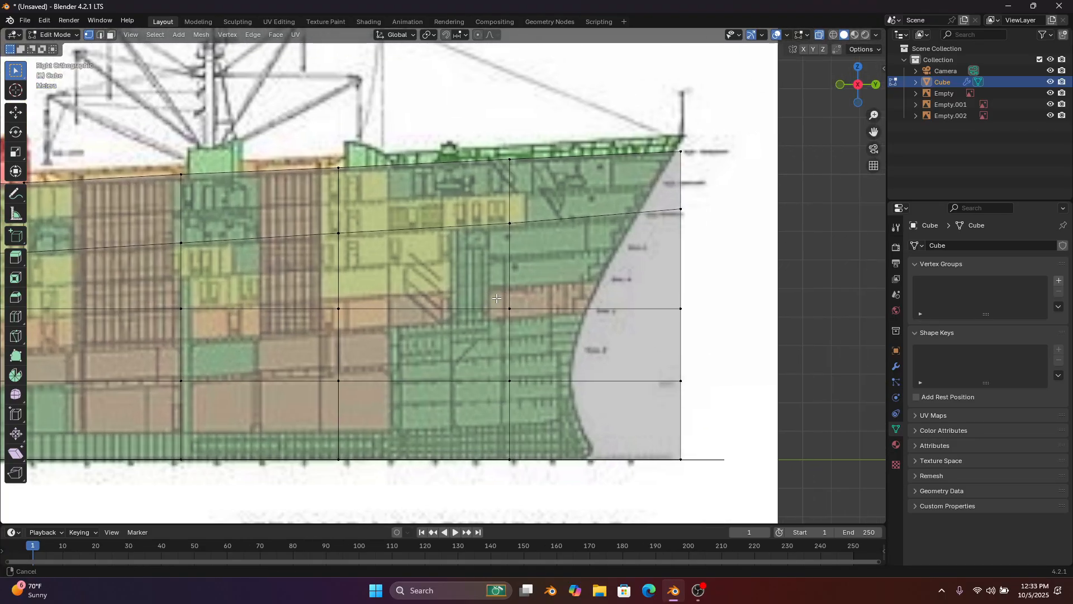
scroll(616, 300, "up", 2)
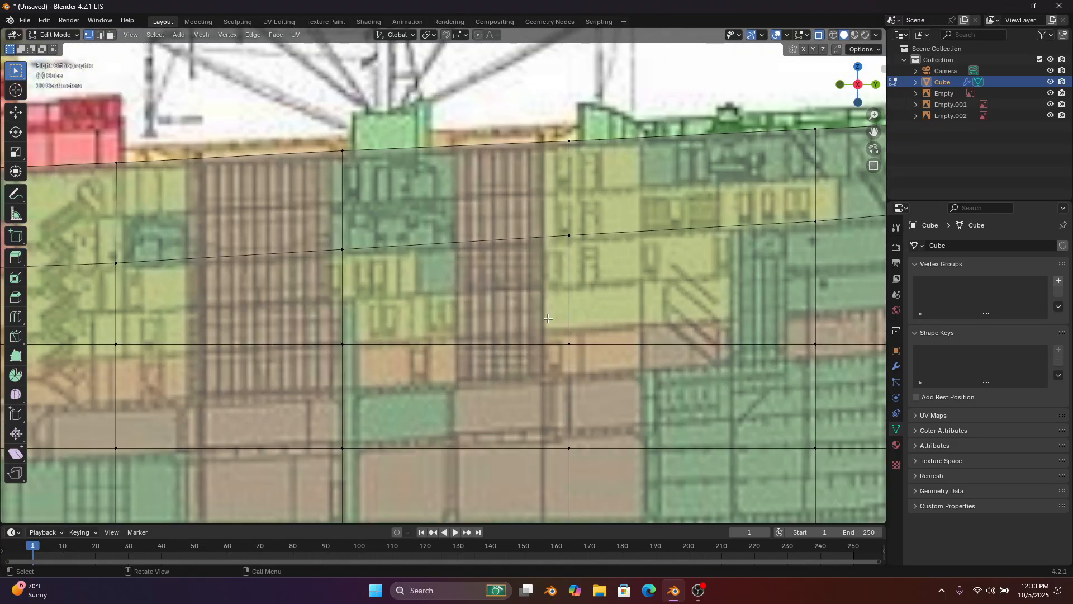
left_click(531, 323)
key("g")
key("z")
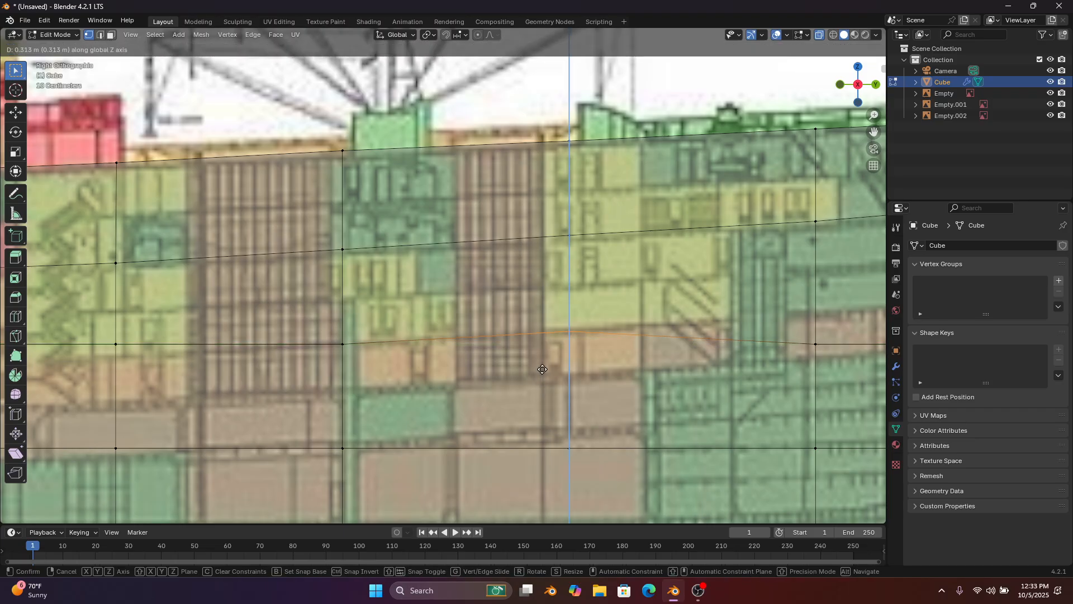
left_click(542, 369)
Raise the third-row vertices one column aft of the bow end about 0.75 m along Z to the brown compartment's top
middle_click_drag(250, 312, 805, 274, "shift")
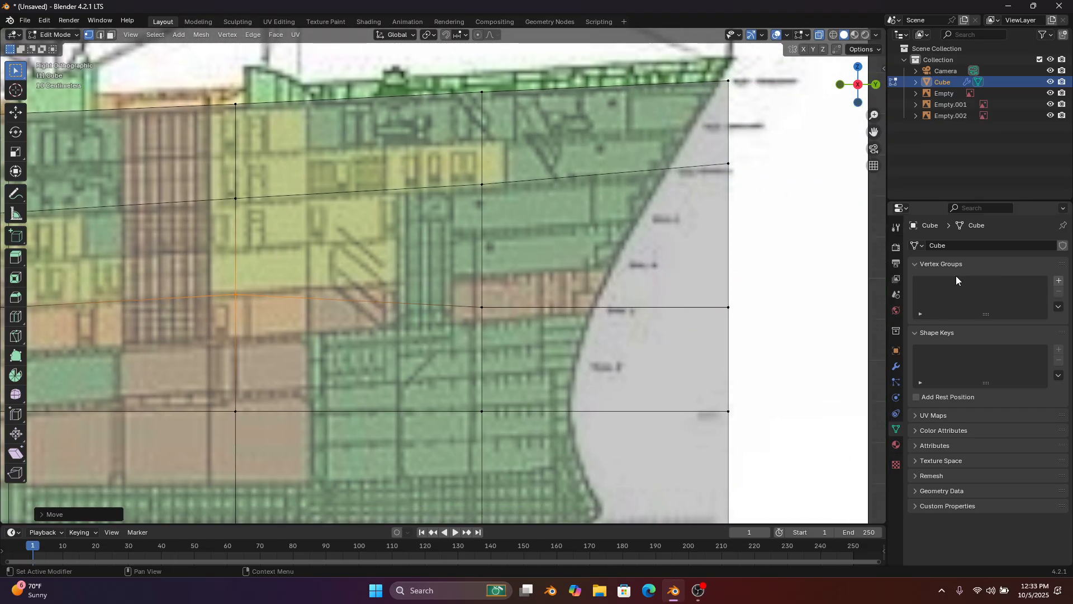
key("b")
left_click_drag(447, 342, 447, 342)
key("g")
key("z")
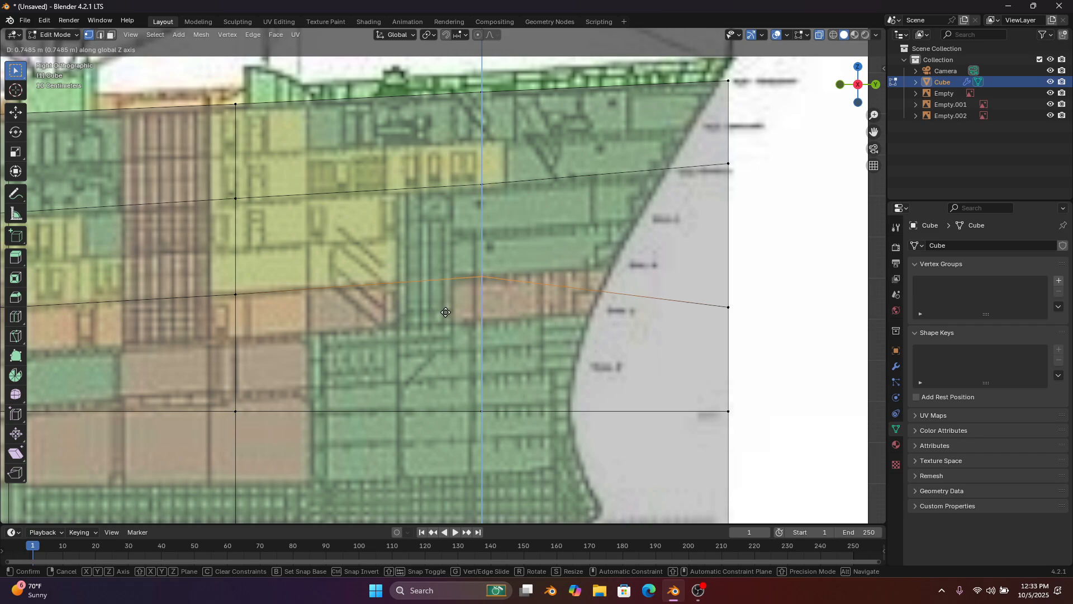
left_click(445, 312)
Raise the third-row vertices at the very bow about 1.25 m along Z to finish the deck line's upward sweep
left_click_drag(795, 241, 700, 328)
key("g")
key("z")
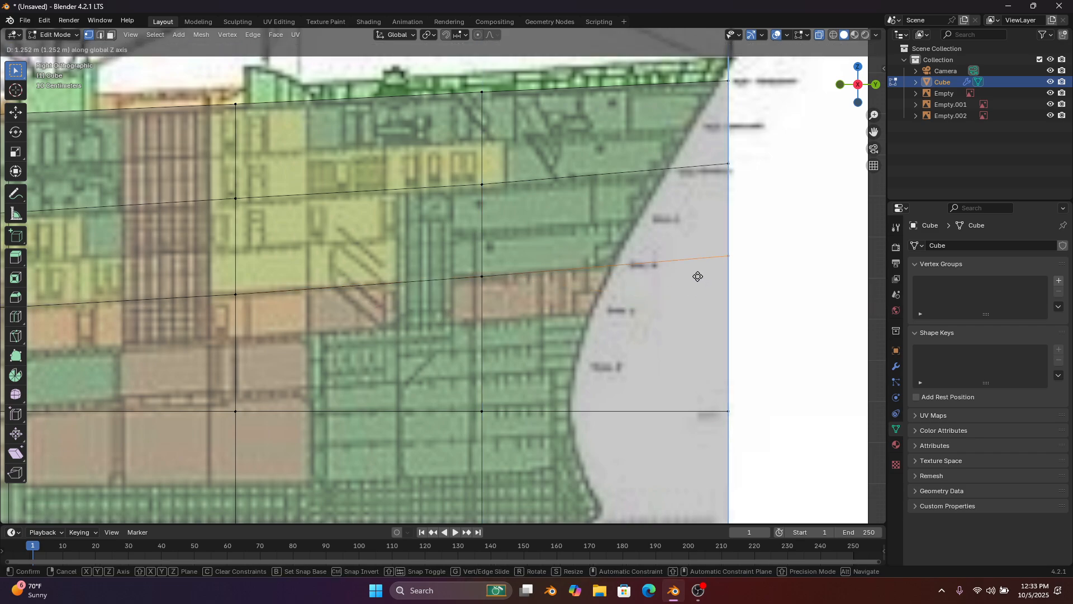
left_click(700, 276)
scroll(700, 276, "down", 3)
scroll(609, 217, "up", 2)
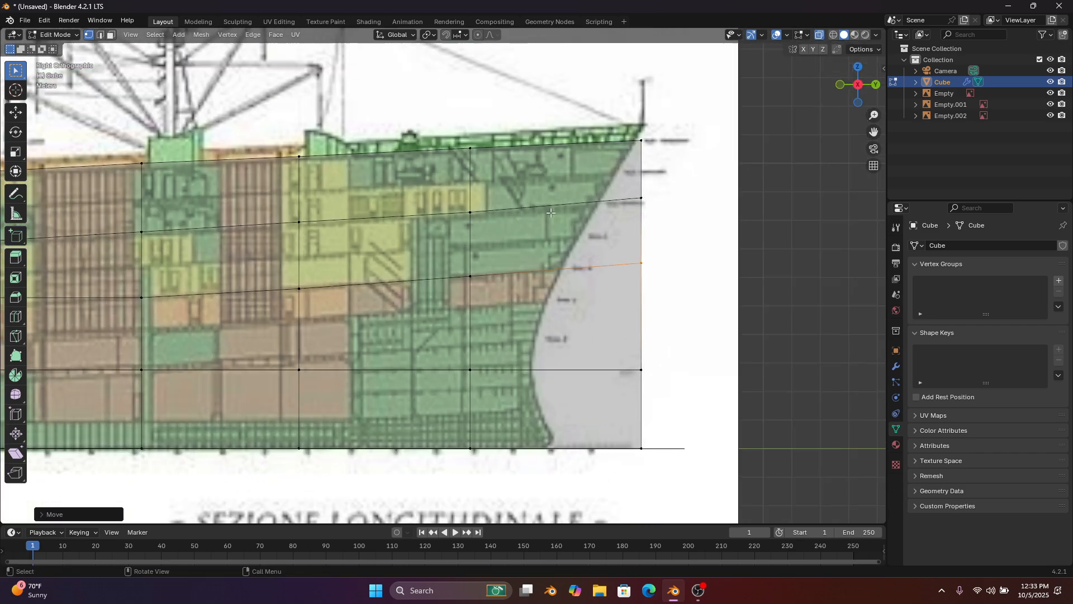
Lower the third-row vertices beside the forward yellow zigzag staircase about 0.27 m along Z to the deck line
middle_click_drag(610, 217, 0, 240, "shift")
scroll(191, 350, "up", 2)
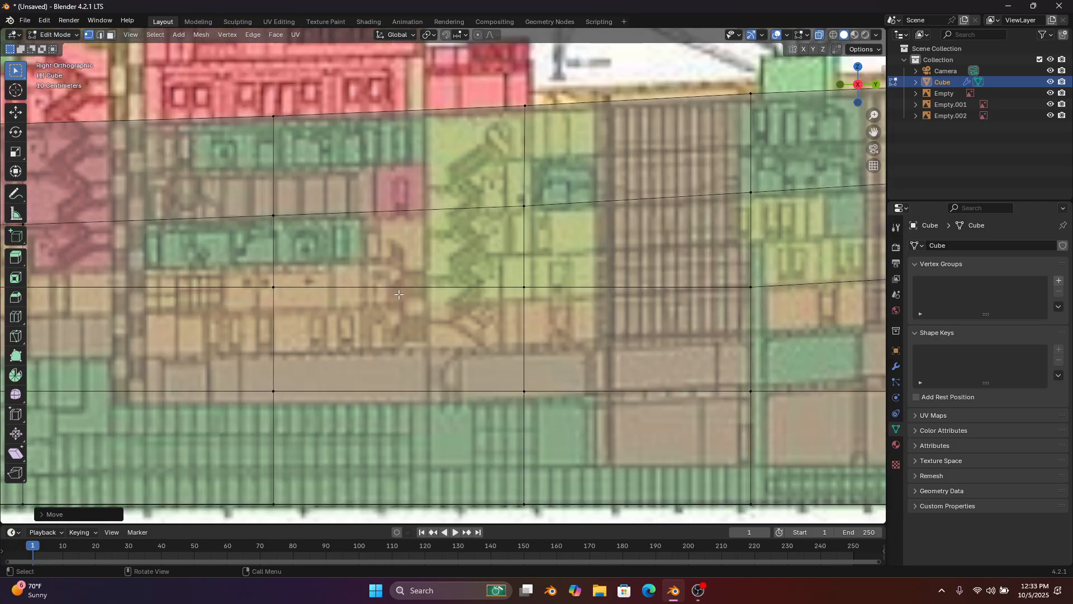
left_click(499, 284)
key("g")
key("z")
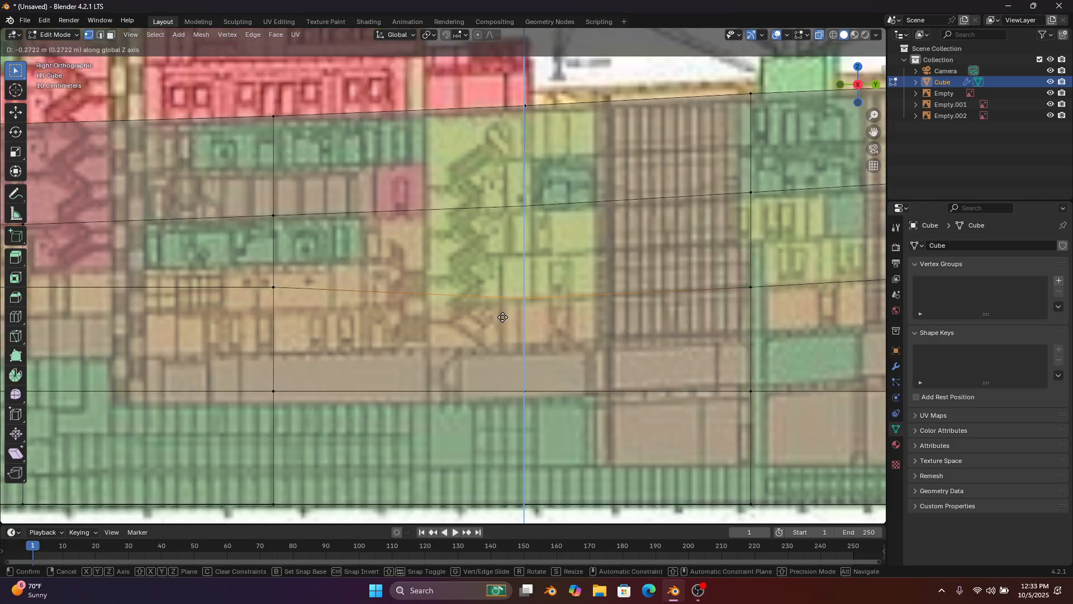
left_click(503, 317)
Lower the third-row vertices one column aft of the yellow staircase about 0.62 m along Z, between the two orange cabin decks
scroll(498, 310, "up", 1)
middle_click_drag(478, 295, 551, 296, "shift")
left_click_drag(352, 255, 235, 308)
key("g")
key("z")
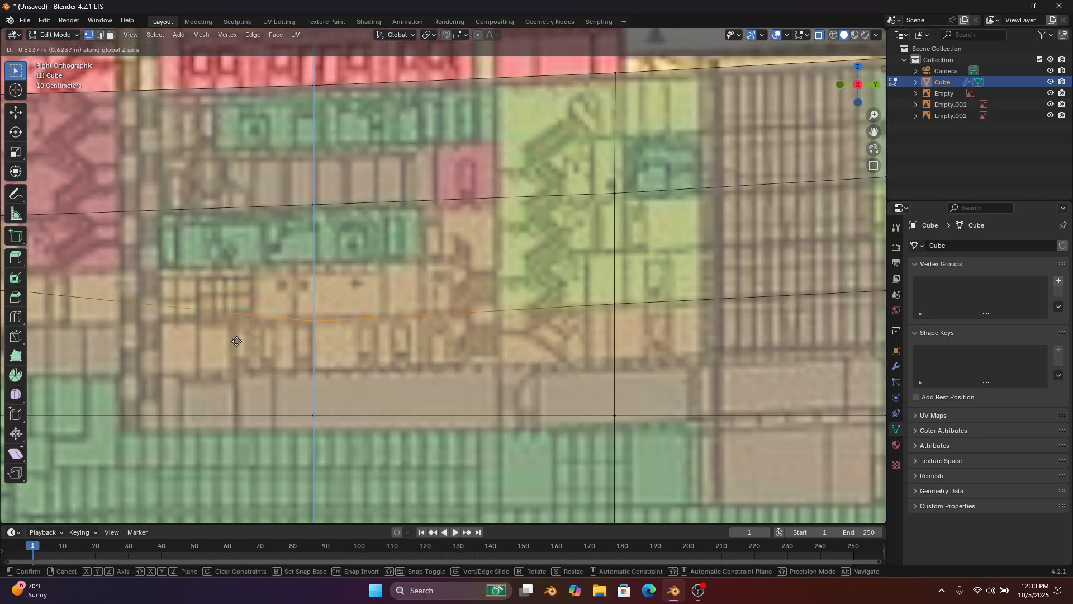
left_click(236, 341)
scroll(236, 341, "down", 4)
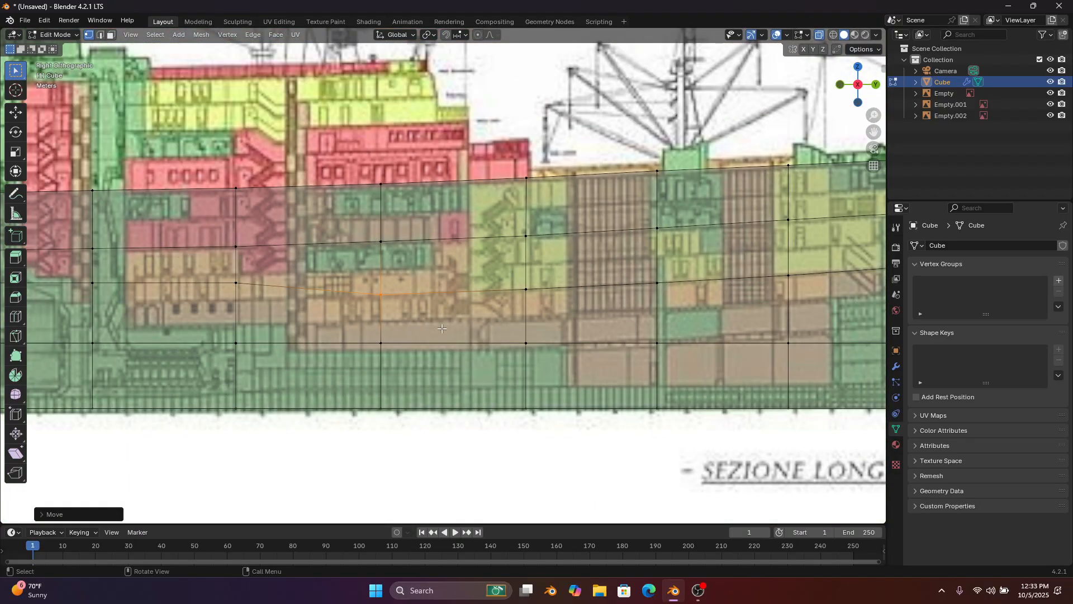
Lower the third-row vertices below the forward red zigzag staircase along Z to the bottom of the orange cabin deck
middle_click_drag(358, 308, 656, 298, "shift")
scroll(656, 297, "up", 2)
left_click_drag(590, 256, 552, 291)
key("g")
key("z")
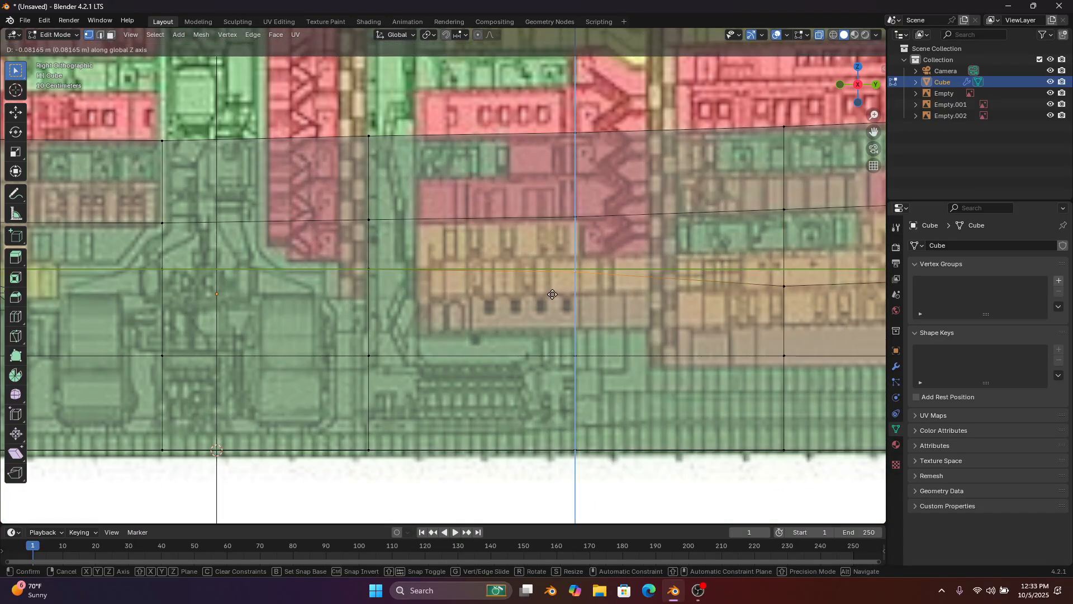
left_click(552, 314)
Lower the third-row vertices in the green shaft just aft of the orange cabins about 0.87 m along Z
middle_click_drag(416, 270, 622, 270, "shift")
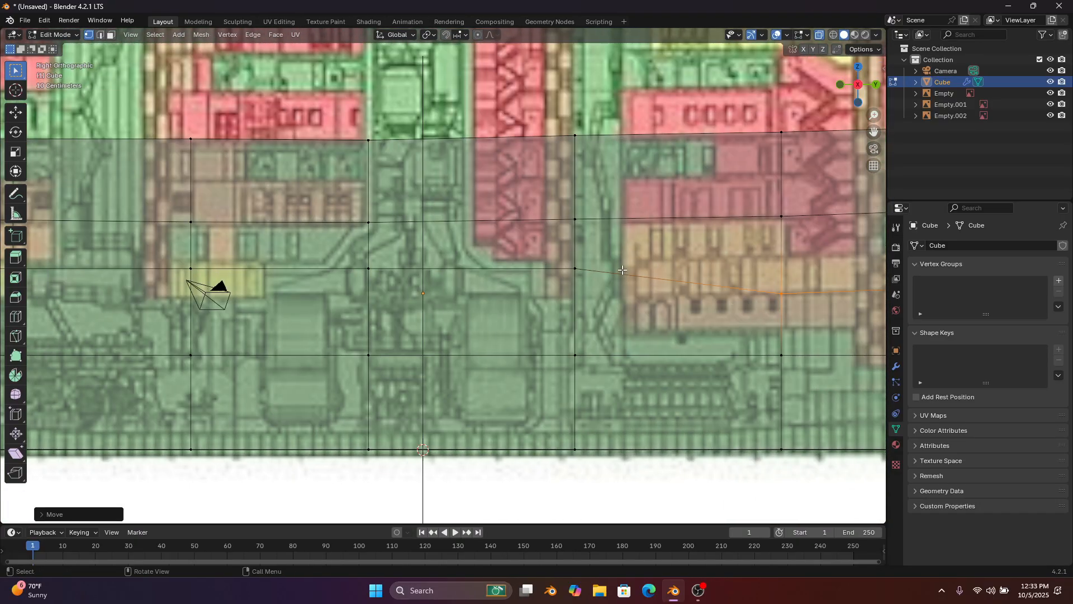
left_click_drag(594, 249, 545, 287)
key("g")
key("z")
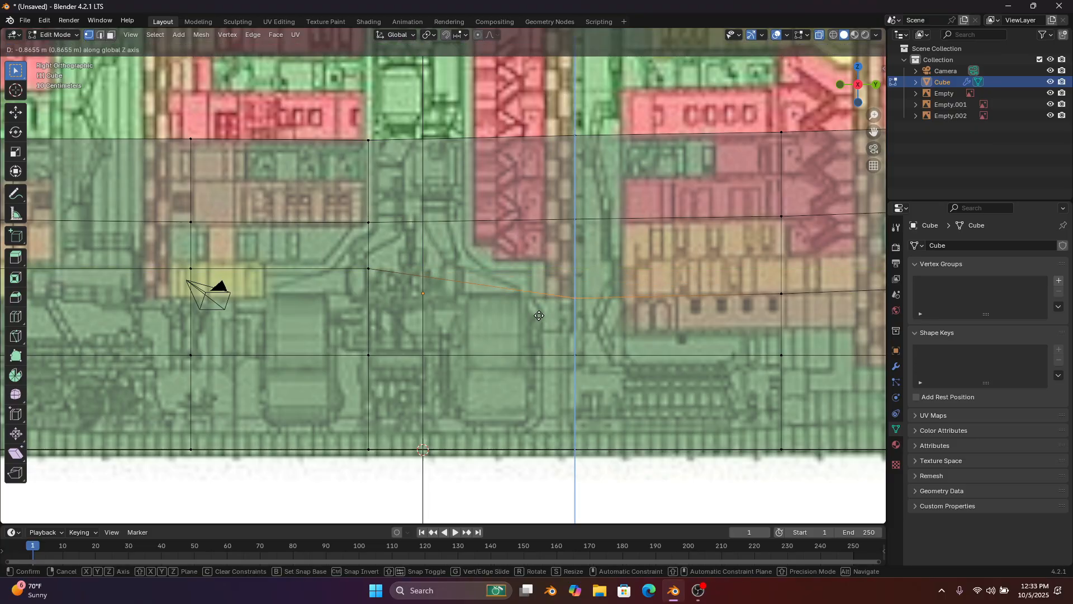
left_click(538, 315)
Lower the third-row vertices between the two large boilers about 0.83 m along Z to level with the neighbouring column
middle_click_drag(443, 283, 540, 288, "shift")
left_click_drag(523, 269, 402, 292)
key("g")
key("z")
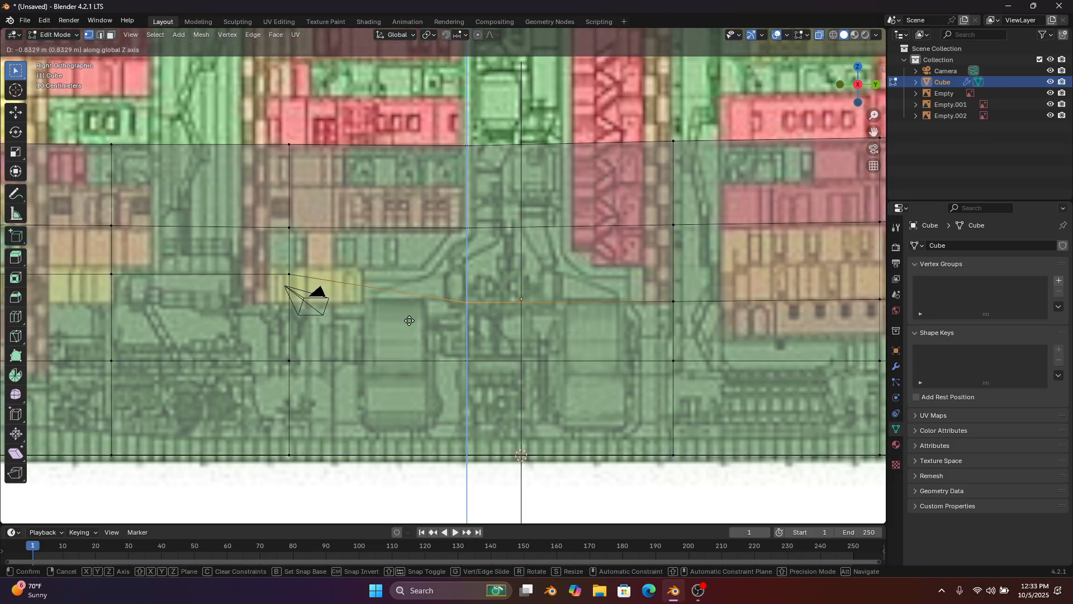
left_click(410, 321)
Lower the third-row vertices beside the camera along Z to the bottom of the small yellow compartment
middle_click_drag(341, 281, 503, 281, "shift")
scroll(497, 276, "up", 2)
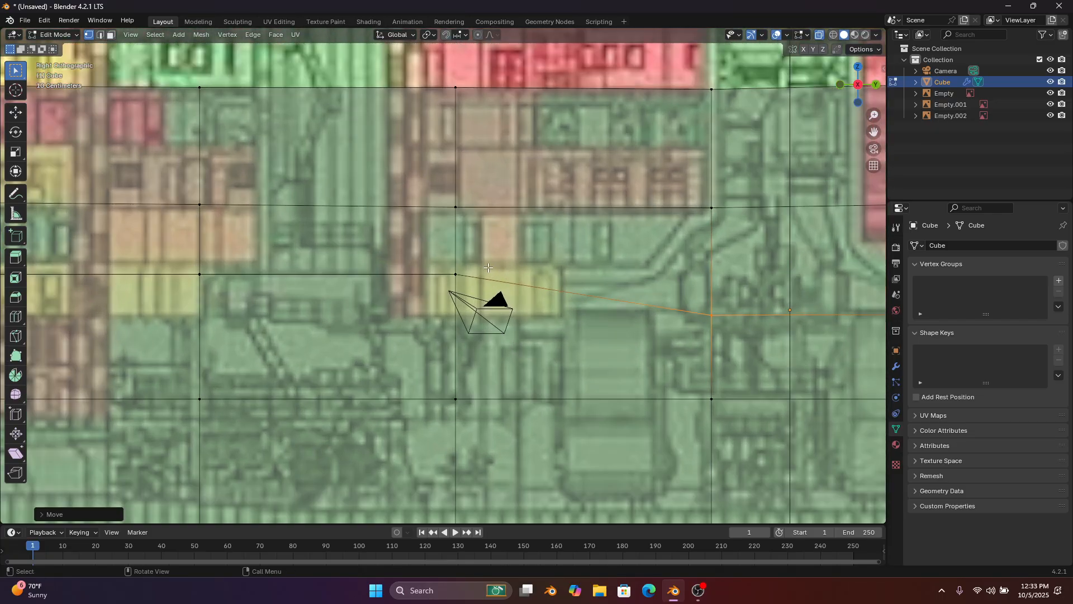
left_click_drag(490, 265, 402, 304)
key("g")
key("z")
left_click(401, 346)
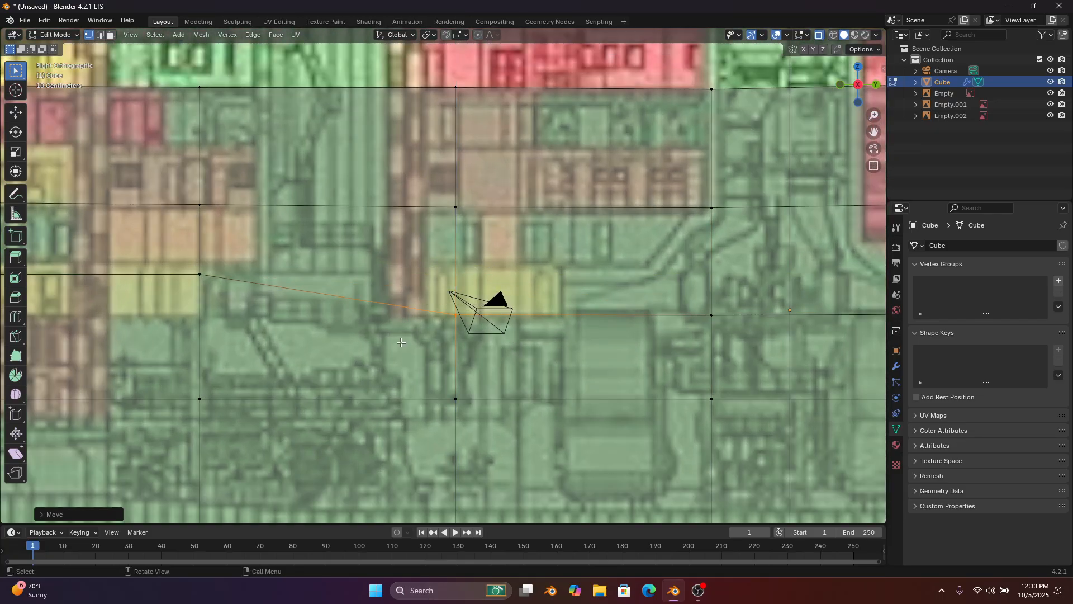
Lower the third-row vertices one column aft of the camera along Z to the bottom edge of the yellow cabins
middle_click_drag(373, 329, 658, 332, "shift")
left_click_drag(552, 261, 454, 301)
key("g")
key("z")
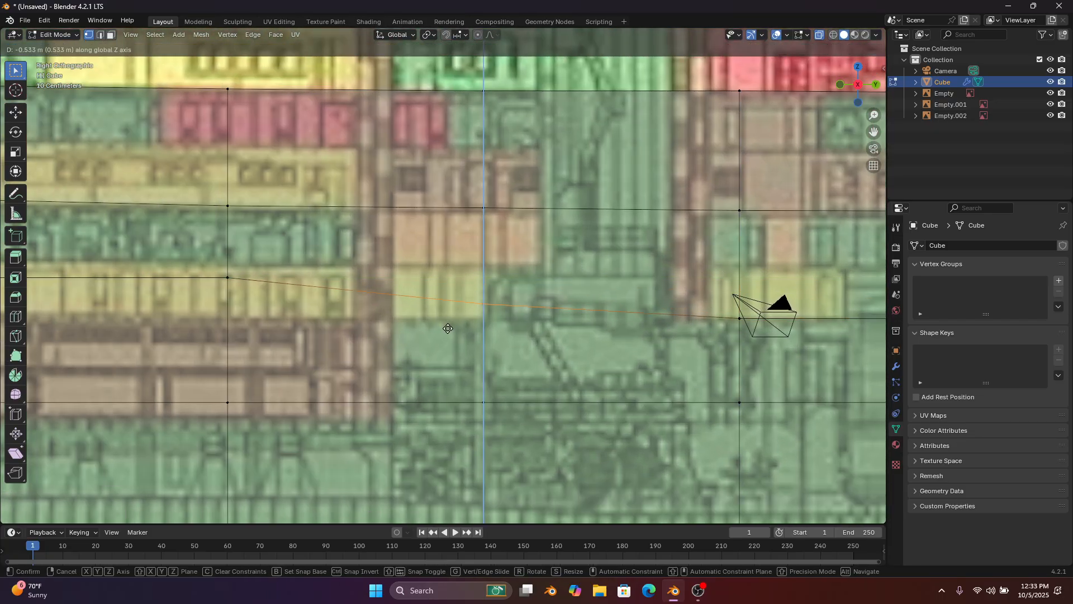
left_click(451, 343)
Lower the third-row vertices in the long yellow cabin deck about 0.81 m along Z to that deck's floor
middle_click_drag(416, 340, 659, 346, "shift")
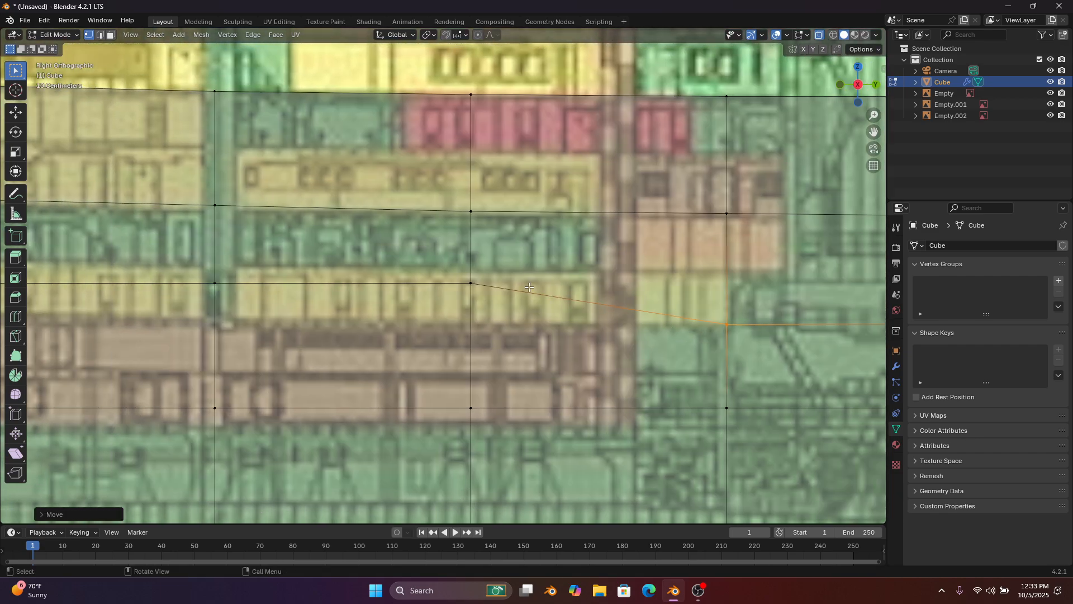
left_click_drag(496, 268, 441, 320)
key("g")
key("z")
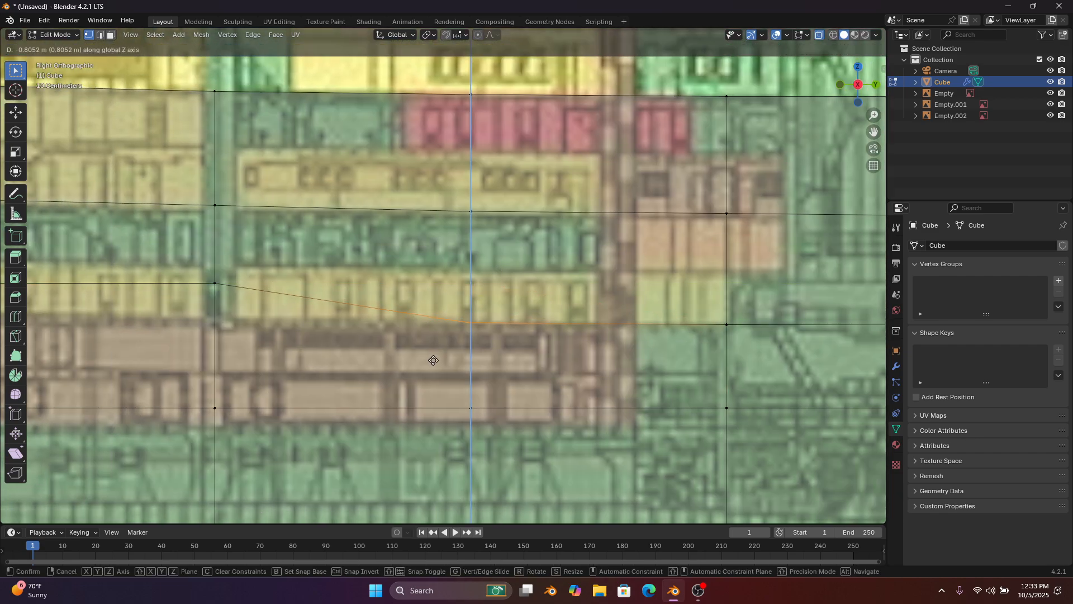
left_click(433, 359)
Lower the third-row vertices at the narrow green vertical shaft between the yellow cabins along Z to the deck floor
middle_click_drag(424, 353, 646, 347, "shift")
left_click_drag(483, 260, 398, 296)
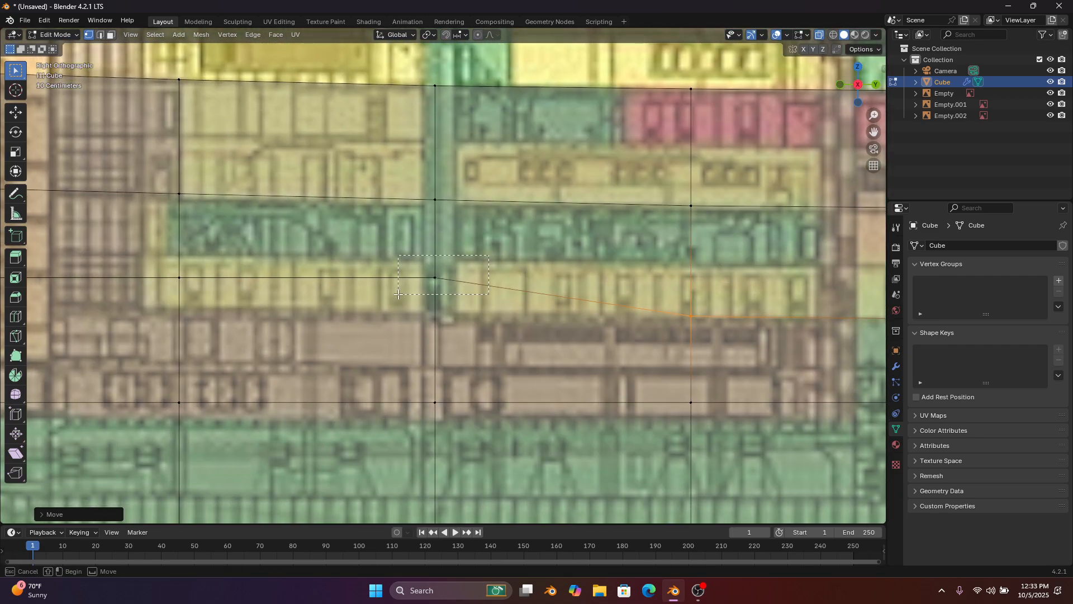
key("g")
key("z")
left_click(393, 325)
middle_click_drag(388, 294, 739, 326, "shift")
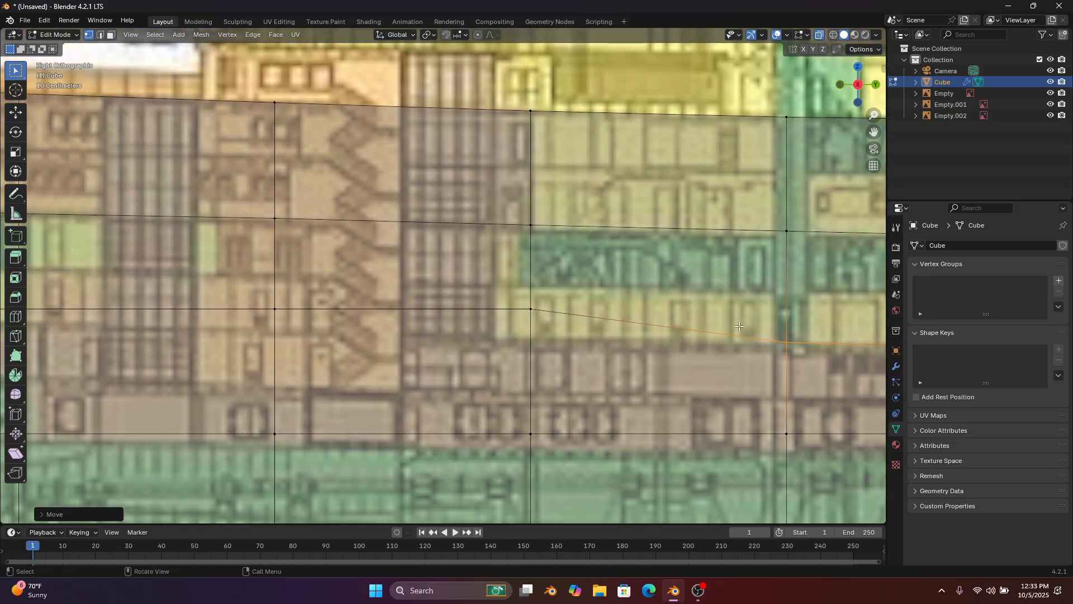
Lower the third-row vertices beside the aft end of the yellow cabins along Z to the cabin deck floor
left_click_drag(577, 300, 486, 330)
key("g")
key("z")
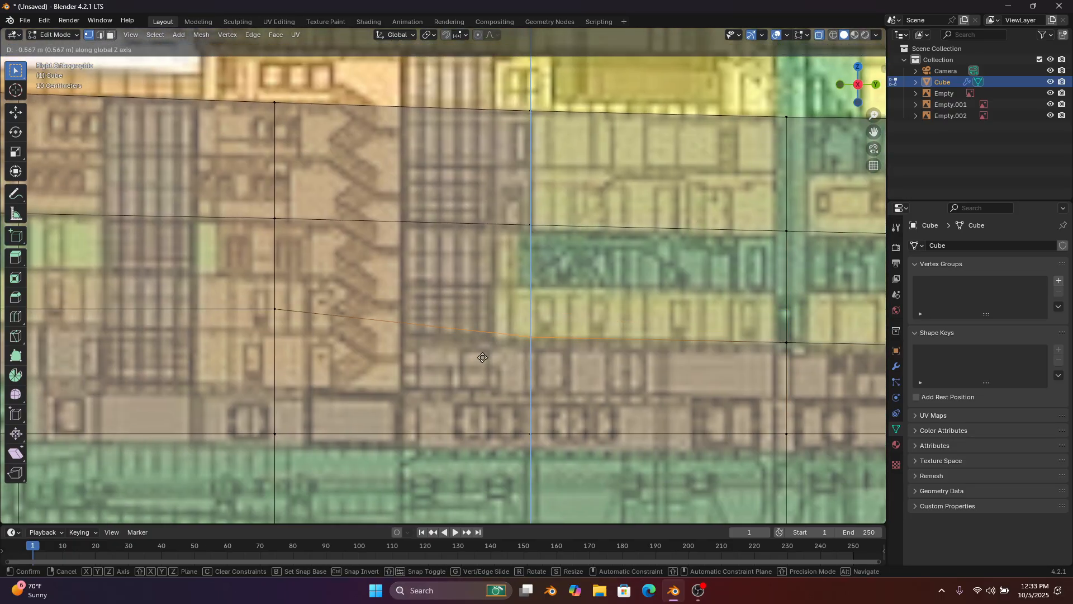
left_click(483, 358)
key("g")
key("y")
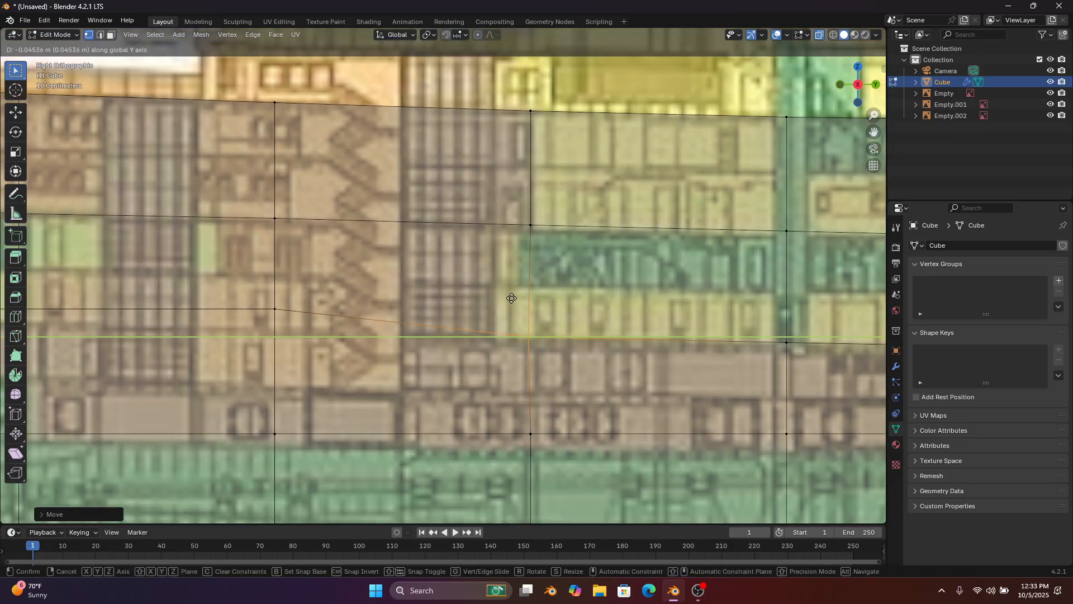
left_click(510, 297)
Lower the third-row vertices beside the zigzag staircase and in the next column aft along Z to the deck line
middle_click_drag(509, 297, 783, 288, "shift")
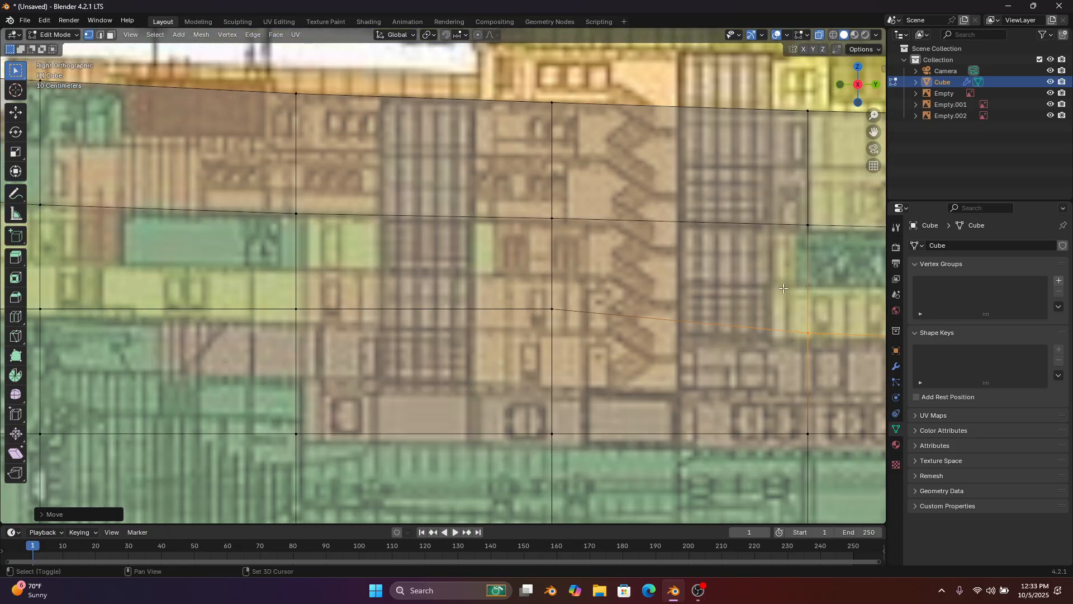
left_click(552, 309)
key("g")
key("z")
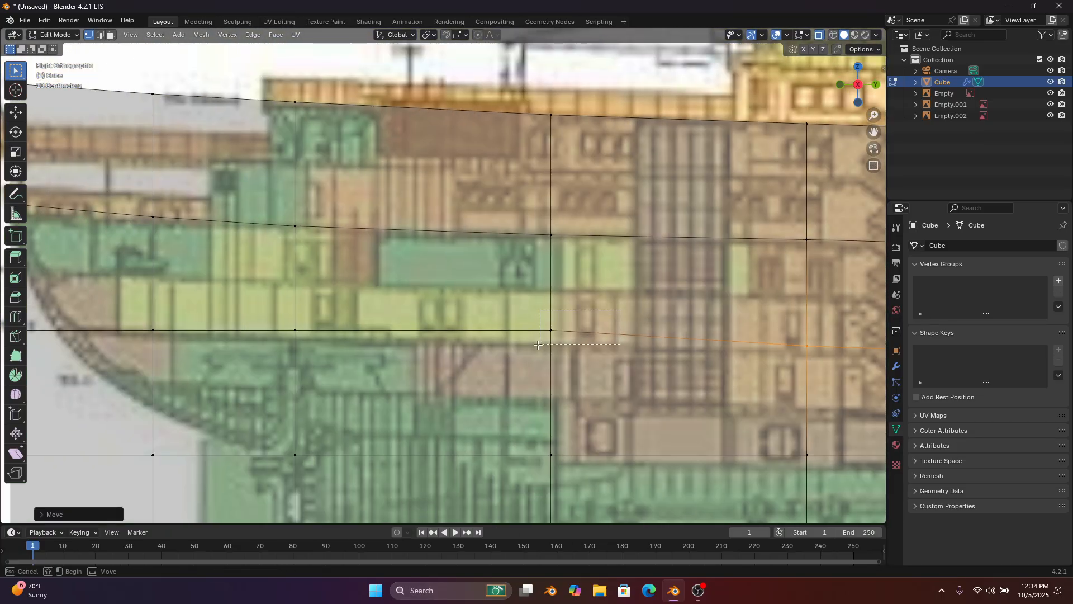
left_click(540, 353)
middle_click_drag(520, 320, 699, 319, "shift")
Lower the third-row vertices above the rudder and in the adjacent column aft along Z to the floor of the yellow deck
left_click_drag(574, 305, 524, 332)
key("g")
key("y")
left_click(446, 350)
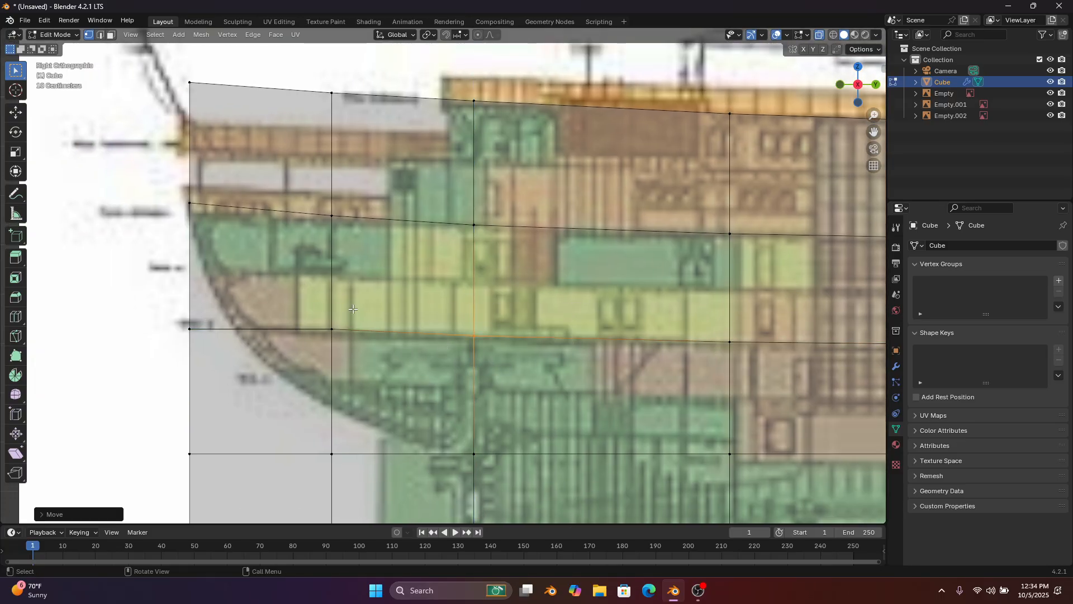
left_click_drag(326, 342, 322, 343)
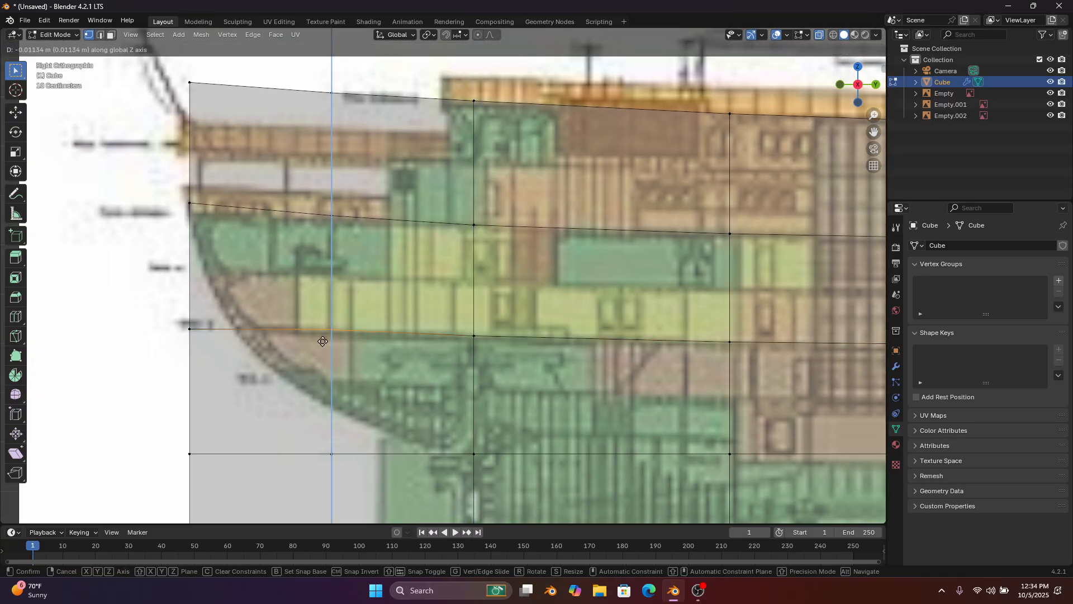
scroll(321, 327, "down", 5)
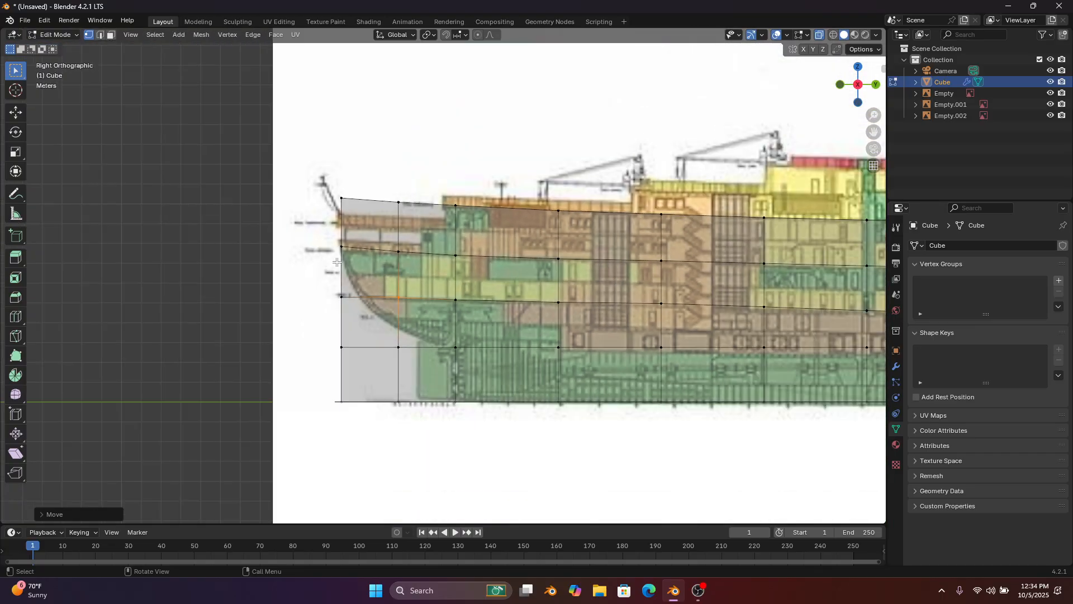
Select the second-row vertices on the block's forward edge at the bow
scroll(358, 316, "up", 1)
middle_click_drag(336, 329, 1, 327, "shift")
middle_click_drag(381, 263, 0, 139, "shift")
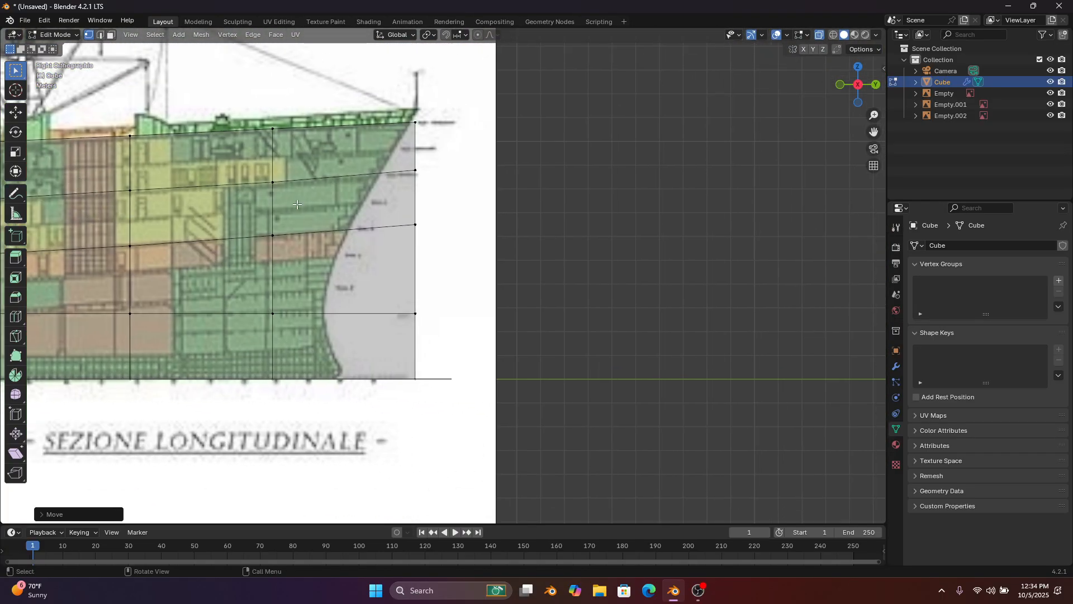
middle_click_drag(297, 204, 388, 293, "shift")
scroll(512, 252, "up", 1)
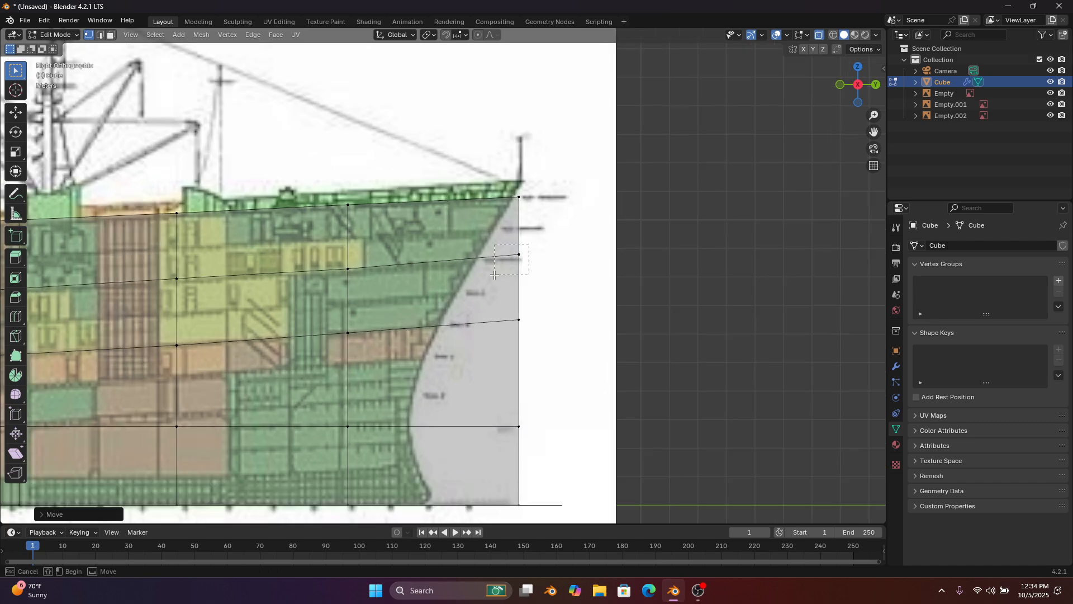
left_click_drag(495, 275, 495, 275)
Check the vertex rows against the deck lines along the hull from bow to stern
middle_click_drag(508, 324, 624, 251, "shift")
scroll(640, 269, "down", 2)
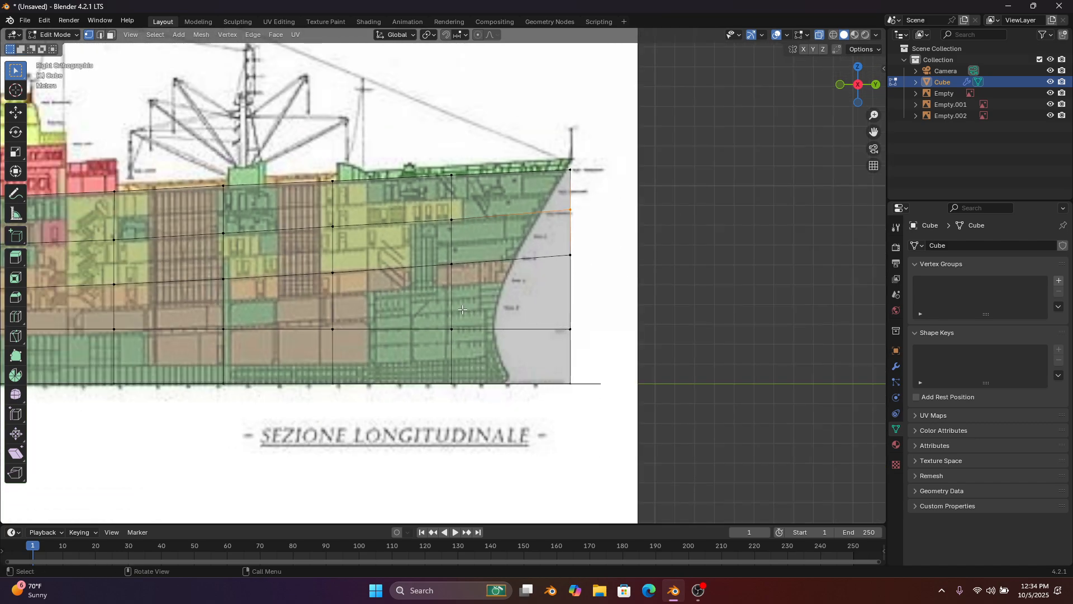
scroll(463, 309, "up", 1)
middle_click_drag(481, 314, 540, 316, "shift")
middle_click_drag(476, 298, 28, 288, "shift")
scroll(319, 308, "down", 6)
middle_click_drag(329, 302, 775, 303, "shift")
scroll(775, 302, "up", 2)
middle_click_drag(494, 336, 544, 338, "shift")
scroll(543, 338, "up", 5)
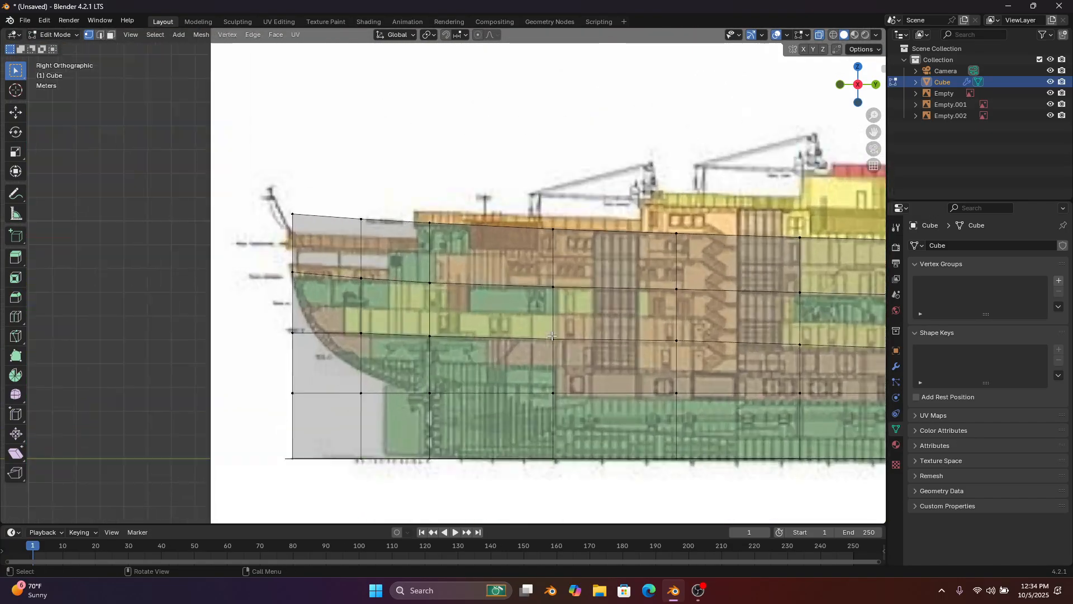
scroll(561, 362, "down", 3)
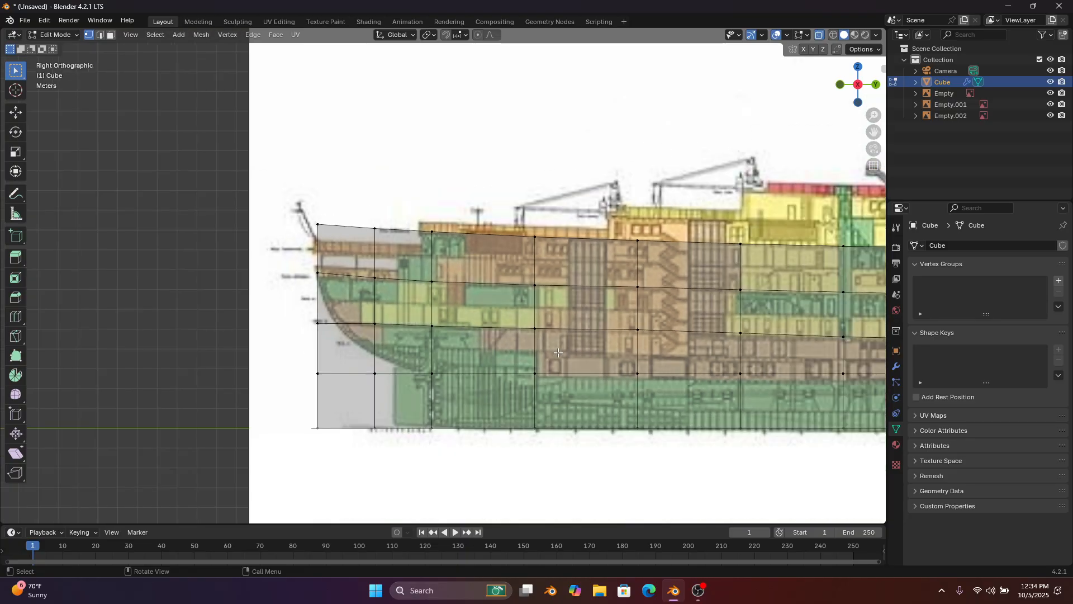
middle_click_drag(481, 323, 873, 301, "shift")
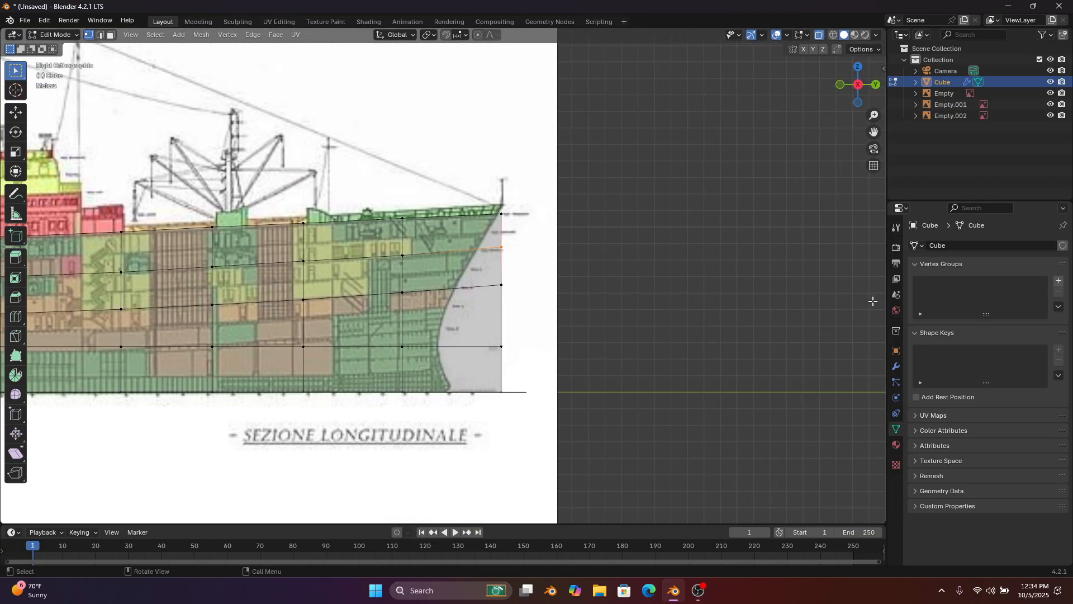
Move the second-row bow vertices aft along Y toward the slanted bow outline
scroll(575, 185, "up", 6)
key("g")
key("y")
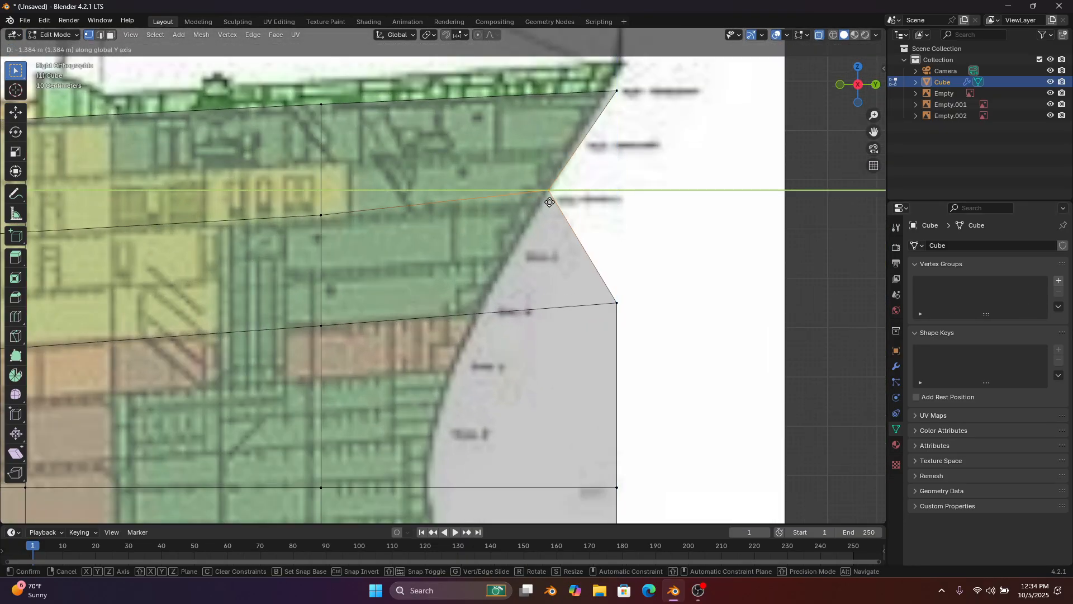
left_click(558, 208)
left_click_drag(639, 83, 559, 198)
key("g")
key("y")
left_click(556, 201)
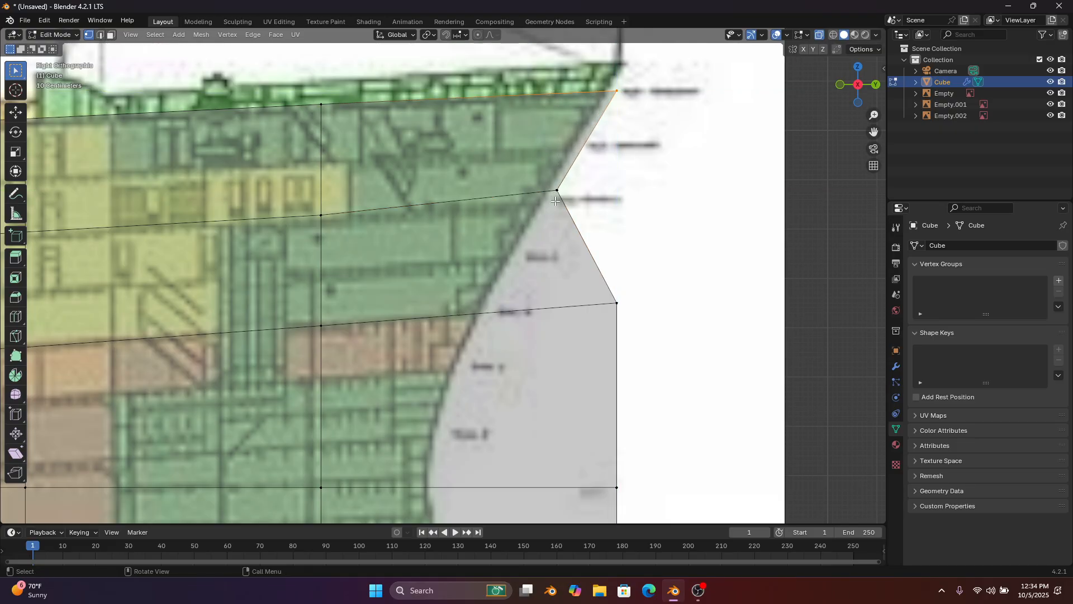
Move the second-row bow vertices about 0.22 m further aft along Y onto the bow outline
left_click_drag(546, 197, 530, 215)
key("g")
key("y")
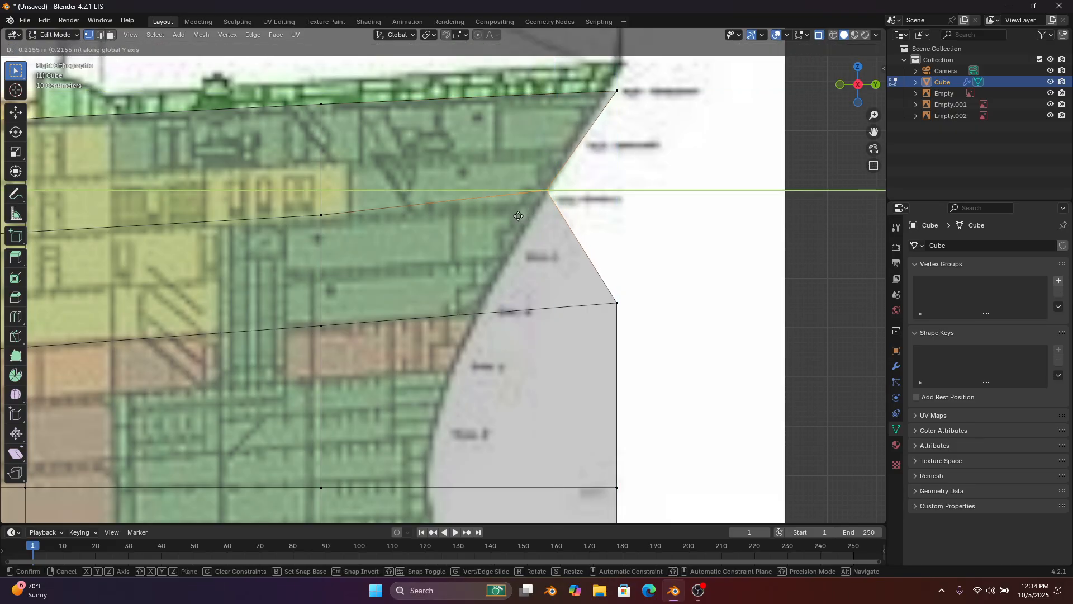
left_click(520, 215)
Move the third-row bow vertices about 2.87 m aft along Y onto the bow outline
left_click_drag(640, 281, 577, 345)
key("g")
key("y")
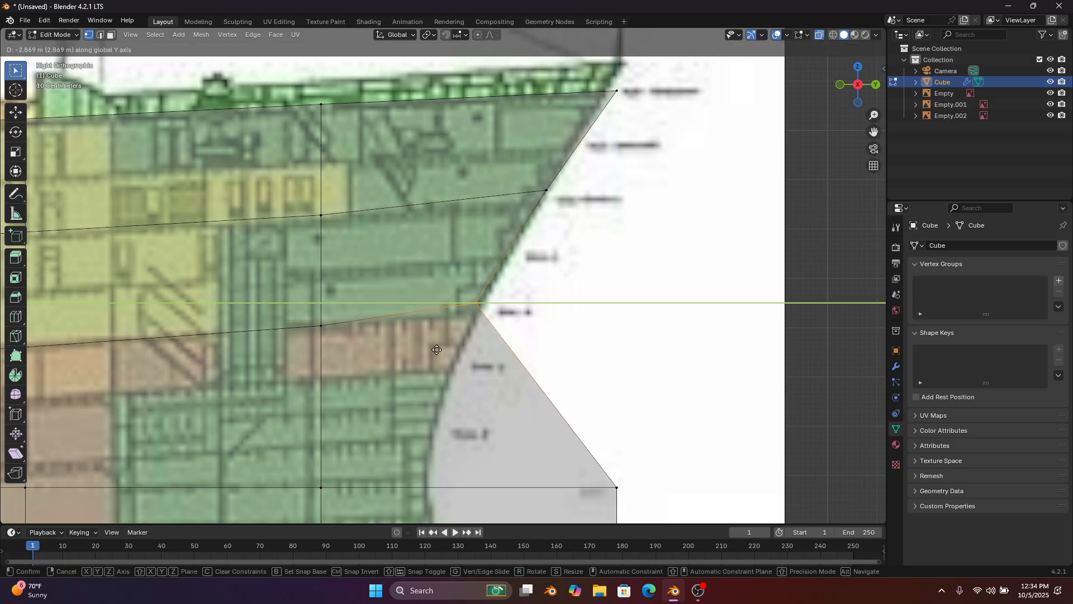
Move the three lower vertices of the bow's front edge aft along Y onto the stem outline of the side-view drawing
left_click(444, 353)
middle_click_drag(558, 373, 676, 173, "shift")
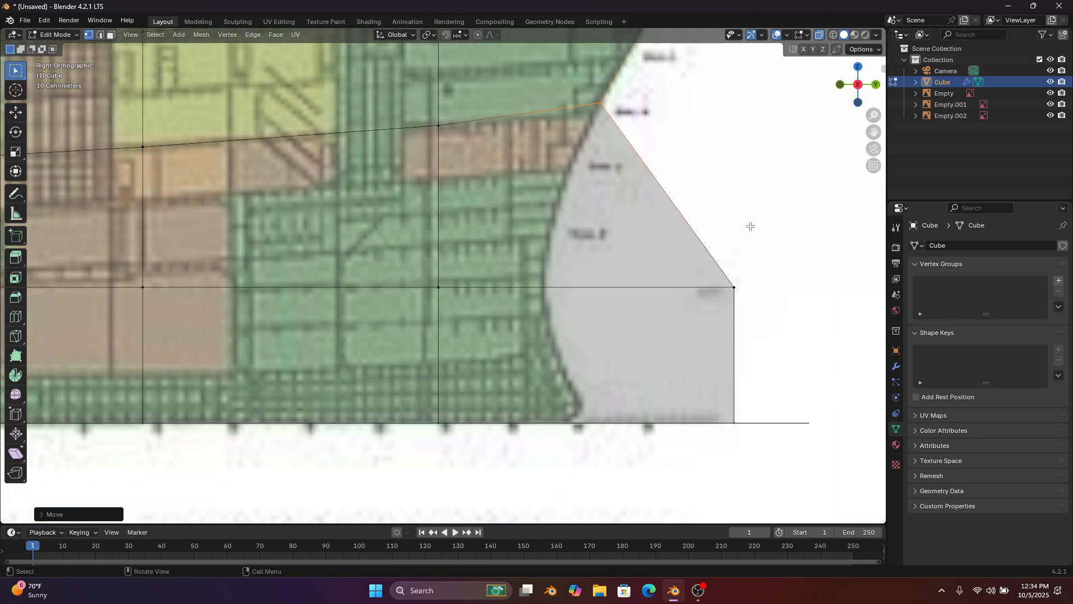
left_click_drag(689, 330, 687, 331)
key("g")
key("y")
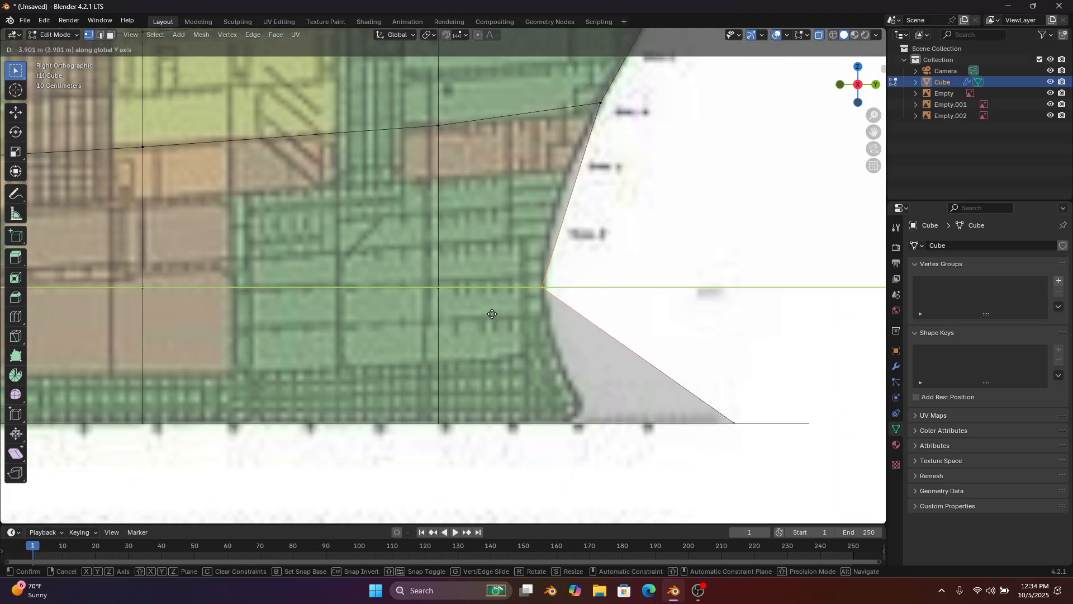
left_click(494, 314)
left_click_drag(707, 435, 707, 435)
key("g")
key("y")
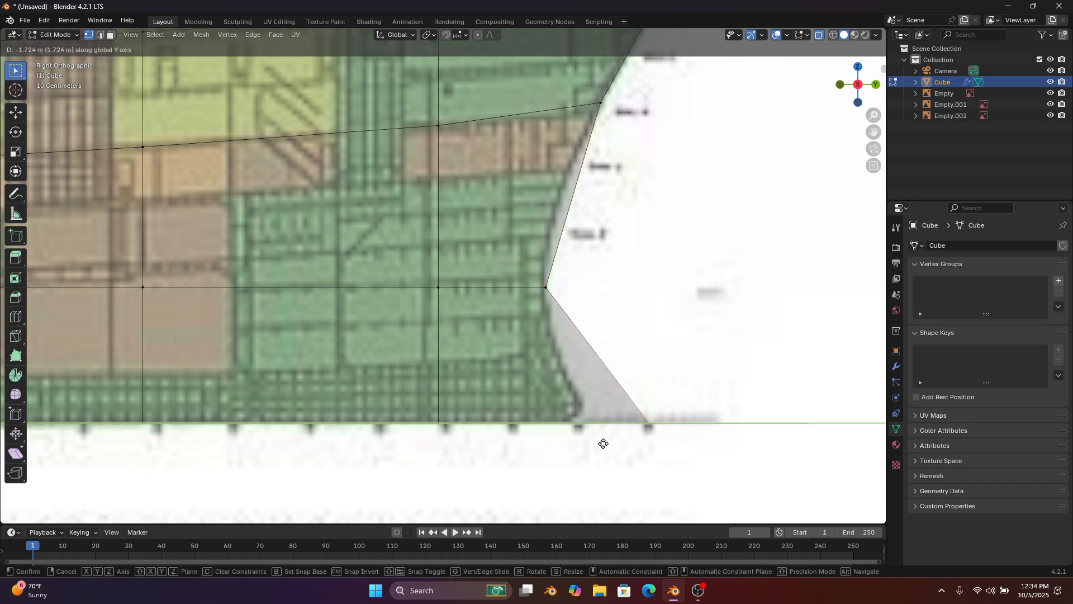
left_click(556, 438)
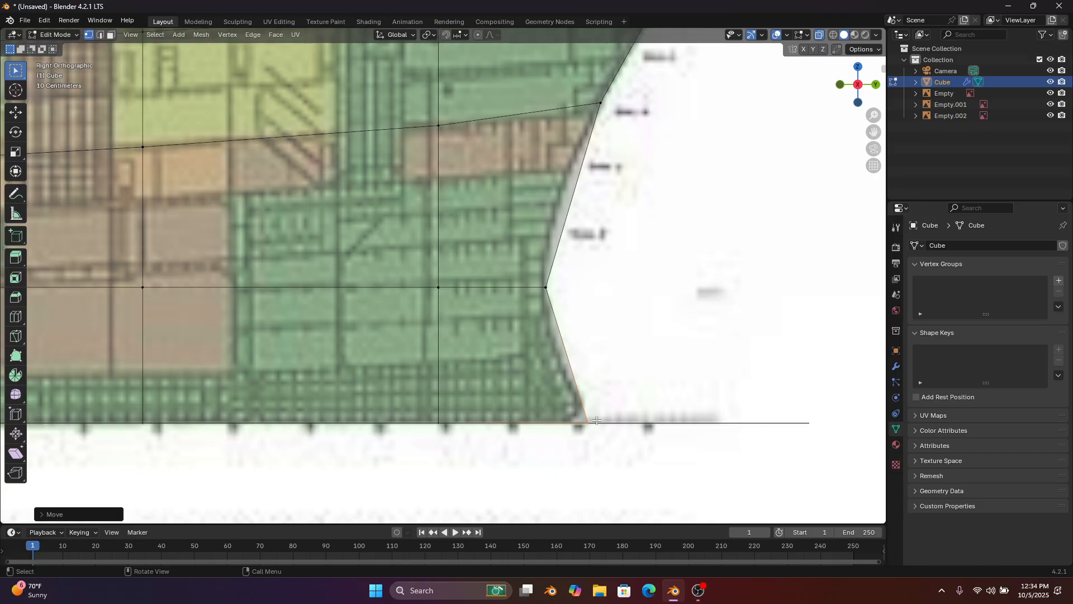
Shift the two middle-height vertices of the column behind the bow aft to slant that column parallel to the stem
scroll(506, 434, "down", 5)
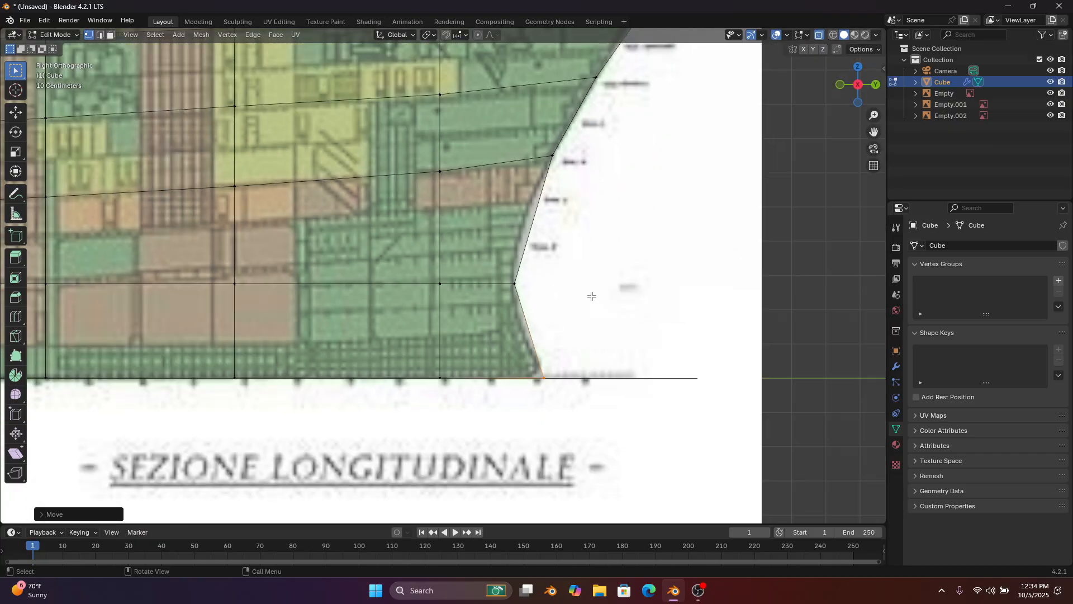
middle_click_drag(448, 141, 476, 193, "shift")
scroll(477, 193, "up", 3)
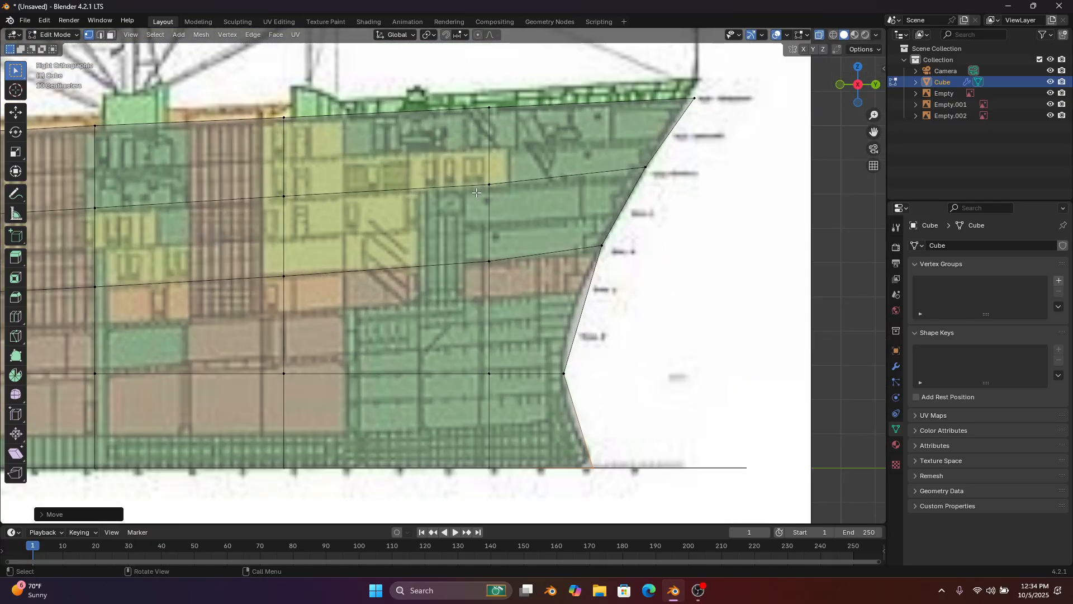
left_click(484, 202)
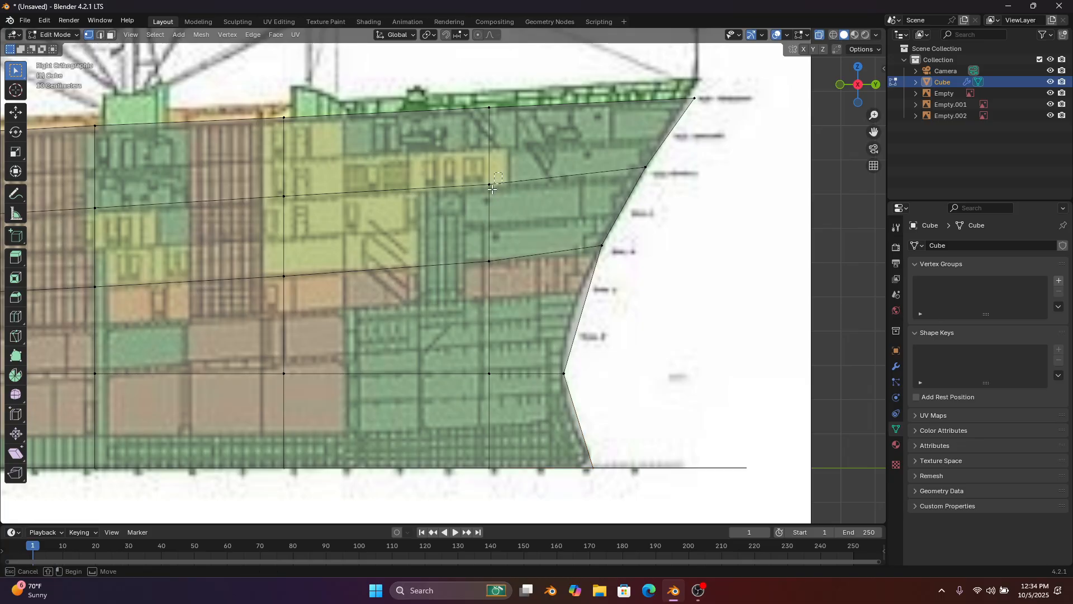
left_click_drag(492, 189, 486, 200)
key("g")
middle_click_drag(484, 201, 477, 201)
left_click(466, 199)
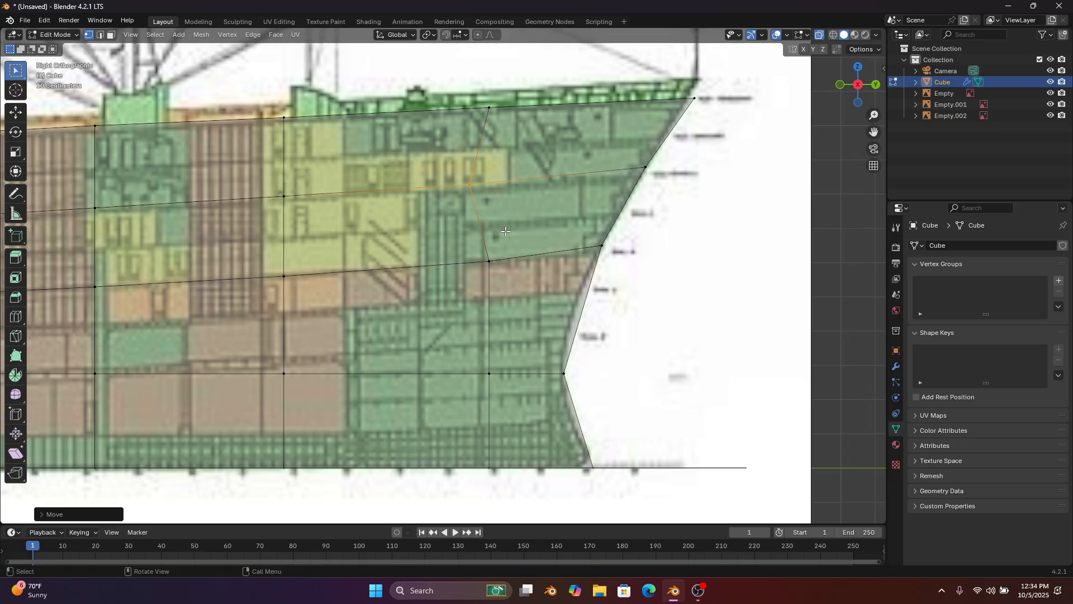
left_click_drag(502, 248, 459, 293)
key("g")
middle_click_drag(454, 298, 438, 302)
left_click(428, 306)
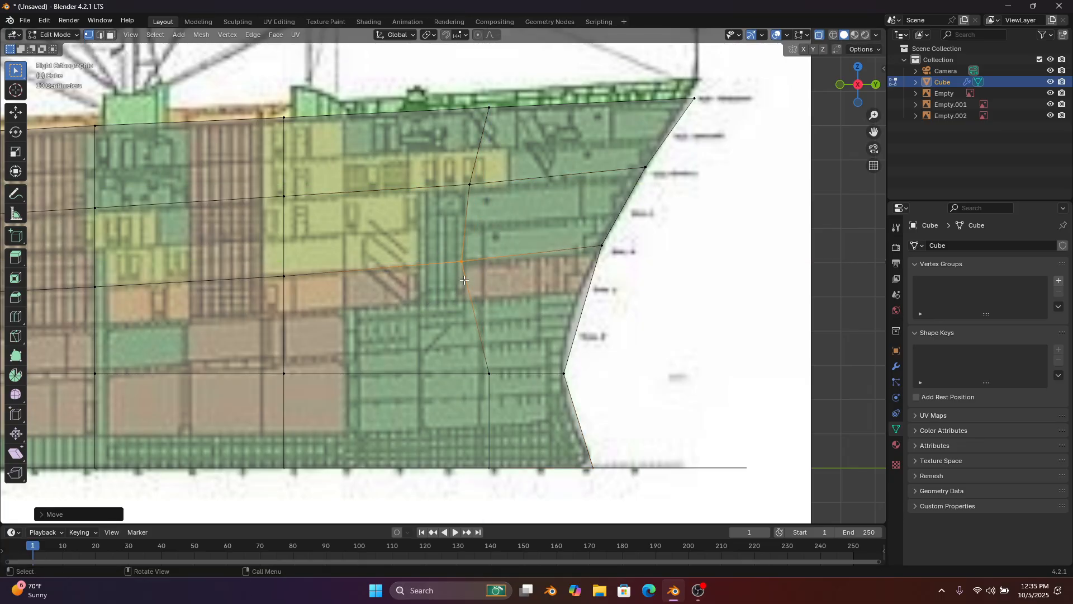
key("g")
middle_click_drag(499, 317, 491, 317)
left_click(489, 318)
Shift the two lowest vertices of the column behind the bow aft, keeping the bottom one on the keel line
left_click_drag(482, 388, 482, 389)
key("g")
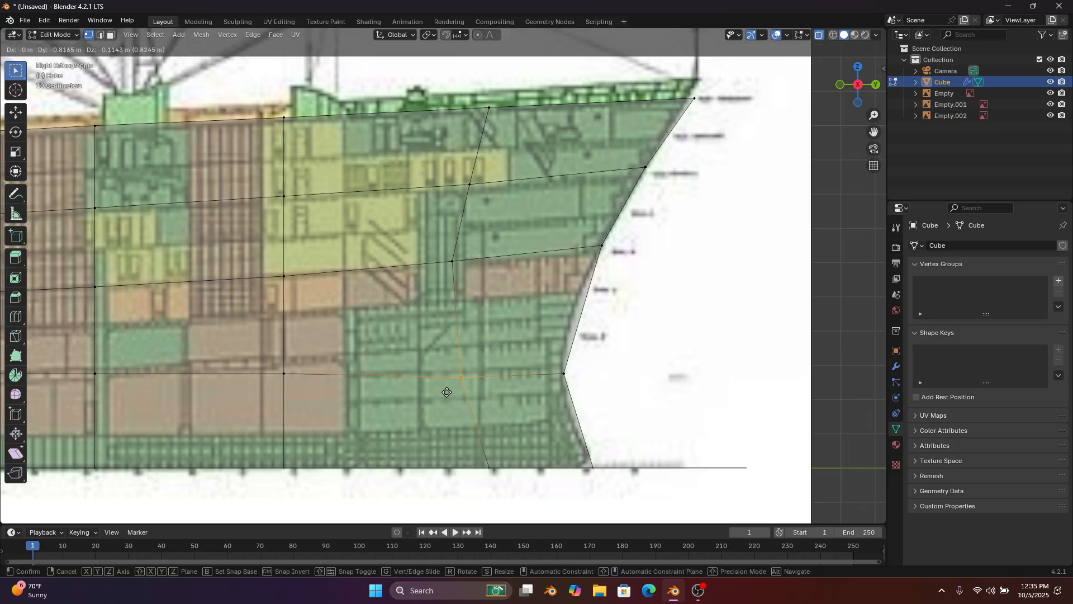
left_click(420, 397)
left_click_drag(497, 433, 452, 500)
key("g")
middle_click_drag(440, 505, 417, 509)
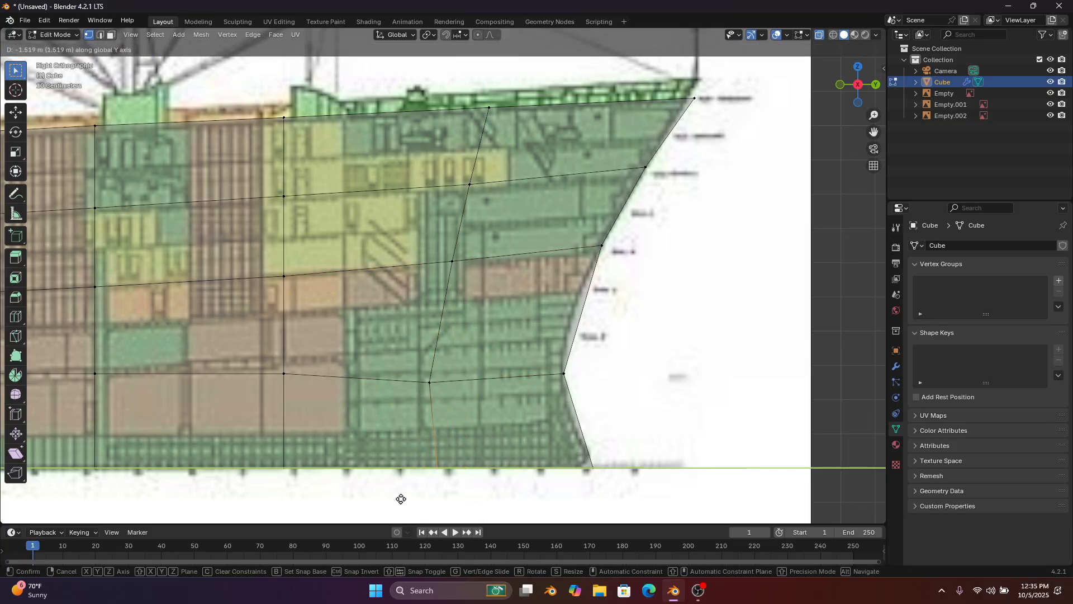
left_click(396, 497)
scroll(395, 497, "down", 5)
middle_click_drag(568, 311, 515, 316)
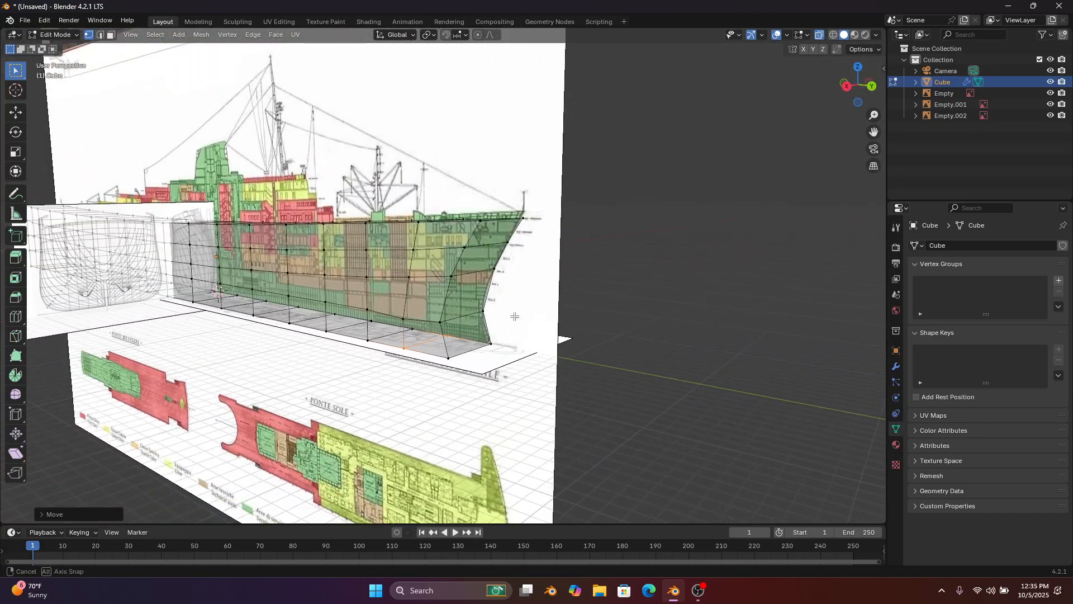
left_click(858, 69)
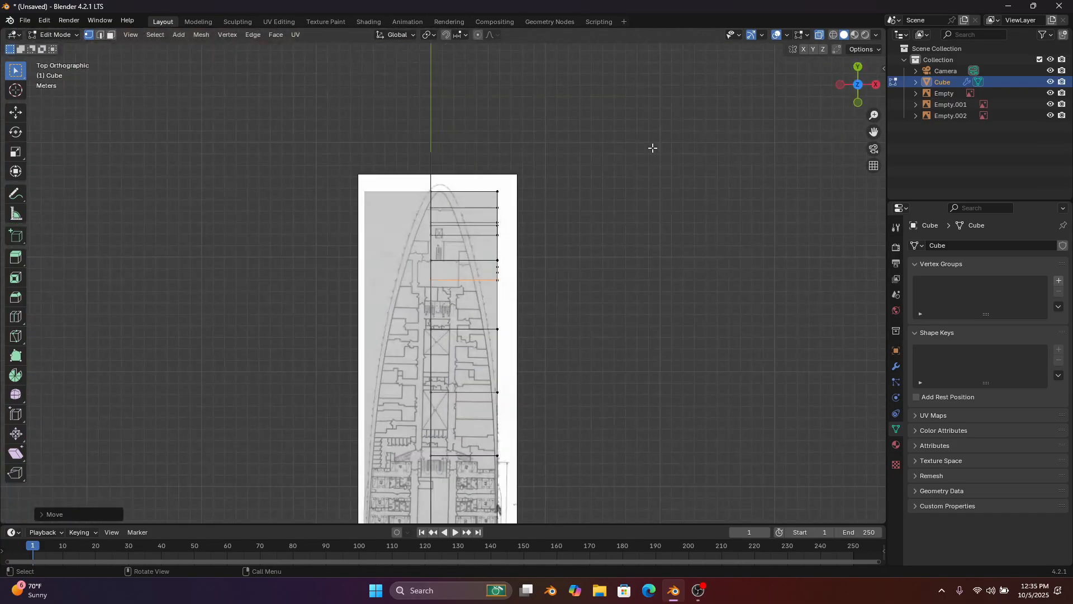
scroll(649, 148, "up", 4)
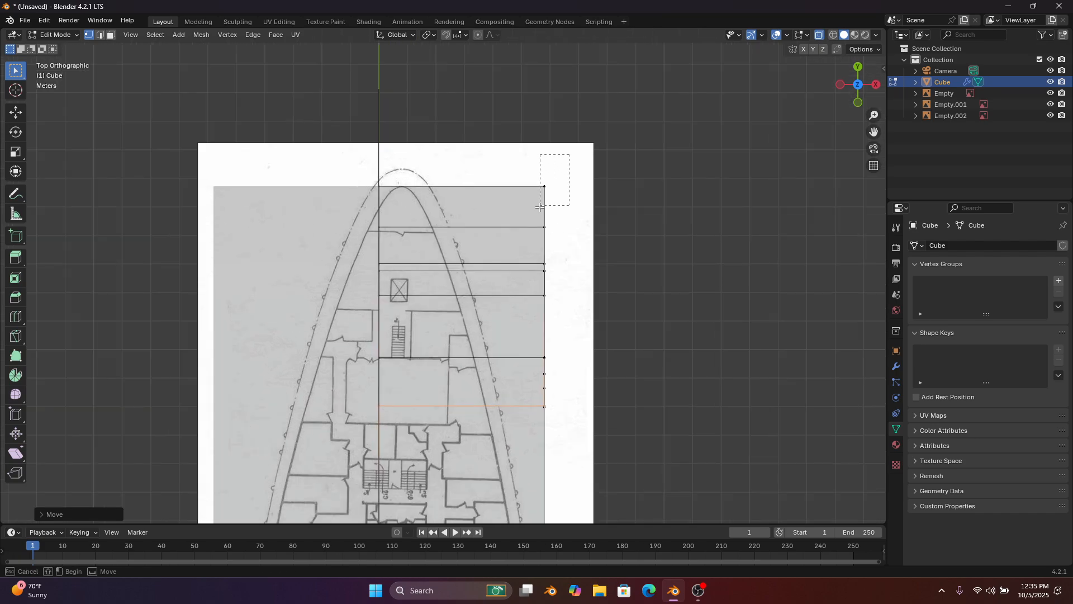
left_click_drag(540, 207, 541, 230)
scroll(541, 230, "up", 2)
key("g")
key("x")
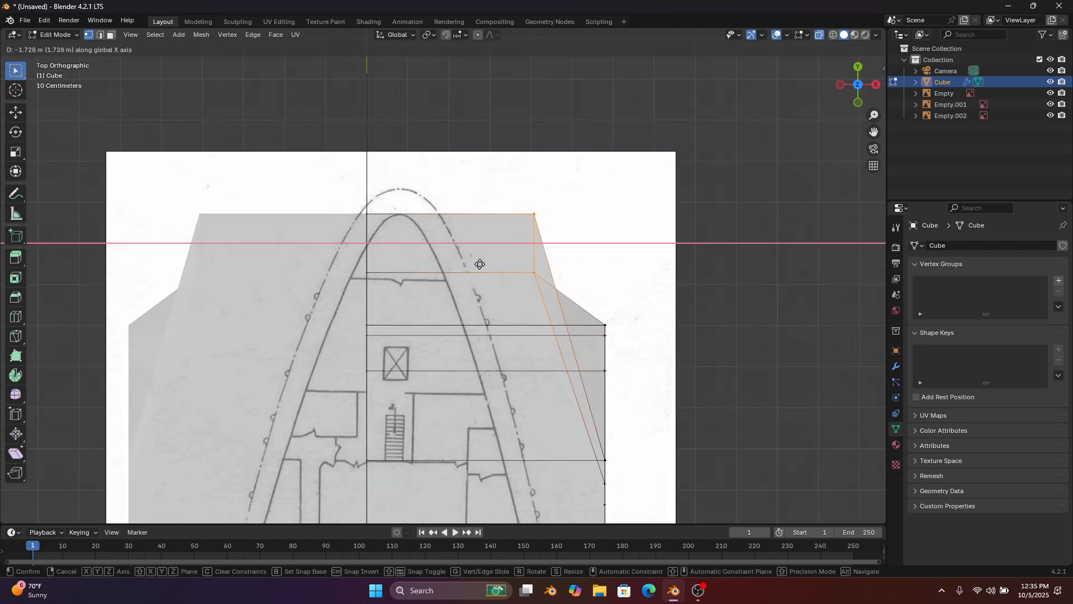
right_click(417, 273)
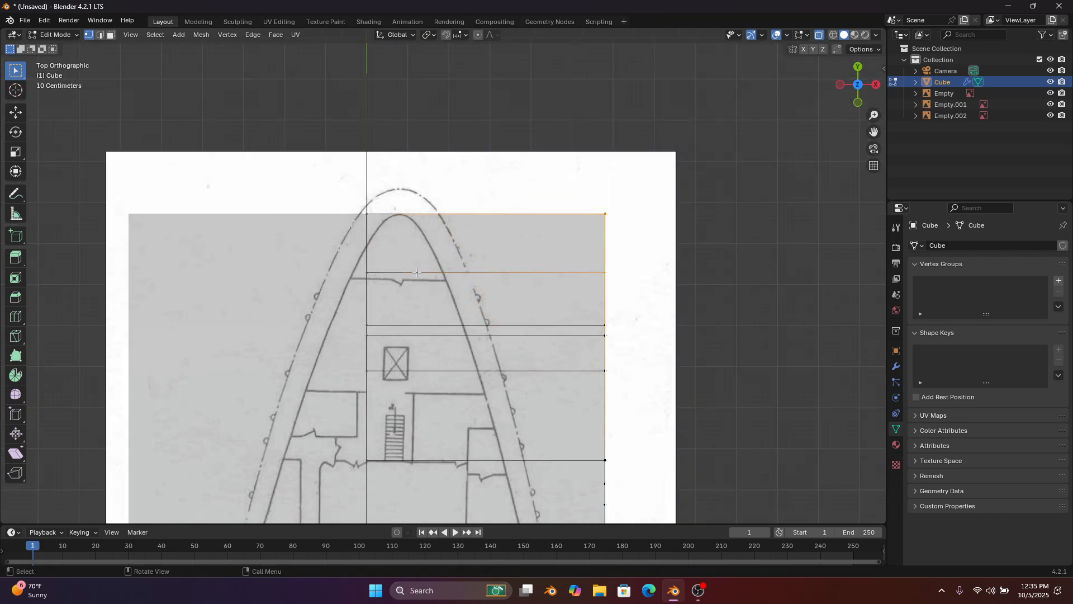
Undo the vertex moves on the lower stem and the column behind the bow, and check the profile in the right view
key("ctrl+z")
scroll(584, 244, "down", 2)
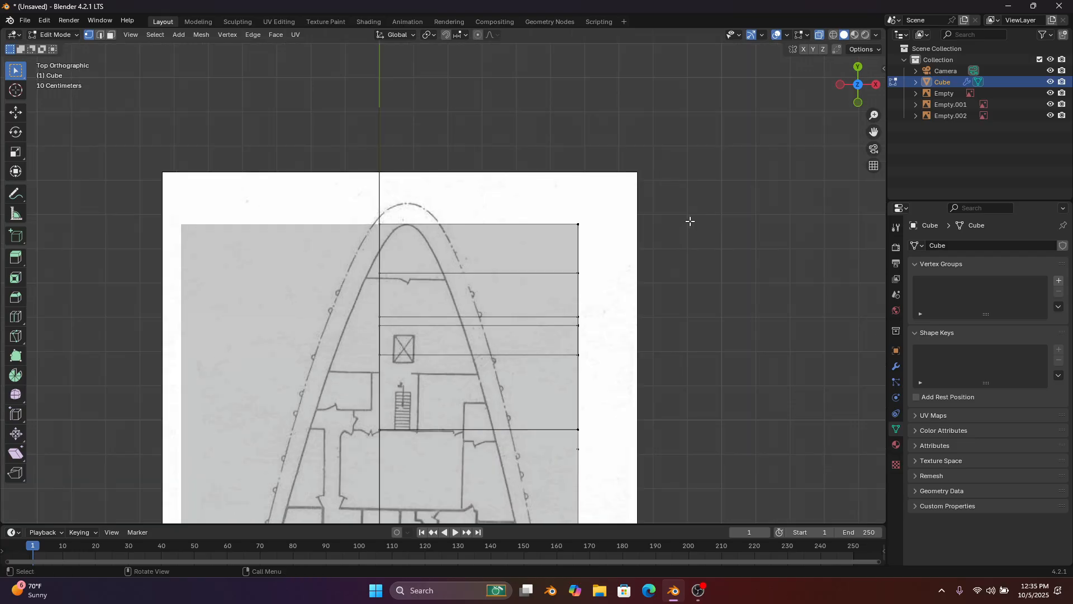
left_click(876, 85)
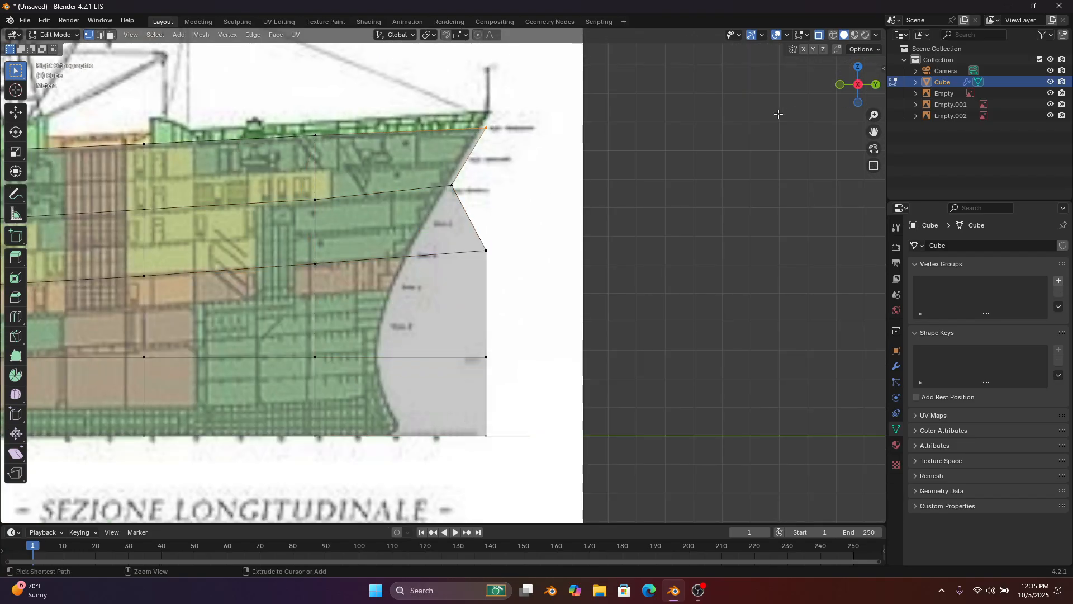
In top view, move the bow's front corner vertices inward along X to the outer deck outline
left_click(855, 68)
scroll(591, 208, "up", 1)
left_click_drag(639, 199, 565, 250)
scroll(584, 241, "up", 2)
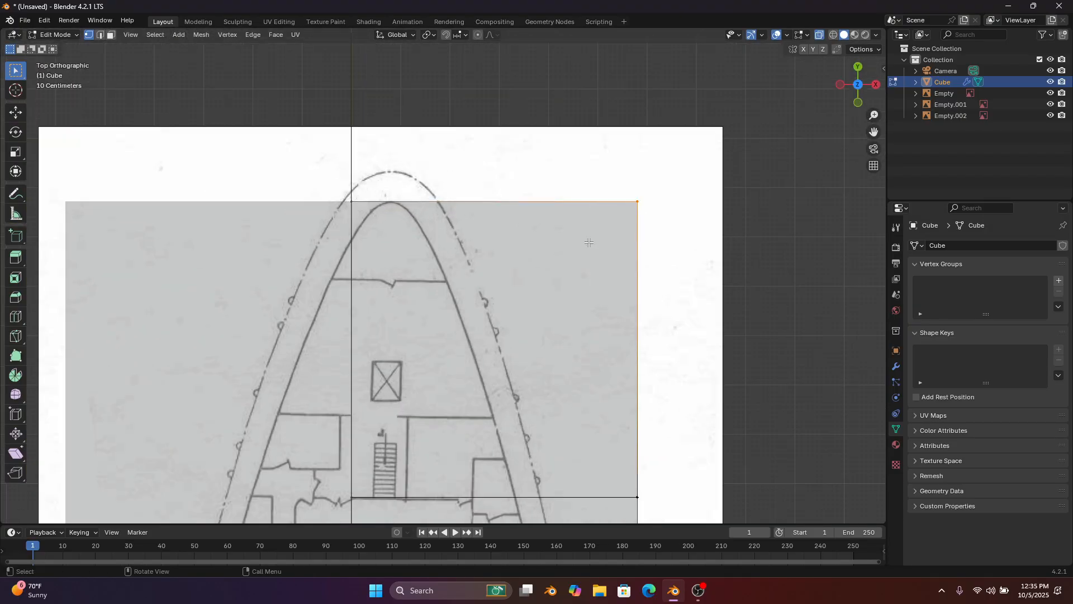
key("g")
key("x")
left_click(393, 260)
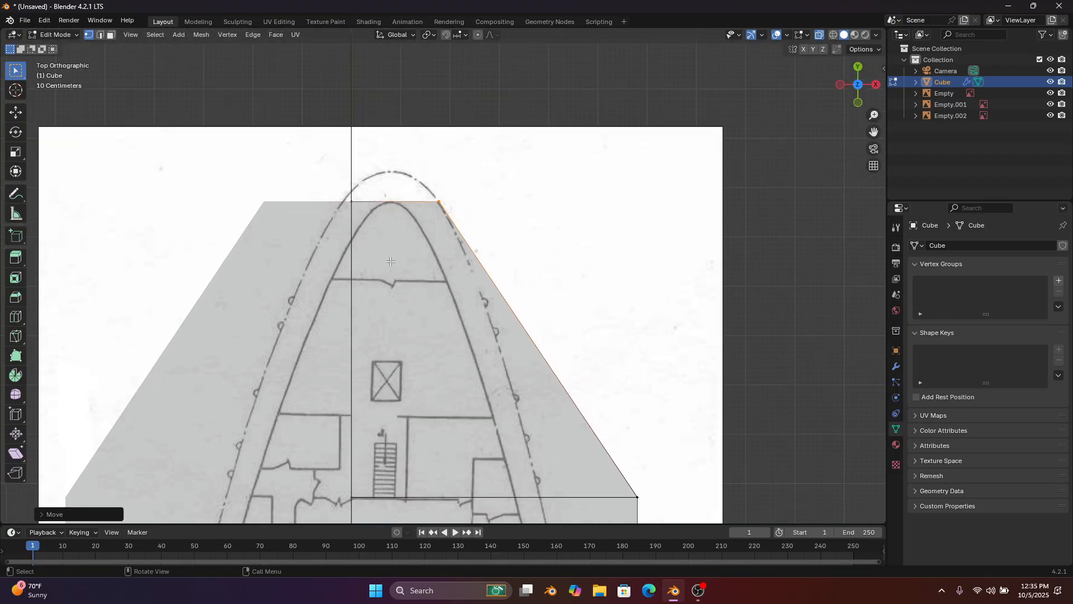
Move the second row of hull side vertices behind the bow inward along X onto the inner deck outline
scroll(393, 261, "down", 1)
middle_click_drag(484, 265, 488, 156, "shift")
left_click_drag(596, 350, 593, 353)
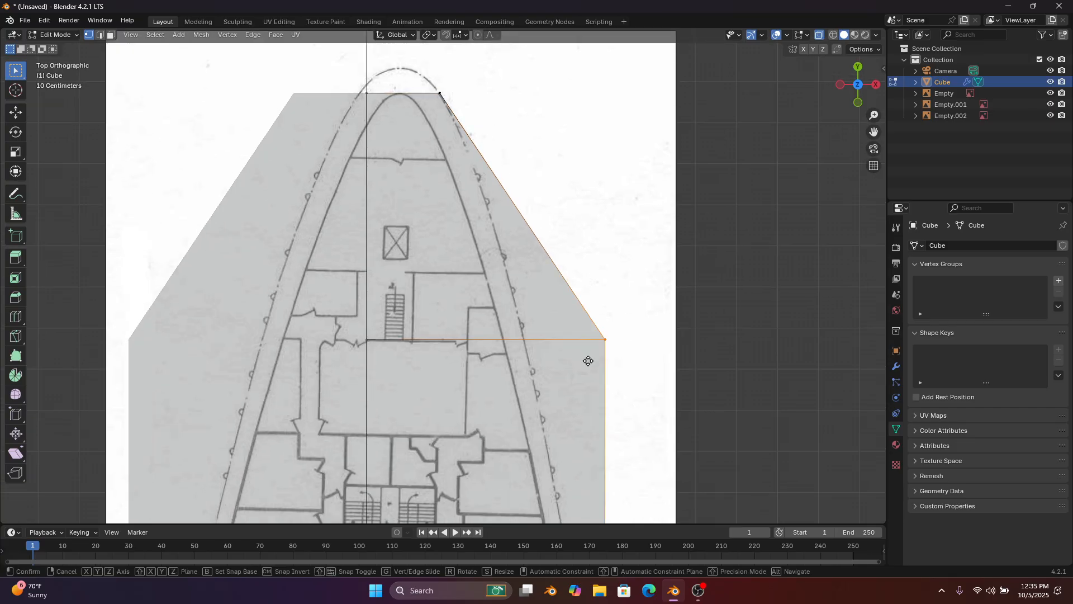
key("g")
key("x")
left_click(484, 347)
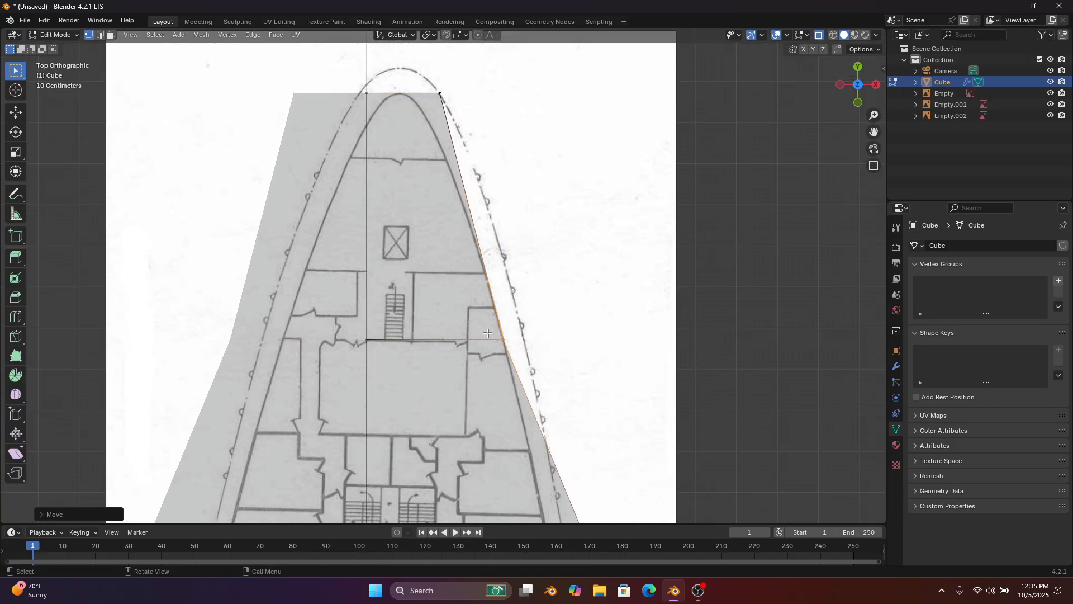
Narrow the bow's front corner vertices by about another 0.4 m along X to line up with the inner deck outline
middle_click_drag(468, 135, 481, 206, "shift")
left_click_drag(446, 167, 446, 167)
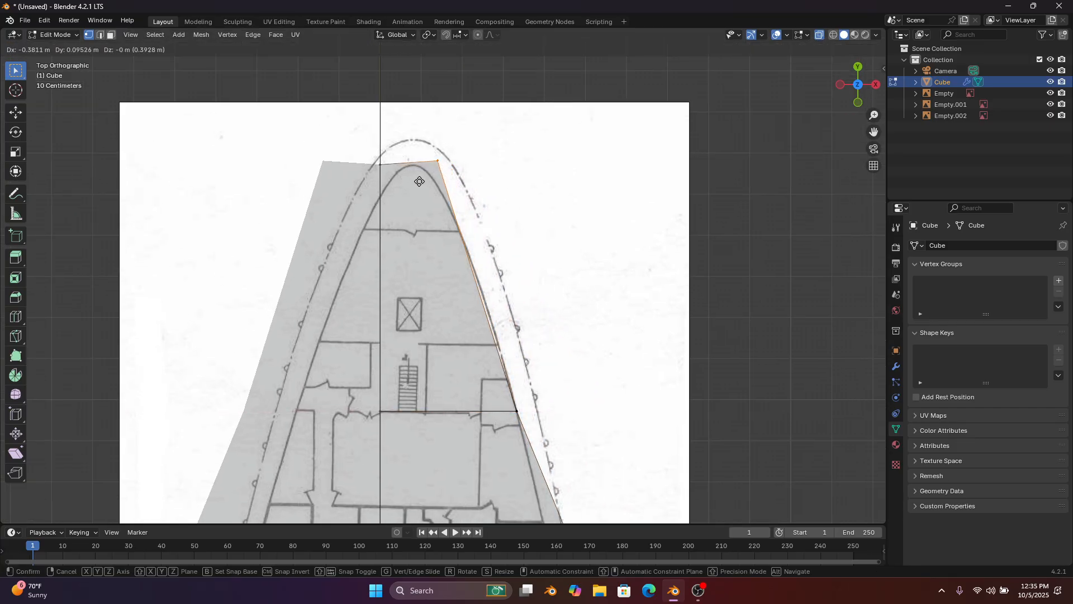
key("g")
key("x")
left_click(447, 181)
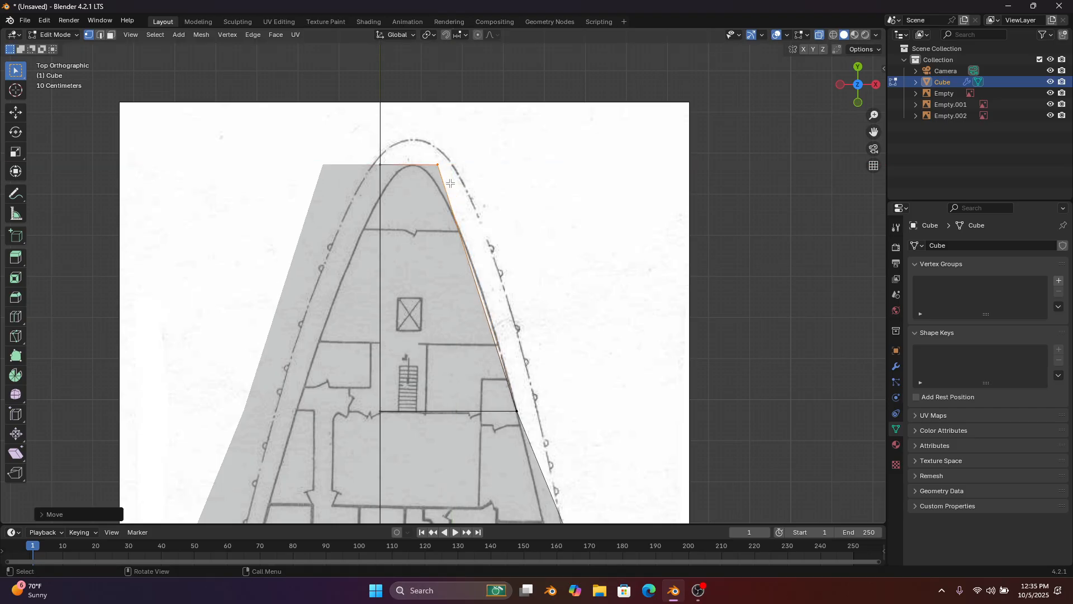
Move the third row of hull side vertices from the bow about 1.23 m inward along X to the deck outline
scroll(463, 169, "down", 7)
scroll(475, 179, "up", 1)
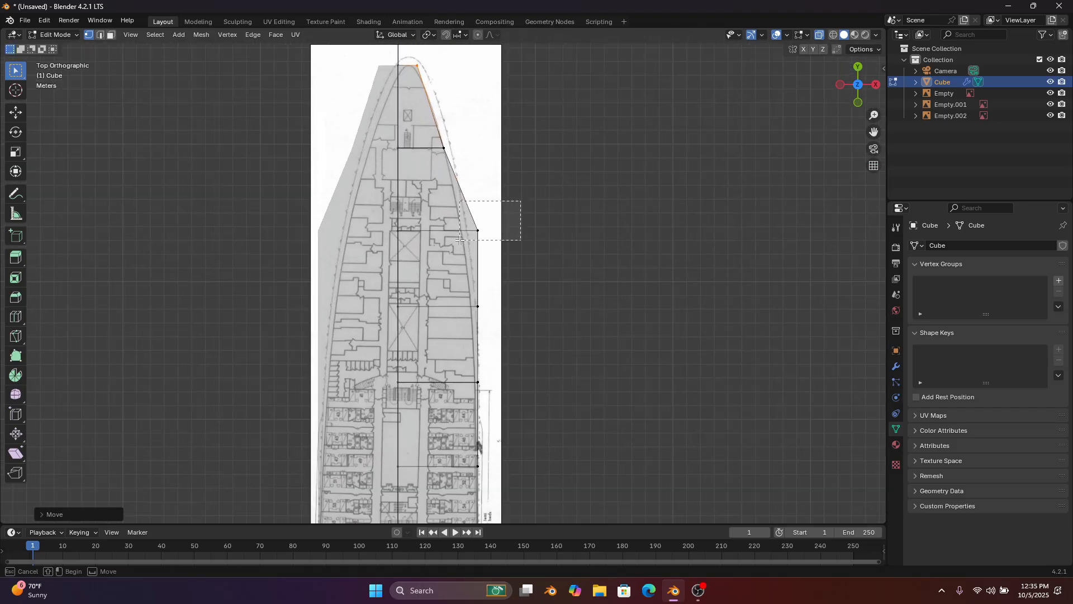
scroll(516, 216, "up", 5)
key("g")
key("x")
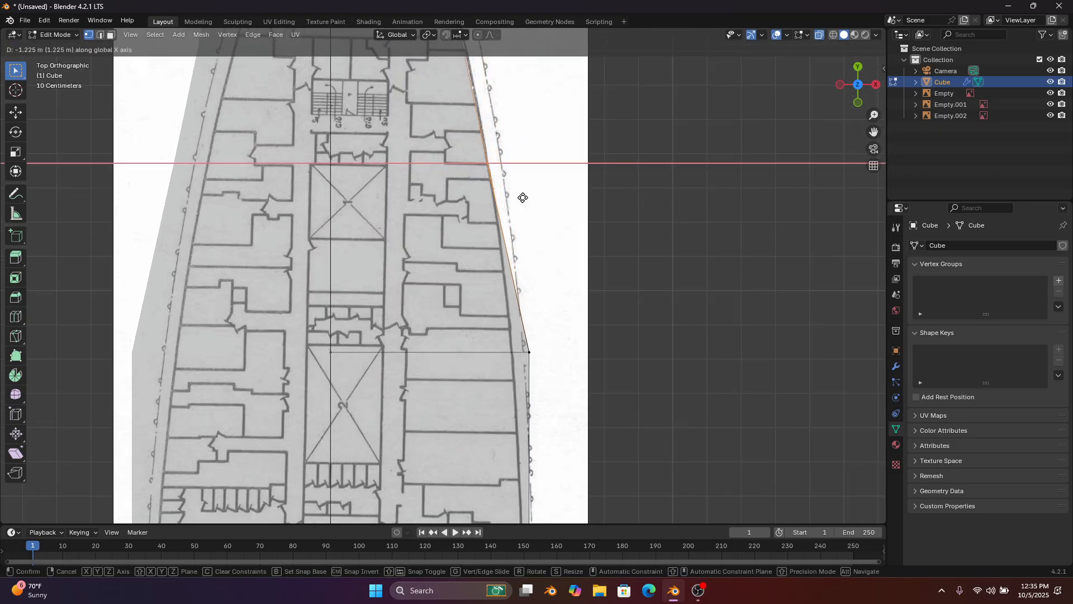
left_click(523, 197)
Move the fourth row of hull side vertices from the bow about 0.5 m inward along X onto the inner deck outline
scroll(537, 179, "up", 3)
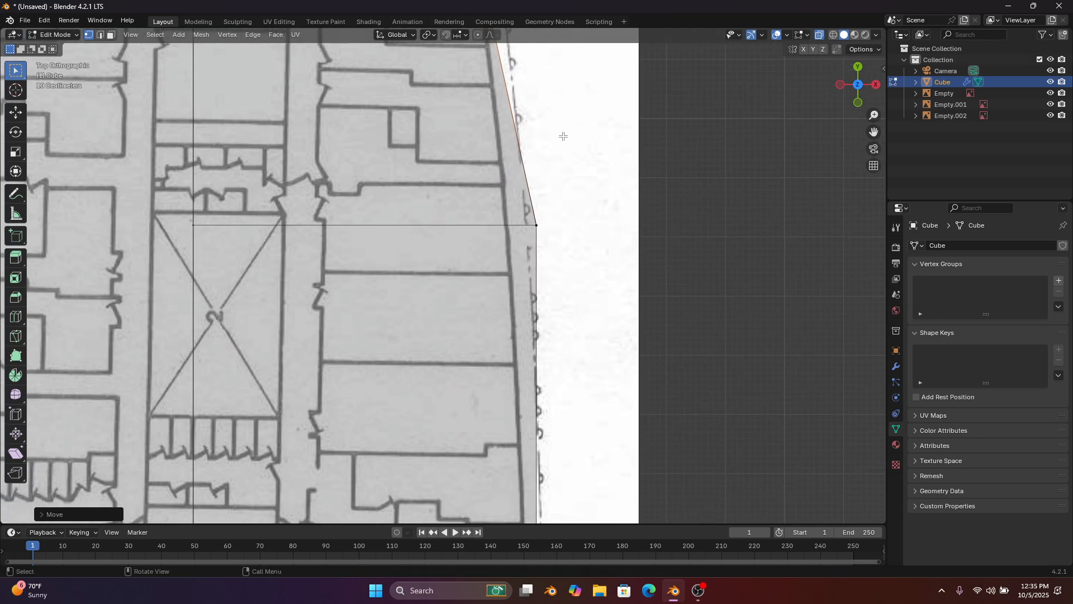
left_click_drag(508, 260, 507, 260)
key("g")
key("x")
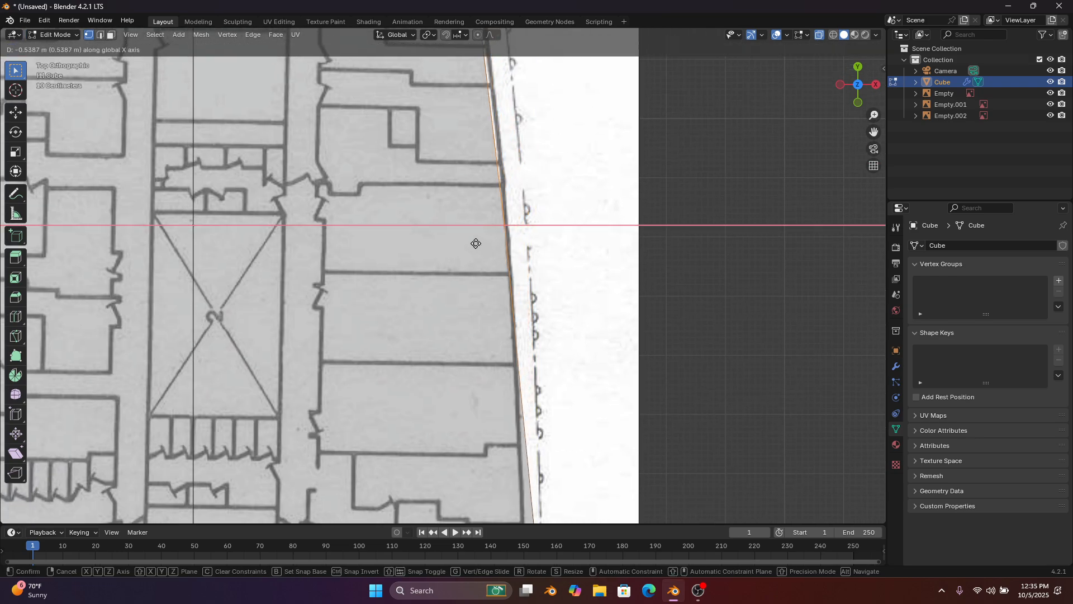
left_click(481, 249)
Move the fifth row of hull side vertices, level with the double staircase near cabin 42, about 0.16 m inward along X
scroll(528, 379, "down", 4)
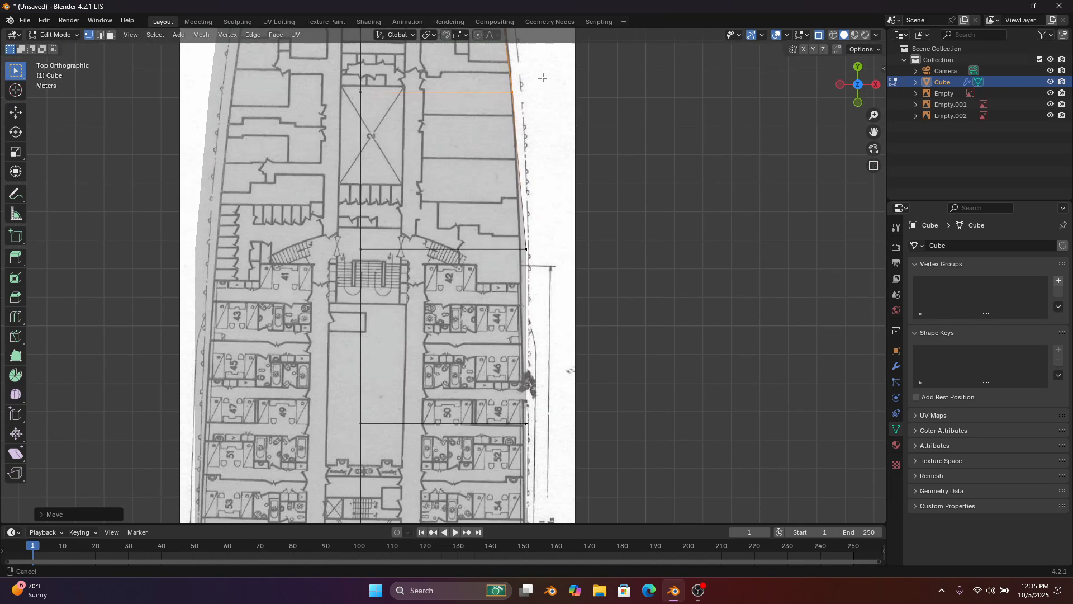
scroll(558, 171, "up", 2)
left_click_drag(590, 147, 566, 194)
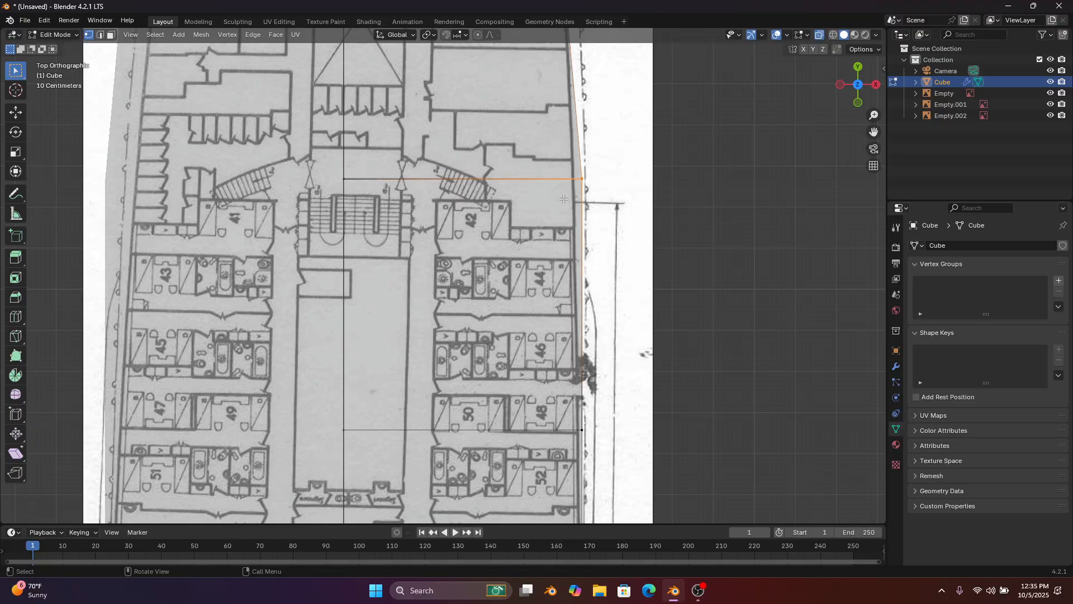
key("g")
key("x")
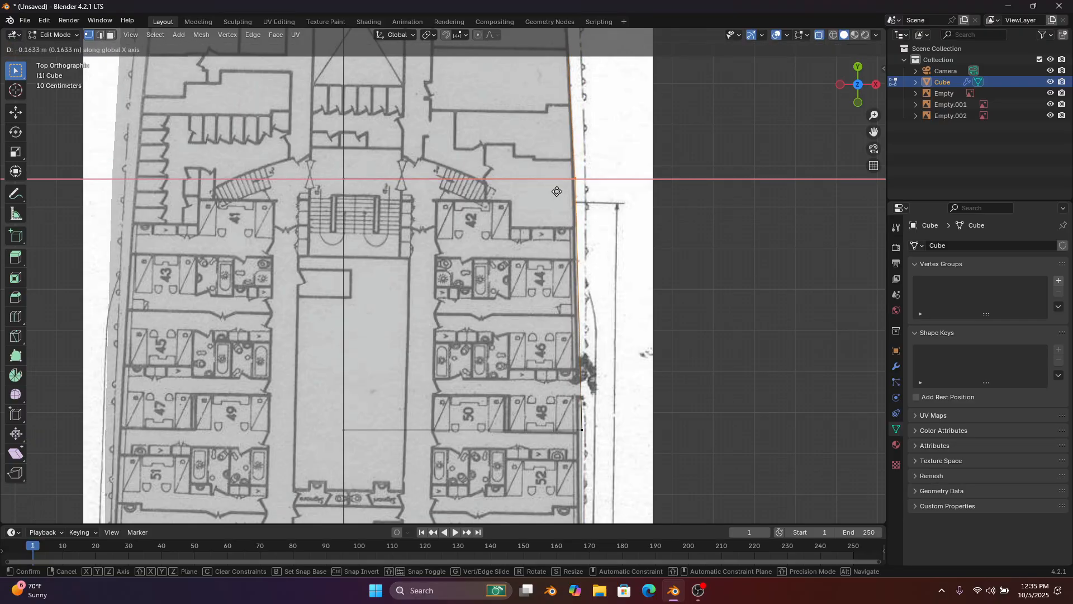
left_click(557, 192)
Toward the stern, move the hull side vertices beside the Tourist Class Lounge inward along X to follow the tapering deck outline
scroll(542, 244, "down", 5)
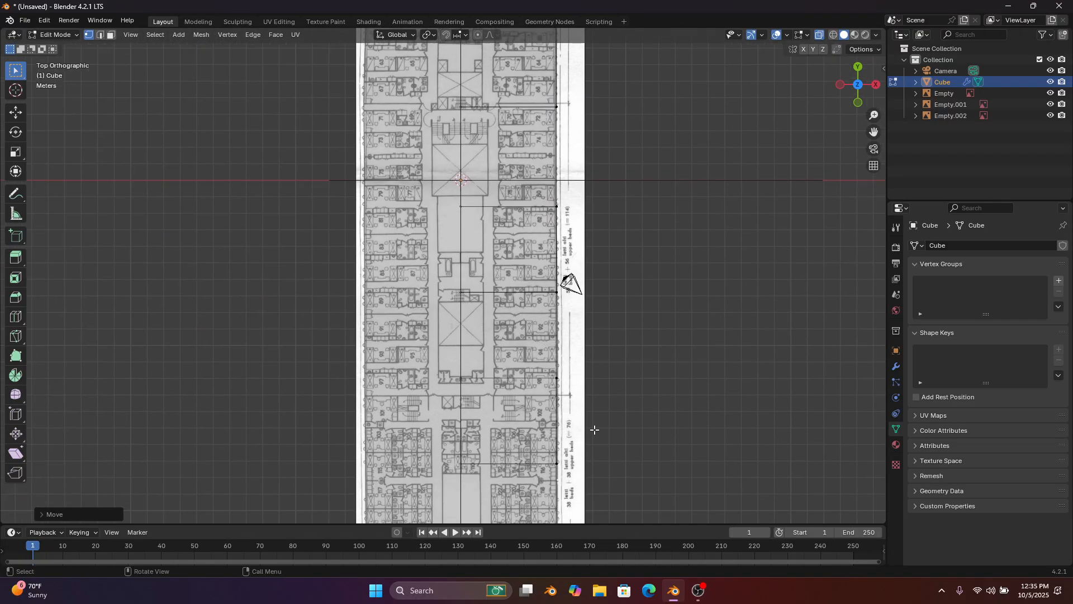
middle_click_drag(602, 490, 603, 232, "shift")
middle_click_drag(583, 399, 547, 258, "shift")
scroll(548, 259, "up", 1)
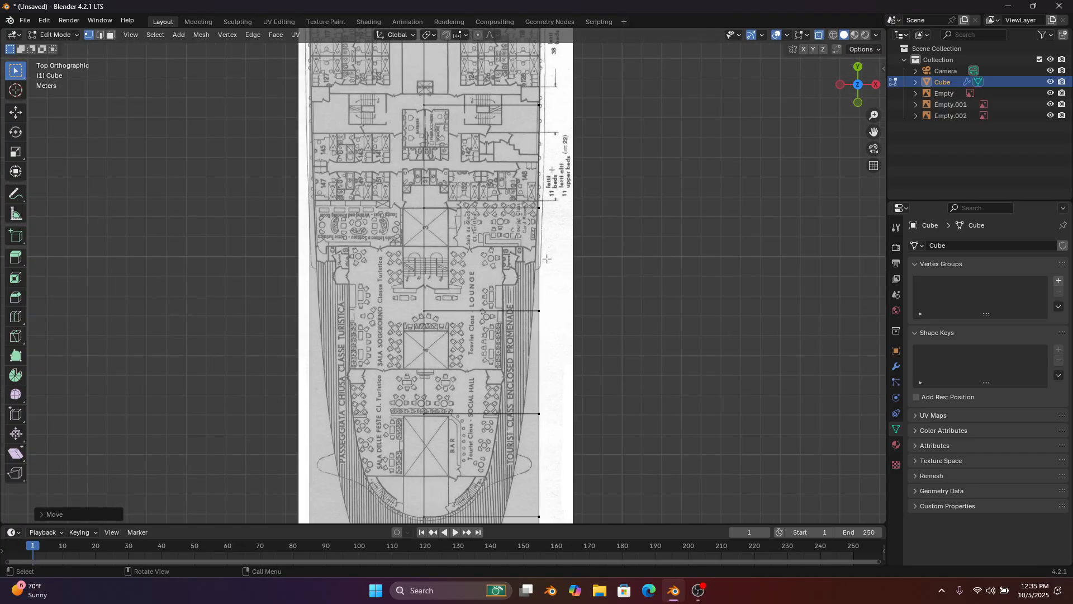
scroll(583, 274, "up", 3)
left_click(609, 336)
key("g")
key("x")
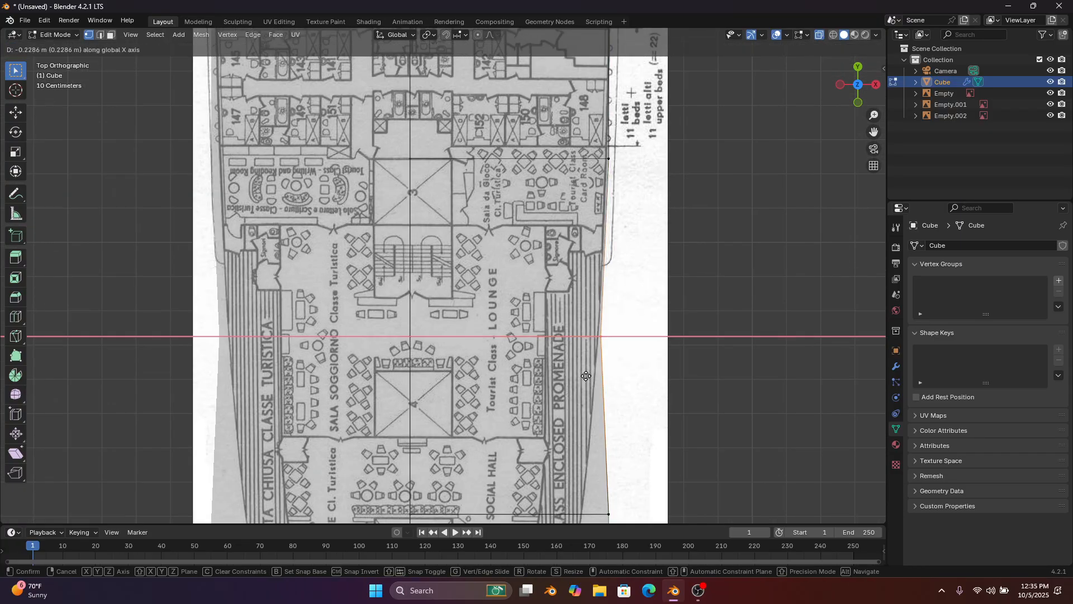
left_click(584, 366)
middle_click_drag(585, 366, 535, 475, "shift")
scroll(599, 300, "up", 2)
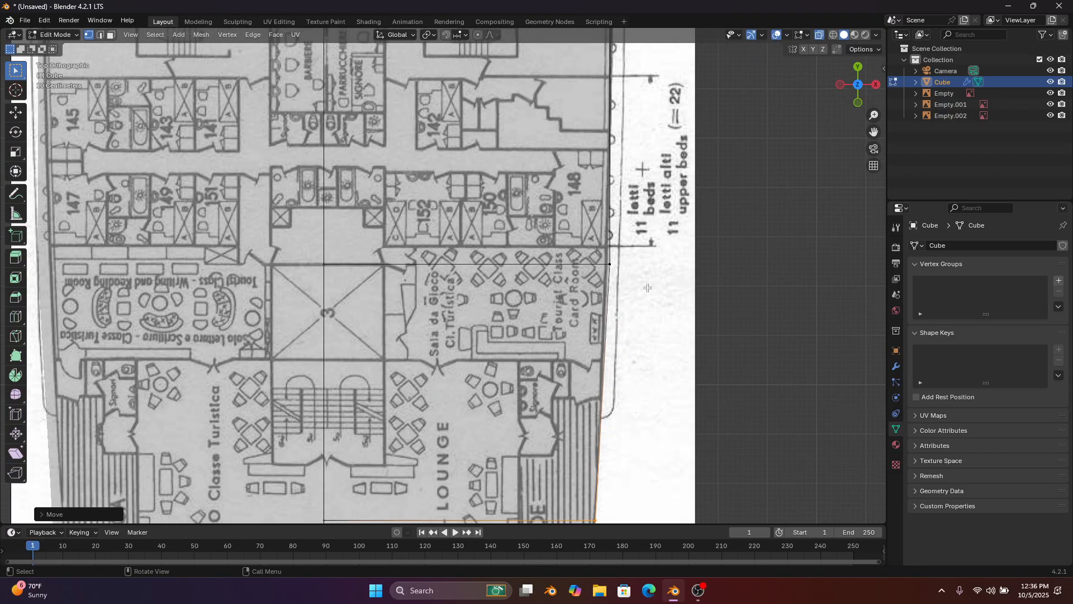
Move the hull side vertices beside the Tourist Class Card Room about 0.08 m inward along X to the deck outline
left_click_drag(632, 254, 569, 308)
key("g")
key("x")
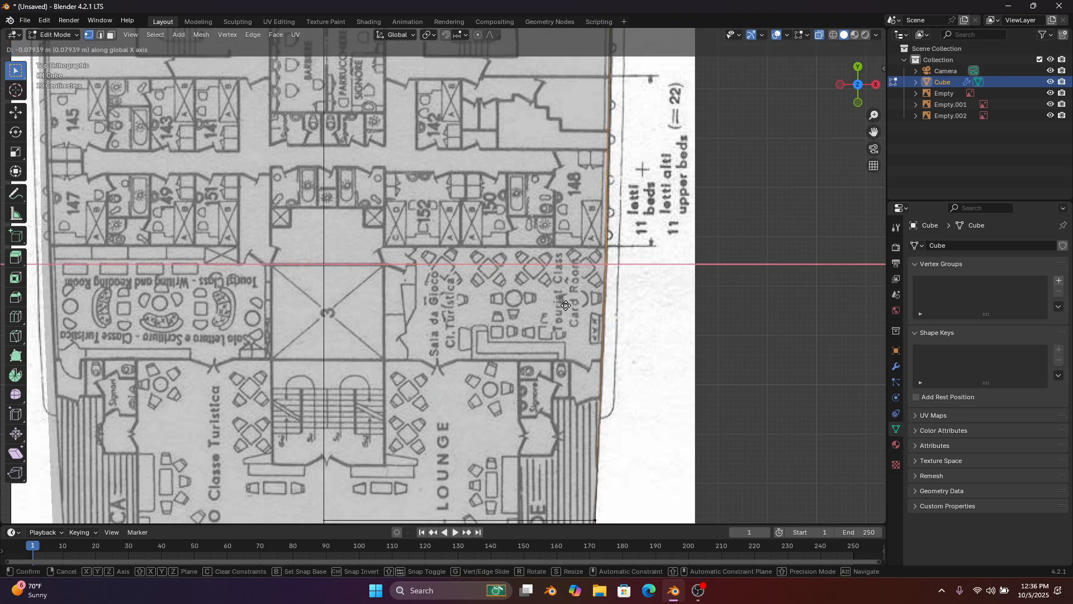
left_click(564, 307)
Move the hull side vertices level with the forward end of the Social Hall bar about 0.78 m inward along X
scroll(568, 302, "down", 3)
middle_click_drag(572, 297, 556, 29, "shift")
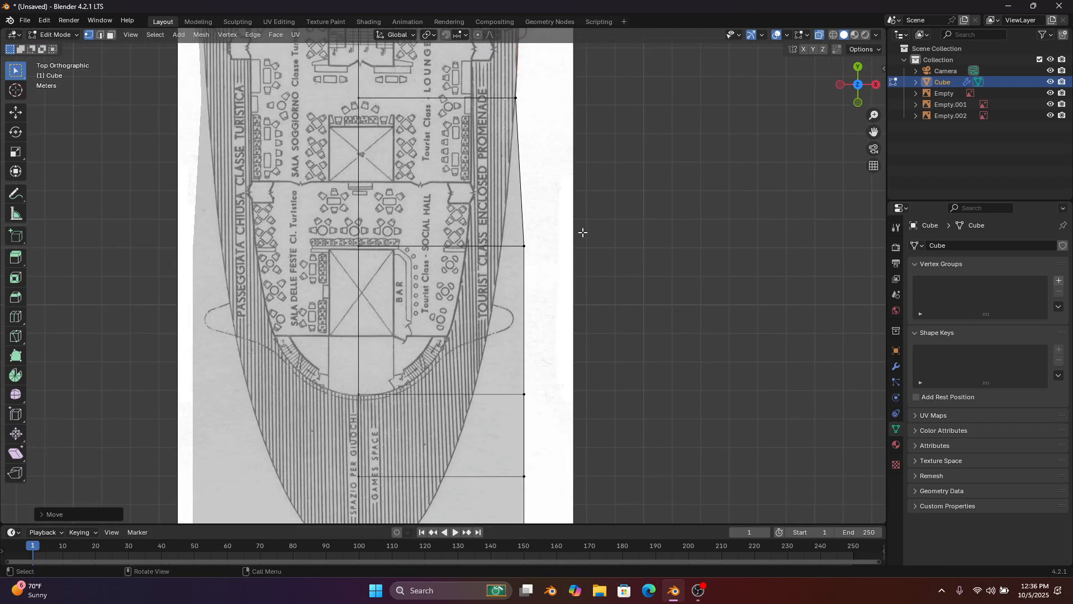
left_click(523, 246)
scroll(470, 296, "up", 1)
key("g")
key("x")
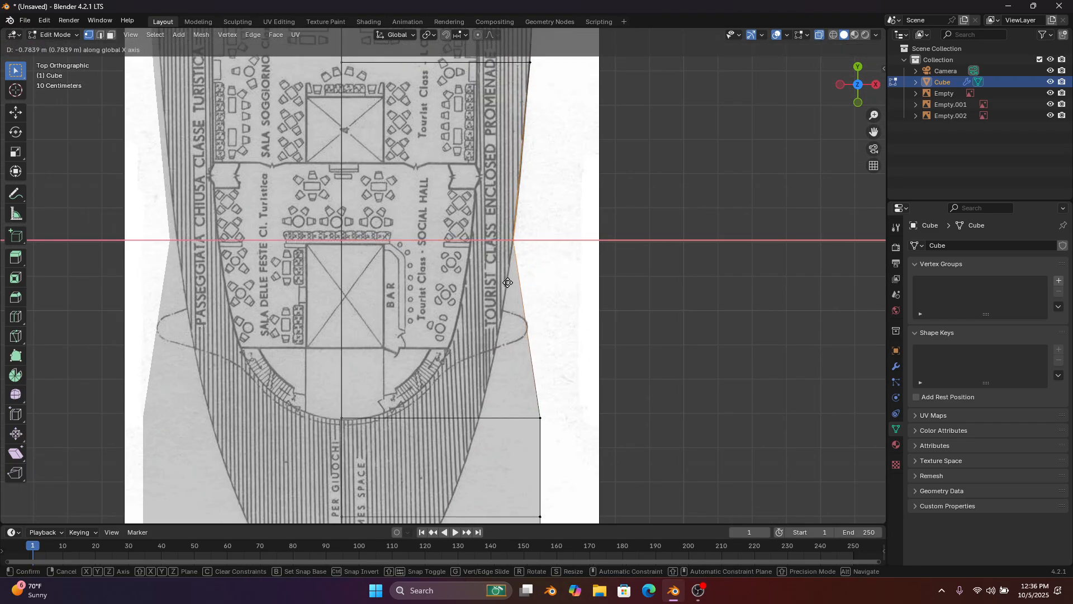
left_click(508, 282)
Move the hull side vertices level with the rounded aft end of the Social Hall about 1.76 m inward along X
middle_click_drag(540, 359, 530, 259, "shift")
left_click_drag(510, 343, 510, 342)
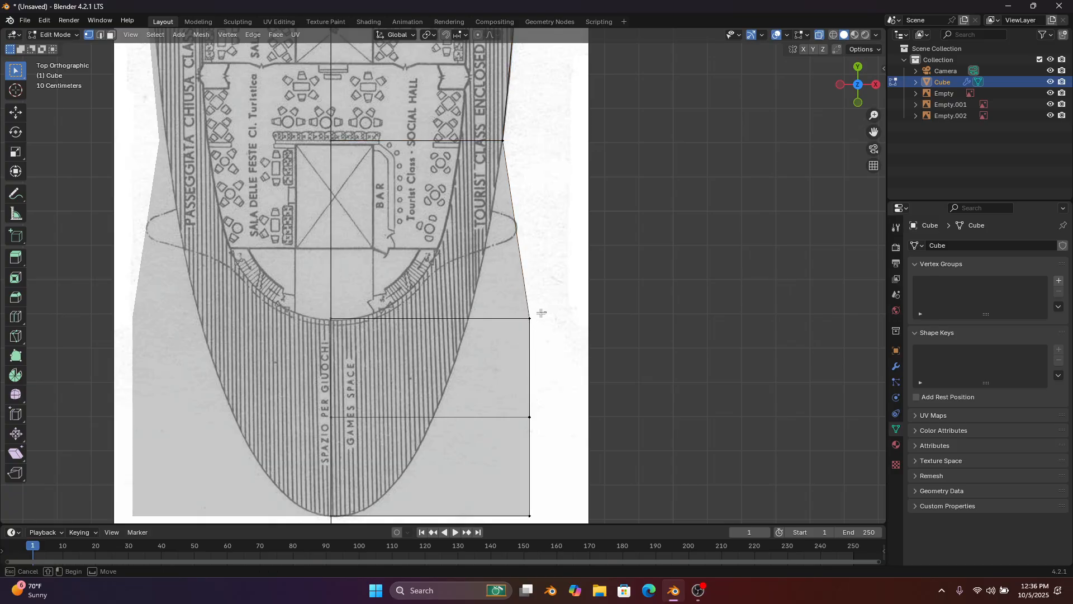
key("g")
key("x")
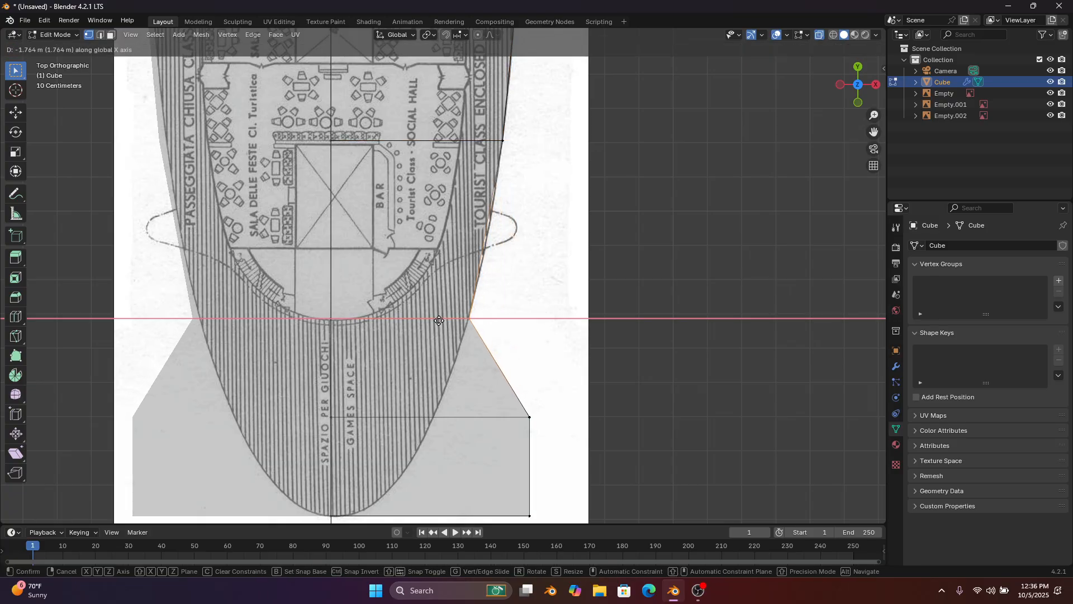
left_click(439, 320)
Move the second-to-last row of stern side vertices, level with the Games Space label, inward along X onto the curved deck outline
left_click_drag(513, 433, 513, 434)
key("g")
key("x")
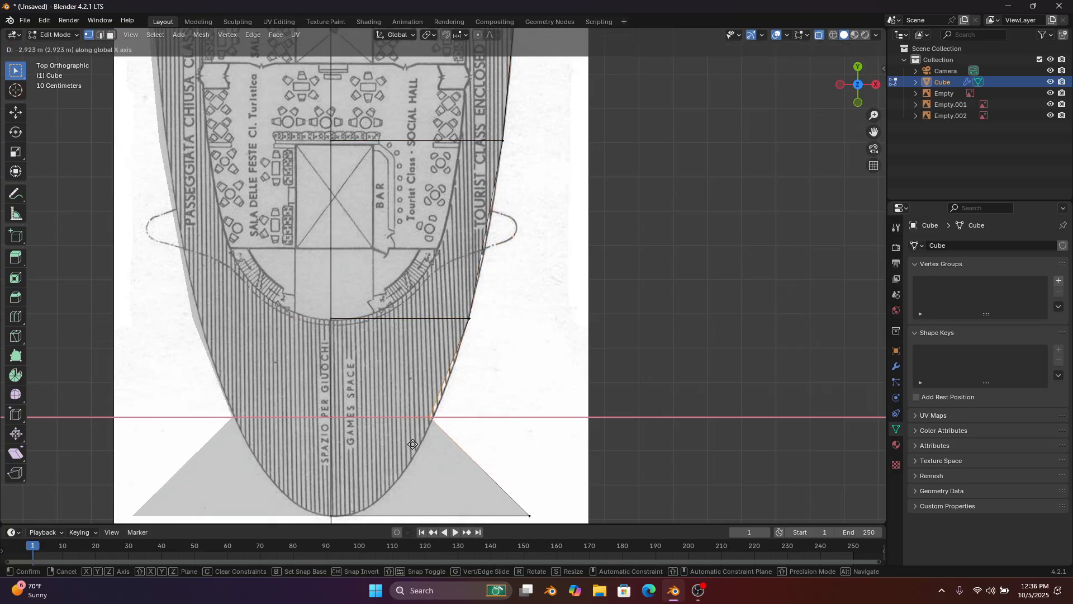
left_click(418, 445)
Move the last row of stern side vertices about 4.56 m inward along X toward the rounded stern tip
middle_click_drag(419, 445, 454, 307, "shift")
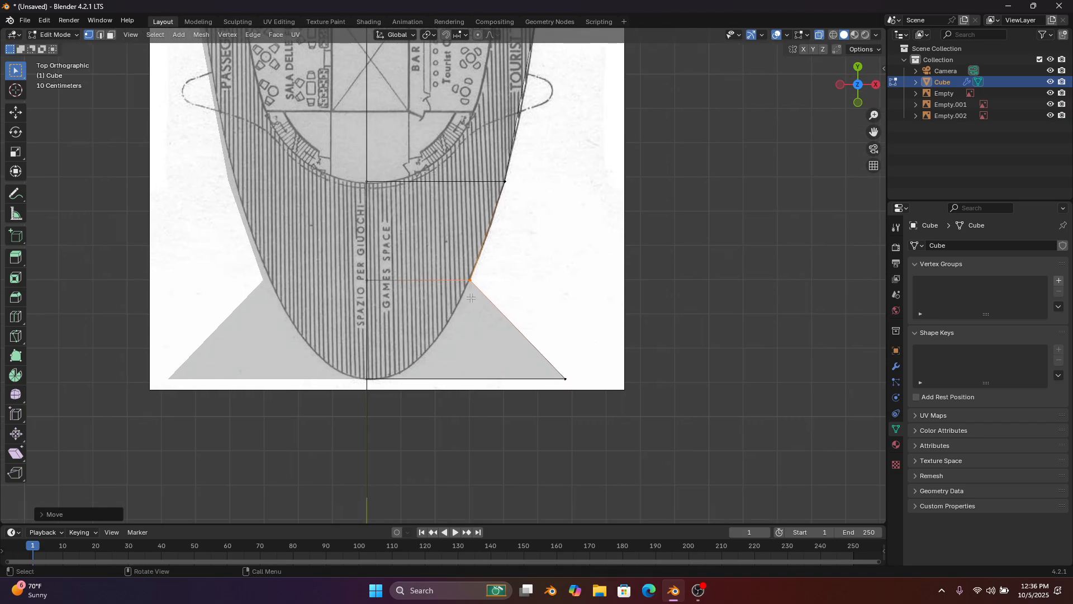
left_click_drag(608, 337, 519, 412)
key("g")
key("x")
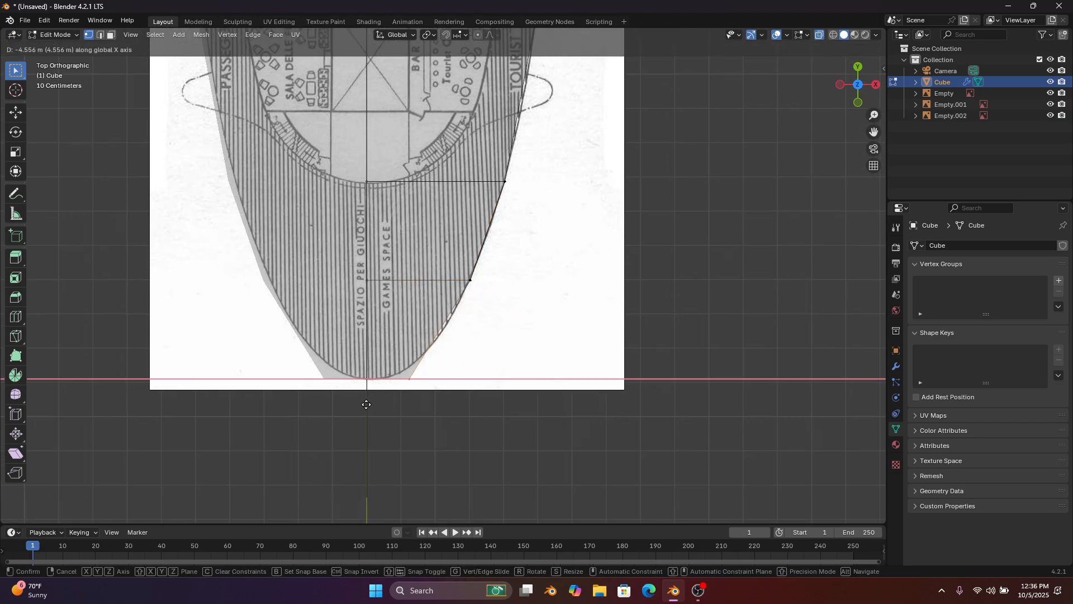
left_click(366, 404)
In object mode, rotate the Upper_deck reference image about -0.92° in top view to bring the bow onto the hull's centreline
scroll(366, 404, "down", 8)
middle_click_drag(570, 182, 540, 402, "shift")
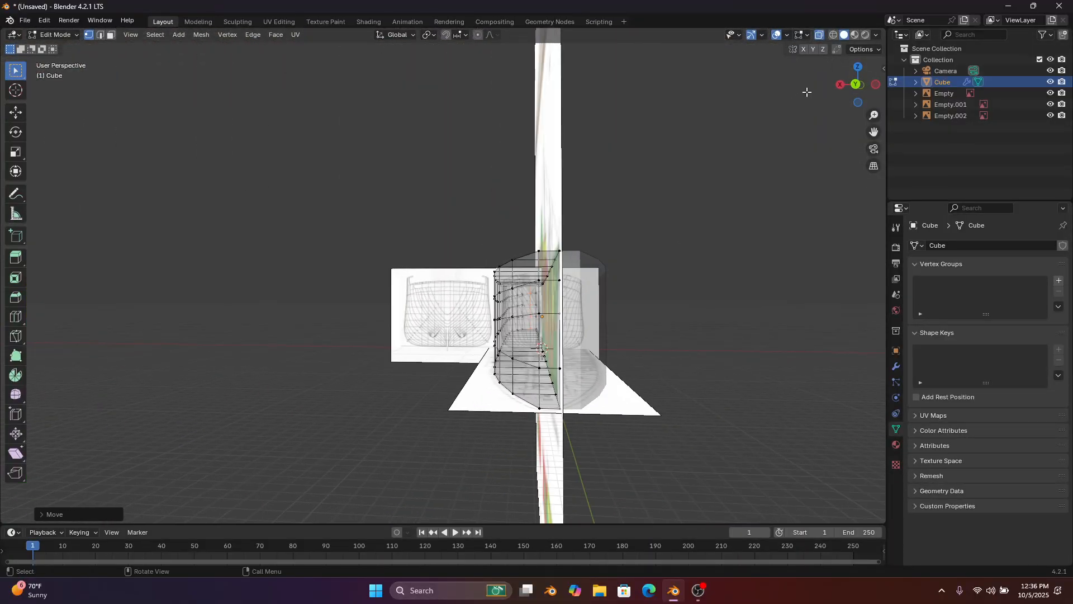
left_click(859, 64)
middle_click_drag(660, 154, 643, 324, "shift")
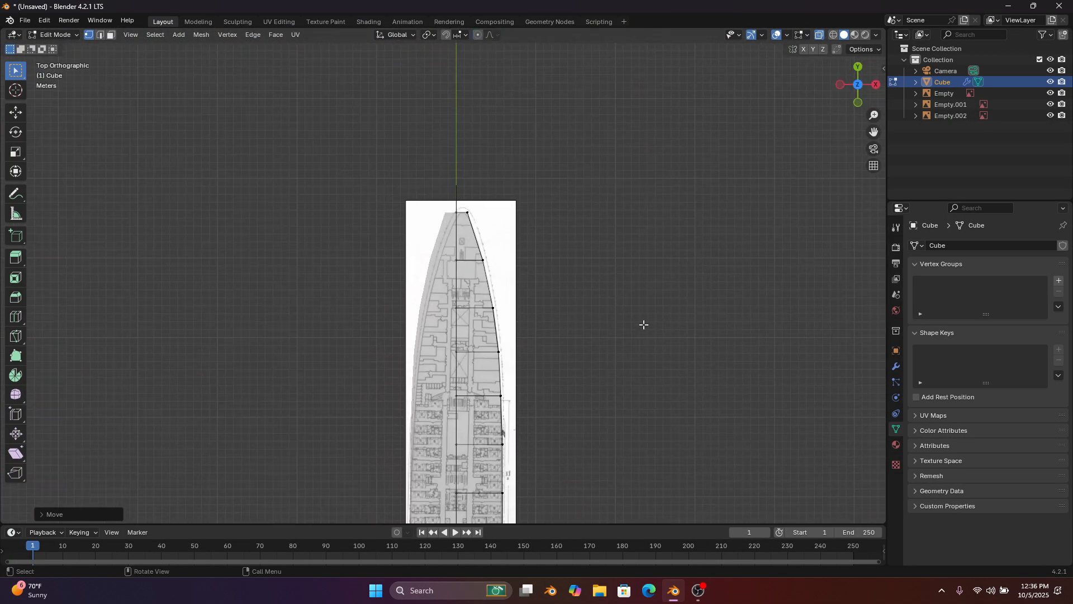
scroll(643, 313, "up", 5)
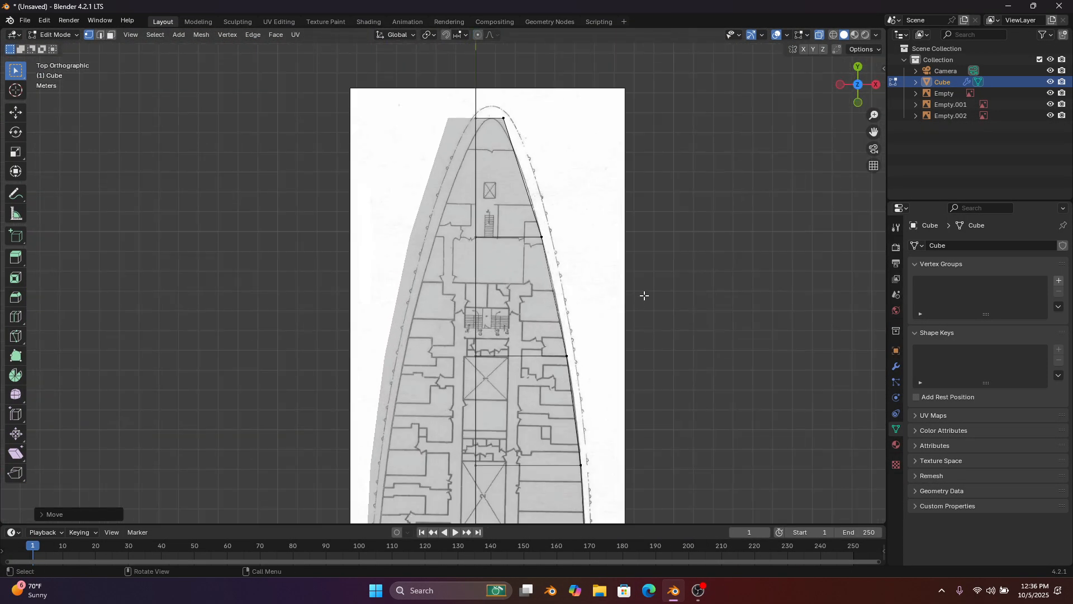
left_click(70, 38)
left_click(53, 46)
left_click(625, 133)
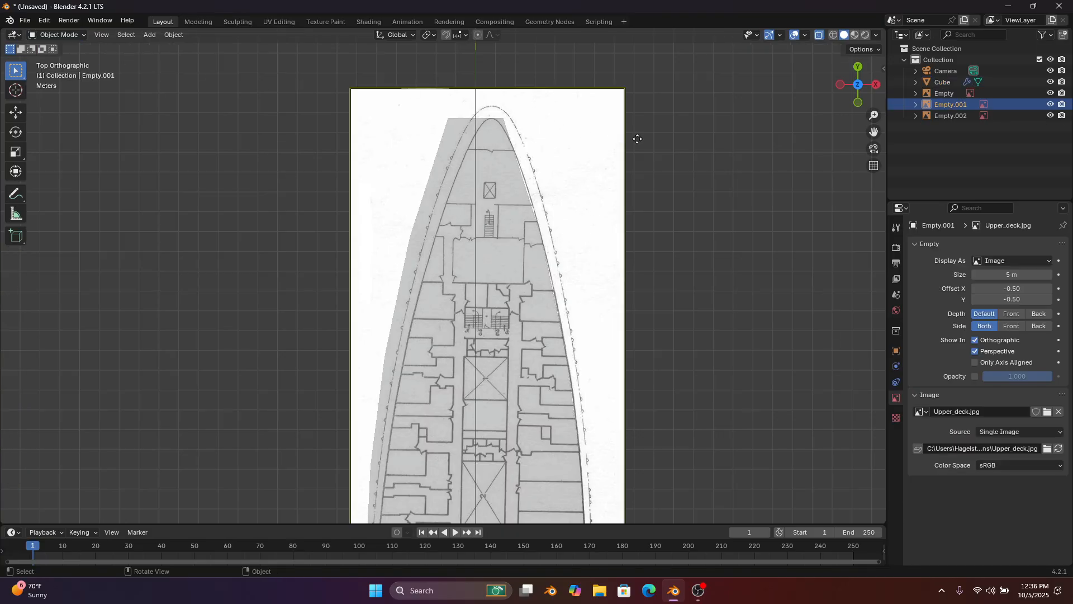
key("r")
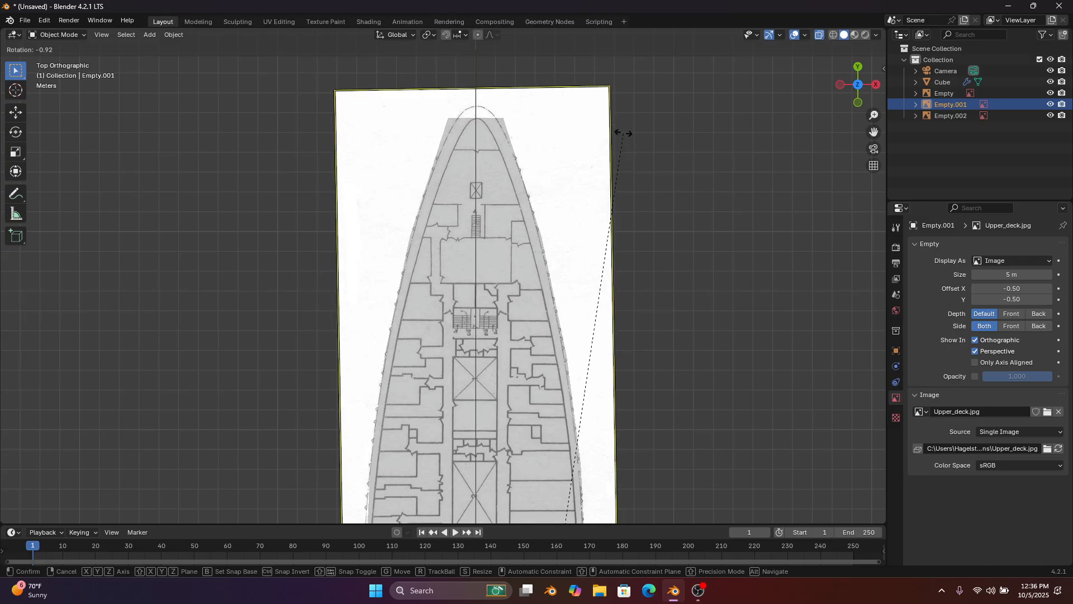
left_click(624, 133)
Fine-tune the Upper_deck image's rotation by about -0.05° so the bow tip sits on the centreline
scroll(492, 207, "up", 5)
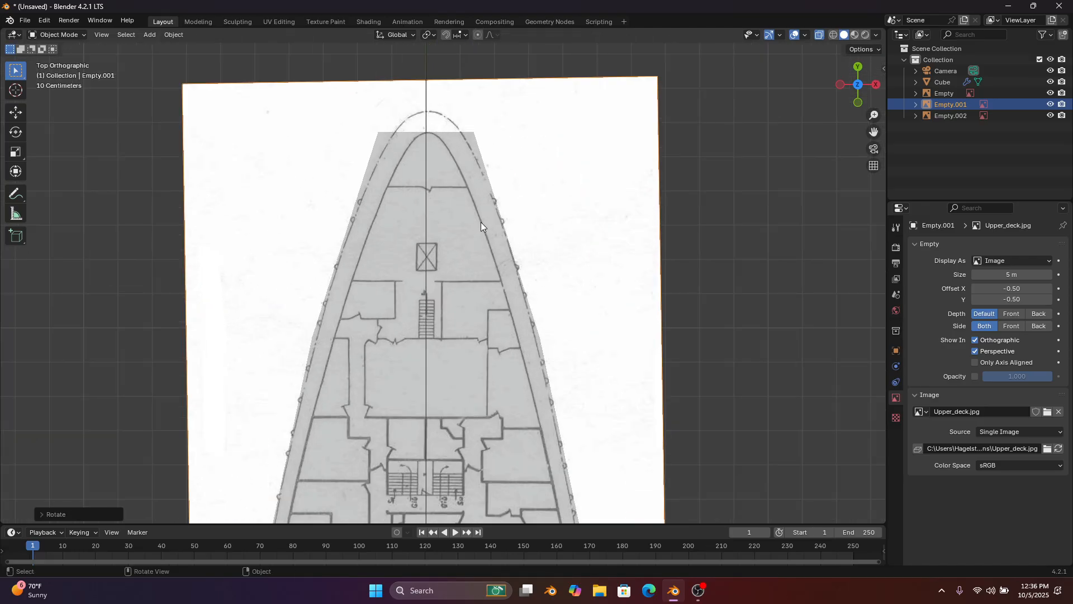
key("r")
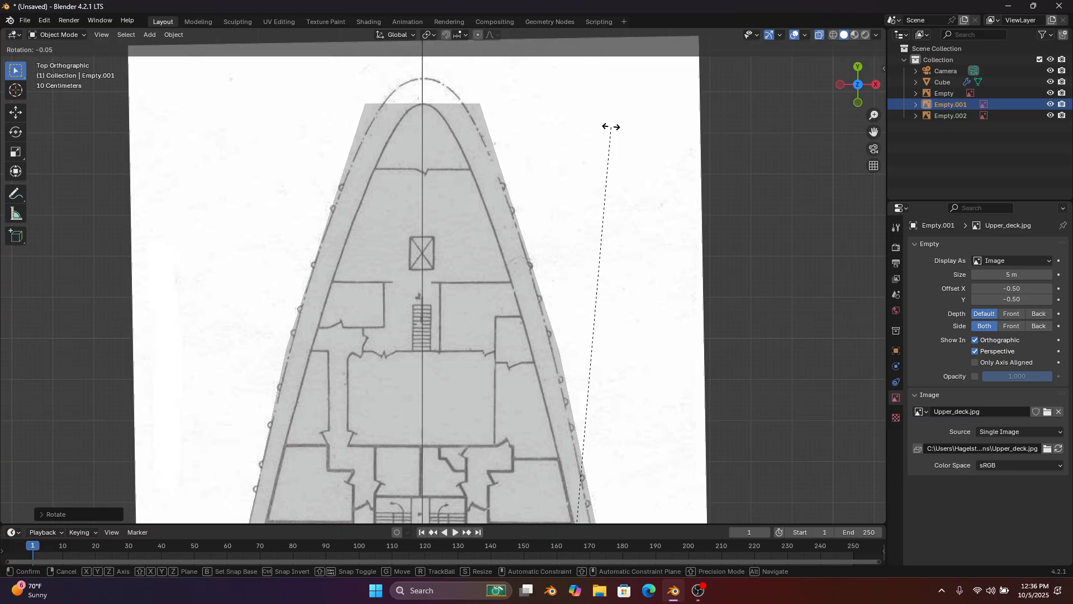
left_click(612, 127)
Return to editing the Cube mesh and move its foremost bow side vertices inward along X to the inner deck outline
left_click(479, 127)
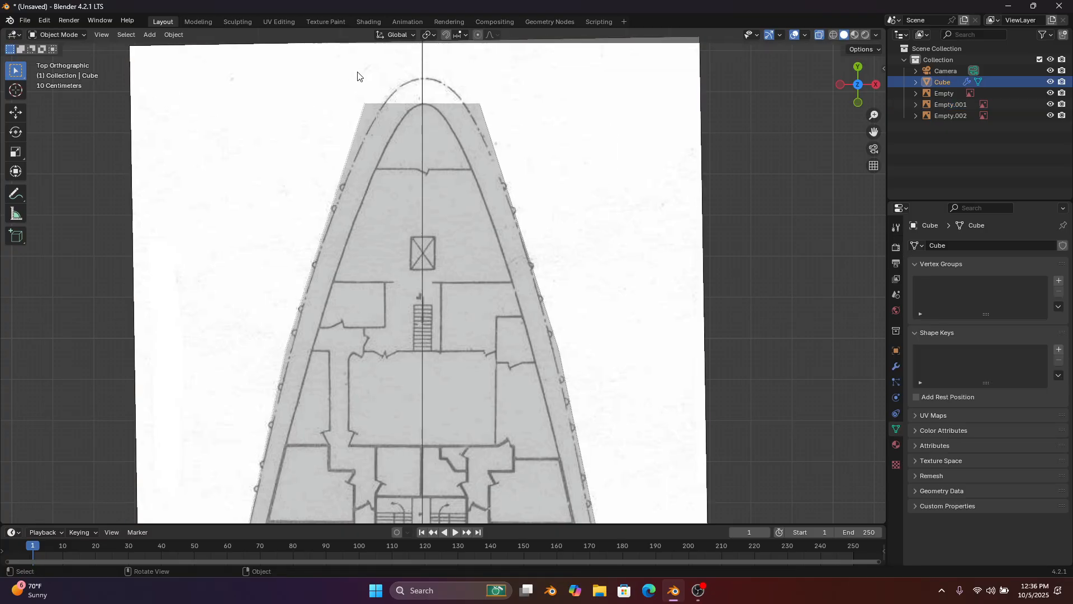
left_click(56, 37)
left_click(76, 58)
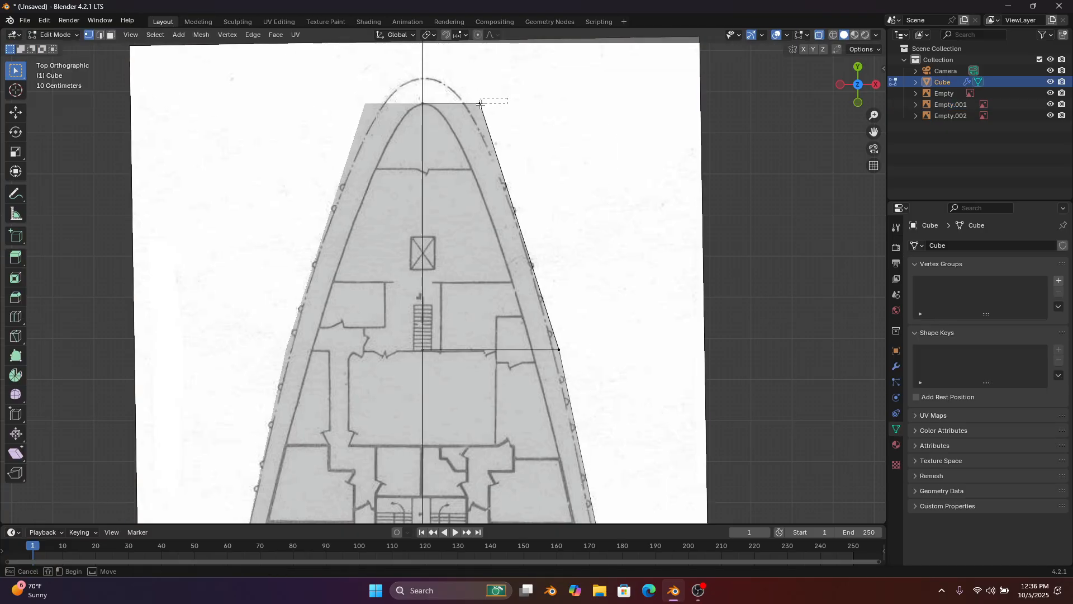
left_click_drag(479, 104, 466, 123)
key("g")
key("x")
left_click(425, 125)
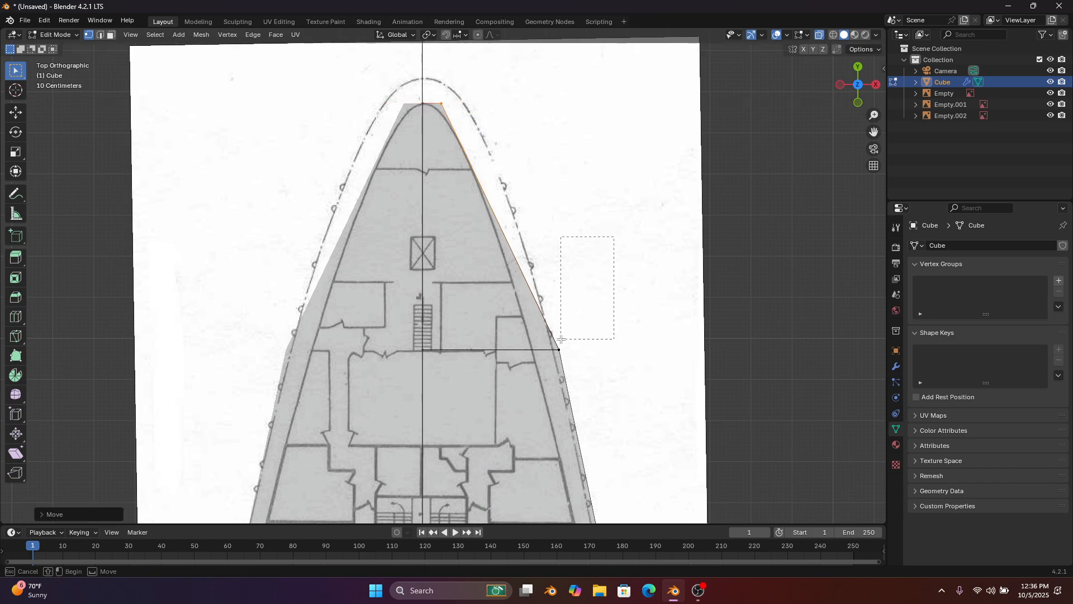
Move the second row of hull side vertices from the bow inward along X onto the inner deck outline
left_click_drag(561, 339, 531, 376)
key("g")
middle_click_drag(531, 376, 510, 376)
left_click(504, 369)
In top view, move the third row of hull side vertices from the bow about 0.49 m inward along X
middle_click_drag(538, 414, 476, 90, "shift")
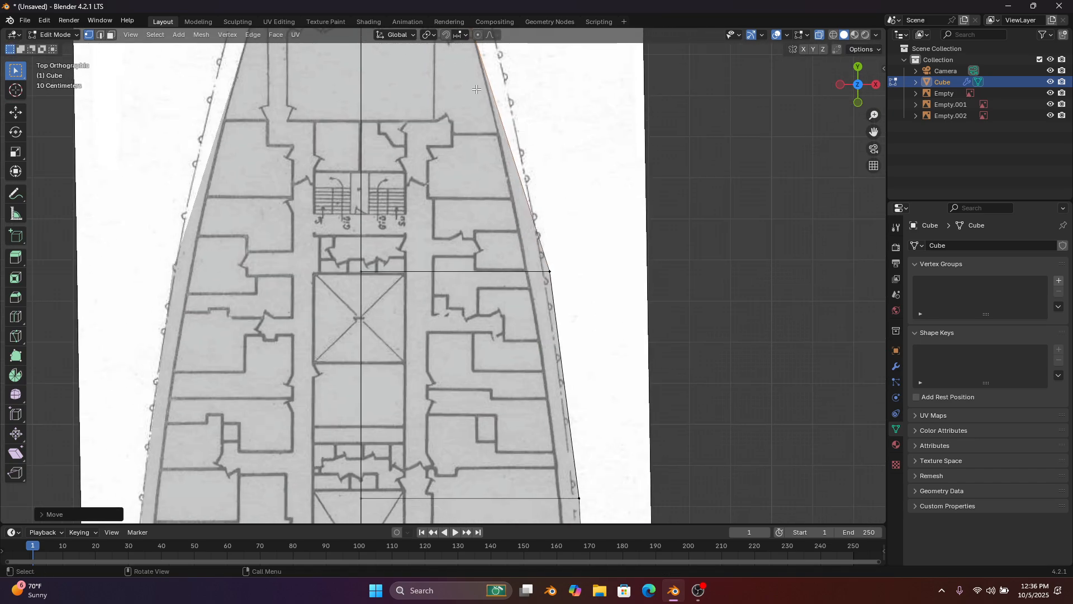
left_click_drag(517, 296, 515, 297)
middle_click_drag(398, 422, 517, 215)
left_click(860, 89)
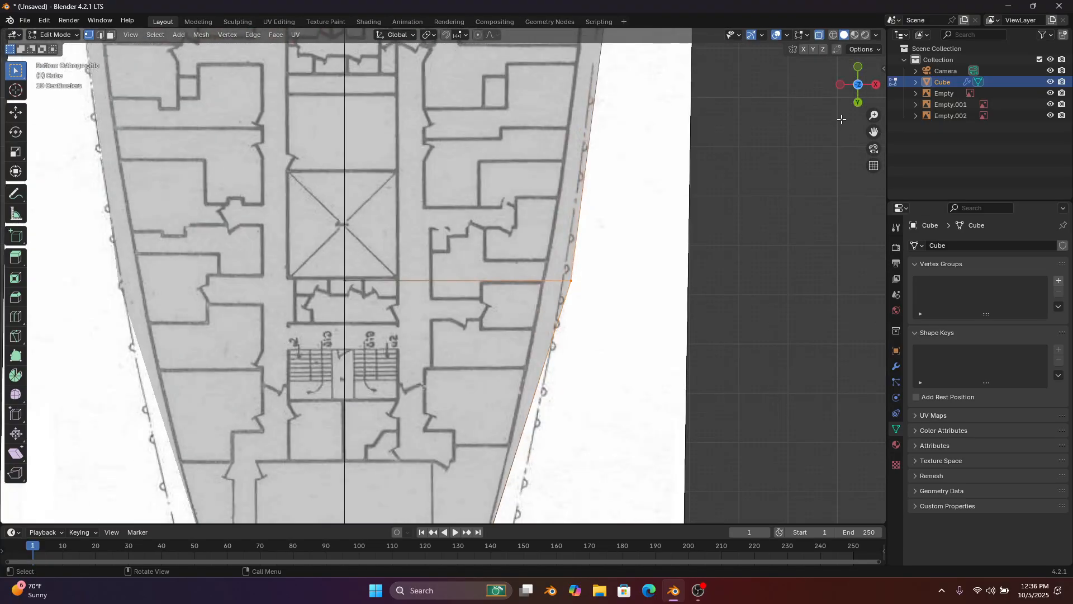
left_click(858, 84)
key("g")
key("x")
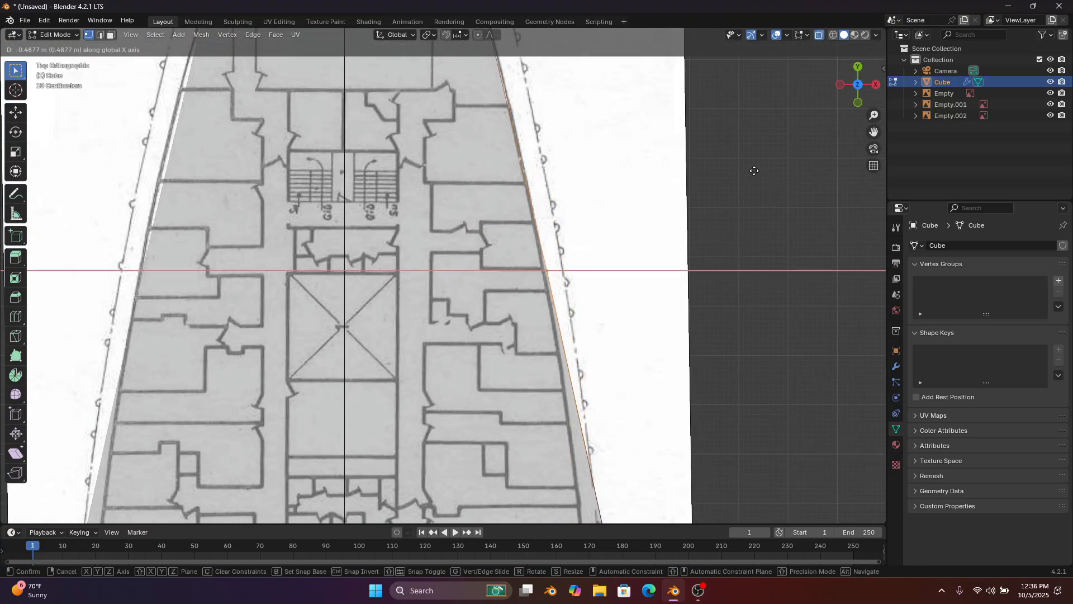
left_click(752, 161)
Move the fourth row of hull side vertices from the bow inward along X, undoing a first shift of about 0.51 m and repositioning it
scroll(680, 230, "down", 3)
middle_click_drag(524, 348, 519, 211, "shift")
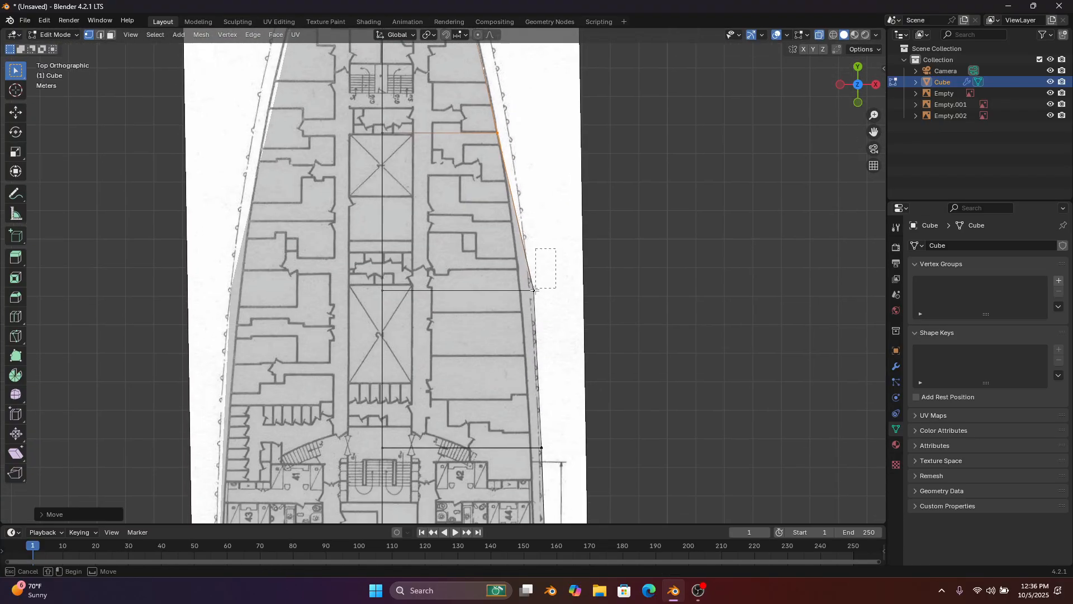
left_click_drag(534, 290, 534, 290)
scroll(567, 262, "up", 1)
key("g")
key("x")
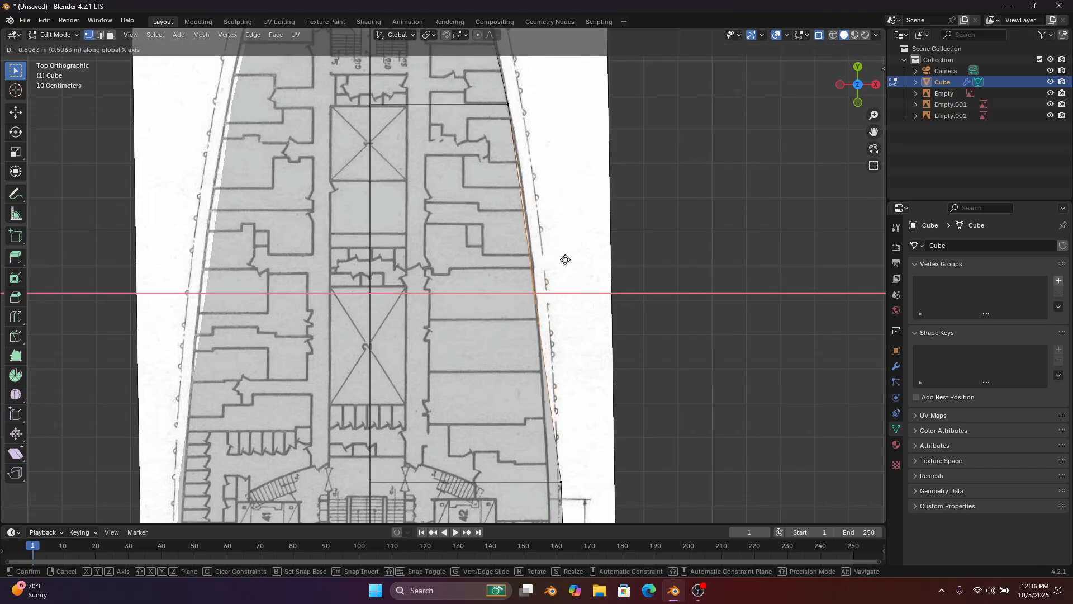
left_click(565, 260)
middle_click_drag(547, 343, 546, 164, "shift")
scroll(542, 143, "up", 1)
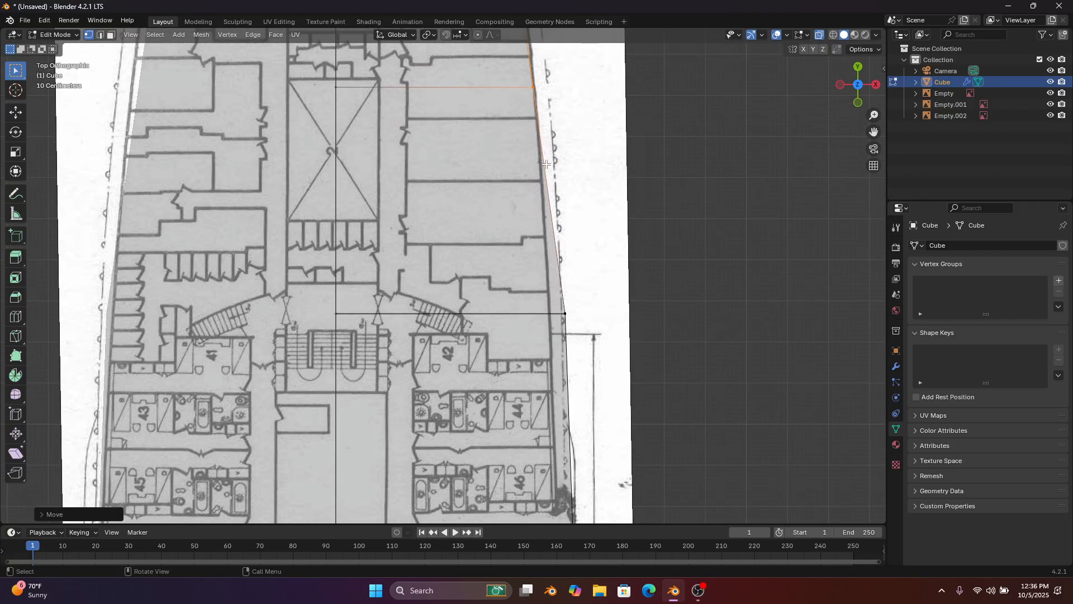
middle_click_drag(545, 103, 520, 281, "shift")
key("ctrl+z")
key("g")
key("x")
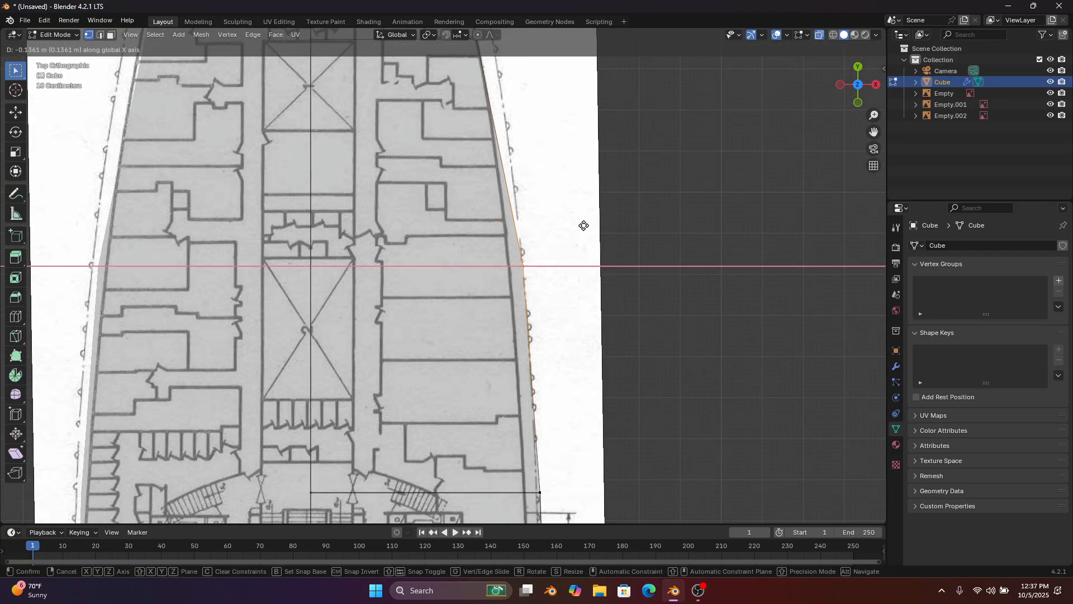
left_click(575, 220)
Check the reshaped hull outline against the deck plan, and its bow against the side-view drawing
scroll(551, 245, "down", 2)
scroll(550, 243, "down", 2)
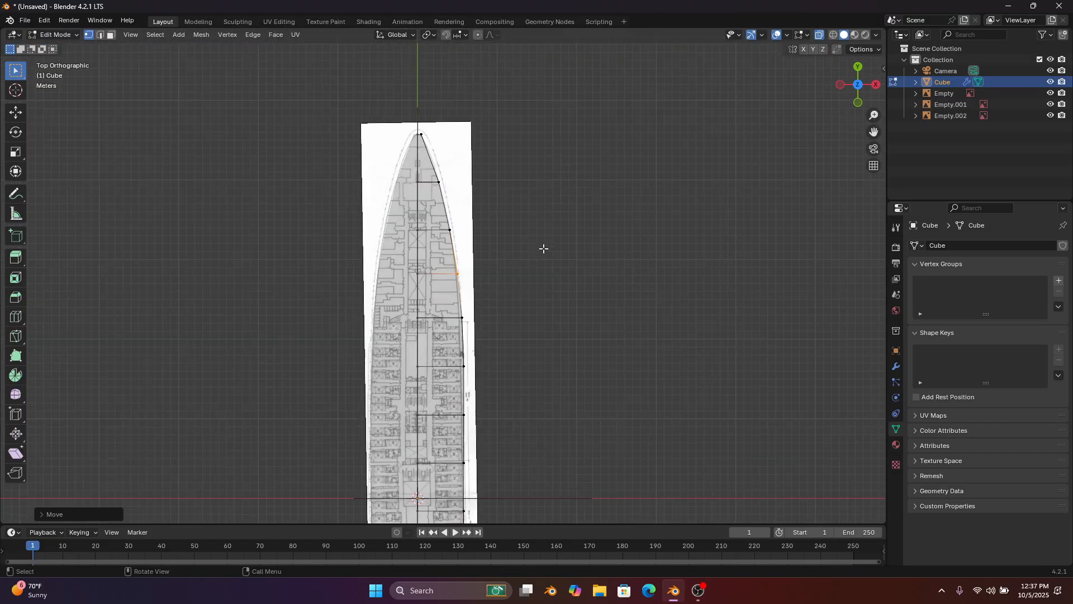
middle_click_drag(547, 306, 544, 447, "shift")
middle_click_drag(549, 351, 537, 250, "shift")
scroll(537, 182, "up", 2)
middle_click_drag(541, 160, 768, 119, "shift")
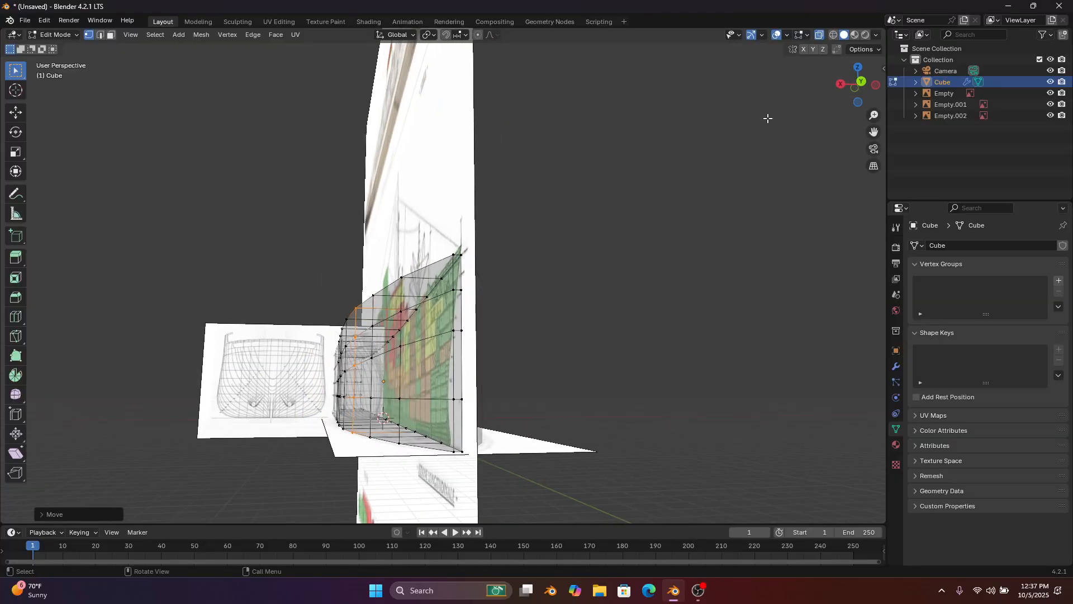
left_click(840, 84)
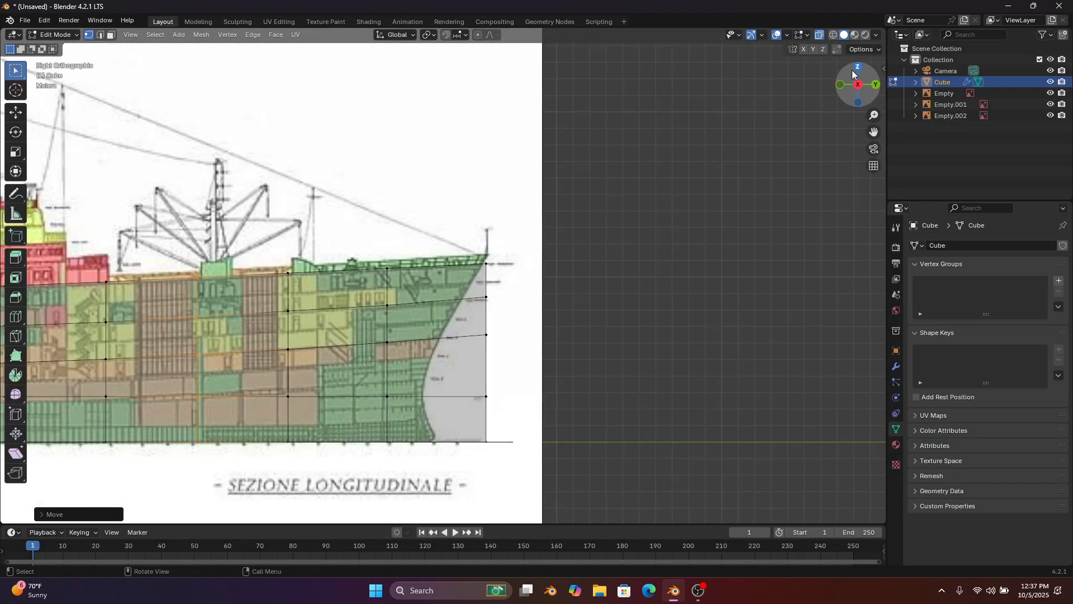
In top view, move the foremost bow side vertices about 0.26 m outward along X to widen the blunt bow end
left_click(858, 67)
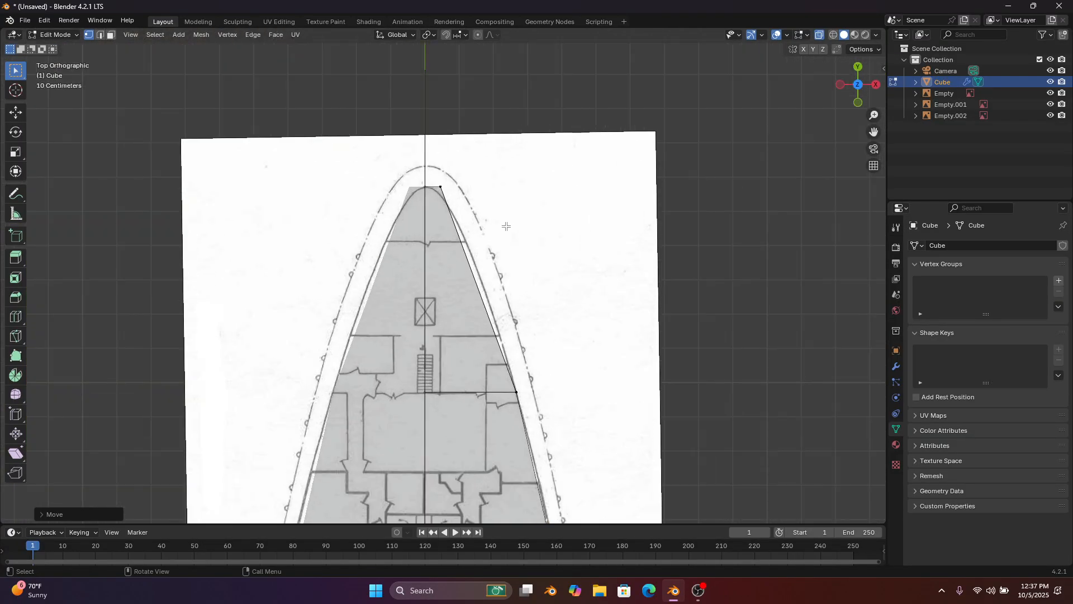
scroll(505, 227, "up", 3)
key("g")
key("x")
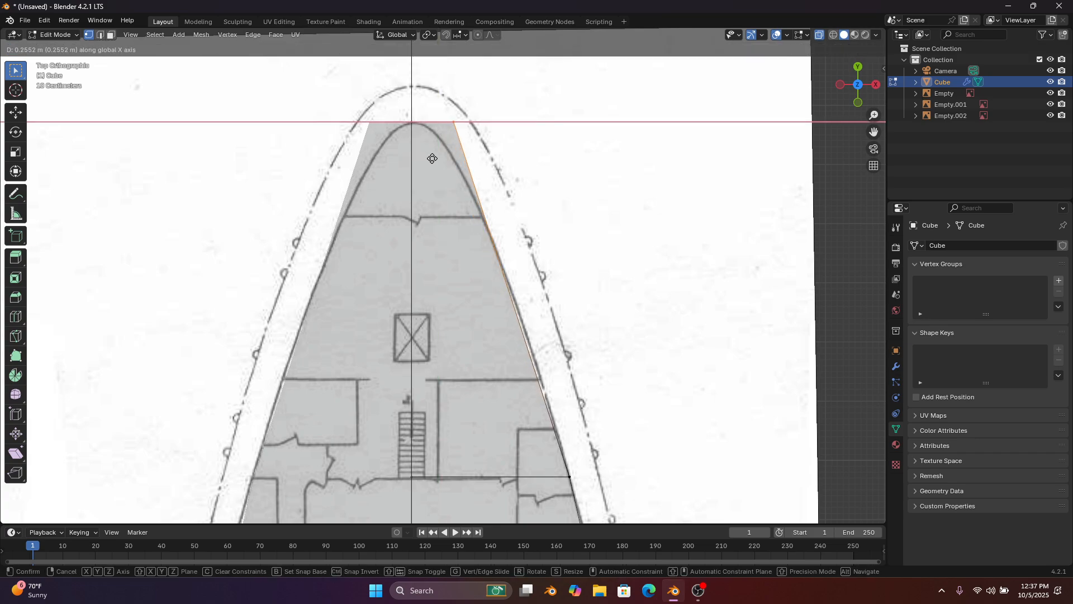
left_click(434, 159)
Examine the bow in perspective, and show it in side view against the longitudinal section drawing
scroll(564, 231, "down", 5)
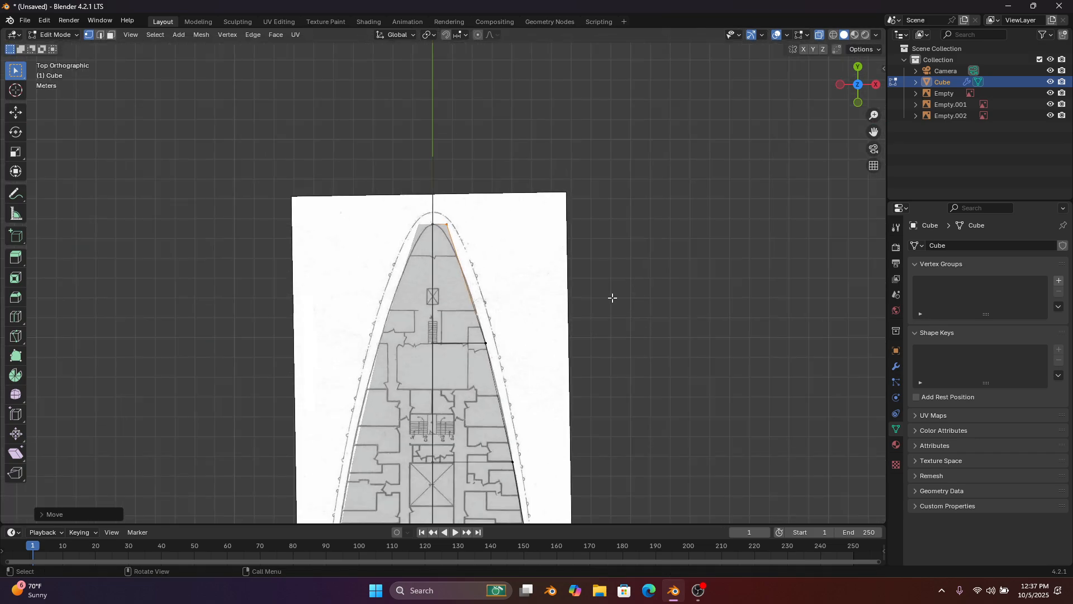
middle_click_drag(611, 297, 351, 197)
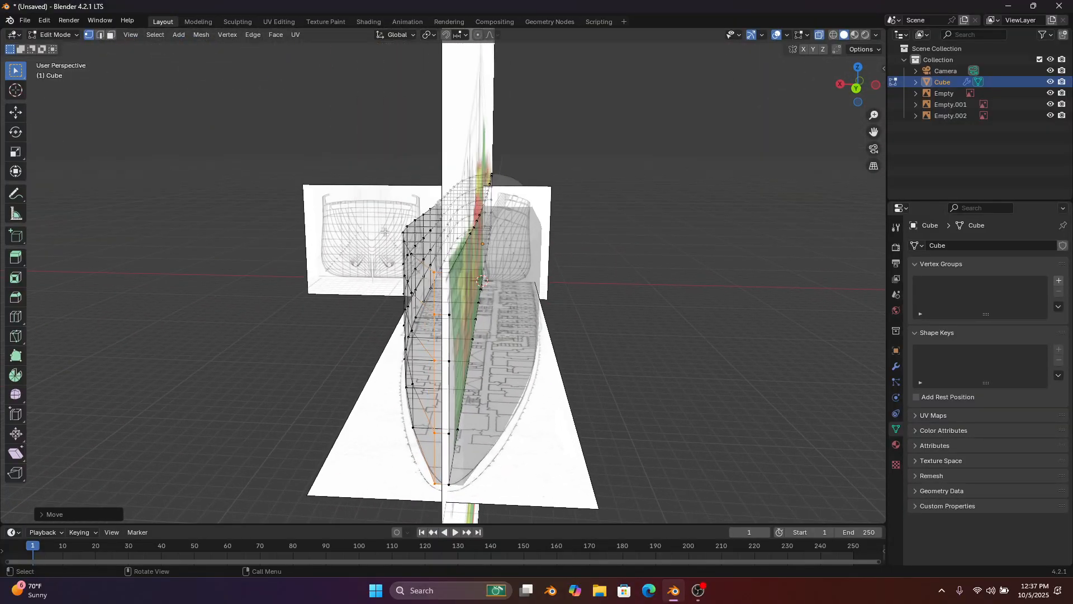
middle_click_drag(424, 262, 477, 281)
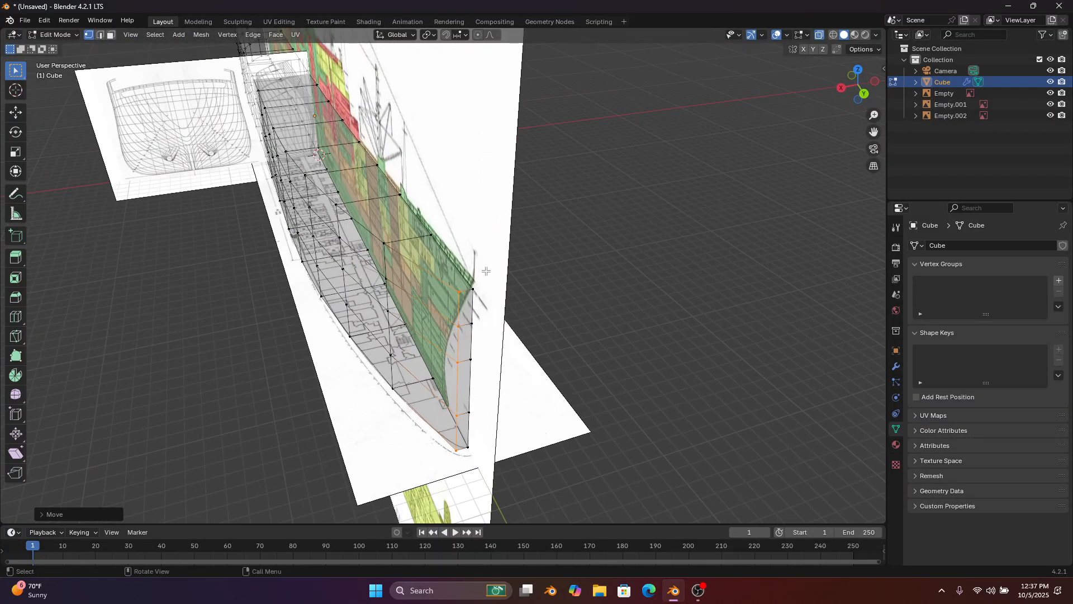
left_click(842, 88)
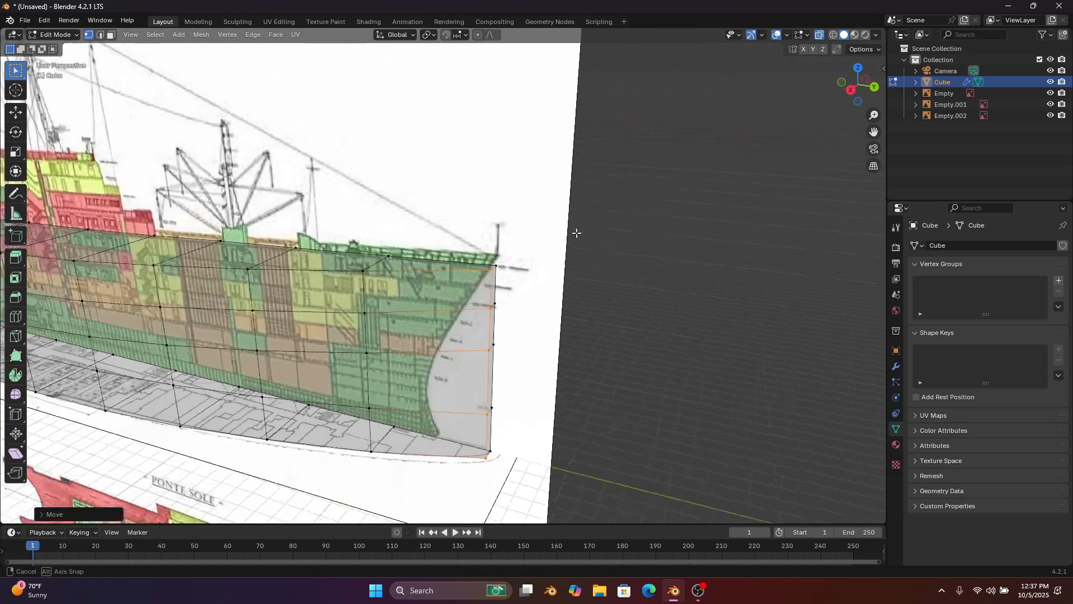
left_click(857, 60)
left_click(861, 83)
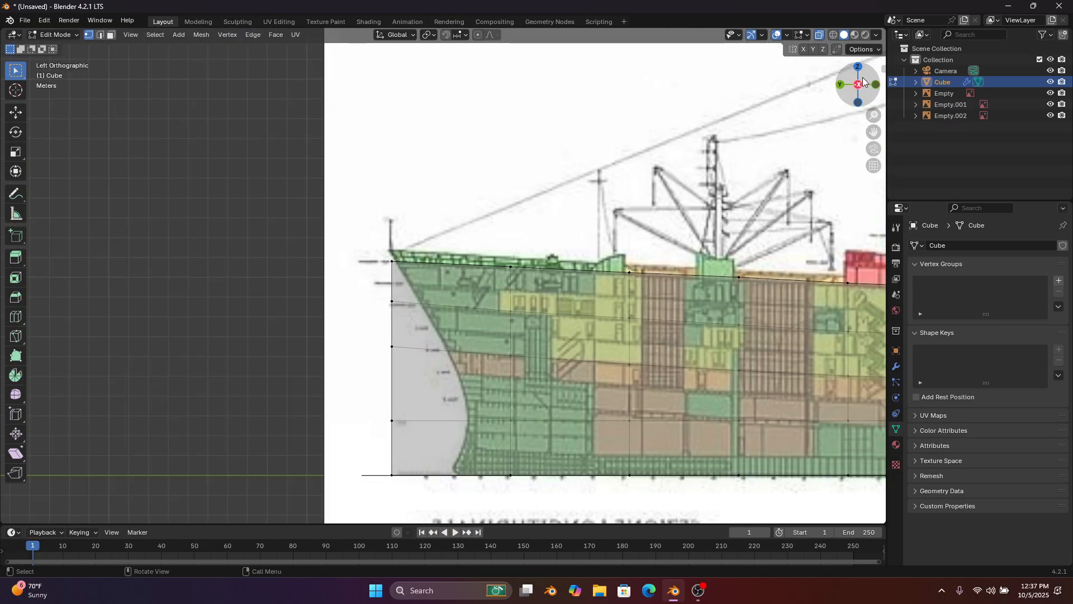
In top view, leave mesh editing and rotate the Upper_deck.jpg reference by about 1.07° so the plan's bow lines up with the hull centerline
left_click(862, 68)
scroll(647, 245, "down", 3)
middle_click_drag(517, 369, 604, 337, "shift")
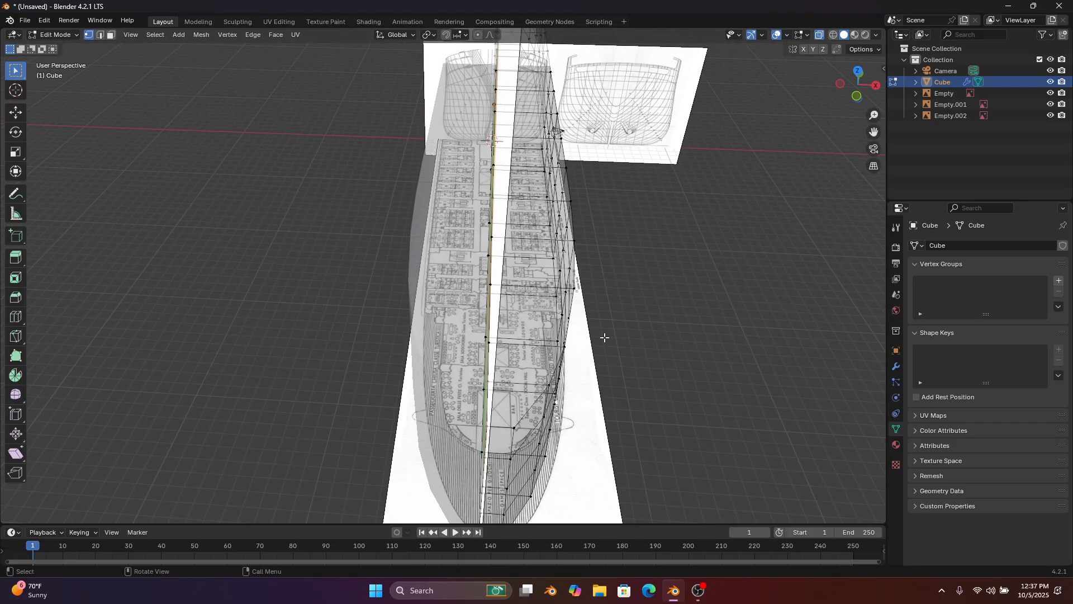
left_click(875, 83)
left_click(856, 67)
middle_click_drag(541, 390, 457, 289, "shift")
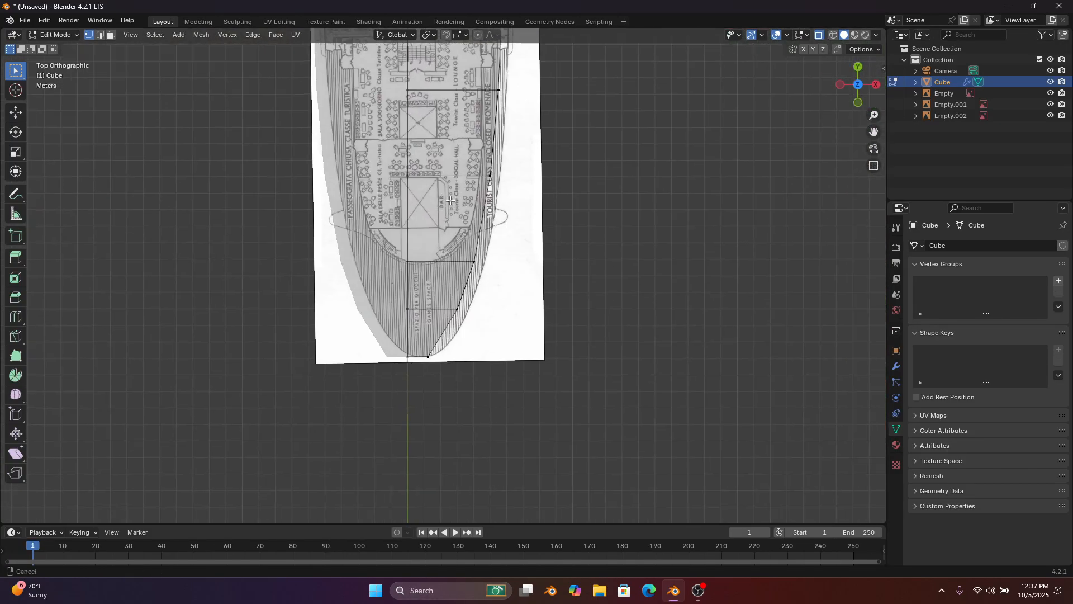
scroll(453, 276, "up", 4)
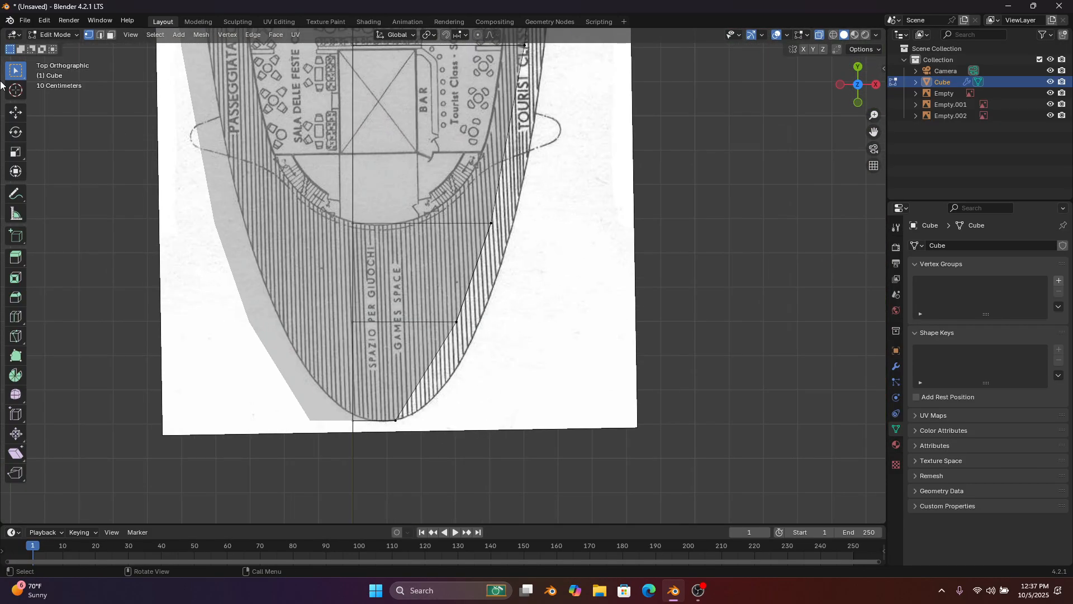
left_click(62, 34)
left_click(66, 42)
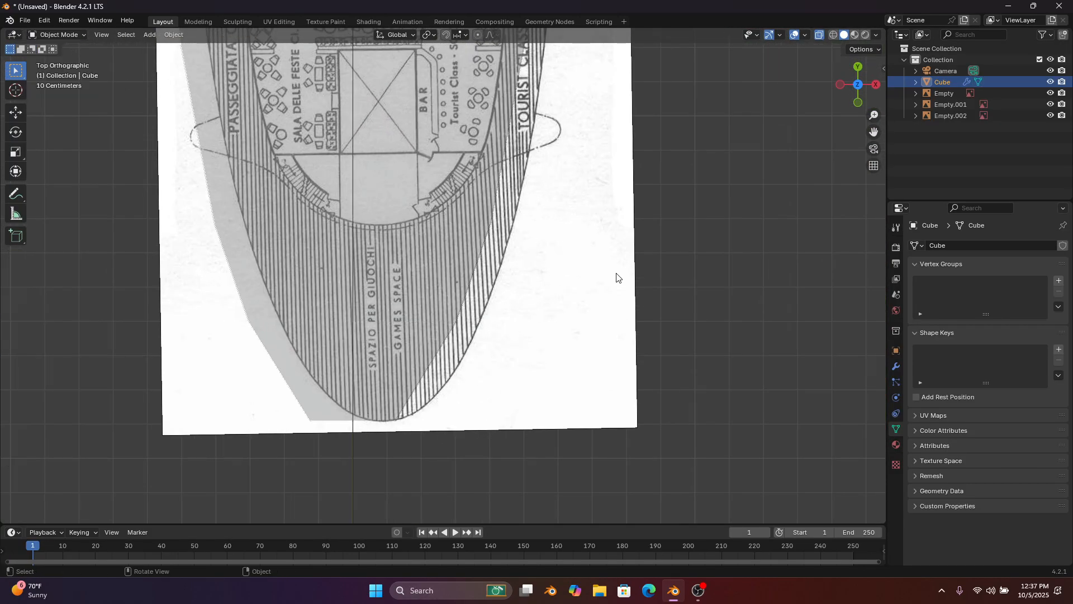
left_click(612, 278)
key("r")
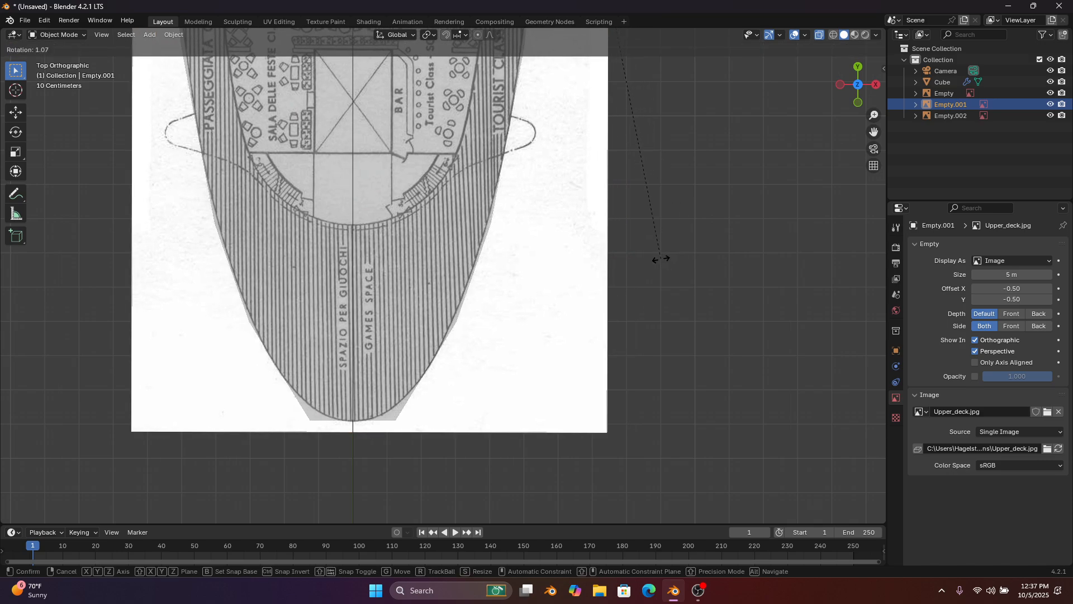
left_click(661, 258)
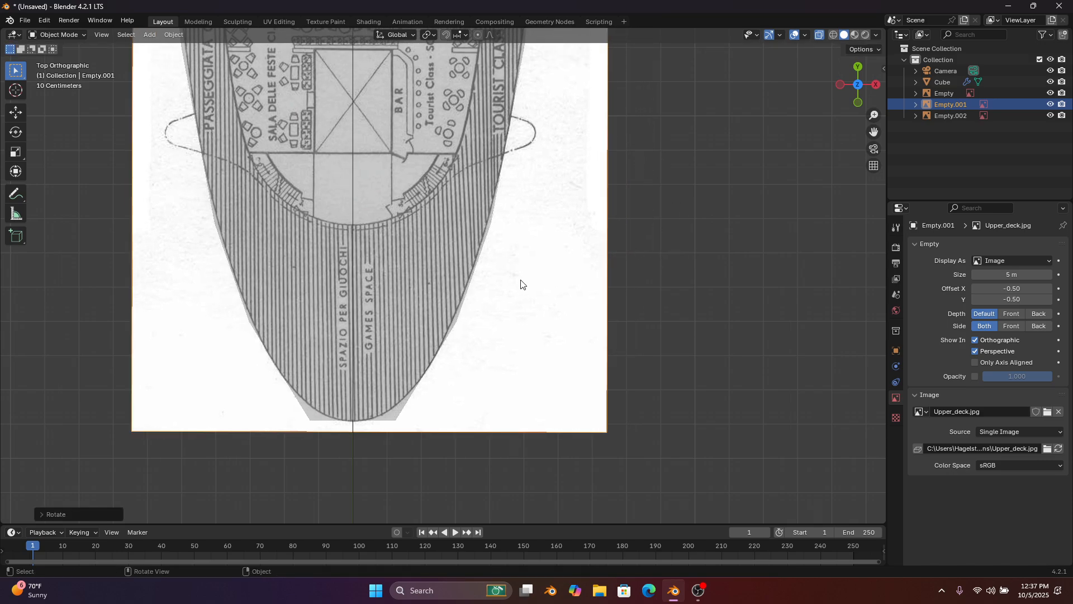
Select the hull and reopen its mesh for vertex editing in right side view, framed on the bow of the longitudinal section
scroll(587, 226, "down", 3)
scroll(587, 223, "down", 1)
middle_click_drag(570, 186, 375, 167, "shift")
scroll(569, 120, "down", 4)
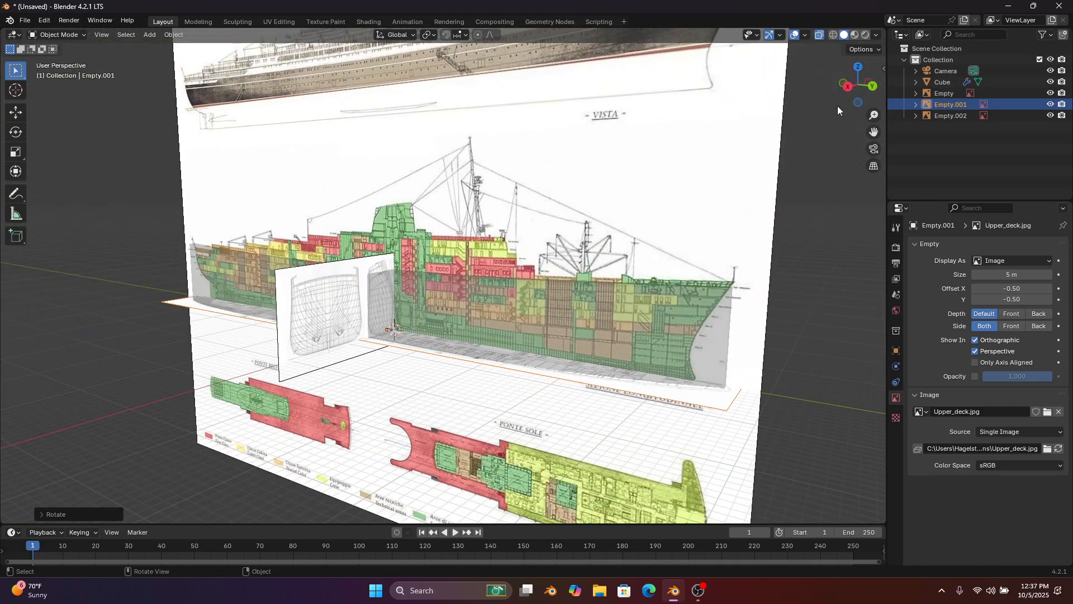
left_click_drag(848, 89, 193, 171)
left_click(839, 84)
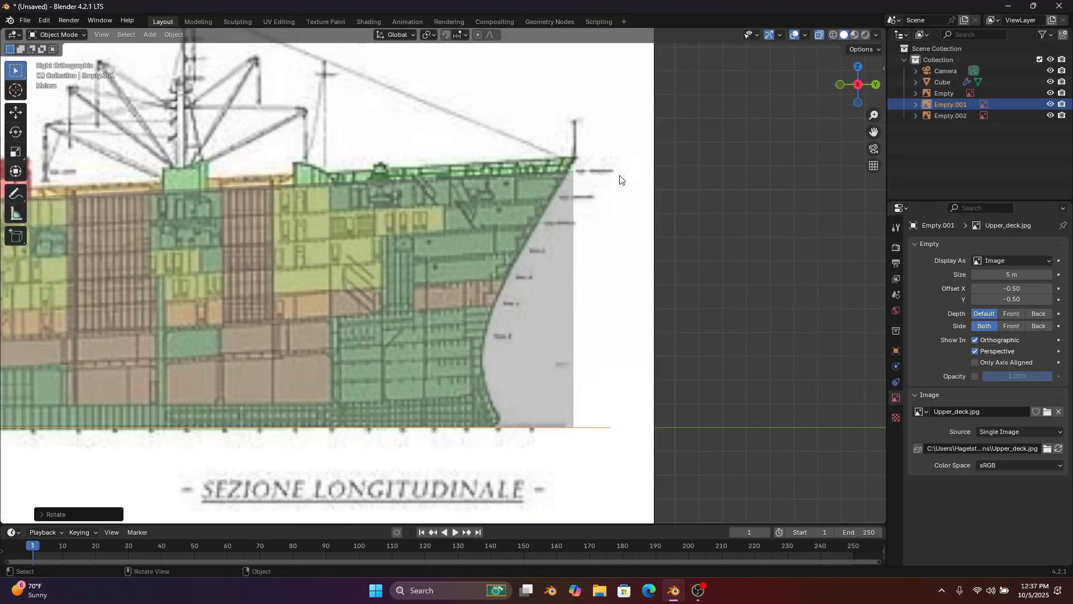
left_click(562, 233)
left_click(63, 35)
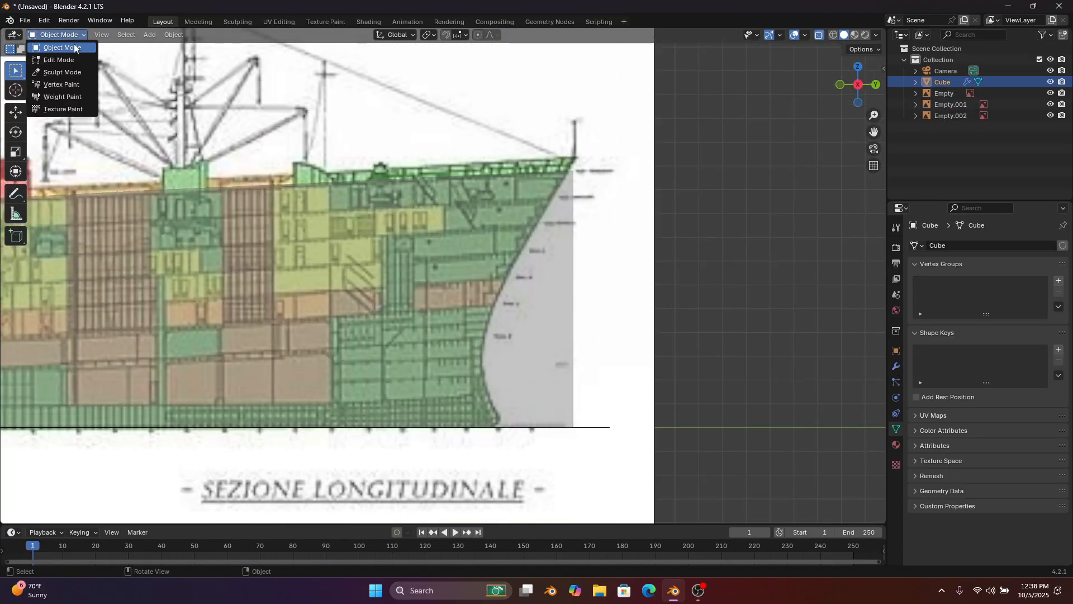
left_click(76, 56)
scroll(570, 224, "up", 3)
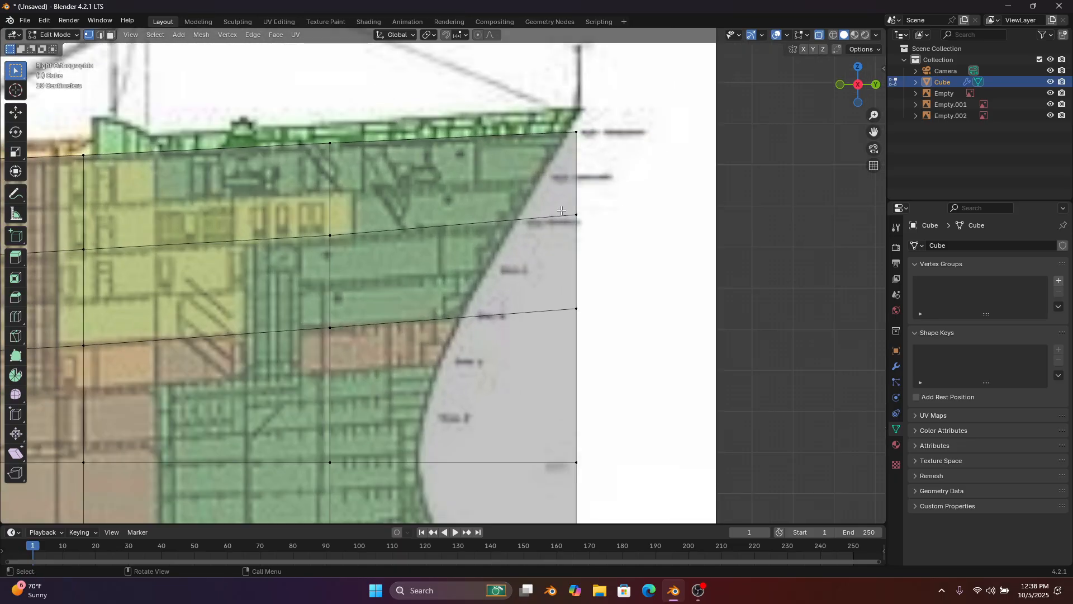
Move the second and third bow-end vertices below the deck edge aft along Y, about 1.3 m and 2.6 m, onto the drawn stem
left_click(577, 214)
key("g")
key("y")
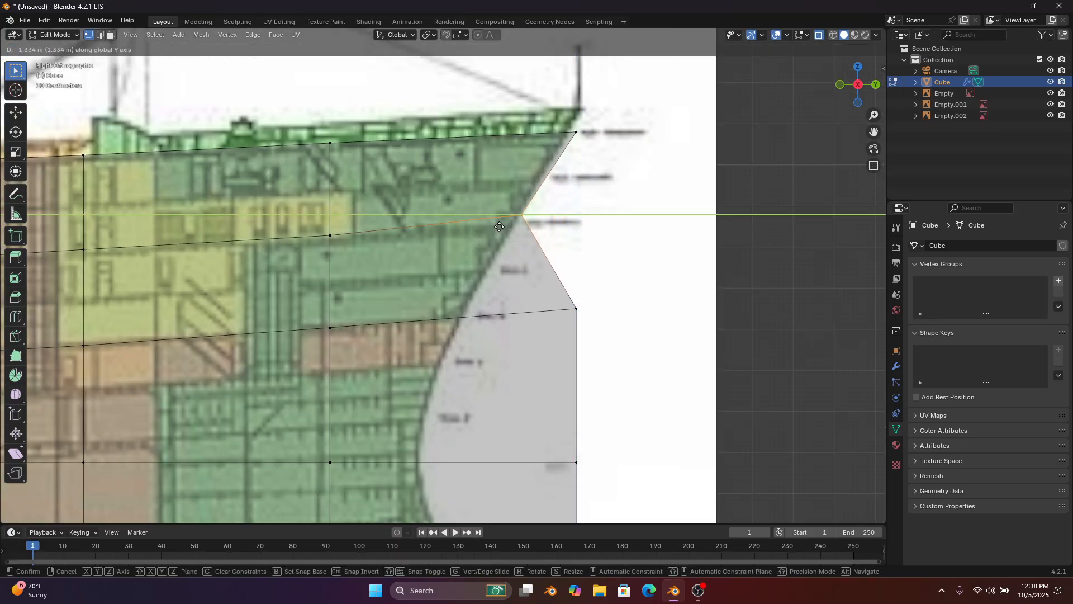
left_click(498, 224)
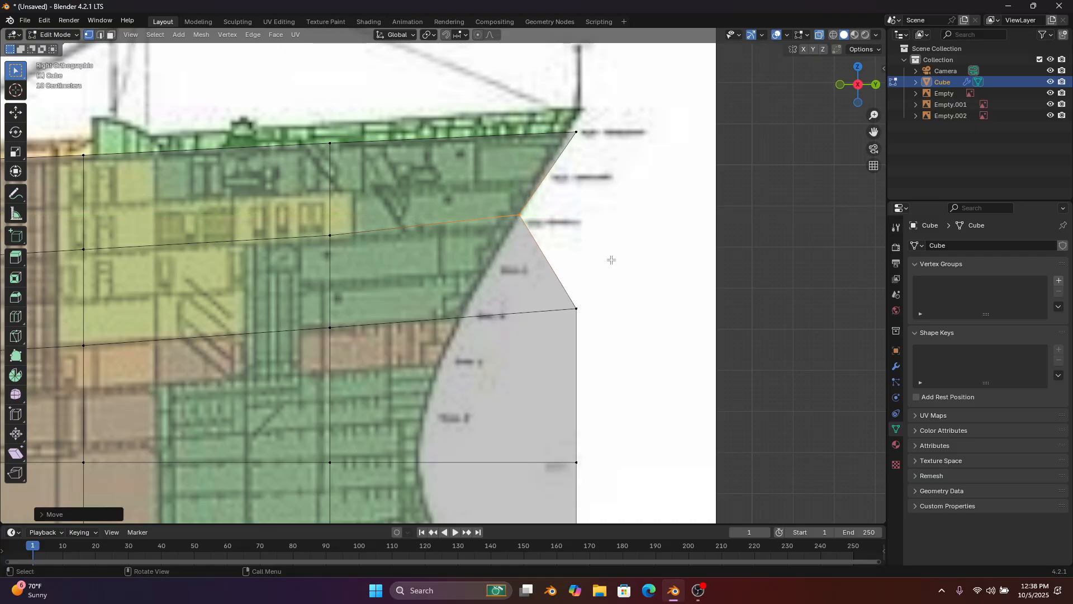
left_click(576, 308)
key("g")
key("y")
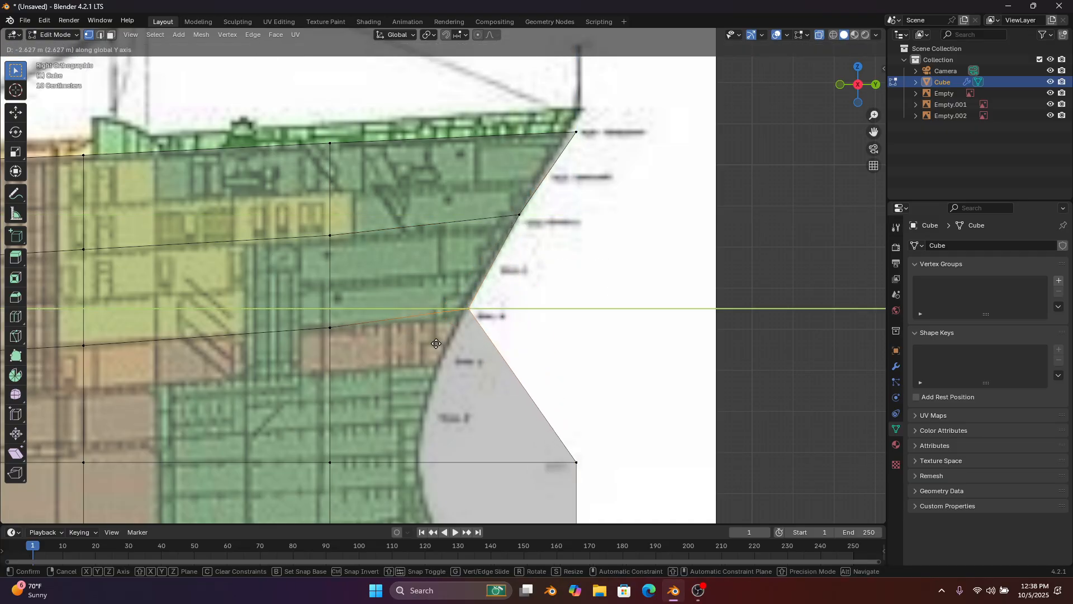
left_click(435, 336)
Move the fourth bow-end vertex about 3.8 m and the keel-level one about 2.8 m aft along Y onto the stem outline
middle_click_drag(435, 336, 463, 237, "shift")
left_click_drag(643, 299, 572, 384)
key("g")
key("y")
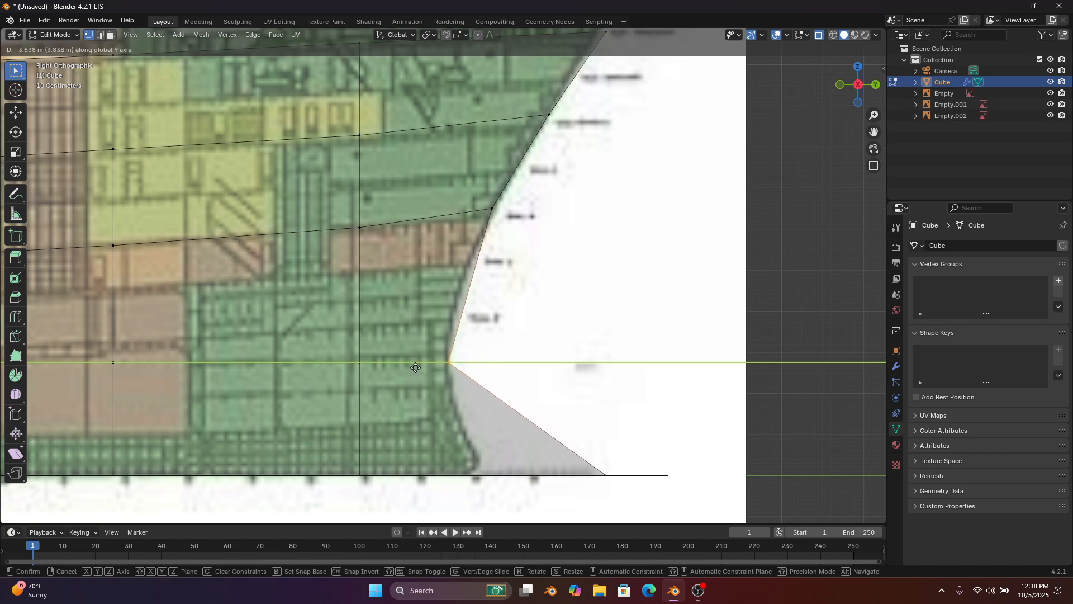
left_click(413, 363)
left_click_drag(596, 451, 597, 485)
left_click_drag(628, 439, 591, 497)
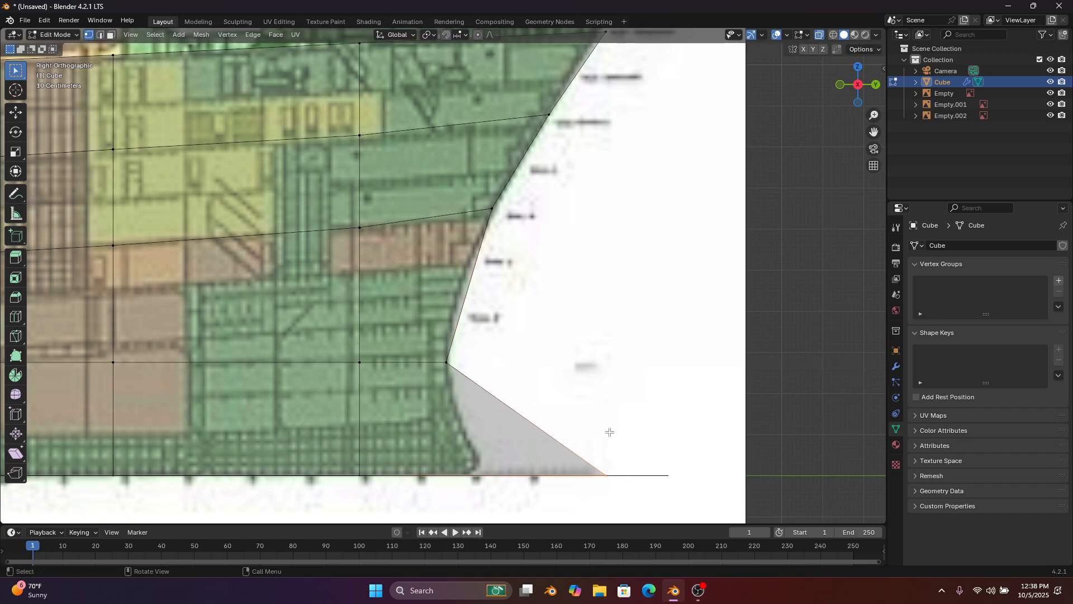
key("g")
key("y")
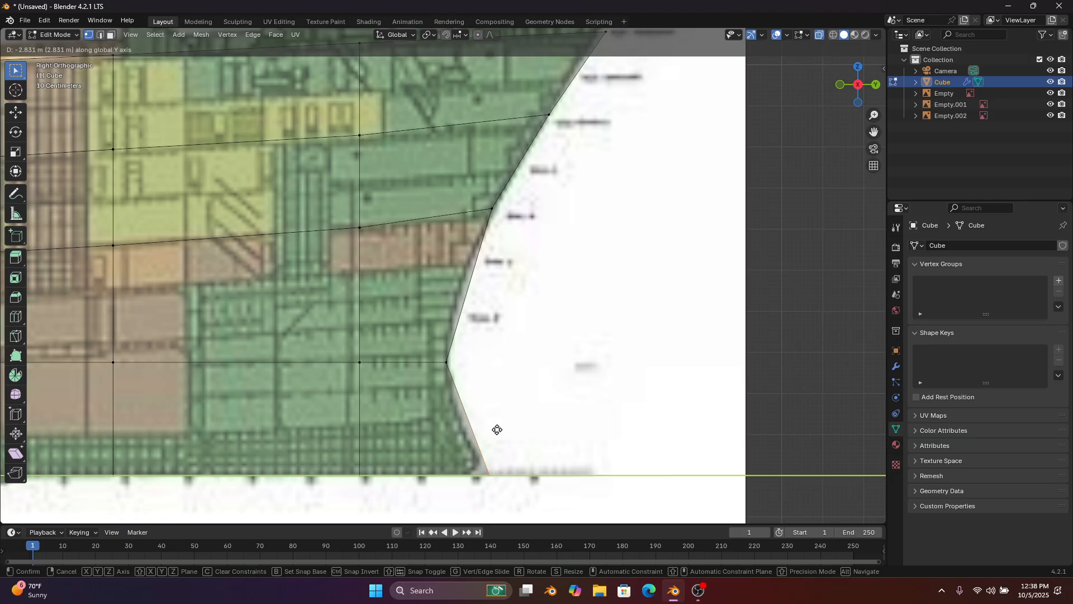
left_click(496, 431)
left_click_drag(530, 474, 476, 496)
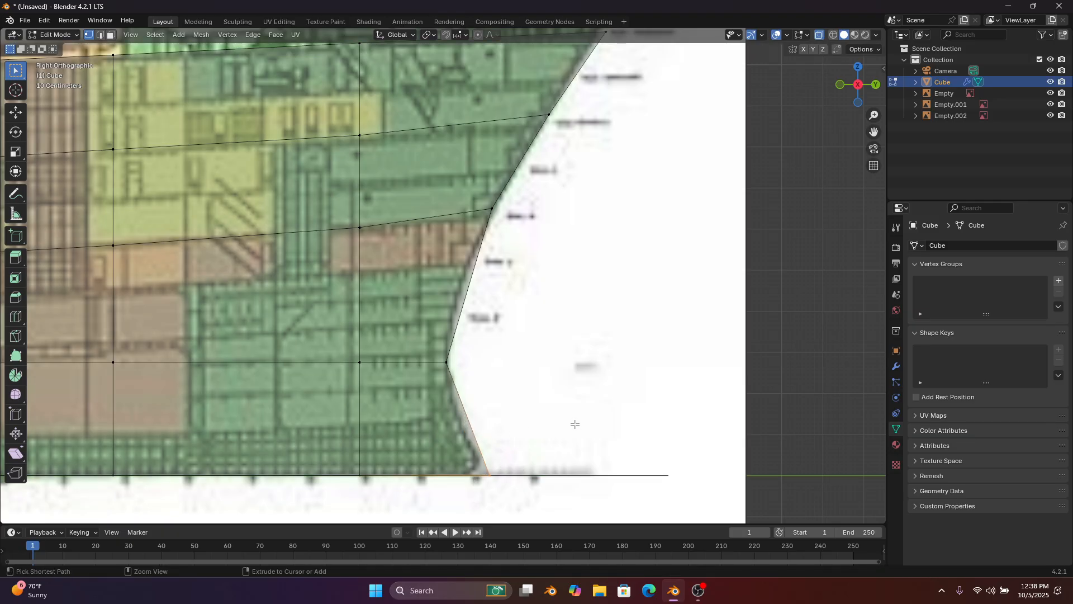
key("ctrl+b")
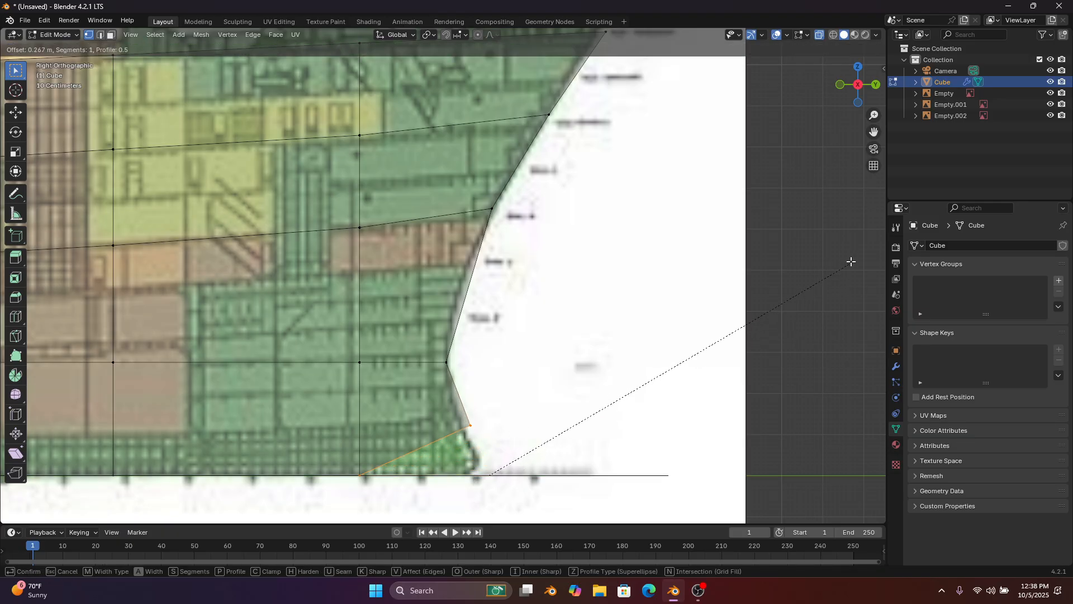
key("Escape")
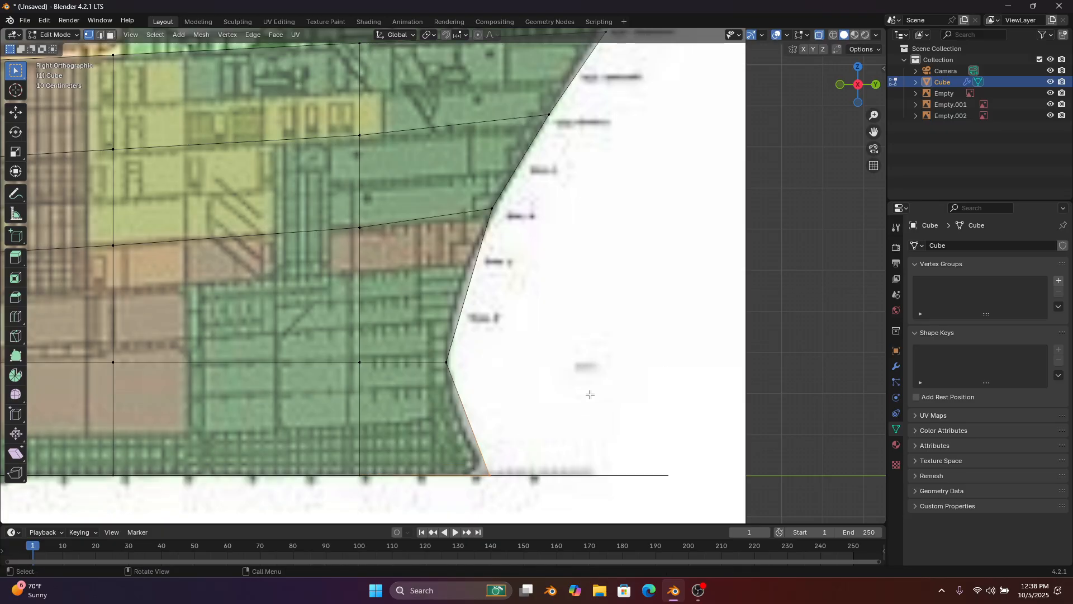
right_click(532, 426, "ctrl")
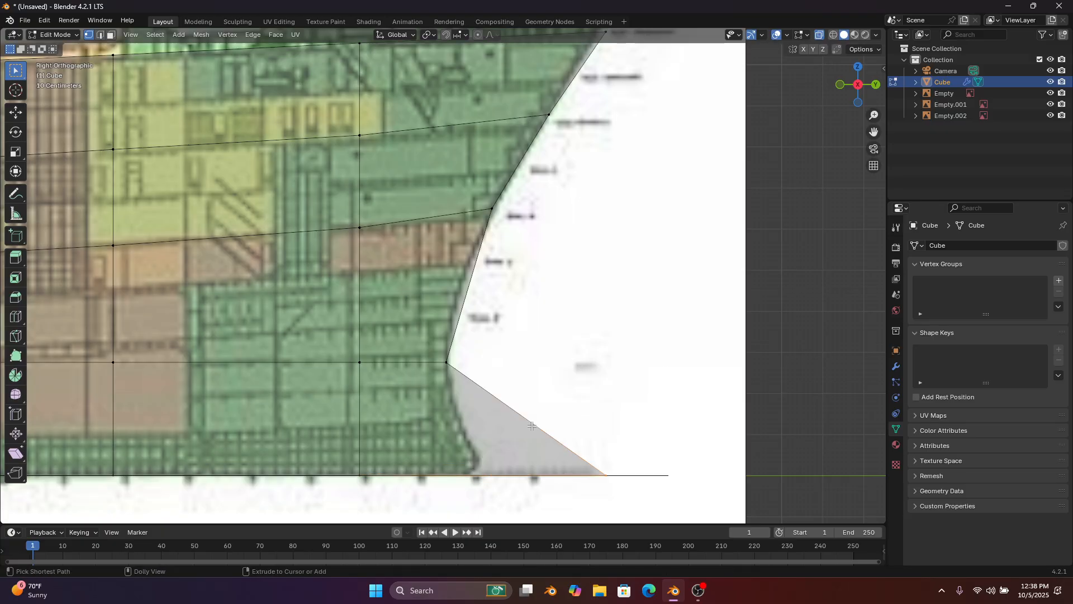
In the vertex column just behind the bow end, move the second and third vertices from the top aft along Y to follow the stem's rake
scroll(532, 426, "down", 5)
middle_click_drag(532, 426, 535, 345)
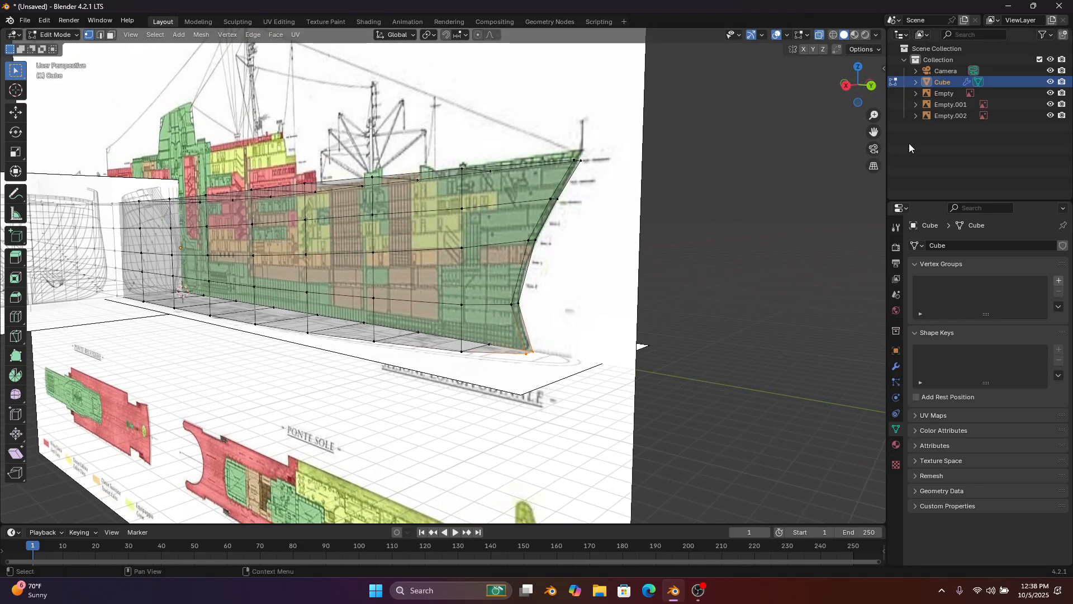
left_click(846, 86)
scroll(538, 276, "up", 3)
scroll(539, 276, "down", 1)
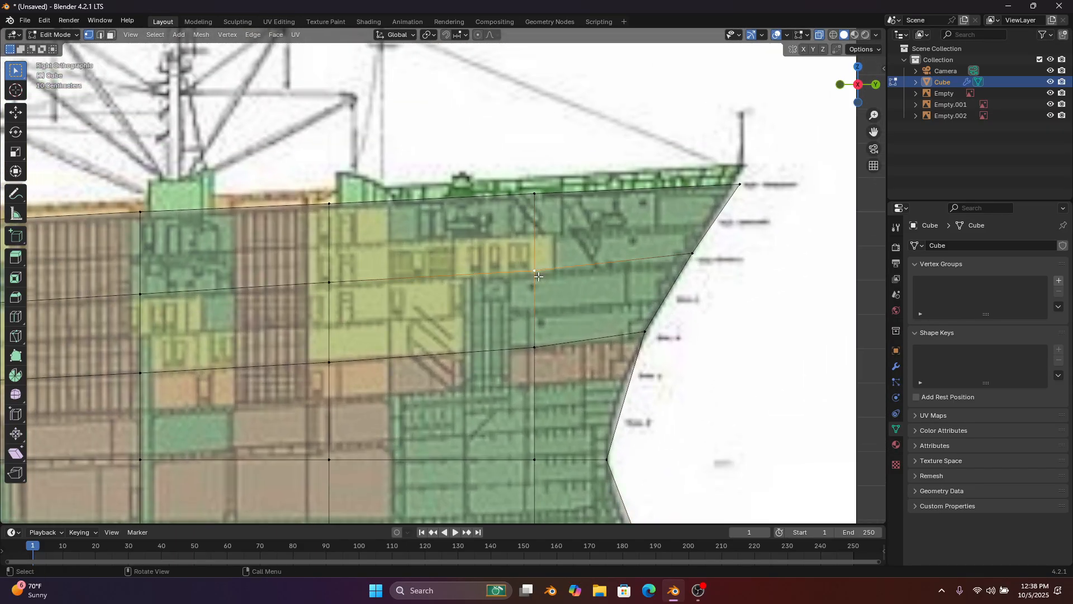
key("g")
middle_click(510, 277)
left_click(507, 279)
left_click_drag(555, 297, 514, 375)
key("g")
key("y")
left_click(457, 378)
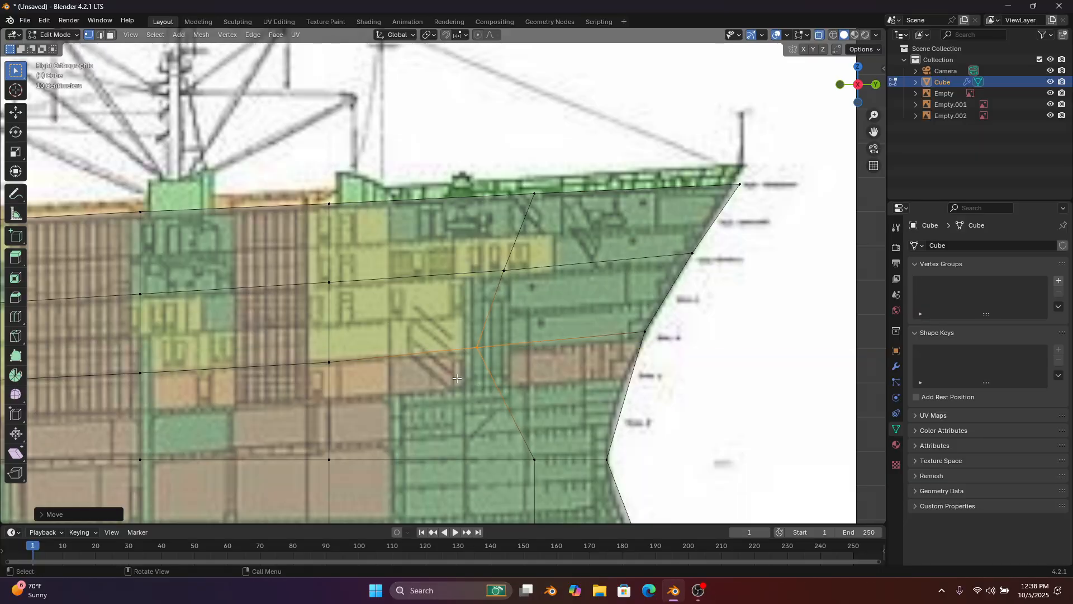
Move the fourth and bottom vertices of the column just behind the bow end aft along Y to continue its slanted line
middle_click_drag(457, 379, 457, 208, "shift")
left_click_drag(551, 252, 499, 410)
key("g")
middle_click(516, 321)
left_click(432, 330)
key("g")
middle_click(497, 412)
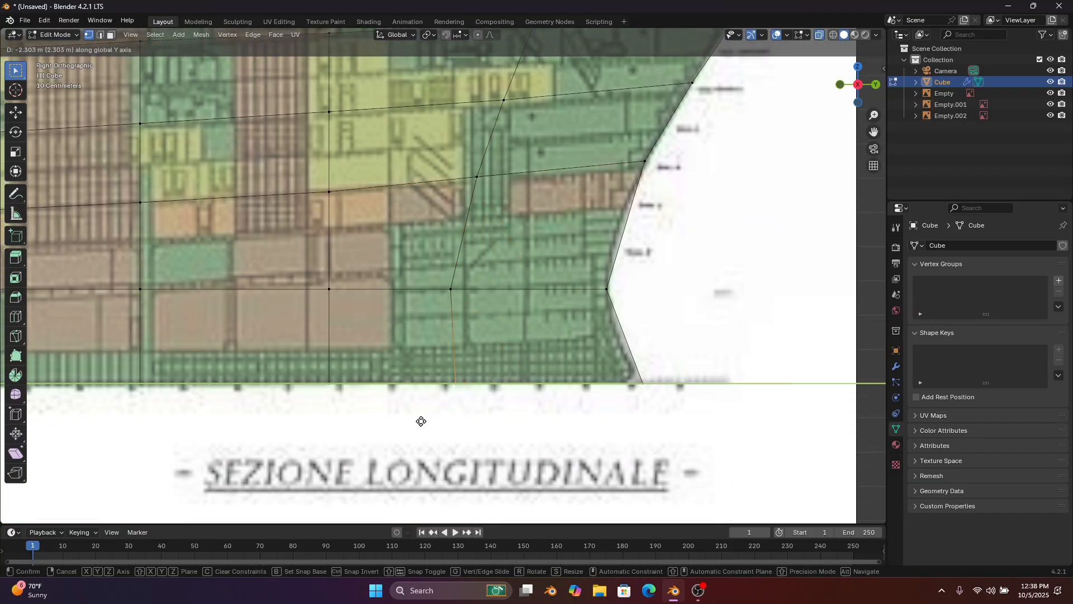
left_click(427, 423)
In the third vertex column from the bow, move the second and third vertices from the top slightly aft along Y
middle_click_drag(391, 218, 440, 334, "shift")
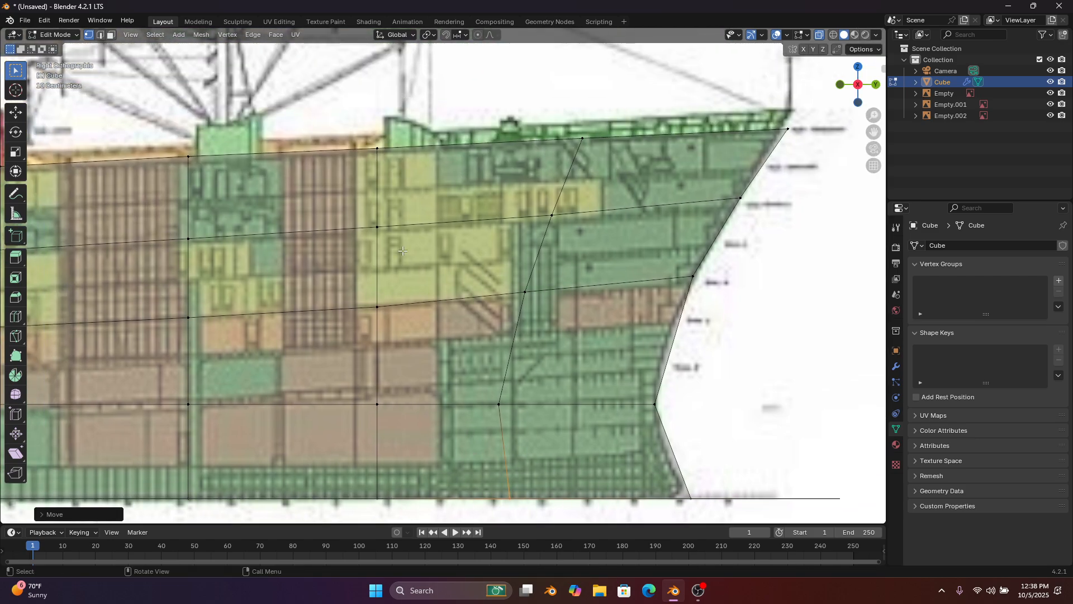
left_click_drag(400, 193, 366, 315)
key("g")
middle_click(328, 266)
left_click(317, 266)
key("g")
middle_click(352, 330)
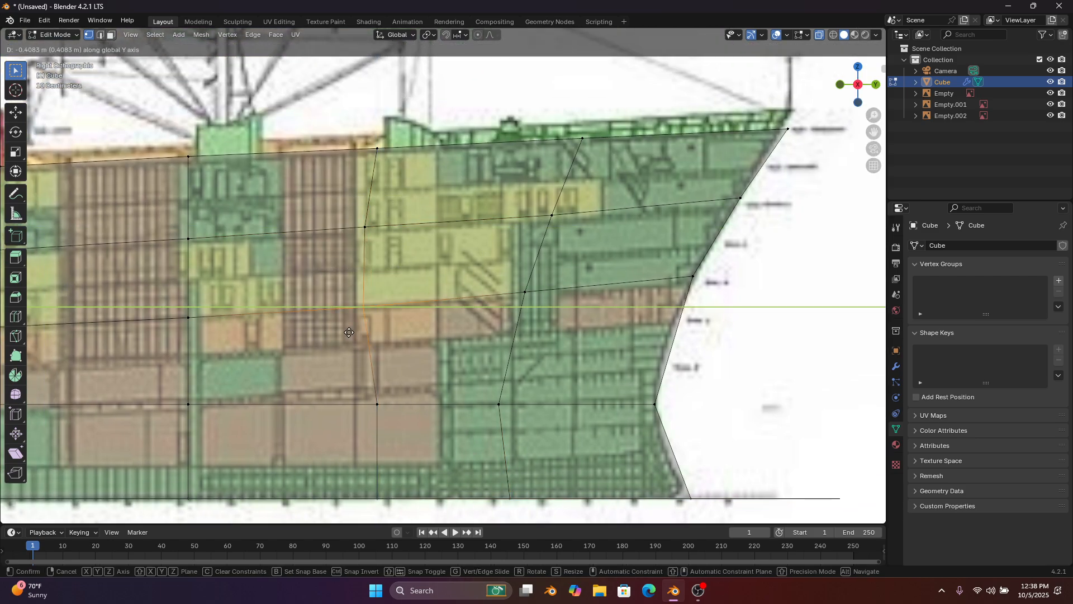
left_click(339, 330)
Move the third column's fourth and bottom vertices aft along Y, shifting the bottom one about 0.62 m
left_click_drag(394, 386, 361, 417)
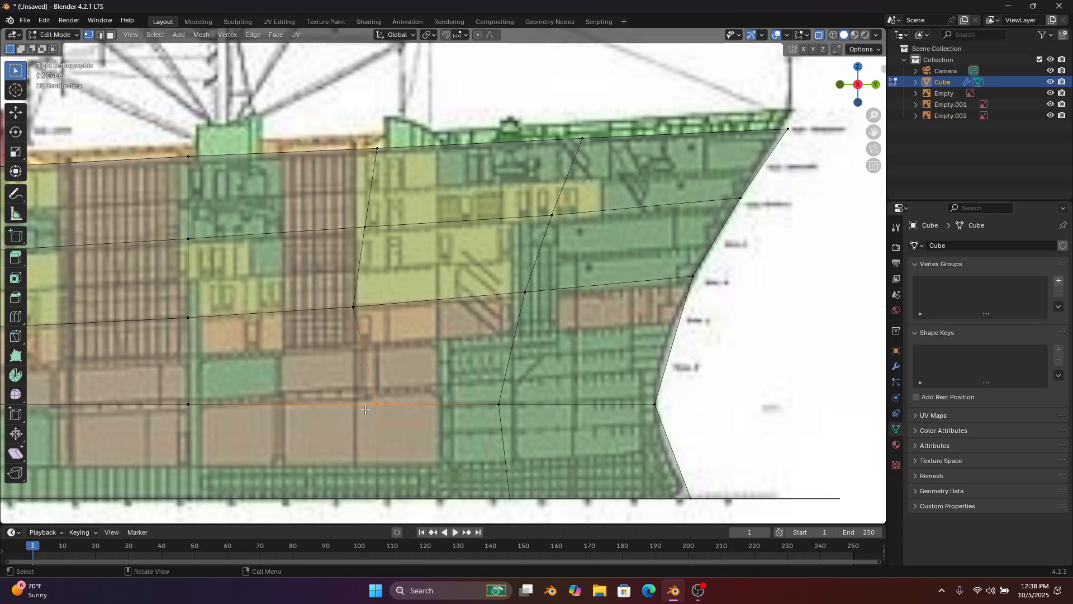
key("g")
middle_click(347, 411)
left_click(339, 410)
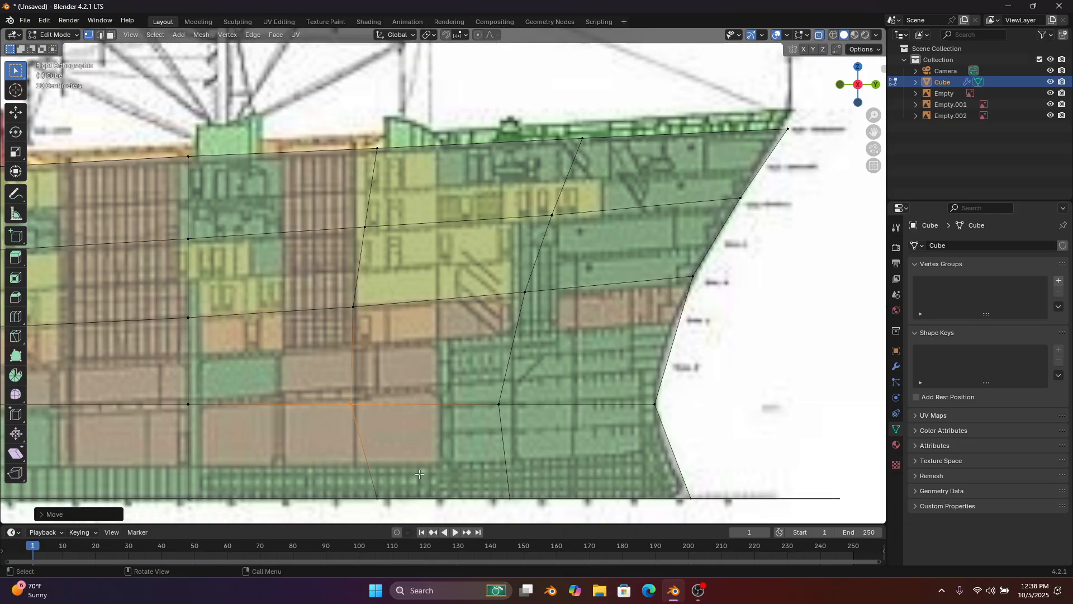
left_click_drag(394, 481, 358, 511)
key("g")
middle_click(332, 512)
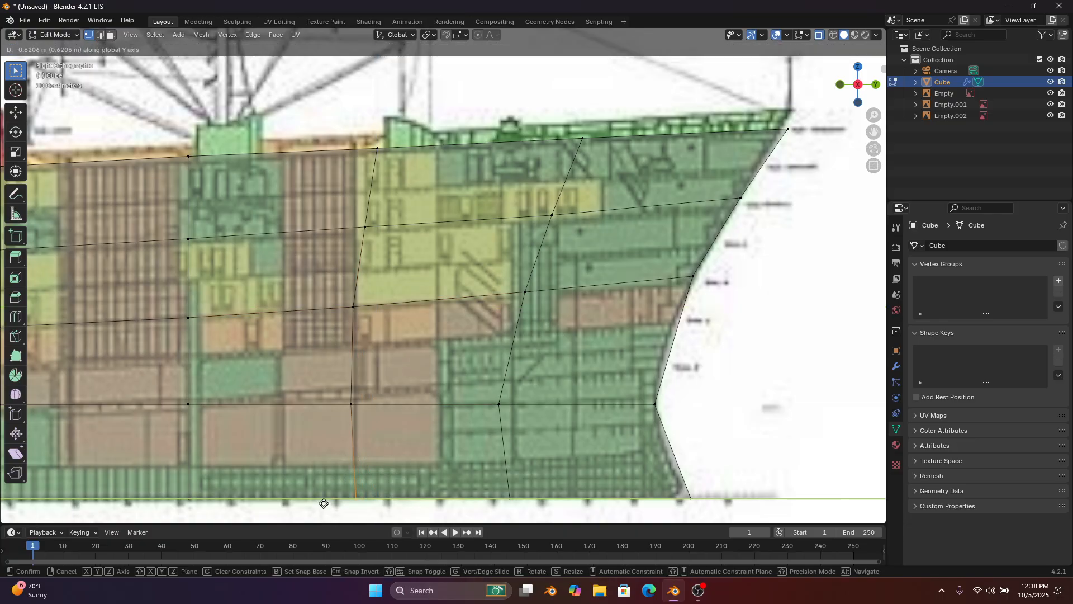
left_click(324, 501)
At the stern, move the three aftmost vertices of the middle row about 0.9 m forward along Y onto the drawn counter curve
scroll(447, 336, "down", 4)
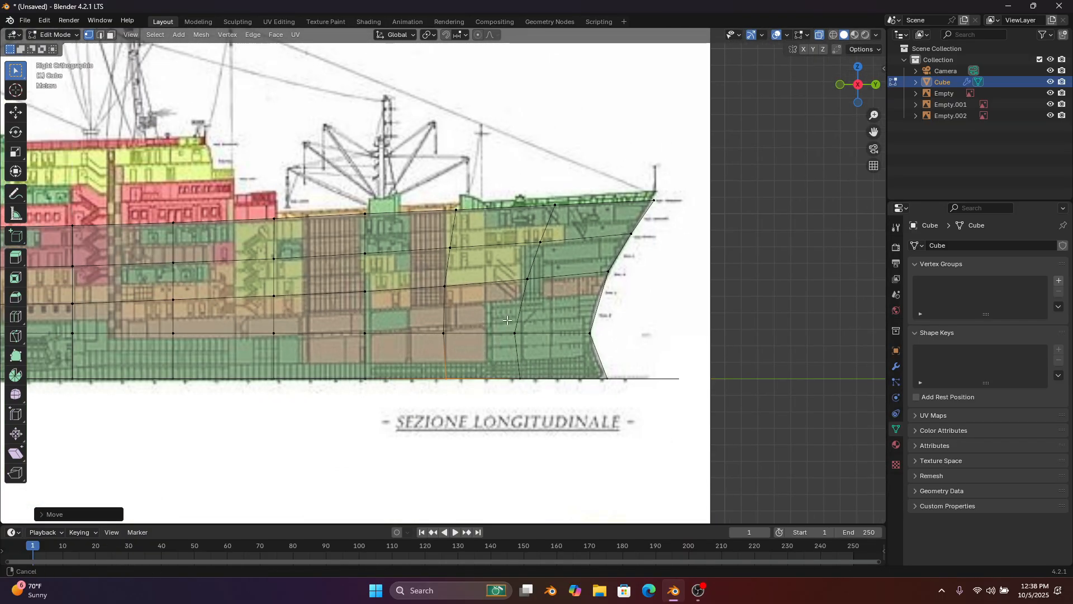
scroll(625, 316, "up", 3)
middle_click_drag(625, 316, 764, 342, "shift")
scroll(446, 274, "up", 2)
middle_click_drag(360, 337, 496, 301, "shift")
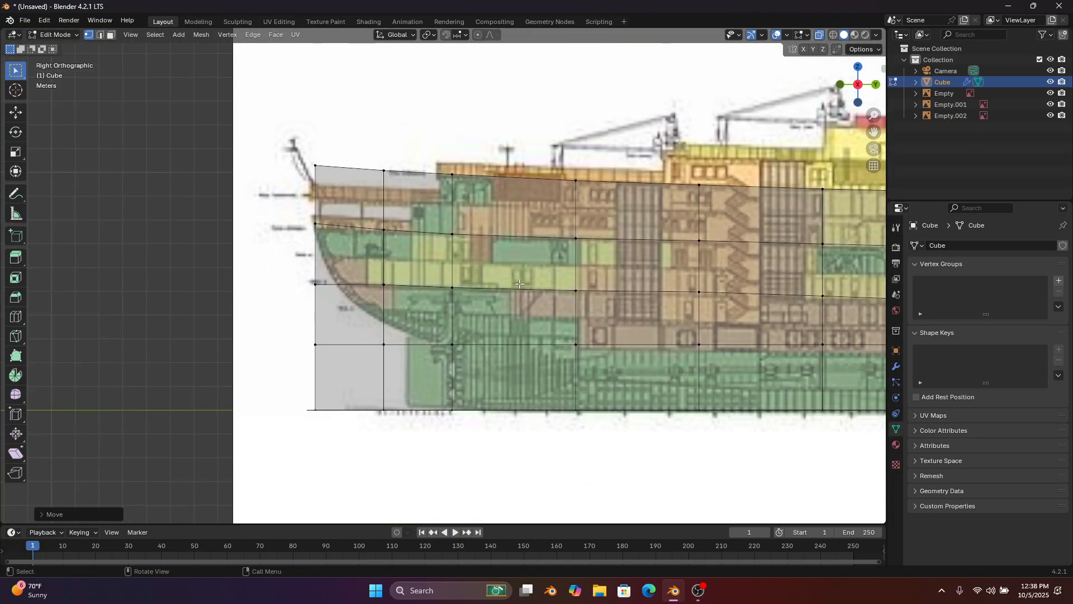
scroll(434, 310, "up", 1)
scroll(433, 309, "up", 1)
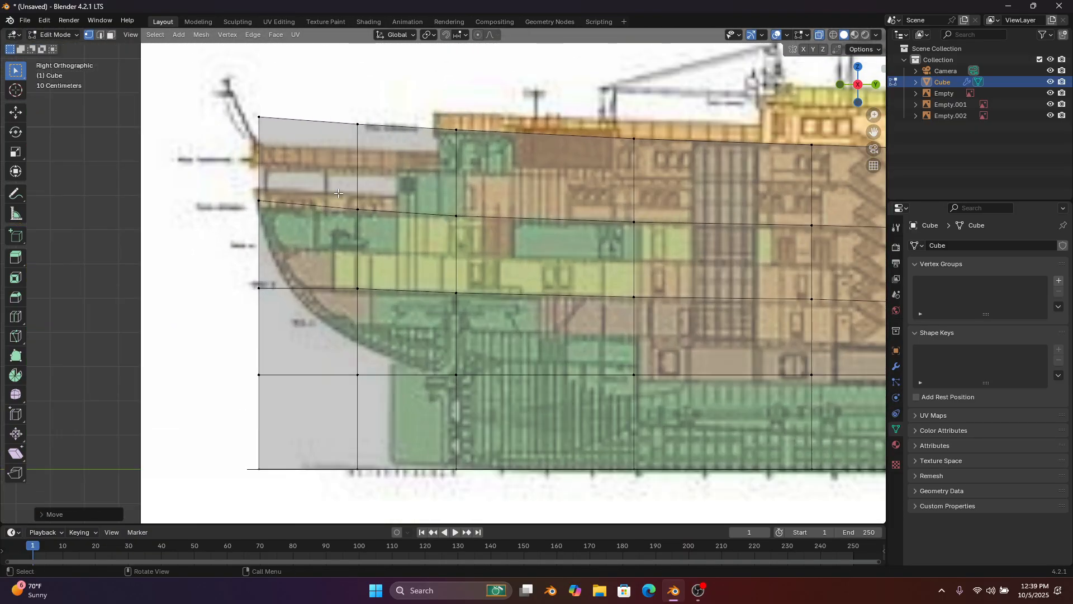
left_click_drag(512, 261, 158, 325)
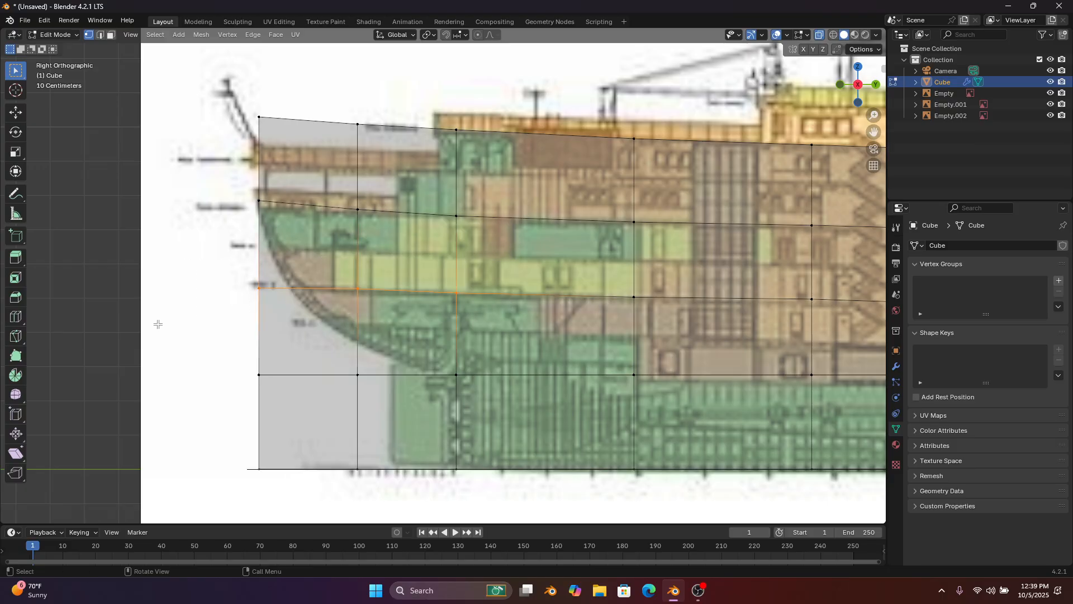
key("g")
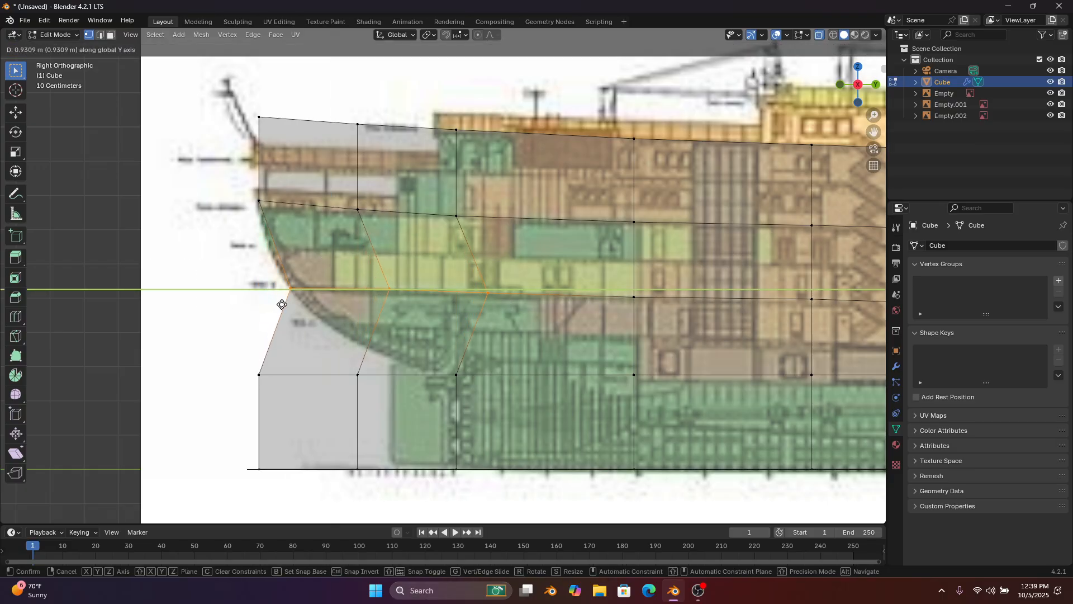
left_click(302, 306)
Move the three aftmost stern vertices of the row above the keel forward along Y toward the drawn stern curve
left_click_drag(486, 314, 235, 394)
key("g")
right_click(341, 391)
scroll(346, 390, "down", 1)
middle_click_drag(246, 393, 363, 393)
key("g")
left_click(414, 391)
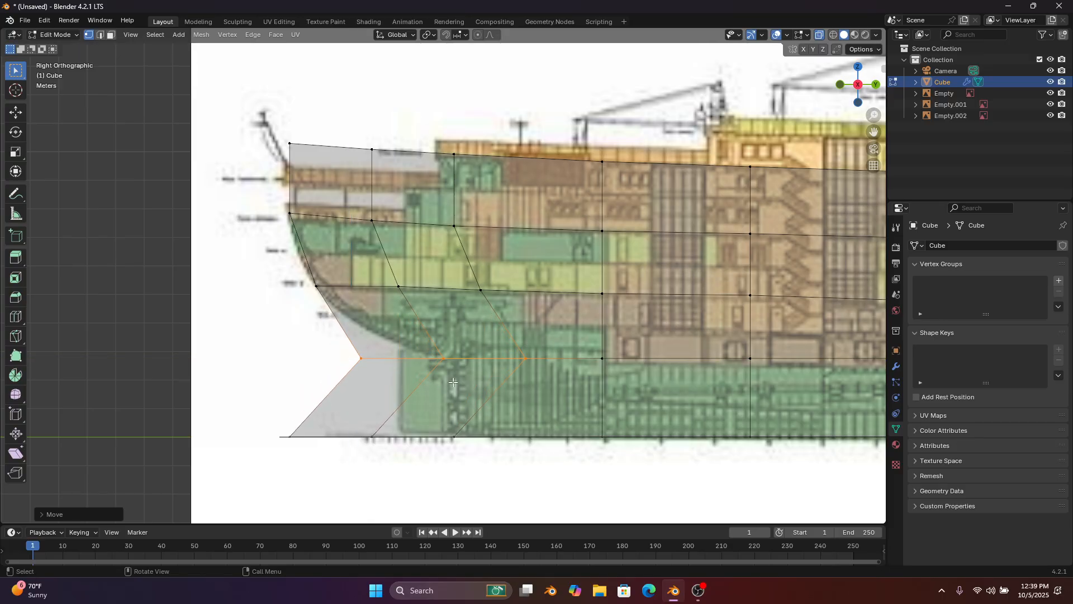
scroll(578, 351, "up", 1)
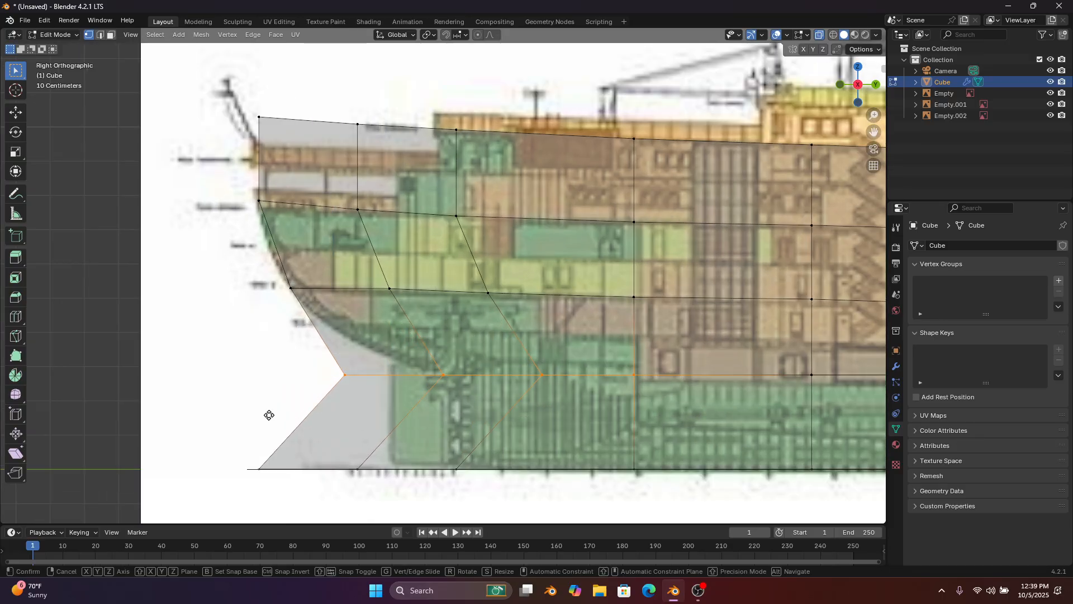
key("g")
key("y")
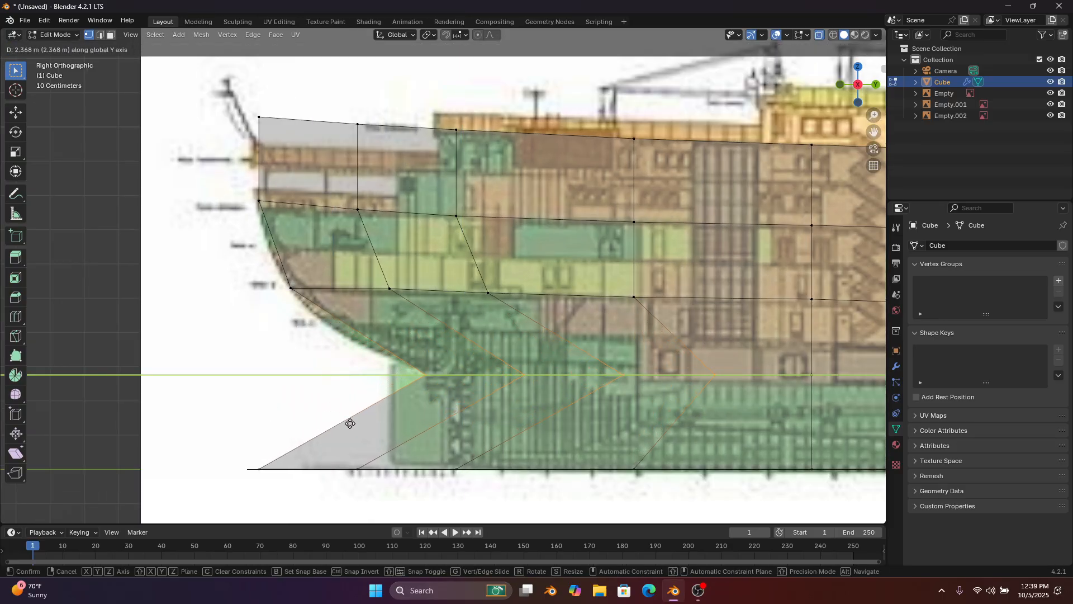
key("Escape")
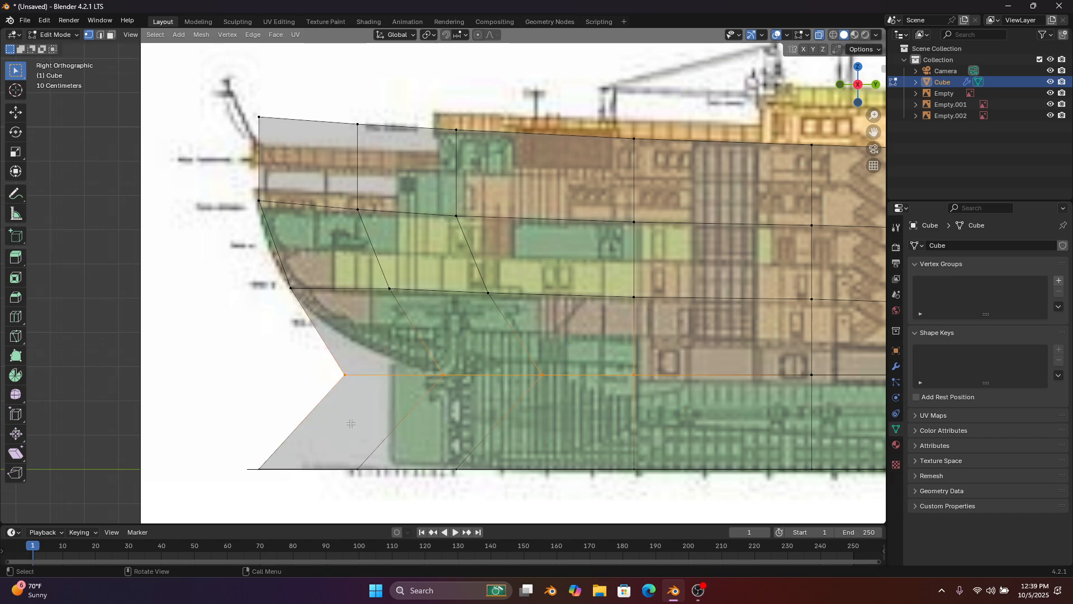
Undo the last stern-row move, and shift the three aftmost vertex columns of the two lowest rows forward along Y
key("ctrl+z")
middle_click_drag(446, 370, 365, 329, "shift")
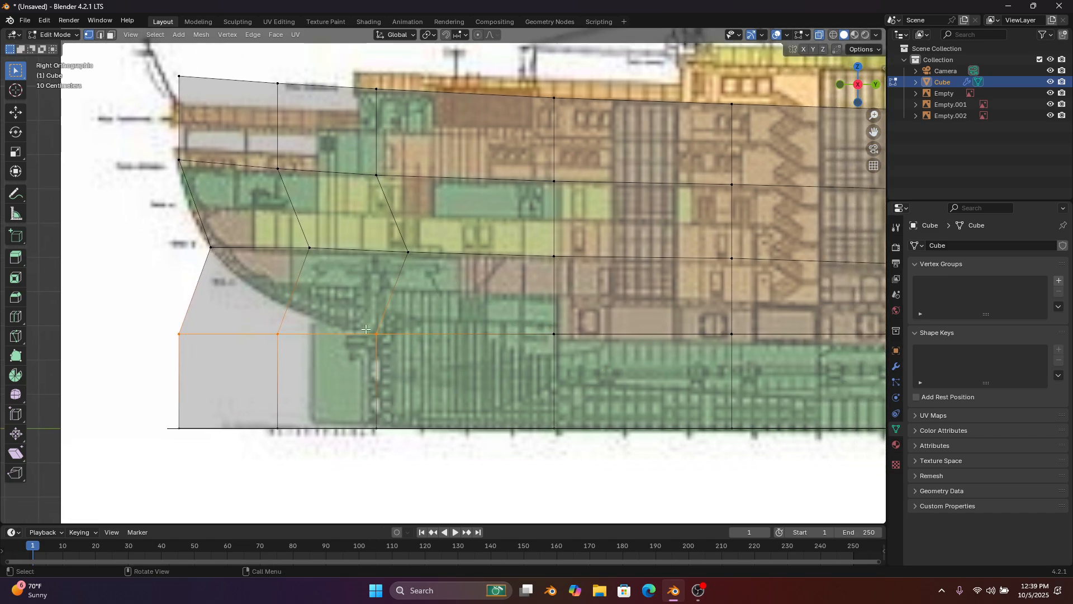
left_click_drag(441, 287, 240, 428)
left_click_drag(157, 448, 157, 448)
key("g")
key("y")
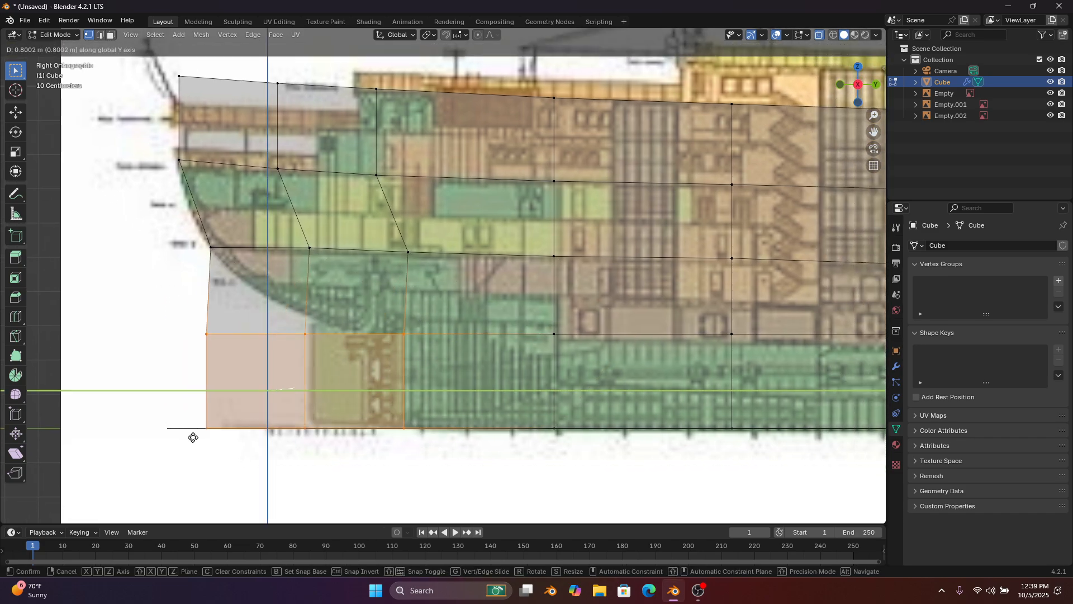
left_click(254, 448)
Move the four aftmost vertex columns of the two lowest rows about 2.7 m forward along Y onto the drawn counter curve
left_click_drag(624, 292, 203, 458)
key("g")
key("y")
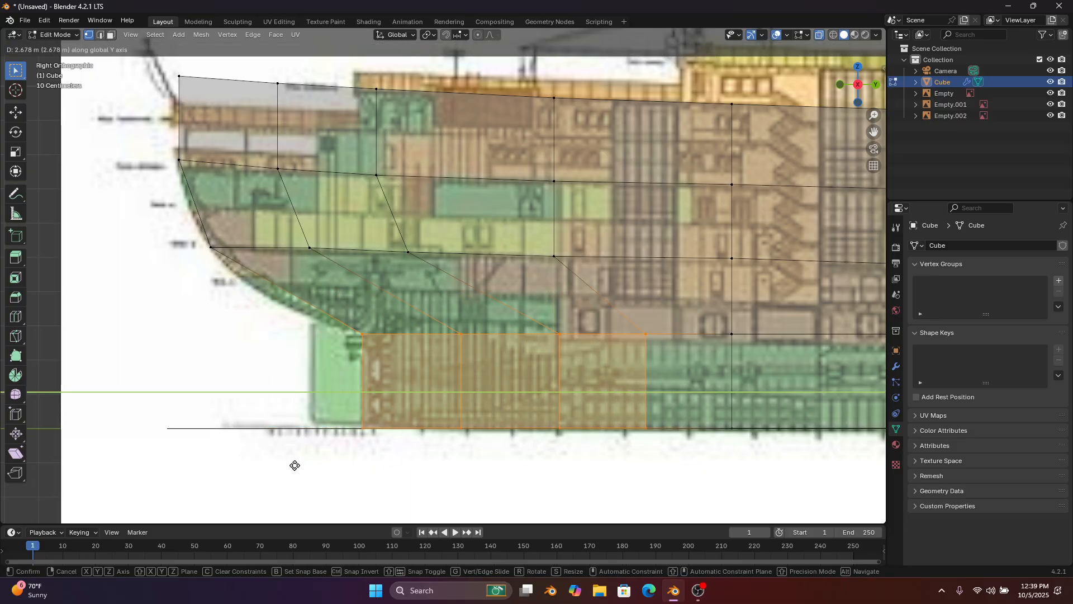
left_click(357, 432)
Move the five aftmost vertex columns of the two lowest rows about 0.5 m forward along Y, clear of the drawn rudder
left_click_drag(763, 306, 419, 436)
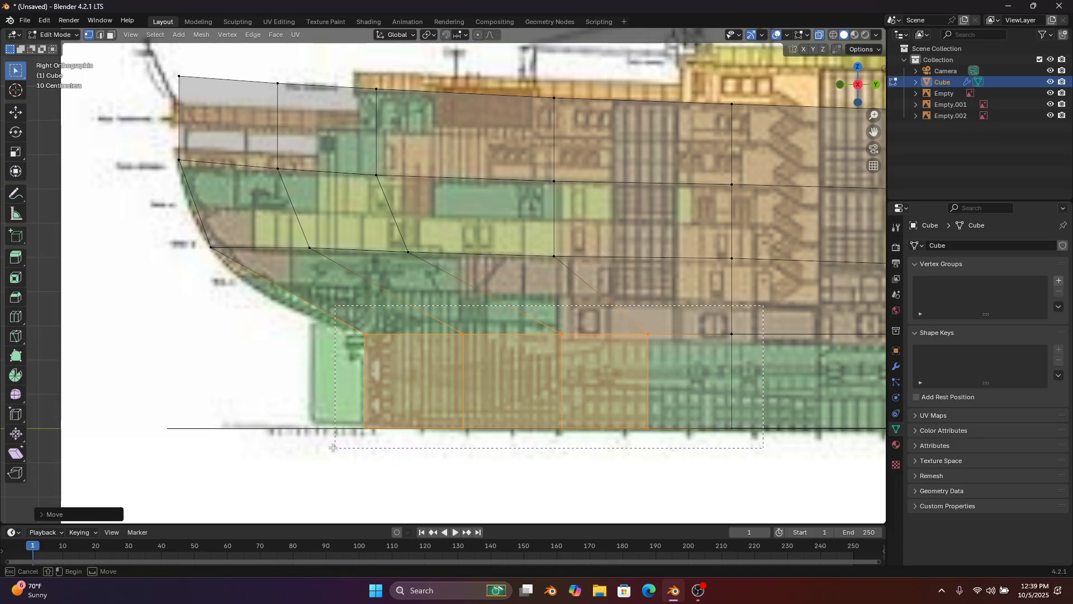
left_click_drag(333, 448, 333, 447)
key("g")
key("y")
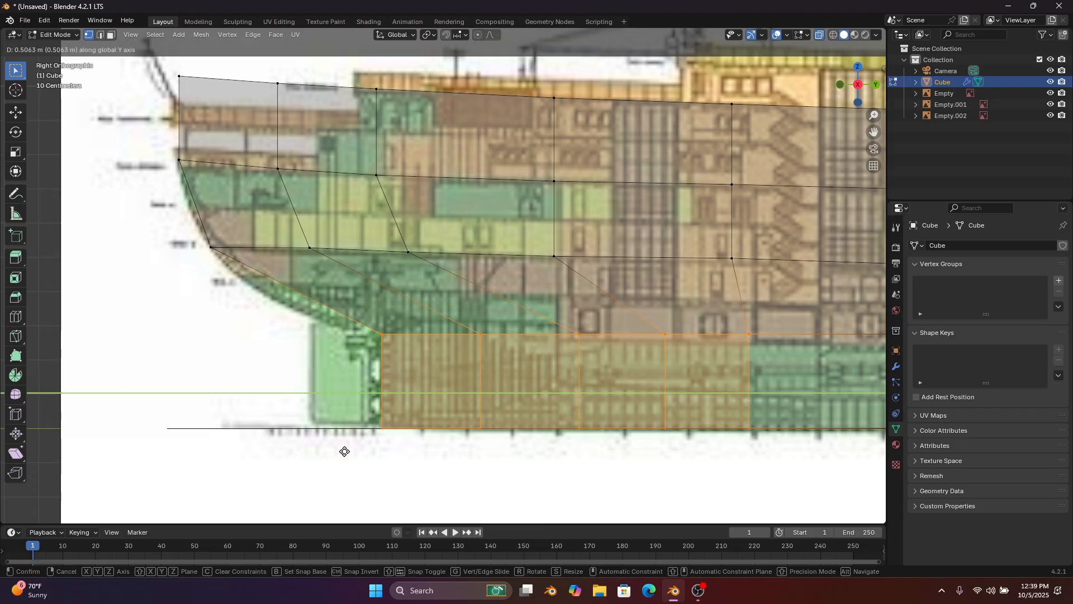
left_click(345, 451)
In the back view, move the second vertex from the top of the bow's foremost column about 0.3 m inward along X
scroll(400, 281, "down", 8)
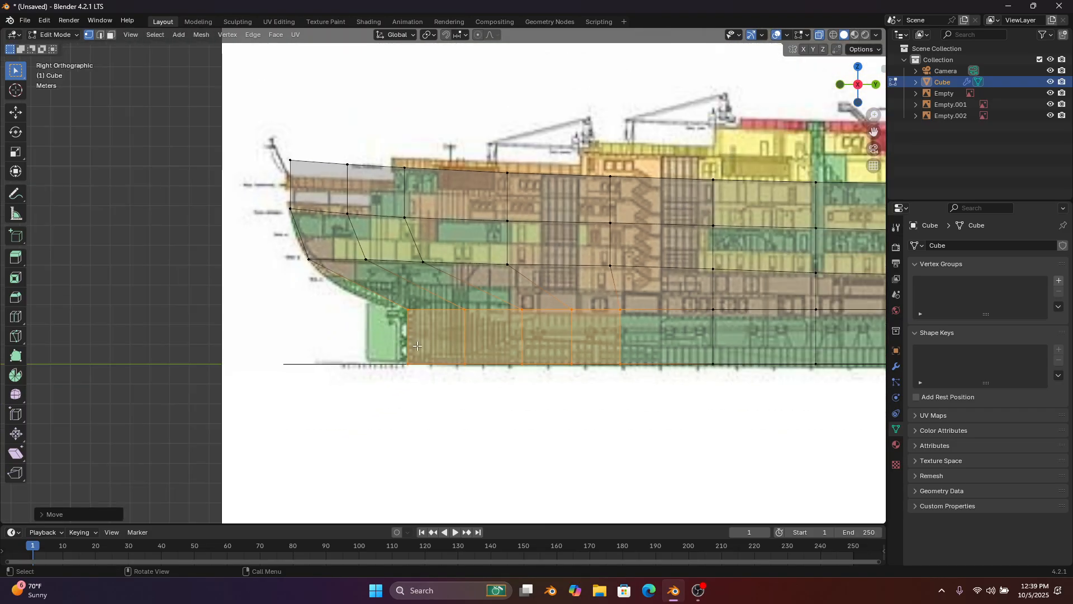
mouse_move(439, 351)
middle_mouse_down()
mouse_move(580, 350)
mouse_move(558, 369)
mouse_move(408, 357)
mouse_move(418, 353)
middle_mouse_up()
middle_click_drag(418, 353, 234, 316, "shift")
middle_click_drag(407, 239, 302, 231)
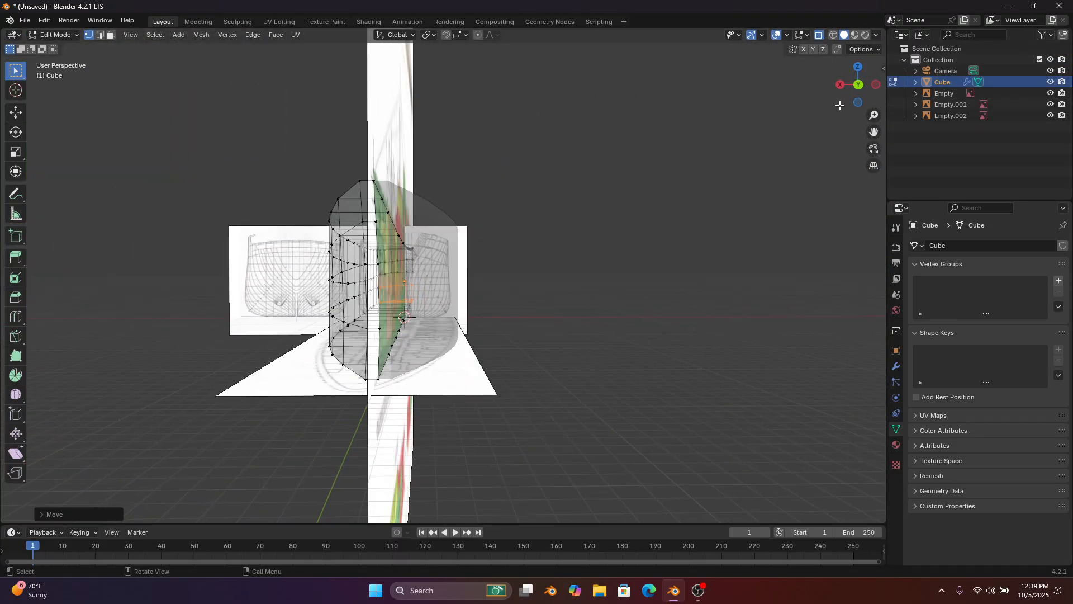
left_click(857, 87)
scroll(660, 168, "up", 7)
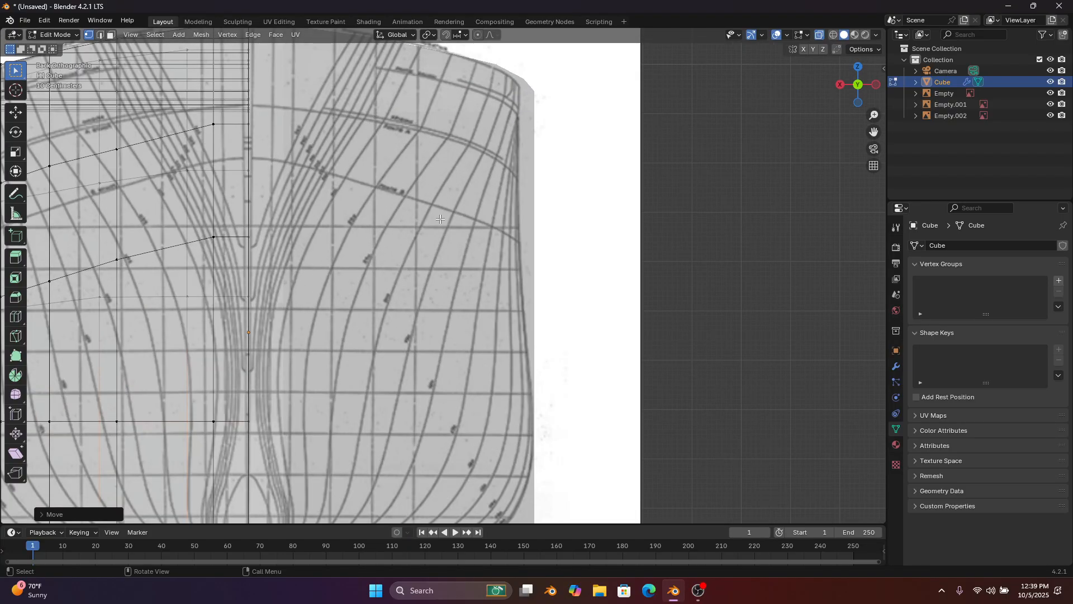
middle_click_drag(458, 210, 683, 317, "shift")
left_click(444, 229, "shift")
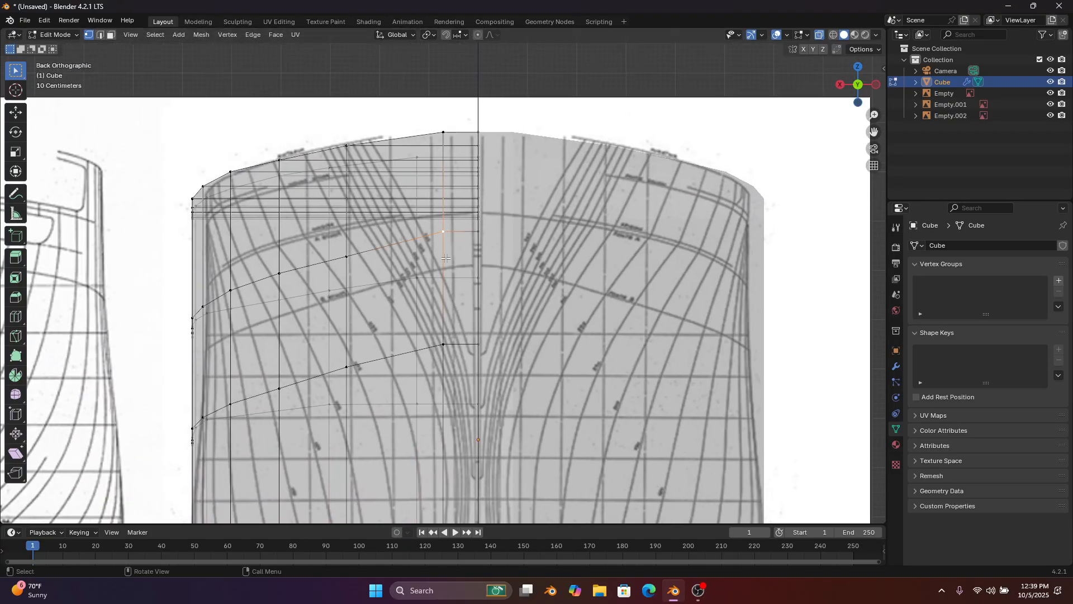
key("g")
key("x")
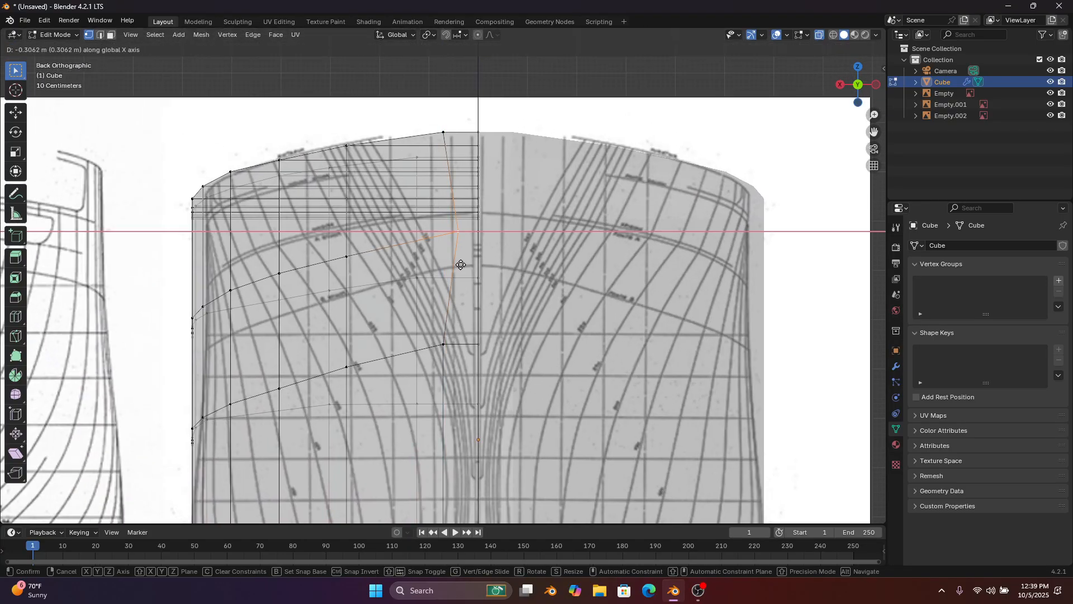
left_click(460, 264)
Move the third and fourth vertices of the bow's foremost column about 0.5 m each inward along X toward the centreline
middle_click_drag(464, 328, 434, 232, "shift")
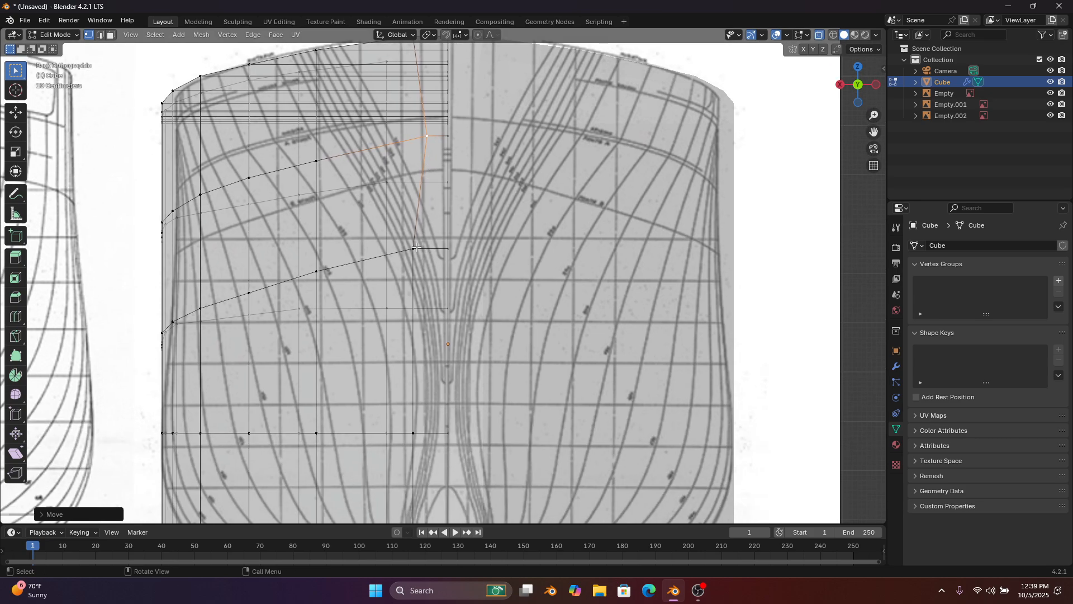
left_click(415, 248)
key("g")
key("x")
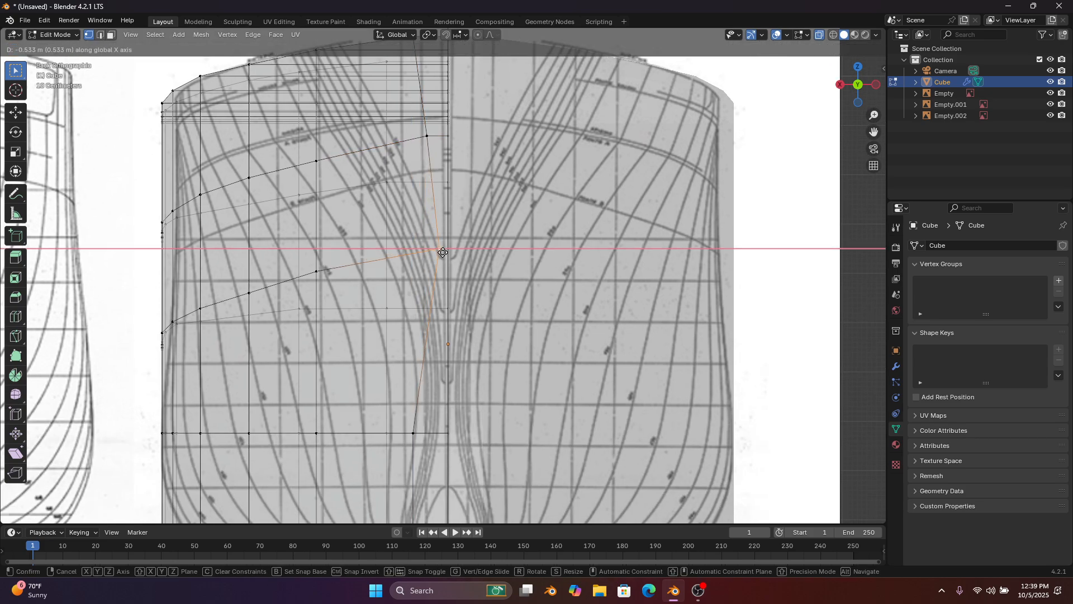
left_click(443, 253)
scroll(403, 328, "up", 3)
left_click(359, 384)
key("g")
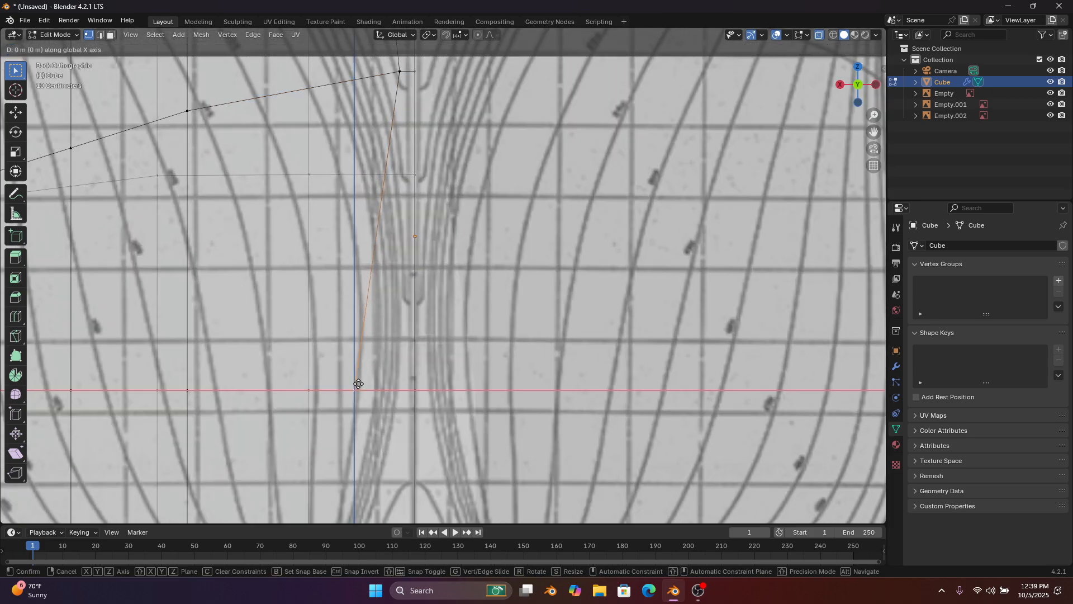
key("x")
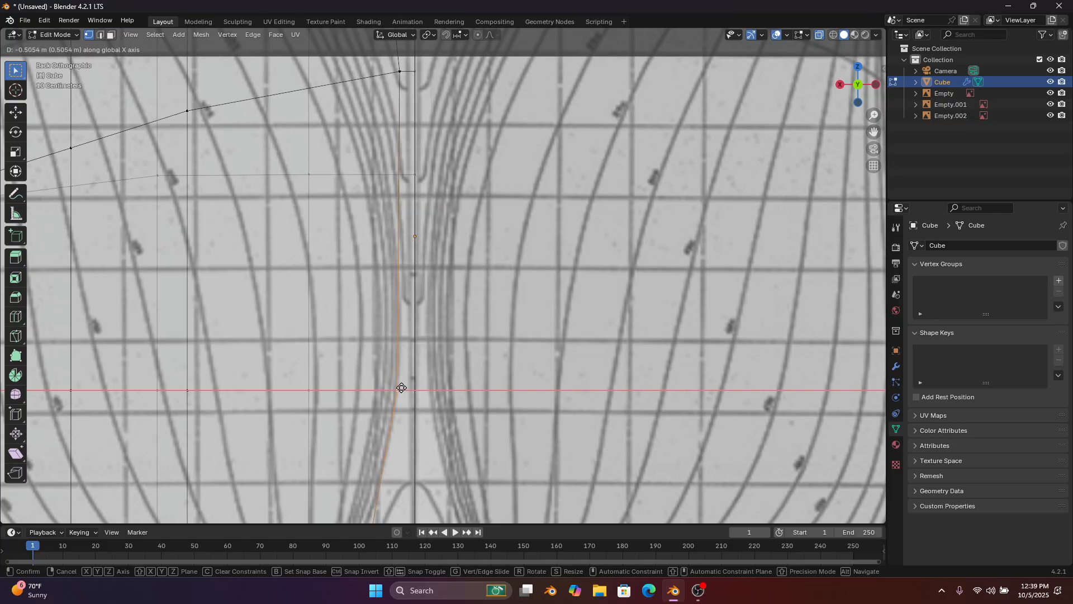
left_click(402, 387)
scroll(402, 386, "down", 4)
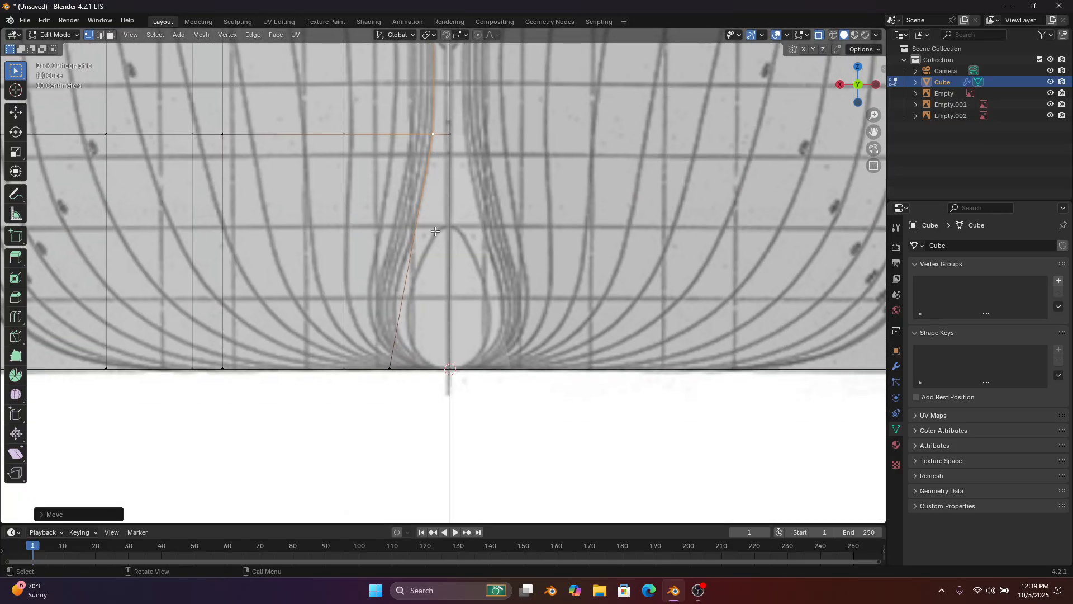
left_click(820, 34)
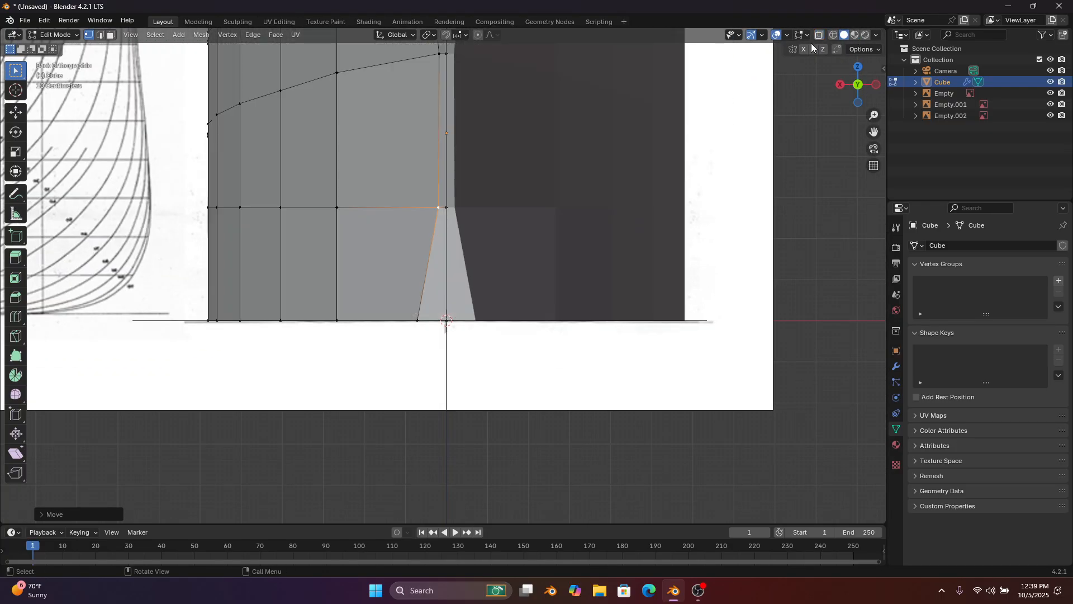
middle_click_drag(640, 109, 599, 287, "shift")
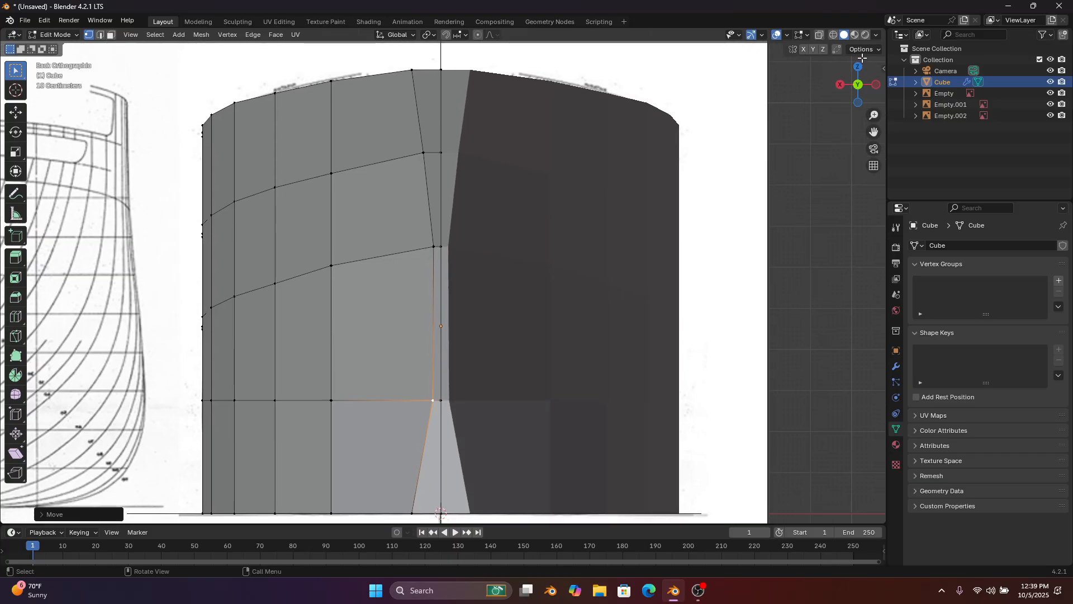
left_click(820, 35)
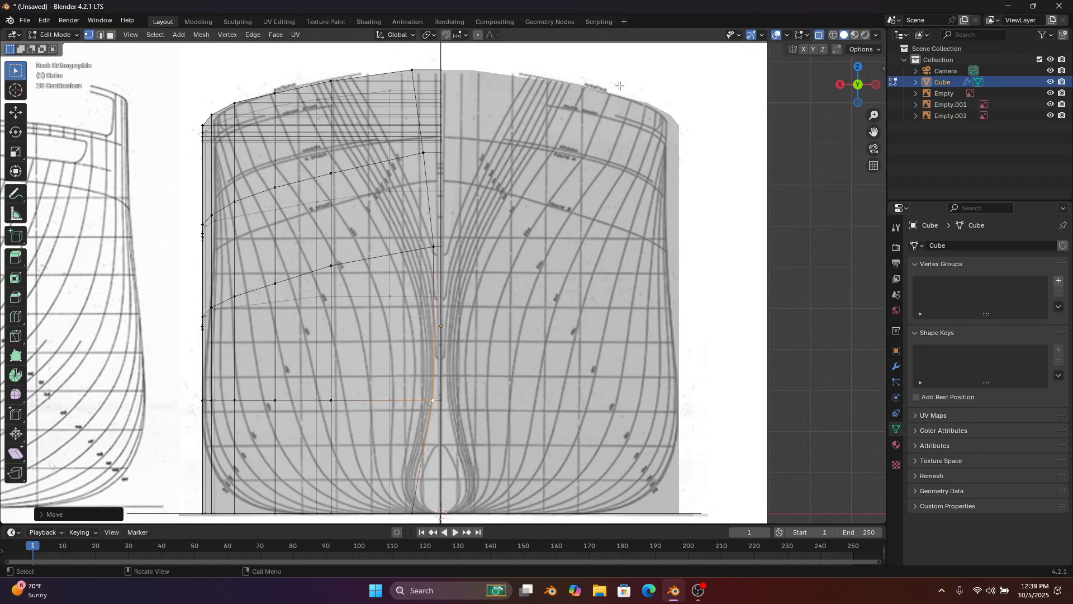
left_click(334, 171)
middle_click_drag(334, 171, 365, 242, "shift")
scroll(361, 246, "up", 1)
key("g")
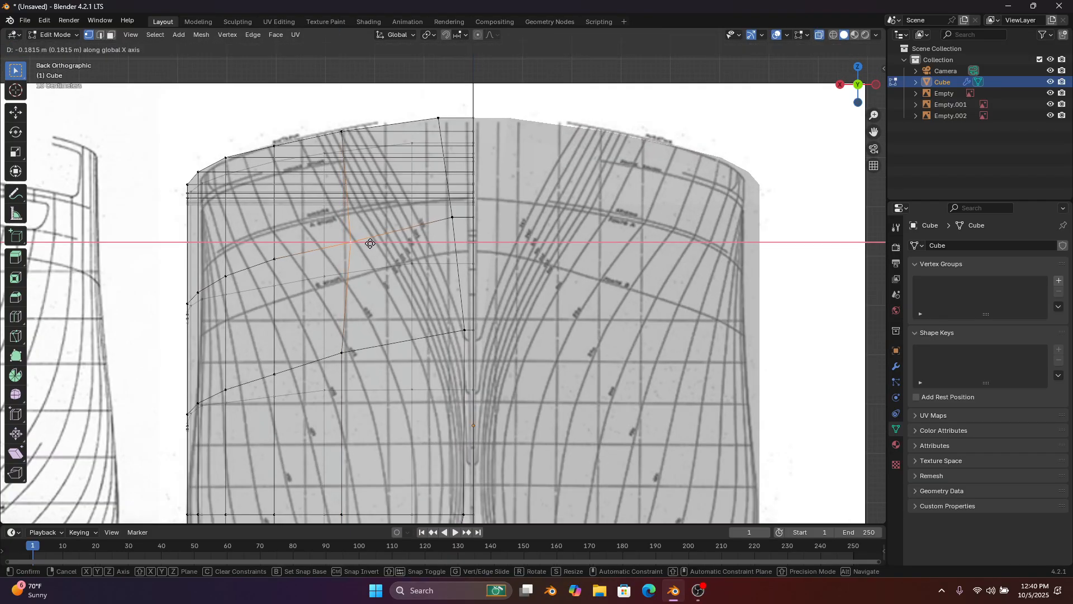
right_click(370, 244)
Add a horizontal loop cut along the hull about midway between the top edge and the vertex row below it
left_click(20, 302)
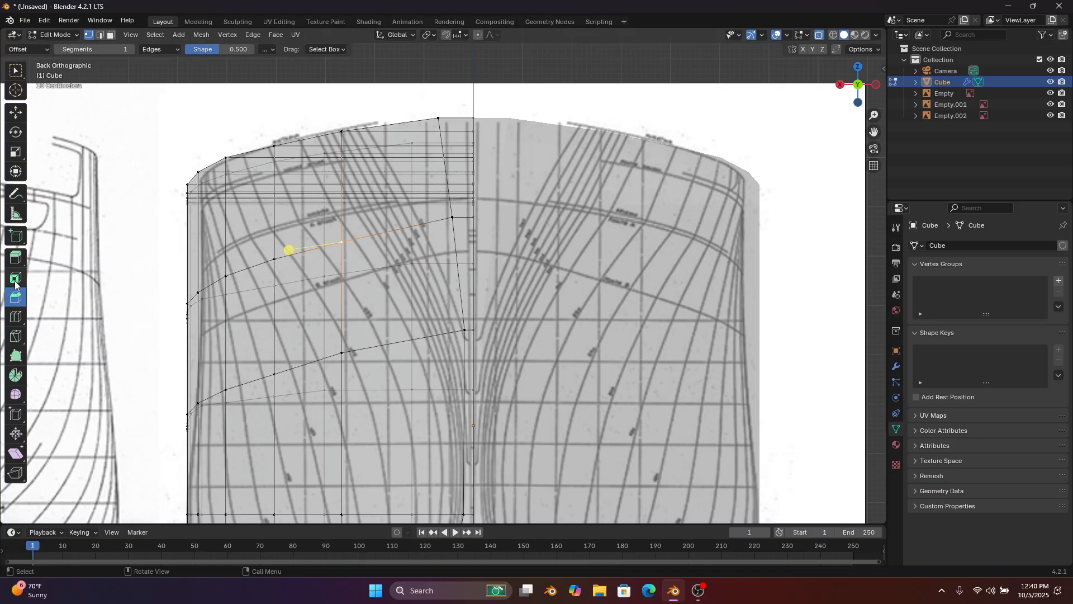
left_click(20, 317)
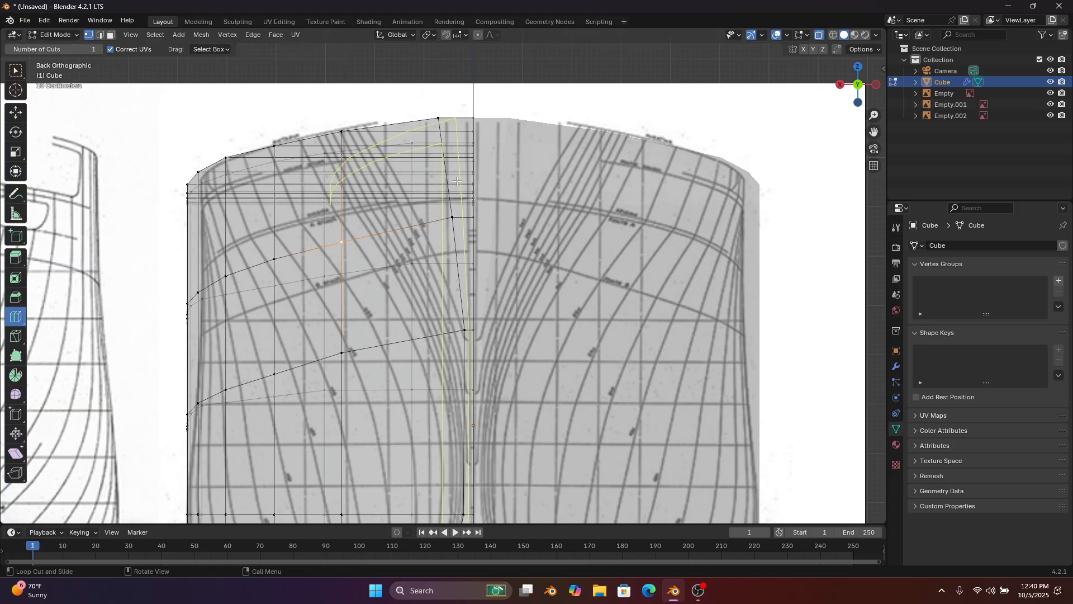
scroll(475, 190, "down", 2)
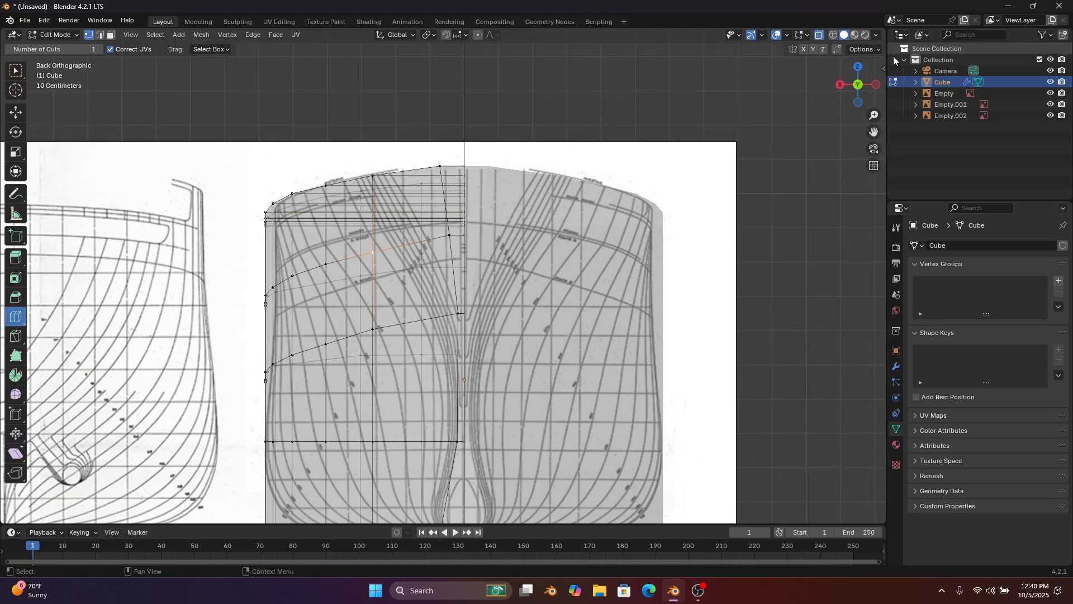
left_click(841, 87)
middle_click_drag(680, 138, 527, 182, "shift")
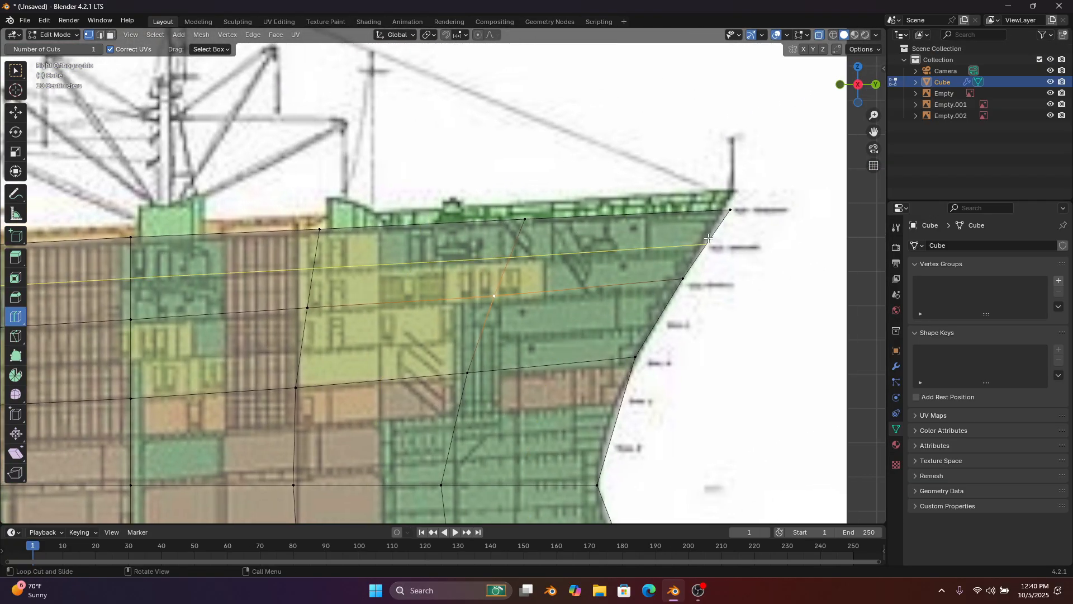
key("g")
key("g")
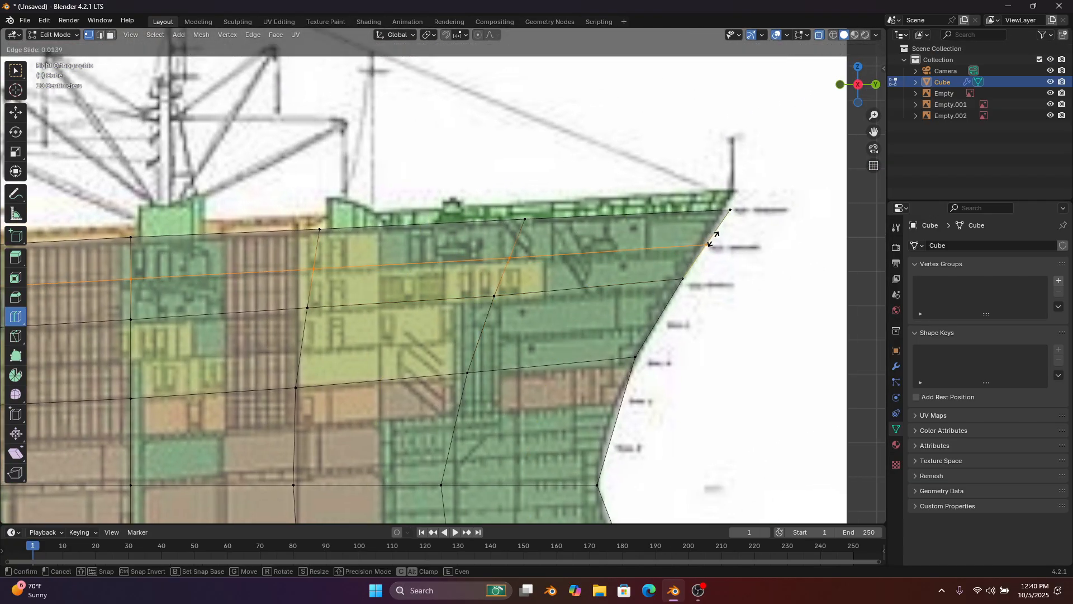
left_click(715, 240)
In the back view, move the new row's vertex in the second column from the bow inward along X onto the drawn frame lines
left_click(876, 84)
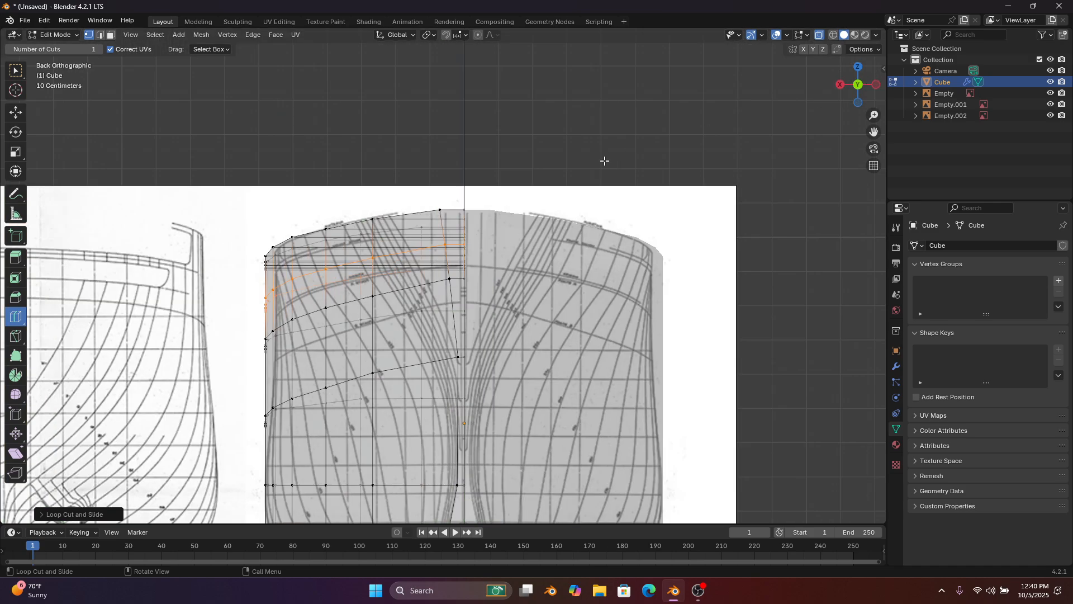
scroll(487, 182, "up", 3)
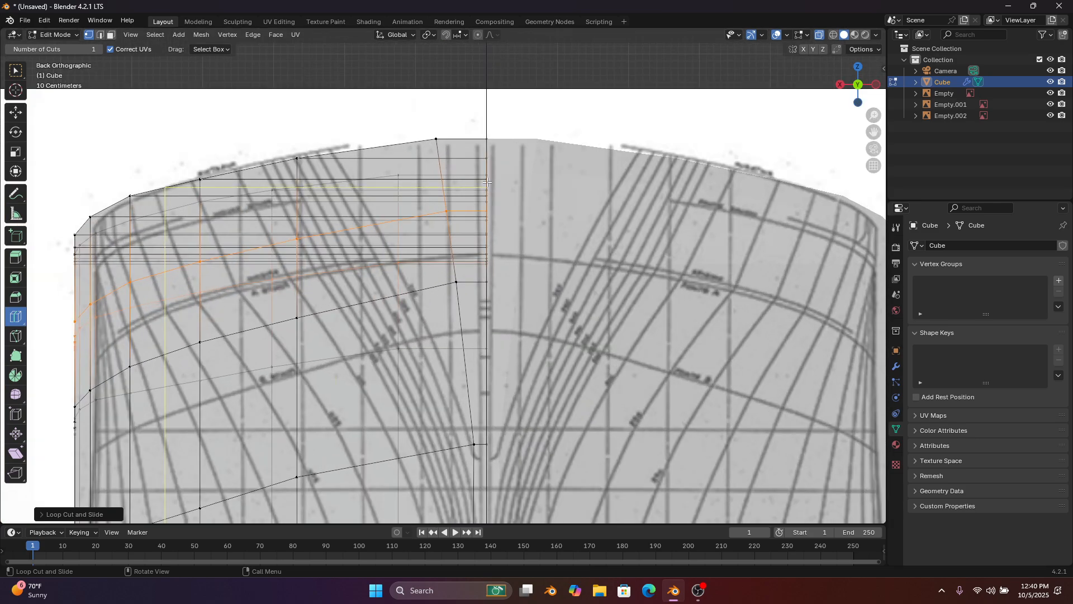
left_click(10, 69)
middle_click_drag(313, 238, 304, 188, "shift")
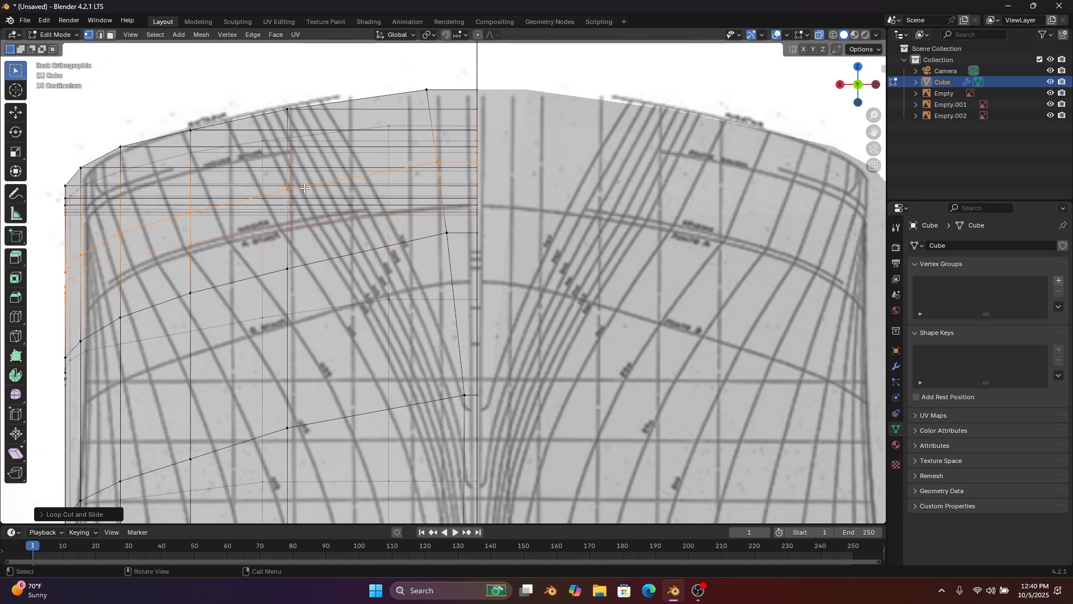
left_click(288, 190)
key("g")
key("x")
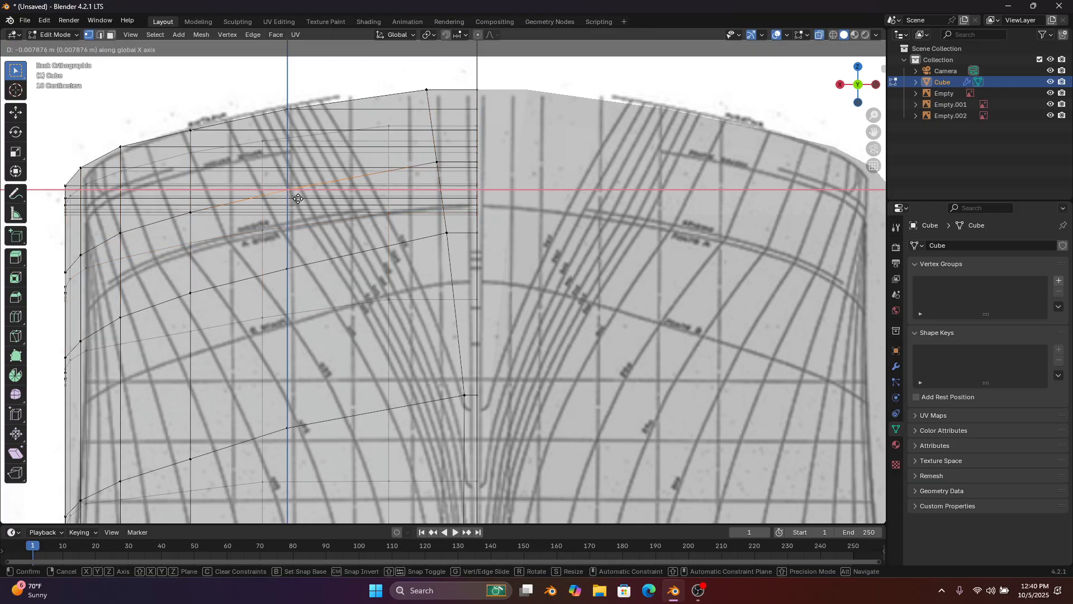
left_click(336, 193)
Move the third and fourth vertices from the top of the second bow column inward along X to follow the drawn frame lines
left_click(287, 269)
key("g")
key("x")
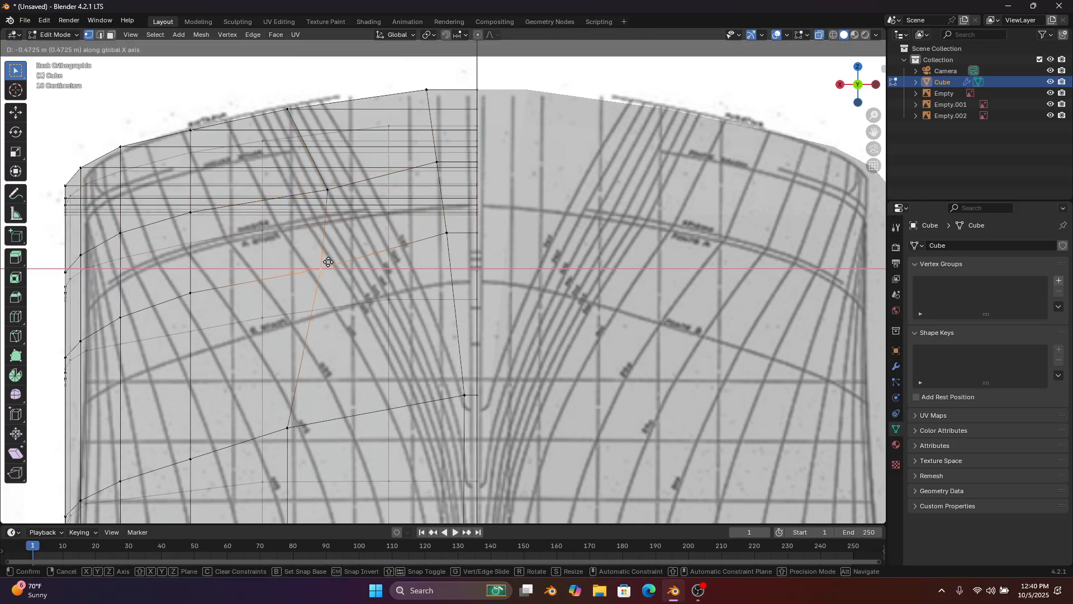
left_click(381, 255)
middle_click_drag(368, 278, 339, 158, "shift")
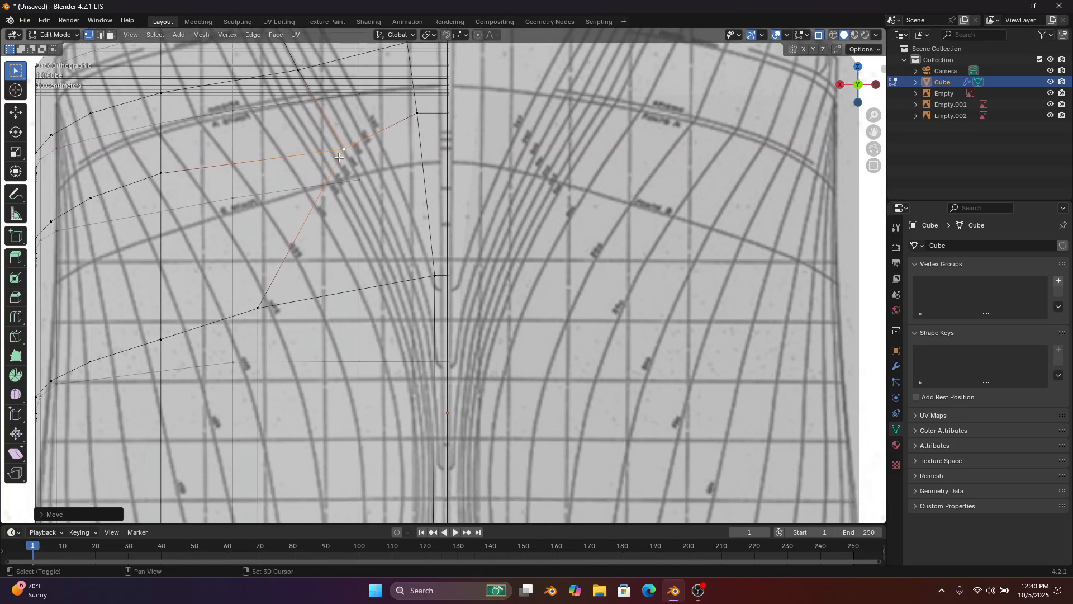
left_click(263, 308)
key("g")
key("x")
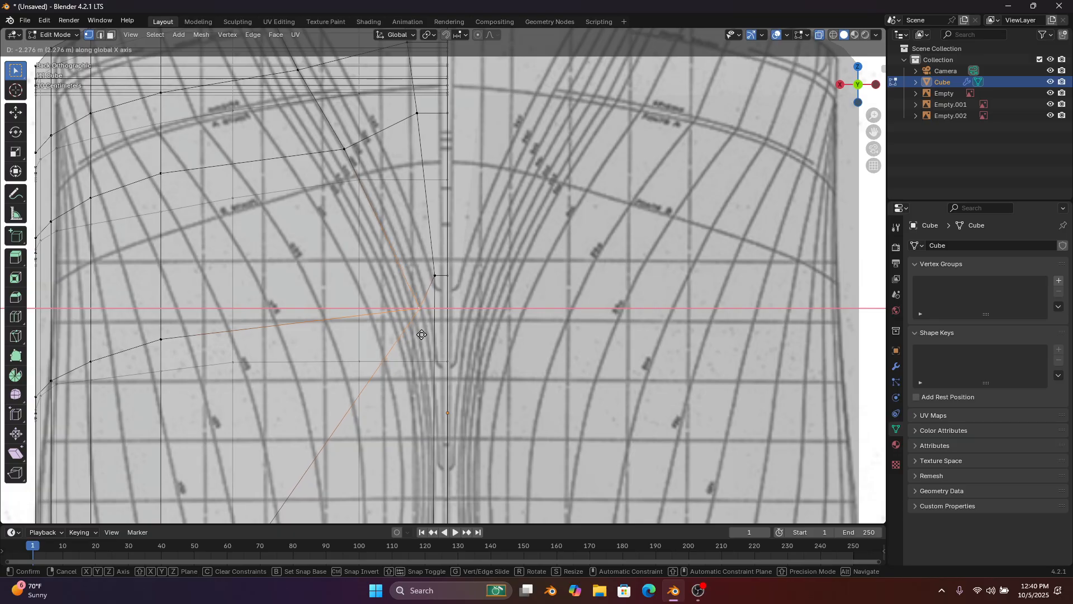
left_click(417, 334)
middle_click_drag(376, 372, 366, 244, "shift")
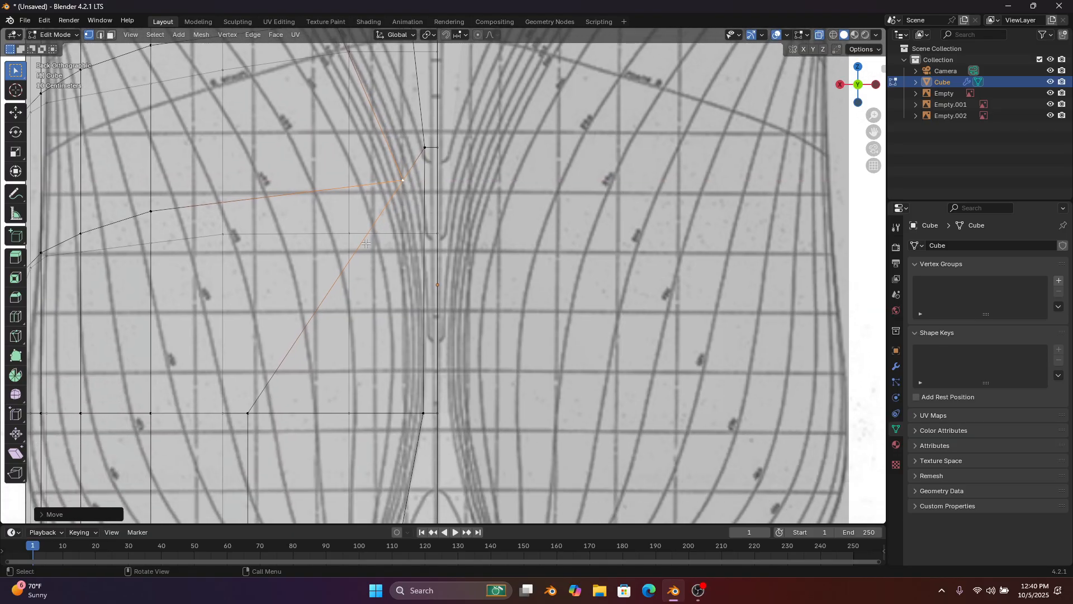
Move the fifth and bottom vertices of the second bow column inward along X to follow the drawn frame lines
left_click(247, 412)
key("g")
key("x")
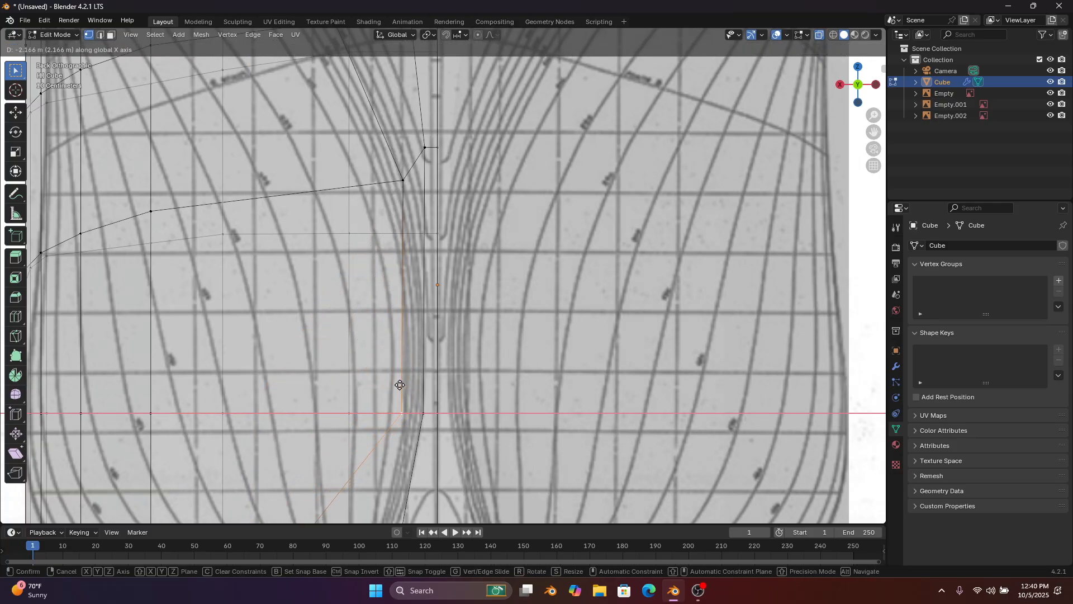
left_click(403, 385)
middle_click_drag(403, 386, 434, 207, "shift")
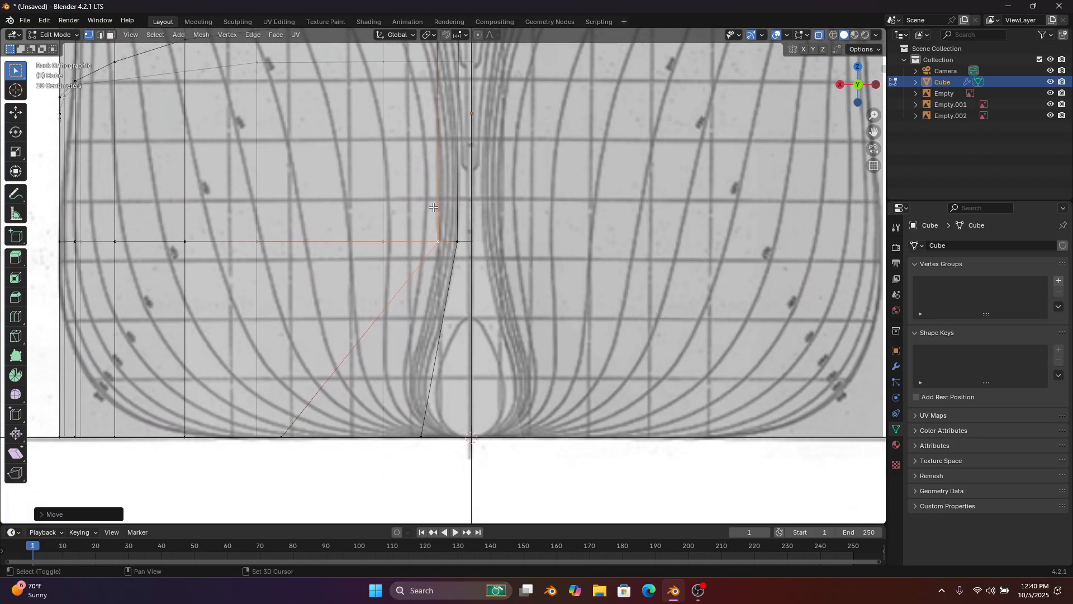
left_click(289, 422)
key("g")
key("x")
scroll(533, 224, "down", 3)
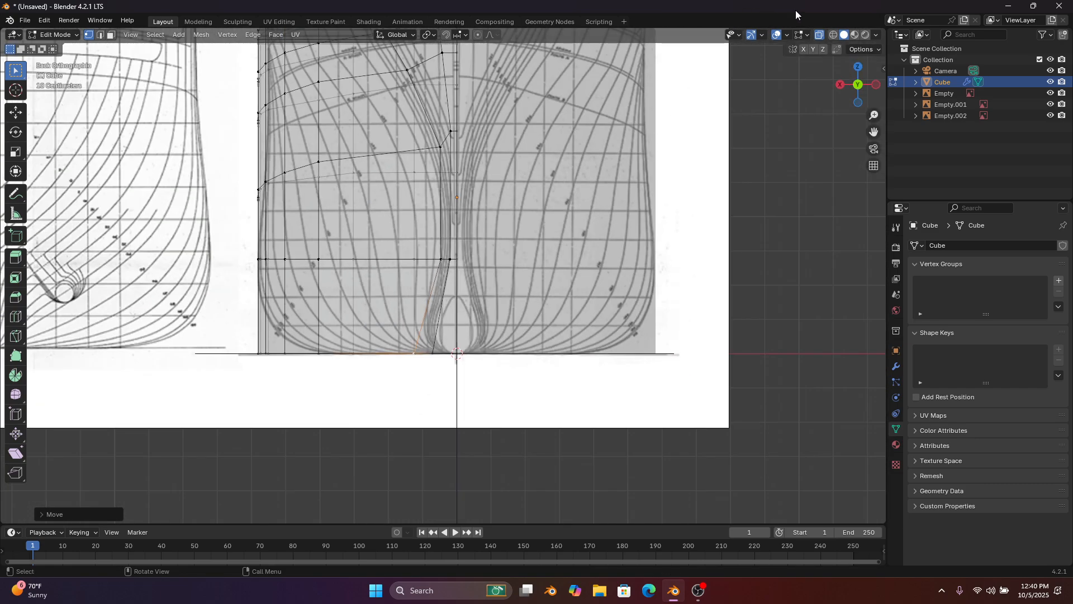
Examine the bow's solid surface in perspective and from the back with X-ray off, and restore X-ray
left_click(820, 35)
scroll(511, 203, "down", 4)
middle_click_drag(510, 204, 499, 250)
left_click(858, 85)
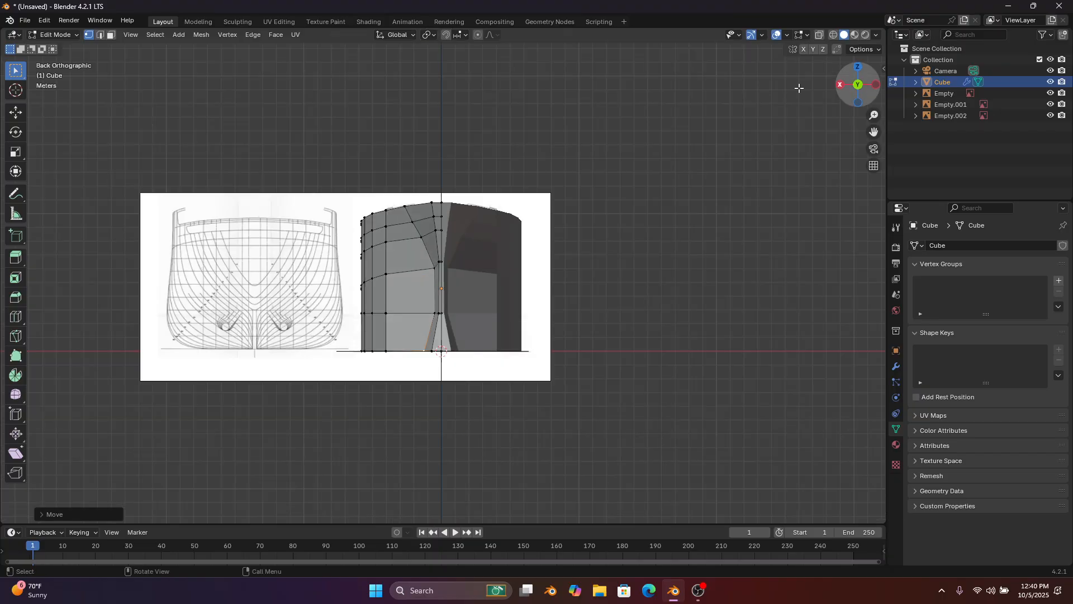
scroll(424, 193, "up", 5)
scroll(425, 192, "up", 1)
middle_click_drag(424, 192, 450, 218, "shift")
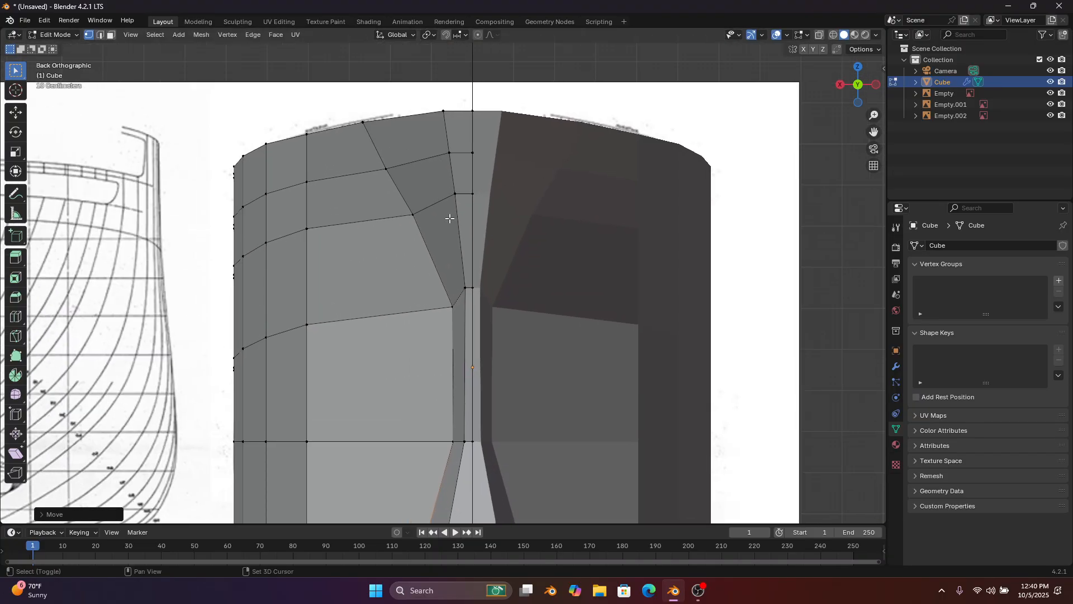
left_click(820, 37)
Move the third bow column's second vertex about 0.5 m and its third vertex about 1.4 m inward along X
scroll(319, 220, "up", 2)
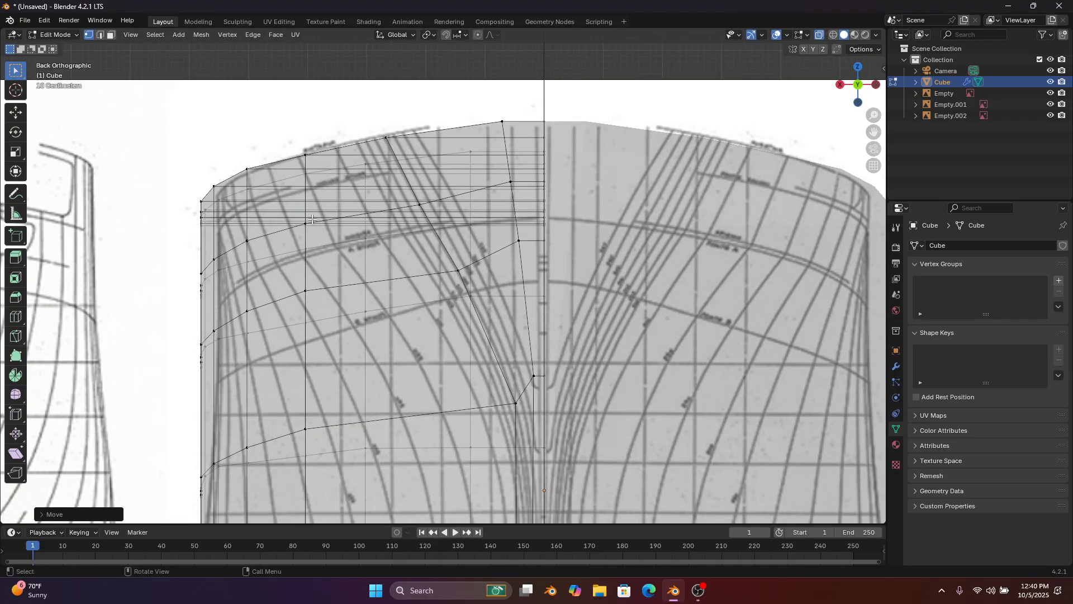
left_click(313, 219)
key("g")
key("x")
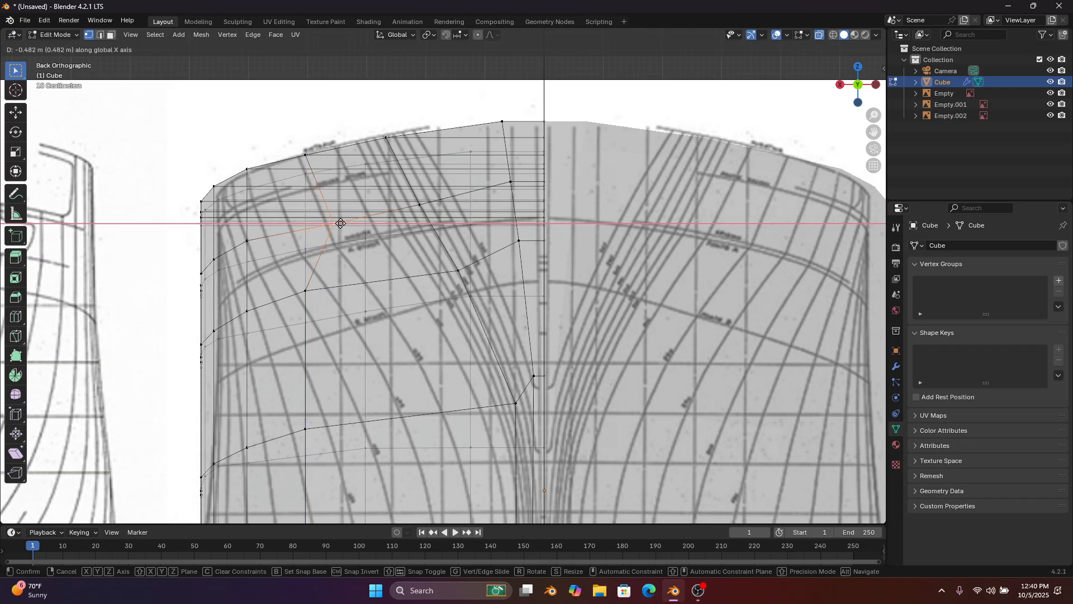
left_click(334, 230)
left_click(306, 292)
key("g")
key("x")
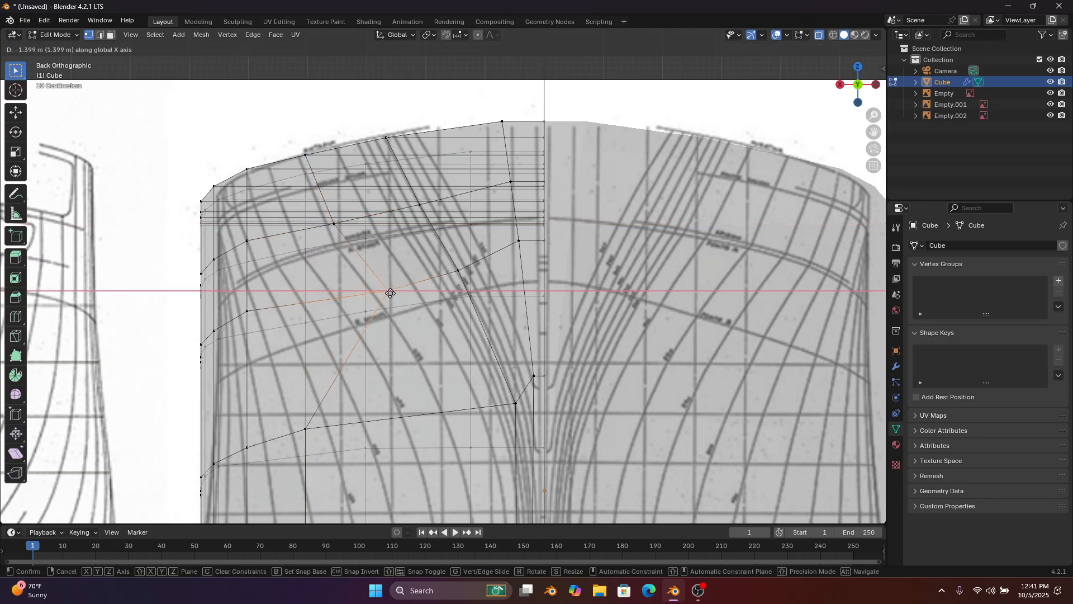
left_click(391, 293)
middle_click_drag(342, 369, 312, 326, "shift")
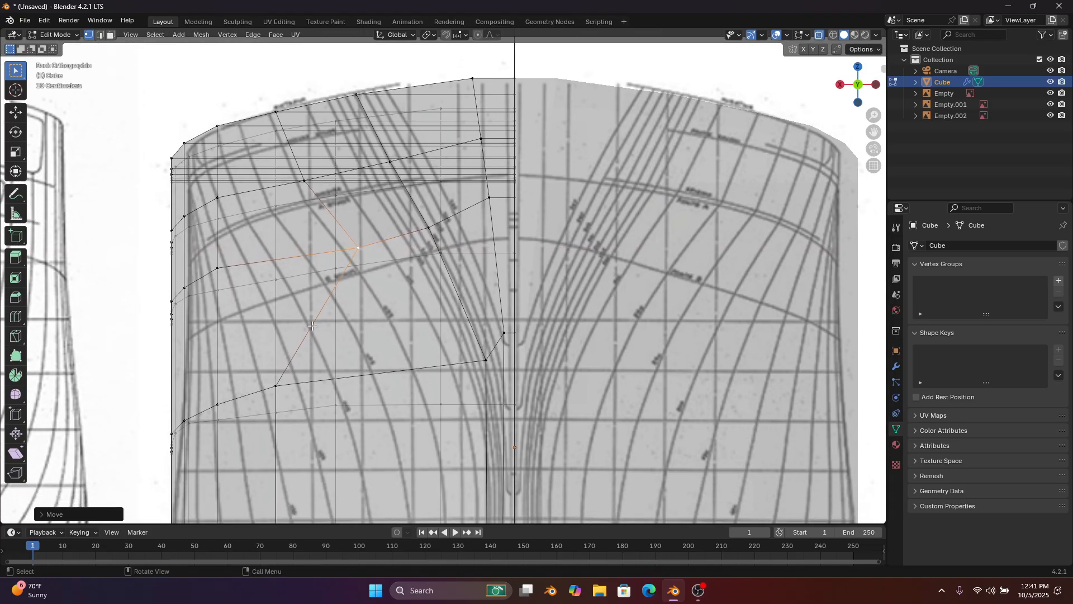
Undo the recent inward X moves of the vertices in the second and third bow columns
left_click(841, 84)
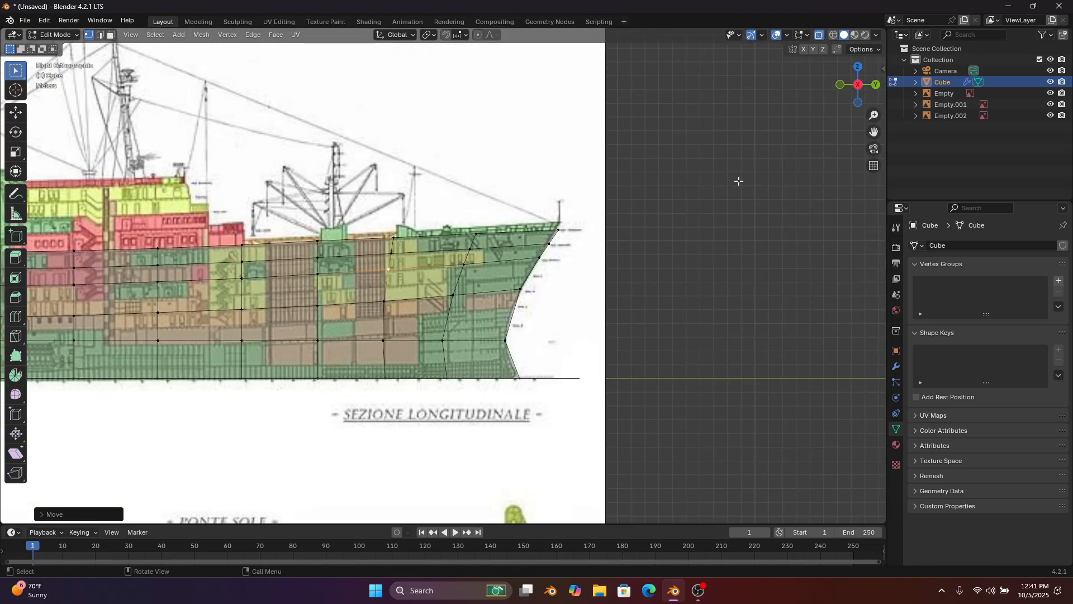
middle_click_drag(739, 180, 666, 197)
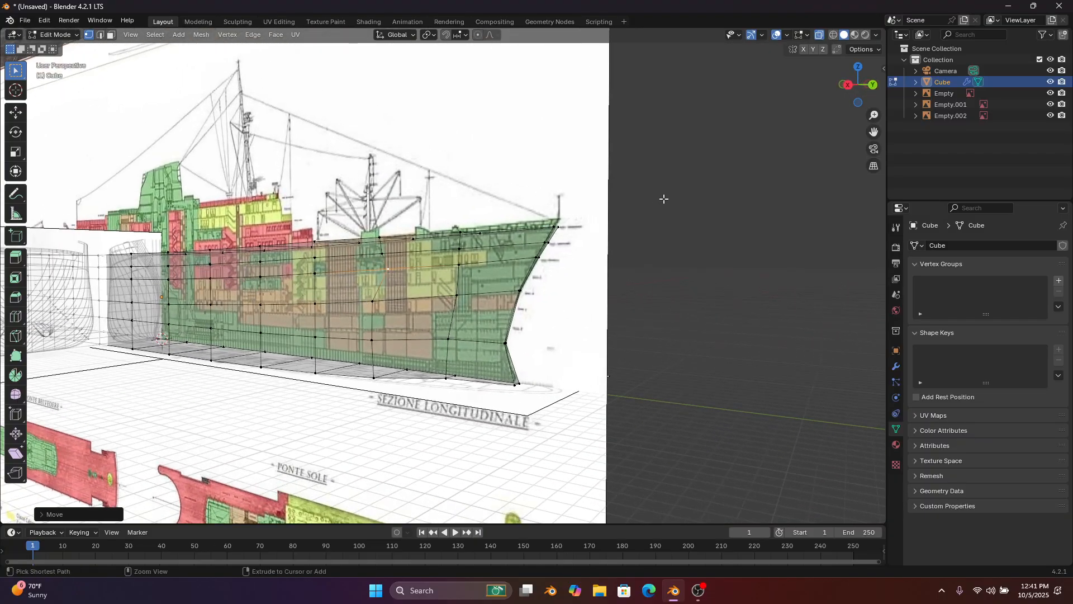
left_click(874, 83)
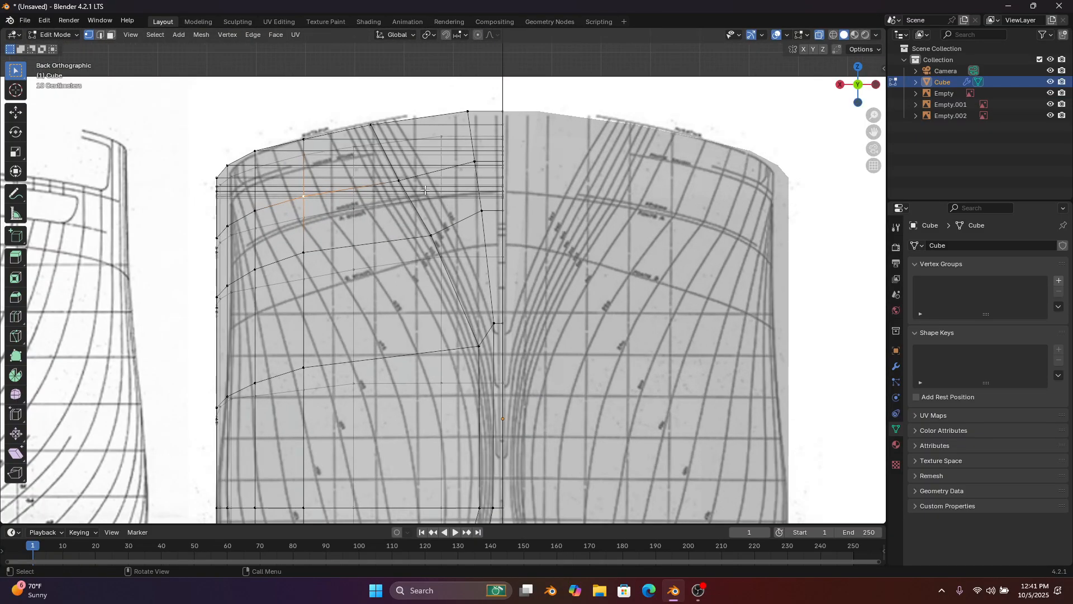
scroll(427, 187, "up", 2)
middle_click_drag(353, 144, 376, 184, "shift")
key("ctrl+z")
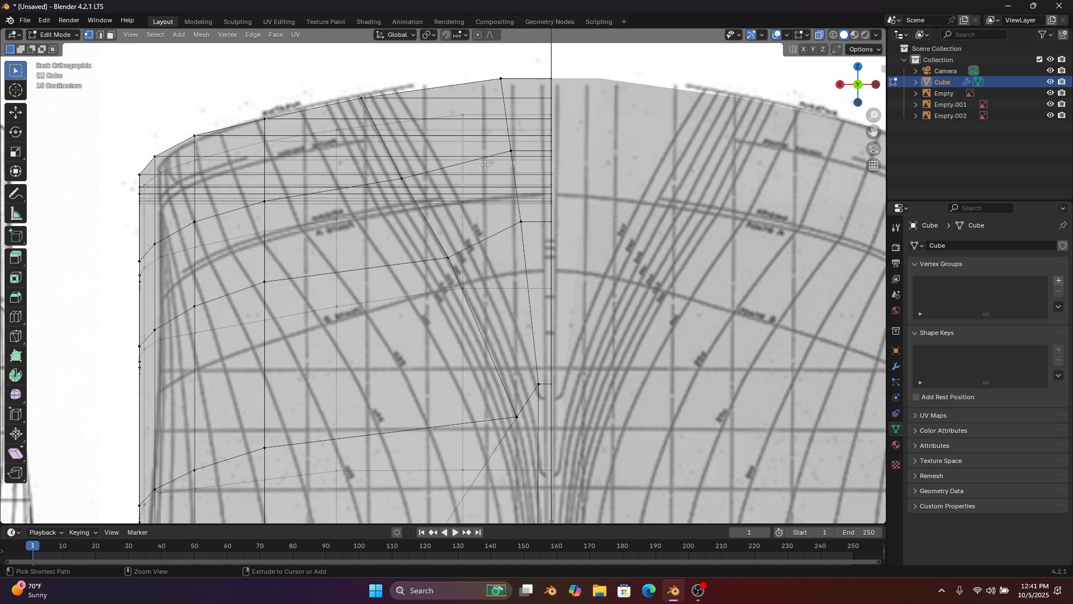
key("ctrl+z")
key("ctrl+z")
key("ctrl+z")
key("ctrl+z")
key("ctrl+z")
key("ctrl+z")
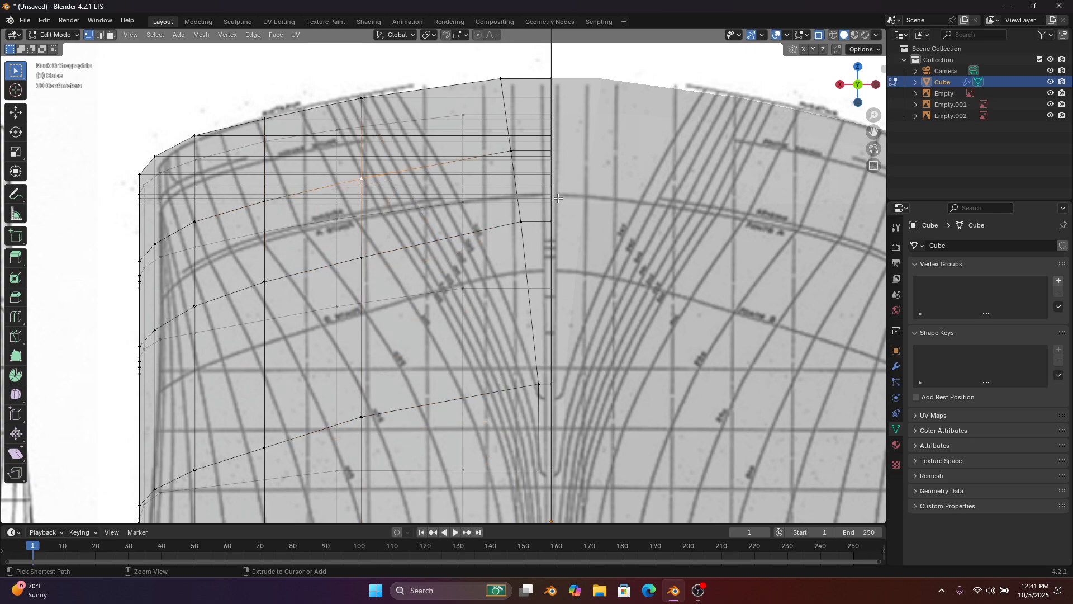
In the right side view, select the third vertex row from bow to stern and lower it about 0.92 m along Z
left_click_drag(560, 142, 352, 189)
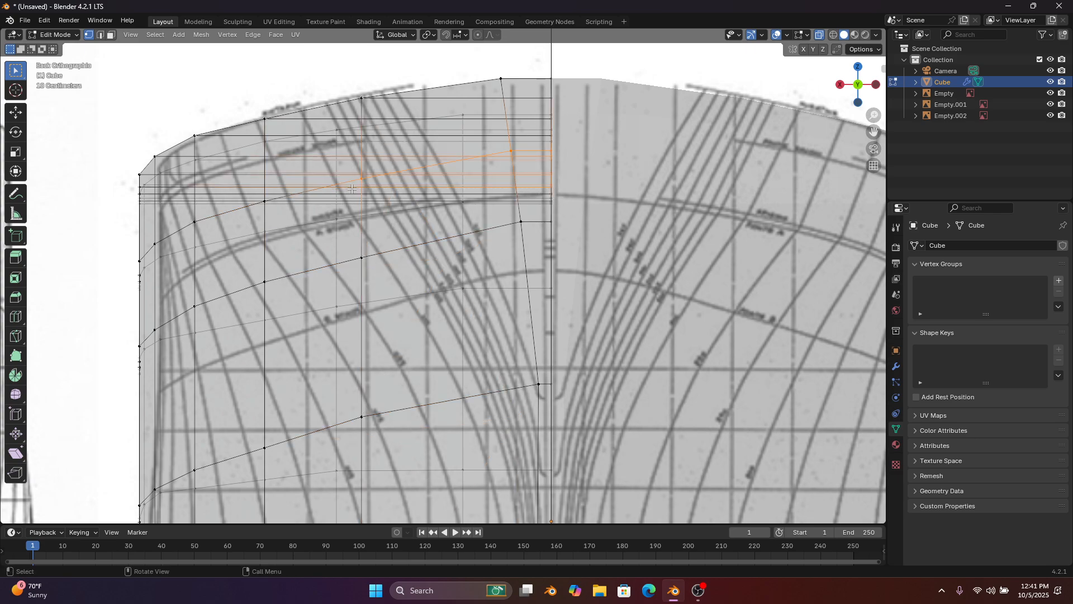
scroll(566, 133, "down", 4)
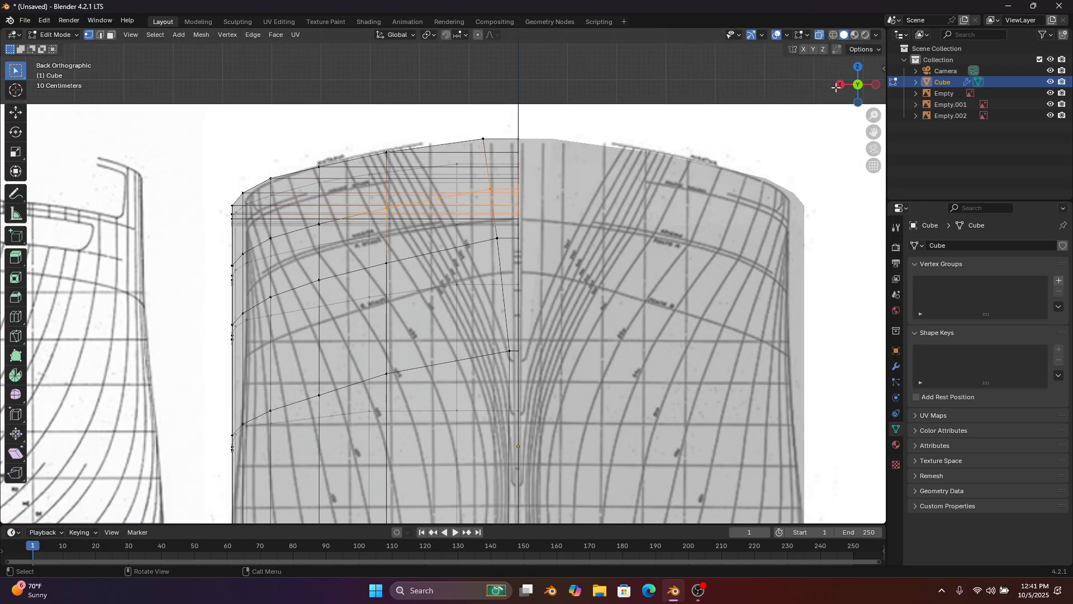
key("KP_3")
scroll(560, 273, "up", 1)
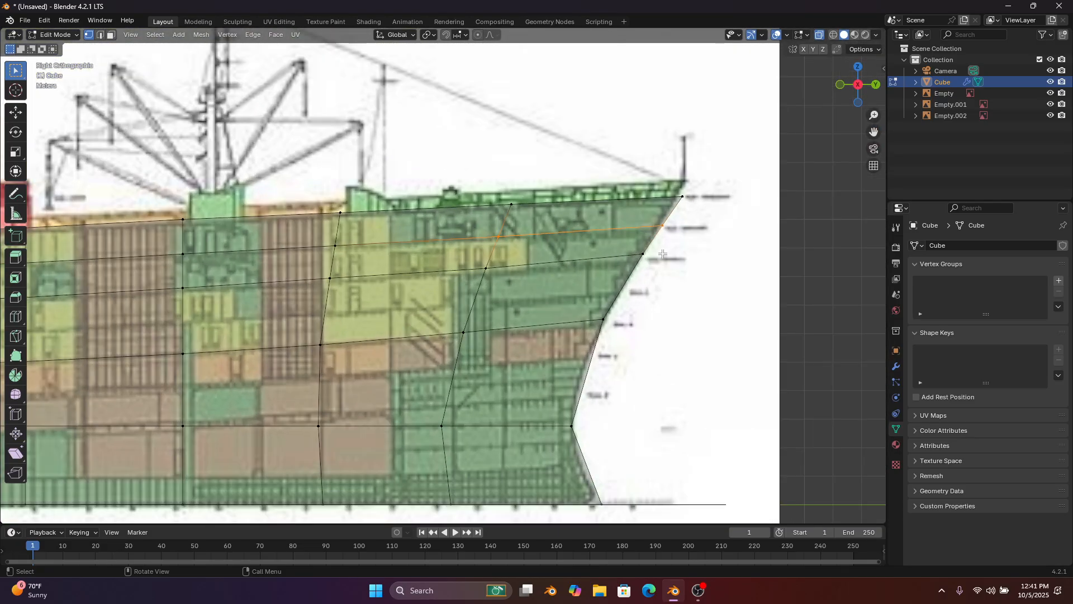
left_click_drag(657, 248, 464, 291)
middle_click_drag(454, 289, 568, 282, "shift")
left_click_drag(492, 249, 411, 299, "shift")
middle_click_drag(391, 296, 469, 286, "shift")
left_click_drag(426, 248, 346, 300, "shift")
middle_click_drag(365, 288, 548, 276, "shift")
left_click_drag(424, 254, 193, 292, "shift")
middle_click_drag(162, 283, 596, 278, "shift")
left_click_drag(538, 257, 426, 290, "shift")
middle_click_drag(425, 290, 752, 284, "shift")
left_click_drag(697, 263, 541, 286, "shift")
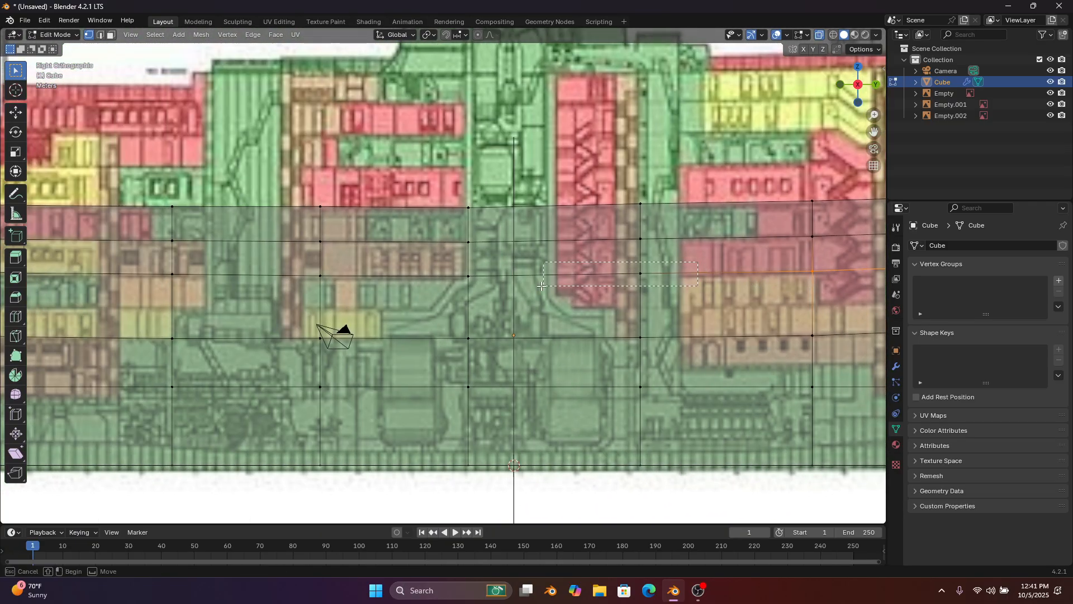
left_click_drag(441, 292, 442, 292, "shift")
middle_click_drag(441, 292, 700, 301, "shift")
left_click_drag(669, 279, 607, 281, "shift")
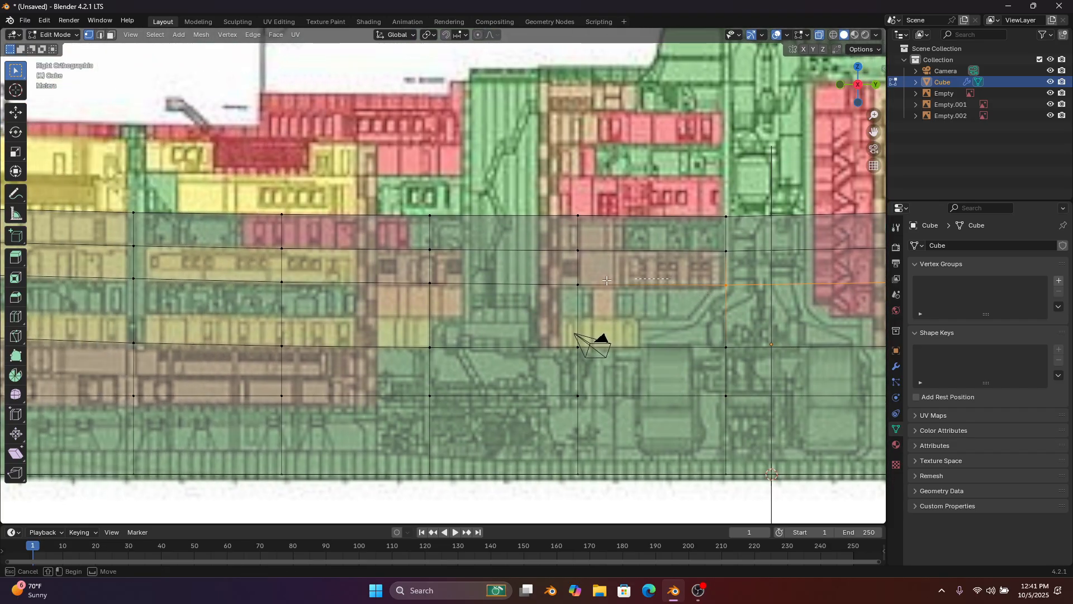
left_click_drag(375, 304, 372, 304, "shift")
middle_click_drag(372, 305, 745, 308, "shift")
left_click_drag(696, 275, 449, 298, "shift")
middle_click_drag(449, 298, 829, 301, "shift")
left_click_drag(760, 267, 565, 290, "shift")
left_click_drag(485, 273, 280, 281, "shift")
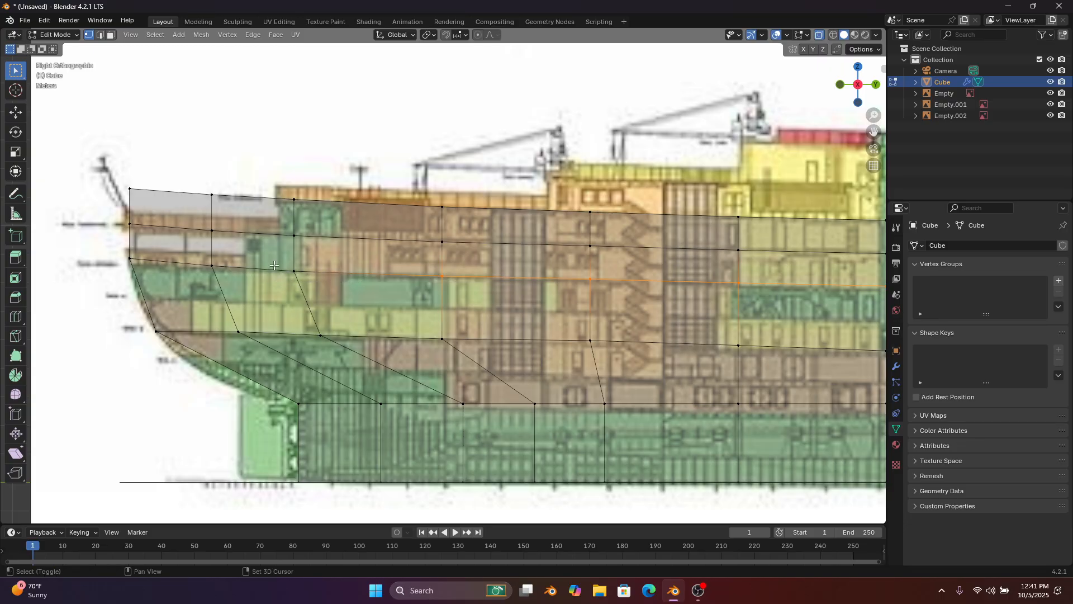
left_click_drag(314, 243, 214, 261, "shift")
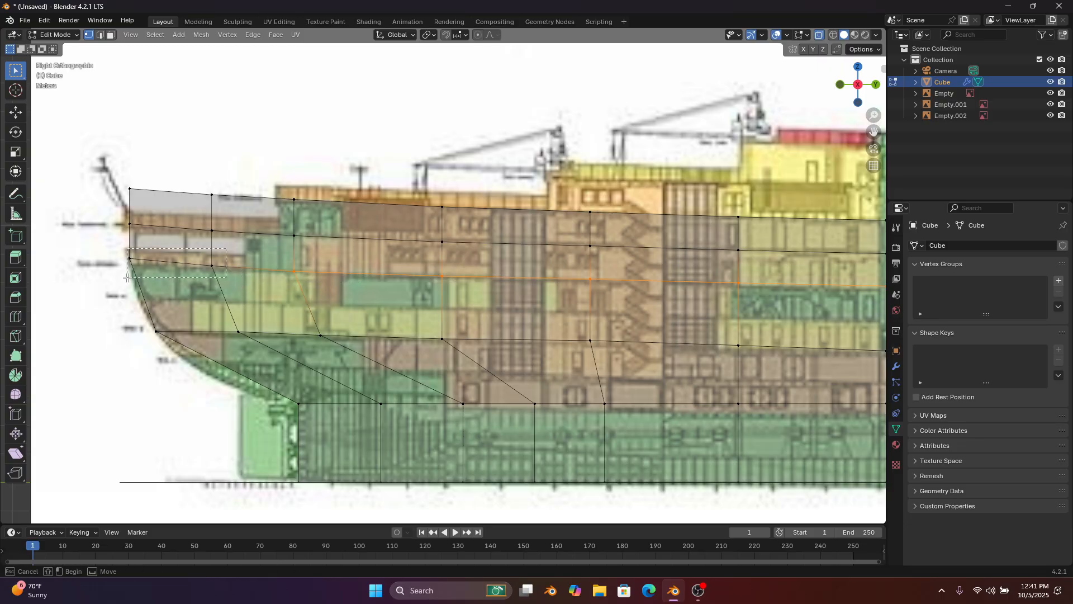
left_click_drag(128, 278, 127, 278, "shift")
key("g")
key("z")
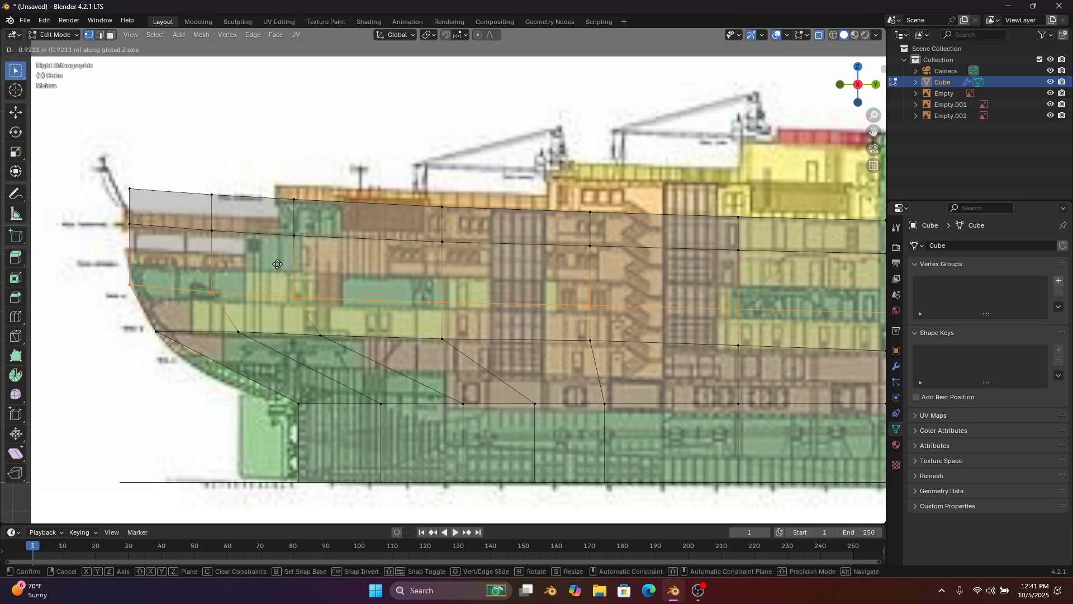
left_click(277, 264)
Raise the third vertex row about 0.33 m along Z and move its foremost vertex about 0.3 m aft along Y onto the drawn stem
middle_click_drag(517, 277, 766, 309, "shift")
key("g")
key("y")
key("z")
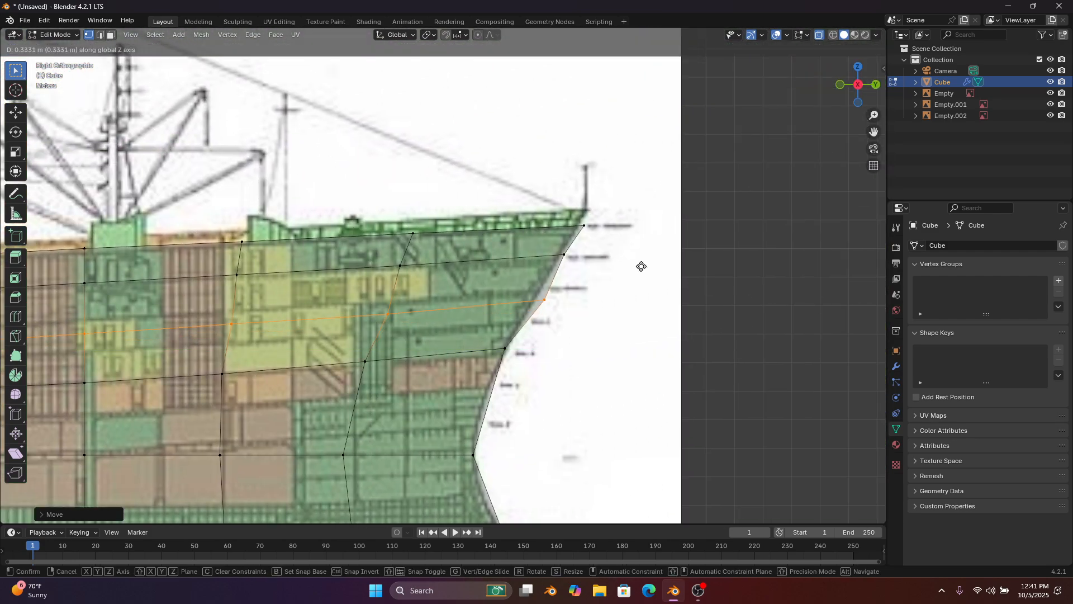
left_click(639, 266)
left_click_drag(593, 279, 504, 310)
key("g")
key("y")
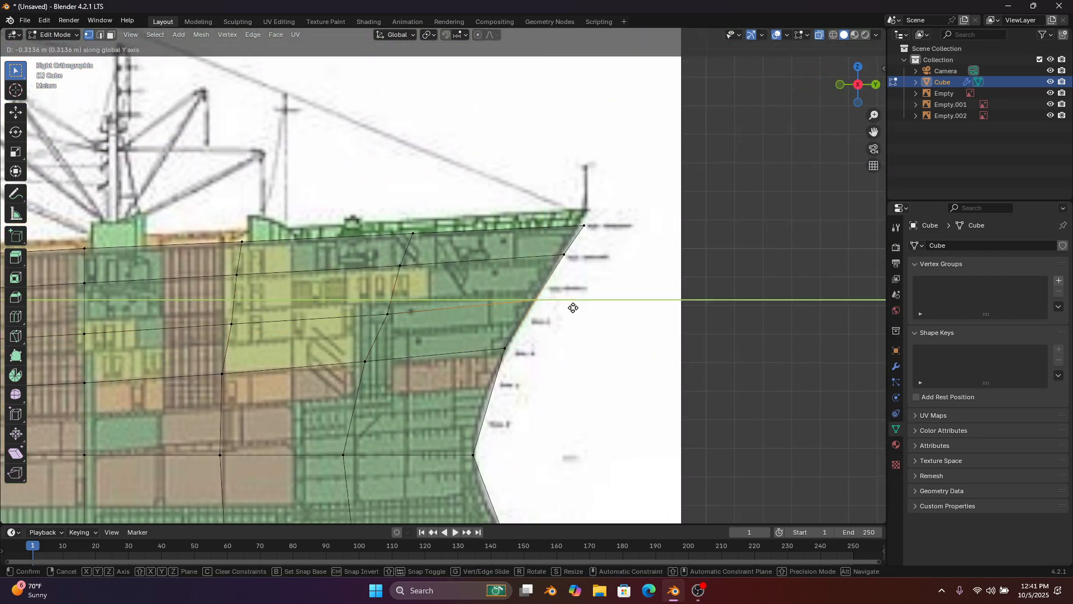
left_click(572, 301)
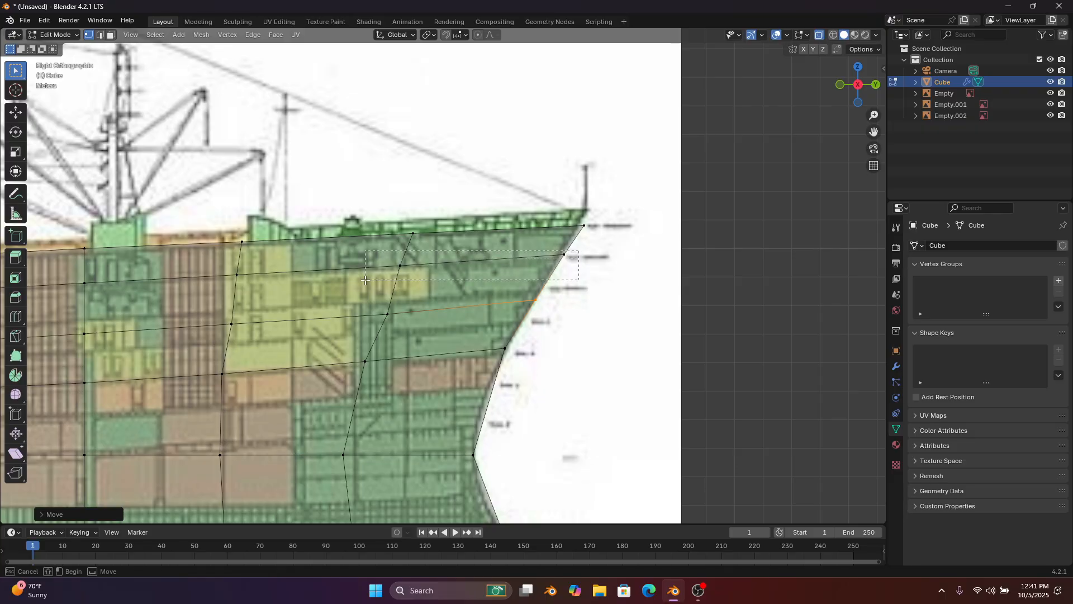
Select the second vertex row from bow to stern in the side view and lower it along Z onto the body plan's drawn deck line
left_click(565, 255)
middle_click_drag(396, 275, 514, 275, "shift")
left_click(333, 283, "shift")
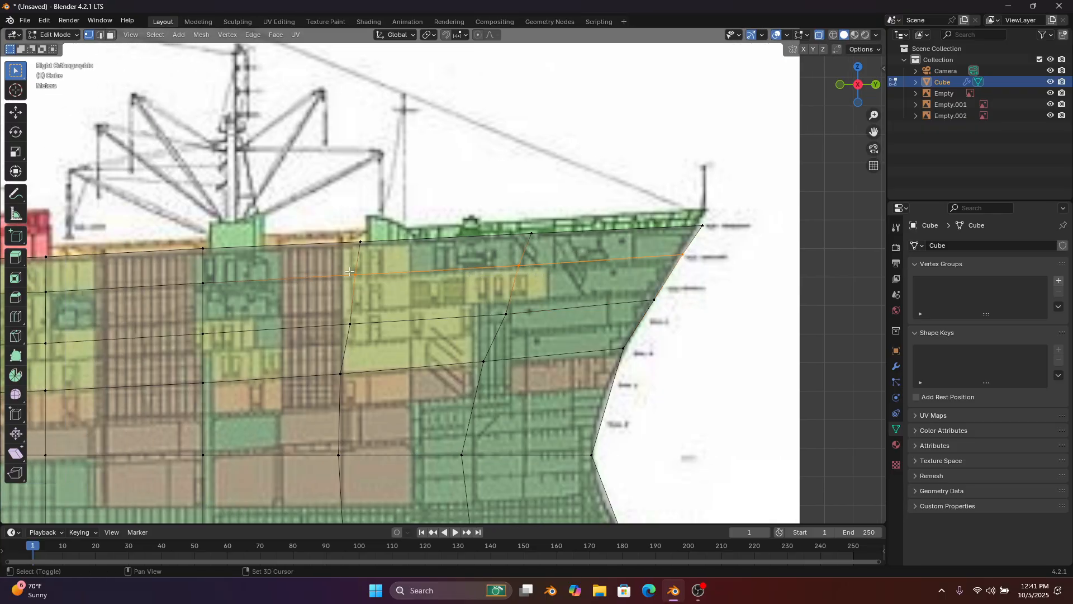
middle_click_drag(330, 284, 507, 268, "shift")
left_click(349, 279, "shift")
middle_click_drag(358, 280, 660, 255, "shift")
left_click_drag(554, 241, 495, 267, "shift")
middle_click_drag(439, 273, 702, 261, "shift")
left_click_drag(682, 231, 546, 259, "shift")
left_click_drag(419, 263, 418, 265, "shift")
middle_click_drag(419, 265, 677, 255, "shift")
left_click_drag(659, 234, 173, 265, "shift")
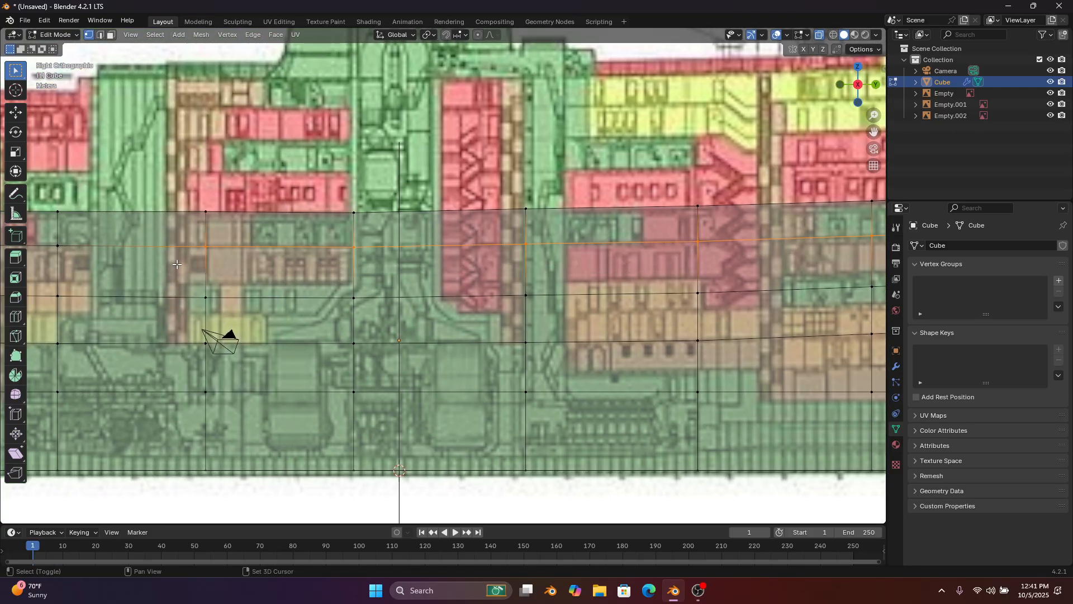
middle_click_drag(172, 265, 622, 248, "shift")
left_click_drag(518, 221, 305, 233, "shift")
middle_click_drag(305, 234, 618, 245, "shift")
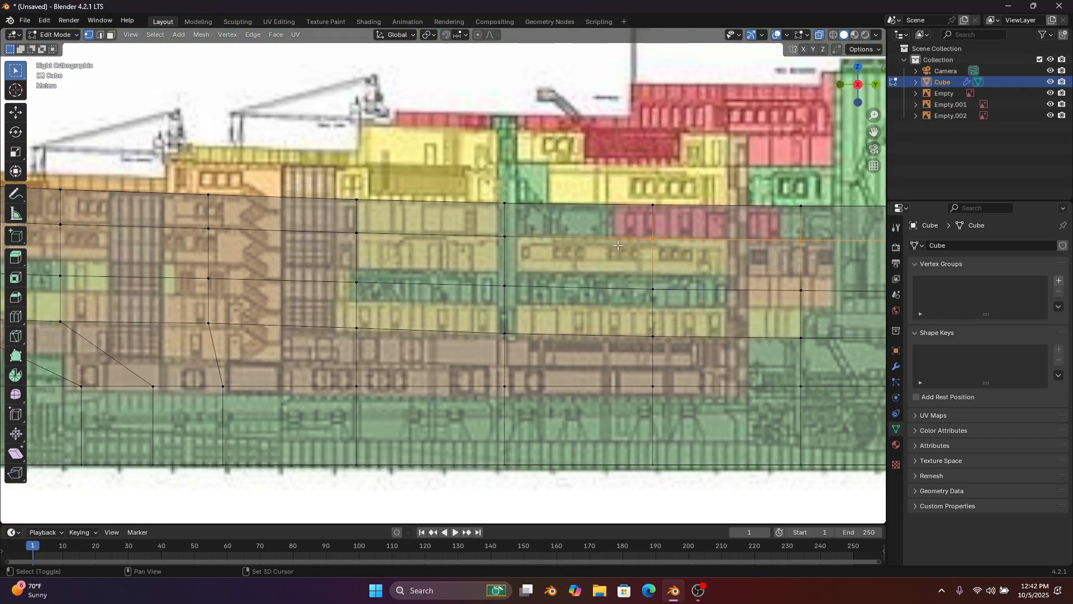
left_click_drag(528, 227, 320, 248, "shift")
middle_click_drag(274, 232, 560, 285, "shift")
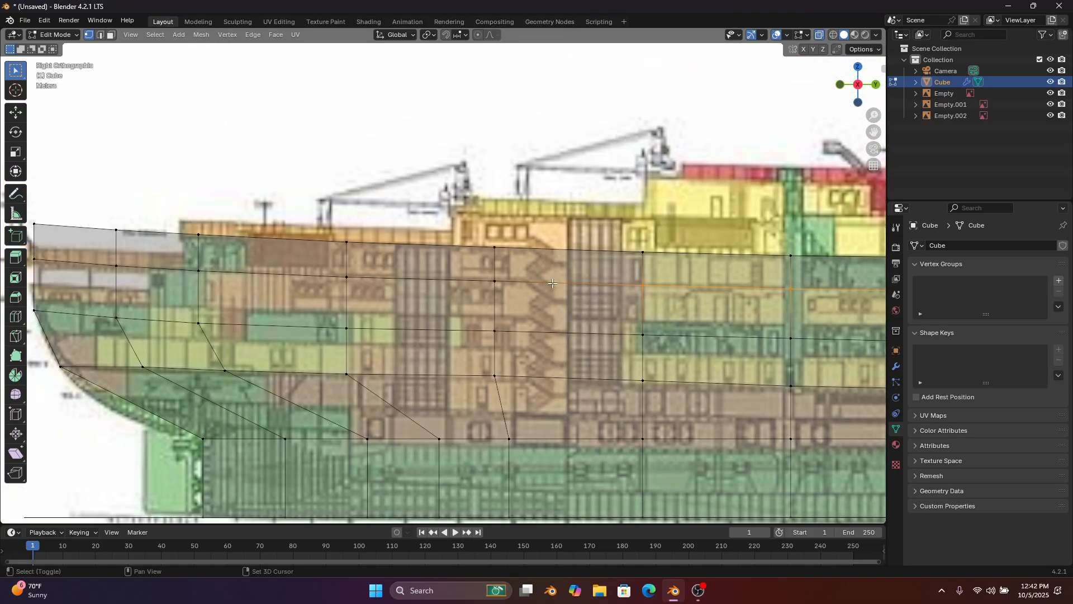
left_click_drag(557, 280, 343, 302, "shift")
left_click_drag(233, 297, 232, 298, "shift")
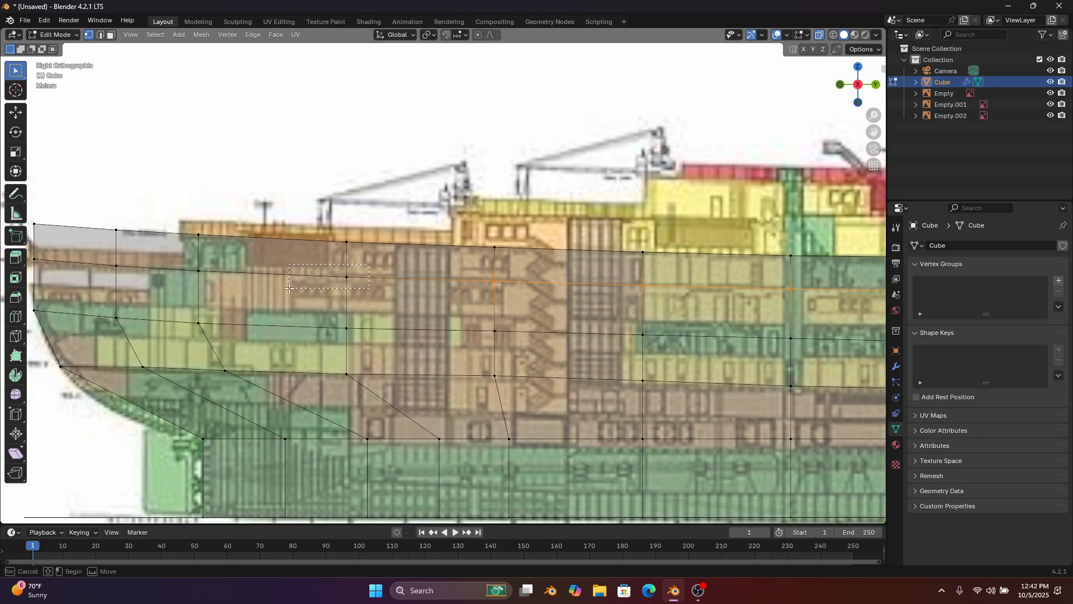
left_click_drag(133, 253, 85, 283, "shift")
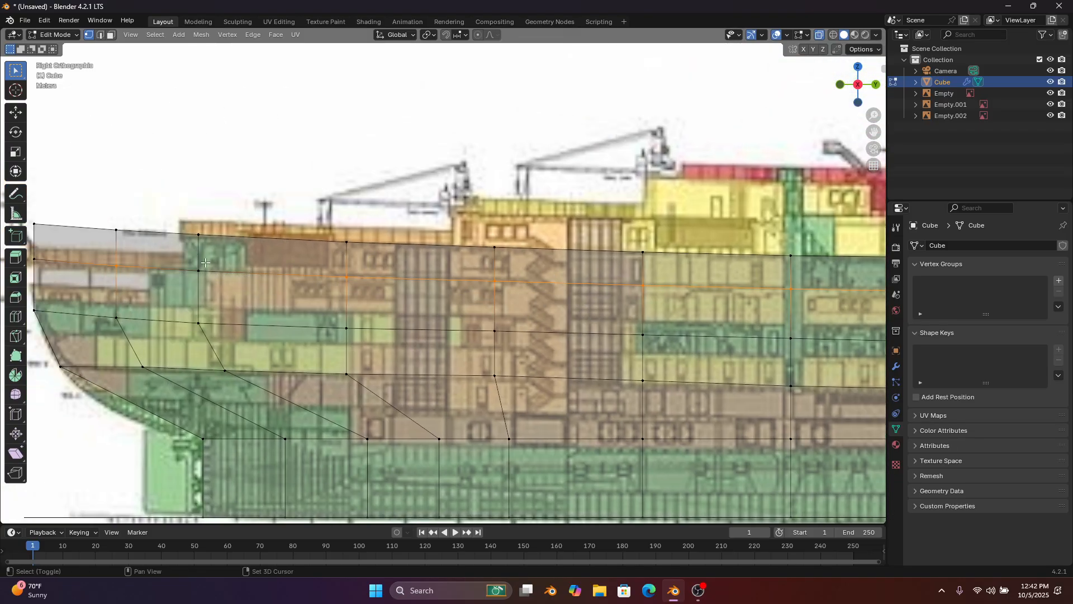
left_click_drag(211, 261, 173, 281, "shift")
middle_click_drag(163, 282, 237, 285, "shift")
left_click_drag(135, 251, 65, 282, "shift")
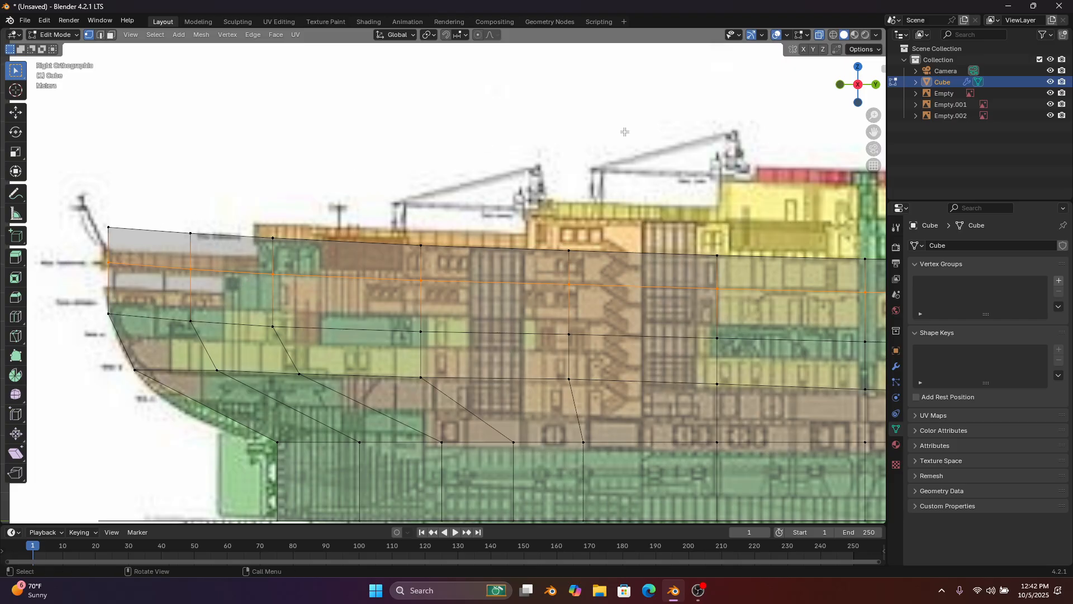
left_click(877, 88)
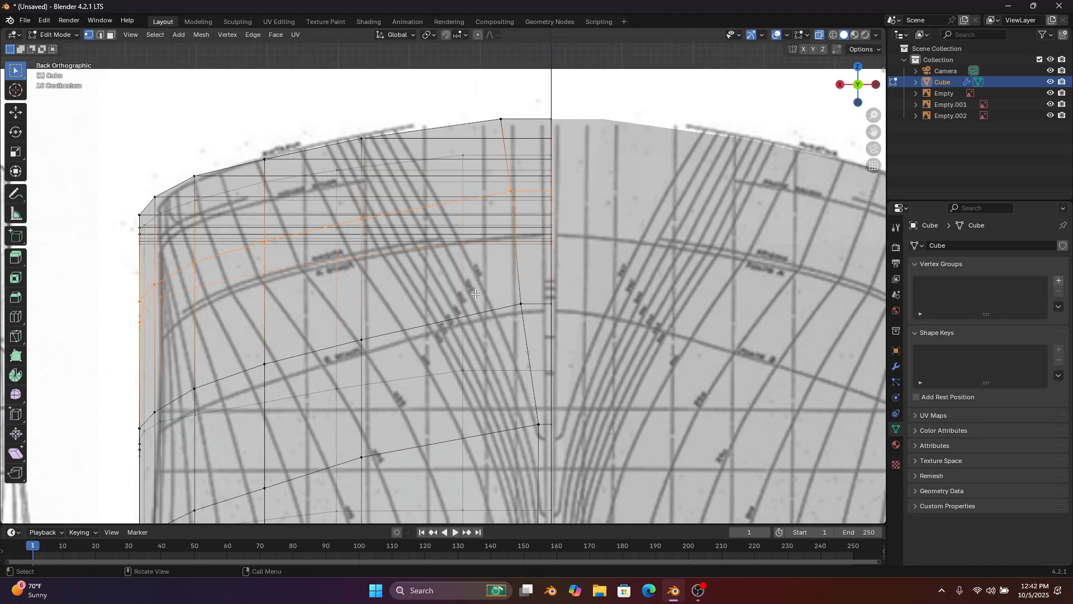
key("g")
key("z")
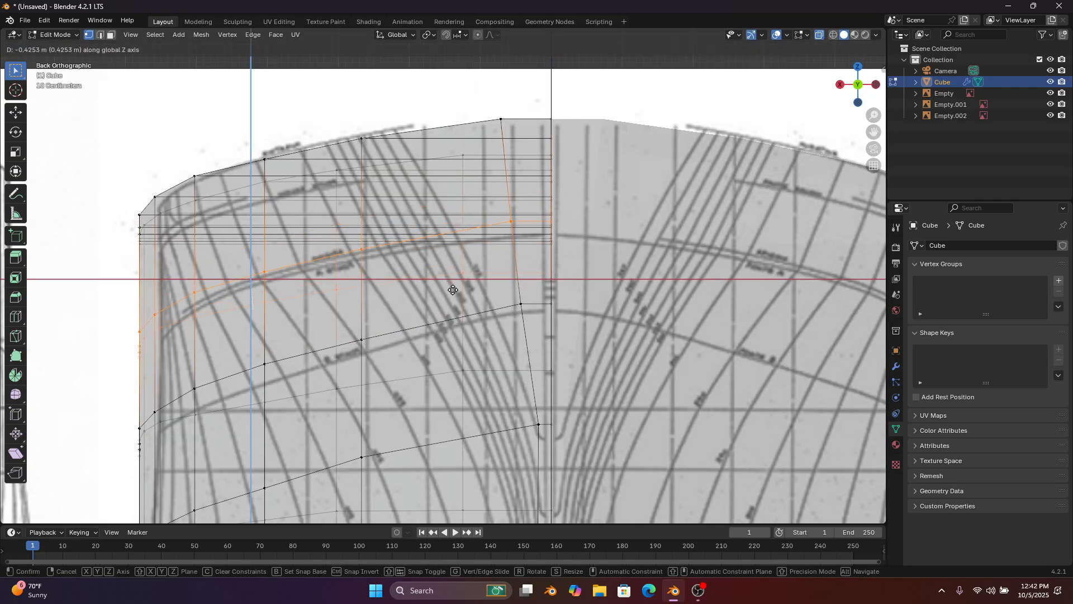
left_click(457, 294)
scroll(510, 235, "down", 7)
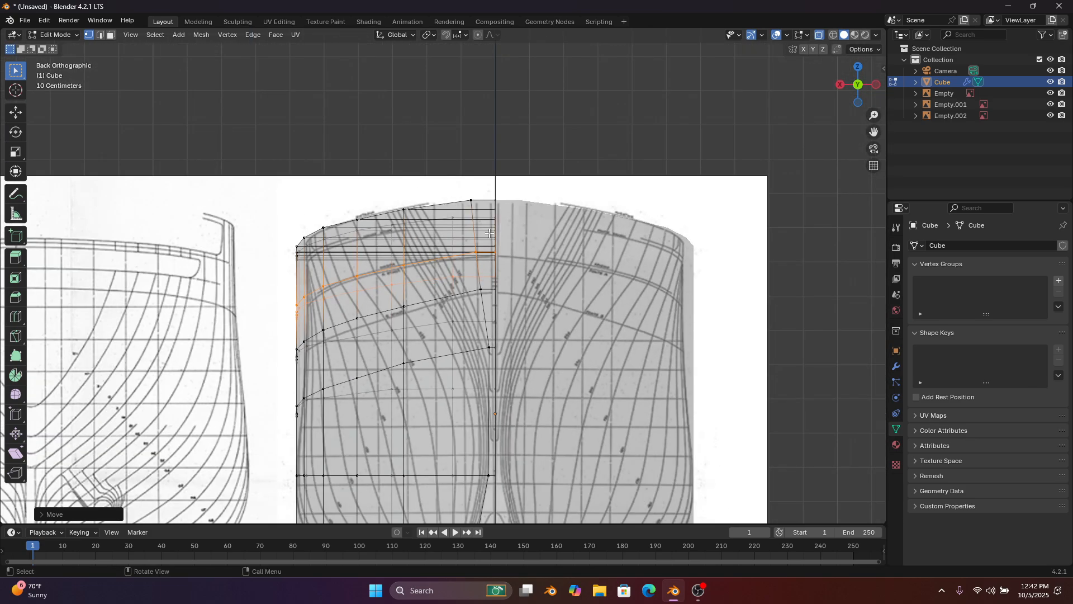
In the right side view, move the second row's foremost vertex about 0.33 m aft along Y onto the drawn stem
left_click(819, 37)
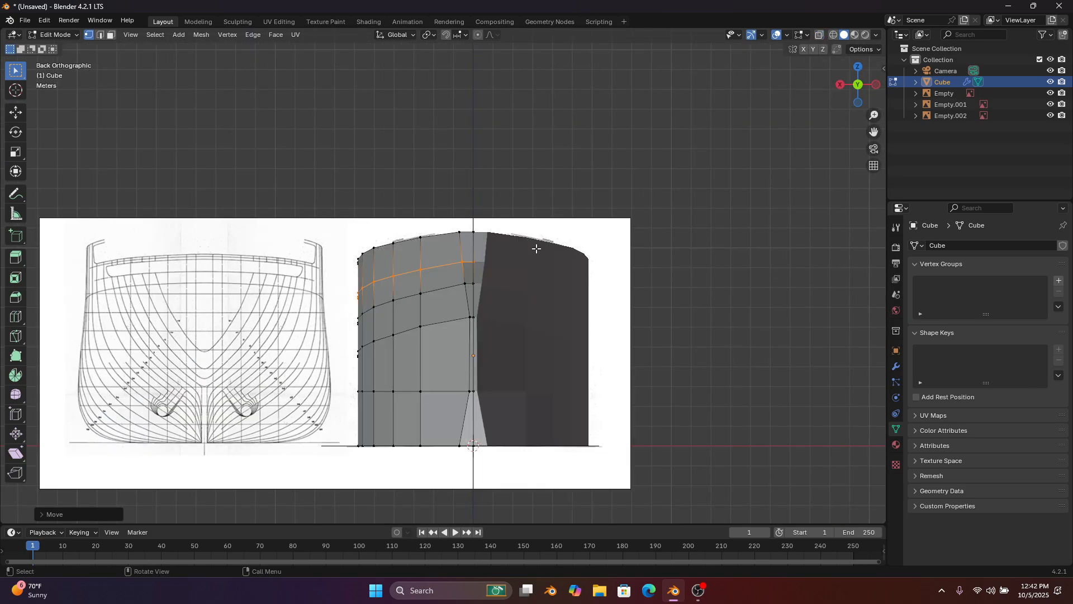
middle_click_drag(537, 249, 629, 284)
scroll(629, 284, "down", 5)
scroll(628, 284, "down", 3)
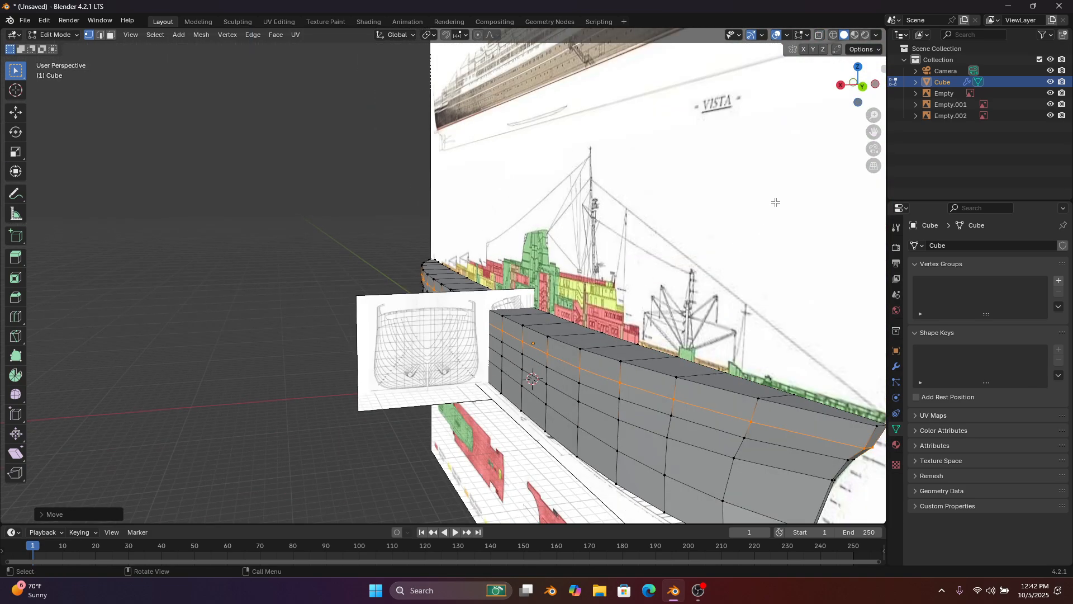
left_click(841, 85)
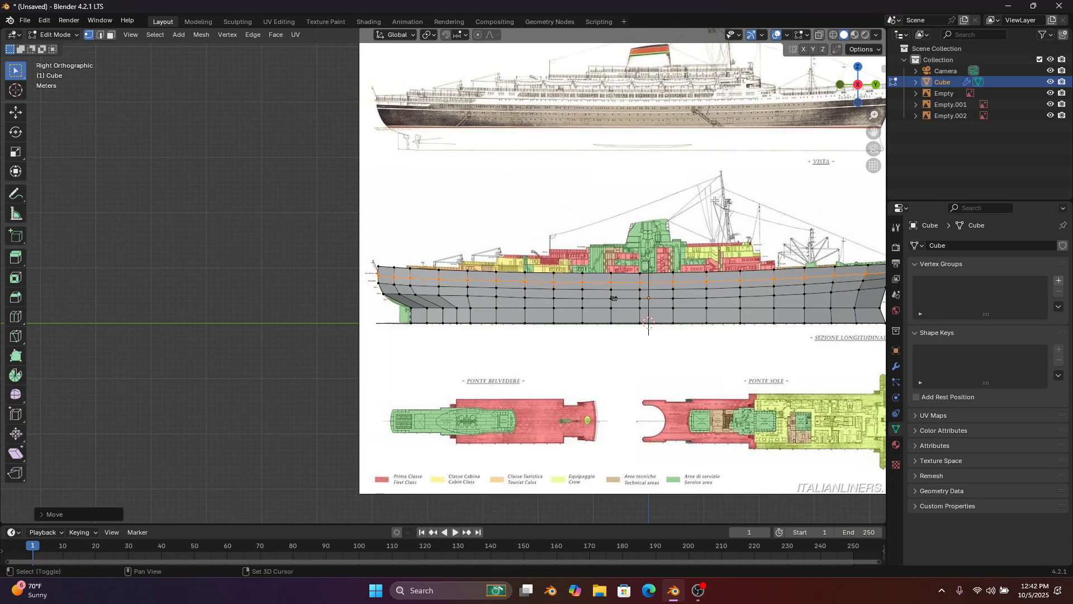
scroll(633, 318, "up", 5)
middle_click_drag(633, 317, 379, 283, "shift")
scroll(379, 283, "up", 2)
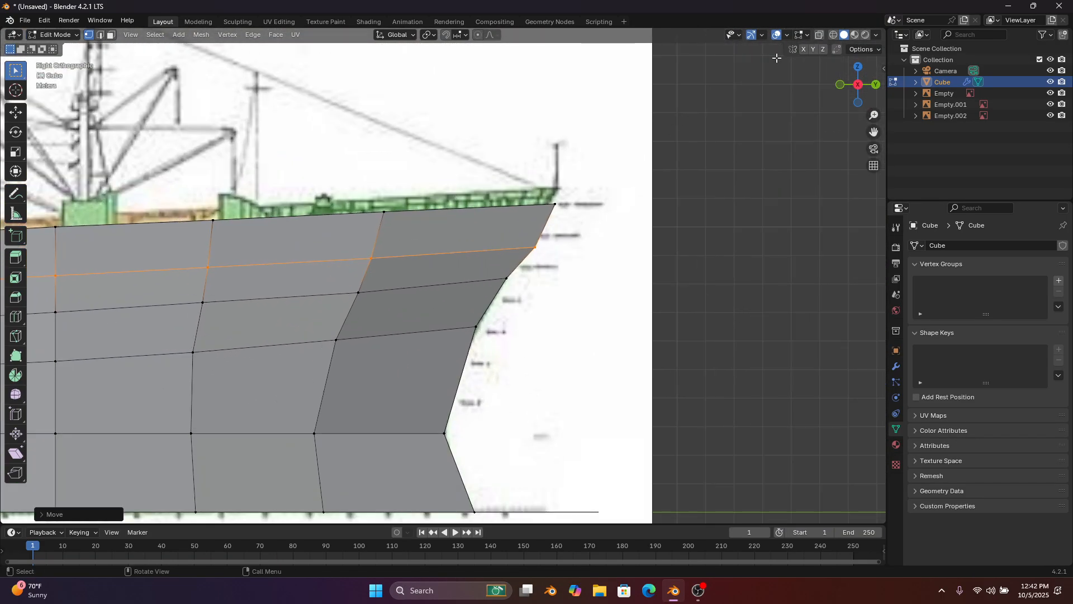
left_click(819, 35)
scroll(727, 88, "up", 3)
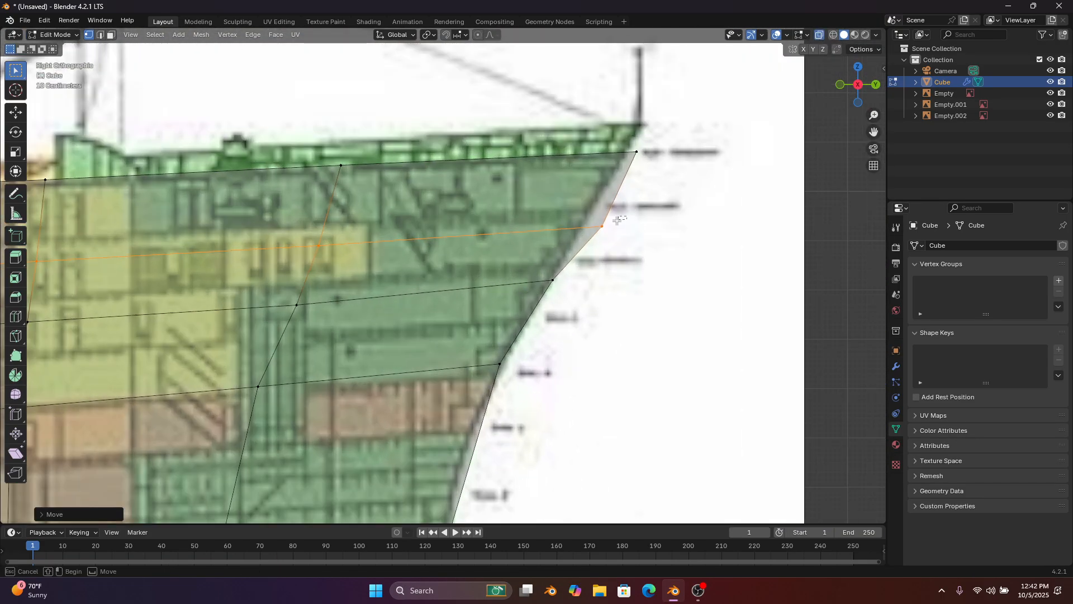
key("g")
key("y")
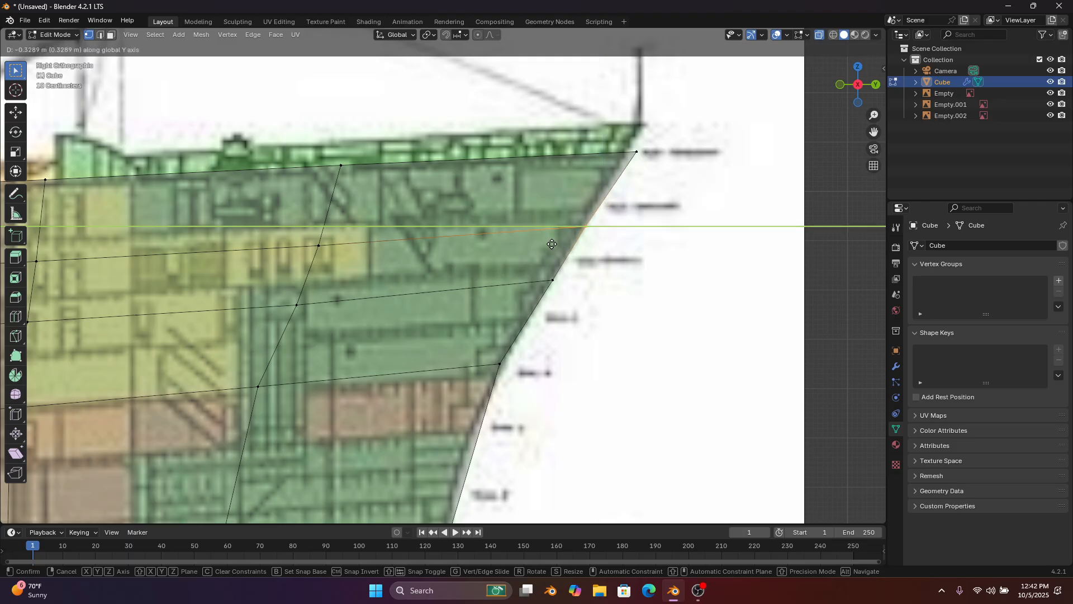
left_click(554, 244)
Move the third row's foremost vertex about 0.08 m aft along Y and nudge the second row's foremost vertex slightly further aft onto the stem
left_click_drag(569, 263, 533, 298)
key("g")
middle_click(532, 298)
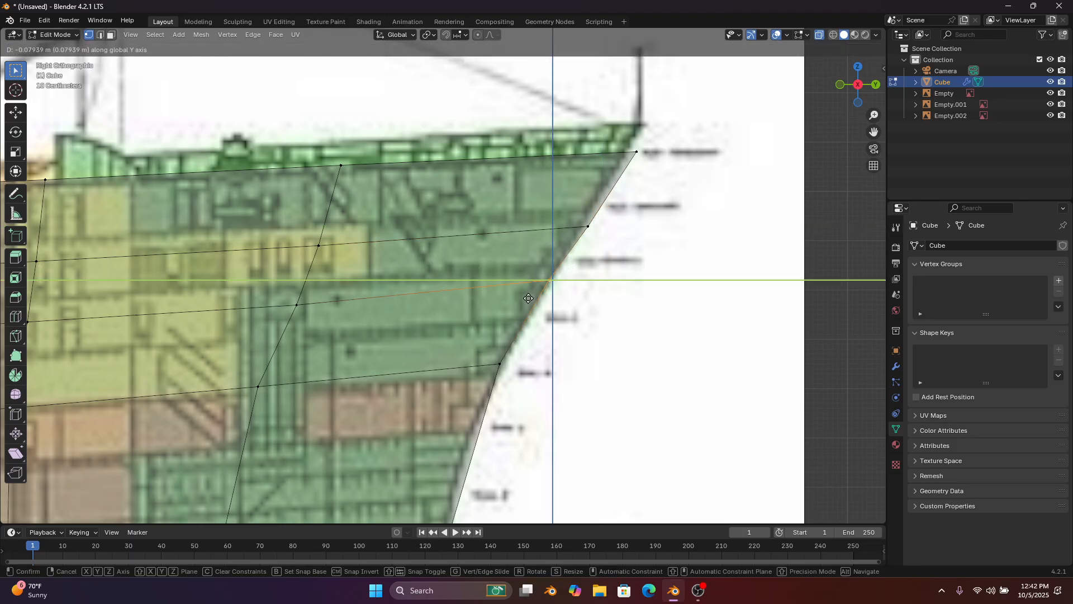
left_click(528, 299)
left_click_drag(587, 219, 603, 244)
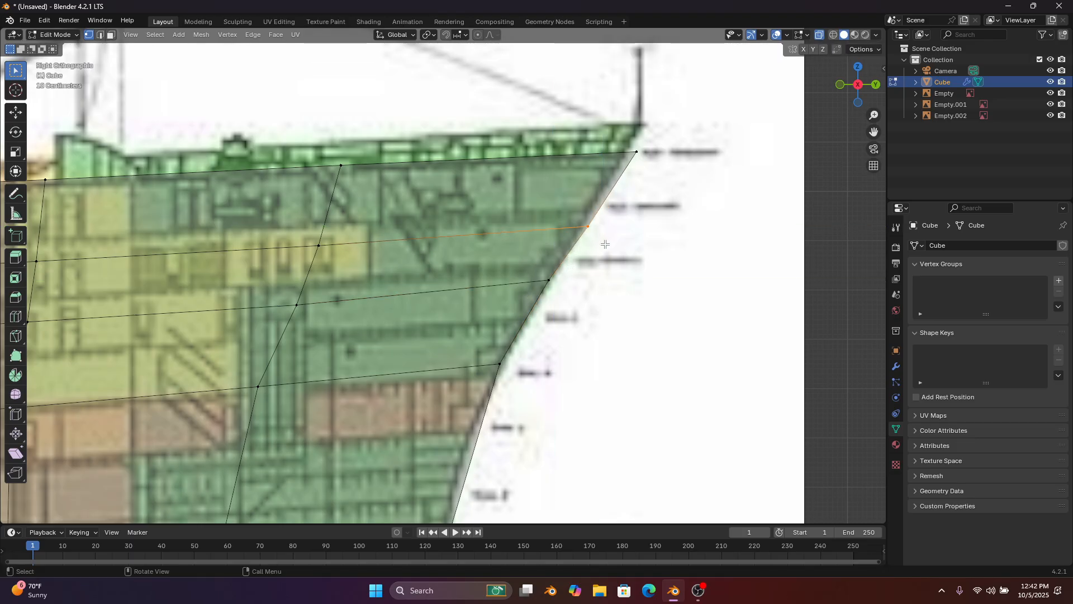
key("g")
middle_click(601, 244)
left_click(599, 245)
middle_click_drag(446, 279, 603, 246, "shift")
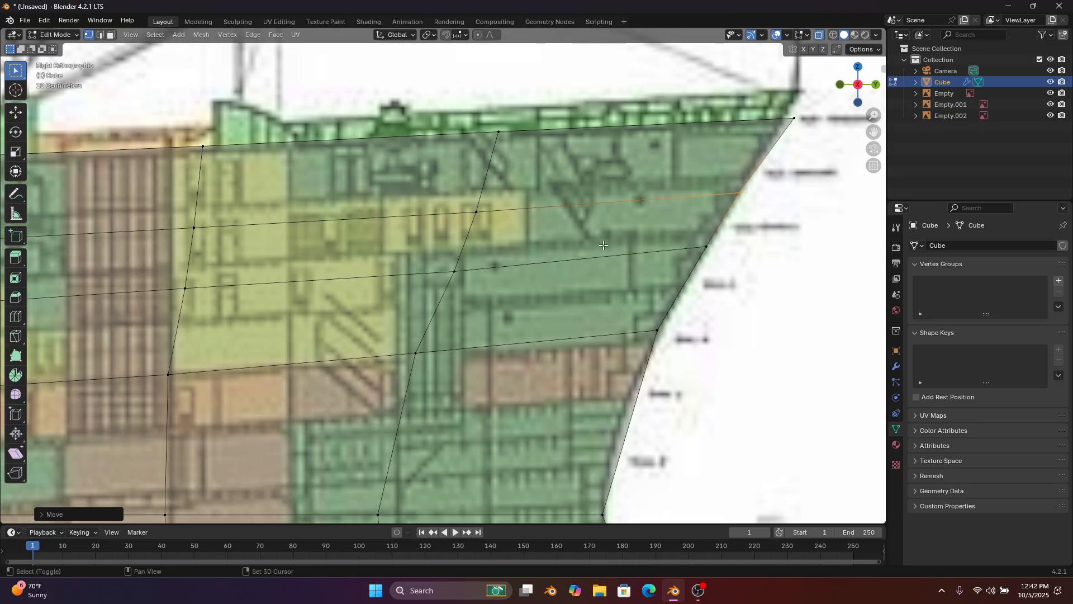
In the back view, move the third row's foremost vertex about 0.09 m along X toward the centreline
left_click_drag(488, 262, 445, 288)
middle_click_drag(445, 288, 448, 287)
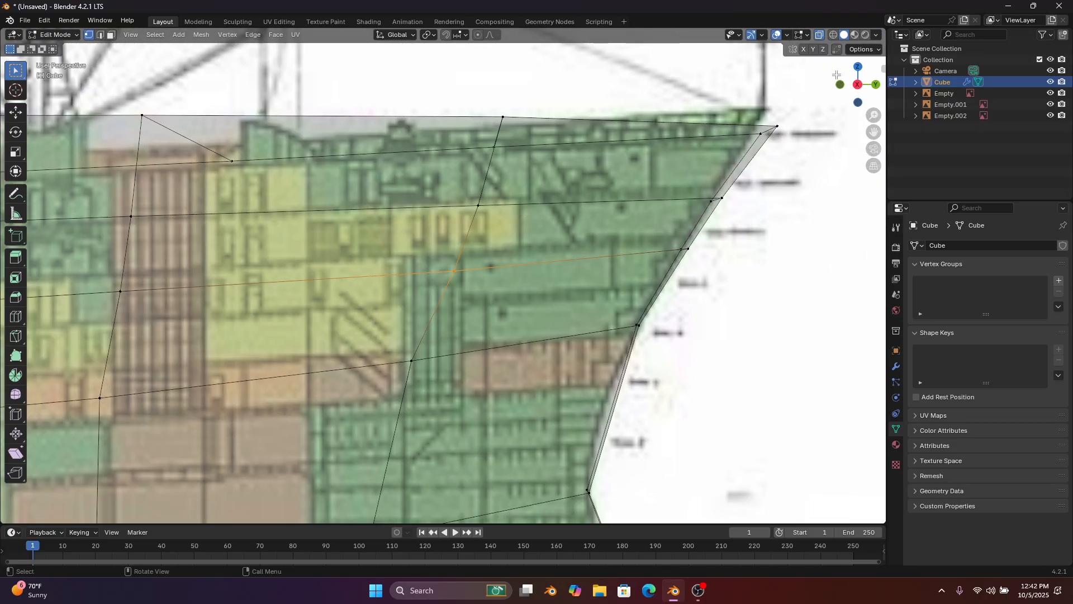
left_click(857, 90)
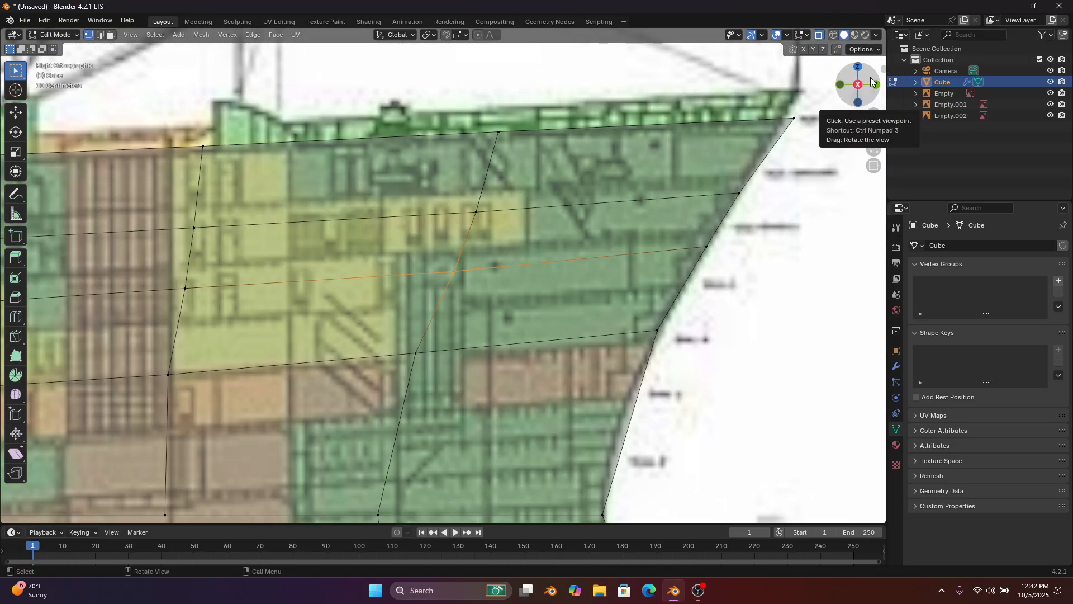
left_click(876, 80)
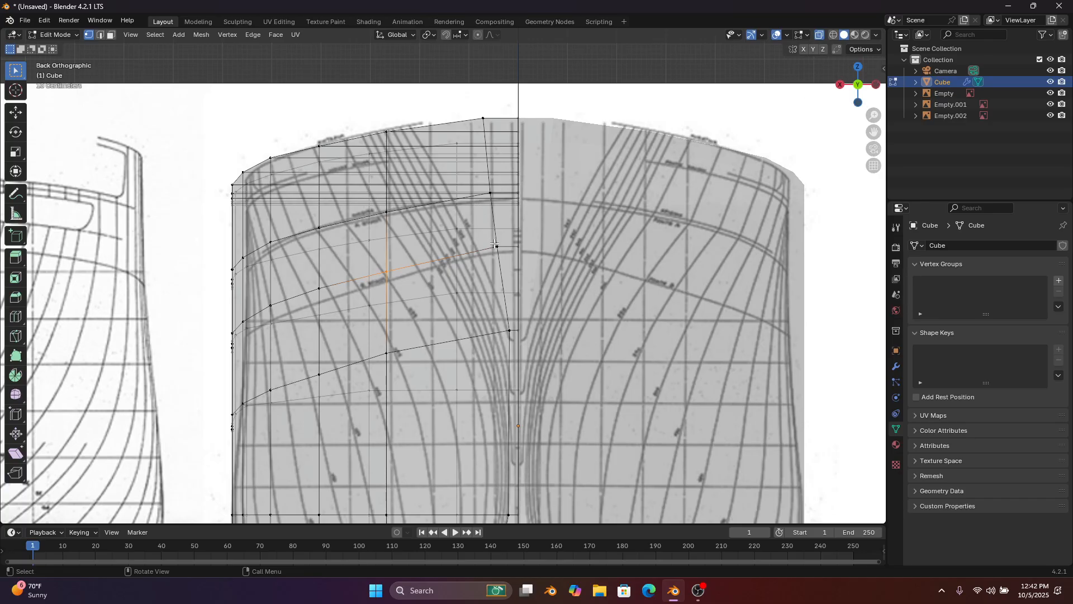
left_click(495, 246)
left_click(819, 36)
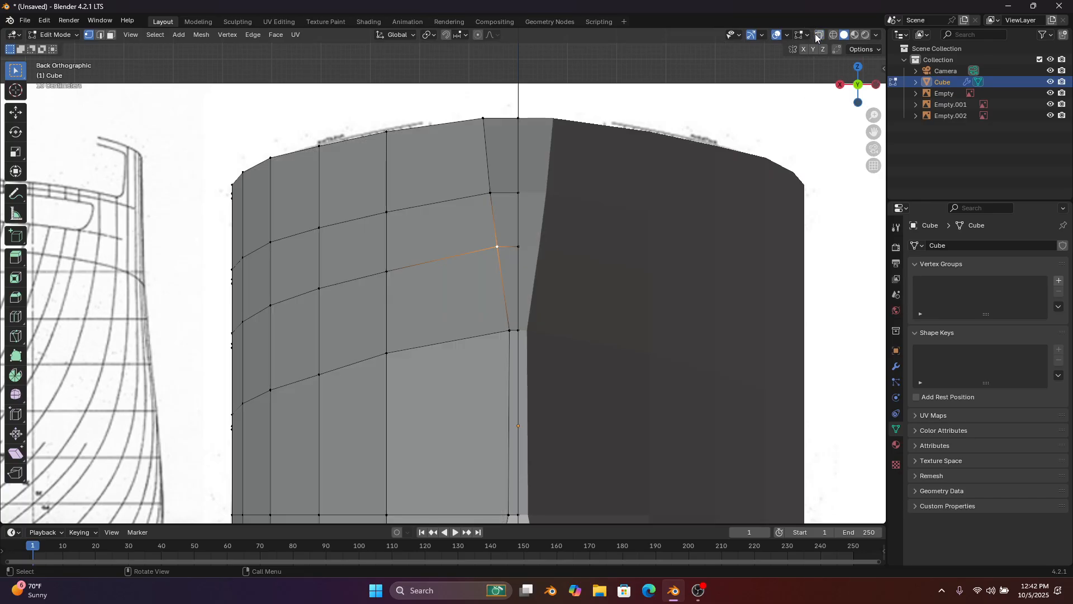
key("g")
key("x")
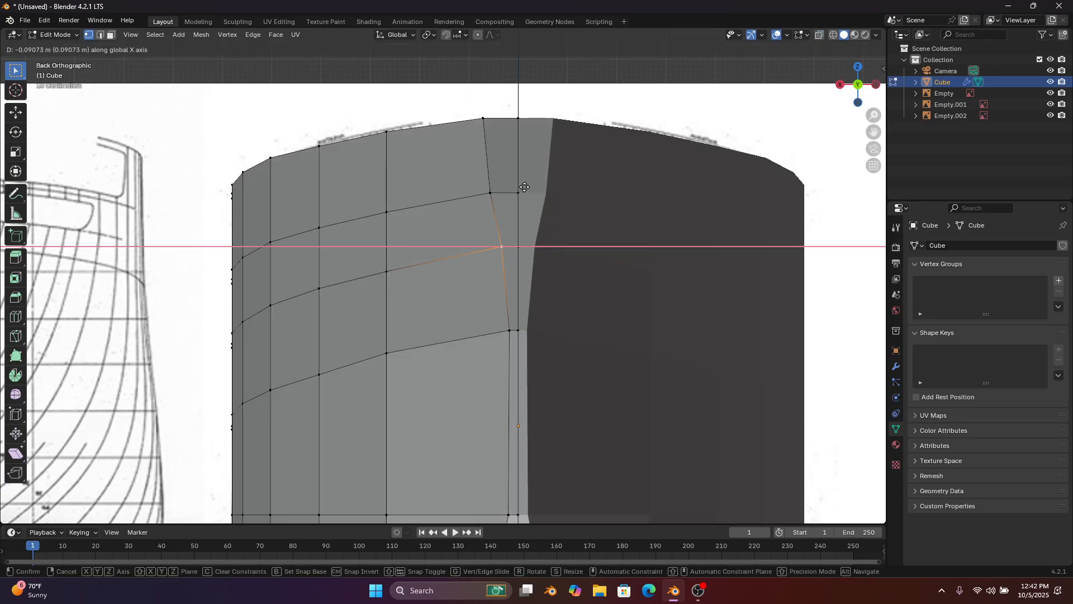
left_click(525, 188)
Move the second row's foremost vertex about 0.07 m inward along X and the third row's foremost vertex another 0.09 m inward
left_click(493, 188)
key("g")
key("x")
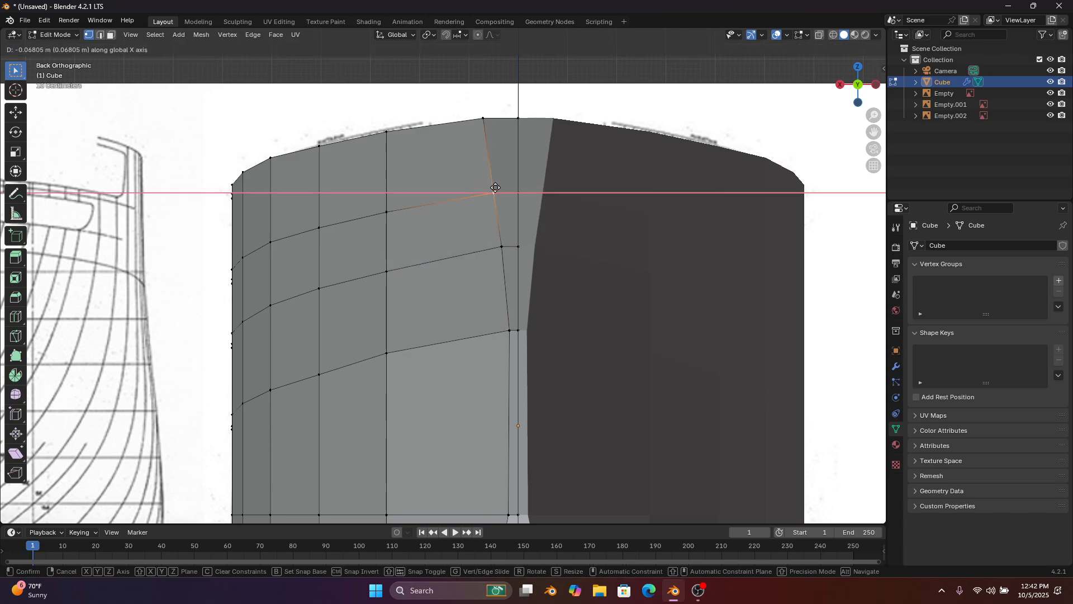
left_click(496, 188)
scroll(386, 242, "up", 4)
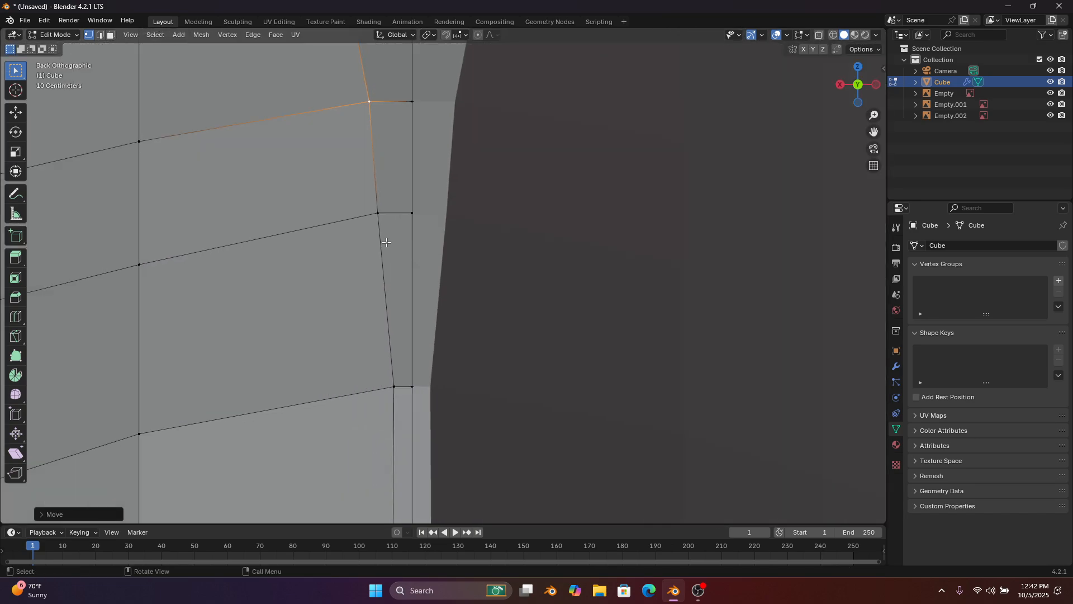
left_click(379, 213)
key("g")
key("x")
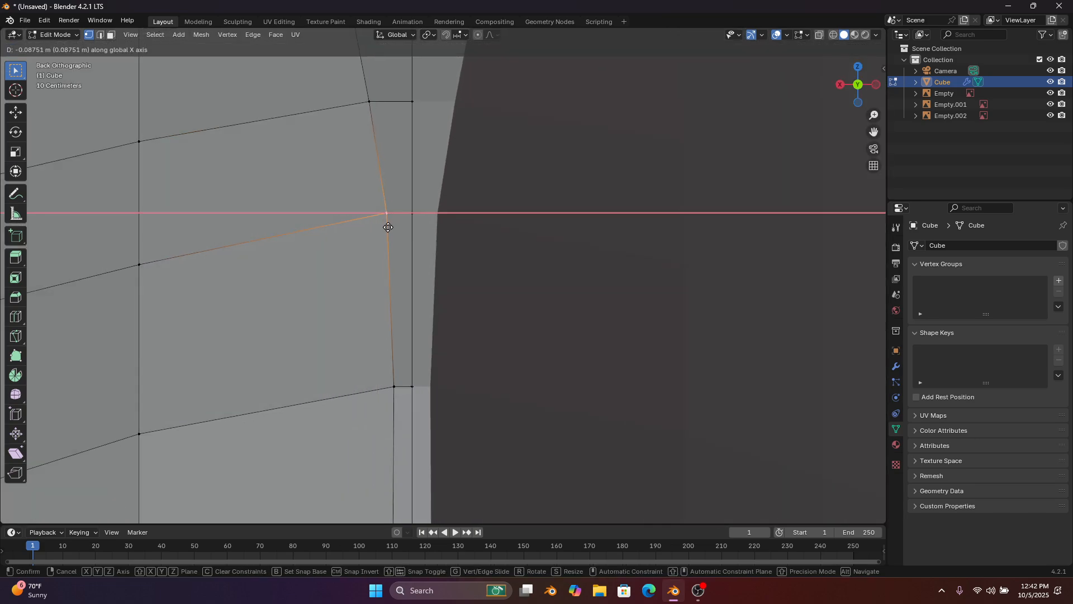
left_click(388, 227)
scroll(436, 330, "down", 4)
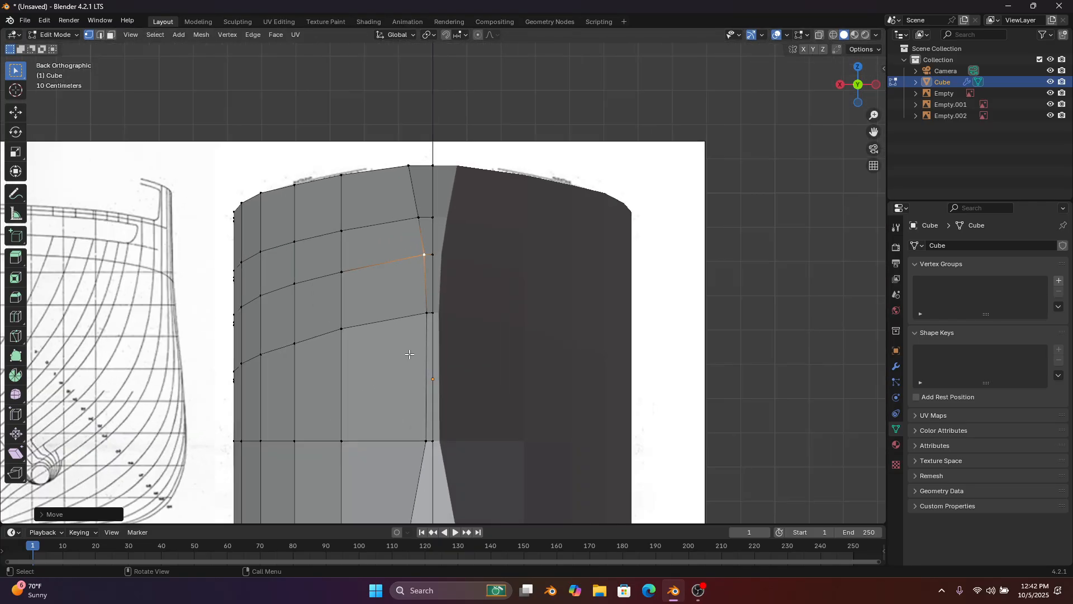
Move the second bow column's second-row vertex about 0.8 m inward along X and its third-row vertex inward onto the drawn frame line
scroll(409, 352, "up", 3)
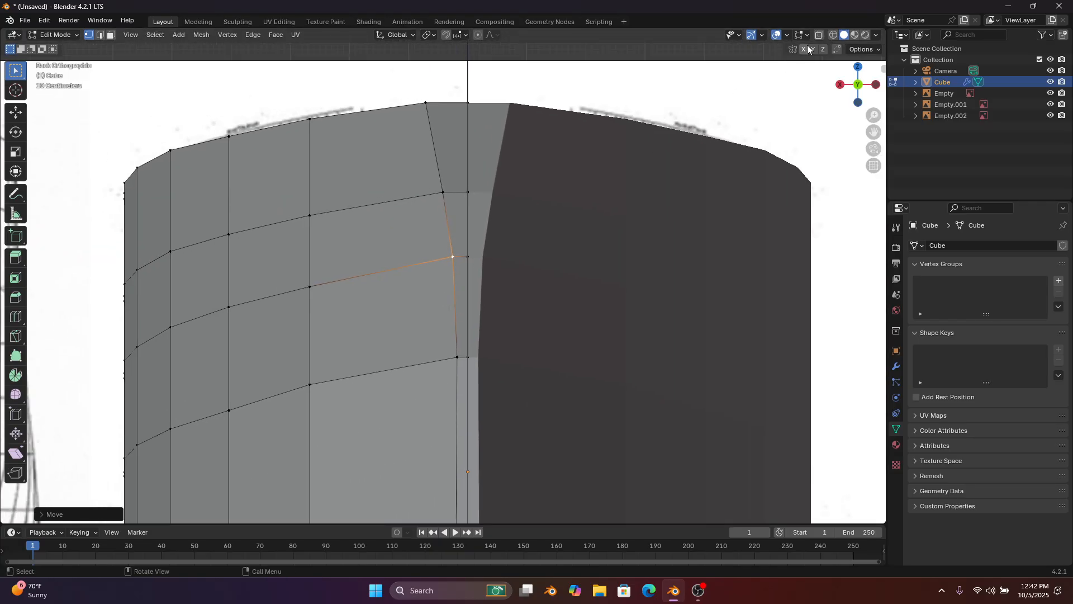
left_click(823, 36)
scroll(326, 231, "up", 3)
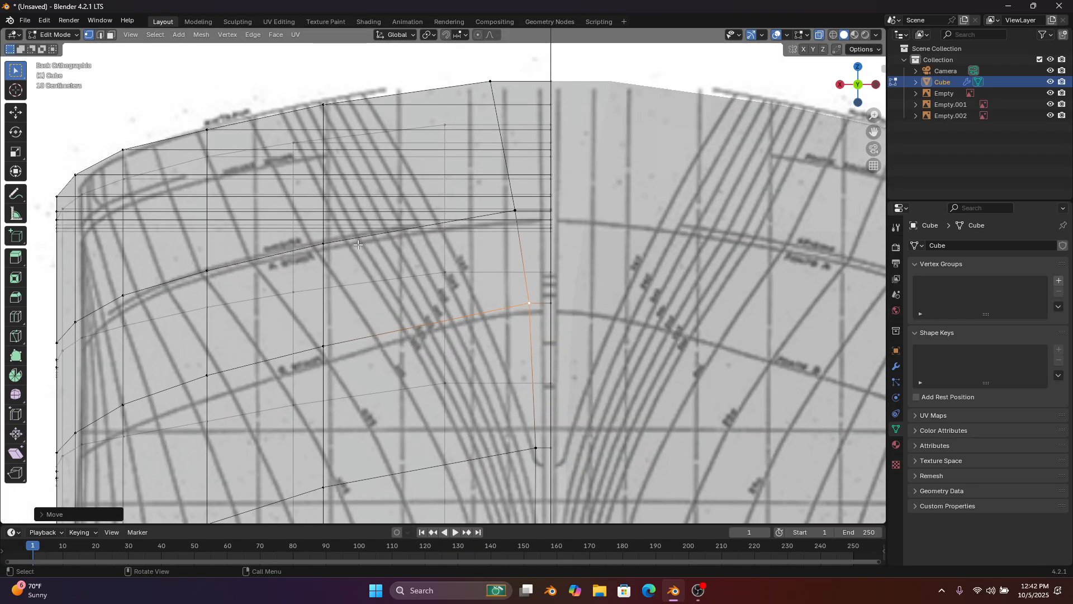
key("g")
key("x")
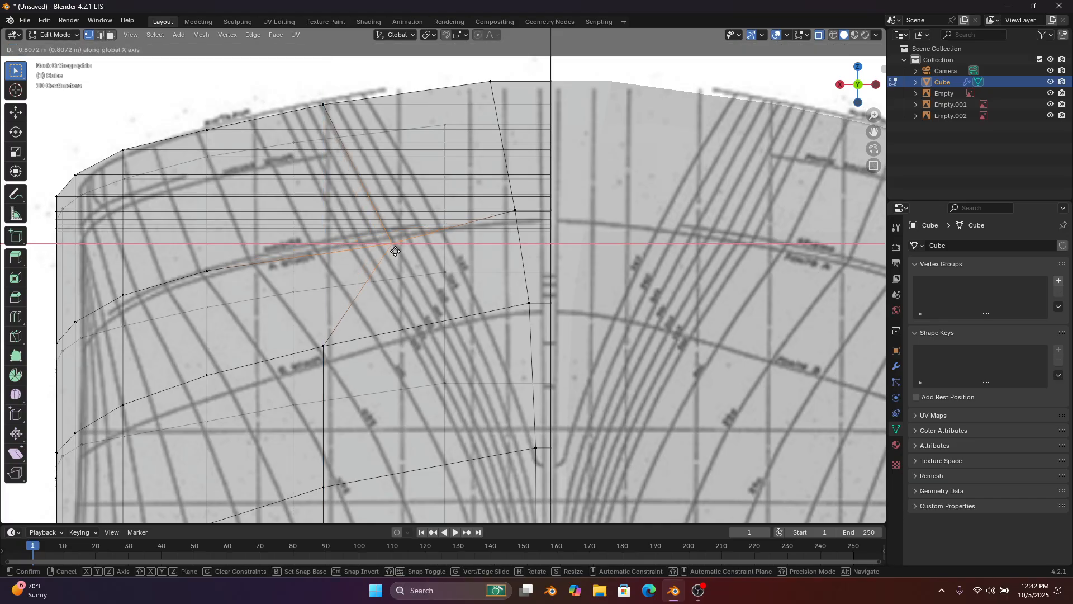
left_click(396, 252)
left_click(323, 343)
key("g")
key("x")
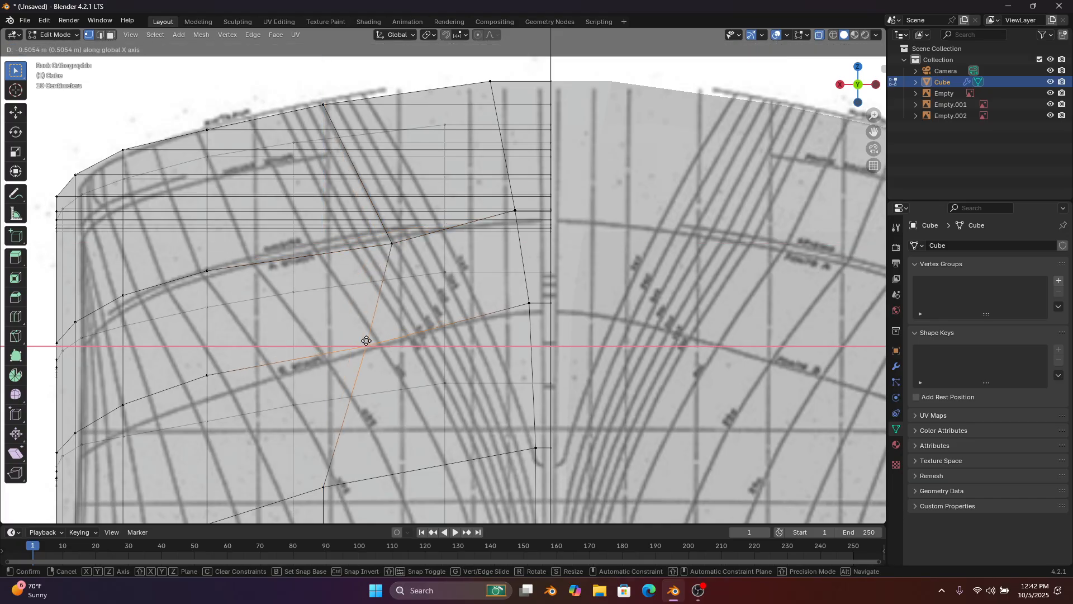
left_click(452, 378)
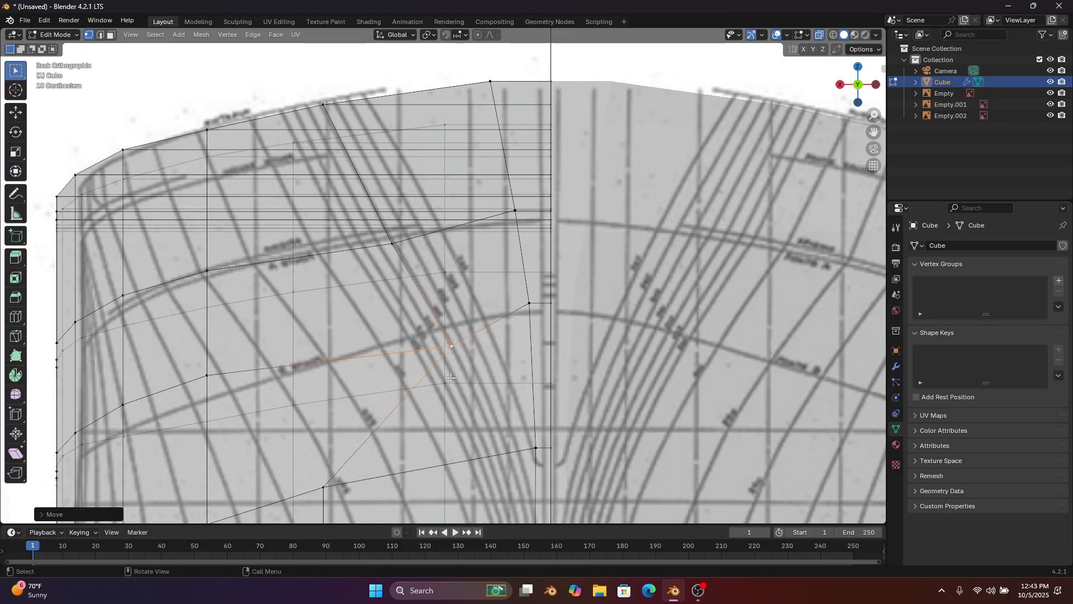
Move the second bow column's fourth- and fifth-row vertices inward along X onto the body plan's frame lines beside the centreline
middle_click_drag(452, 378, 403, 209, "shift")
left_click(277, 323)
key("g")
key("x")
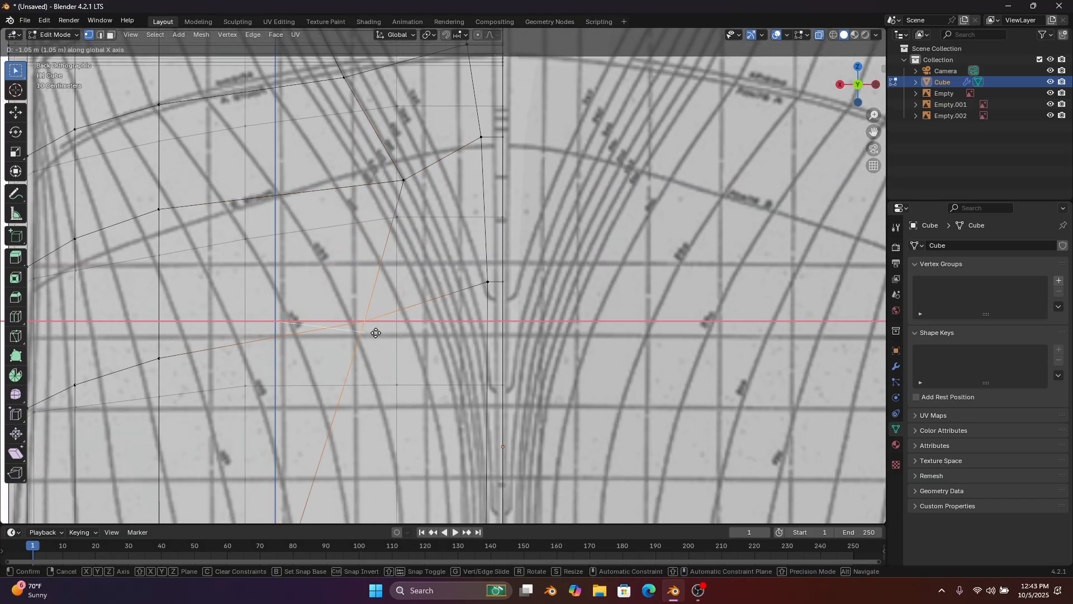
left_click(483, 342)
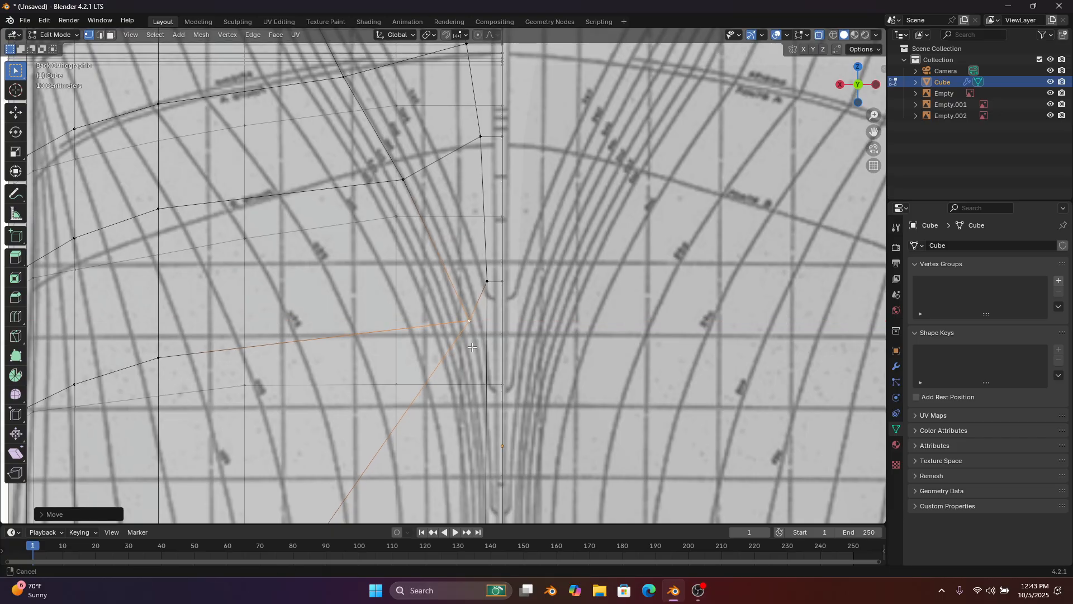
middle_click_drag(335, 508, 324, 384, "shift")
left_click(248, 476)
key("g")
key("x")
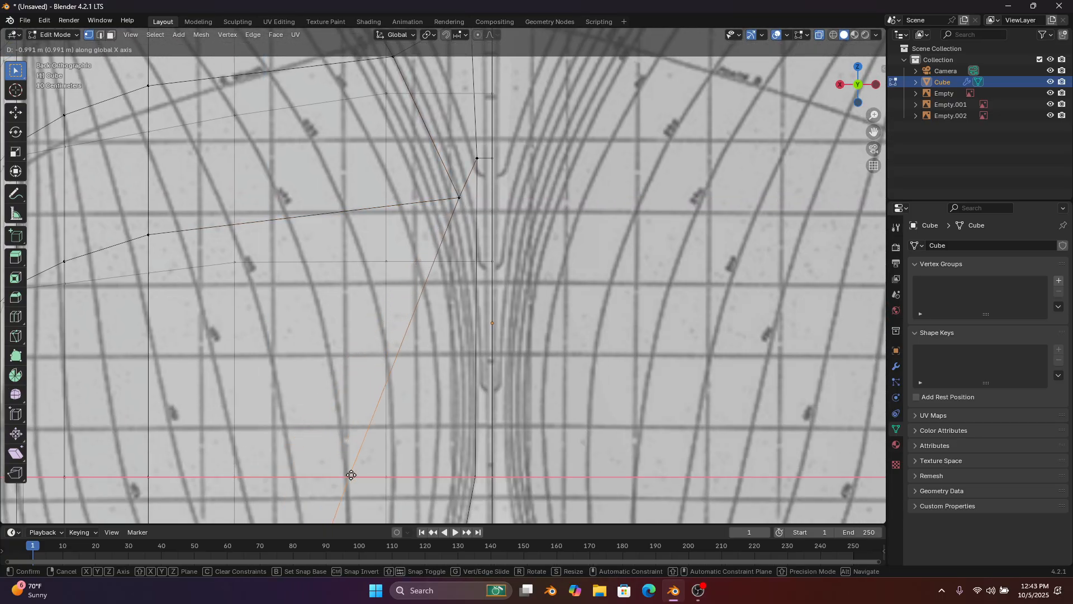
left_click(455, 491)
Move the second bow column's bottom vertex about 1.5 m inward along X, just outboard of the foremost bottom vertex
middle_click_drag(456, 491, 380, 286, "shift")
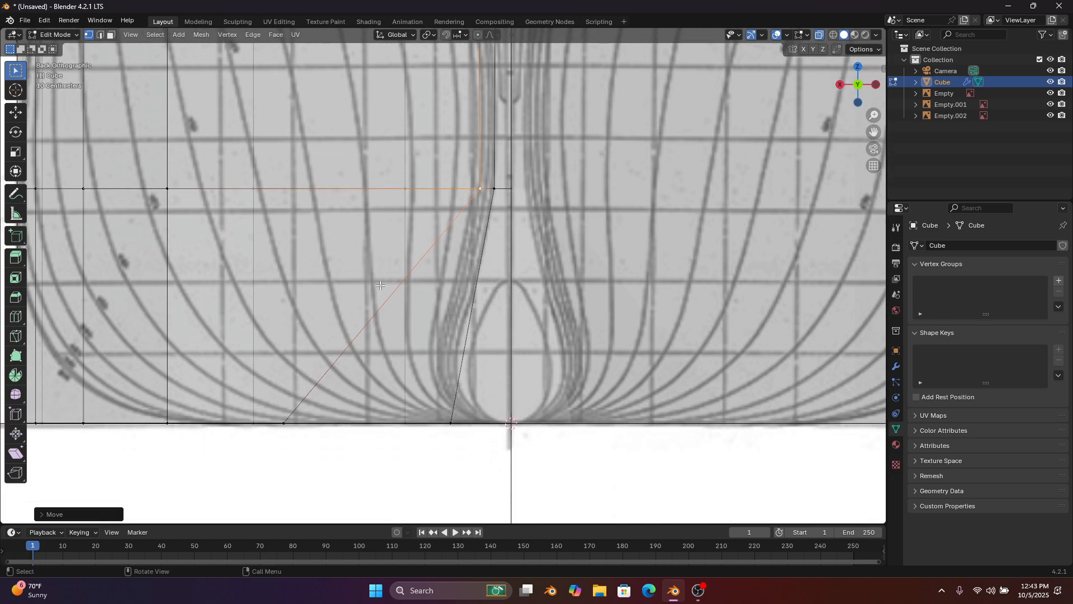
left_click(282, 423)
key("g")
key("x")
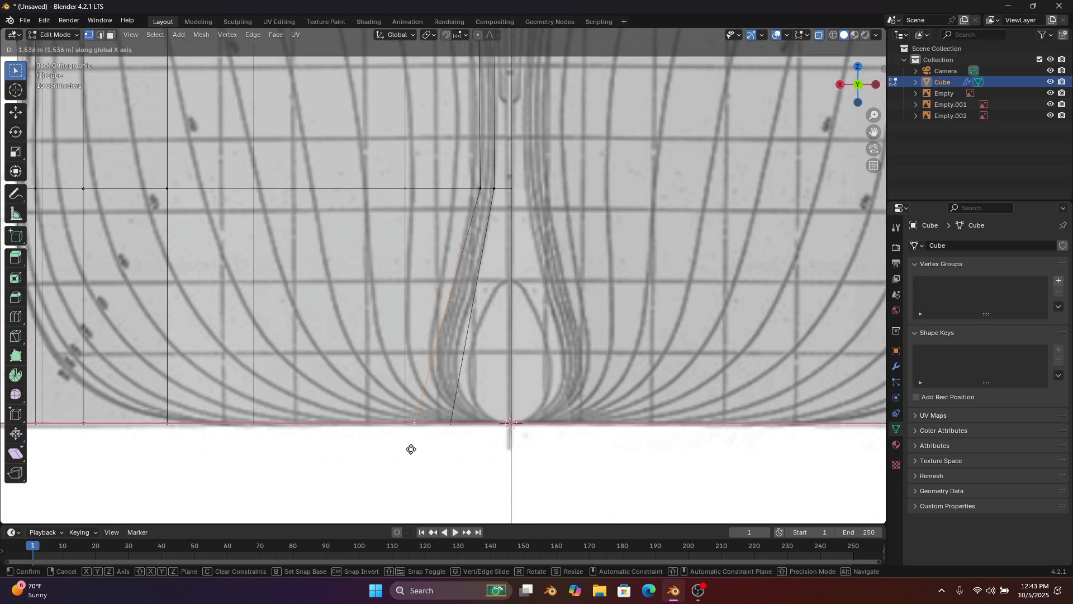
left_click(411, 449)
scroll(789, 171, "down", 2)
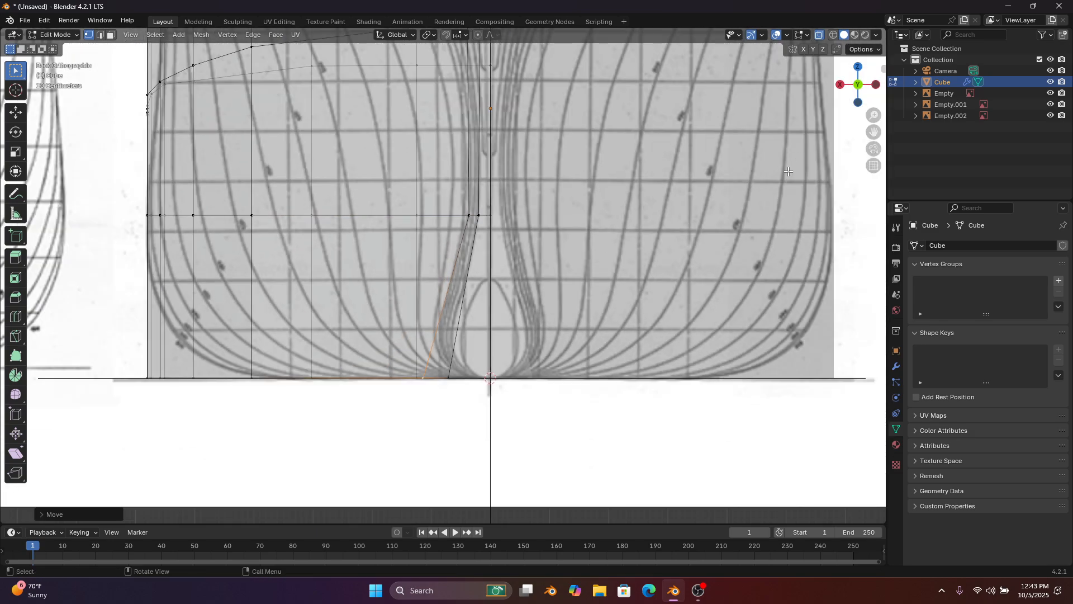
In the see-through back view, move the third bow column's second-row vertex inward along X onto its drawn frame line
left_click(817, 34)
middle_click_drag(754, 107, 551, 312)
left_click(859, 85)
left_click(820, 35)
scroll(381, 147, "up", 3)
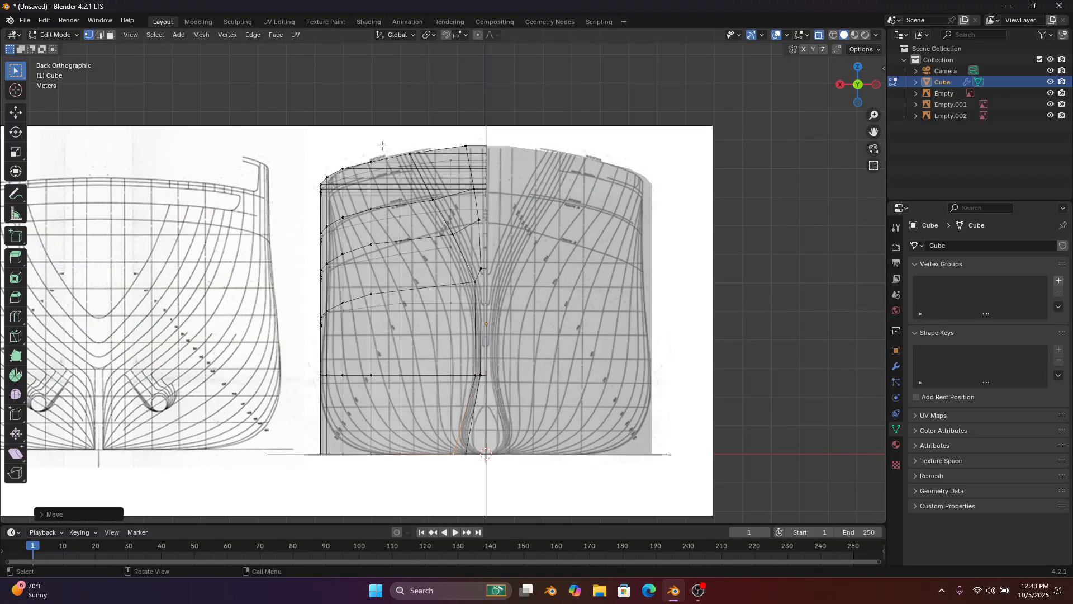
middle_click_drag(379, 193, 402, 275, "shift")
scroll(414, 266, "up", 5)
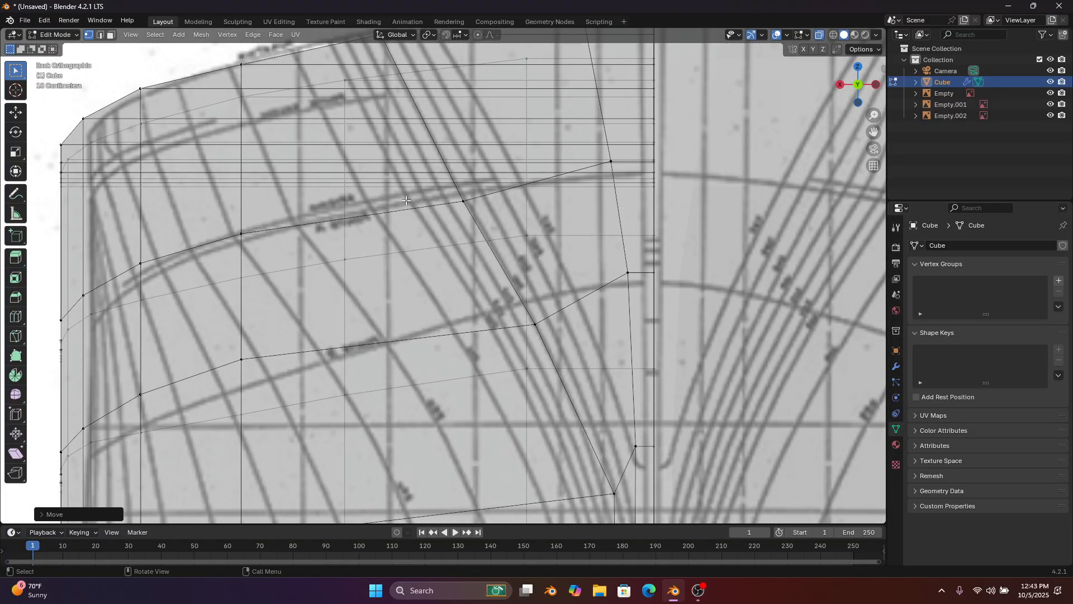
left_click(242, 234)
key("g")
key("x")
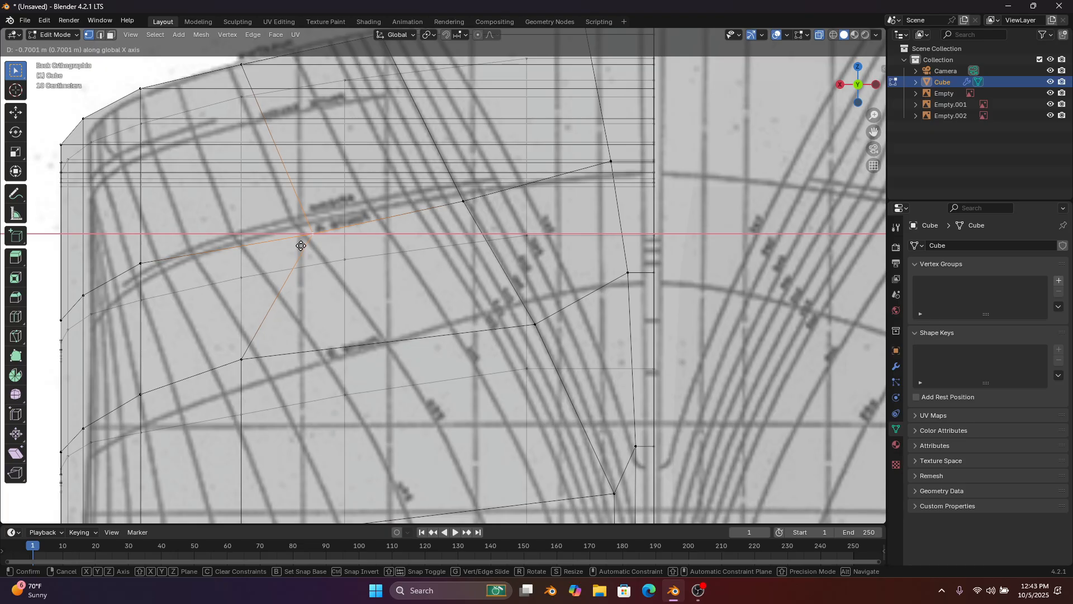
left_click(301, 246)
Raise the second-row vertices of the second and third bow columns along Z onto the body plan's drawn deck line
left_click(464, 200)
key("g")
key("z")
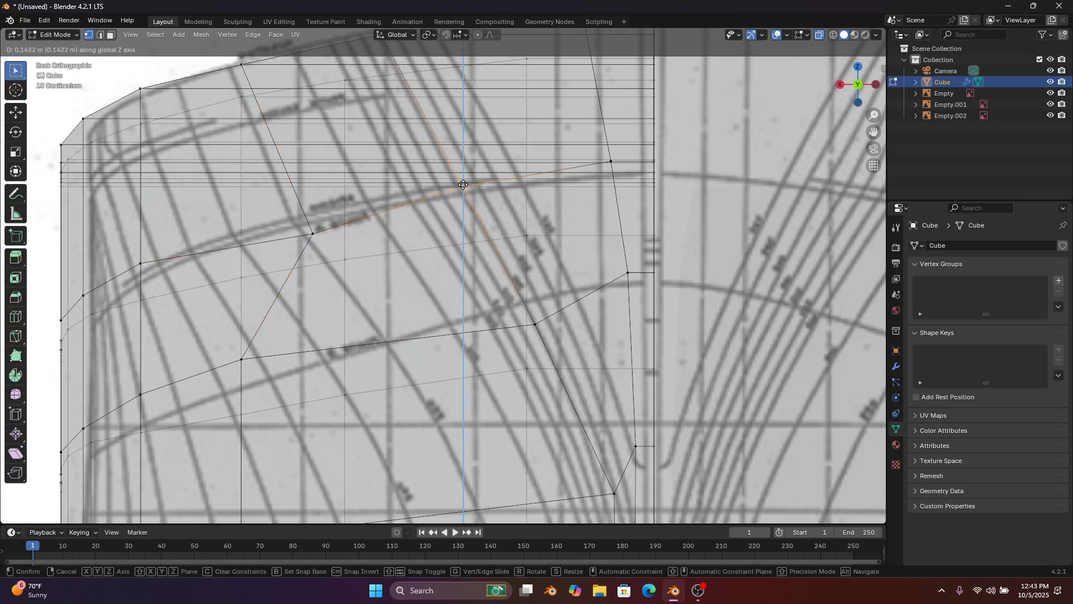
left_click(458, 187)
left_click(312, 233)
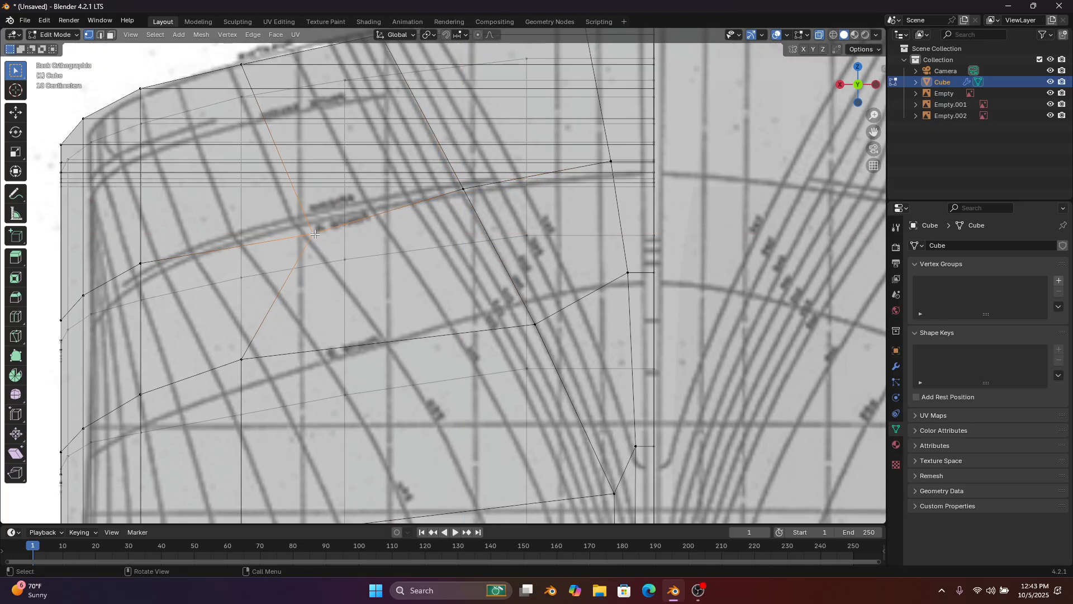
key("g")
key("z")
left_click(313, 217)
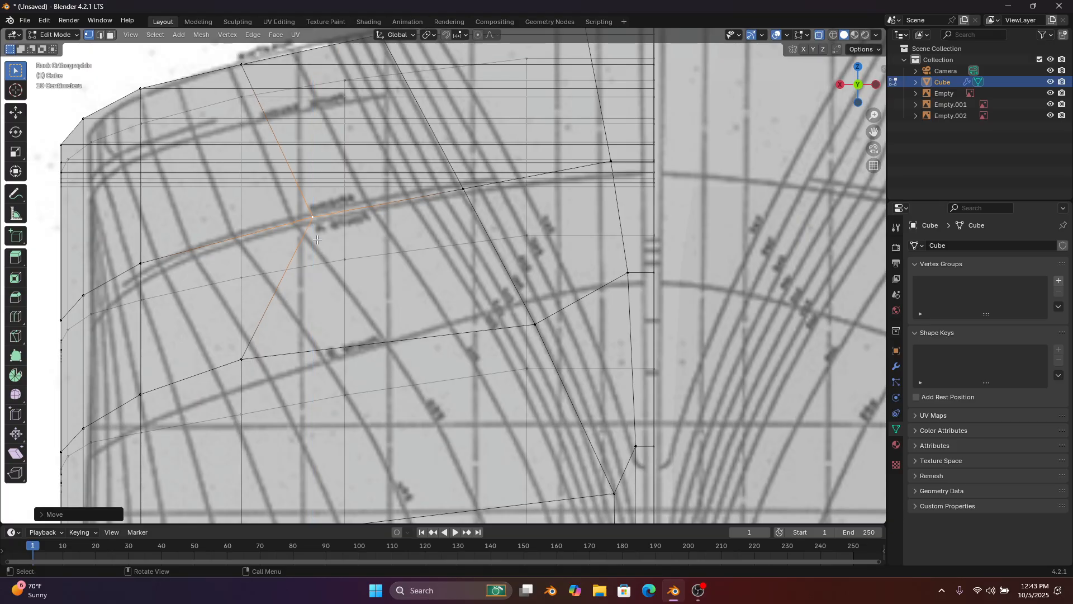
Nudge the third bow column's second-row vertex inward along X, and move its third-row vertex about 1.7 m inward onto the same frame line
key("g")
key("x")
left_click(312, 239)
left_click(248, 352)
key("g")
key("x")
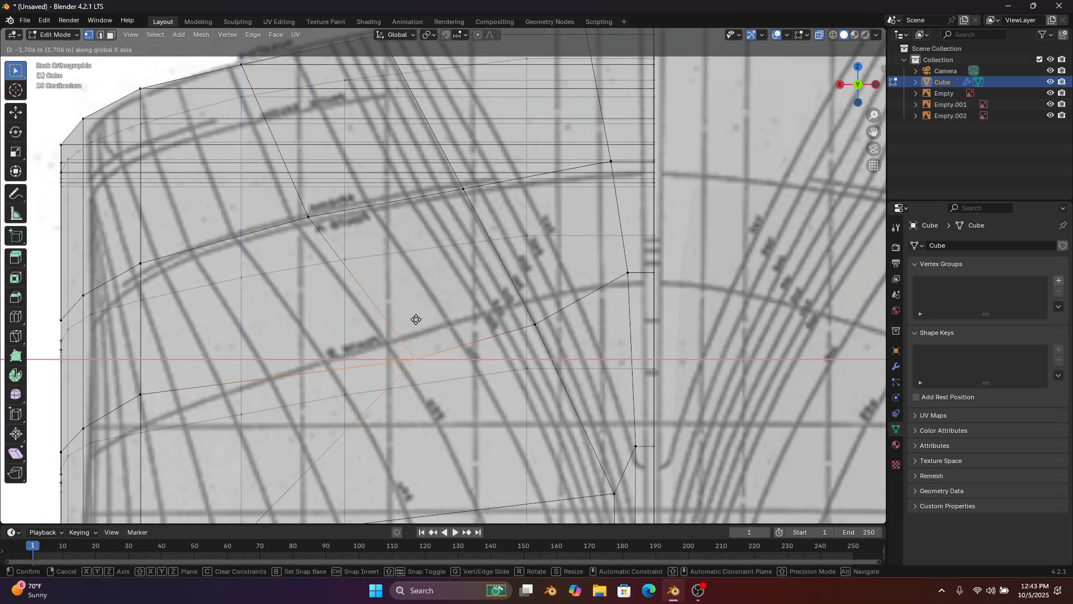
left_click(418, 318)
scroll(347, 381, "down", 2)
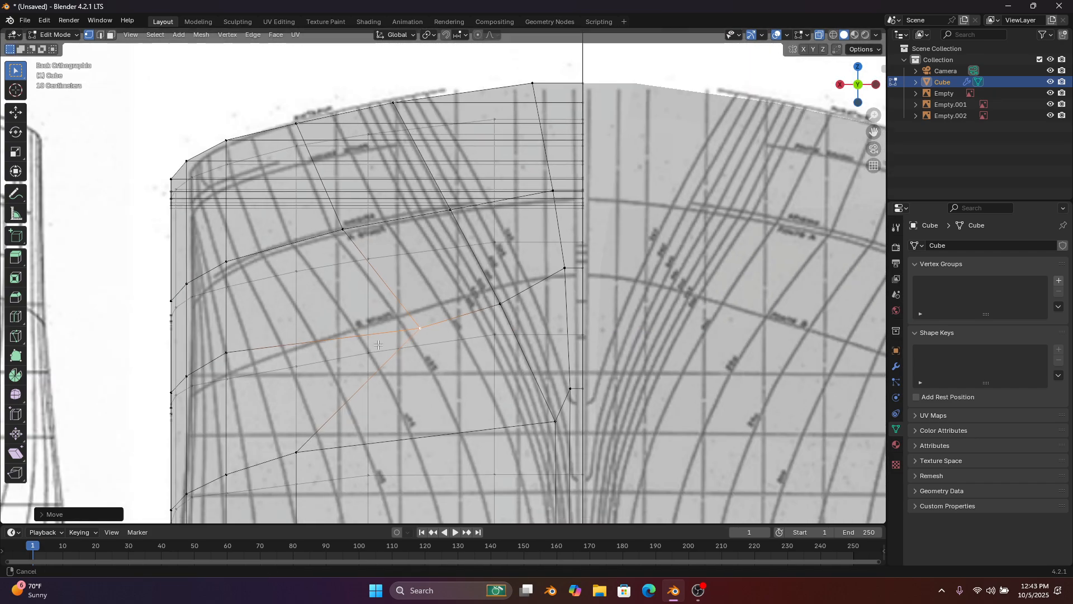
Move the third bow column's fourth- and fifth-row vertices inward along X onto the body plan's matching frame line
middle_click_drag(269, 440, 227, 319, "shift")
left_click(267, 330)
key("g")
key("x")
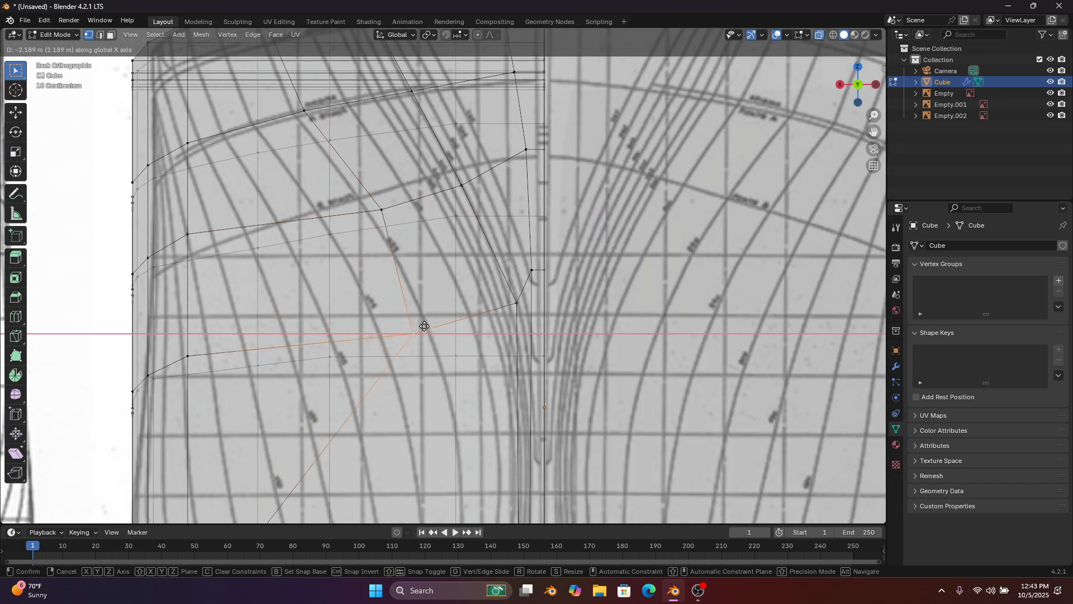
left_click(458, 322)
middle_click_drag(331, 479, 309, 357, "shift")
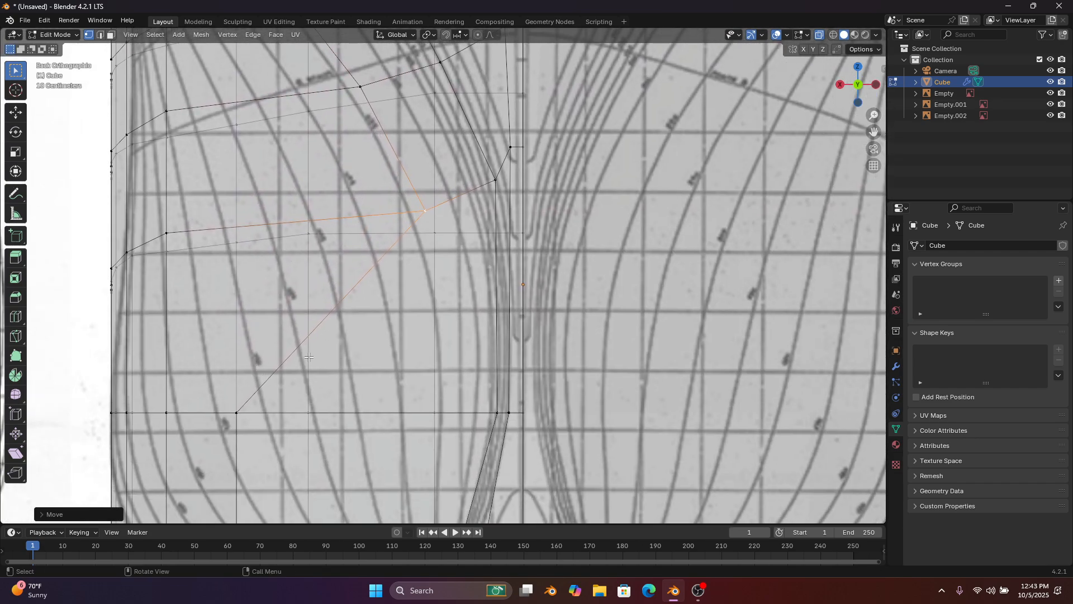
left_click(240, 411)
key("g")
key("x")
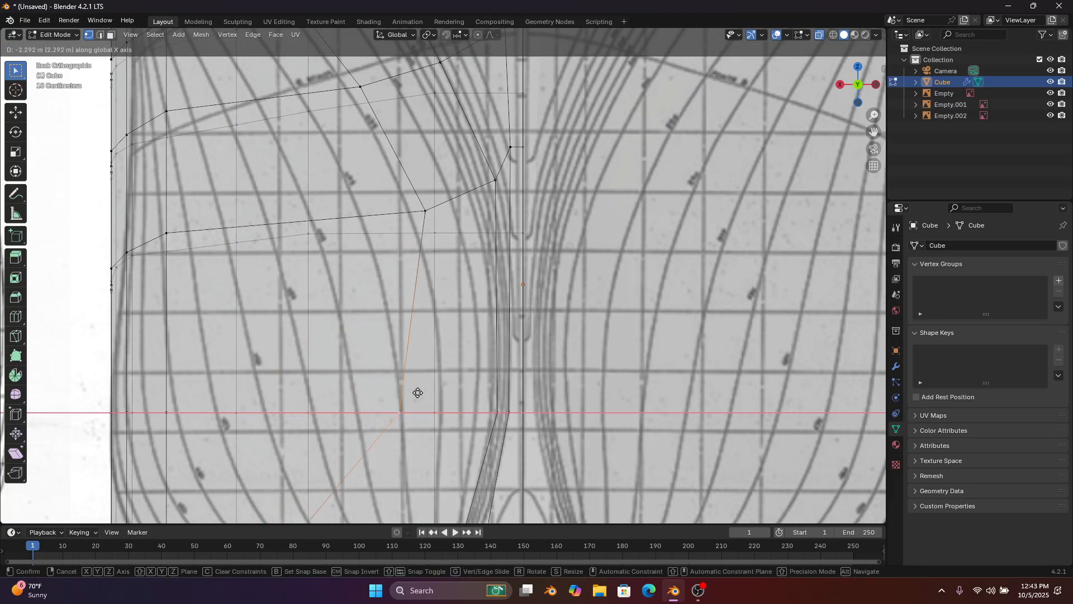
left_click(470, 388)
Move the third bow column's bottom vertex inward along X until it sits beside the second column's bottom vertex
middle_click_drag(305, 513, 283, 374, "shift")
scroll(178, 481, "down", 1)
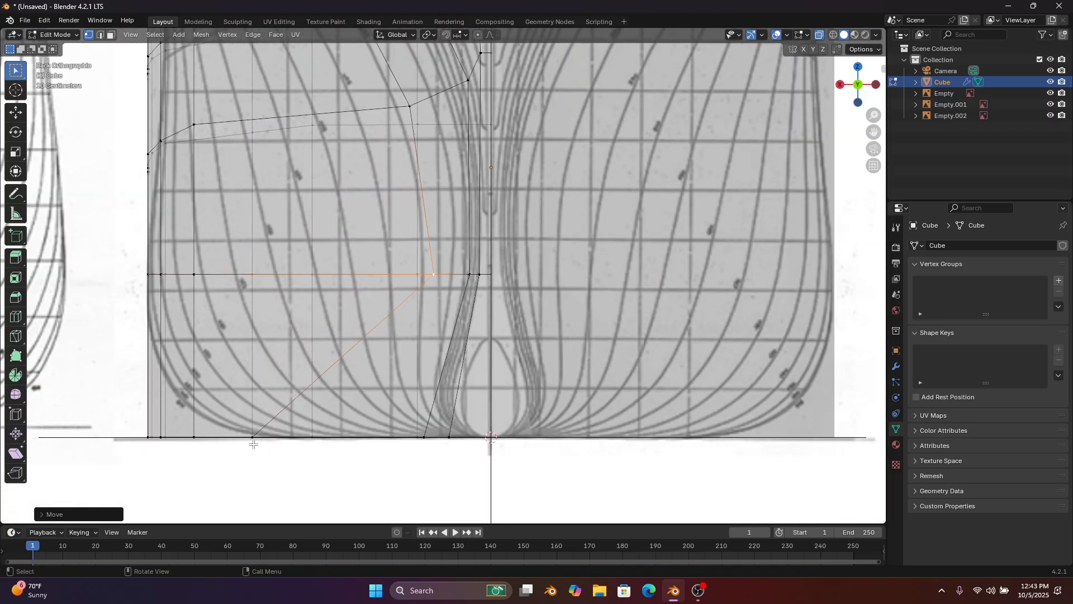
left_click(266, 433)
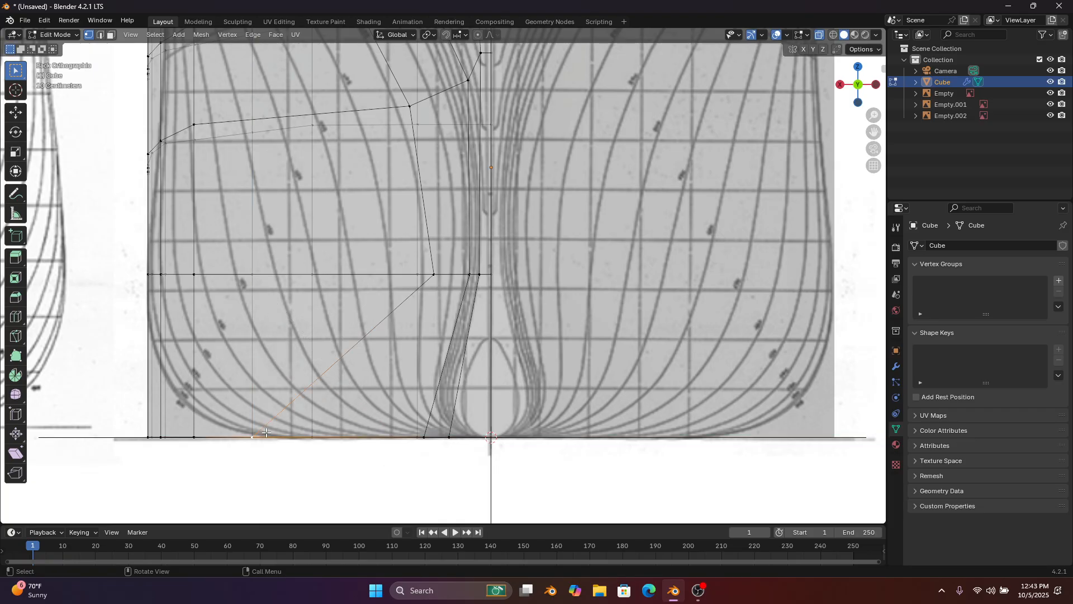
scroll(258, 433, "up", 1)
right_click(220, 465)
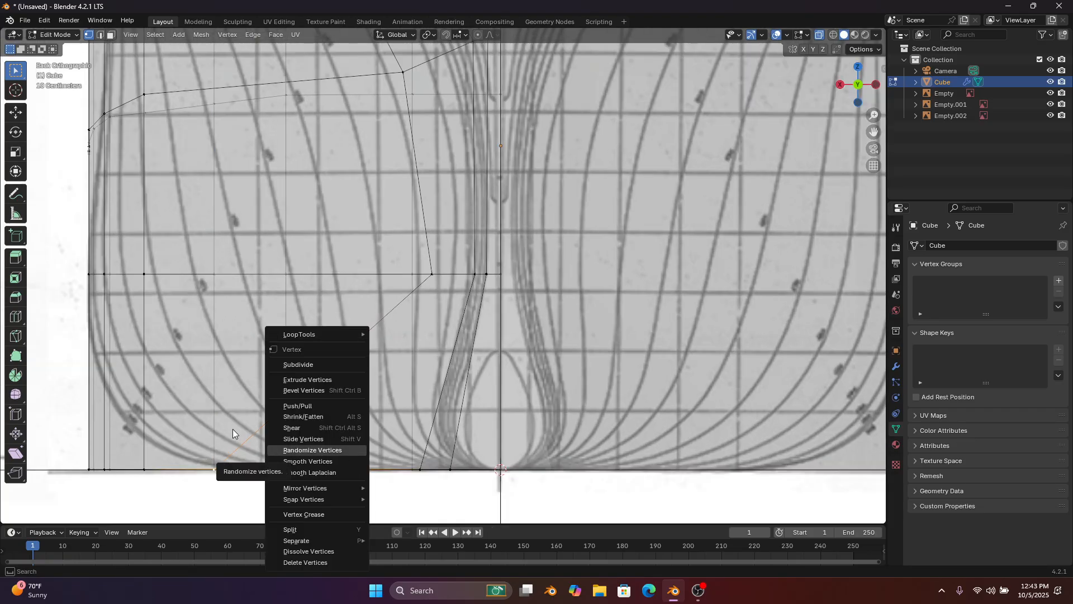
key("Escape")
key("g")
key("x")
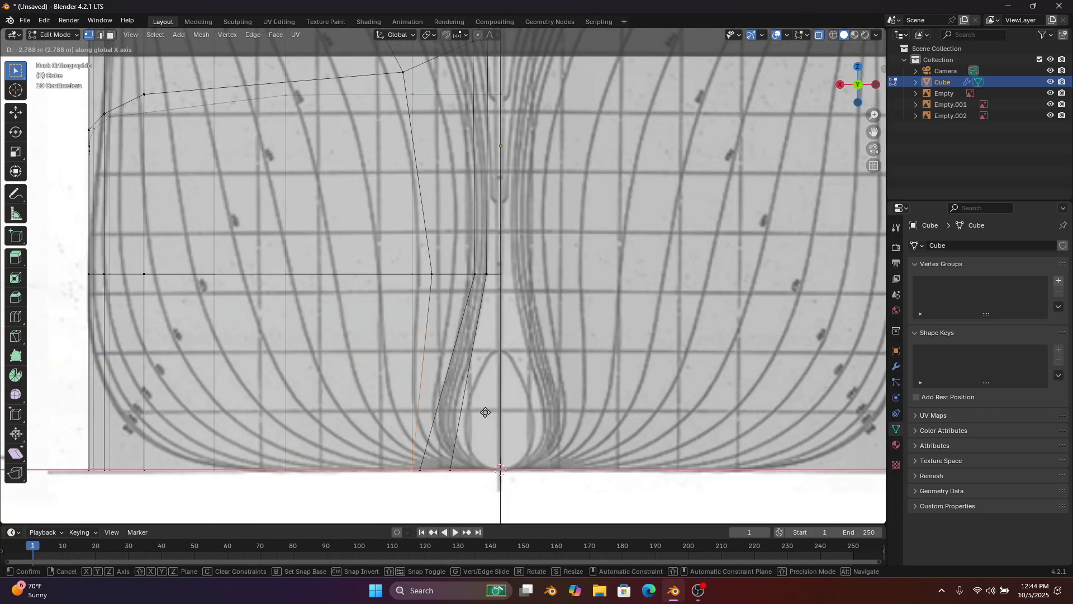
left_click(504, 412)
scroll(525, 392, "down", 4)
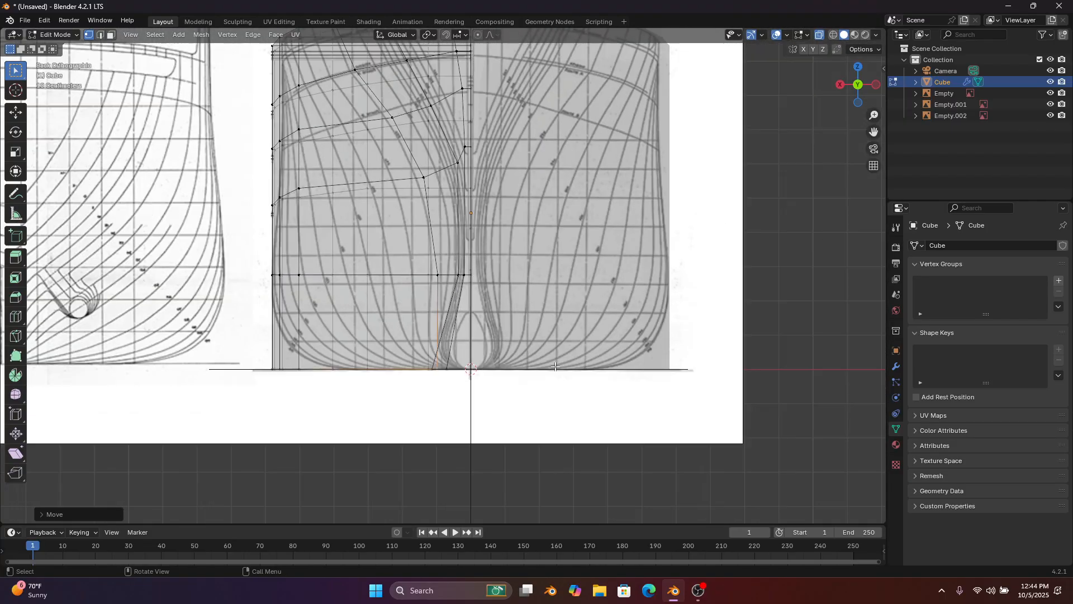
Shift the third bow column's bottom vertex about 0.3 m further inward along X towards the keel
middle_click_drag(555, 367, 657, 431)
middle_click_drag(667, 452, 594, 290)
left_click(856, 85)
scroll(465, 282, "up", 2)
key("g")
key("x")
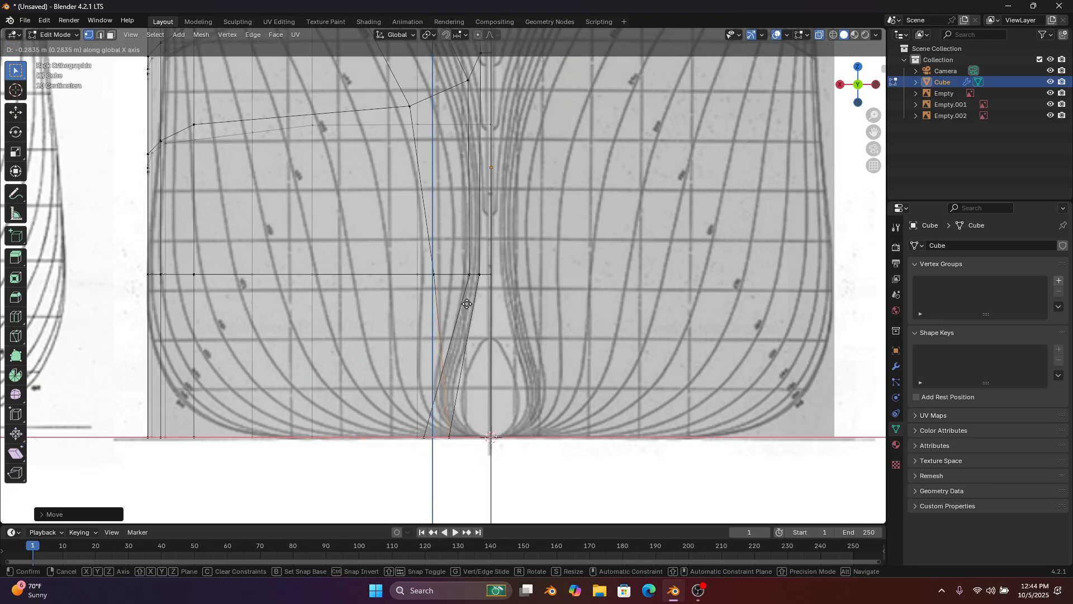
left_click(471, 304)
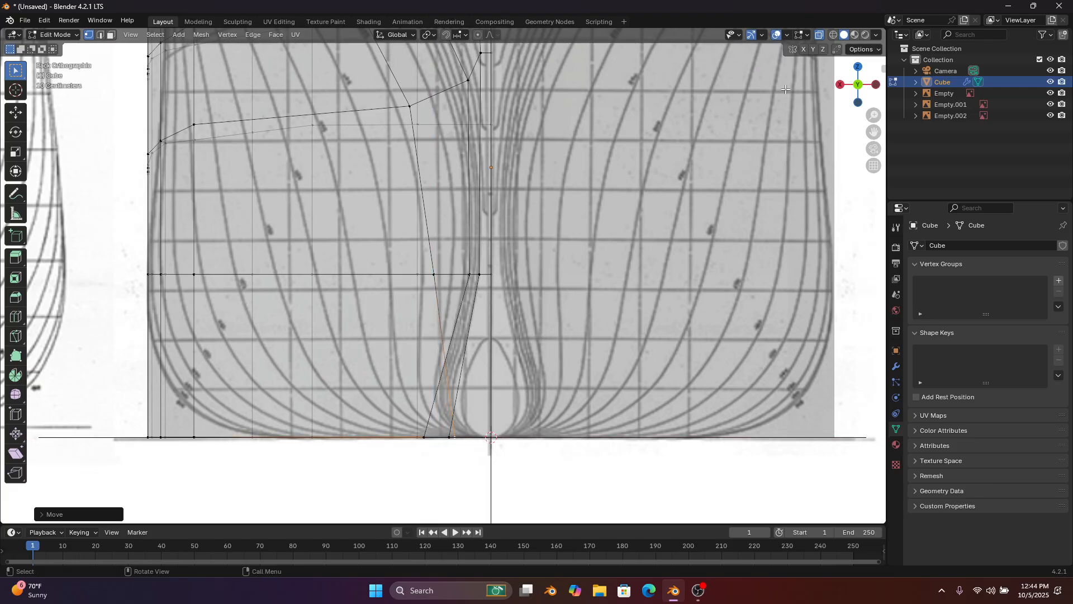
Check the reshaped bow from above and at an angle, and show the mesh opaque in the back view
left_click(857, 67)
scroll(734, 191, "down", 2)
middle_click_drag(652, 335, 788, 67)
scroll(487, 257, "down", 4)
left_click(856, 91)
scroll(507, 467, "up", 6)
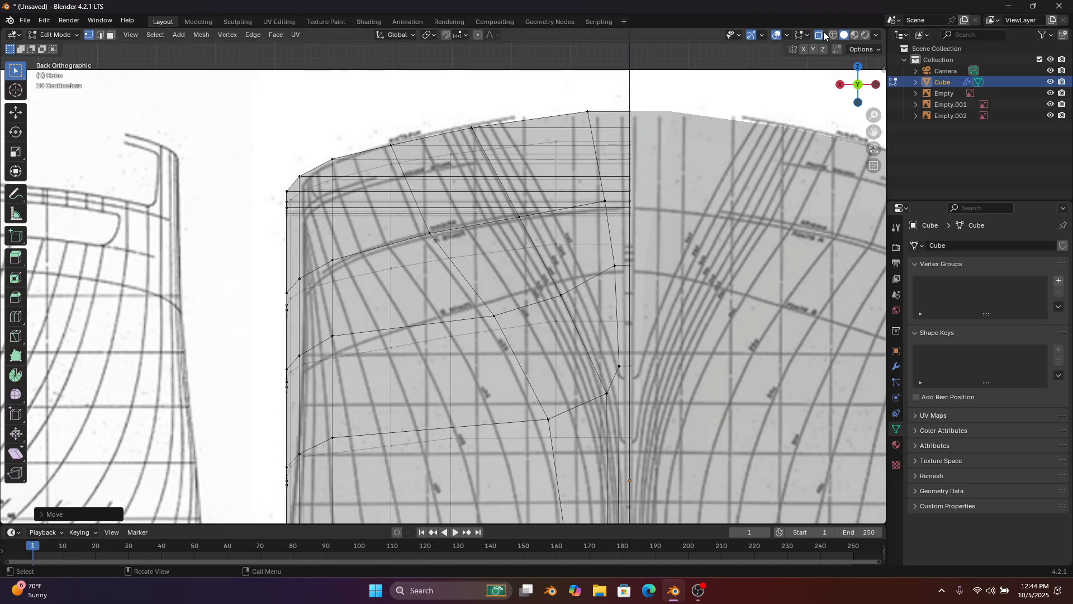
left_click(821, 34)
scroll(549, 227, "down", 6)
middle_click_drag(549, 226, 510, 198, "shift")
scroll(511, 197, "up", 5)
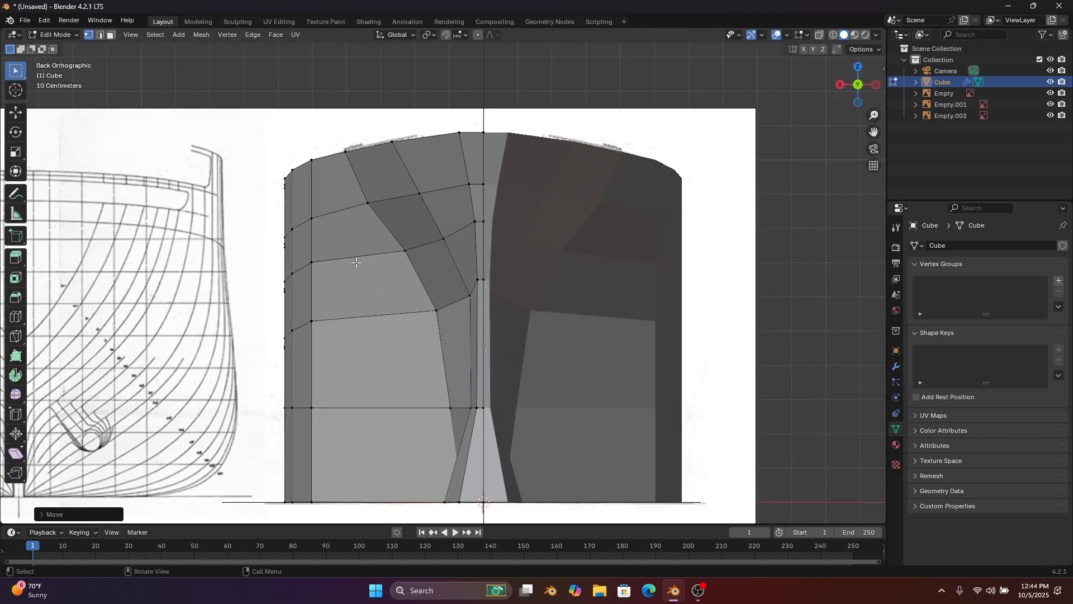
scroll(391, 251, "down", 2)
scroll(377, 265, "up", 2)
scroll(333, 297, "up", 2)
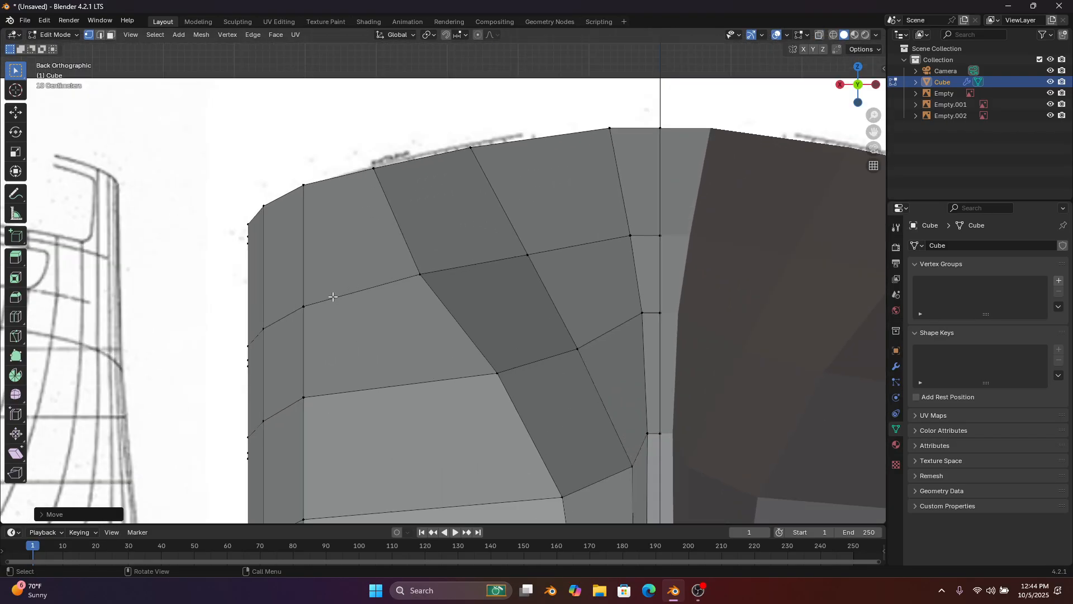
Move the fourth bow column's second-row vertex about 0.76 m inward along X and its third-row vertex further inward, beside the third column
left_click(312, 303)
key("g")
key("x")
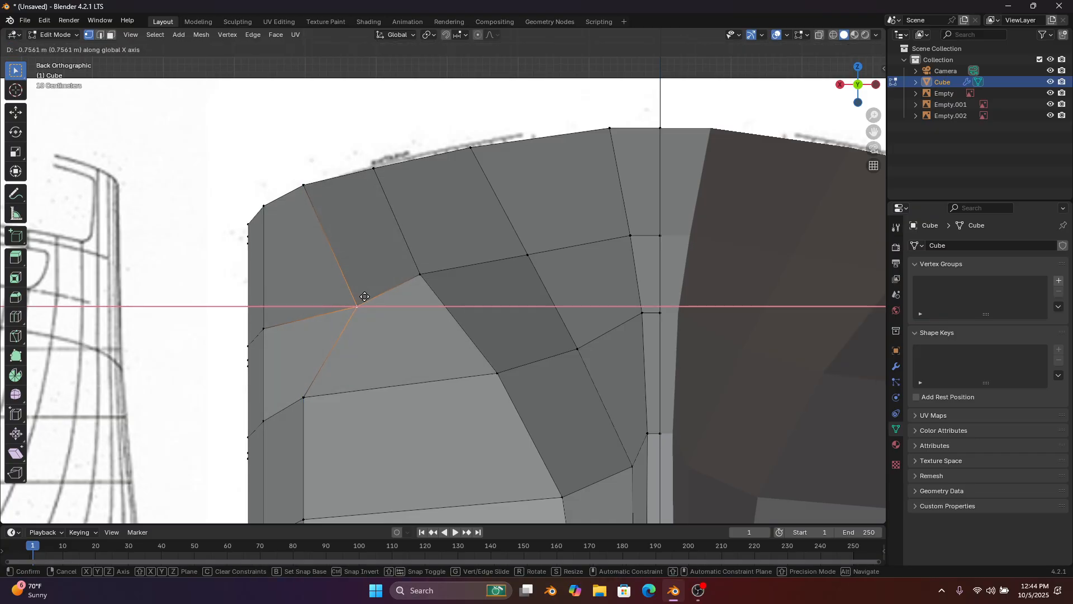
left_click(365, 297)
middle_click_drag(358, 305, 316, 209, "shift")
left_click(258, 303)
key("g")
key("x")
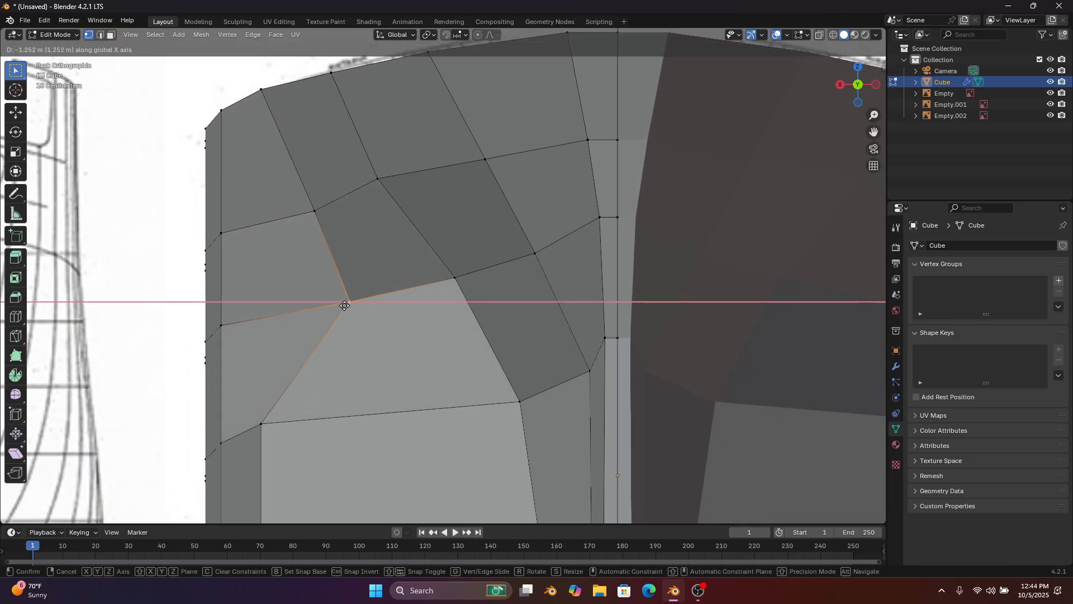
left_click(380, 303)
middle_click_drag(379, 303, 320, 202, "shift")
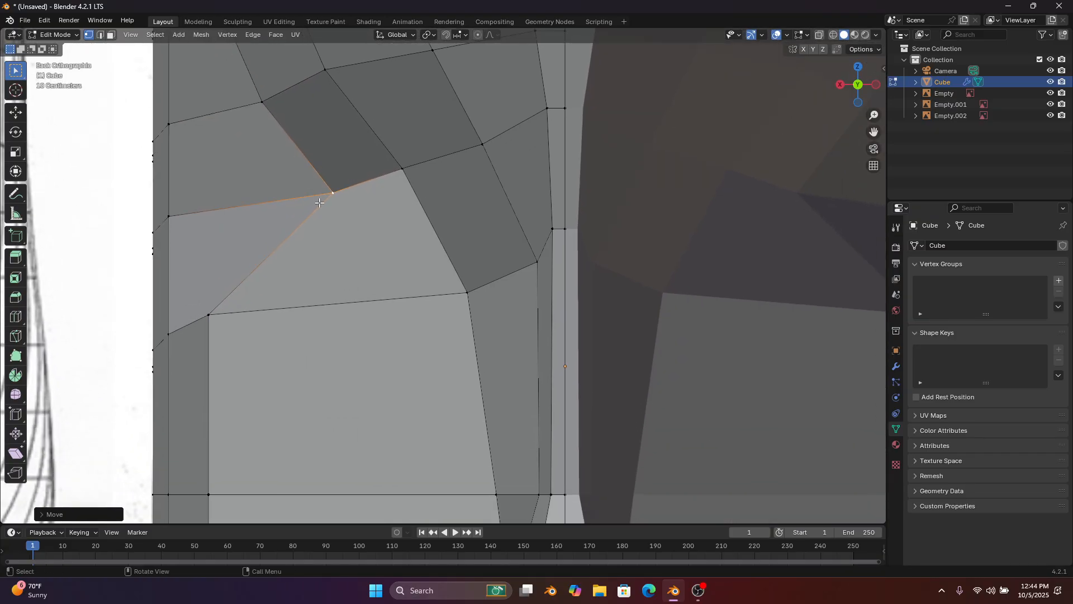
Move the fourth bow column's fourth-row vertex about 2.6 m and its fifth-row vertex about 3.4 m inward along X
left_click(228, 309)
key("g")
key("x")
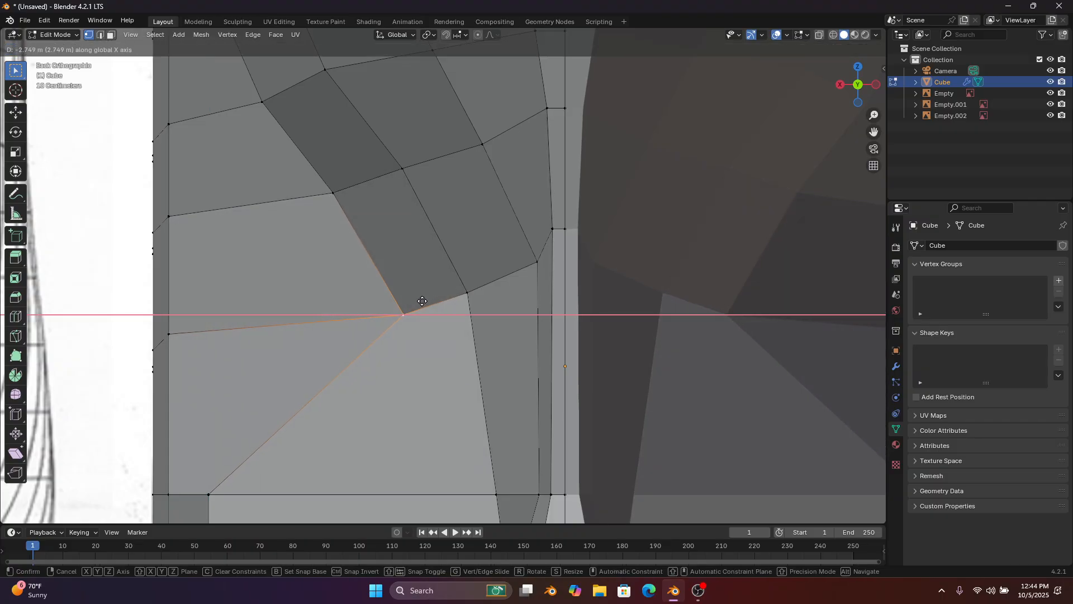
left_click(413, 301)
scroll(288, 272, "down", 5, "shift")
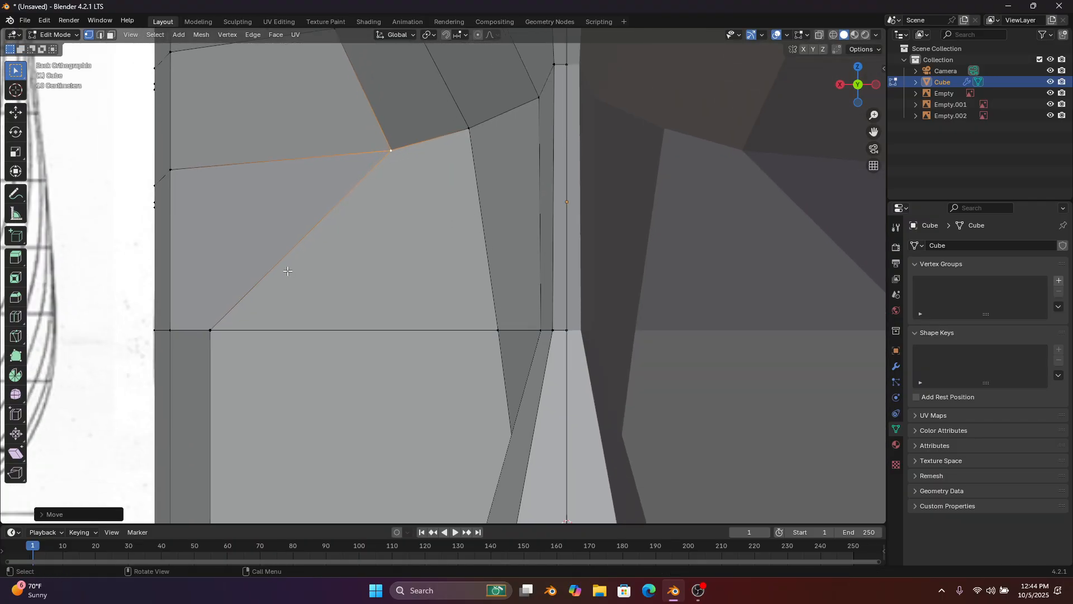
left_click(222, 326)
key("g")
key("x")
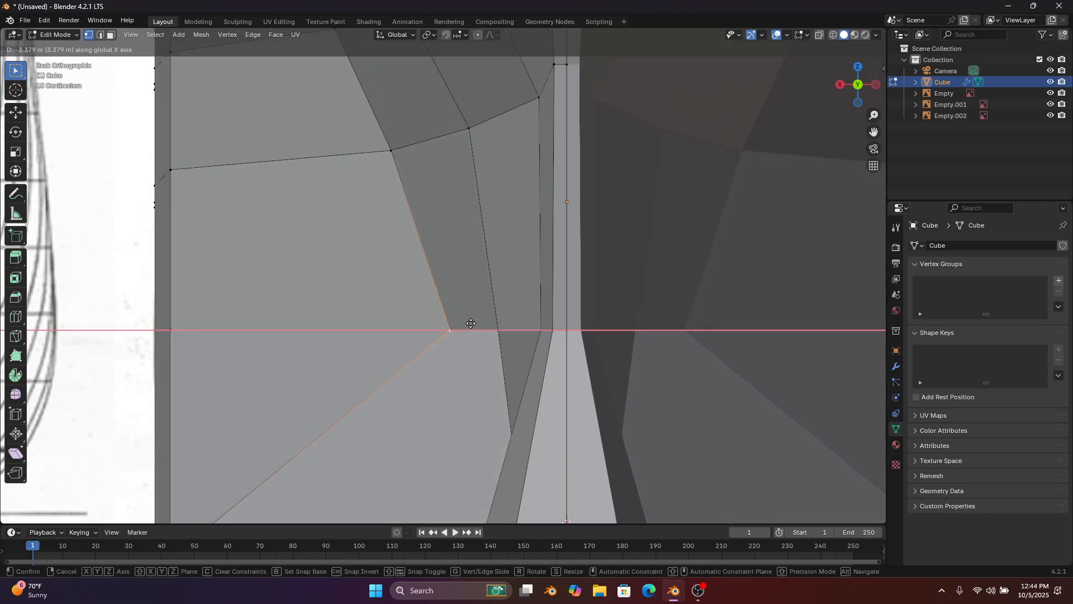
left_click(471, 324)
With the mesh see-through, move the fourth bow column's bottom vertex inward along X, just outboard of the third column's bottom vertex
left_click(820, 35)
scroll(481, 237, "down", 2)
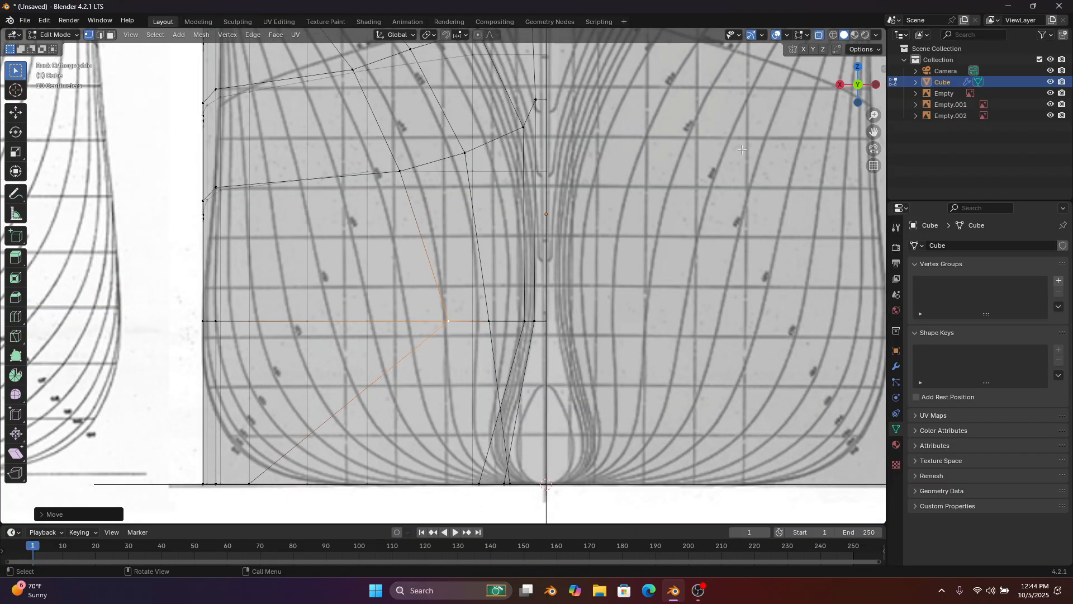
left_click(228, 404)
key("g")
key("x")
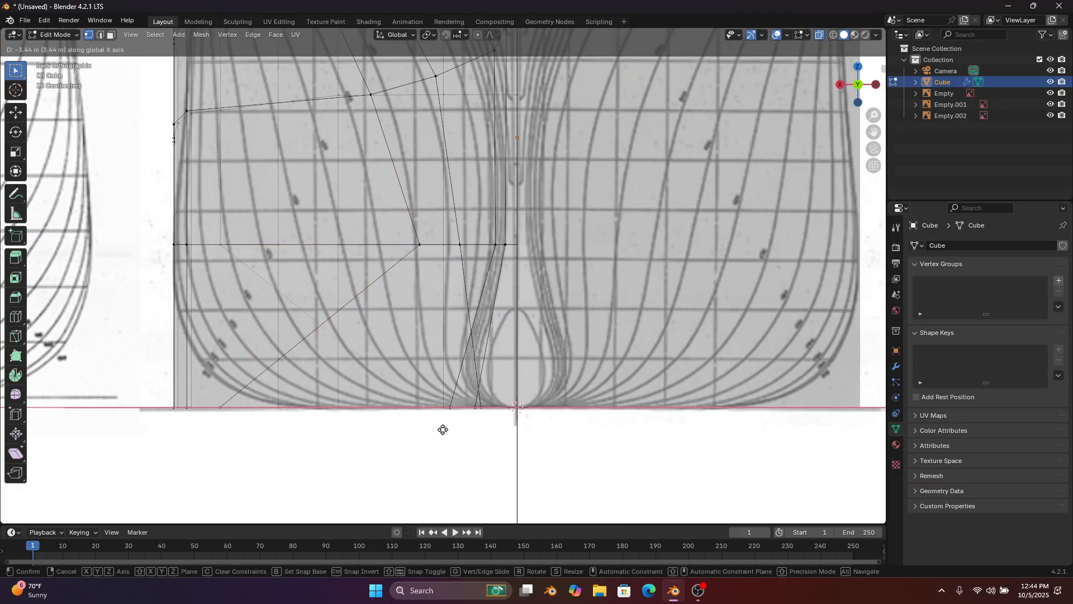
right_click(286, 433)
key("g")
key("x")
left_click(460, 407)
middle_click_drag(465, 102, 478, 221, "shift")
scroll(478, 221, "down", 2)
middle_click_drag(589, 81, 614, 165, "shift")
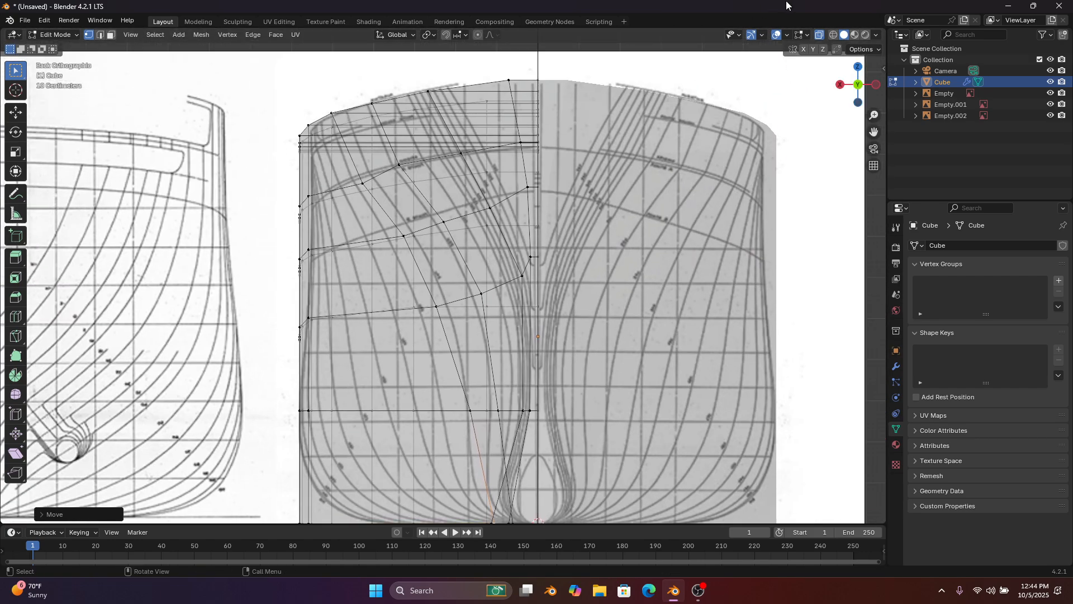
With the mesh opaque again, move the fifth bow column's second-row vertex inward along X and its third-row vertex about 1.5 m inward
left_click(819, 36)
scroll(377, 237, "down", 2)
scroll(377, 238, "up", 2)
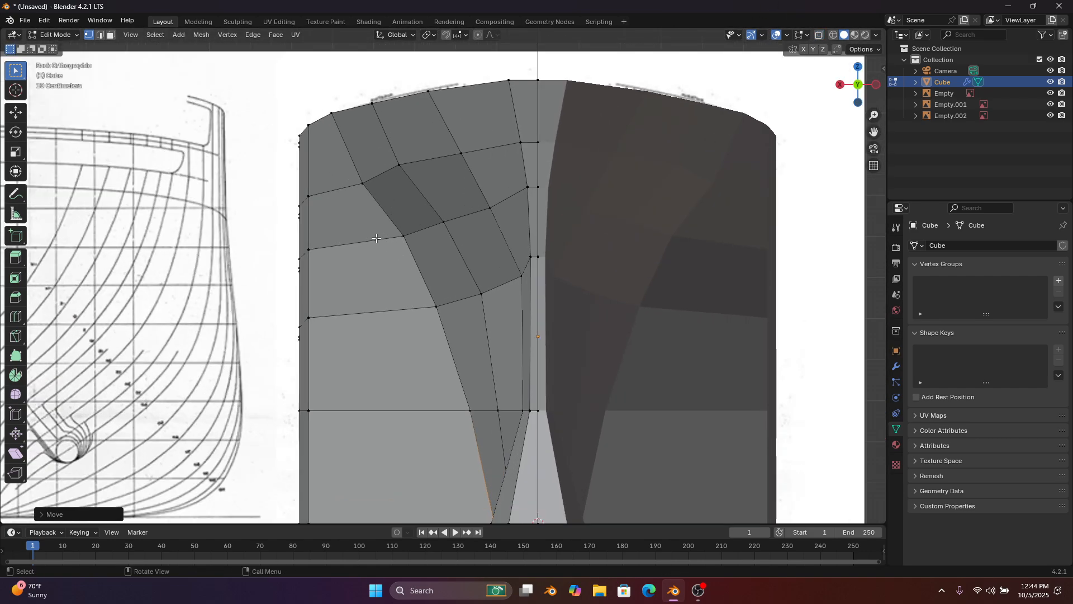
middle_click_drag(321, 198, 362, 227, "shift")
left_click(354, 226)
scroll(358, 227, "up", 1)
key("g")
key("x")
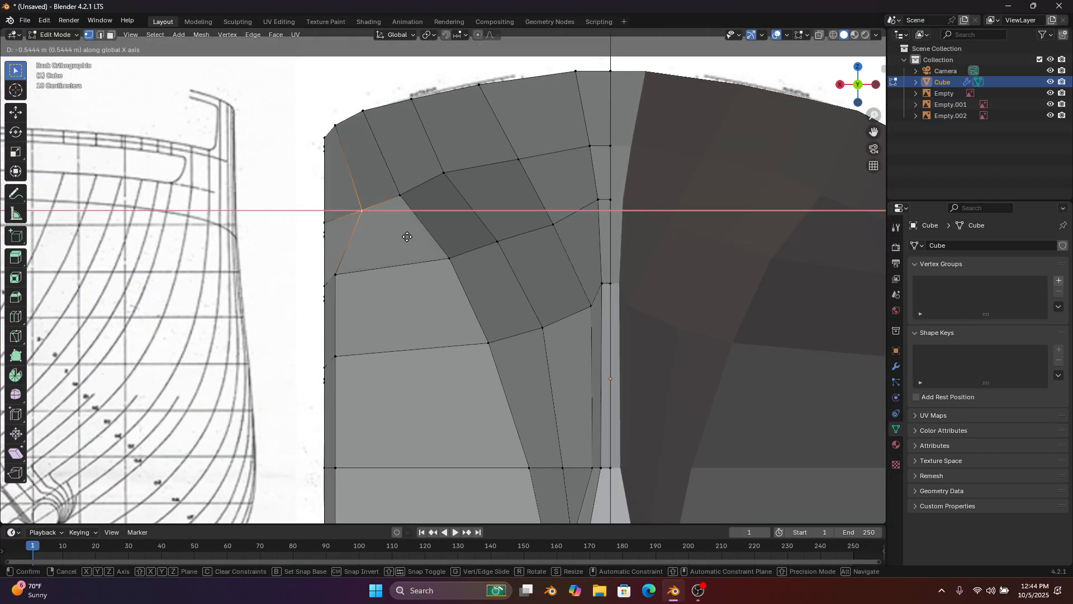
left_click(412, 237)
left_click(340, 280)
key("g")
key("x")
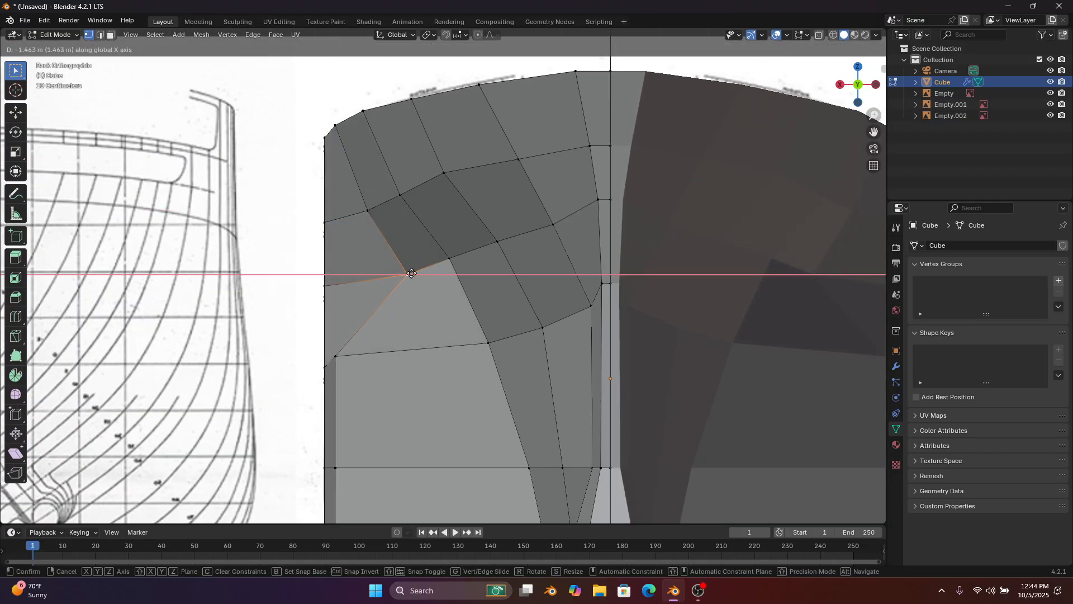
left_click(412, 271)
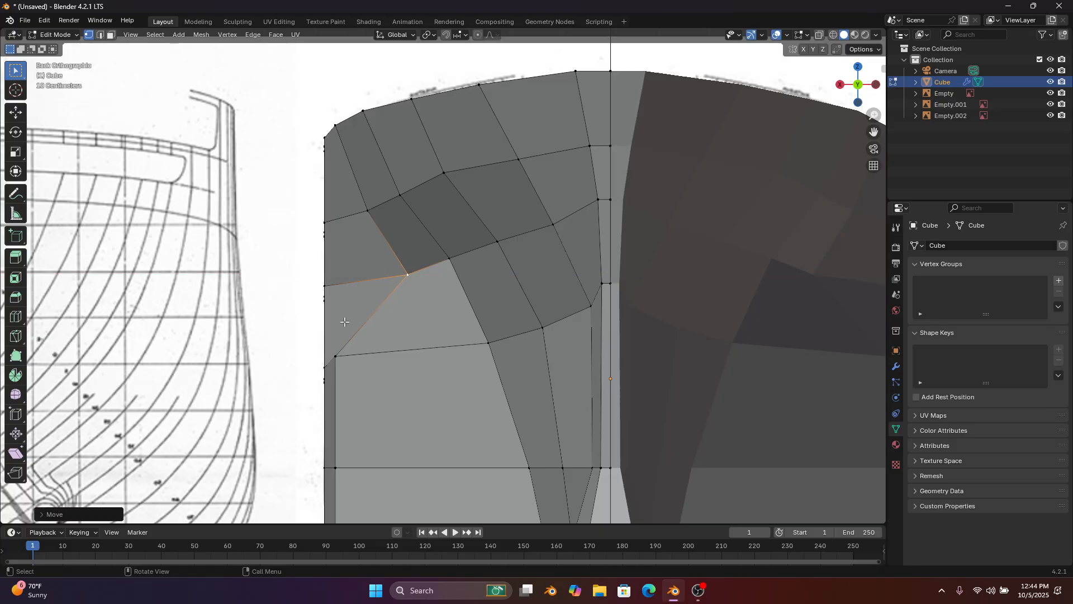
Move the fifth bow column's fourth-row vertex about 2.1 m and its fifth-row vertex about 2.5 m inward along X
left_click(356, 346)
key("g")
key("x")
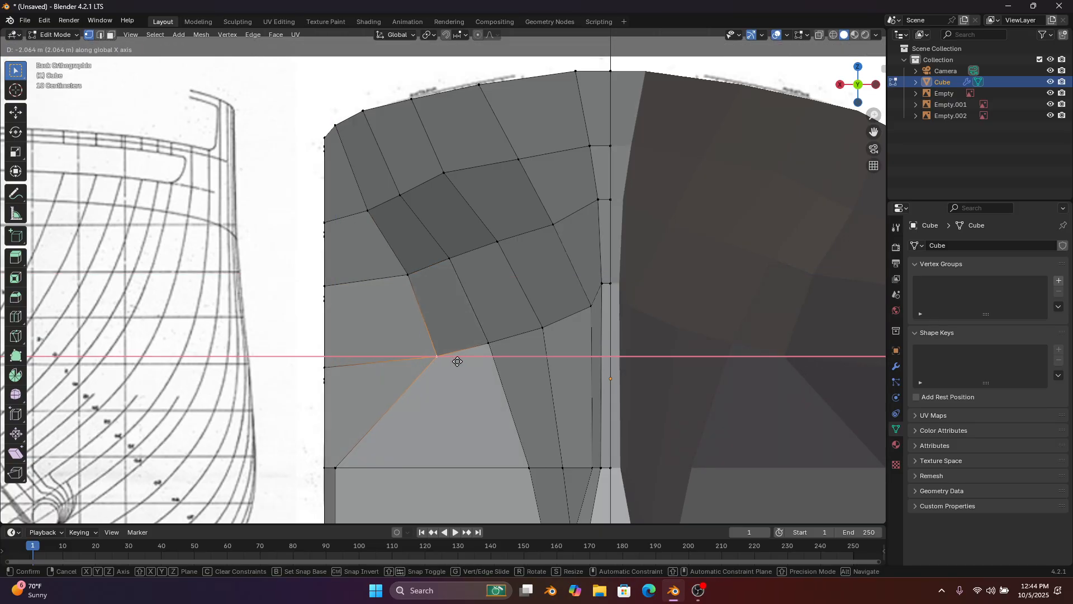
left_click(458, 362)
middle_click_drag(457, 362, 423, 196, "shift")
left_click(307, 292)
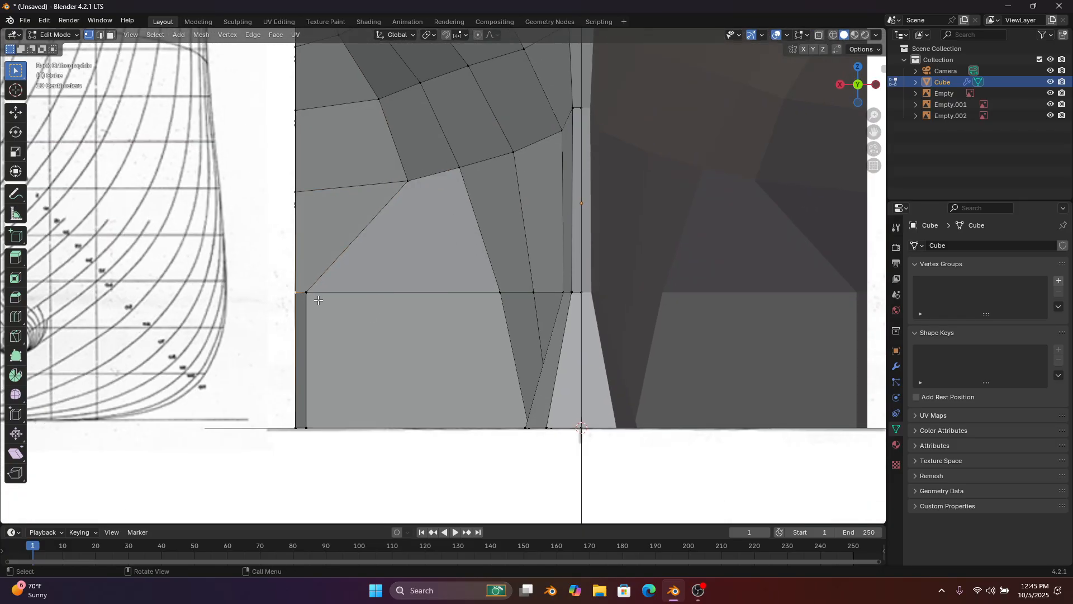
key("g")
key("x")
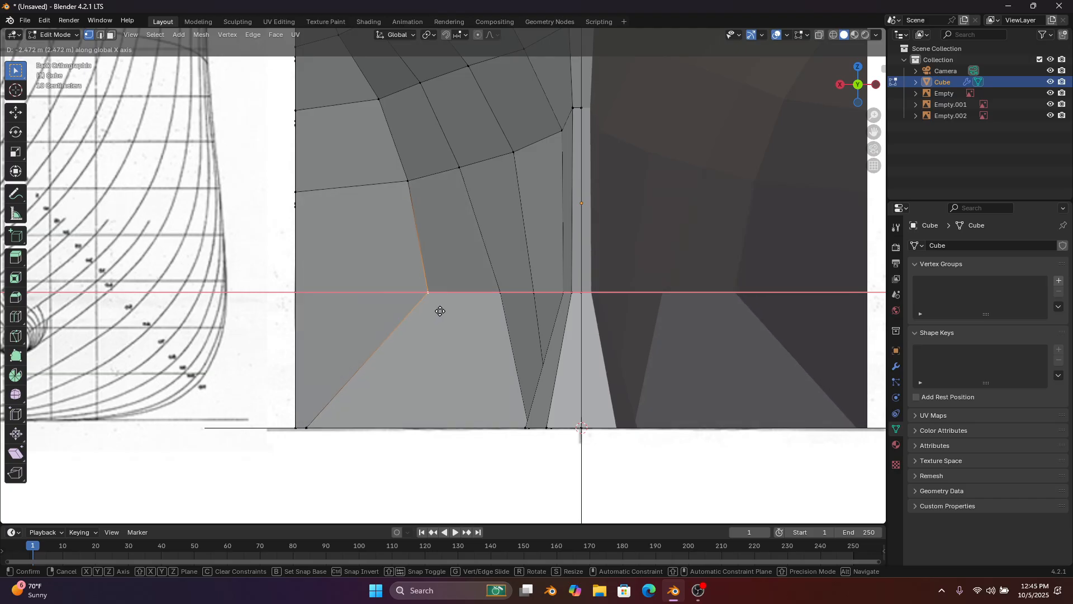
left_click(440, 312)
Move the fifth bow column's bottom vertex about 3.5 m inward along X along the keel line
left_click(323, 423)
key("g")
key("x")
right_click(311, 421)
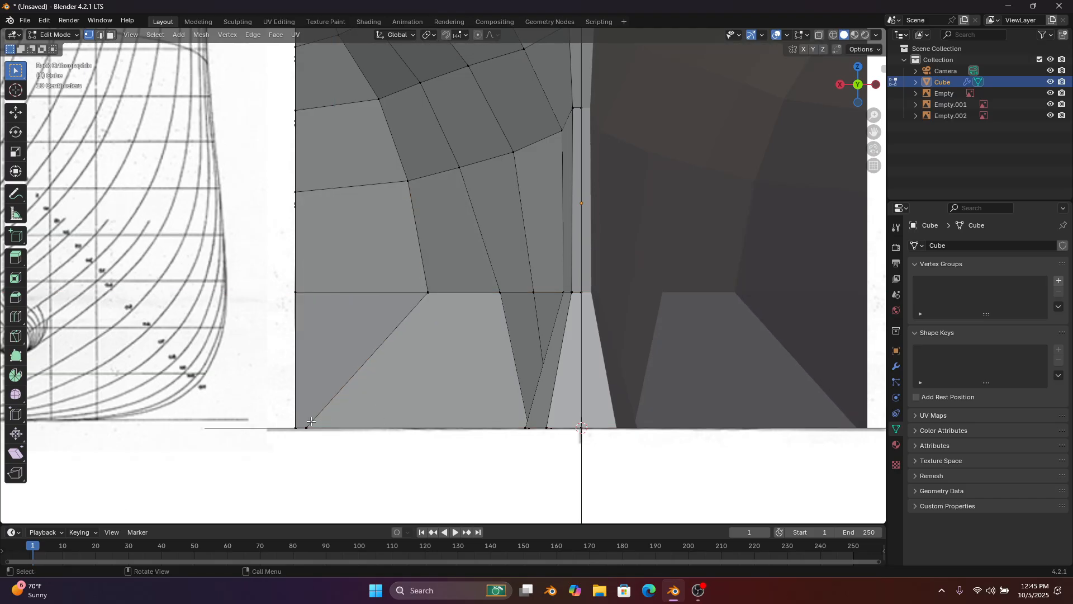
key("g")
key("x")
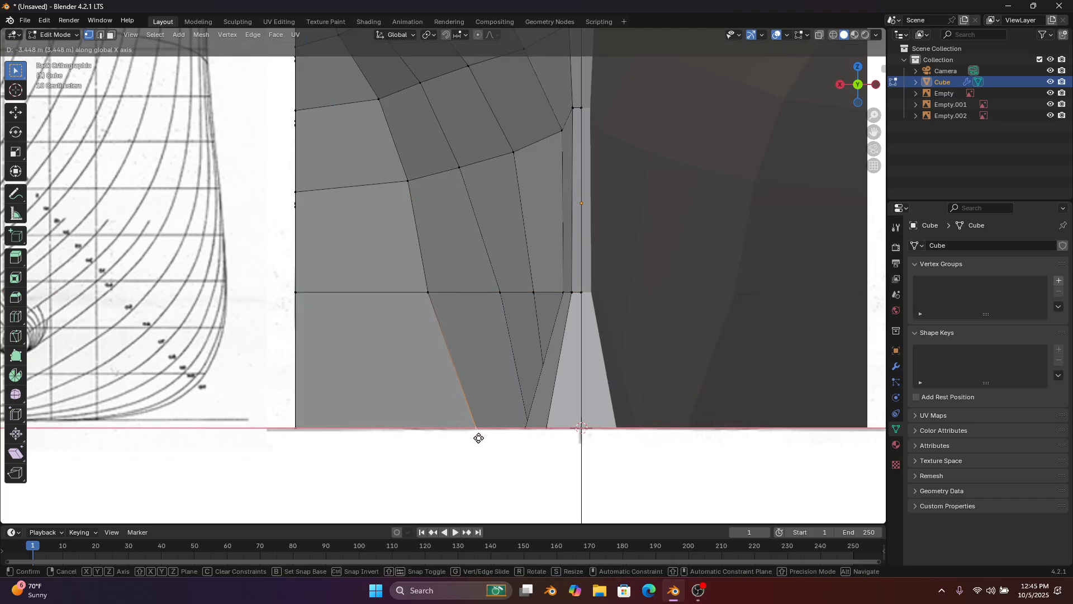
left_click(480, 438)
In the side view, raise the second bow column's second-row vertex slightly along Z, smoothing the row toward the stem
scroll(577, 371, "down", 5)
mouse_move(577, 371)
middle_mouse_down()
mouse_move(504, 387)
mouse_move(657, 377)
mouse_move(639, 388)
mouse_move(522, 382)
mouse_move(537, 335)
middle_mouse_up()
scroll(576, 233, "up", 8)
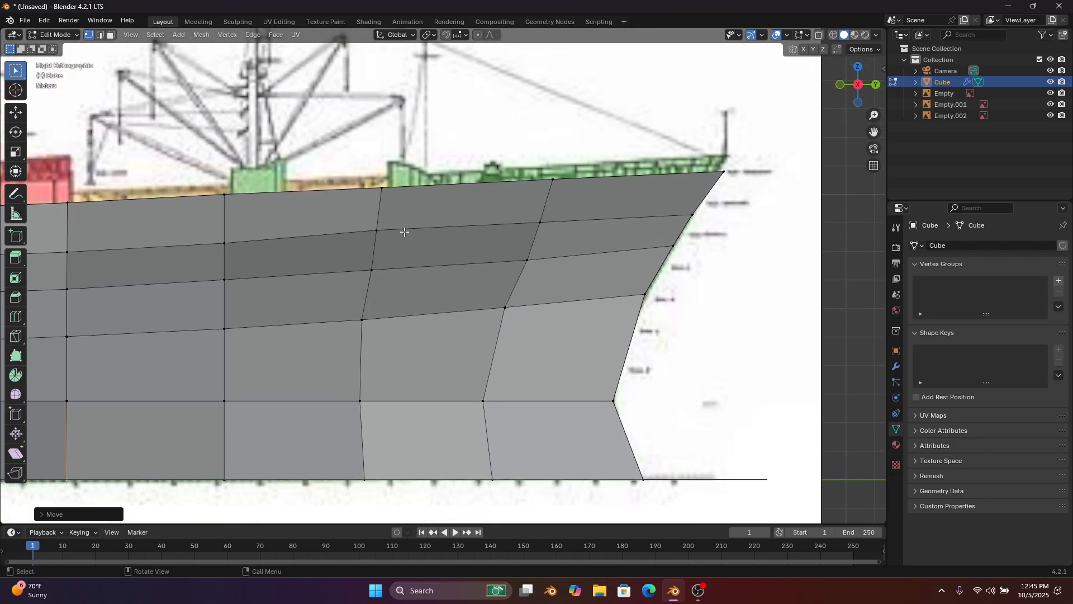
left_click(404, 232)
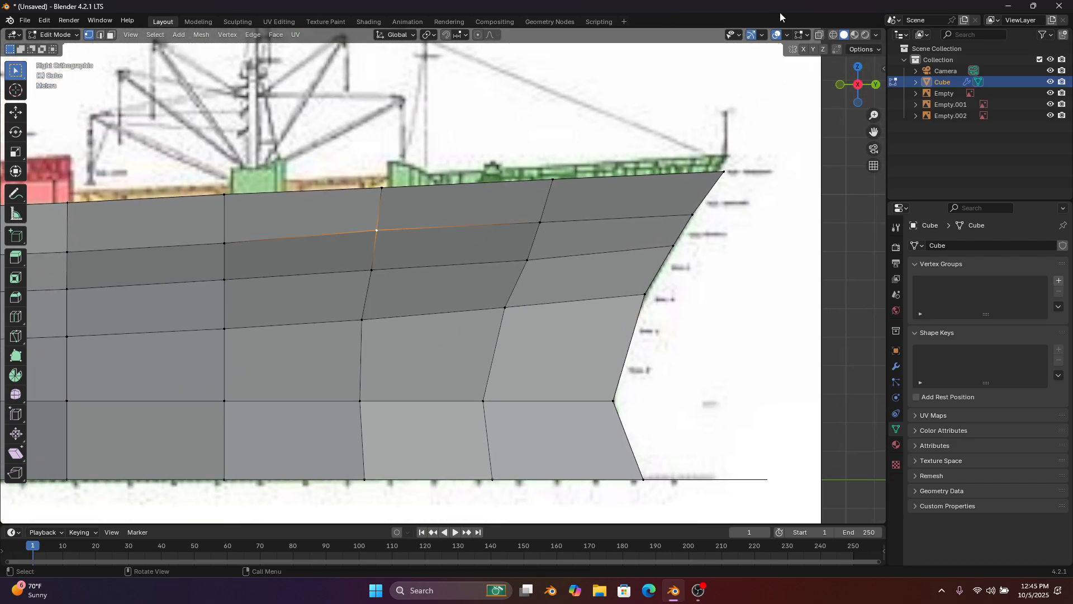
left_click(819, 36)
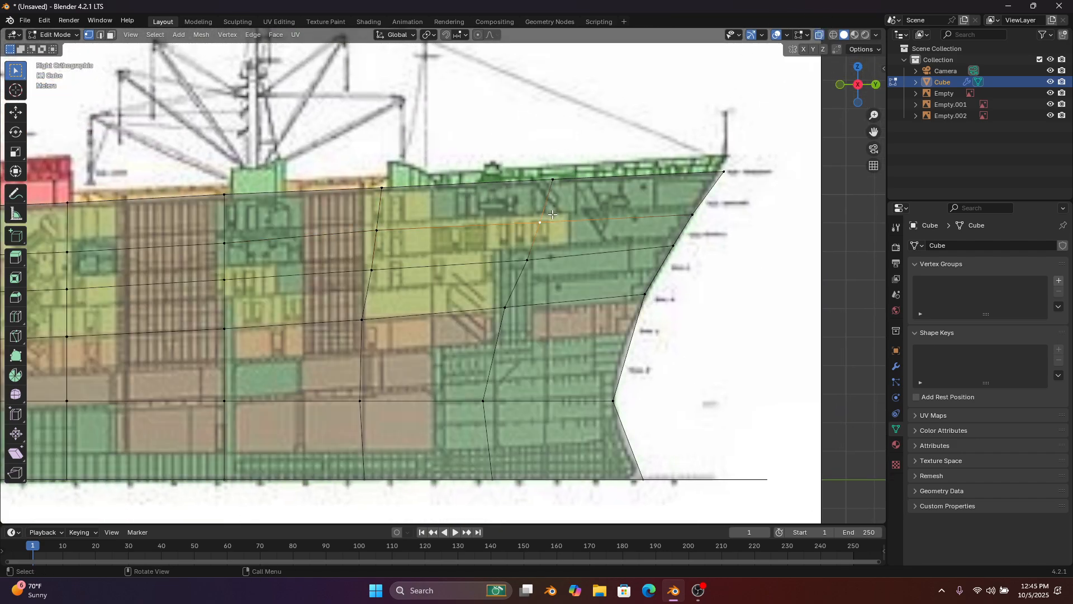
left_click(821, 34)
key("g")
key("z")
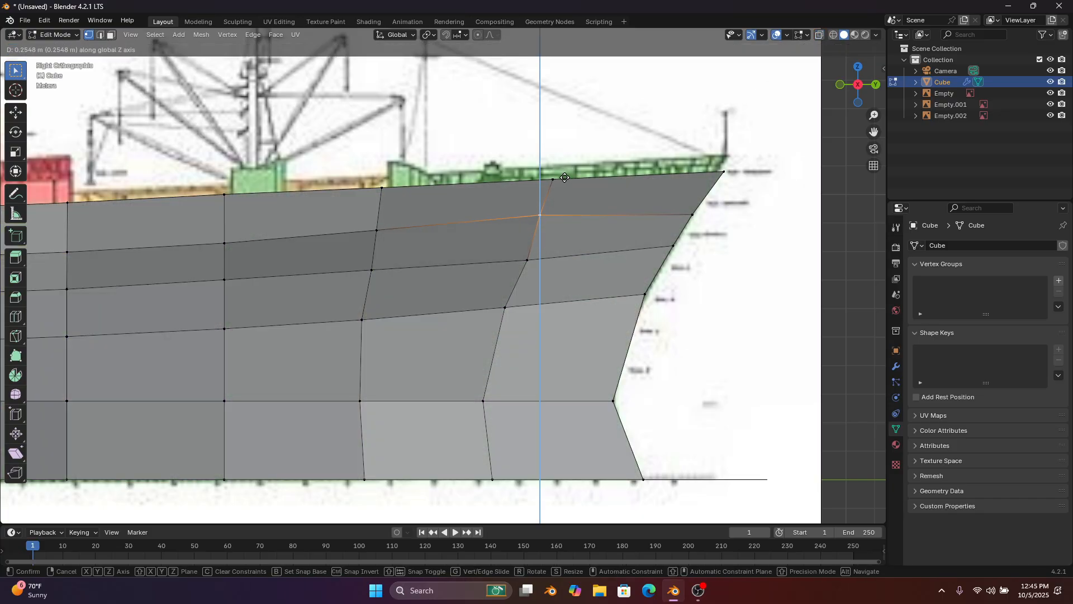
left_click(564, 178)
left_click(693, 215)
key("g")
key("z")
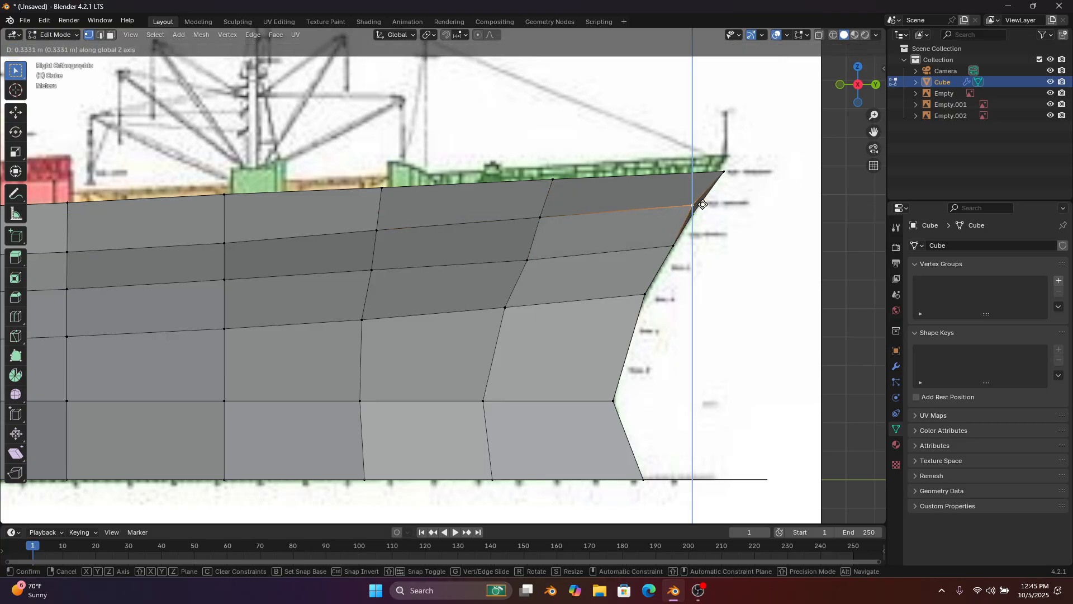
right_click(703, 205)
Make the mesh see-through, switch to Object Mode and move the side-plan reference image about 31 m down along Z, placing the exterior elevation over the hull
left_click(821, 35)
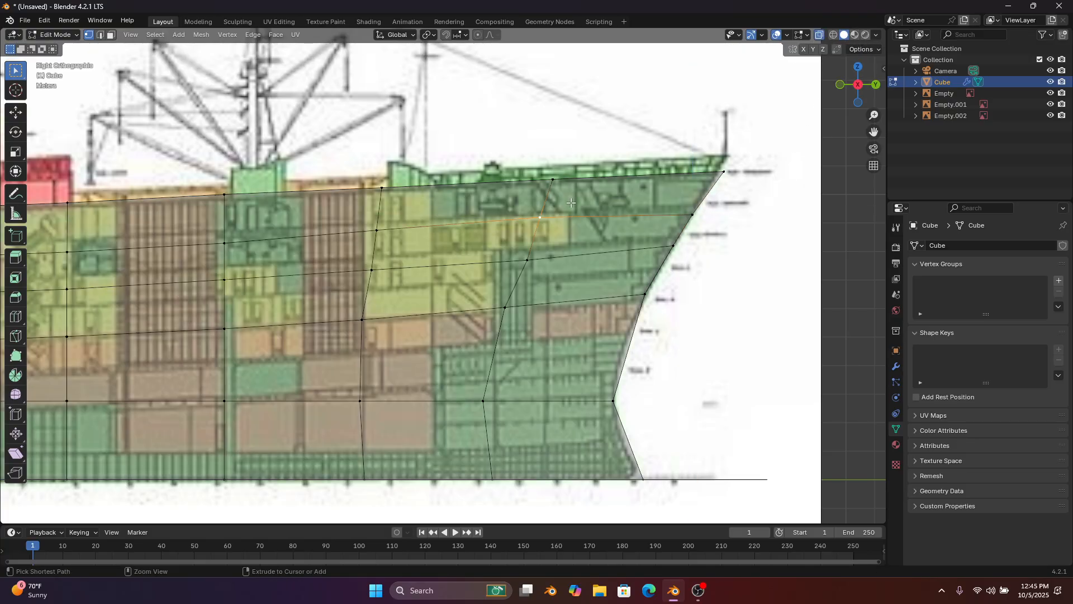
key("b")
left_click_drag(527, 235, 527, 232)
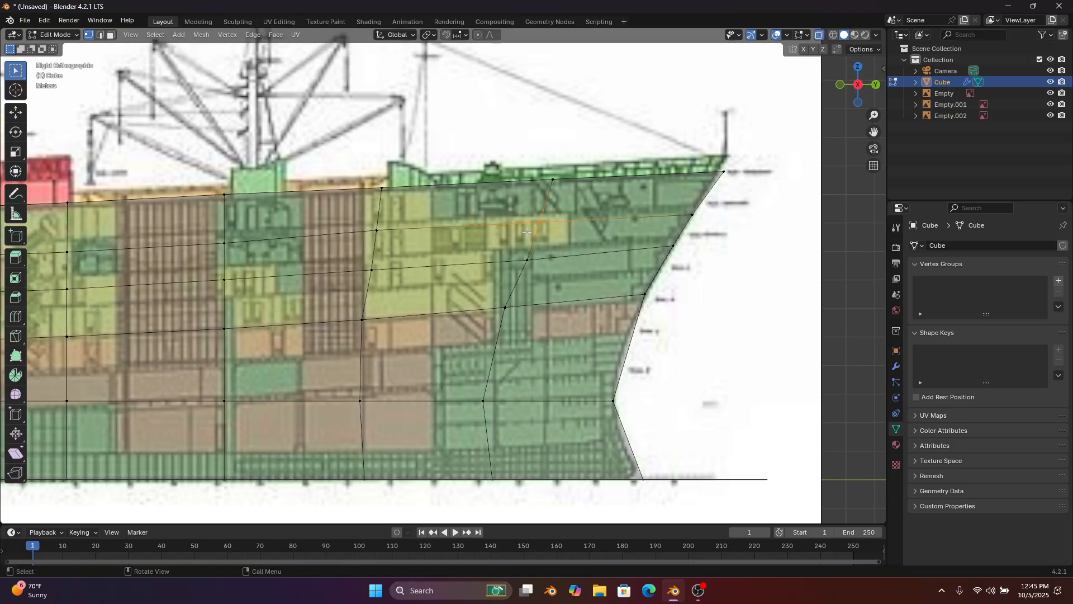
scroll(659, 211, "down", 8)
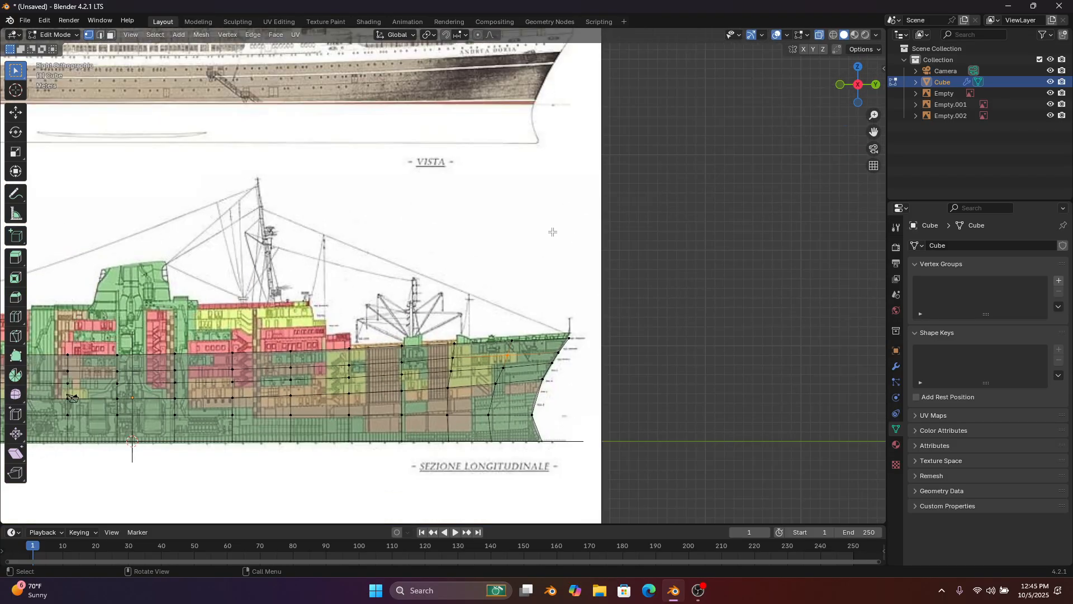
middle_click_drag(548, 217, 787, 219, "shift")
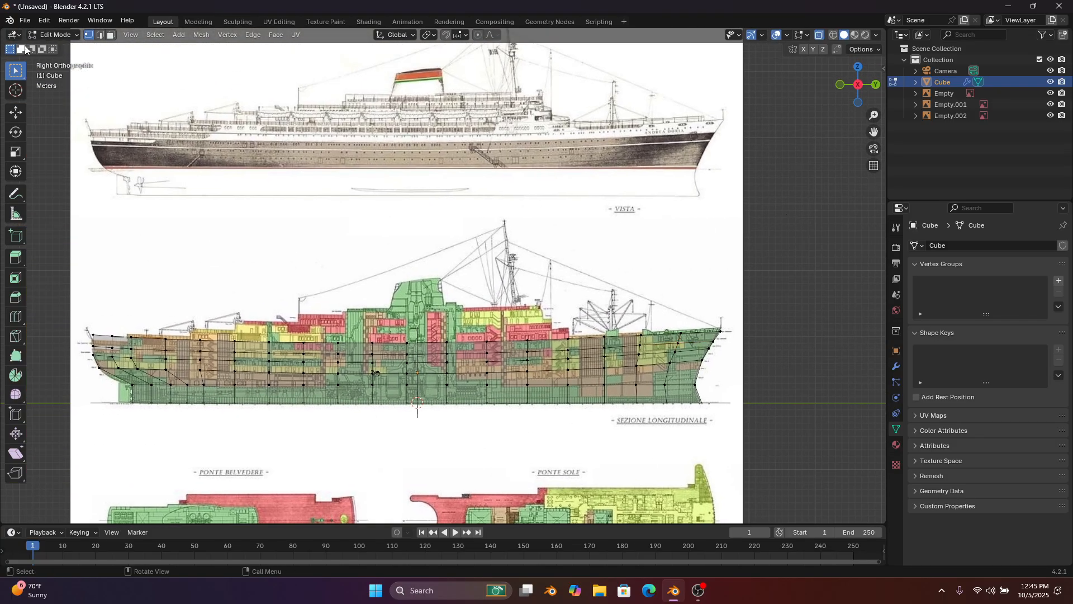
left_click(55, 35)
left_click(56, 43)
left_click(312, 145)
key("g")
key("z")
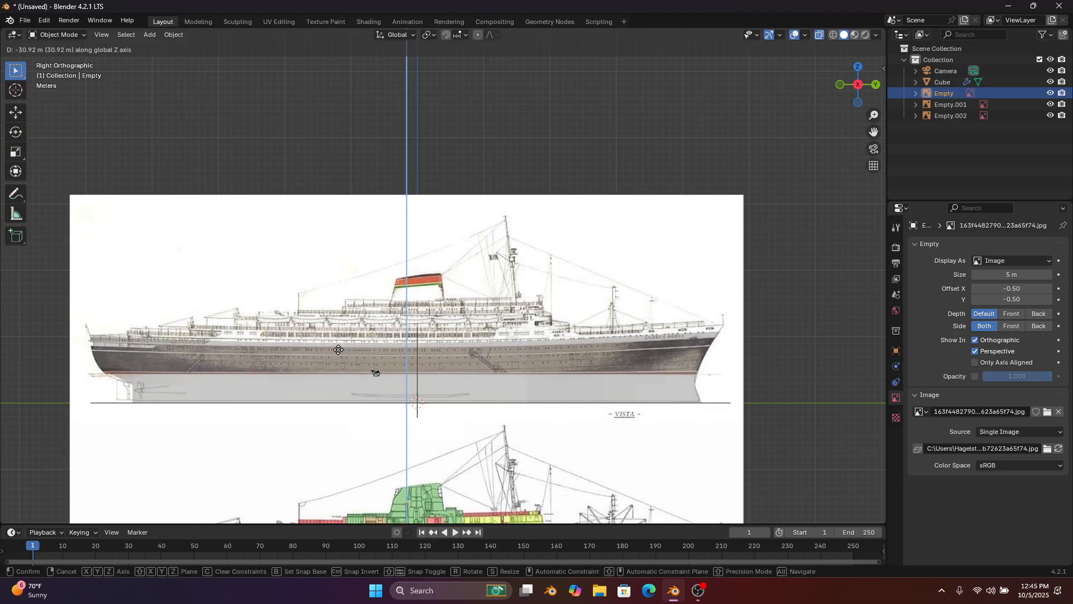
left_click(340, 350)
Nudge the side-plan reference image slightly down along Z until its keel line meets the hull's bottom edge
scroll(378, 298, "up", 6)
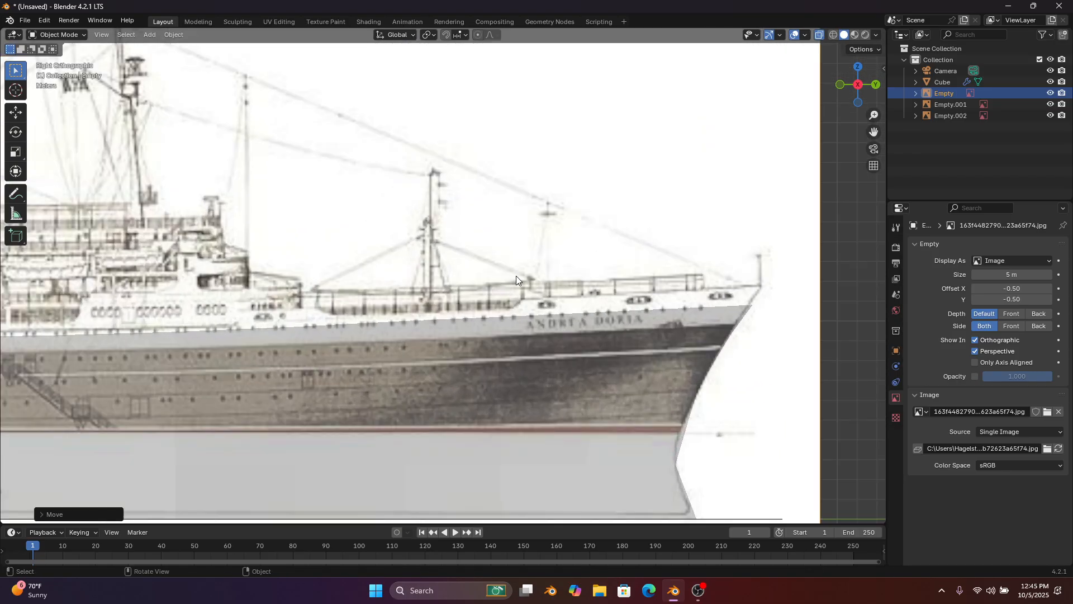
left_click(302, 175)
left_click(81, 37)
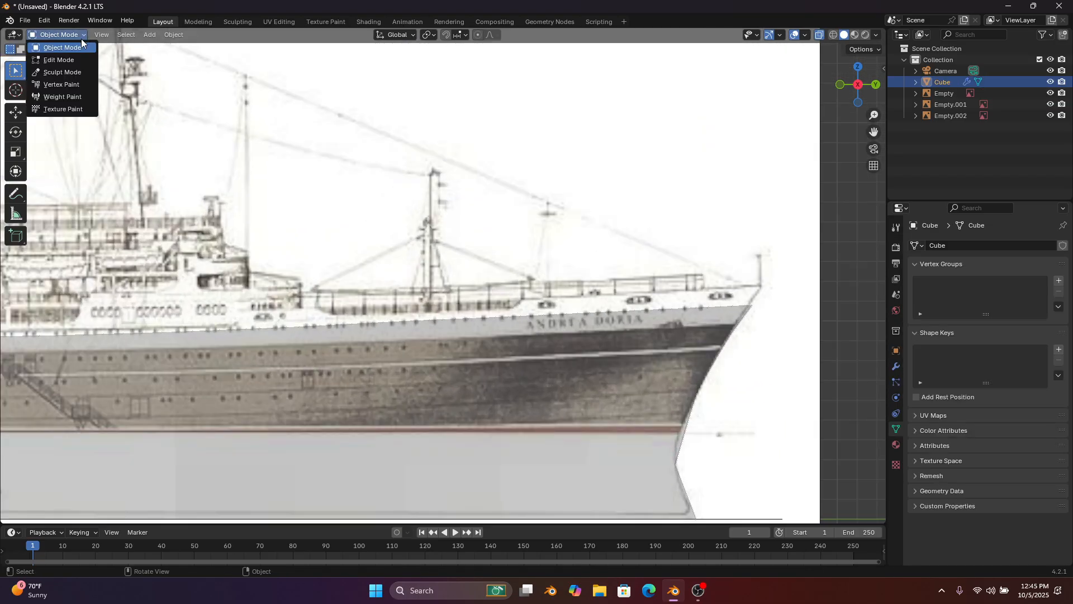
middle_click_drag(319, 195, 352, 72, "shift")
left_click(590, 145)
key("g")
key("z")
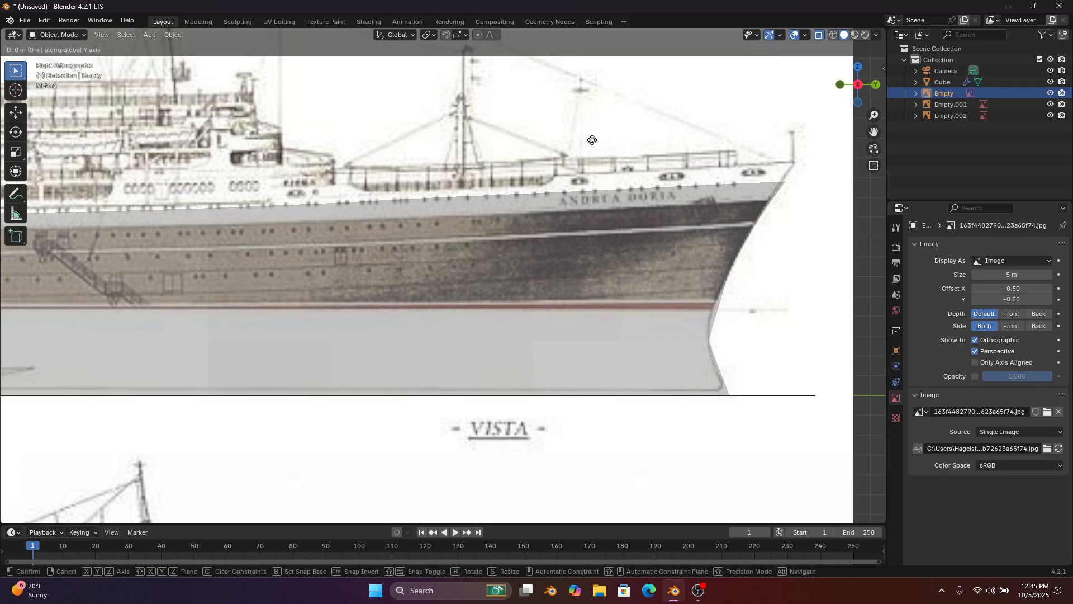
left_click(570, 147)
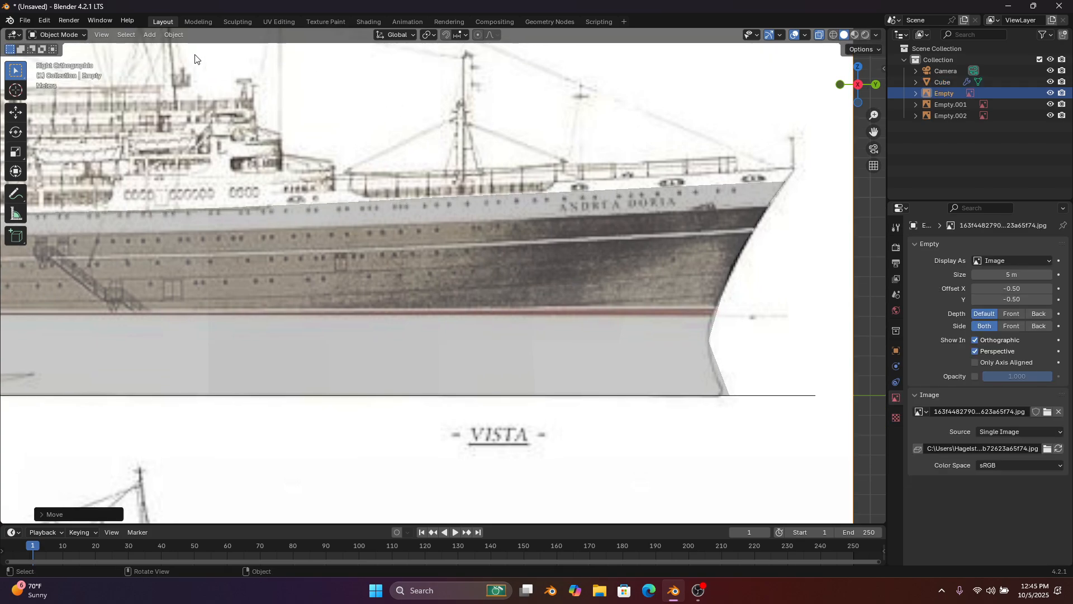
Select the hull mesh and return to Edit Mode
left_click(84, 35)
left_click(331, 227)
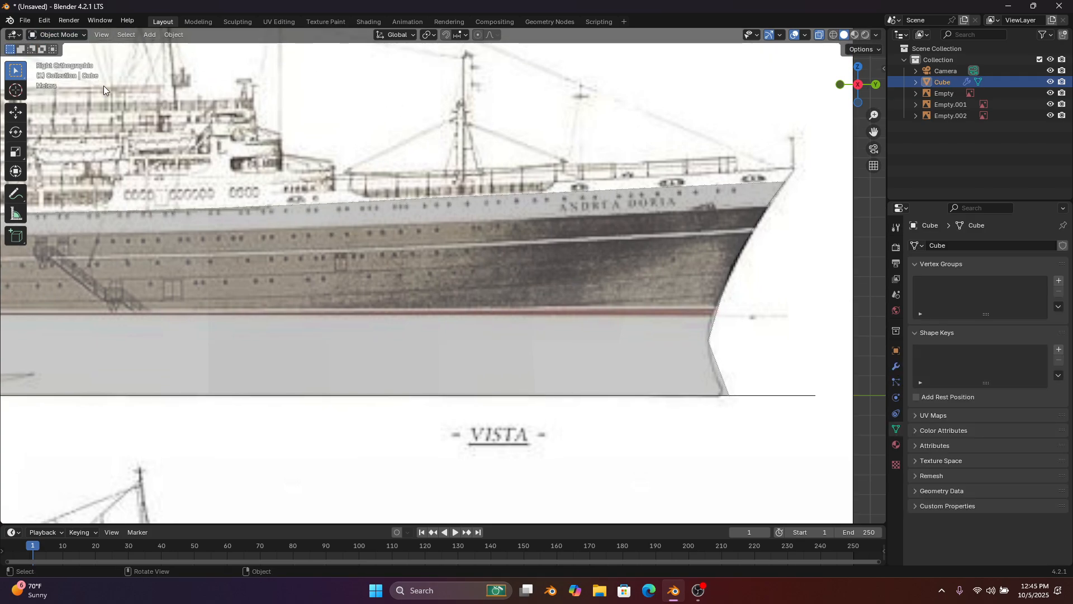
left_click(78, 36)
left_click(59, 60)
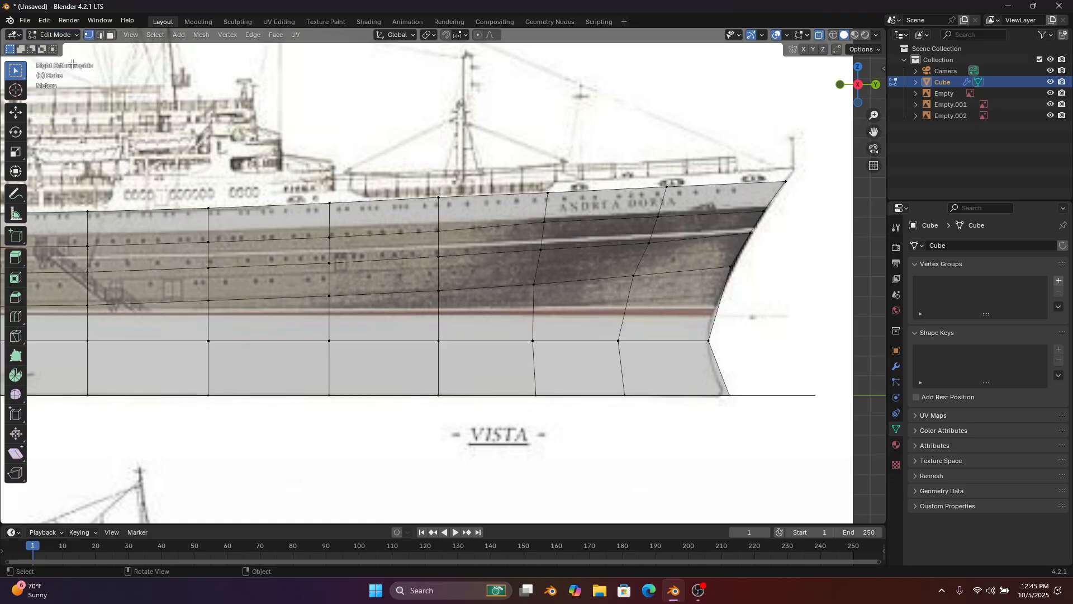
Raise the stem's second-row vertex to the top edge of the dark hull paint and shift it about 0.11 m forward along Y
scroll(493, 269, "up", 5)
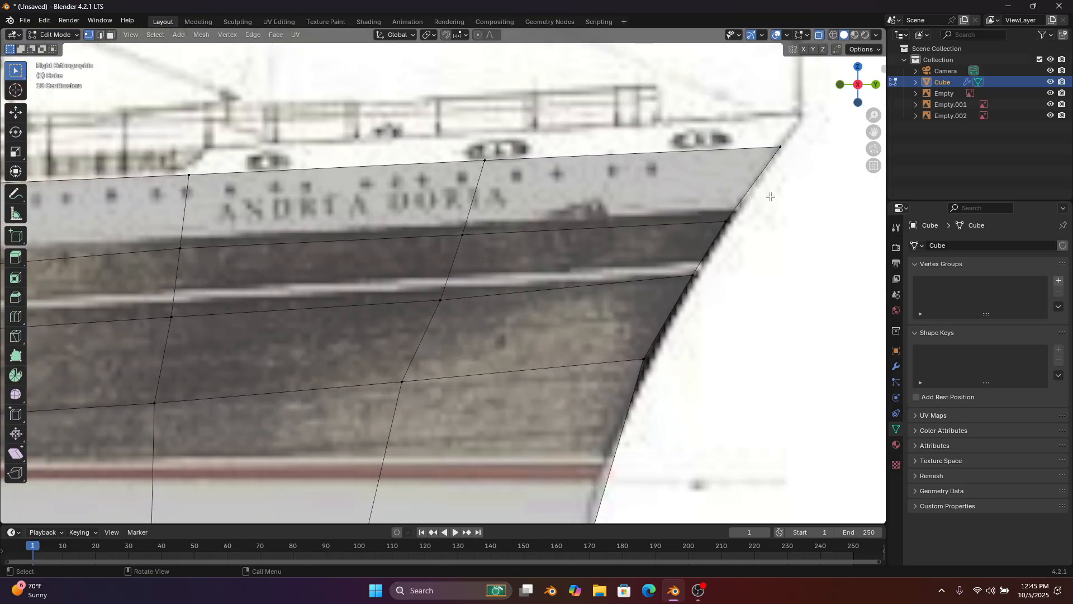
left_click_drag(738, 209, 683, 233)
key("g")
middle_click_drag(681, 233, 690, 226)
left_click(684, 224)
key("g")
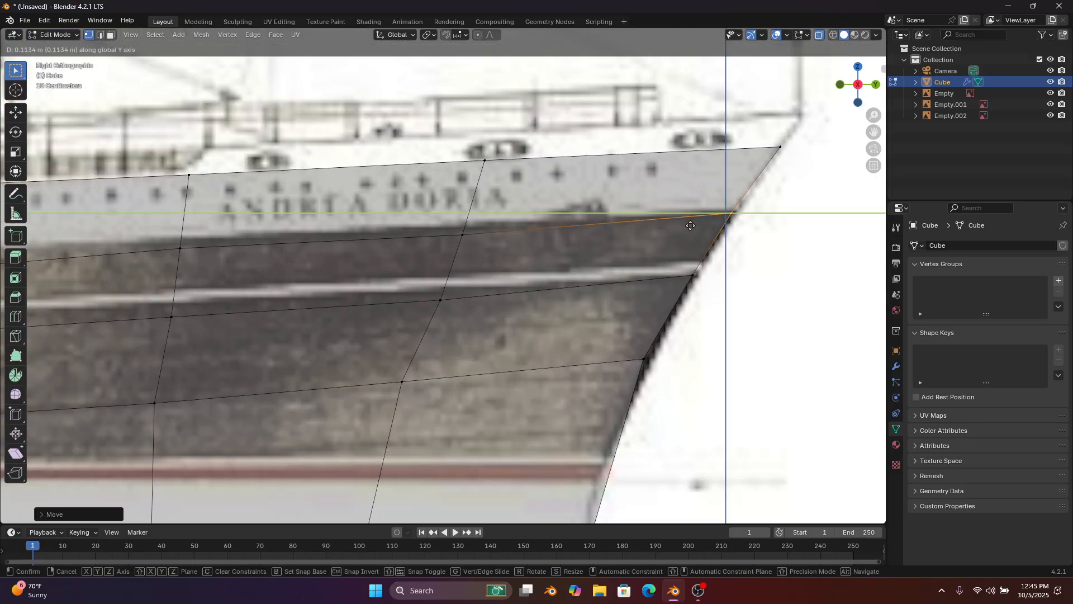
left_click(692, 227)
Raise the second bow column's second-row vertex along Z onto the top edge of the dark hull paint
left_click_drag(604, 215, 437, 259)
middle_click_drag(438, 256, 438, 248)
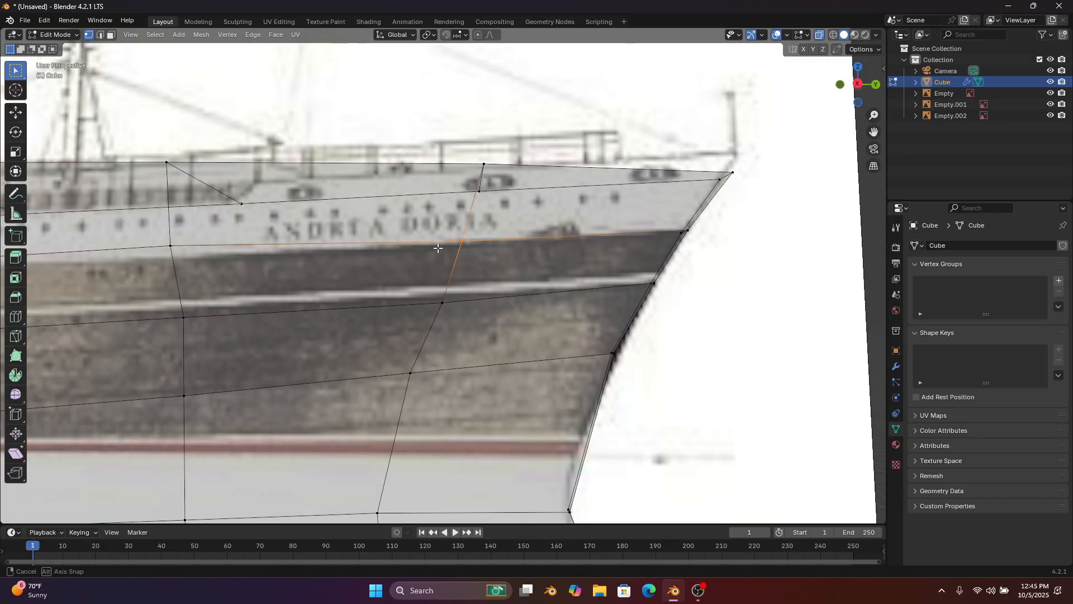
left_click(856, 84)
key("g")
key("z")
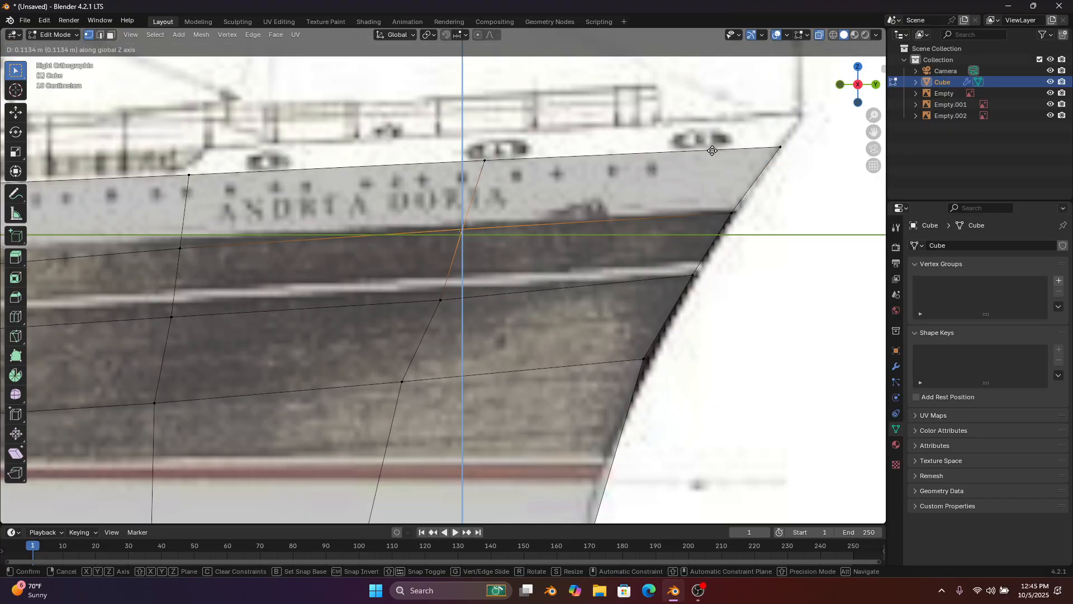
left_click(716, 146)
Raise the third bow column's second-row vertex about 0.22 m along Z, and the fourth column's likewise, onto the dark paint's top edge
middle_click_drag(220, 203, 535, 200, "shift")
left_click_drag(535, 200, 454, 257)
key("g")
middle_click_drag(453, 257, 450, 249)
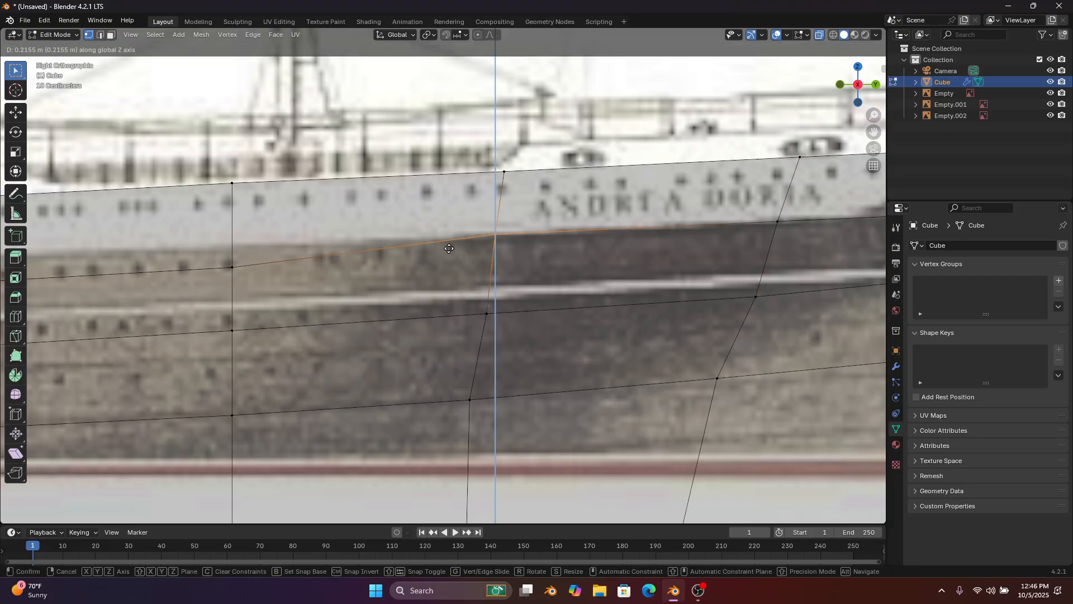
left_click(449, 249)
left_click_drag(383, 231, 194, 283)
key("g")
middle_click_drag(194, 282, 737, 258)
left_click(373, 257)
Raise the second-row vertices of the fifth and sixth bow columns along Z to the paint line, the sixth by about 0.59 m
left_click_drag(576, 238, 417, 290)
key("g")
middle_click_drag(418, 290, 417, 290)
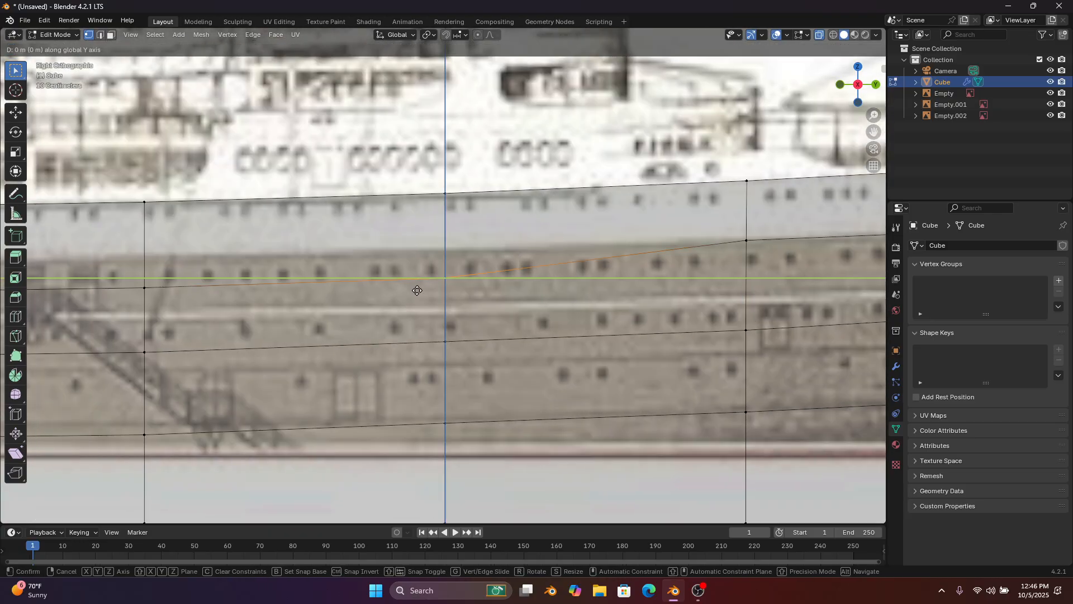
left_click(418, 265)
middle_click_drag(436, 246, 747, 218, "shift")
left_click_drag(539, 205, 454, 256)
key("g")
key("z")
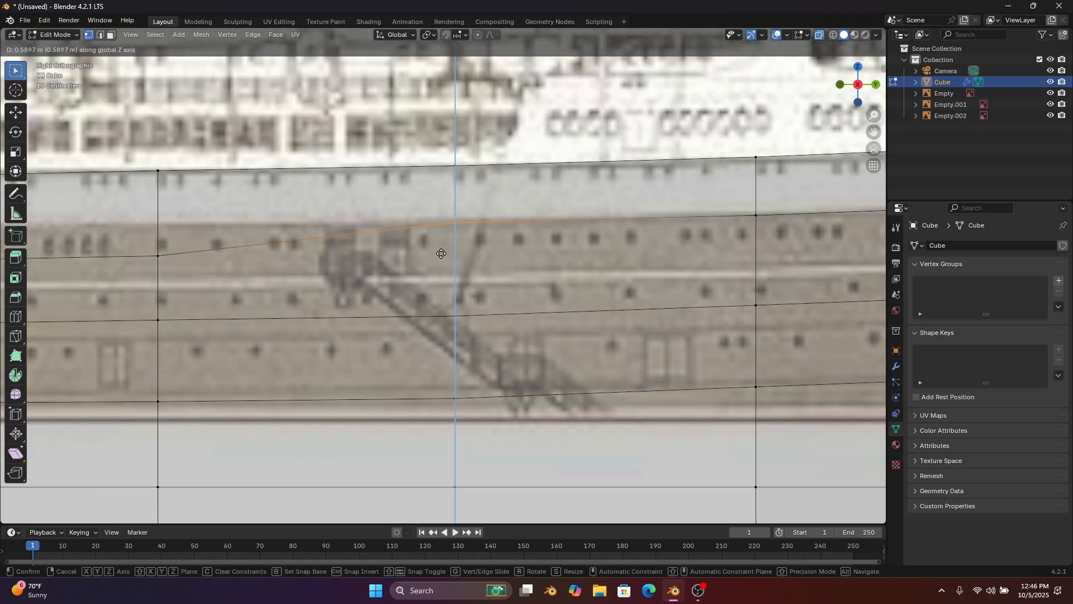
left_click(441, 254)
Raise the seventh bow column's second-row vertex about 0.65 m along Z to the paint line
scroll(441, 253, "down", 3)
middle_click_drag(441, 253, 570, 285, "shift")
left_click(465, 310)
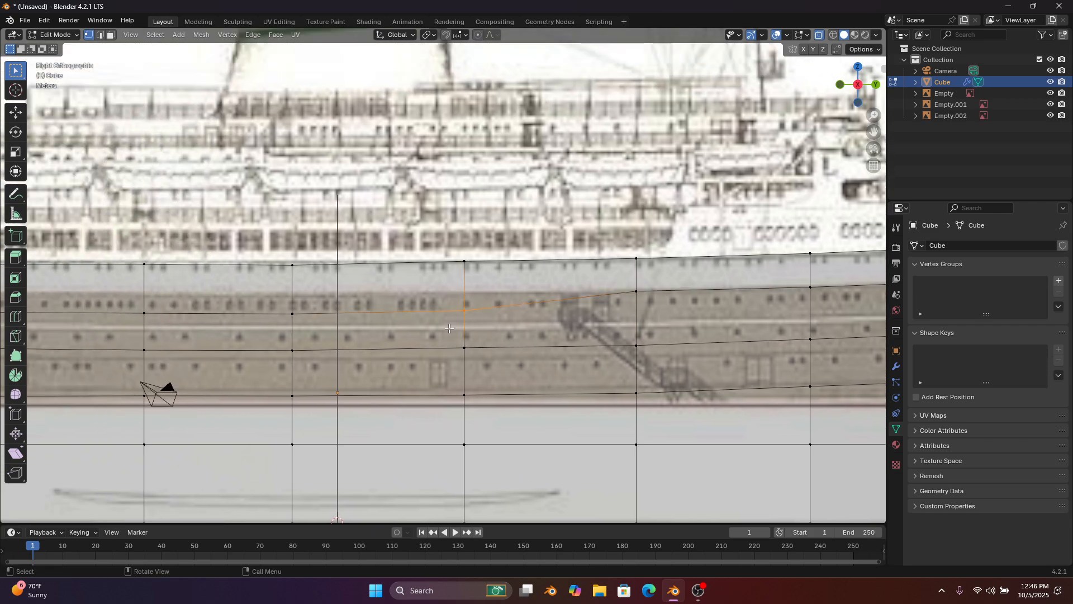
key("g")
key("z")
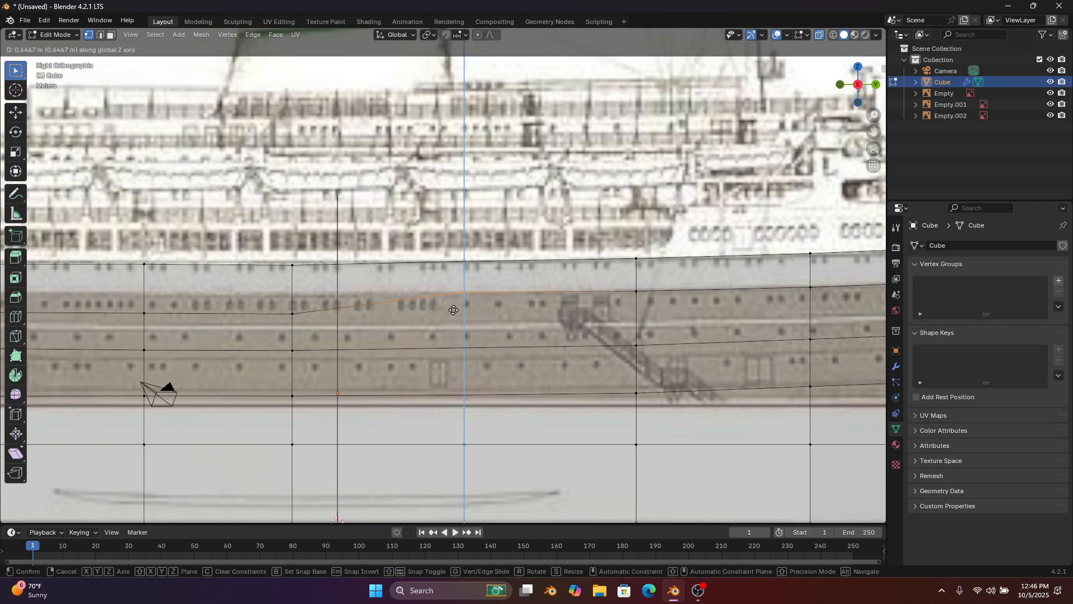
left_click(450, 310)
Raise the second-row vertex of the eighth column from the bow, just aft of the origin, along Z to the paint line
scroll(450, 311, "up", 1)
middle_click_drag(451, 311, 547, 295, "shift")
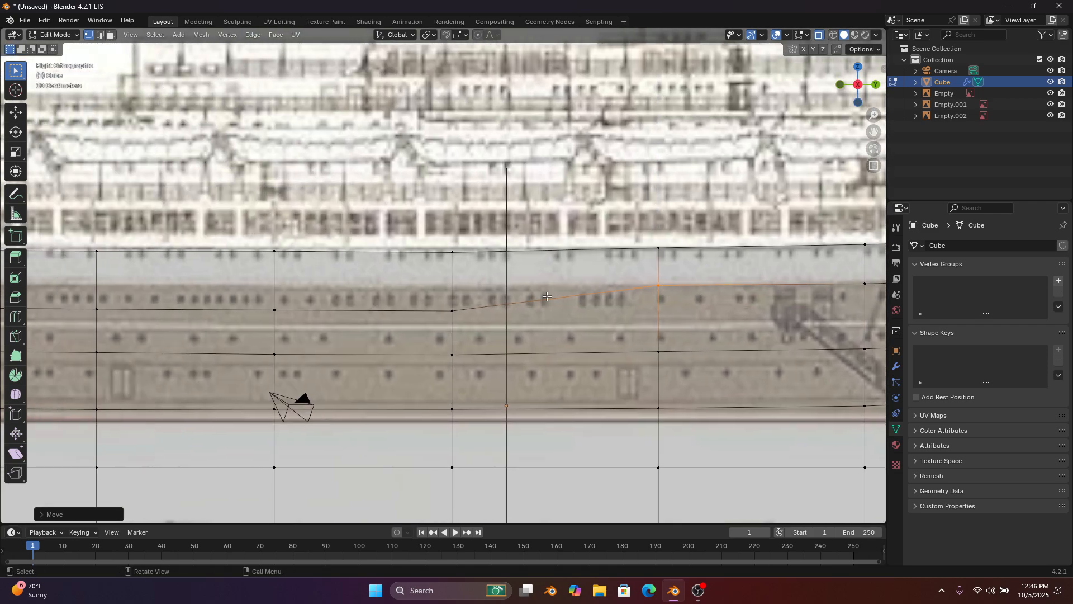
left_click_drag(428, 311, 428, 311)
key("g")
key("z")
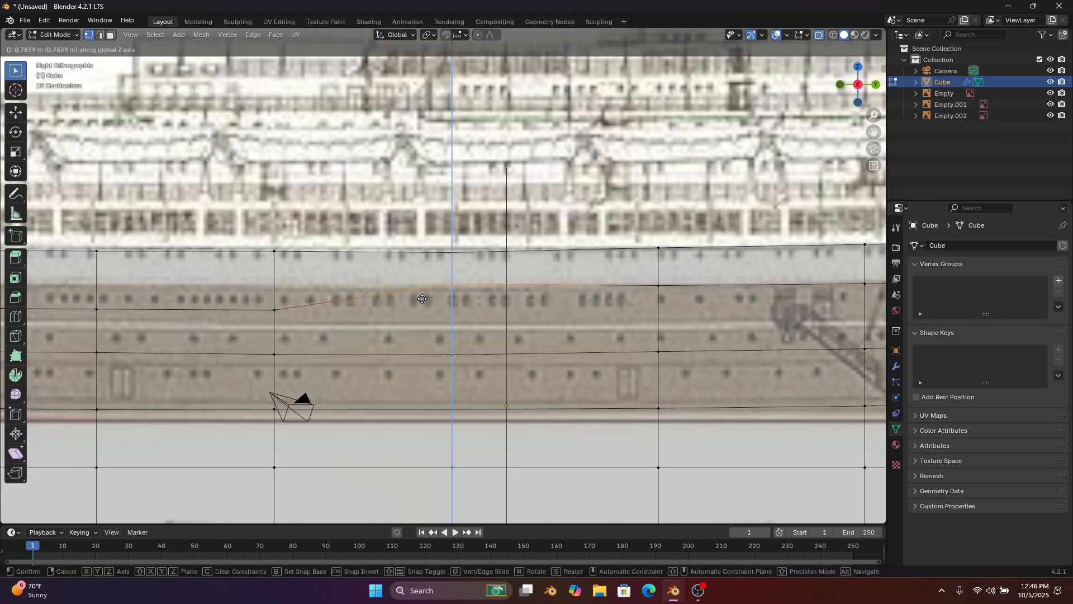
left_click(428, 302)
Raise the ninth column's second-row vertex about 0.7 m along Z, level with the paint line amidships
middle_click_drag(428, 302, 596, 292, "shift")
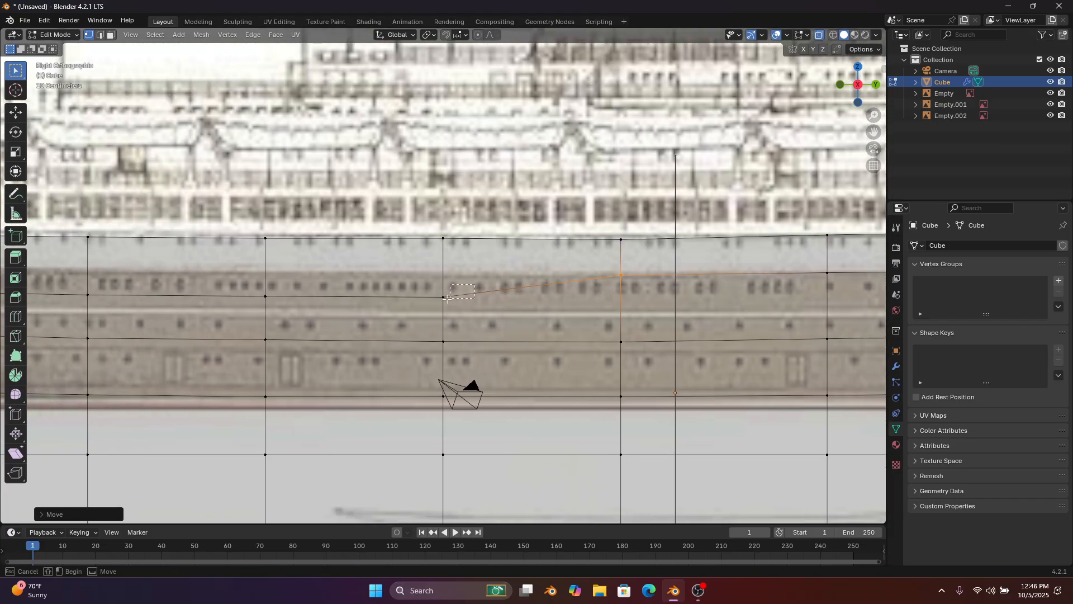
left_click_drag(447, 299, 441, 302)
key("g")
key("z")
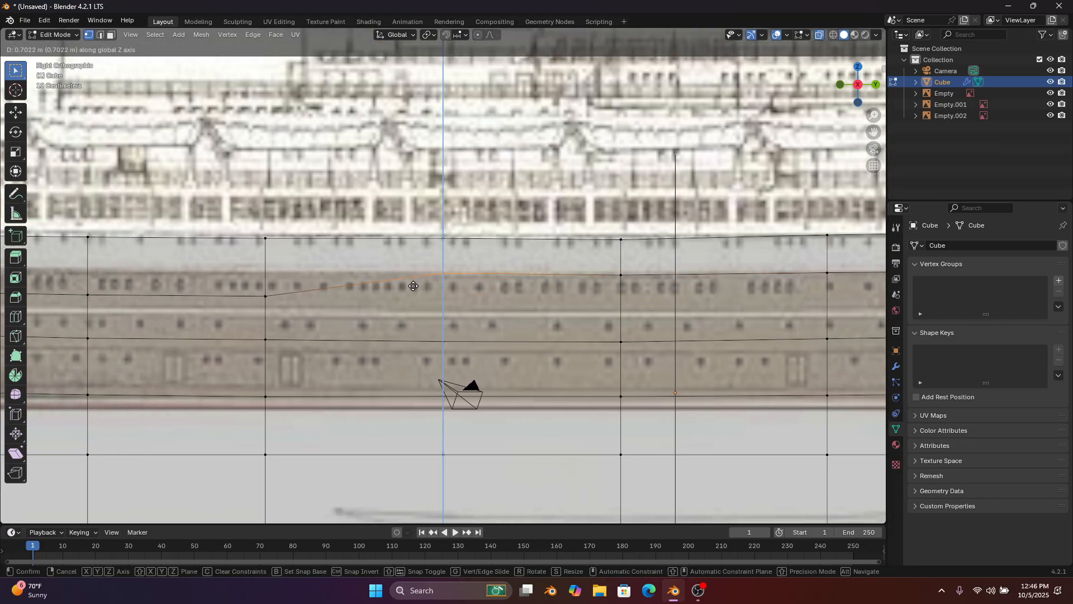
left_click(412, 287)
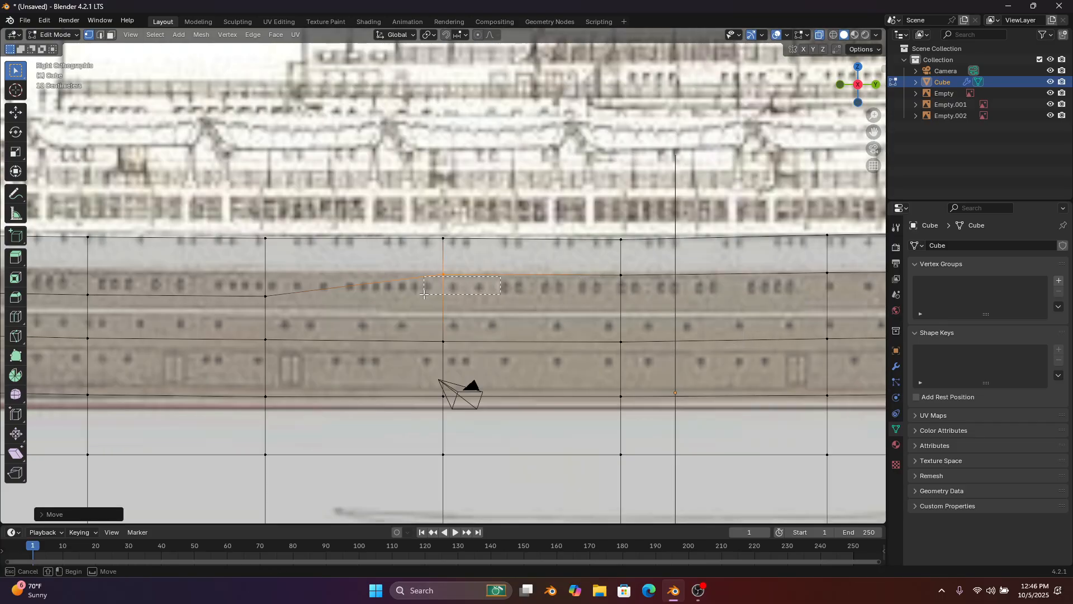
Raise the tenth column's second-row vertex along Z to the paint line
left_click_drag(423, 294, 422, 295)
middle_click_drag(419, 294, 498, 301, "shift")
left_click_drag(364, 292, 336, 311)
middle_click_drag(358, 298, 544, 262, "shift")
scroll(540, 298, "up", 2)
key("g")
middle_click(540, 298)
left_click(544, 263)
Raise the second-row vertices of the eleventh and twelfth columns from the bow along Z to the paint line
middle_click_drag(402, 260, 593, 267, "shift")
left_click_drag(533, 275, 424, 339)
key("g")
middle_click_drag(424, 338, 599, 283)
left_click(433, 305)
left_click_drag(438, 280, 388, 317)
key("g")
middle_click_drag(389, 316, 709, 326)
left_click(393, 286)
Raise the second-row vertices of the sixth and fifth columns from the stern along Z to the paint line, the fifth by about 0.6 m
left_click_drag(490, 315, 438, 363)
key("g")
key("z")
left_click(438, 332)
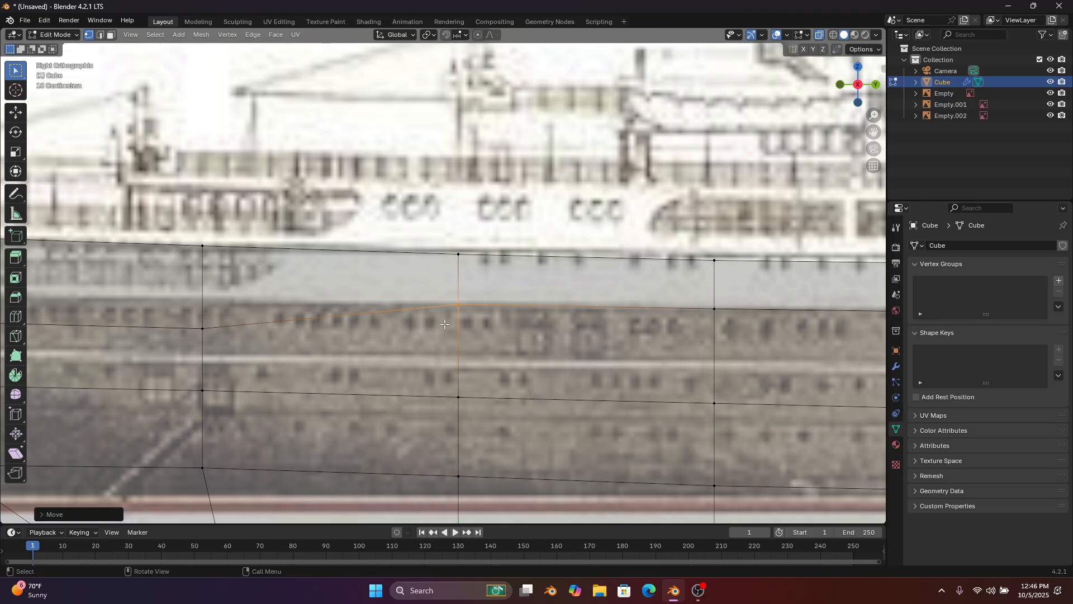
middle_click_drag(438, 332, 831, 320, "shift")
left_click_drag(651, 289, 641, 308)
left_click_drag(577, 347, 577, 347)
key("g")
key("z")
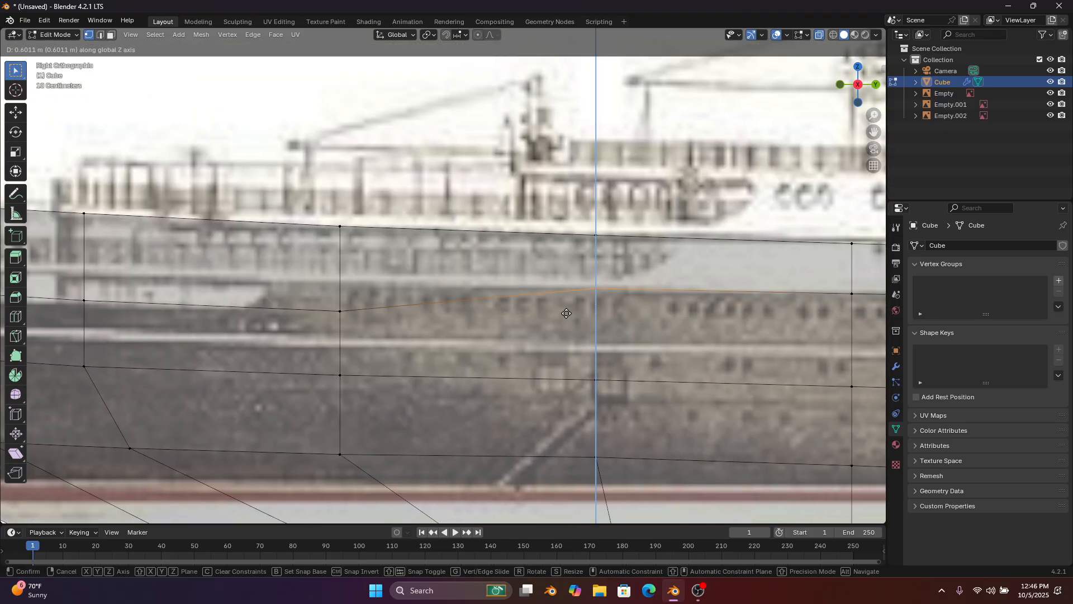
left_click(566, 310)
Raise the second-row vertices of the fourth and third columns from the stern along Z, continuing the paint line's curve aft
middle_click_drag(565, 311, 740, 326, "shift")
left_click_drag(533, 309, 508, 338)
key("g")
key("z")
left_click(499, 306)
middle_click_drag(500, 306, 603, 307, "shift")
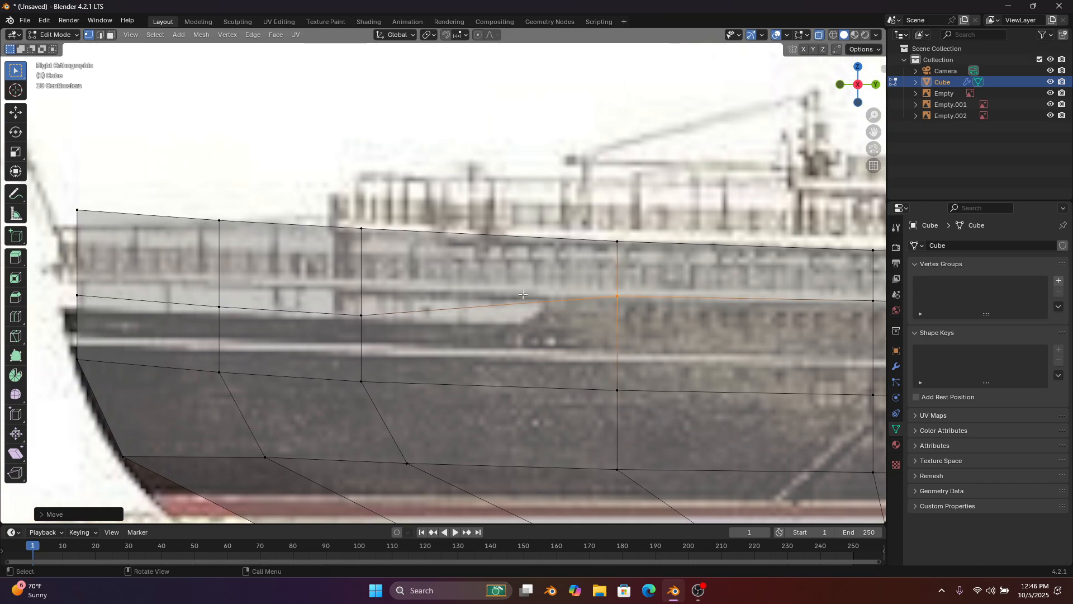
left_click_drag(385, 293, 337, 343)
key("g")
key("z")
left_click(329, 316)
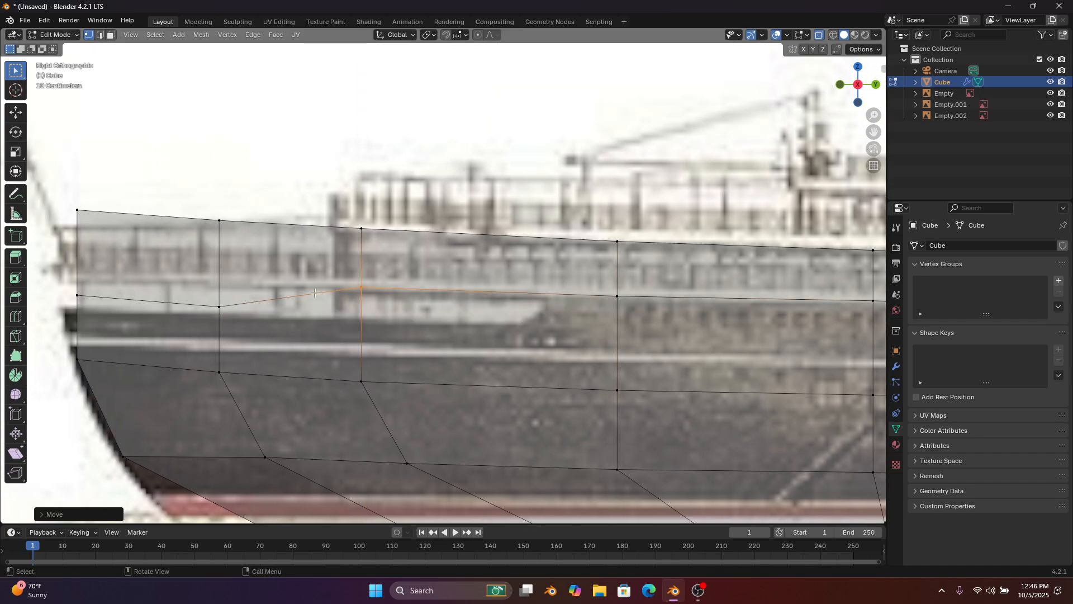
Raise the second-row vertices of the two sternmost columns along Z, the second column by about 0.5 m and the first by about 0.4 m
left_click_drag(205, 330, 205, 330)
key("g")
key("z")
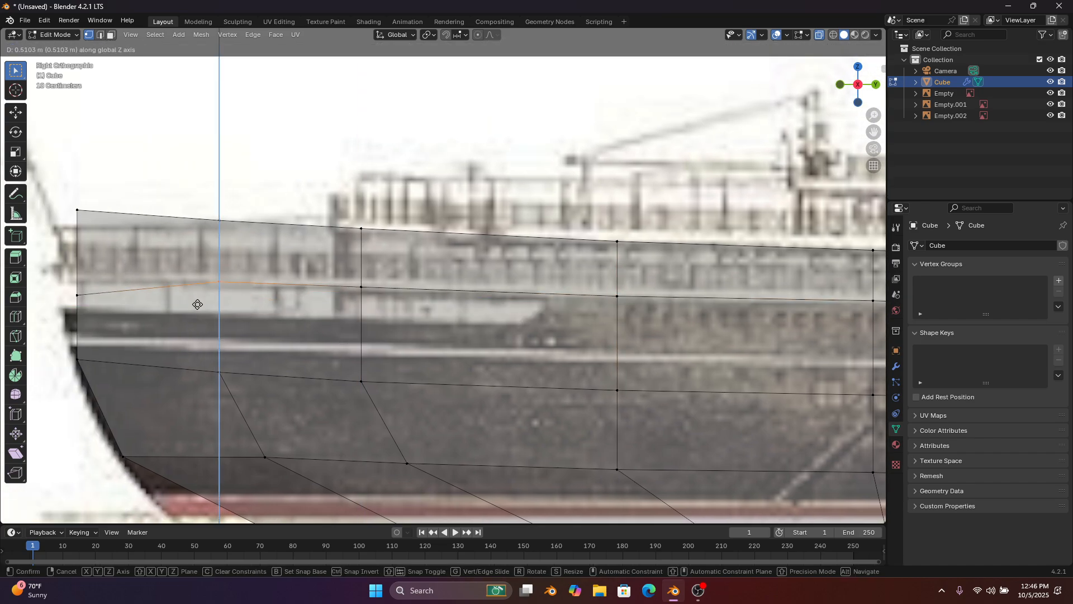
left_click(198, 305)
left_click(77, 294)
key("g")
key("z")
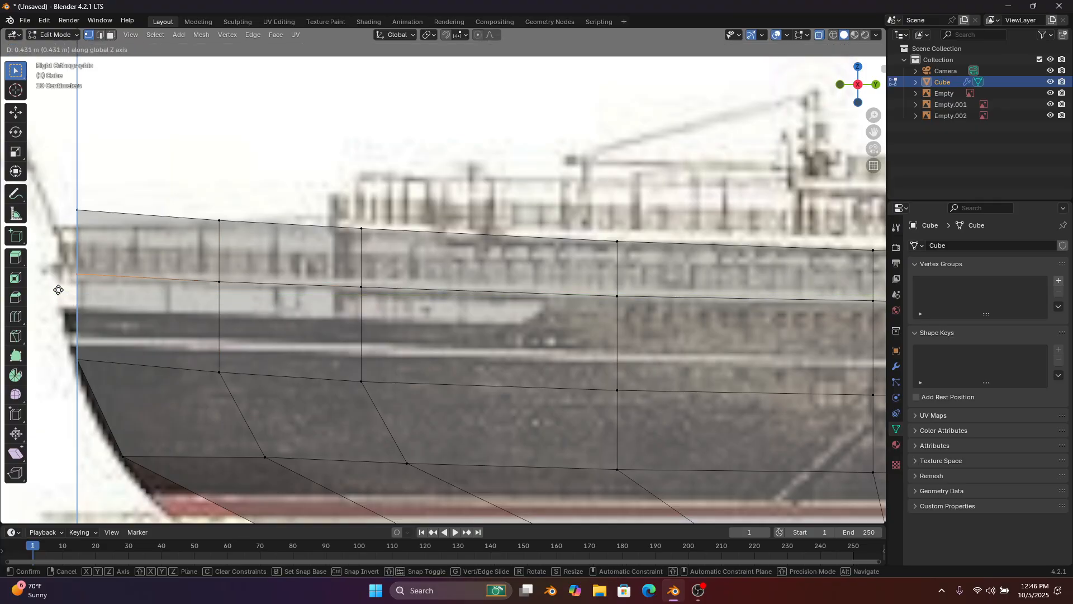
left_click(58, 290)
scroll(58, 290, "down", 5)
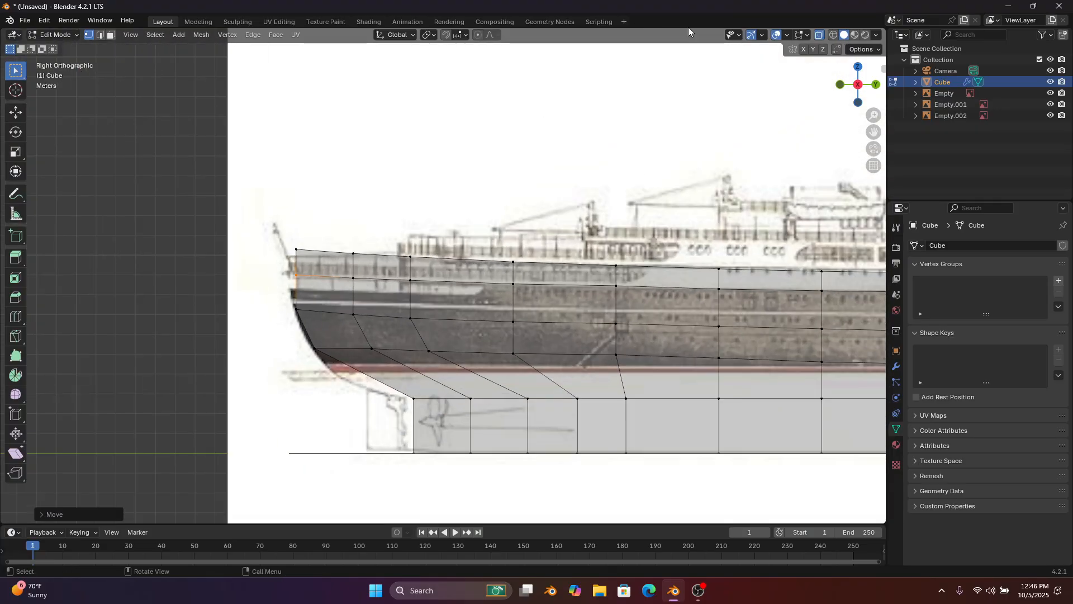
Turn off X-ray and, in the back view, move the second-row vertex of the next unshaped bow column inward along X
left_click(877, 88)
left_click(820, 32)
middle_click_drag(352, 291, 682, 284)
scroll(444, 282, "down", 2)
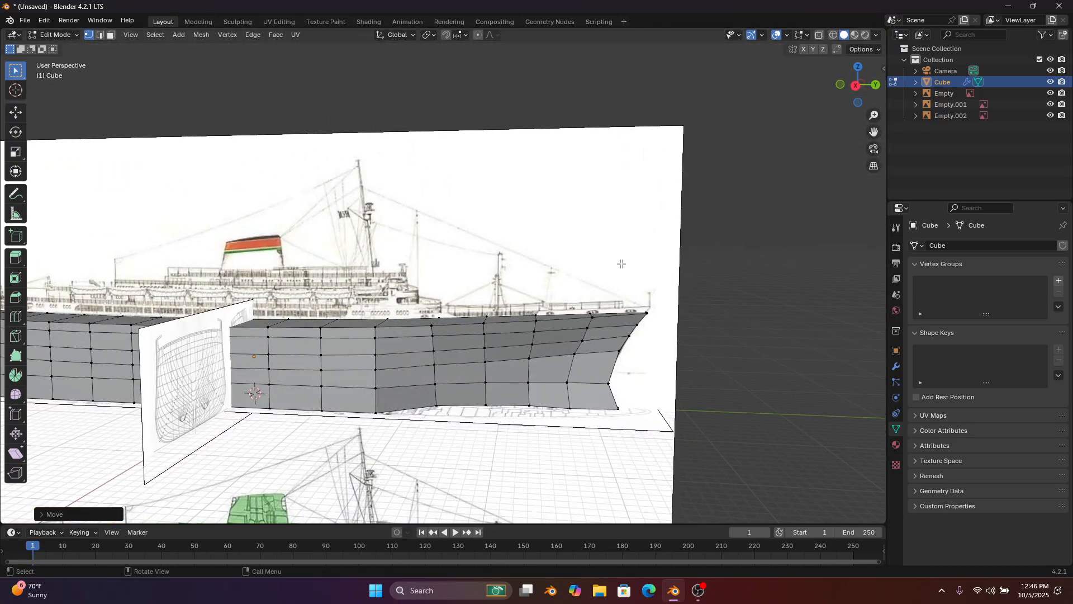
left_click(875, 84)
scroll(558, 239, "up", 2)
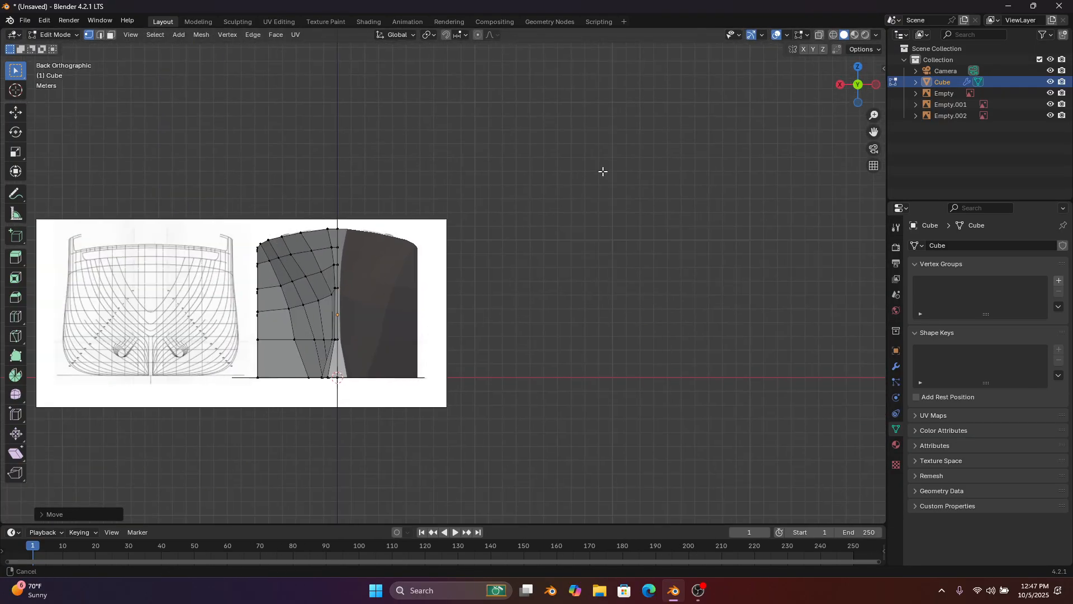
scroll(491, 224, "up", 1)
scroll(392, 279, "up", 5)
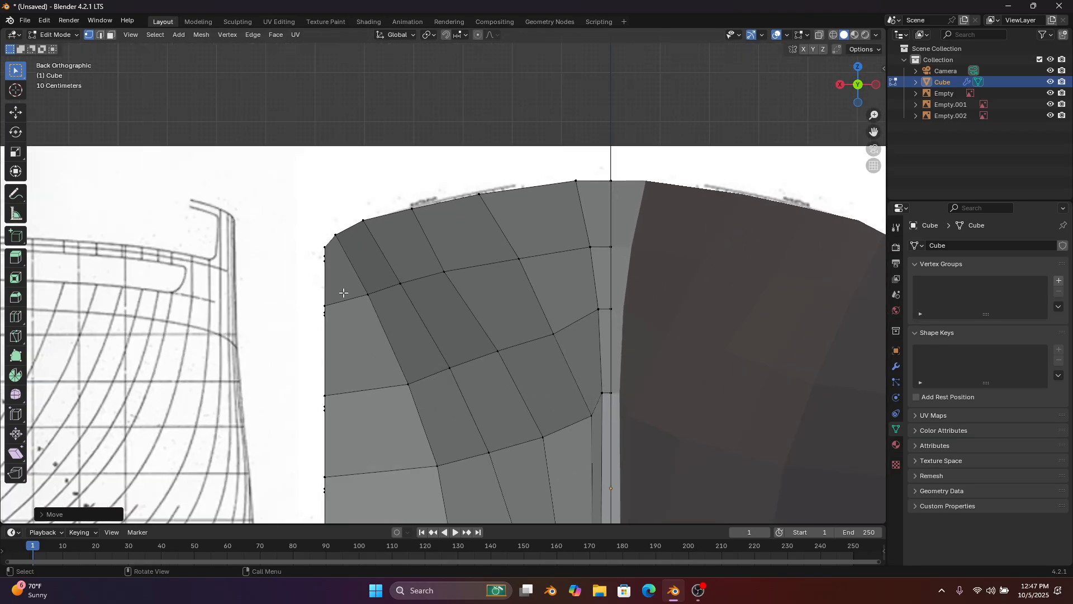
left_click(334, 300, "shift")
scroll(334, 301, "up", 2)
key("g")
key("x")
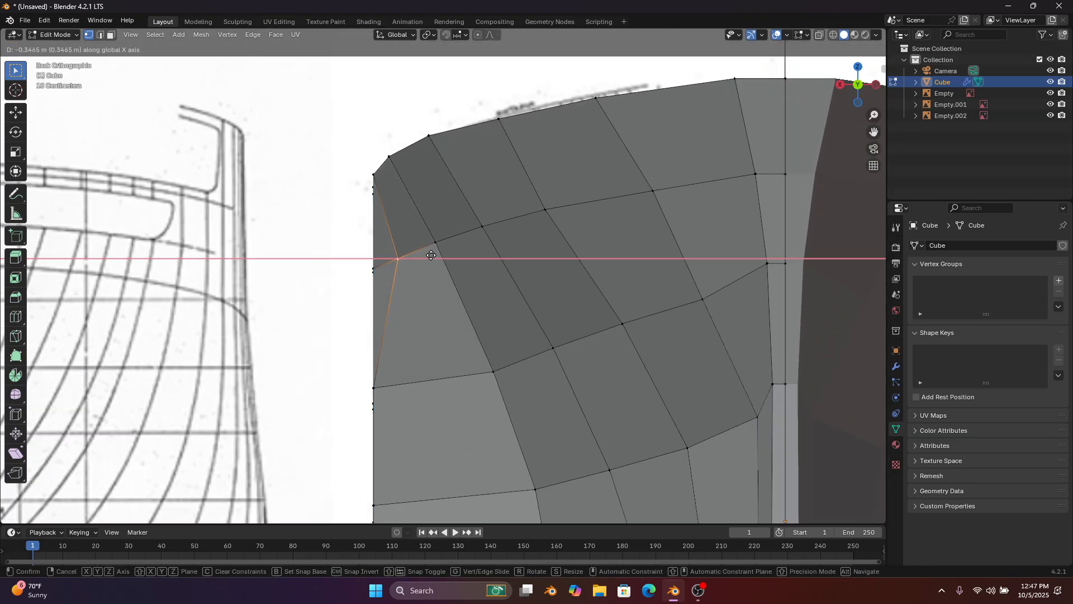
left_click(441, 256)
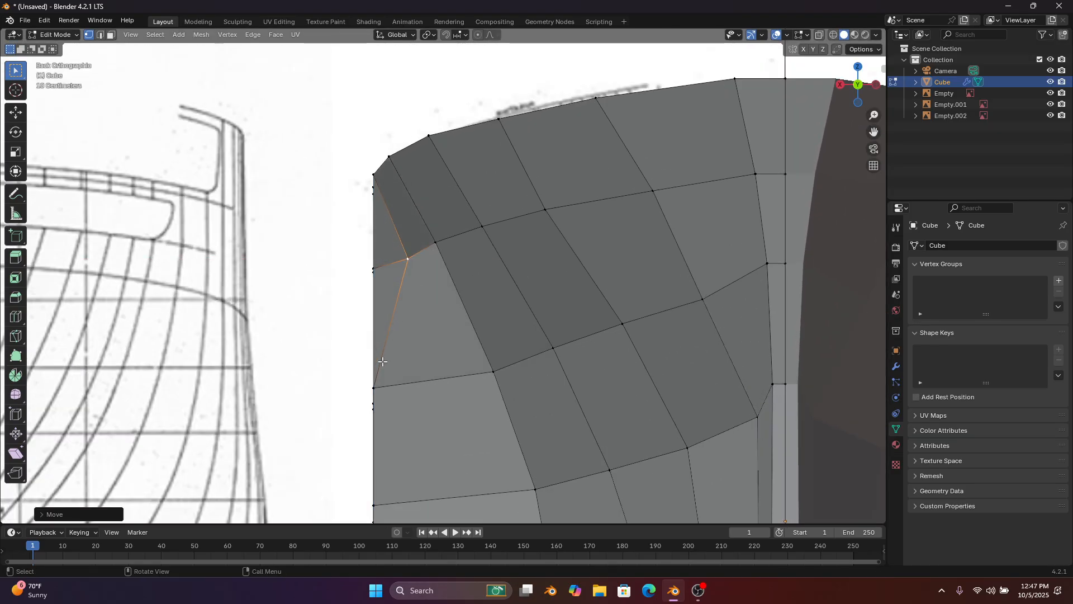
Move the same column's third- and fourth-row vertices inward along X, the fourth by about 1.5 m, continuing the bow's taper
left_click(377, 380)
key("g")
key("x")
left_click(451, 370)
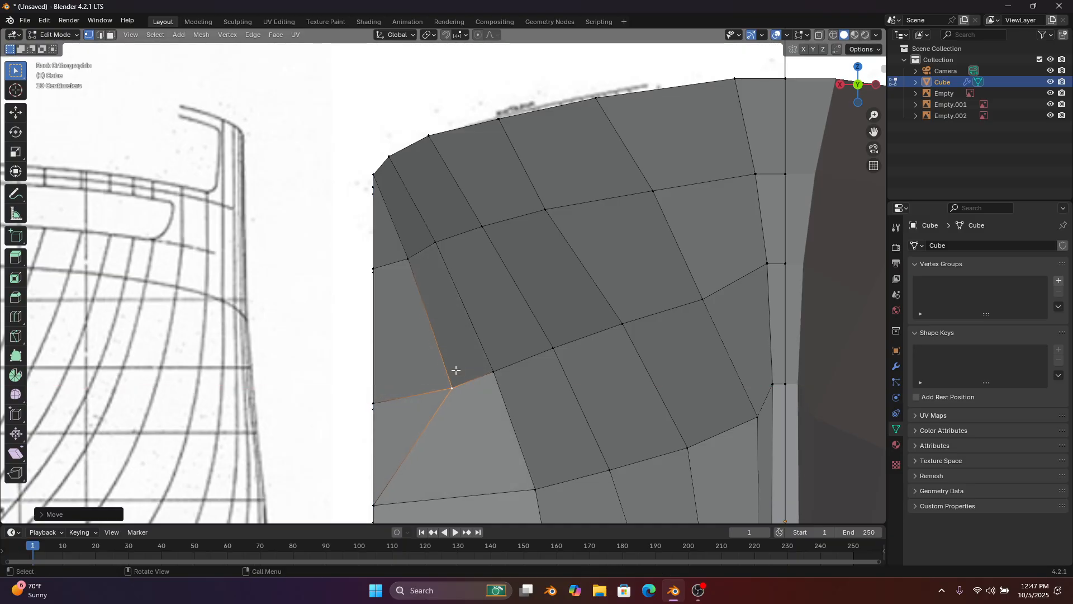
middle_click_drag(451, 371, 428, 236, "shift")
left_click(358, 361)
key("g")
key("x")
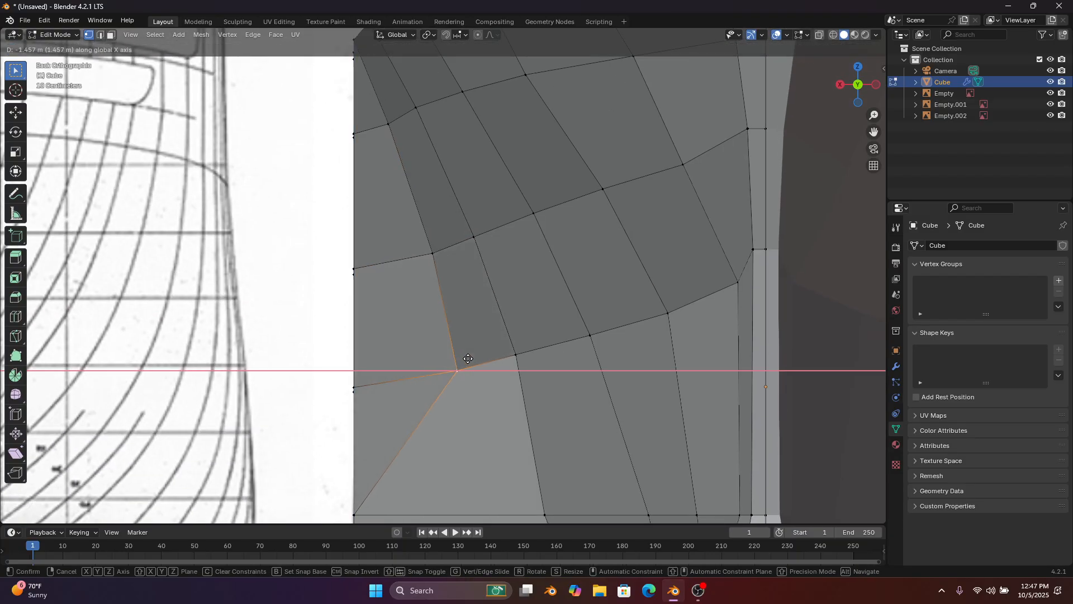
left_click(470, 358)
Move the same column's fifth-row vertex inward along X by about 1.65 m and pull its bottom-row vertex inward as well
middle_click_drag(470, 359, 391, 330, "shift")
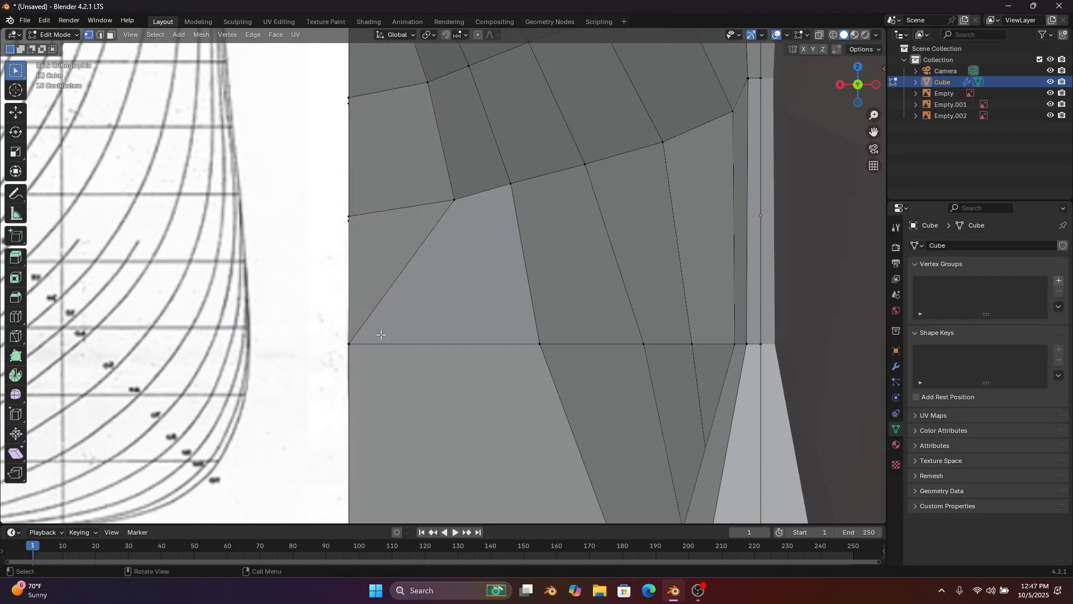
key("g")
key("x")
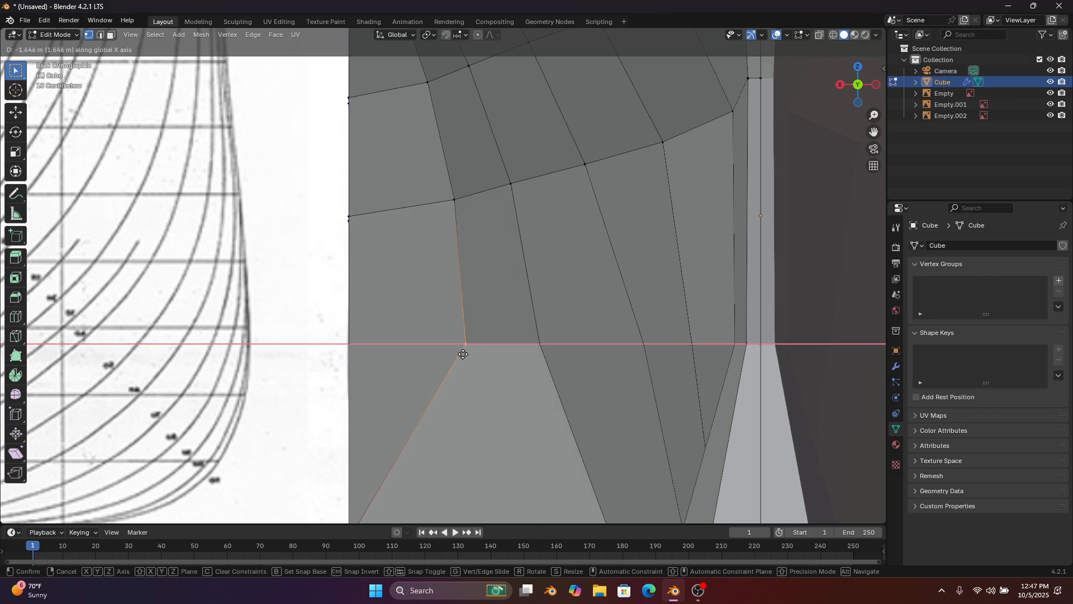
left_click(465, 354)
middle_click_drag(465, 354, 472, 430, "shift")
left_click(349, 390)
key("g")
key("x")
left_click(494, 394)
Move the following column's second-row vertex inward along X by about 0.2 m and its third-row vertex further inward
middle_click_drag(385, 106, 401, 209, "shift")
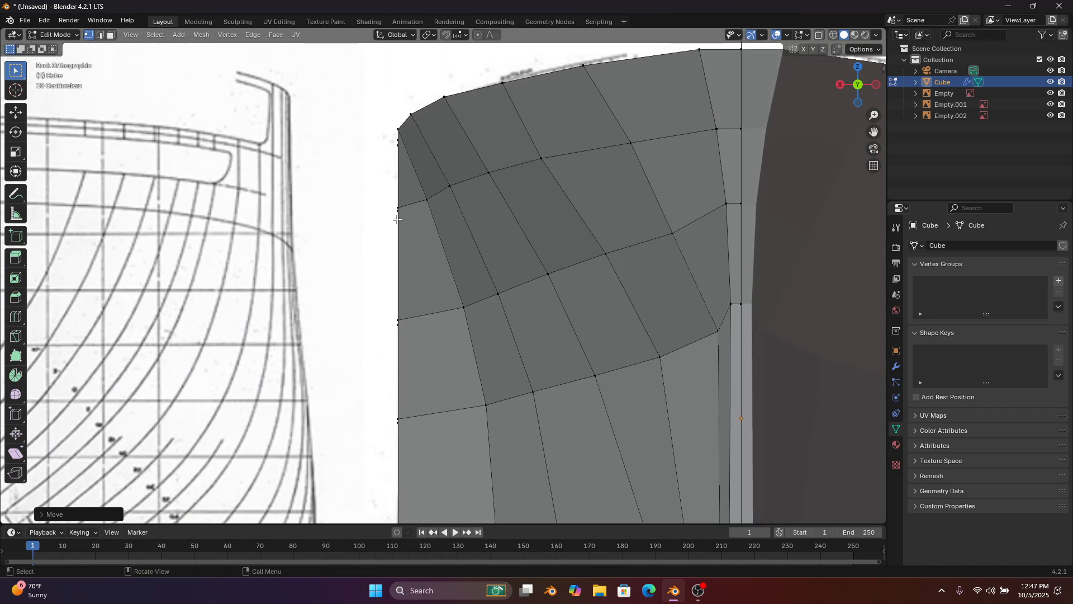
left_click(399, 208)
key("g")
key("x")
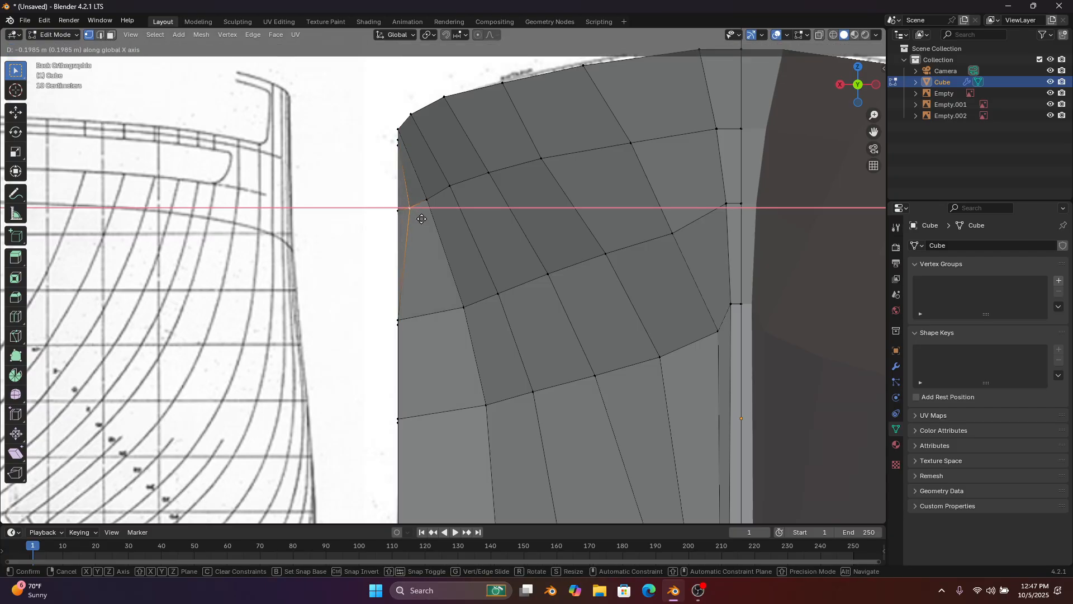
left_click(421, 219)
left_click(408, 308)
key("g")
key("x")
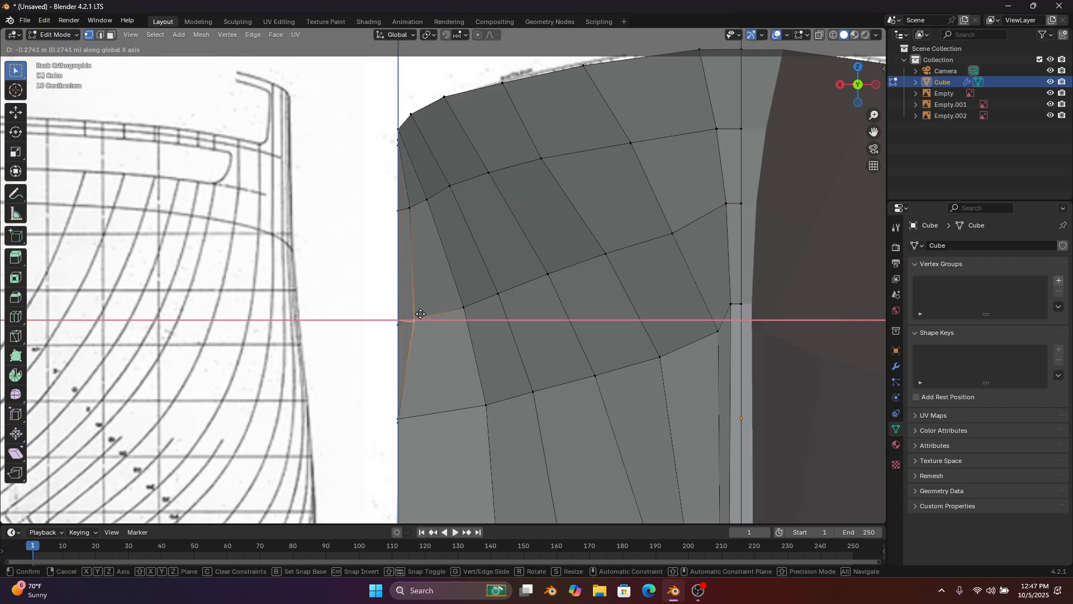
left_click(431, 319)
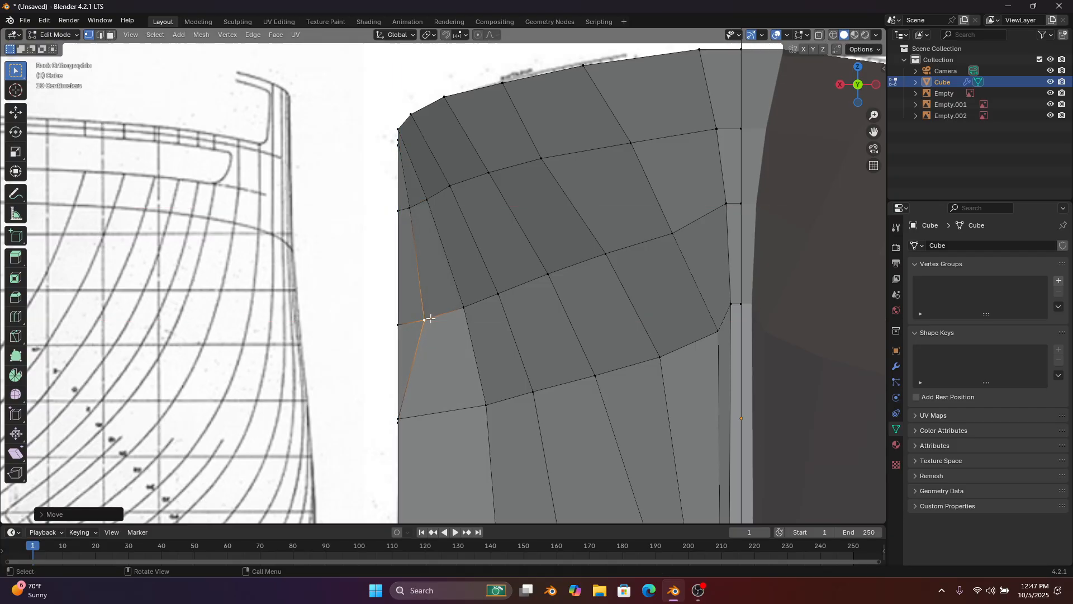
Move that column's fourth-row vertex inward along X by about 0.7 m and its fifth-row vertex slightly further
left_click(397, 417)
key("g")
key("x")
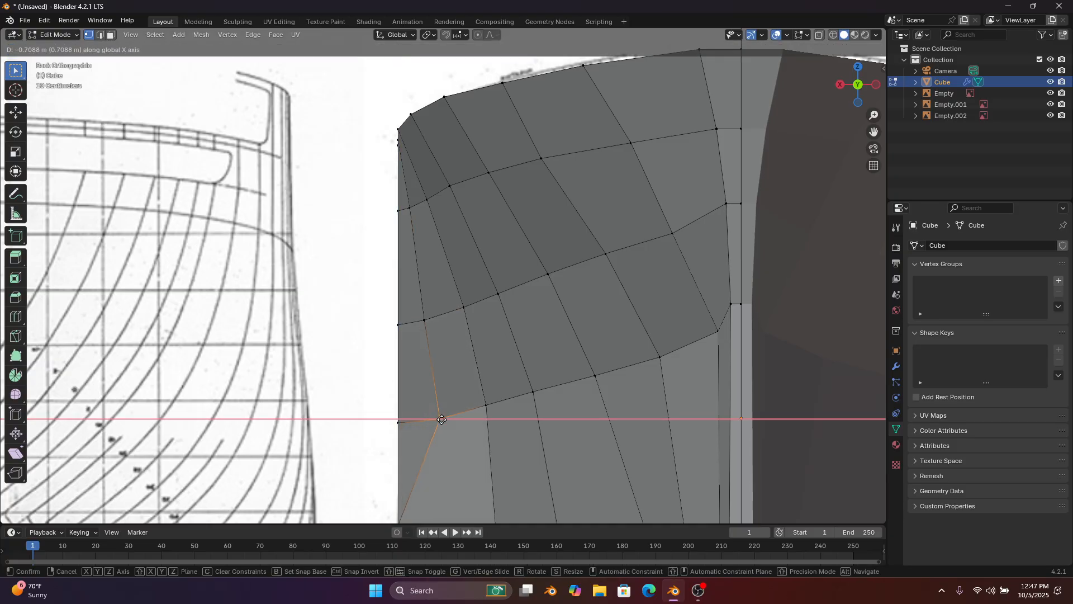
left_click(442, 419)
middle_click_drag(427, 436, 415, 229, "shift")
left_click(407, 315)
key("g")
key("x")
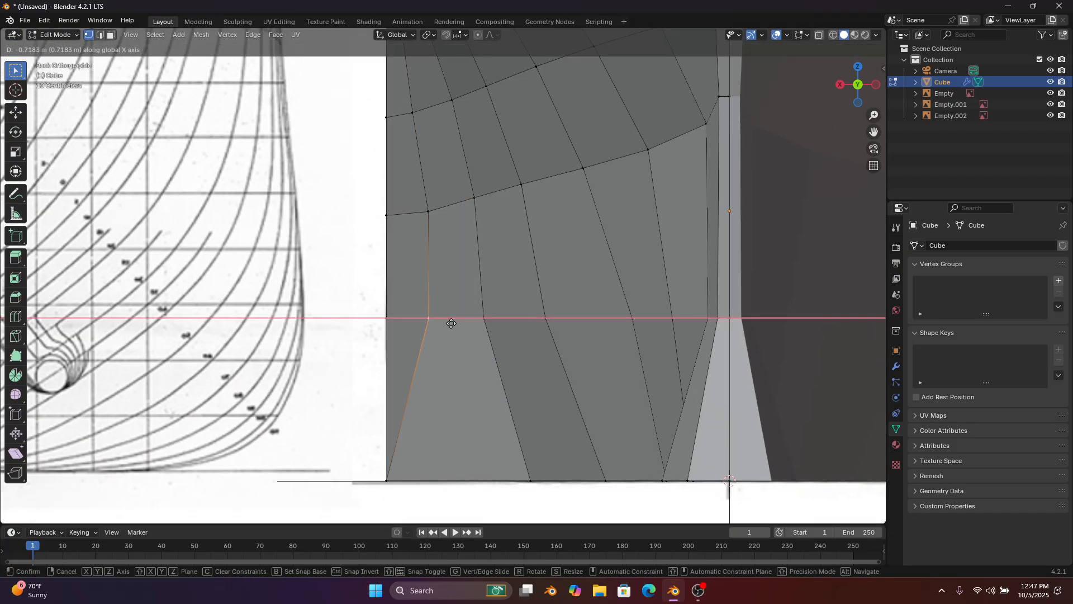
left_click(459, 330)
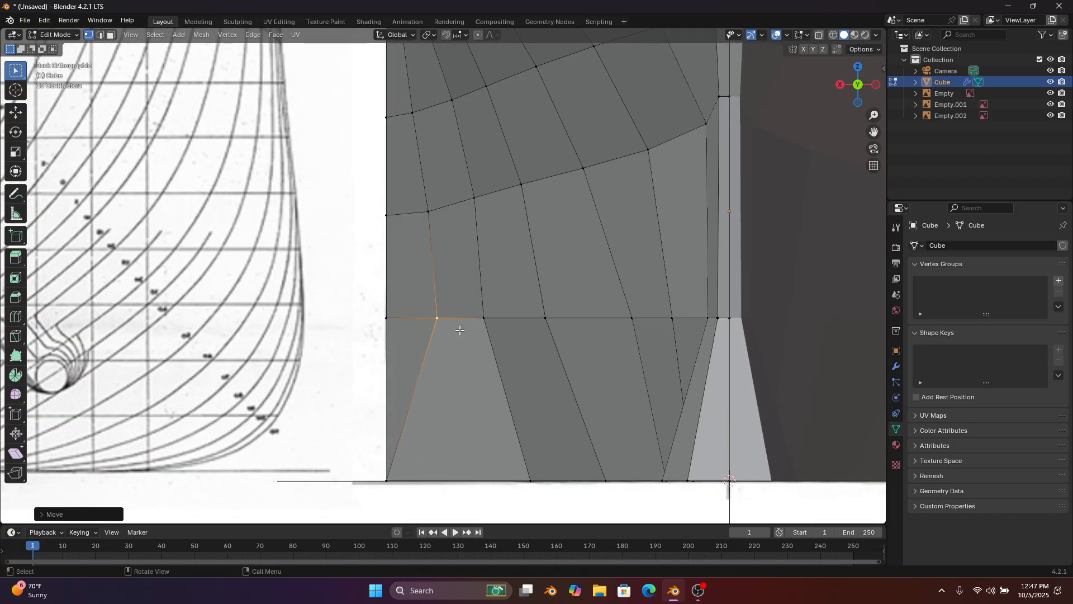
Nudge that column's fourth-row vertex slightly outward along X and move its bottom-row vertex inward by about 1.4 m
left_click(446, 219)
key("g")
key("x")
left_click(440, 216)
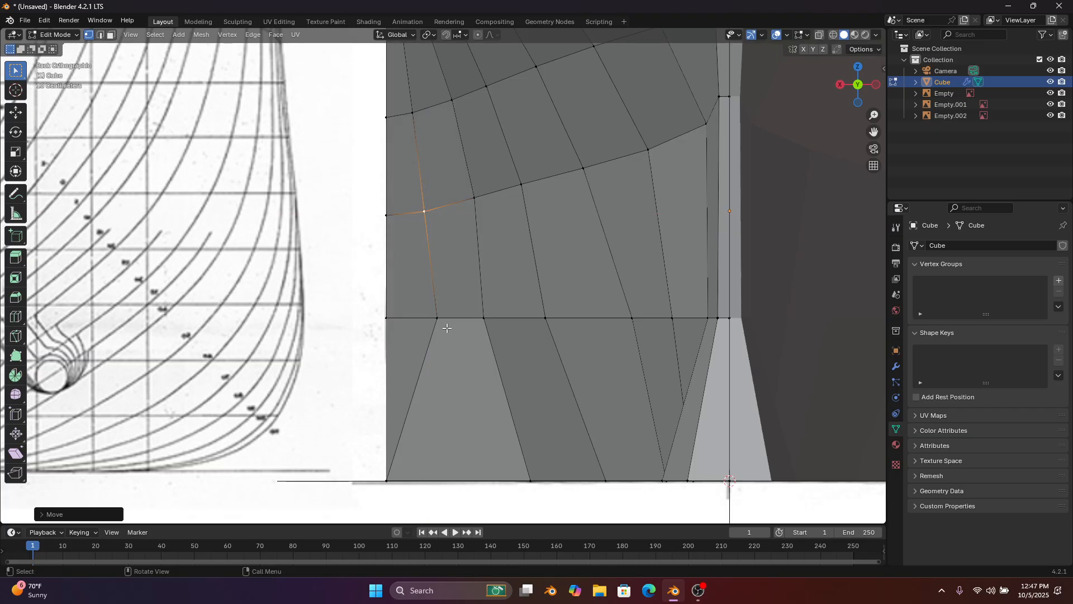
left_click(397, 460)
key("g")
key("x")
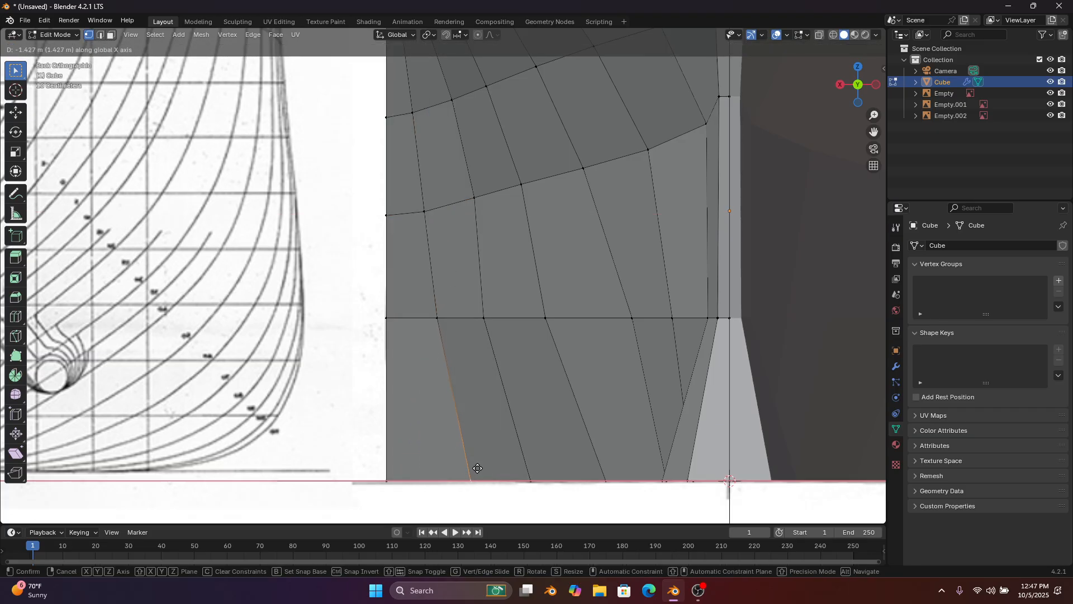
left_click(479, 464)
scroll(477, 391, "down", 5)
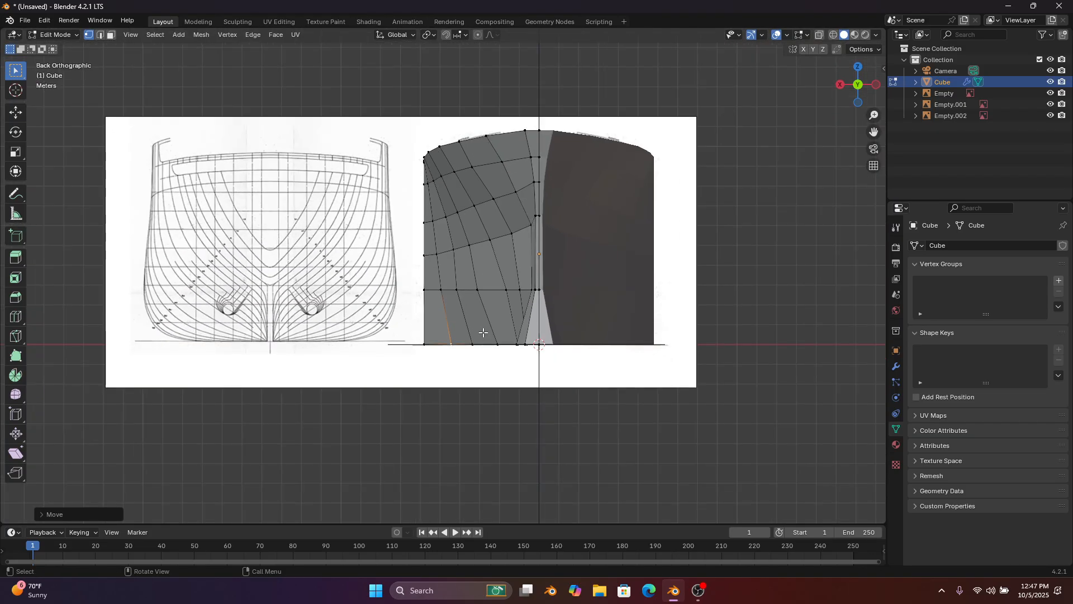
middle_click_drag(486, 328, 613, 326)
middle_click_drag(317, 302, 369, 196)
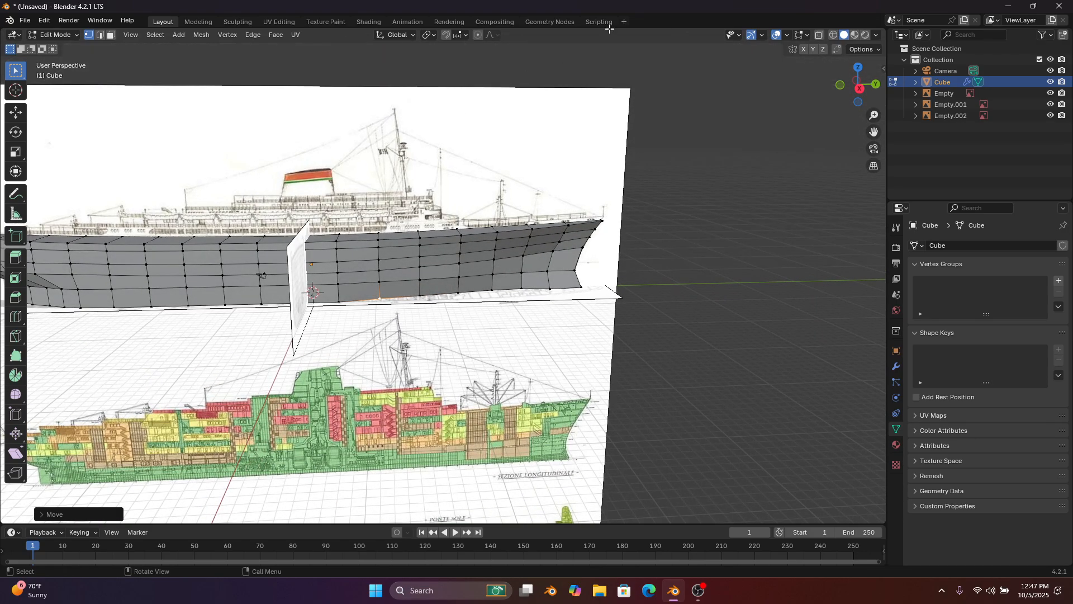
left_click(876, 85)
scroll(432, 226, "up", 8)
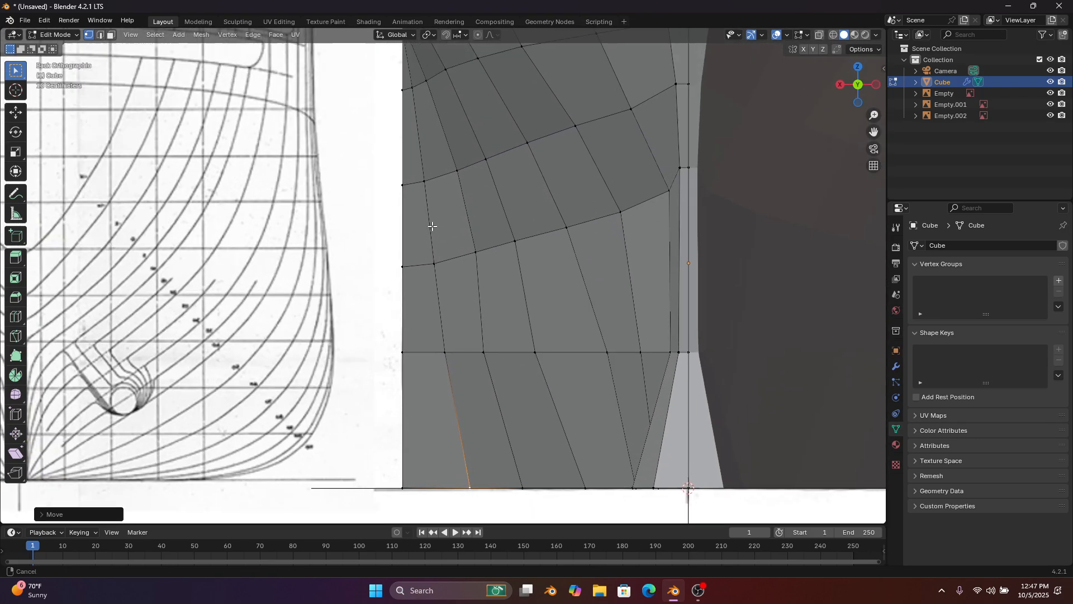
middle_click_drag(432, 226, 478, 393, "shift")
scroll(463, 265, "up", 1)
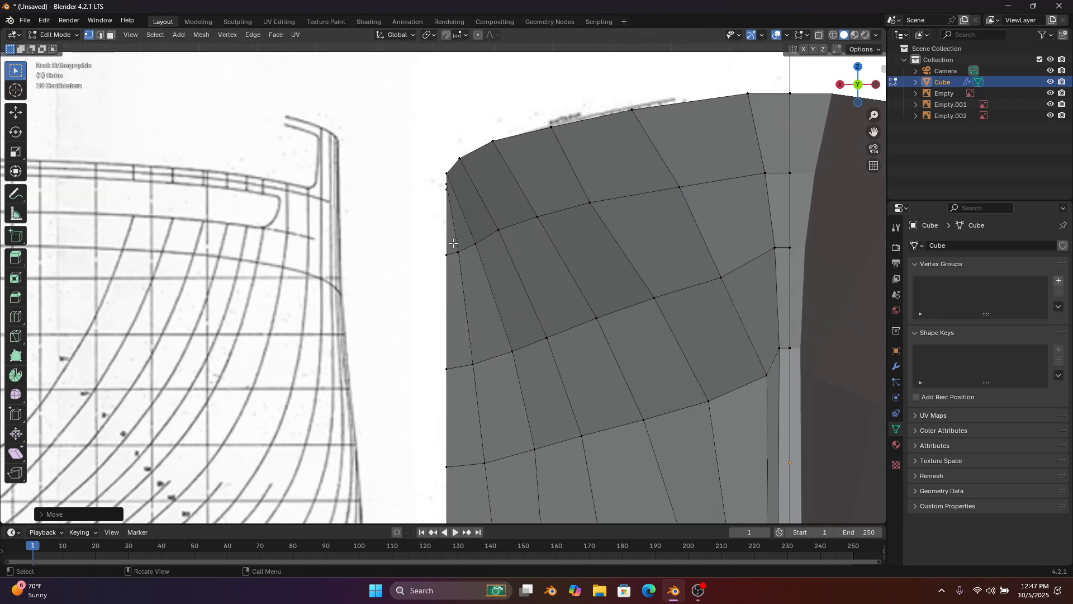
scroll(454, 243, "up", 5)
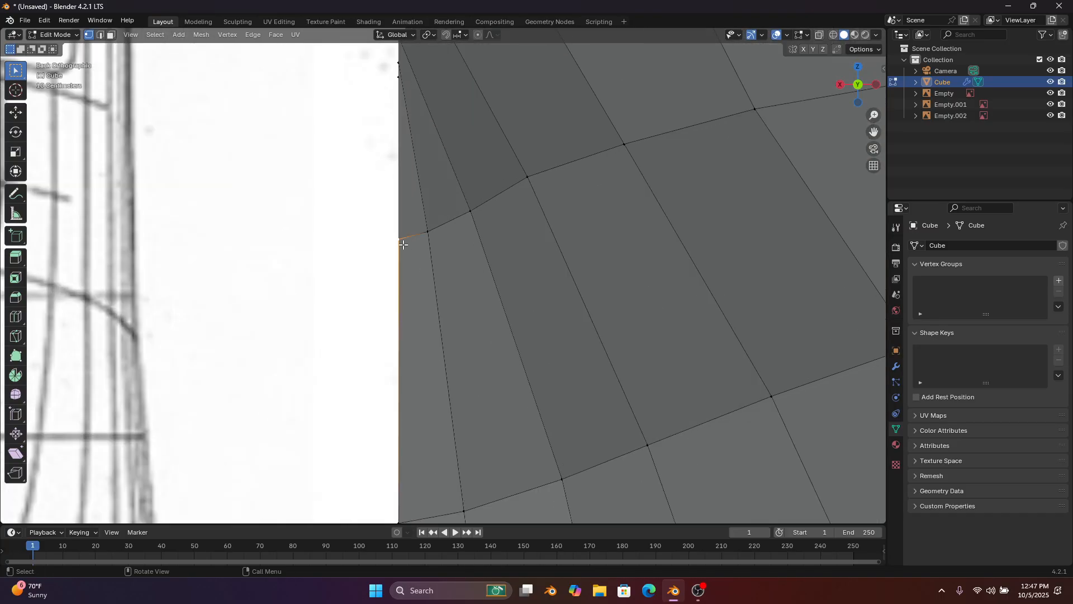
key("g")
key("x")
key("Escape")
key("g")
key("x")
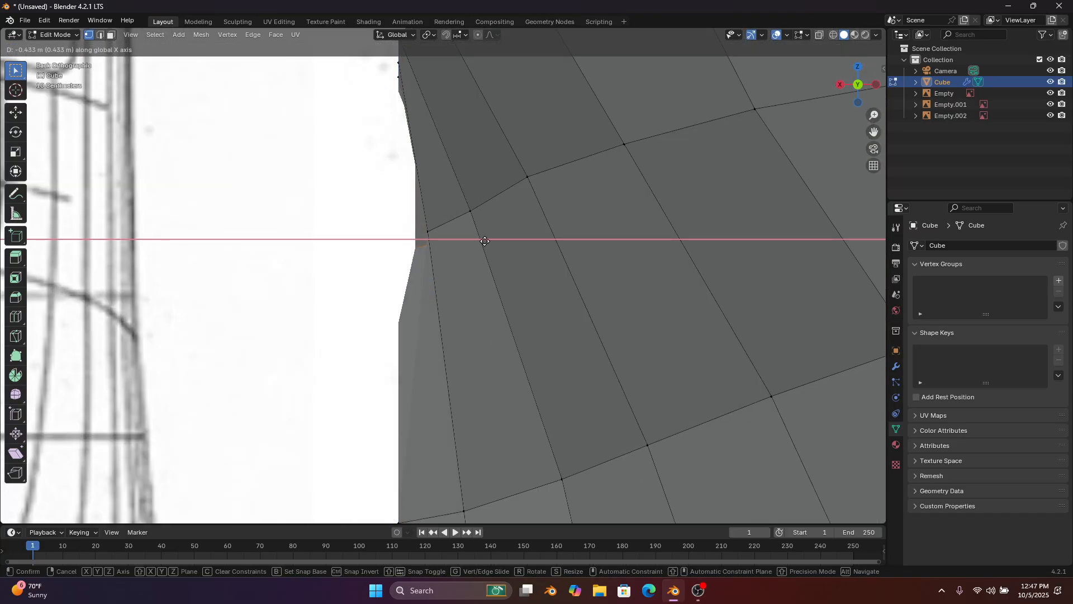
left_click(421, 243)
scroll(438, 247, "down", 4)
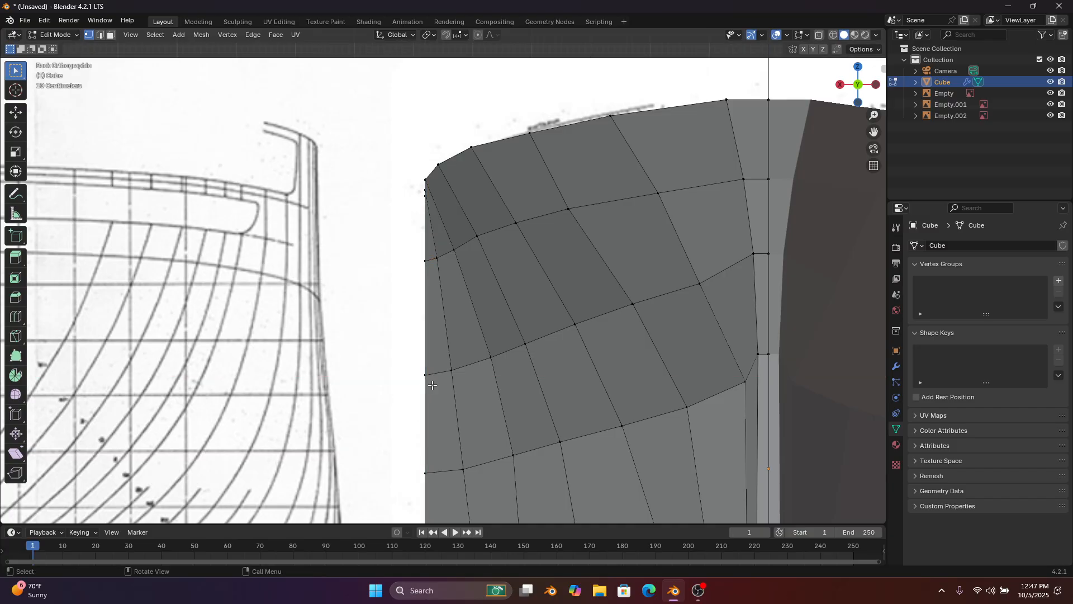
key("g")
key("x")
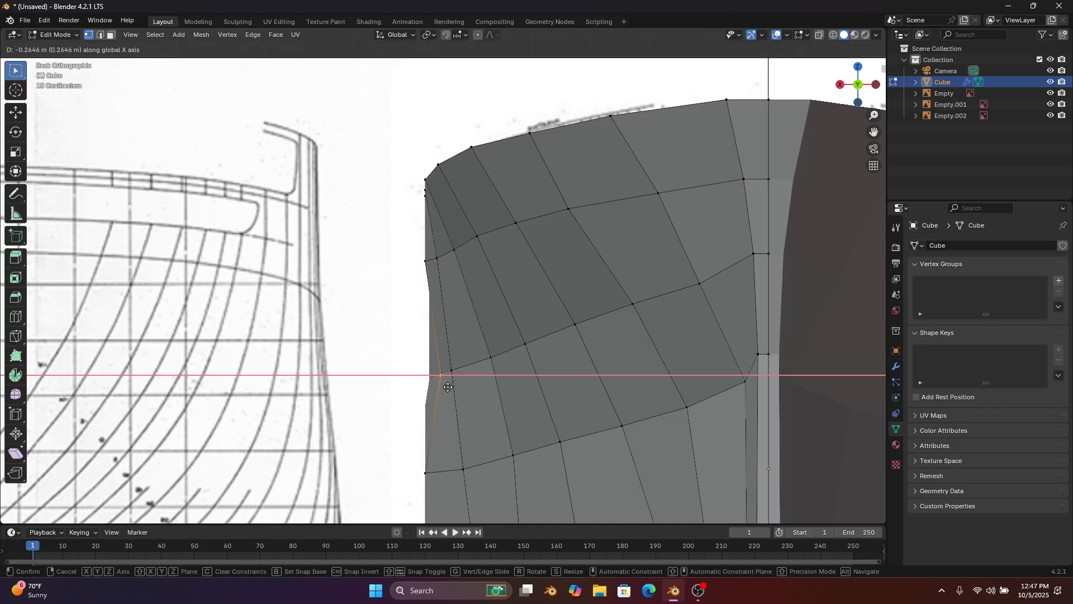
right_click(425, 384)
Turn on X-ray to show the body plan's section lines through the hull's lower outer corner
middle_click_drag(438, 414, 423, 179, "shift")
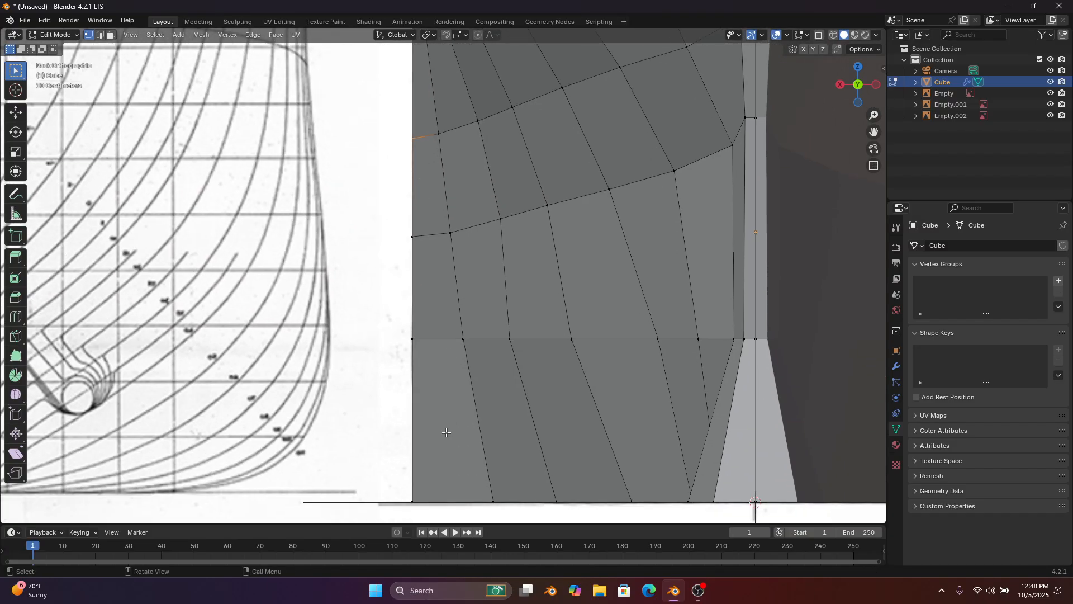
middle_click_drag(446, 433, 439, 327, "shift")
left_click(817, 36)
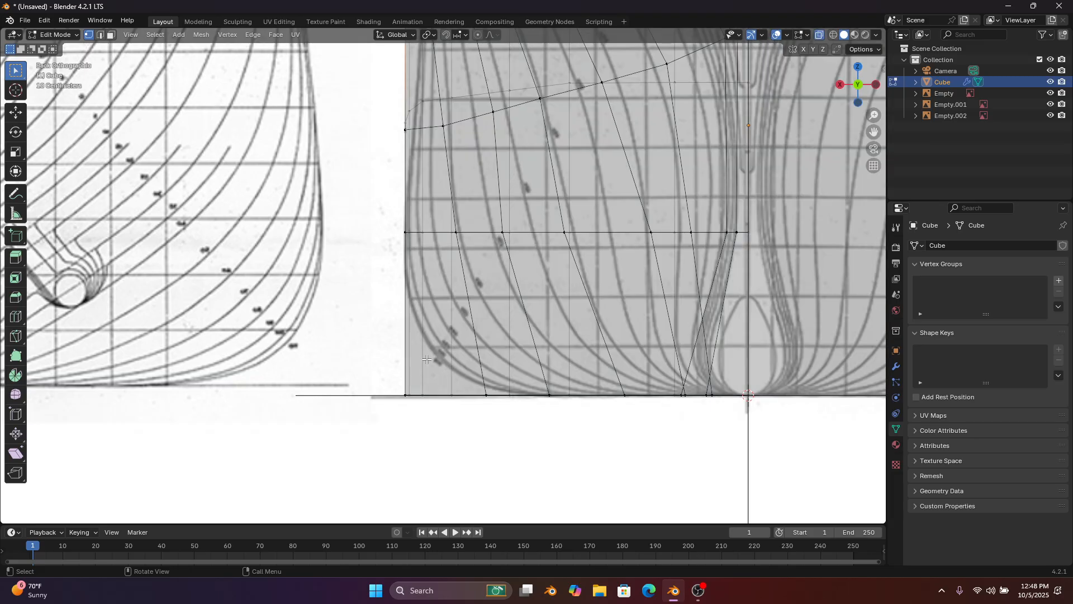
left_click_drag(360, 407, 360, 408)
key("g")
key("x")
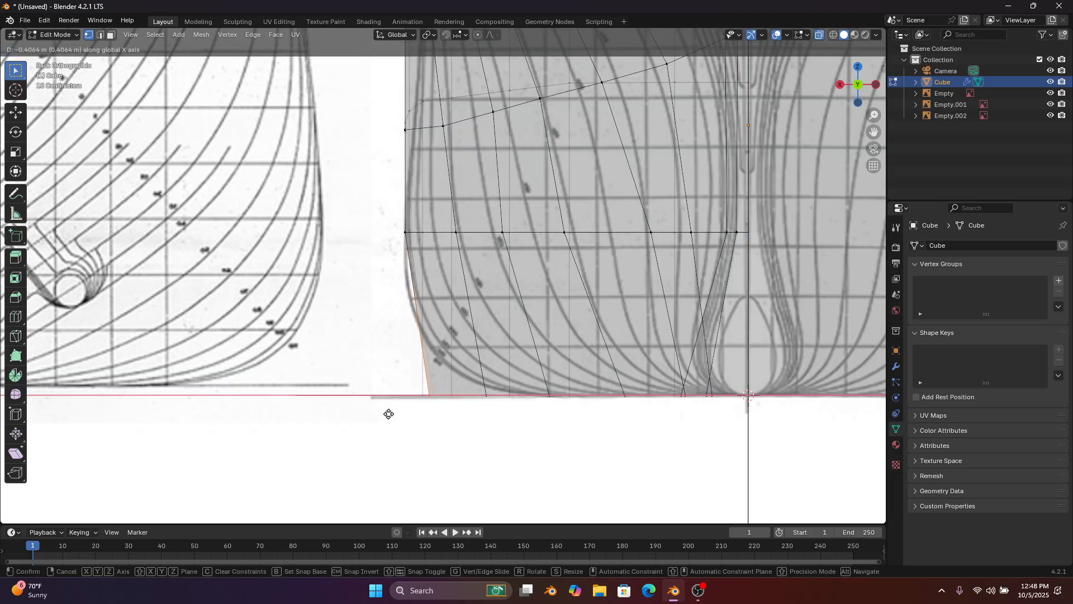
right_click(374, 383)
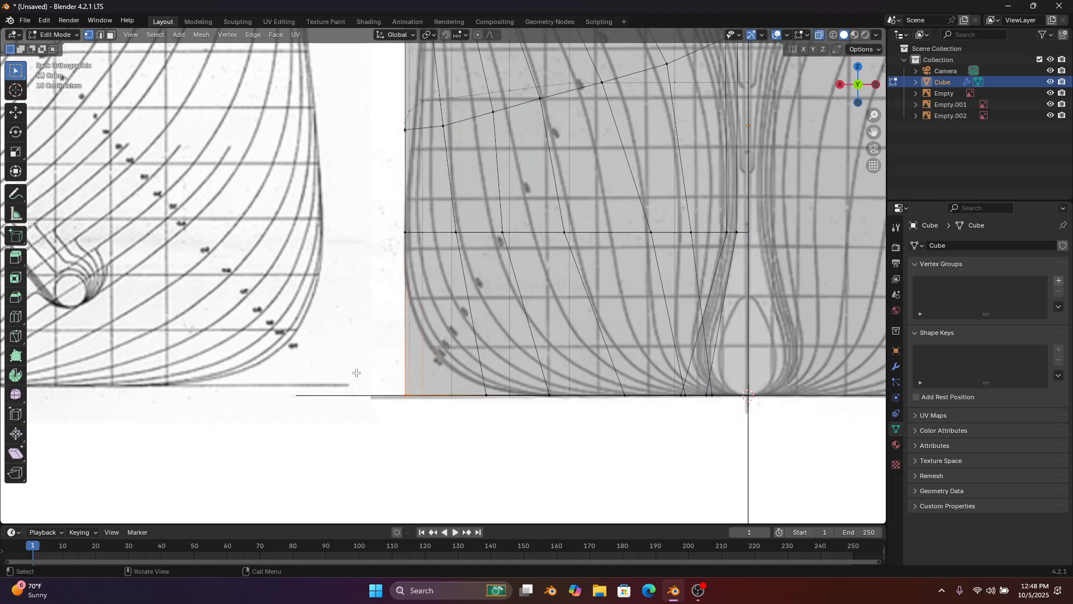
Select the vertices at the hull's bottom outer corner and move them inward along X towards the body plan's bilge curve
scroll(356, 373, "up", 3)
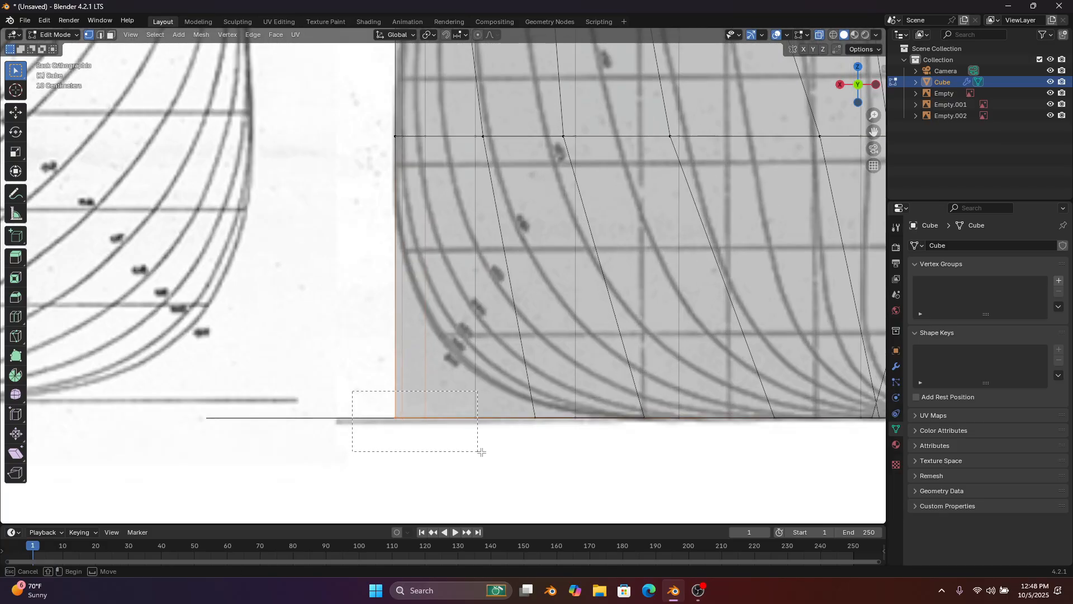
key("g")
key("x")
left_click(521, 414)
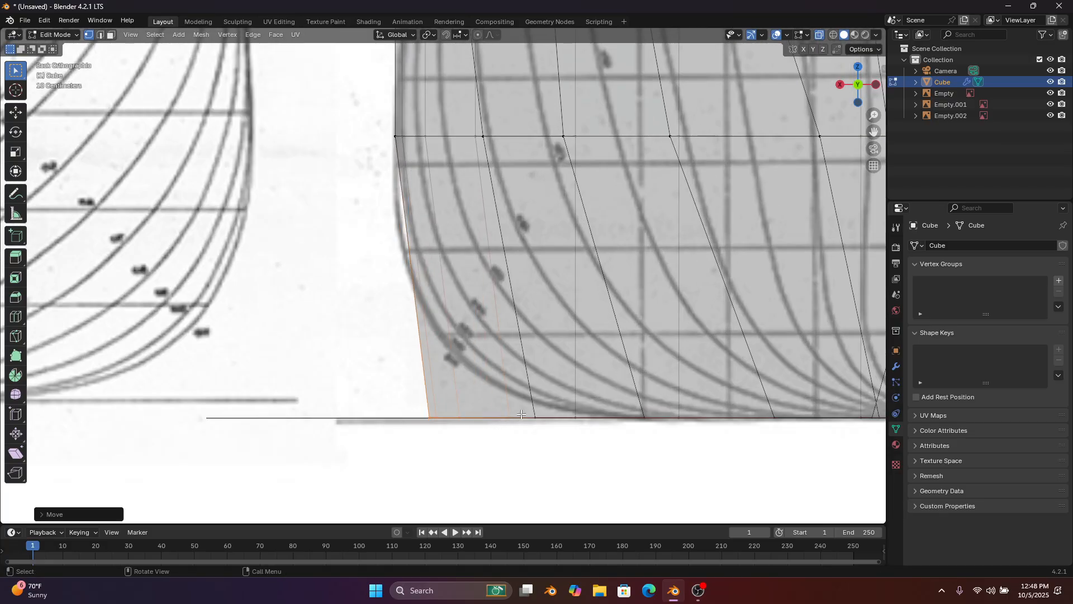
Select the hull side's fourth-row vertices from the outer edge to the bow and move them inward along X by about 0.16 m
left_click(821, 35)
left_click(823, 35)
scroll(475, 186, "down", 7)
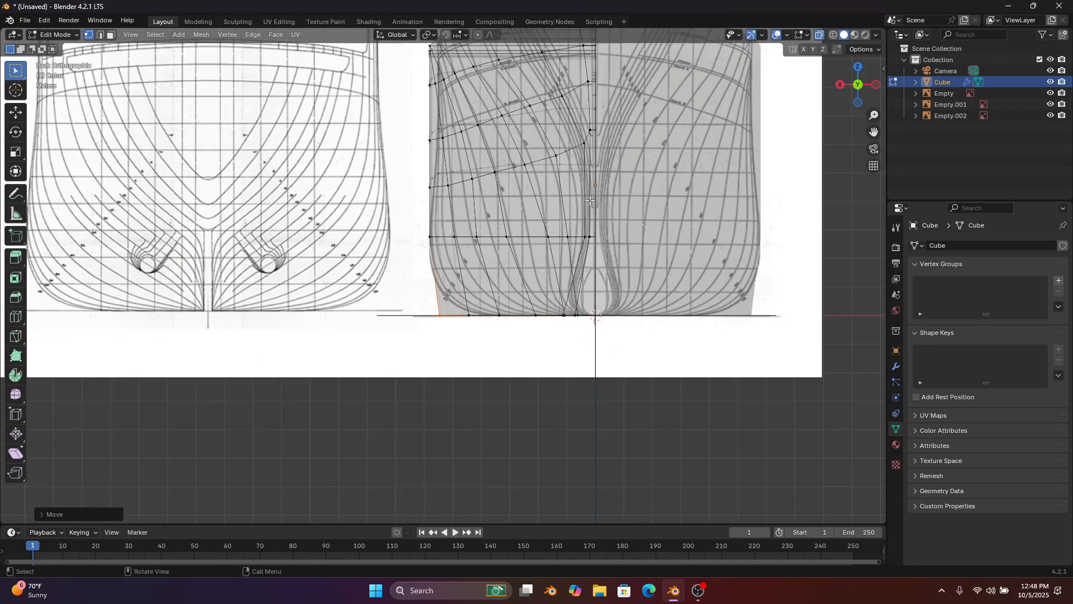
middle_click_drag(472, 186, 414, 293, "shift")
scroll(413, 293, "up", 8)
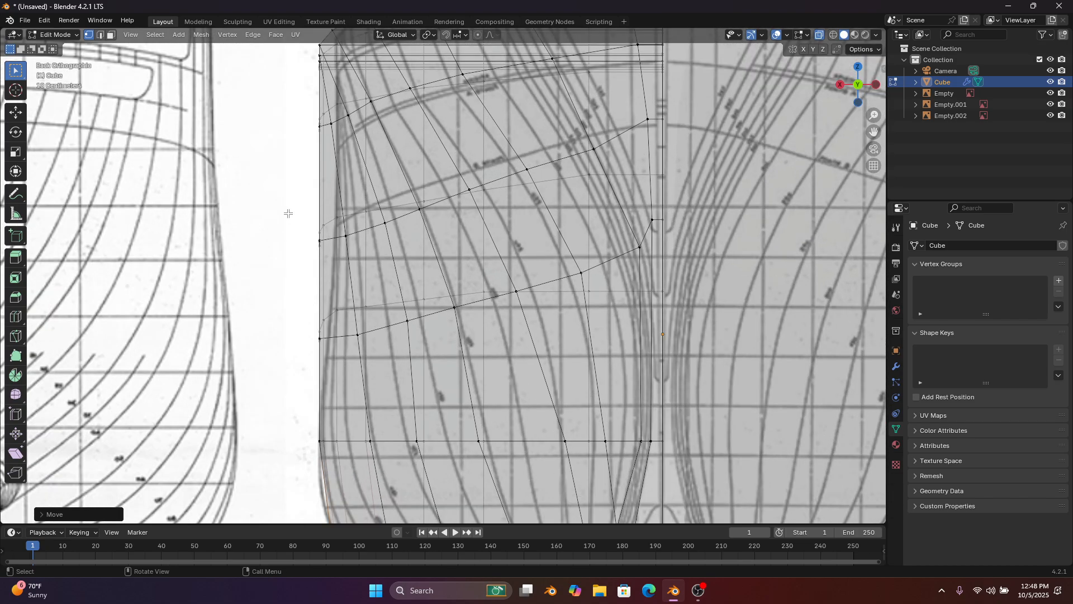
scroll(417, 153, "down", 3)
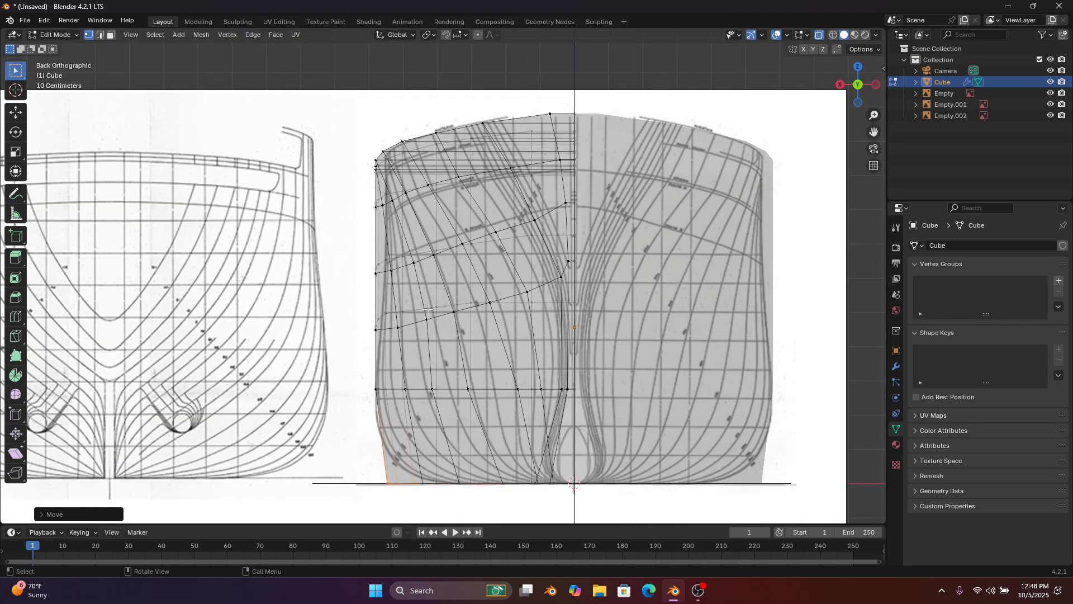
scroll(460, 303, "up", 3)
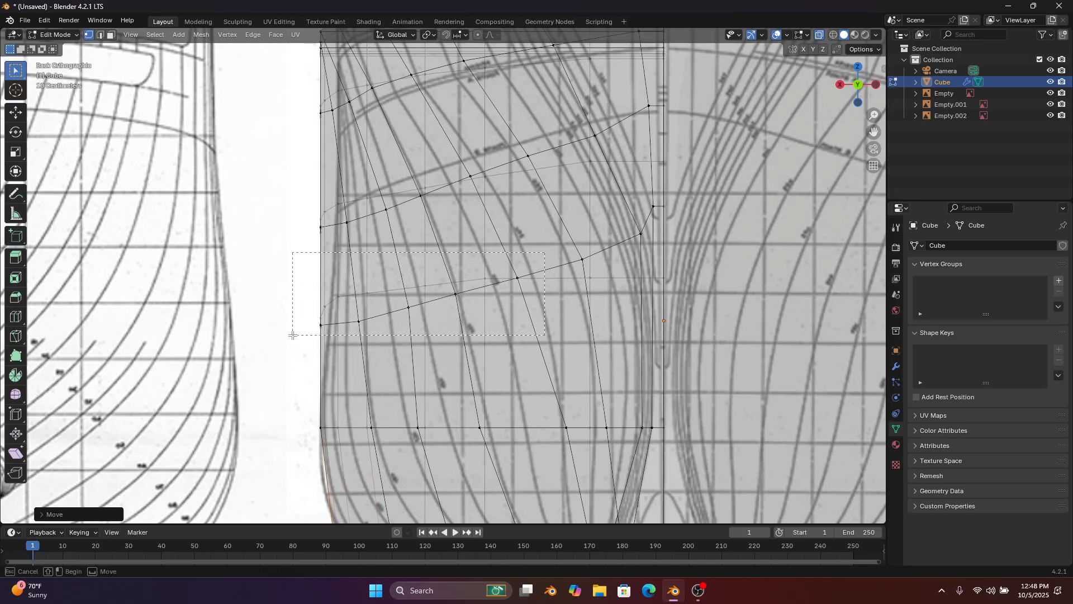
left_click_drag(292, 335, 283, 341)
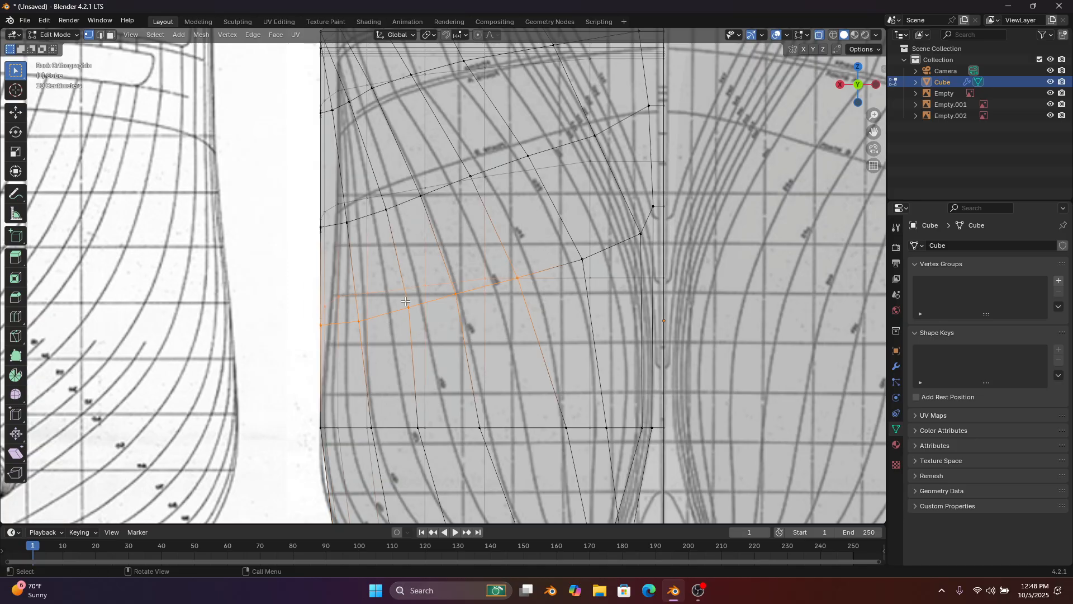
left_click_drag(569, 278, 568, 279)
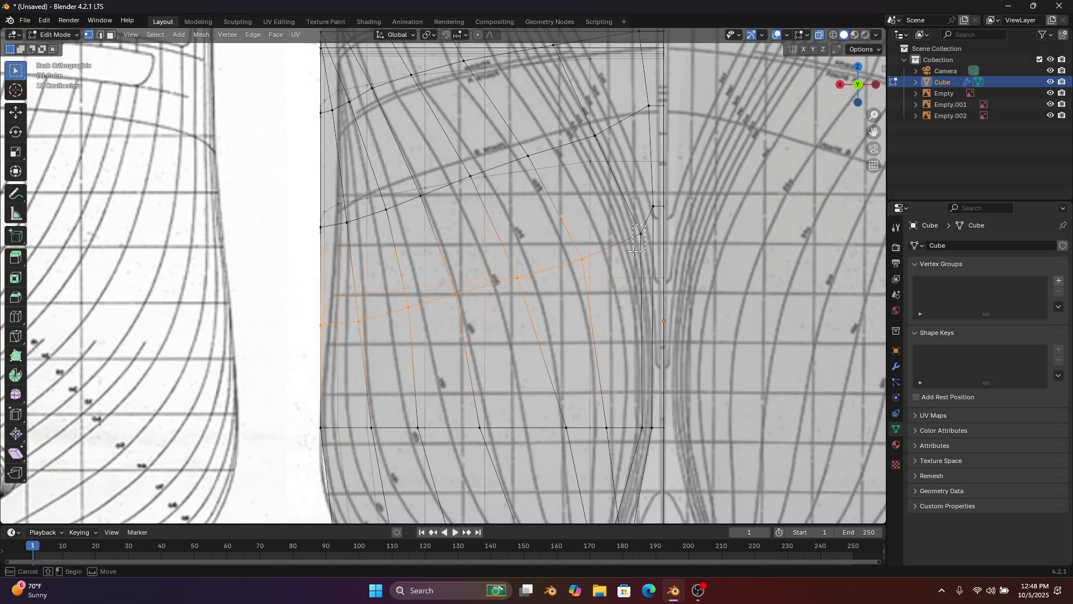
left_click_drag(633, 252, 633, 252)
key("g")
key("x")
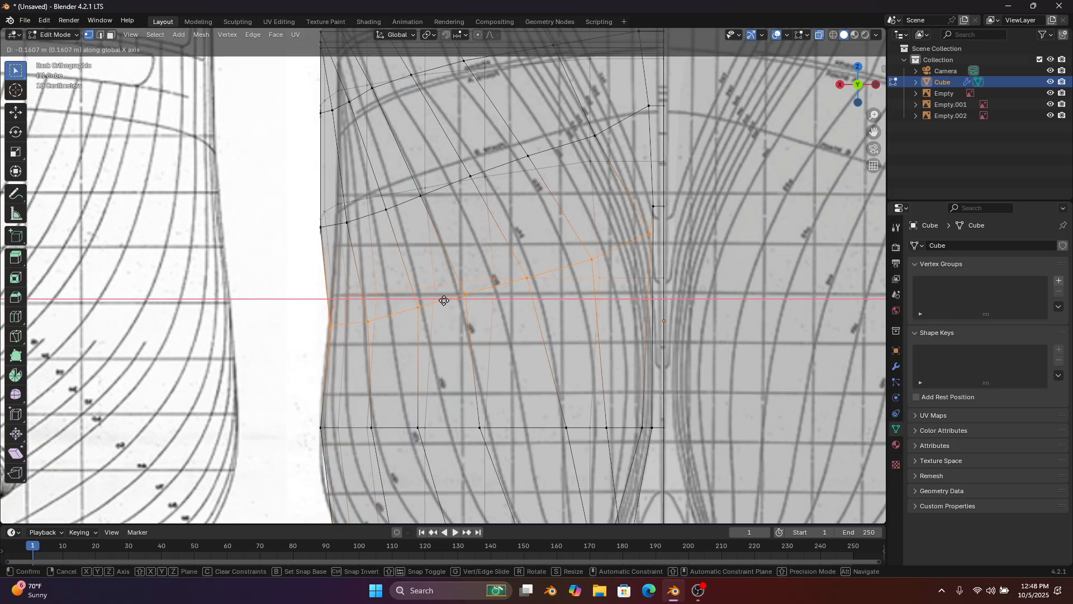
left_click(443, 300)
Select the third-row vertices along the hull side and move them inward along X by about 0.26 m to the body plan's outline
middle_click_drag(603, 140, 596, 158, "shift")
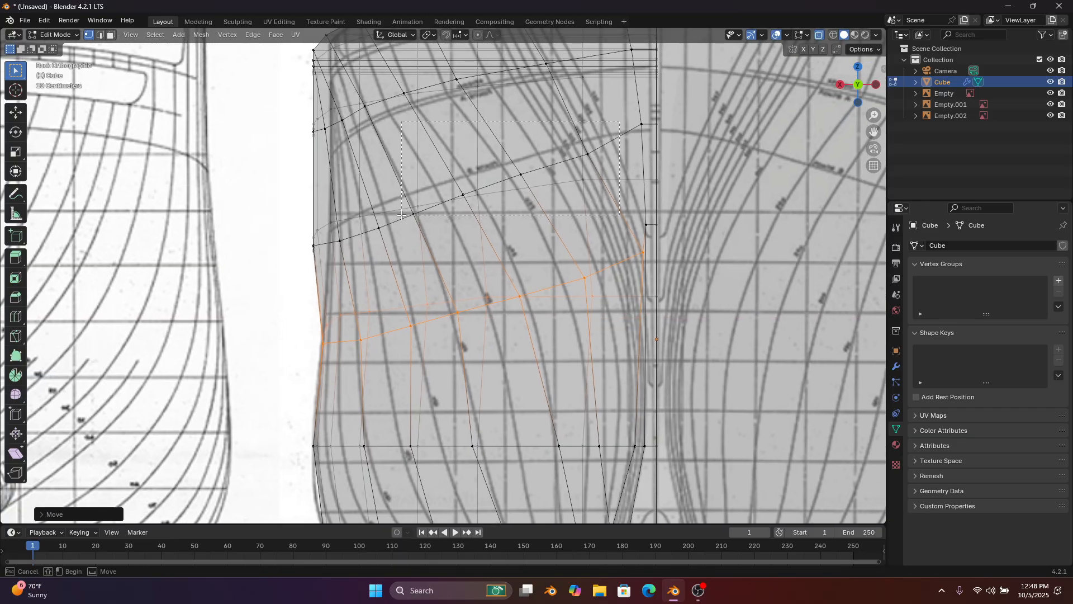
left_click_drag(401, 214, 401, 215)
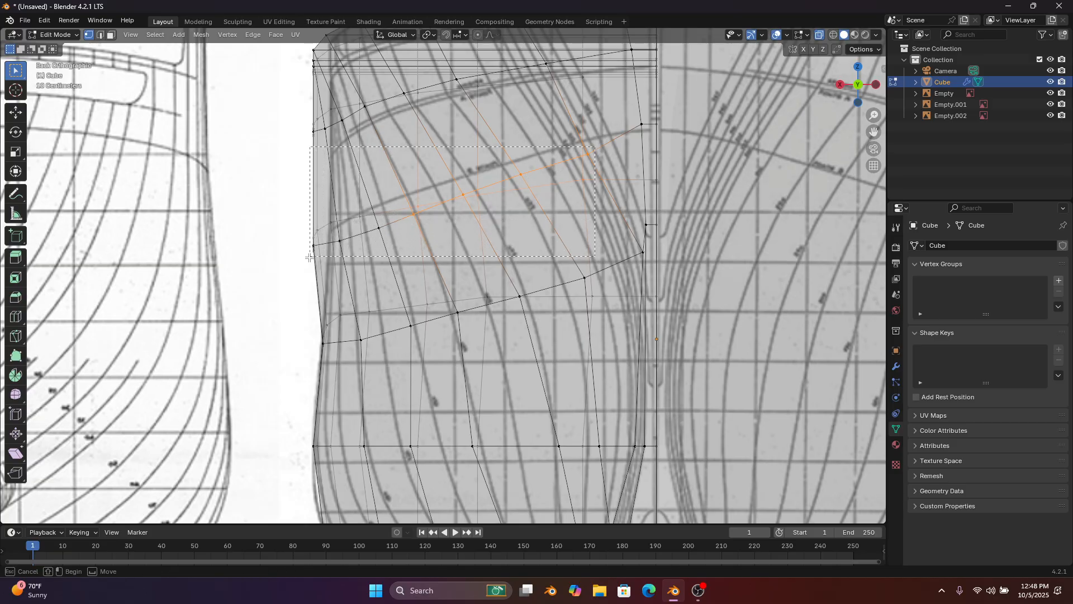
left_click_drag(309, 258, 300, 256)
key("g")
key("x")
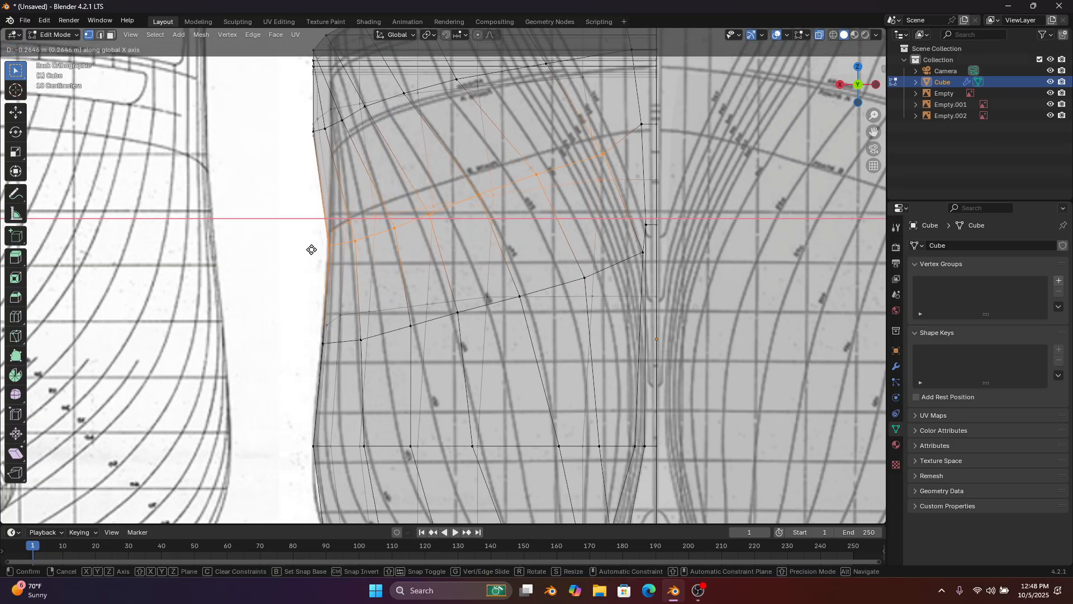
left_click(311, 249)
Turn off X-ray and examine the third vertex row along the hull from the bow, stern and side
middle_click_drag(452, 193, 422, 302, "shift")
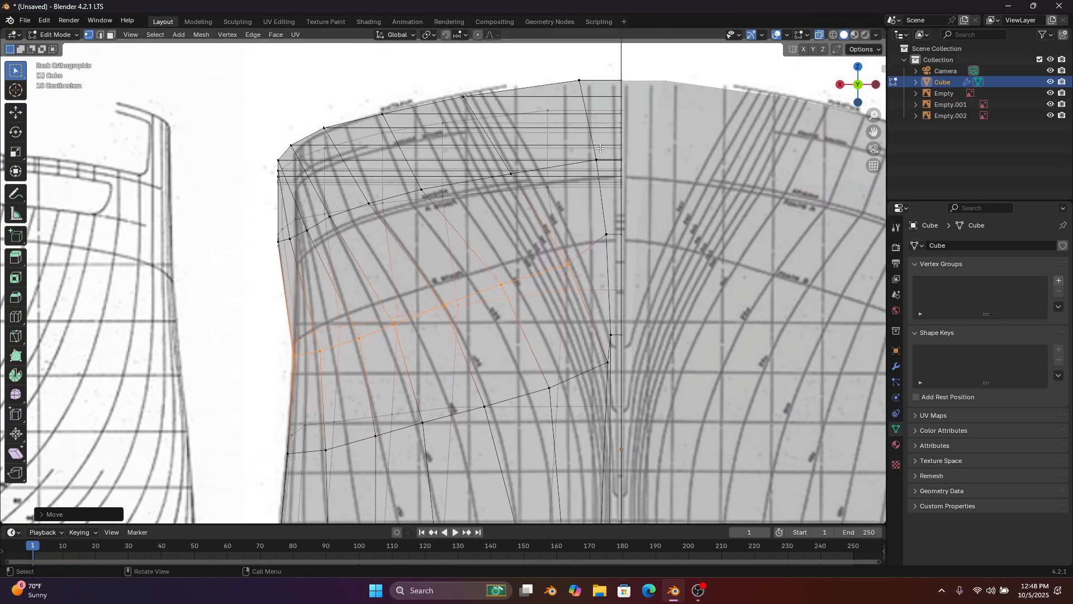
left_click(818, 35)
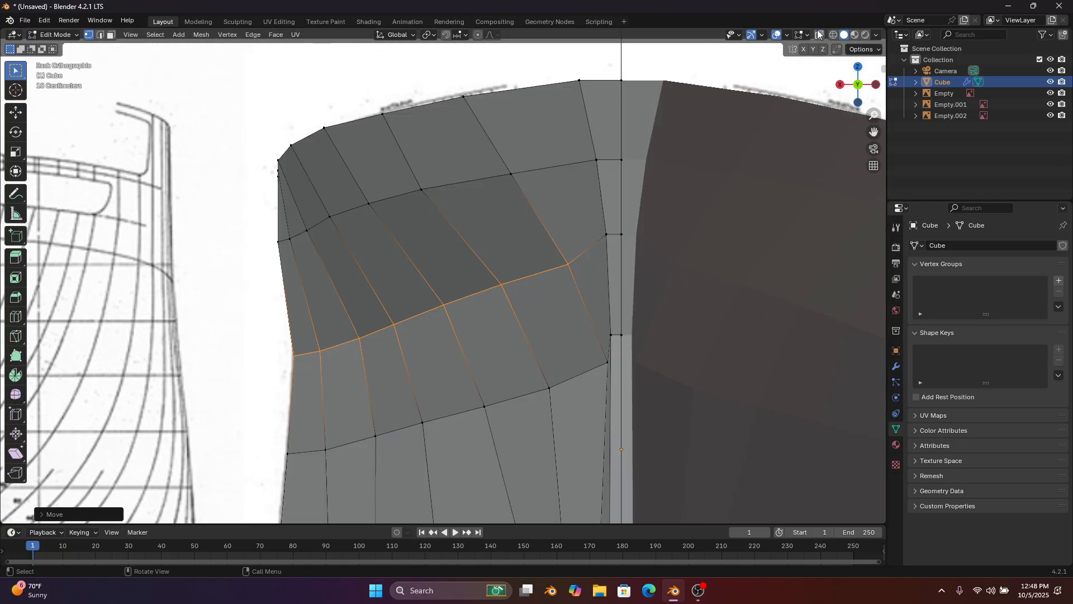
scroll(621, 231, "down", 7)
middle_click_drag(524, 311, 563, 297)
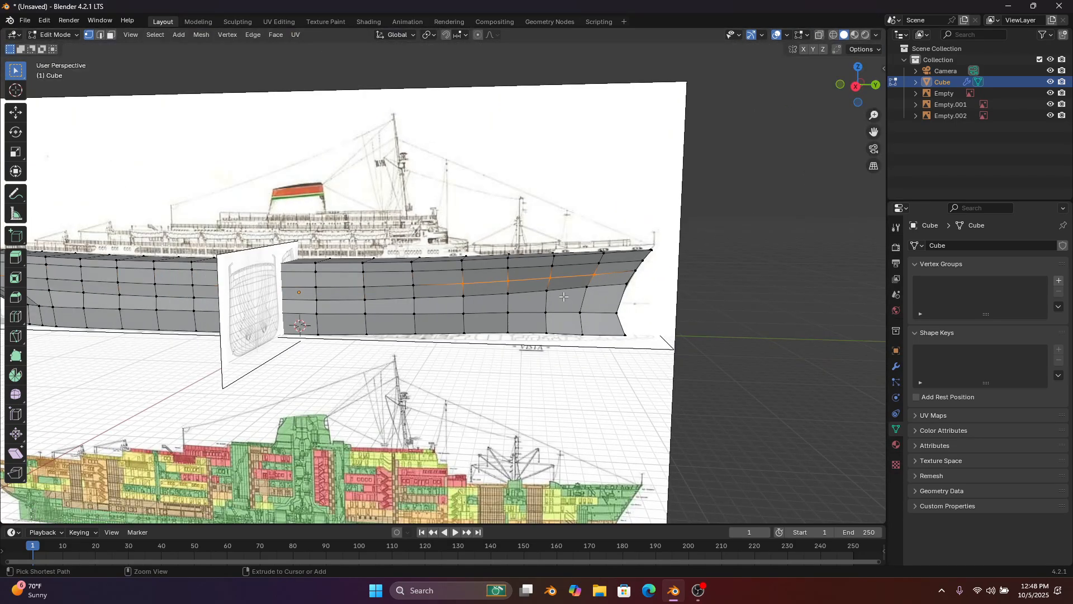
left_click(551, 297, "alt")
middle_click_drag(485, 301, 709, 281)
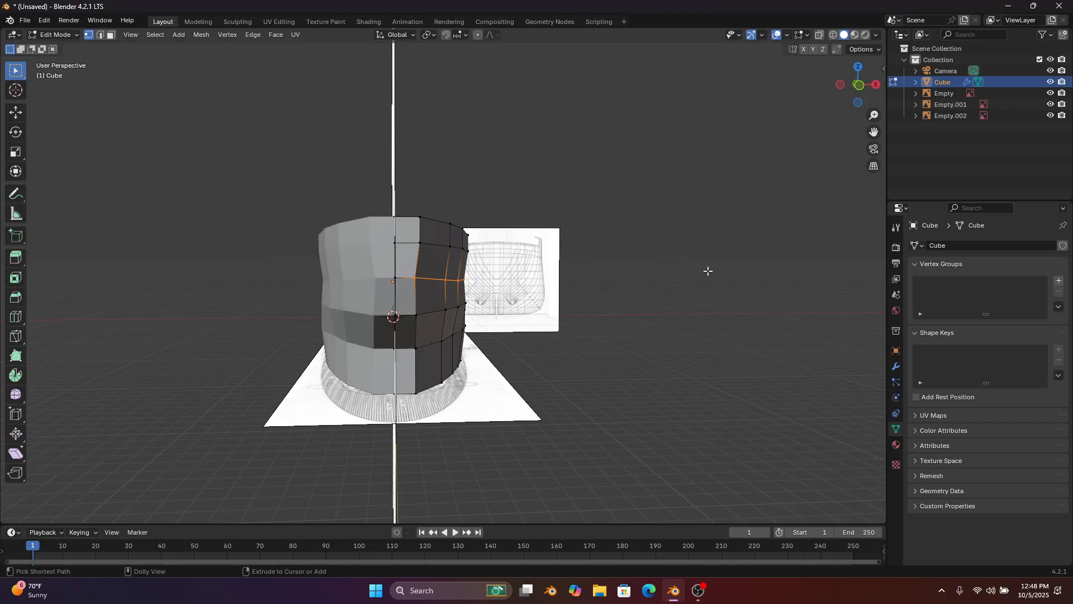
middle_click_drag(679, 270, 433, 256)
scroll(433, 256, "up", 1)
middle_click_drag(771, 107, 728, 122)
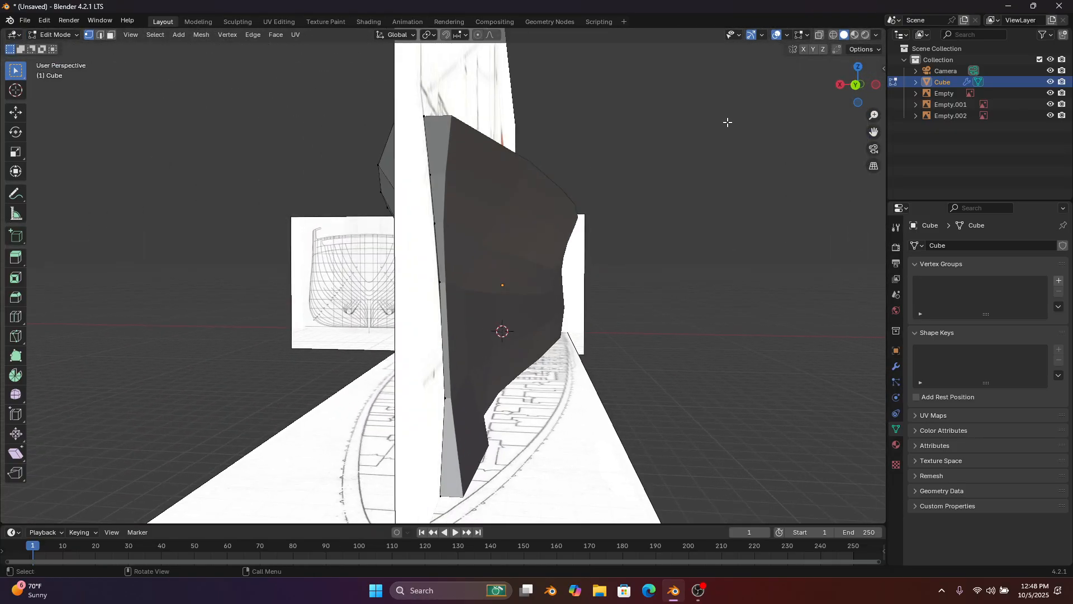
double_click(858, 84)
left_click(875, 86)
scroll(685, 111, "up", 4)
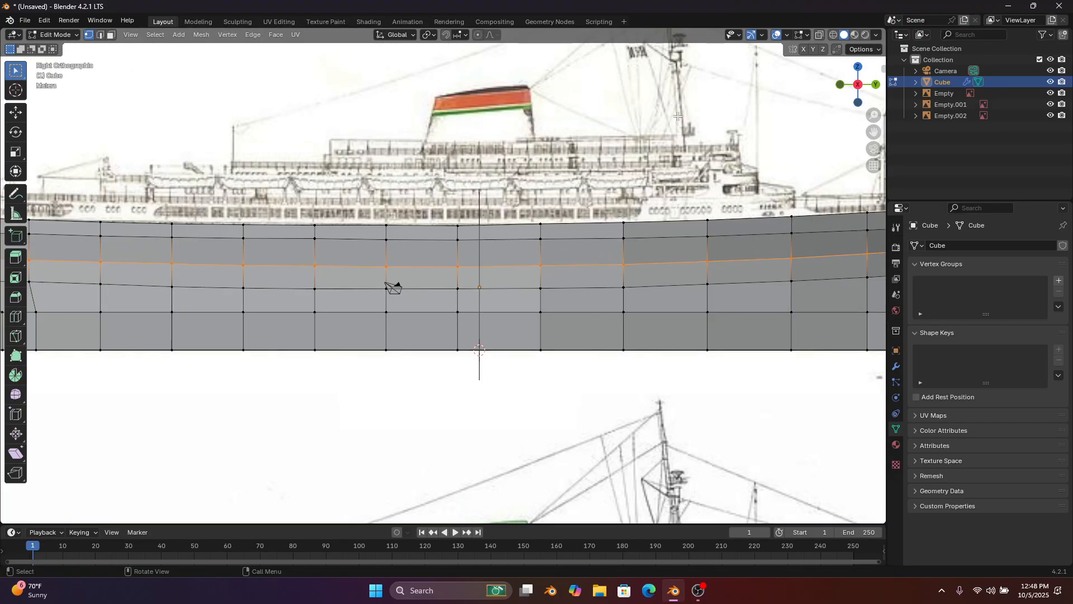
scroll(679, 112, "down", 2)
middle_click_drag(675, 112, 464, 124, "shift")
middle_click_drag(825, 97, 635, 82, "shift")
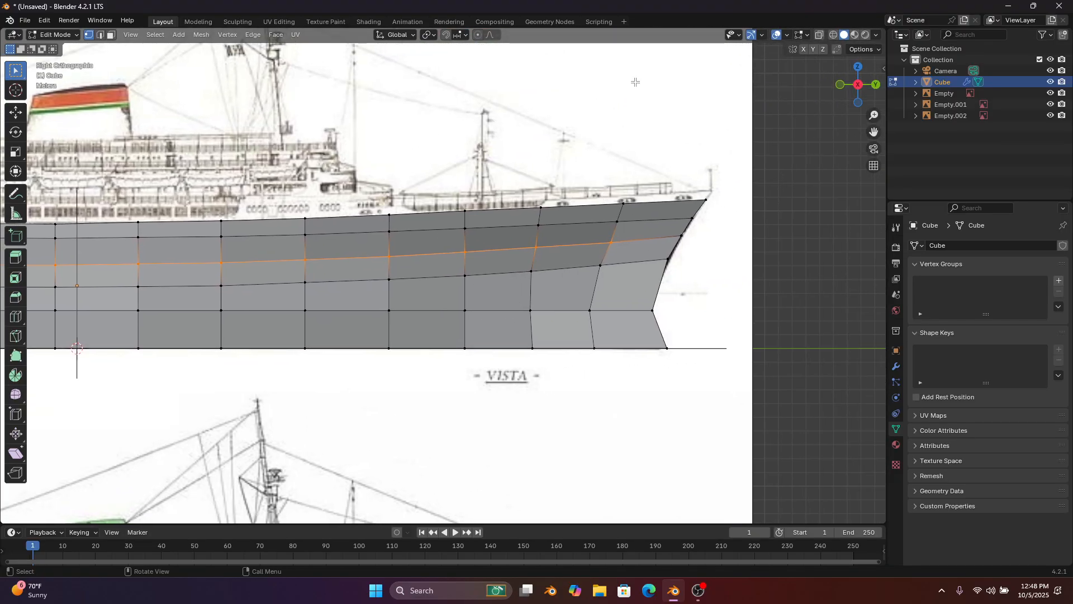
middle_click_drag(715, 97, 576, 116)
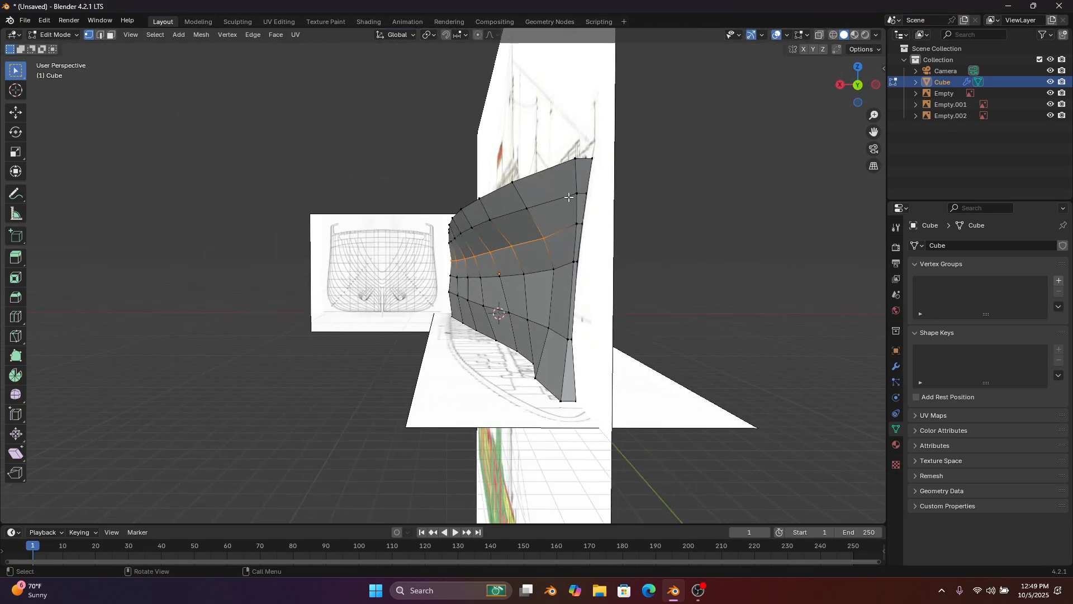
Select the second vertex row below the deck edge from bow to stern and move it inward along X to the body plan's outline
middle_click_drag(571, 192, 500, 220)
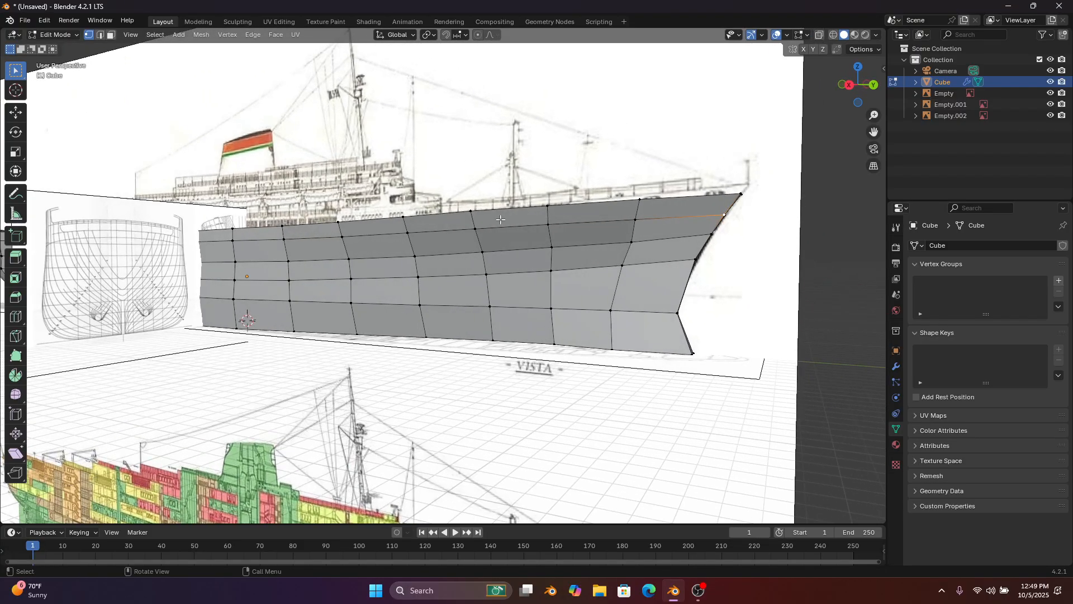
left_click(408, 234, "ctrl")
middle_click_drag(408, 234, 722, 237)
left_click(371, 218, "ctrl")
middle_click_drag(370, 218, 444, 216)
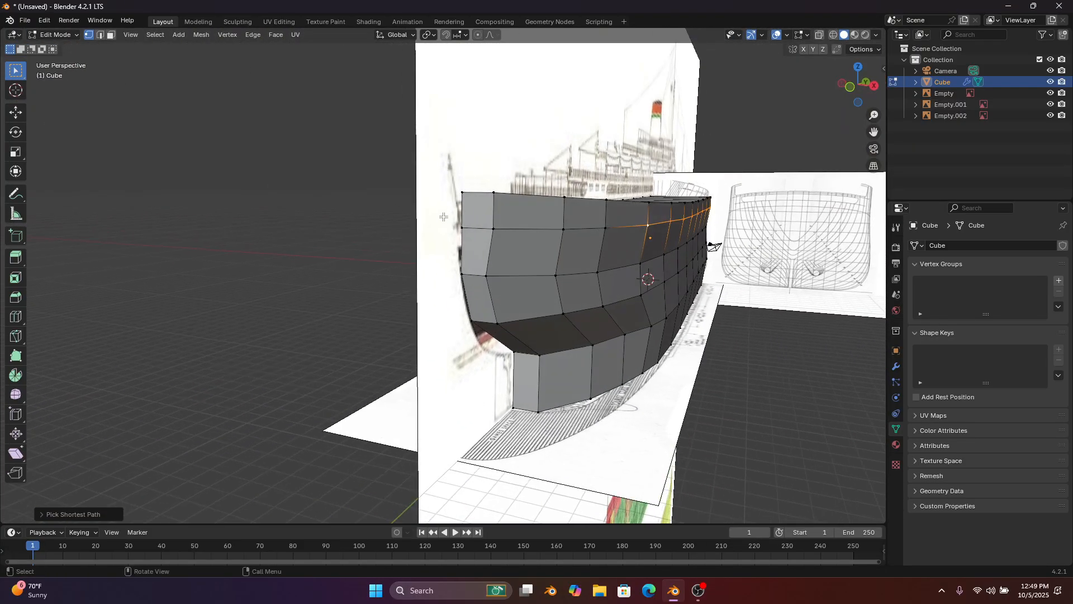
left_click(874, 90)
left_click(874, 89)
scroll(642, 123, "up", 4)
middle_click_drag(439, 130, 822, 222, "shift")
left_click(822, 33)
scroll(467, 217, "up", 4)
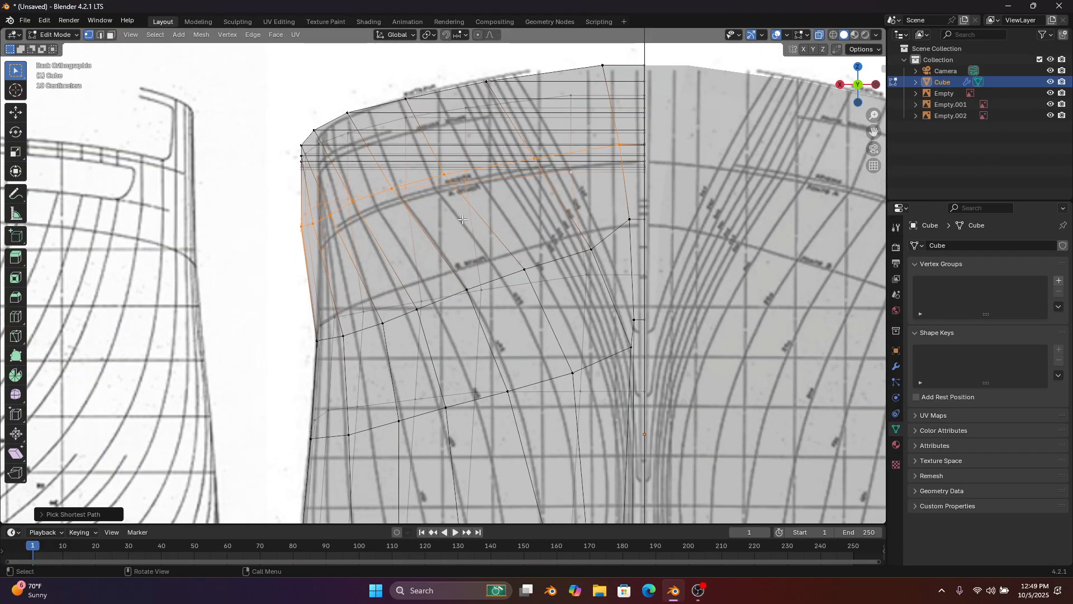
key("g")
key("x")
left_click(477, 220)
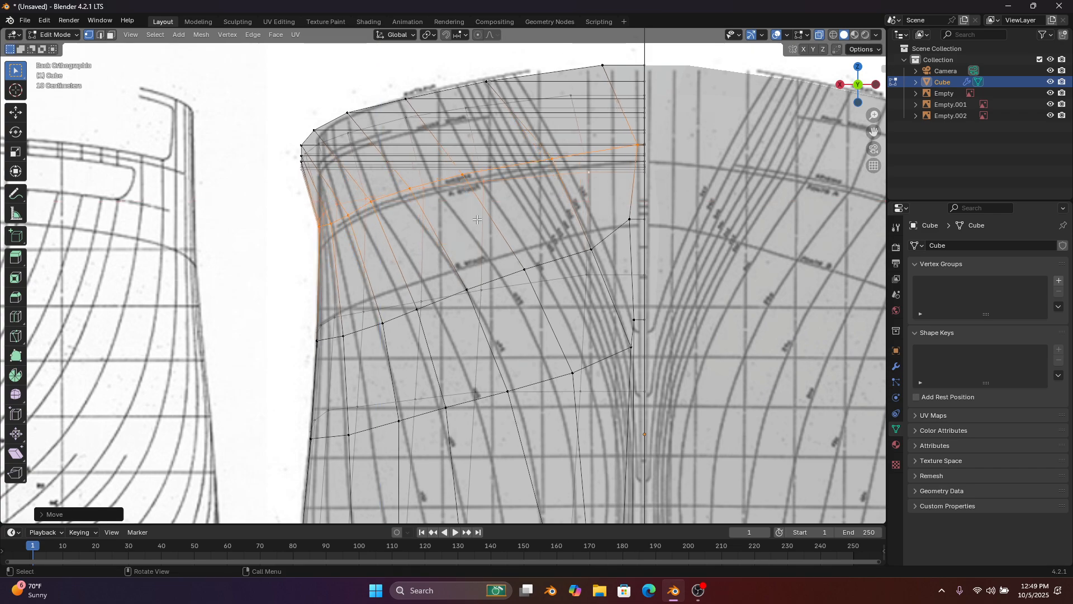
scroll(593, 162, "down", 2)
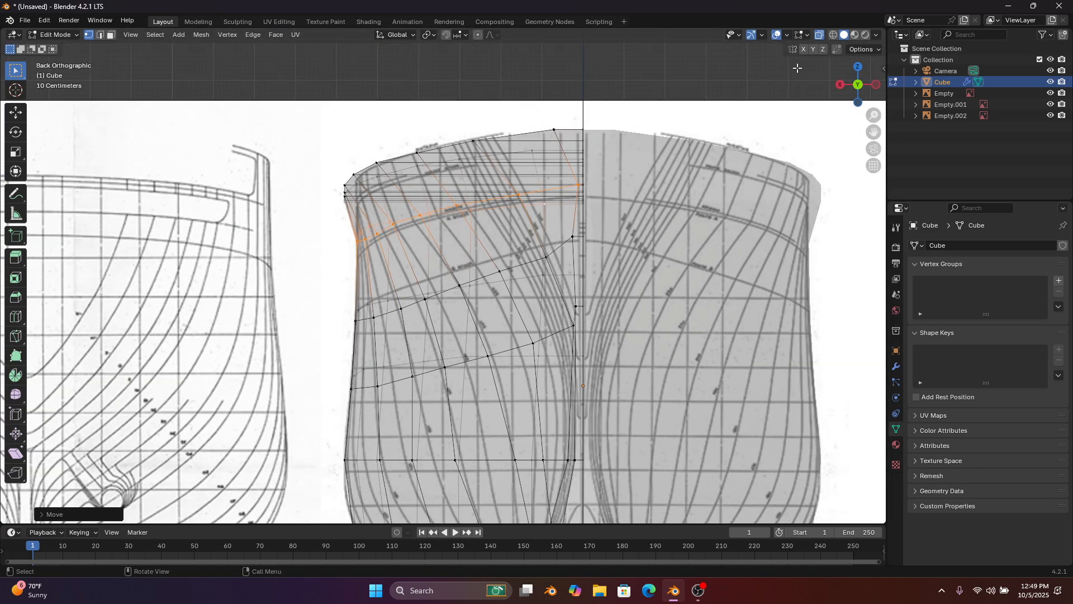
Turn off X-ray and nudge the second vertex row down along Z by about 0.01 m
left_click(819, 38)
key("g")
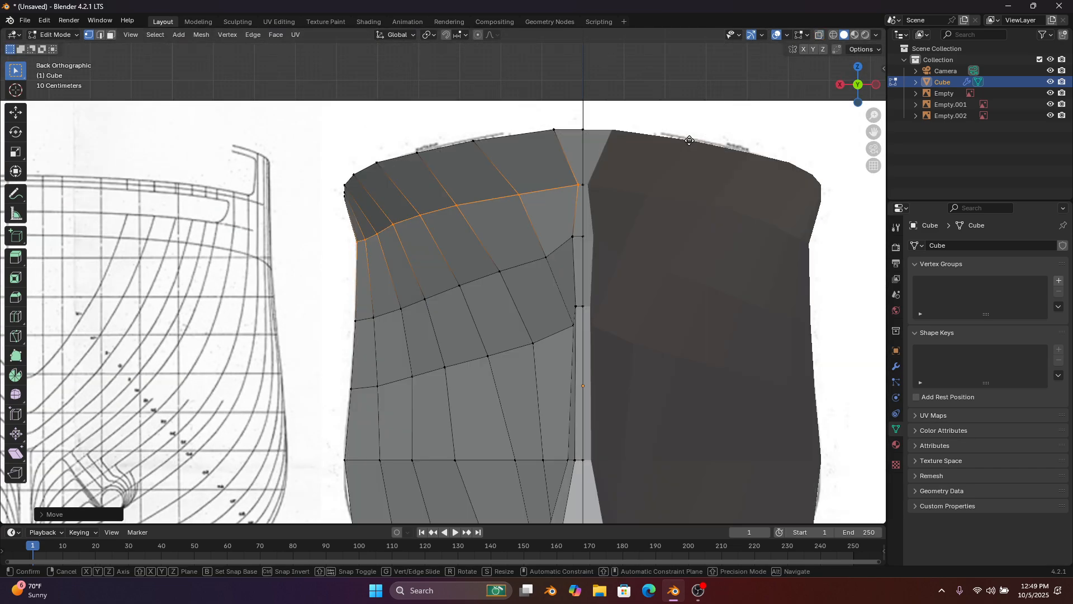
key("z")
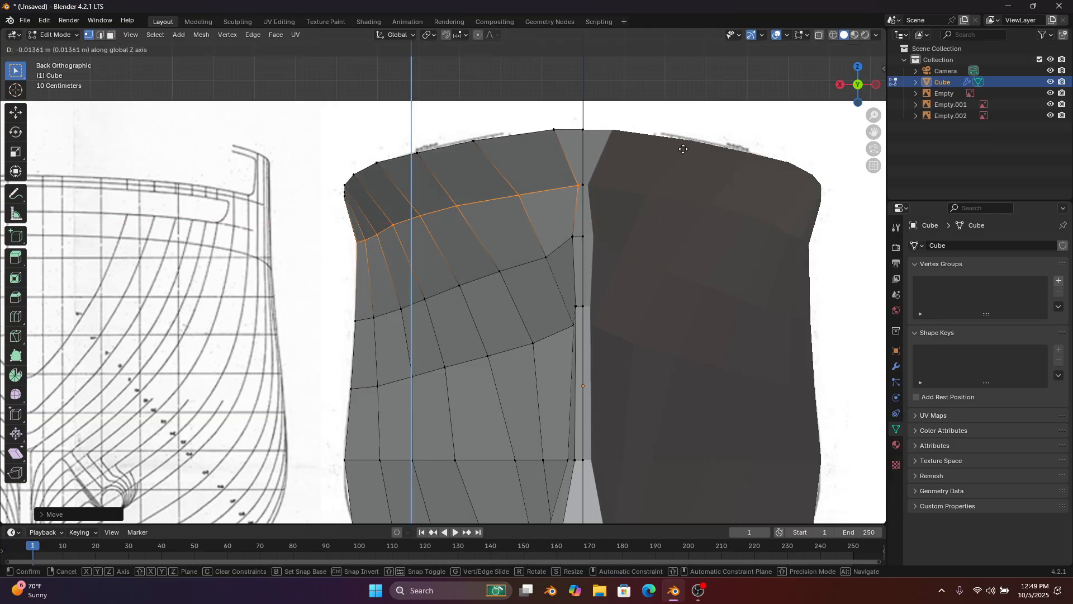
left_click(682, 149)
Select the deck-edge vertices from bow to stern, leaving out the stern's centreline vertex, and move them inward along X to the body plan's outline
left_click(565, 129)
scroll(546, 179, "down", 4)
middle_click_drag(545, 193, 369, 307)
left_click(441, 259, "ctrl")
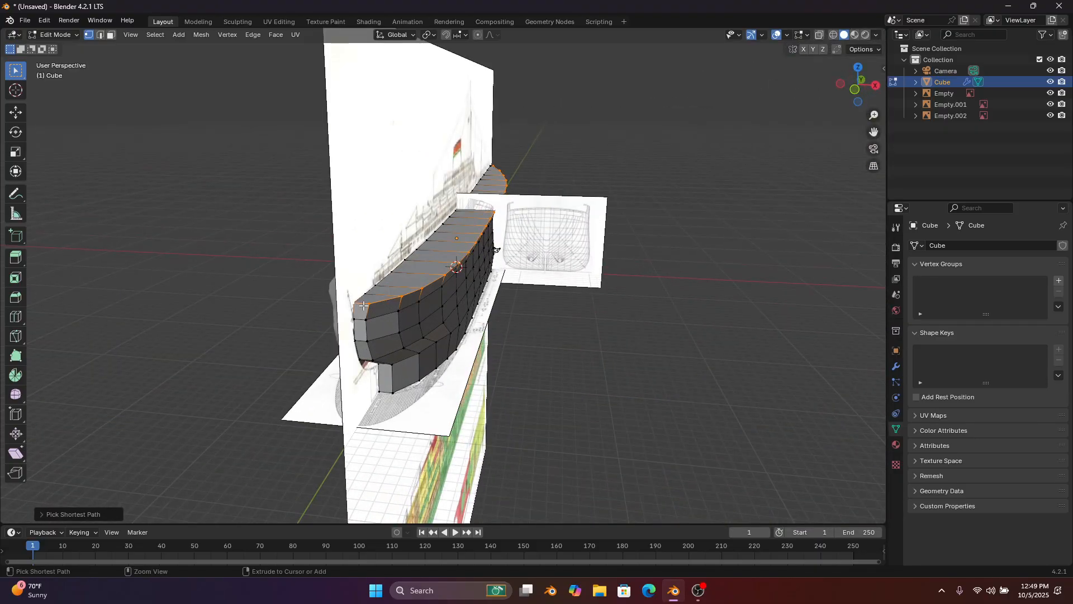
left_click(358, 302, "shift")
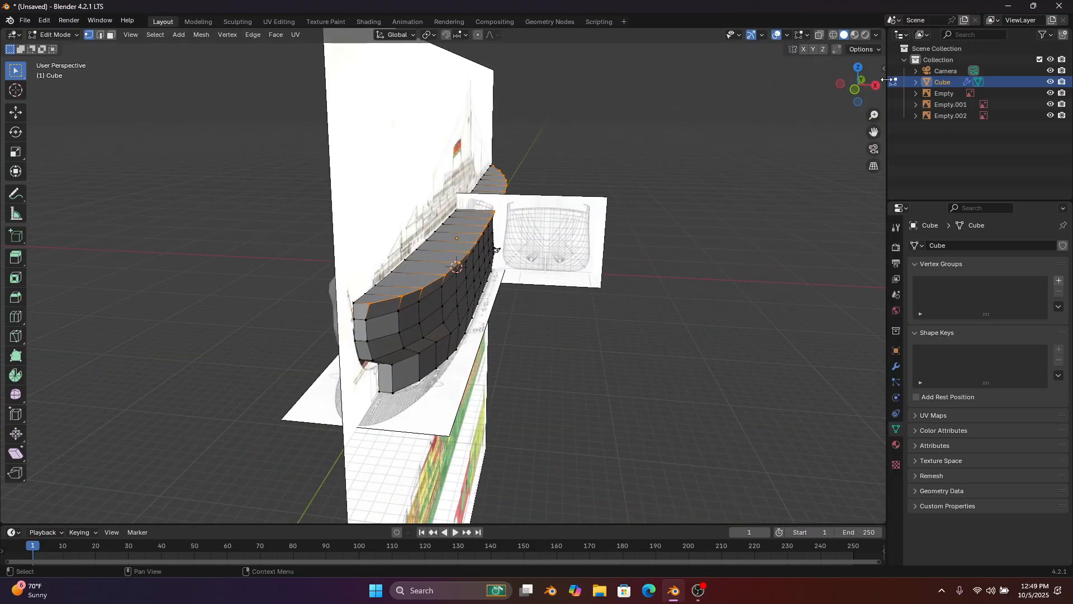
left_click(875, 85)
left_click(876, 83)
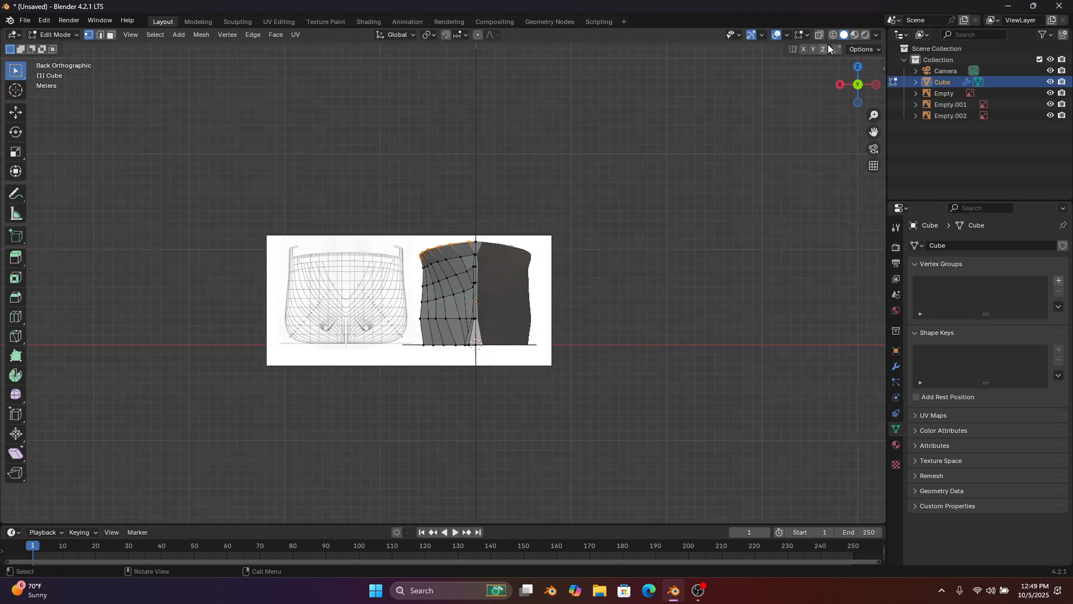
scroll(442, 219, "up", 5)
scroll(442, 220, "up", 5)
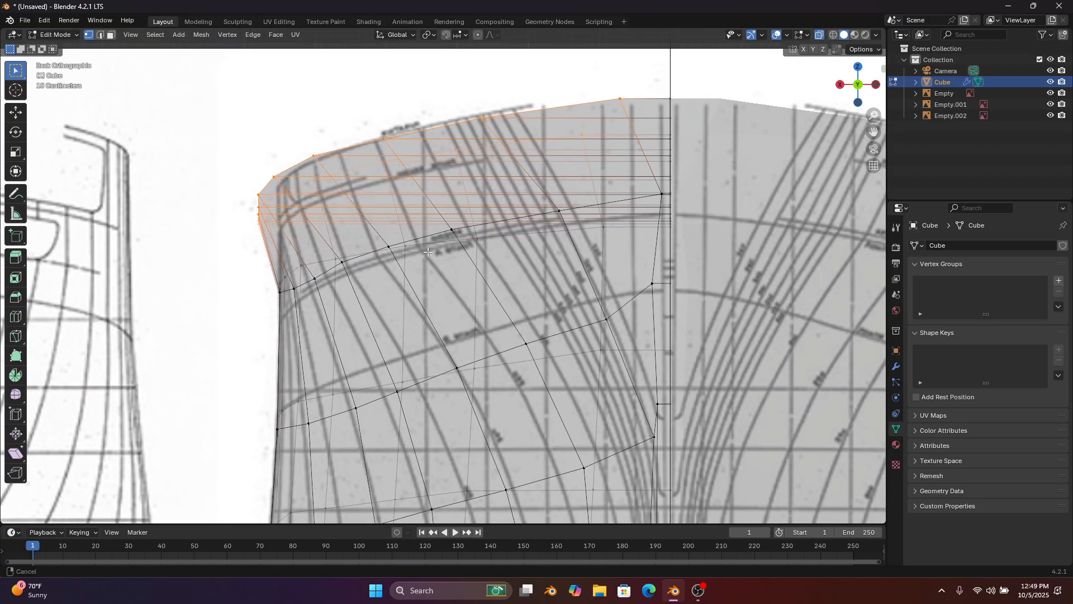
key("g")
key("x")
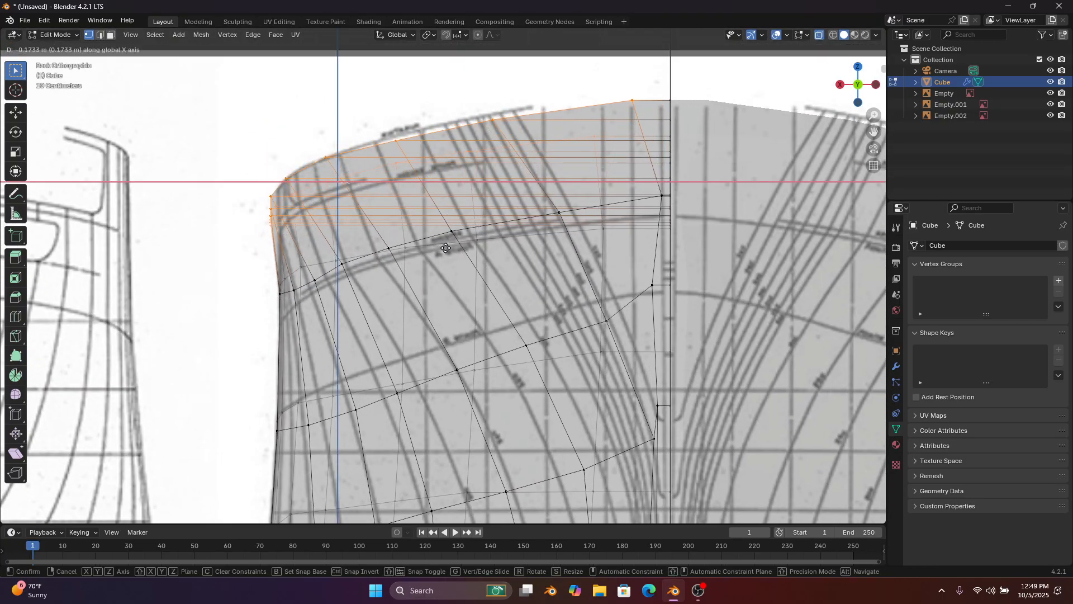
left_click(456, 247)
Turn off X-ray and examine the hull's upper vertex rows against the body plan from the back view
scroll(456, 246, "down", 4)
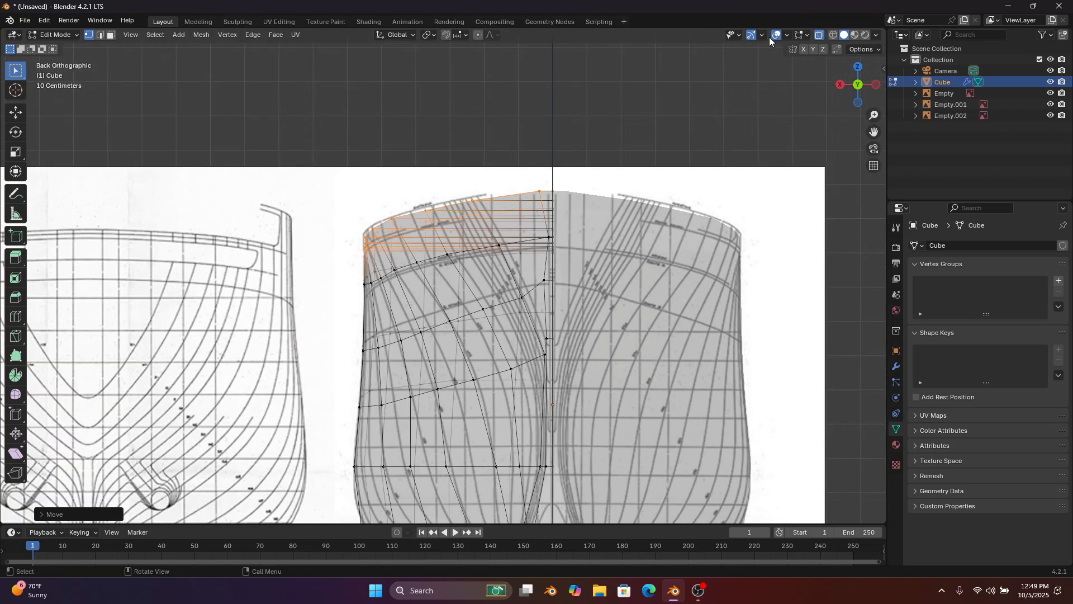
left_click(820, 34)
scroll(627, 170, "down", 3)
middle_click_drag(593, 237, 526, 223)
scroll(610, 224, "down", 4)
scroll(614, 222, "down", 4)
left_click(858, 86)
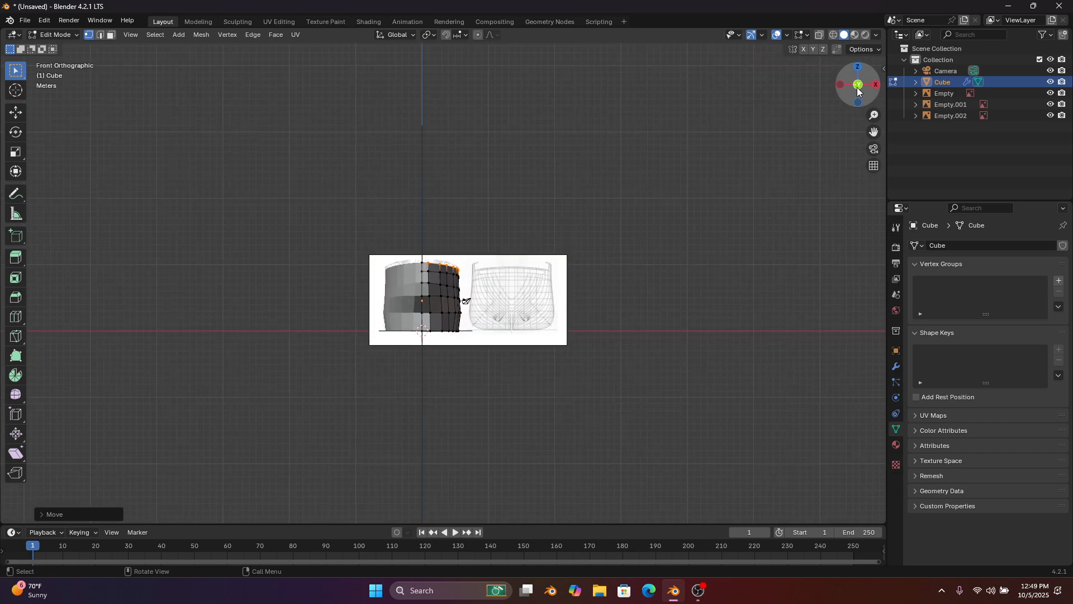
left_click(858, 86)
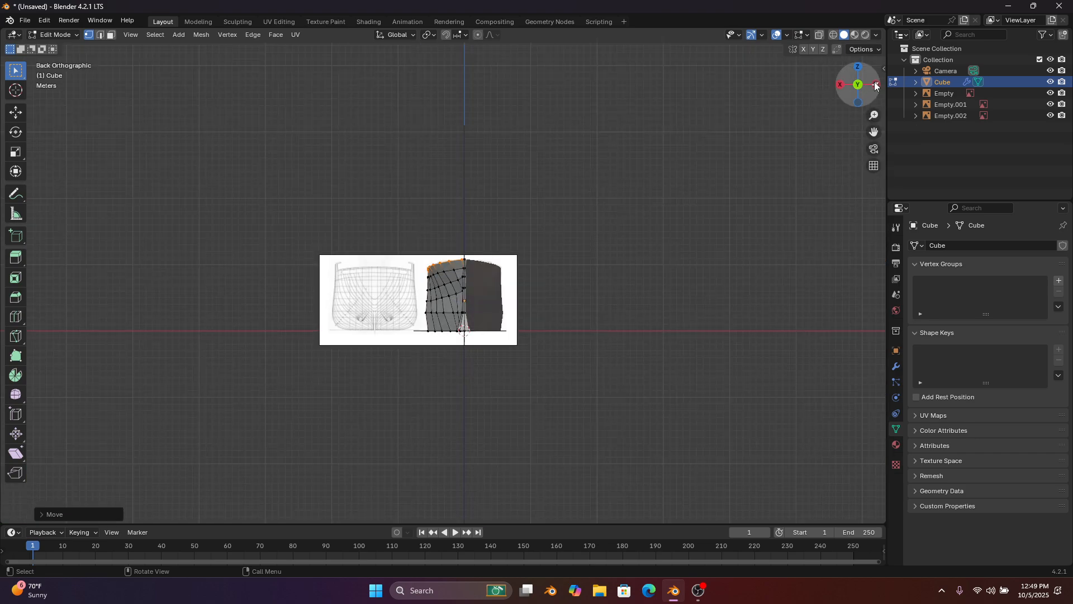
left_click(876, 84)
left_click(840, 84)
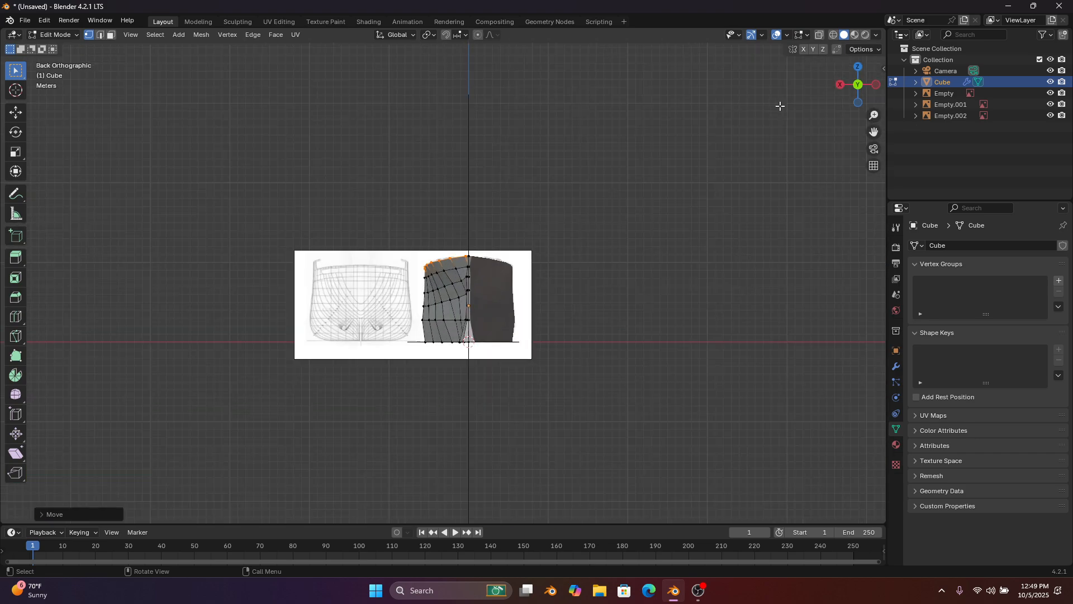
scroll(481, 275, "up", 8)
scroll(481, 275, "up", 2)
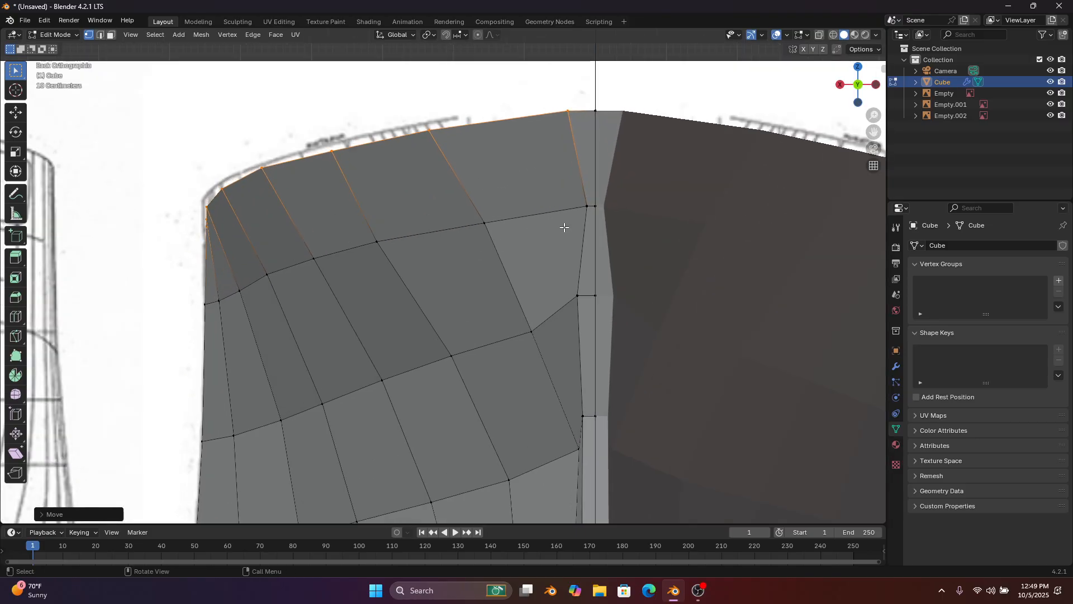
Along X, move the bow vertex beside the centreline in the first row below the deck edge slightly outward and the one beneath it inward
left_click(583, 215)
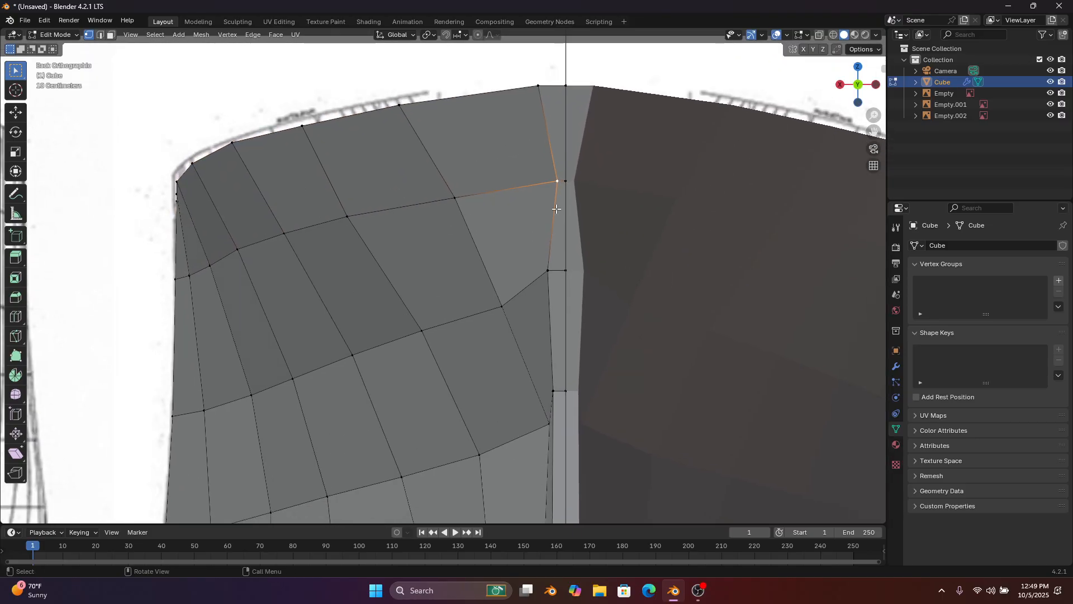
key("g")
key("x")
left_click(552, 206)
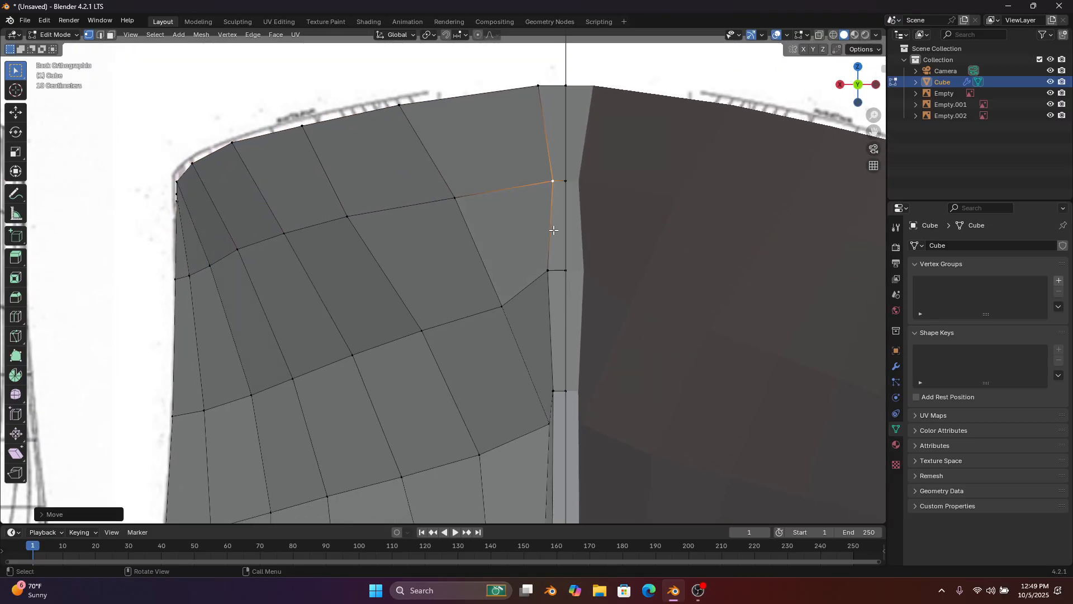
left_click(548, 271)
key("g")
key("x")
left_click(558, 258)
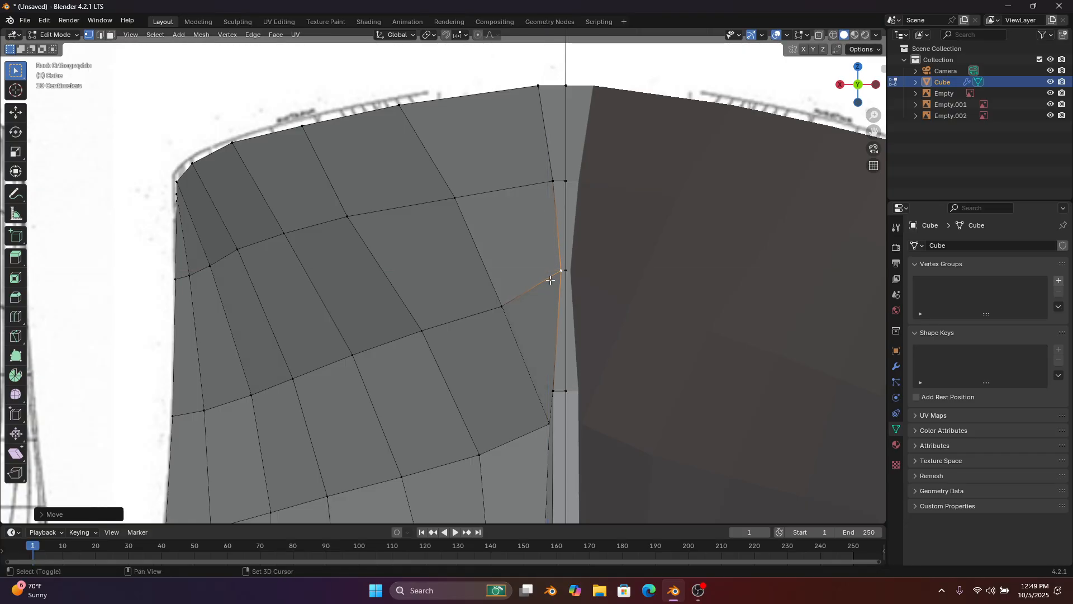
Move the next two lower bow vertices beside the centreline inward along X to narrow the stem
middle_click_drag(546, 289, 513, 165, "shift")
left_click(523, 262)
key("g")
key("x")
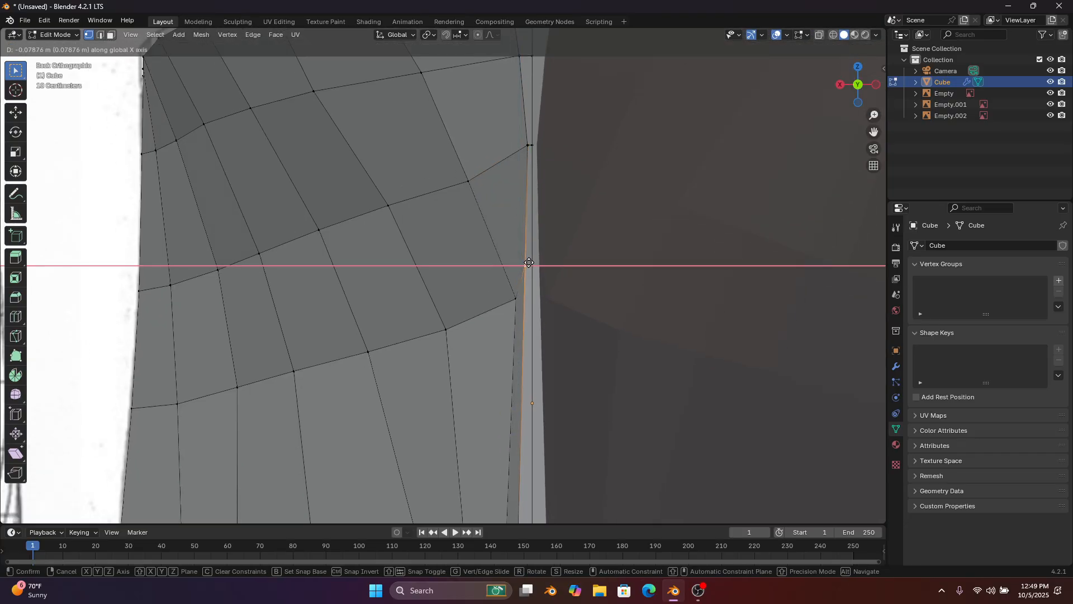
left_click(534, 264)
middle_click_drag(509, 310, 506, 90, "shift")
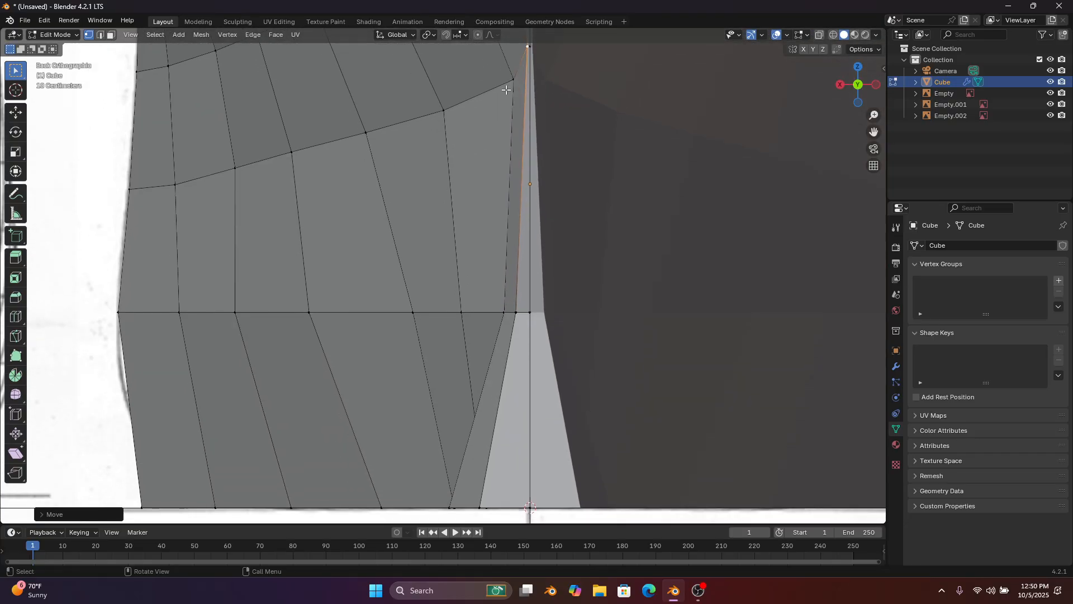
left_click(521, 313)
key("g")
key("x")
left_click(519, 299)
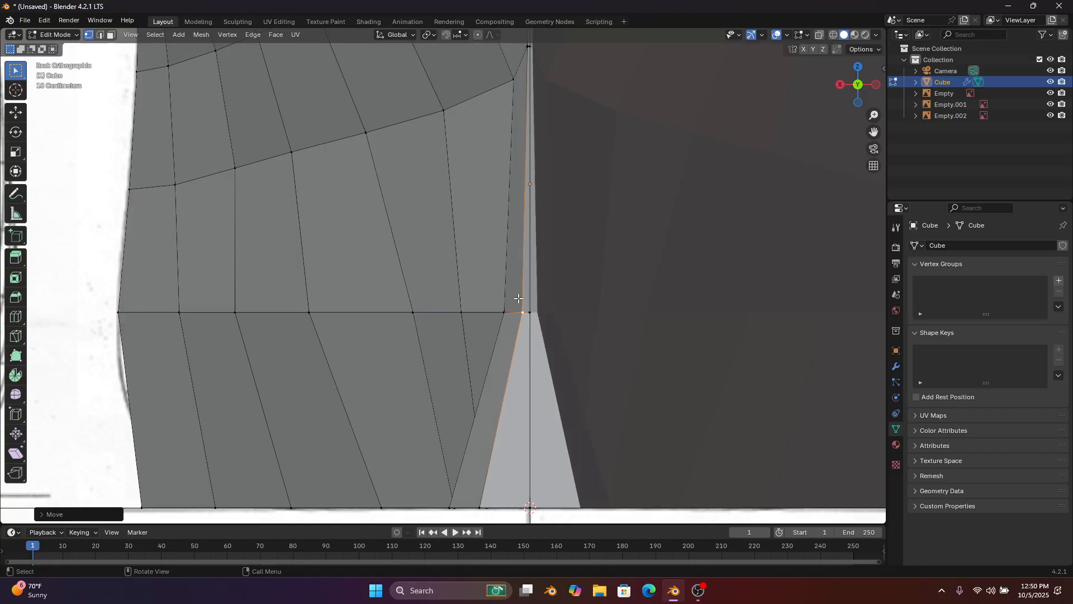
In Object Mode, hide the ship profile and body plan reference images and select the upper deck image
scroll(562, 258, "down", 3)
middle_click_drag(616, 175, 571, 296, "shift")
scroll(570, 297, "down", 2)
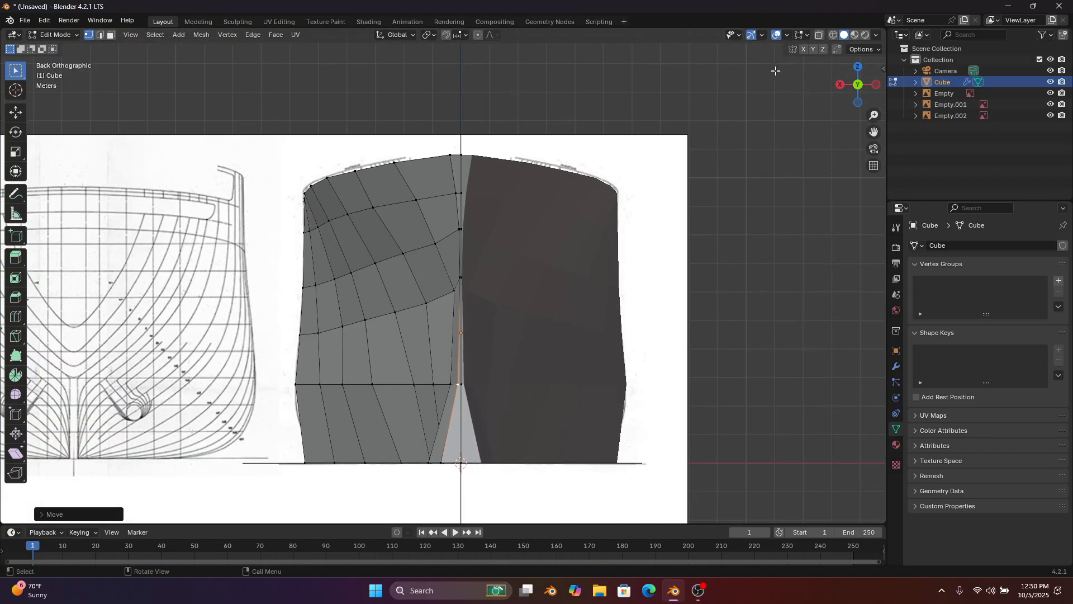
middle_click_drag(699, 203, 573, 233)
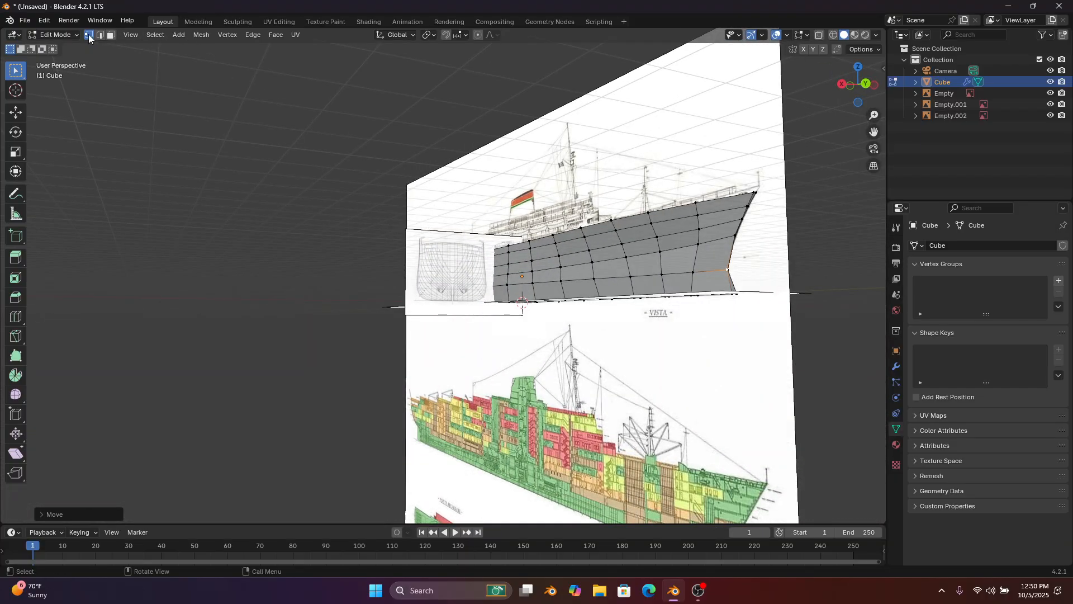
left_click(72, 37)
left_click(62, 47)
left_click(573, 150)
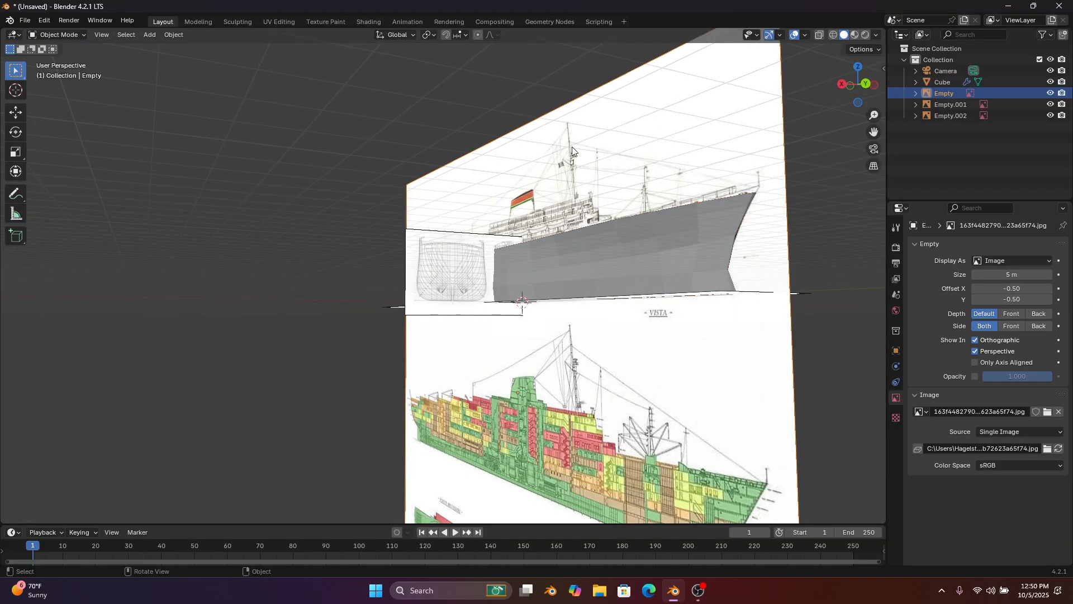
key("h")
left_click(440, 271)
key("h")
left_click(764, 294)
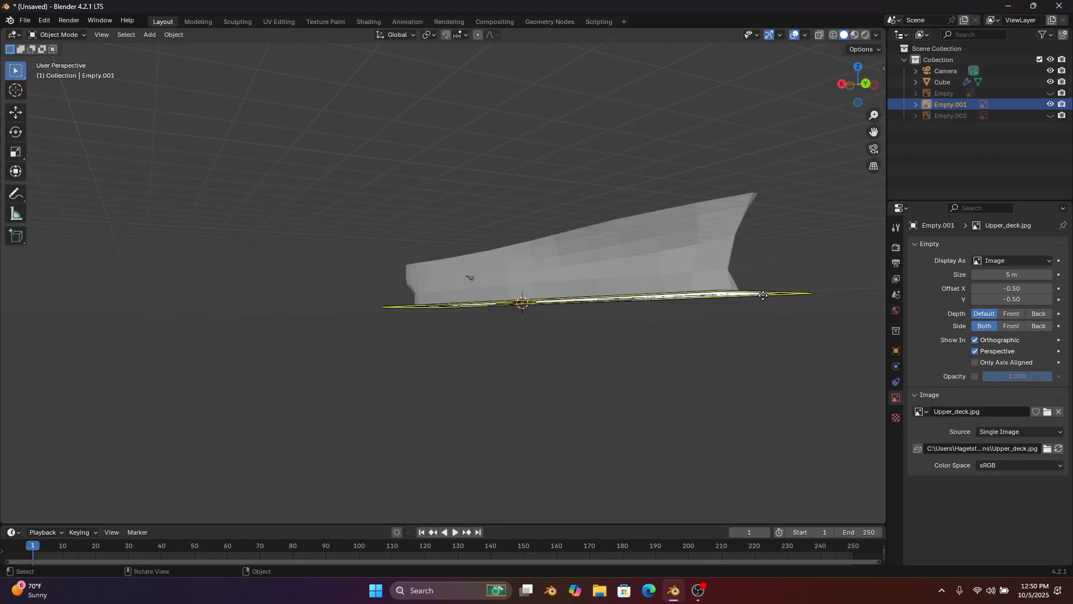
Unhide all the hidden reference images around the ship hull
key("h")
middle_click_drag(699, 305, 511, 317)
middle_click_drag(381, 339, 449, 299)
middle_click_drag(583, 256, 693, 332)
key("alt+h")
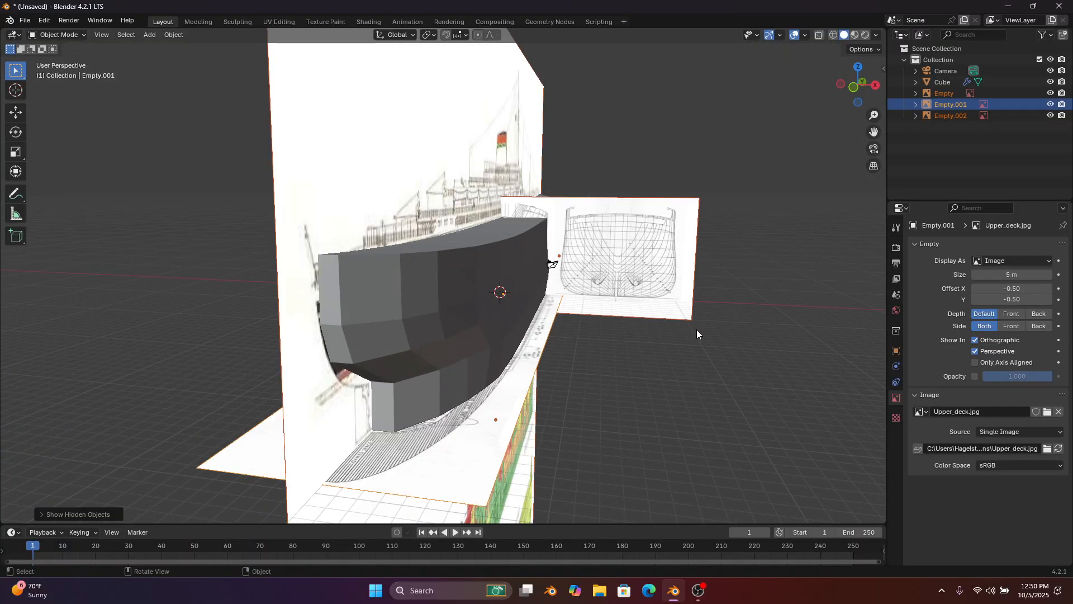
In front view, move the body-plan reference image along X so its second drawing sits behind the hull
left_click(661, 262)
left_click(854, 89)
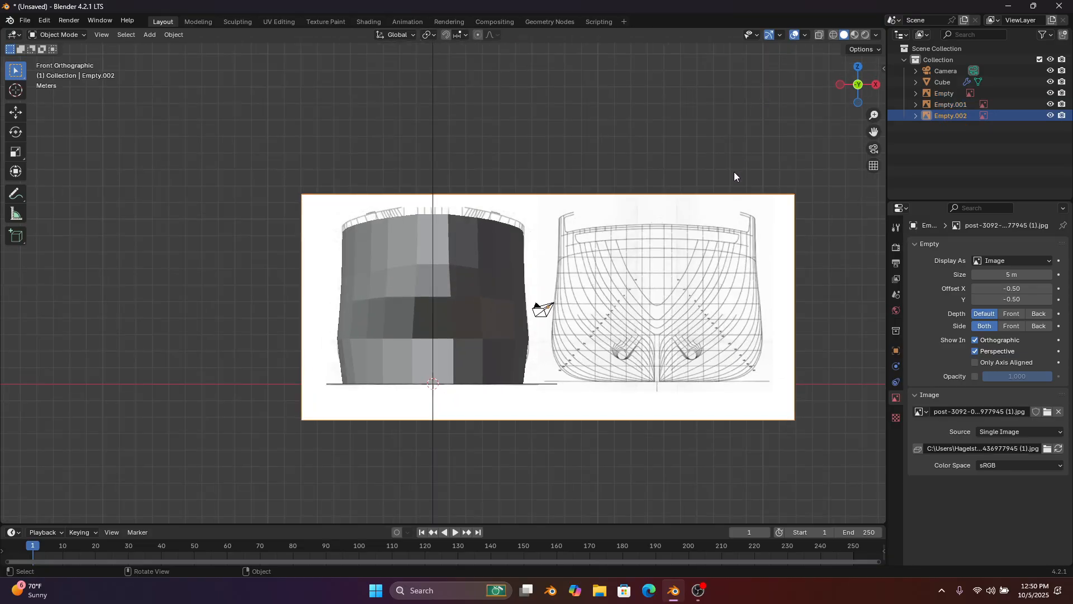
key("g")
key("x")
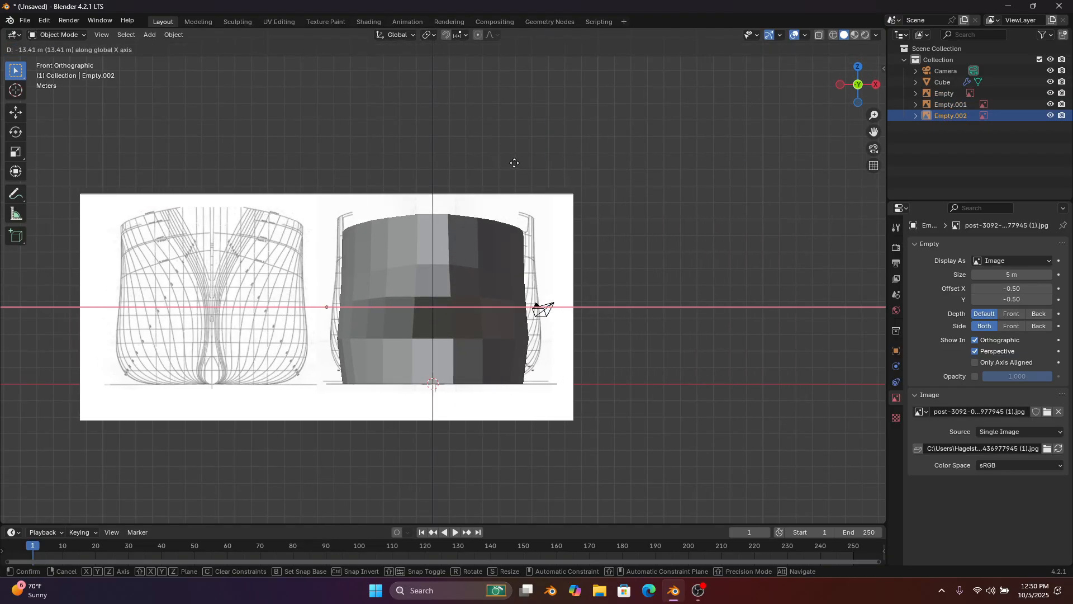
left_click(507, 160)
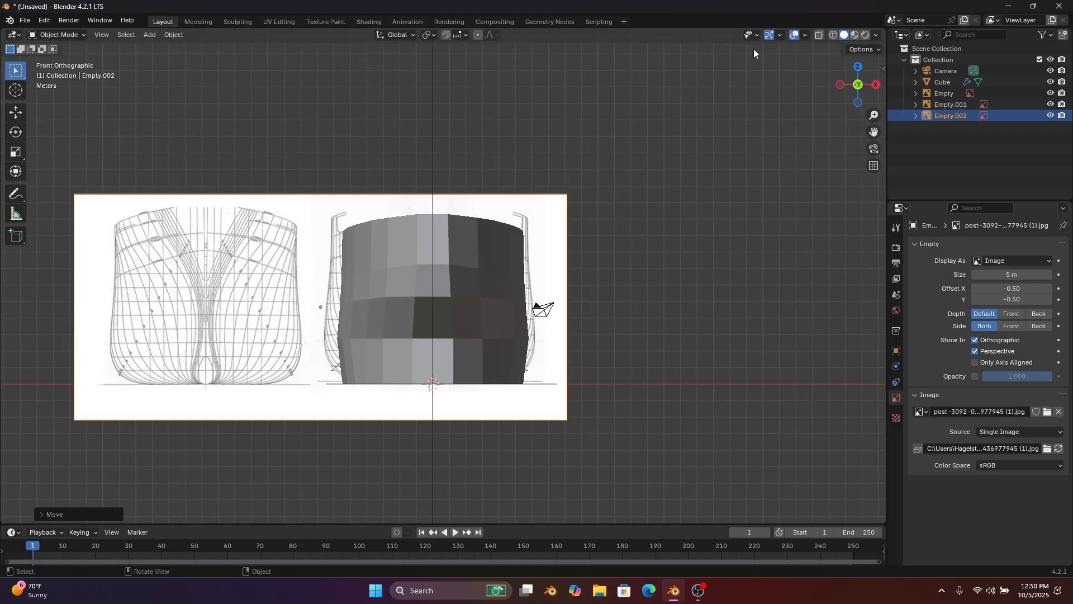
Turn on X-ray and lower the body-plan image along Z until its baseline meets the hull's bottom
left_click(818, 35)
scroll(730, 152, "left", 1, "ctrl")
scroll(735, 153, "up", 2)
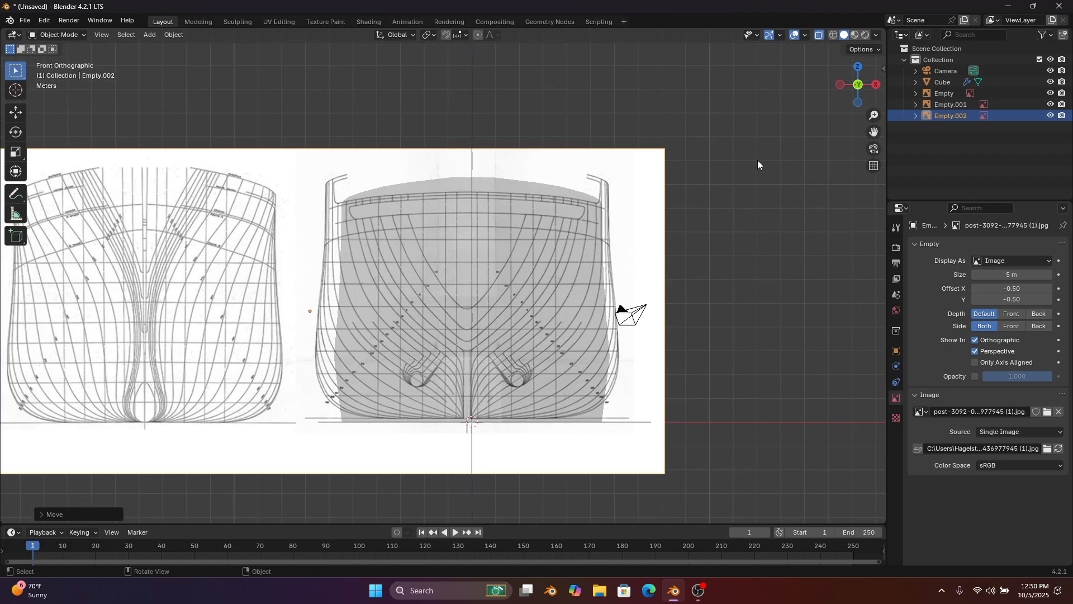
key("g")
key("shift+y")
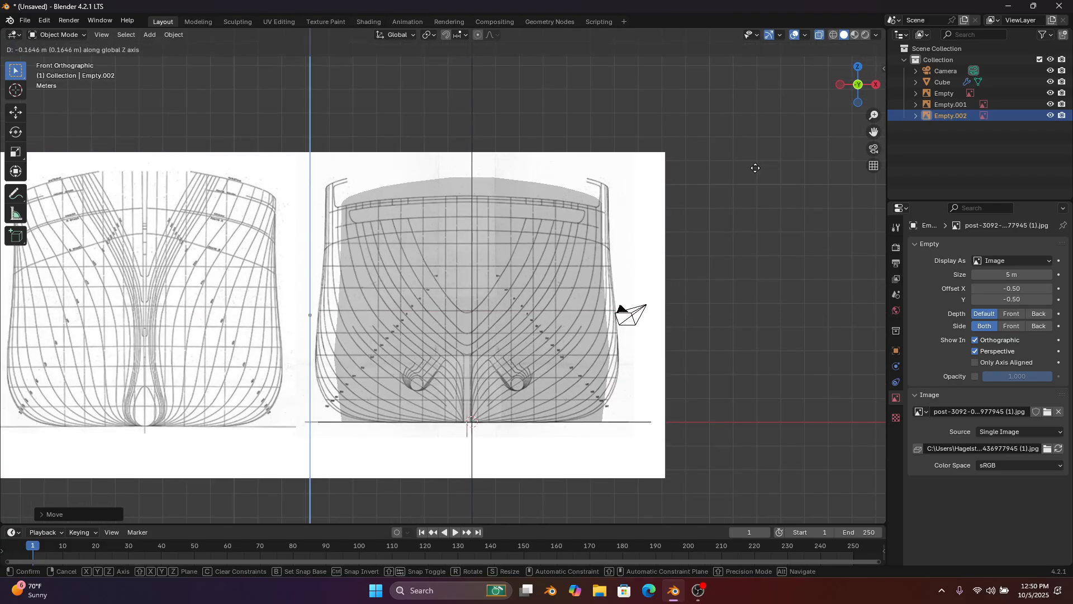
left_click(756, 175)
Scale down the body-plan image until the drawn hull section matches the model's width
key("s")
left_click(738, 175)
key("g")
key("x")
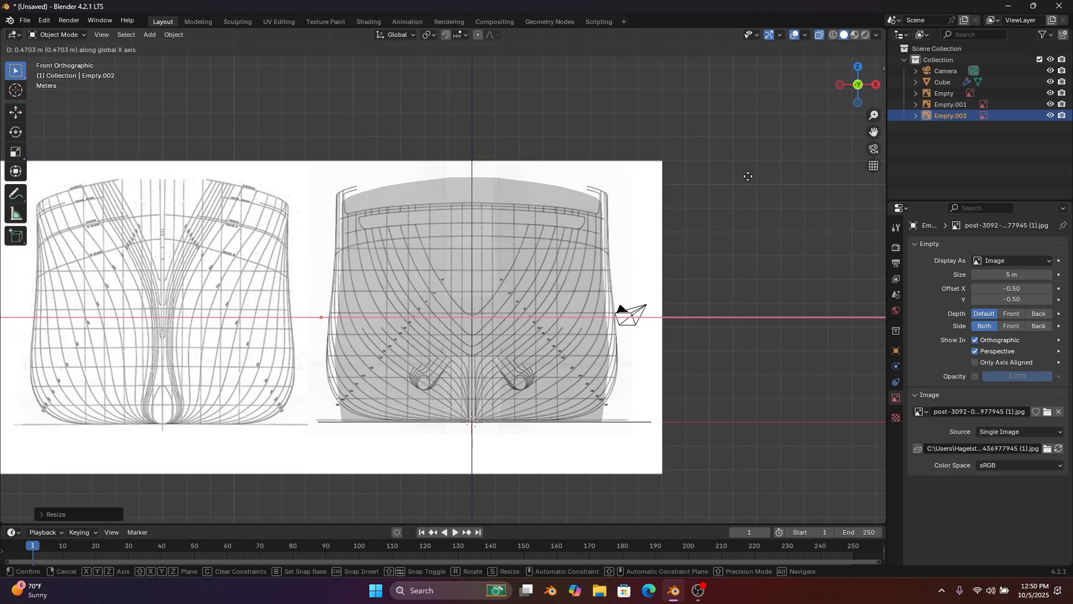
right_click(752, 181)
key("s")
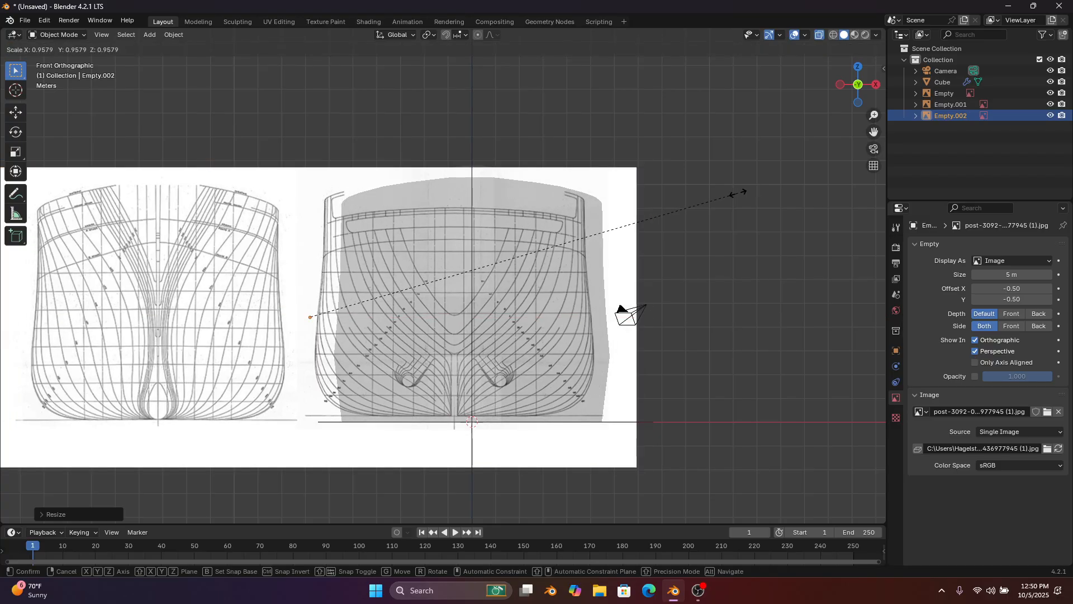
left_click(738, 197)
Shift the body-plan image about 0.68 m along X and lower it about 0.19 m along Z to overlay the hull
key("g")
key("x")
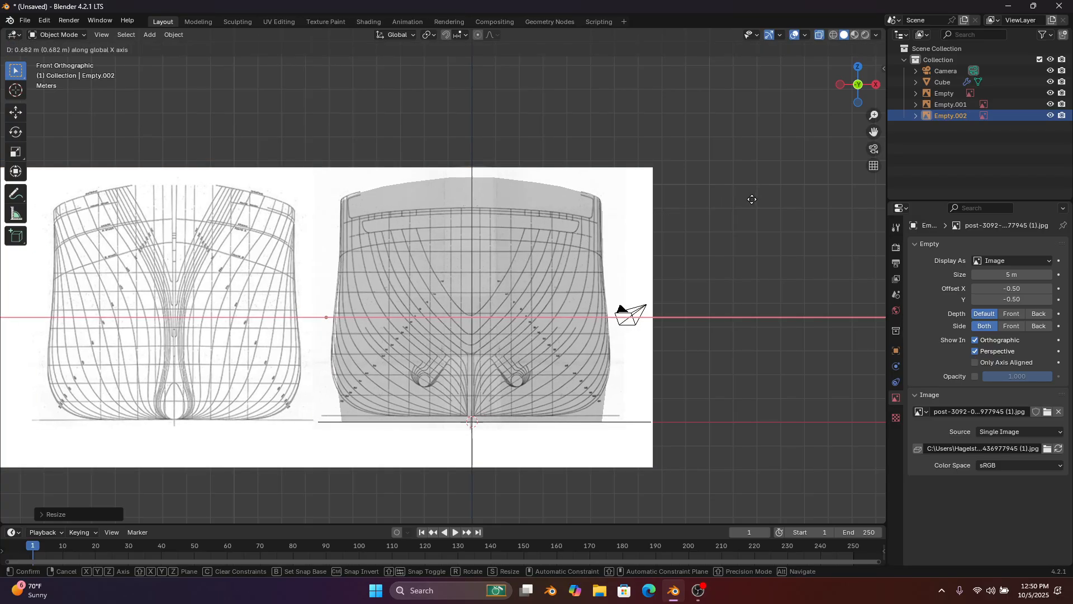
key("z")
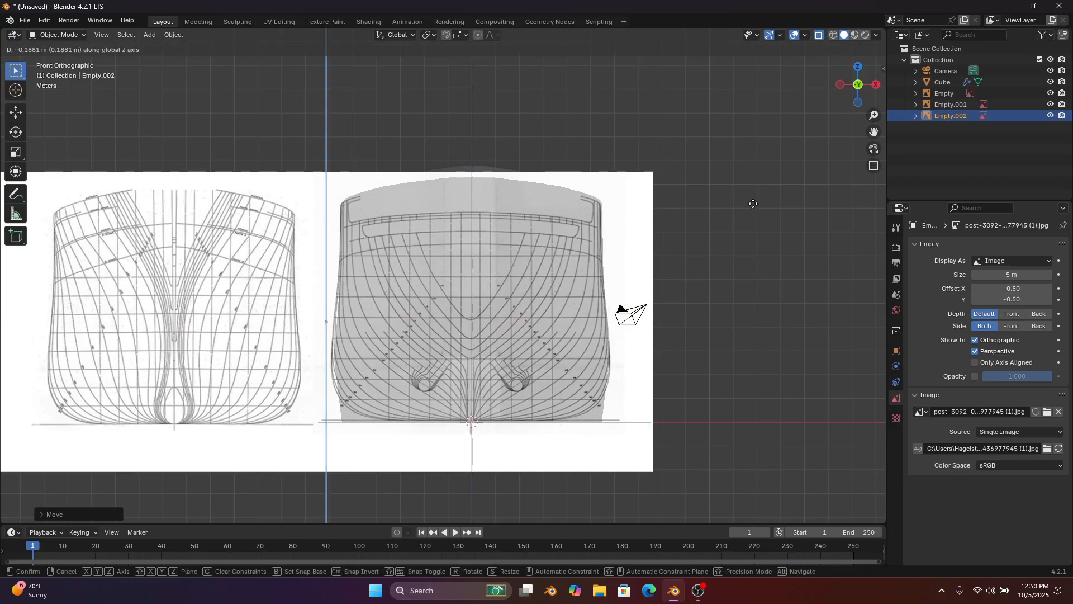
left_click(688, 217)
Fine-tune the body-plan image along X so the drawing's centreline lies on the hull's centreline
middle_click_drag(544, 271, 494, 130, "shift")
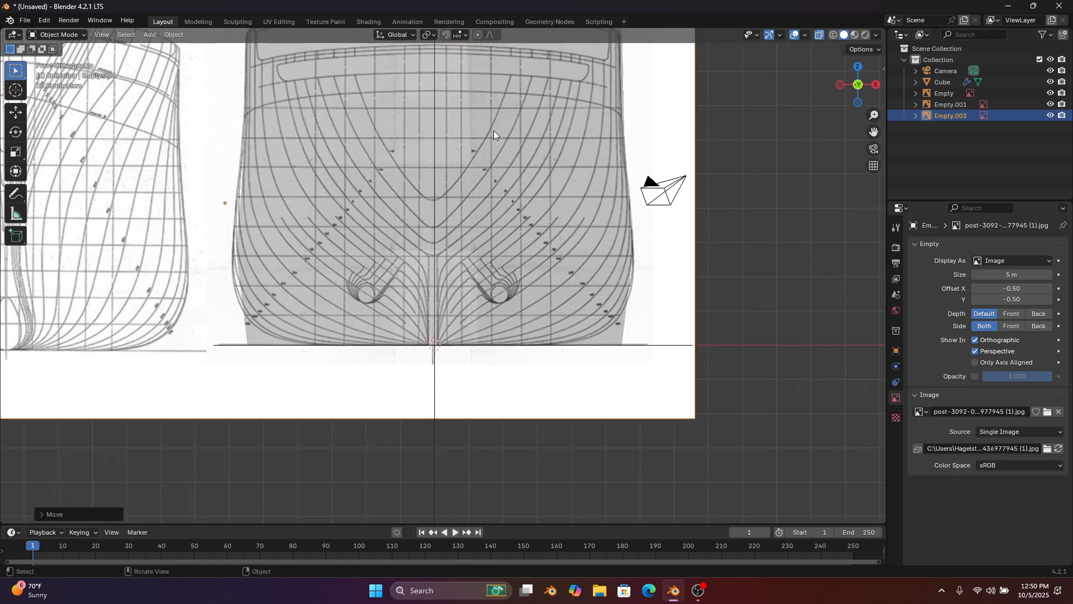
scroll(497, 140, "up", 5)
key("g")
key("x")
left_click(512, 170)
scroll(436, 327, "down", 3)
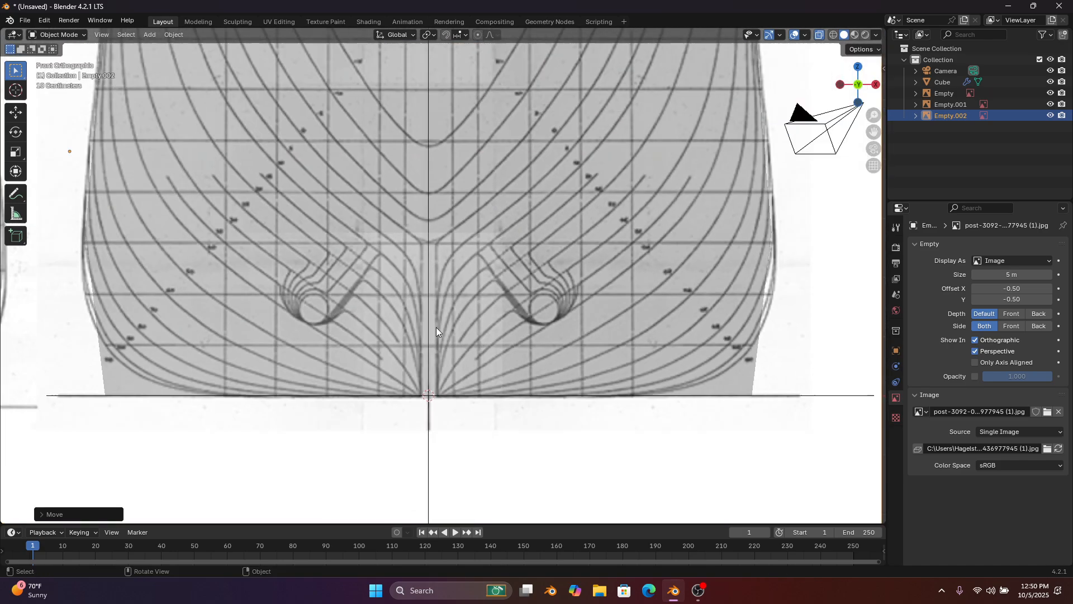
key("g")
key("x")
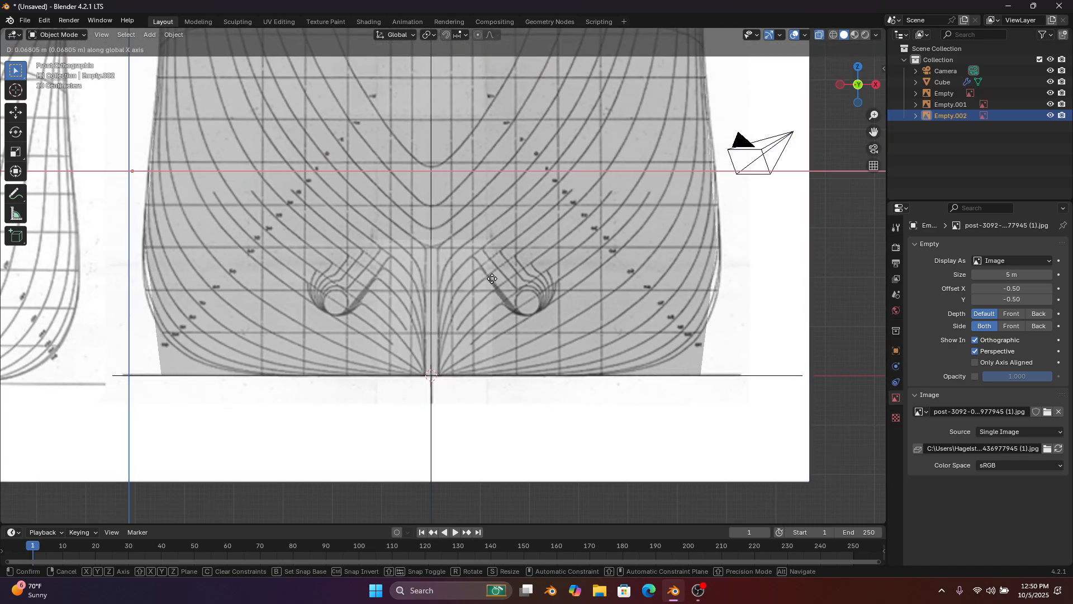
left_click(492, 280)
Open the hull mesh in Edit Mode and bring up its lower stern in right orthographic view
left_click(542, 297)
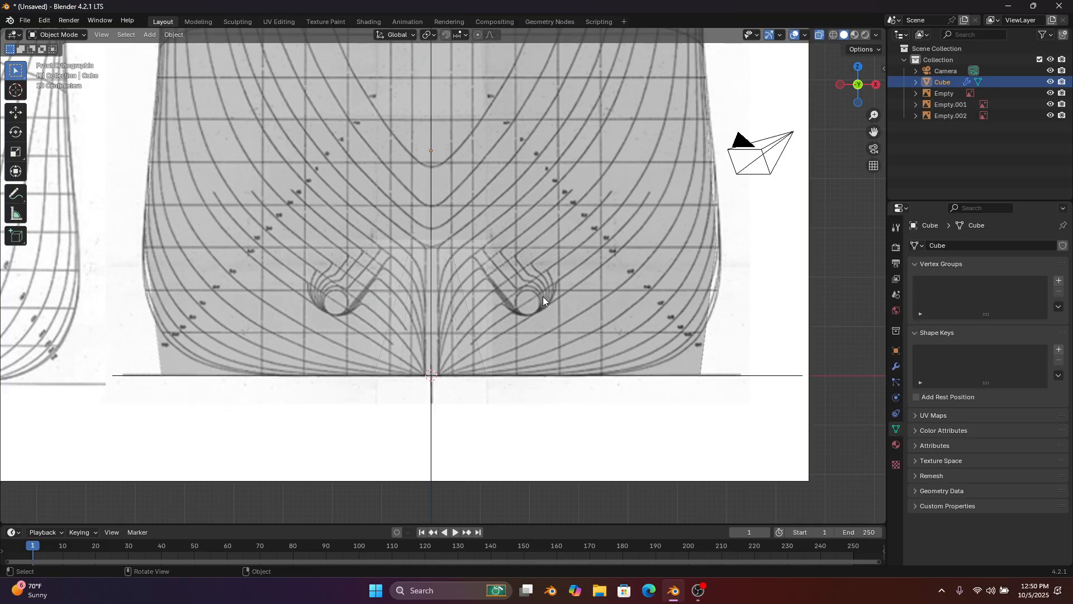
left_click(79, 34)
left_click(90, 65)
scroll(384, 257, "down", 3)
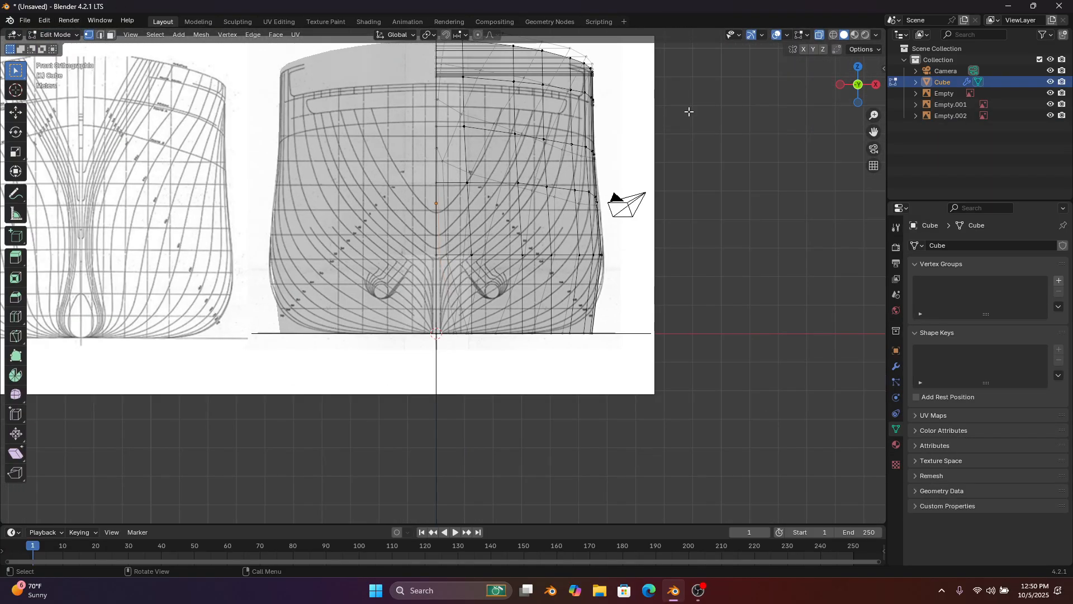
left_click(876, 84)
scroll(637, 266, "down", 3)
scroll(325, 270, "up", 4)
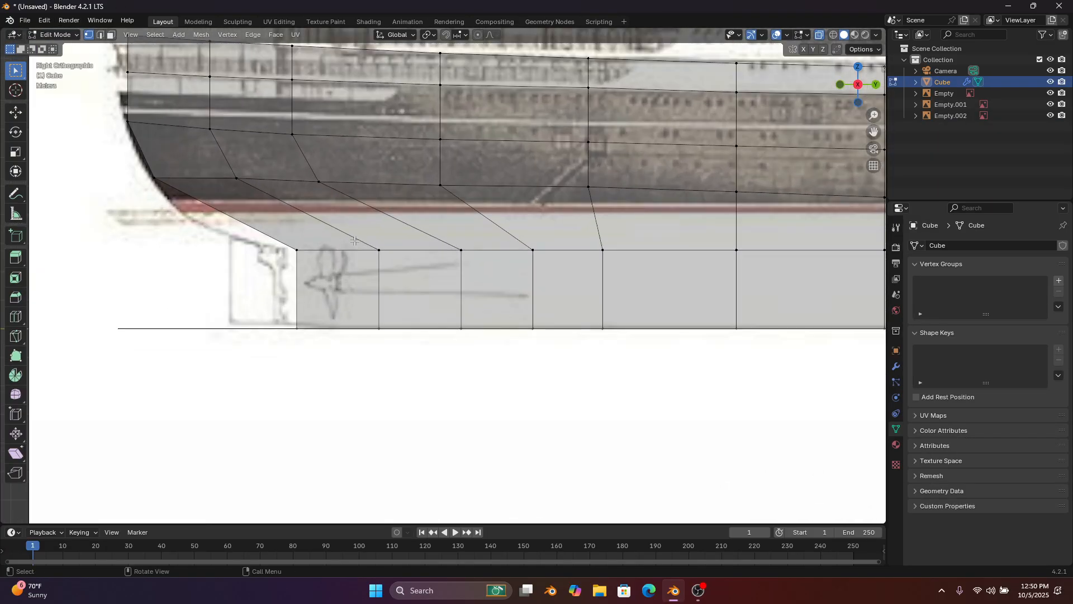
Move the two outboard corner vertices of the lower stern face about 1.05 m along X toward the centreline
left_click(269, 247)
middle_click_drag(271, 247, 375, 255)
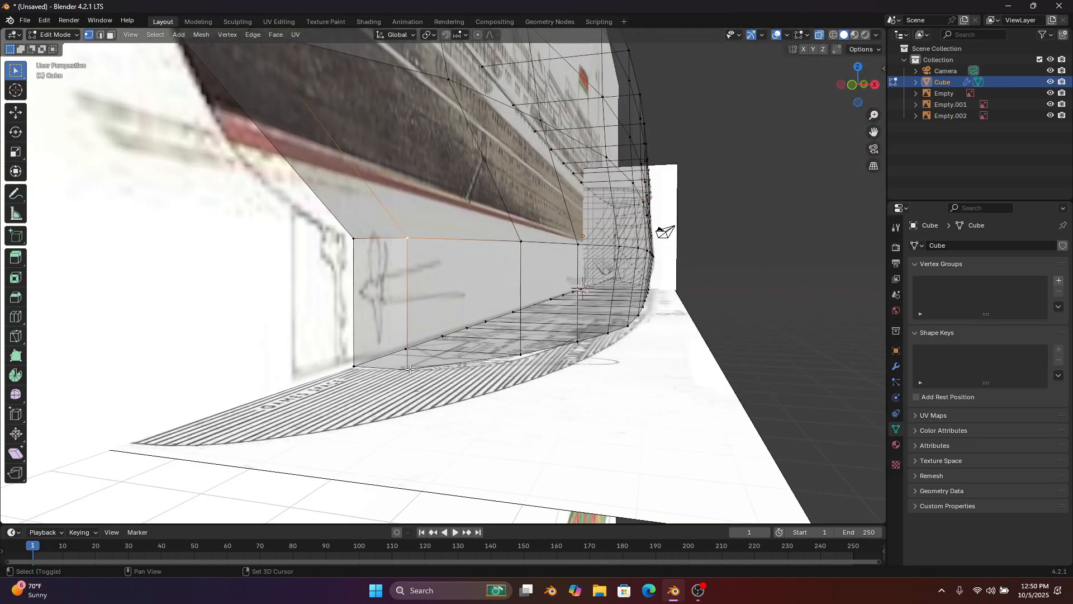
left_click(410, 368, "shift")
left_click(853, 85)
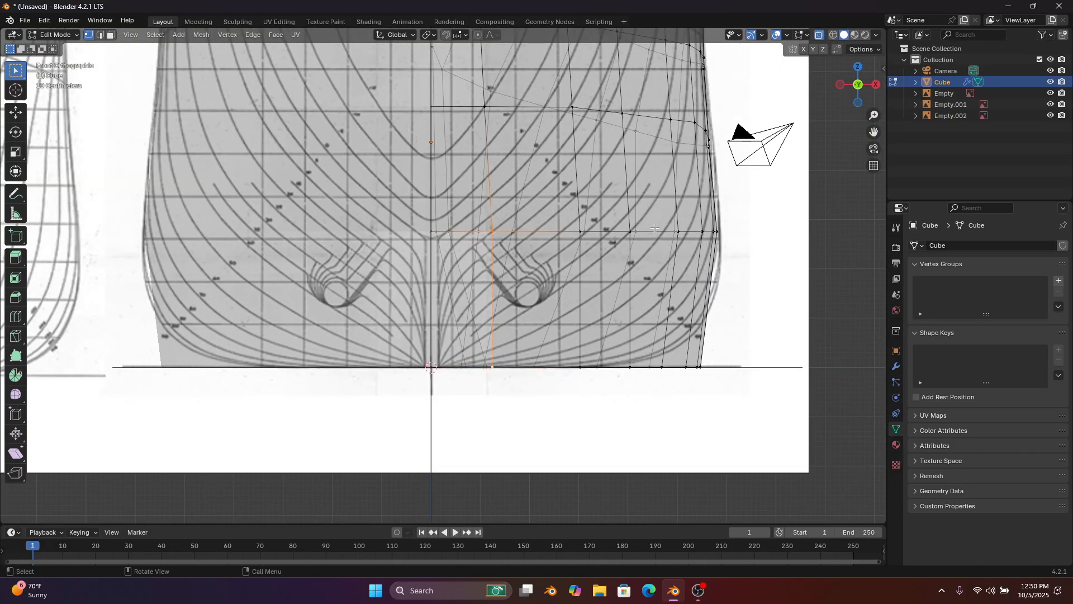
scroll(564, 243, "up", 3)
key("g")
key("x")
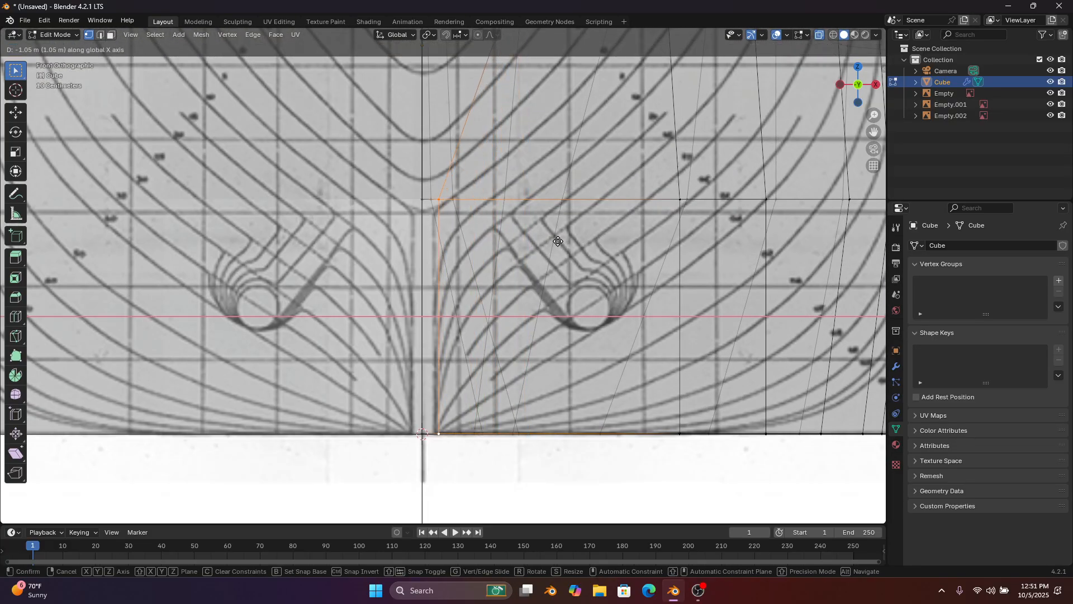
left_click(555, 239)
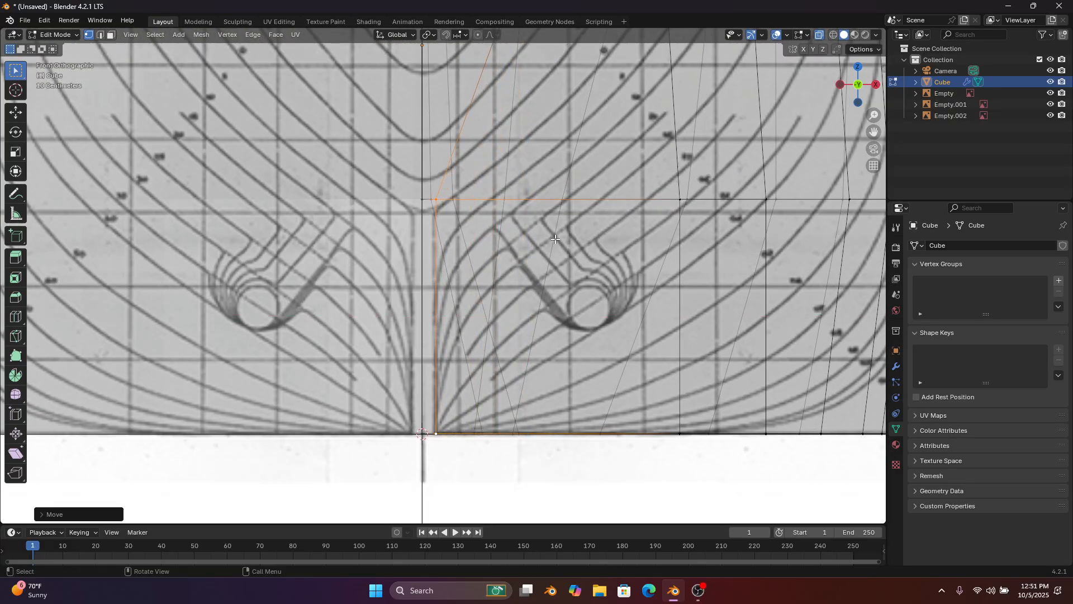
Move the outboard stern vertex one row higher about 0.38 m along X toward the centreline, checking it with X-ray off and on
left_click(820, 35)
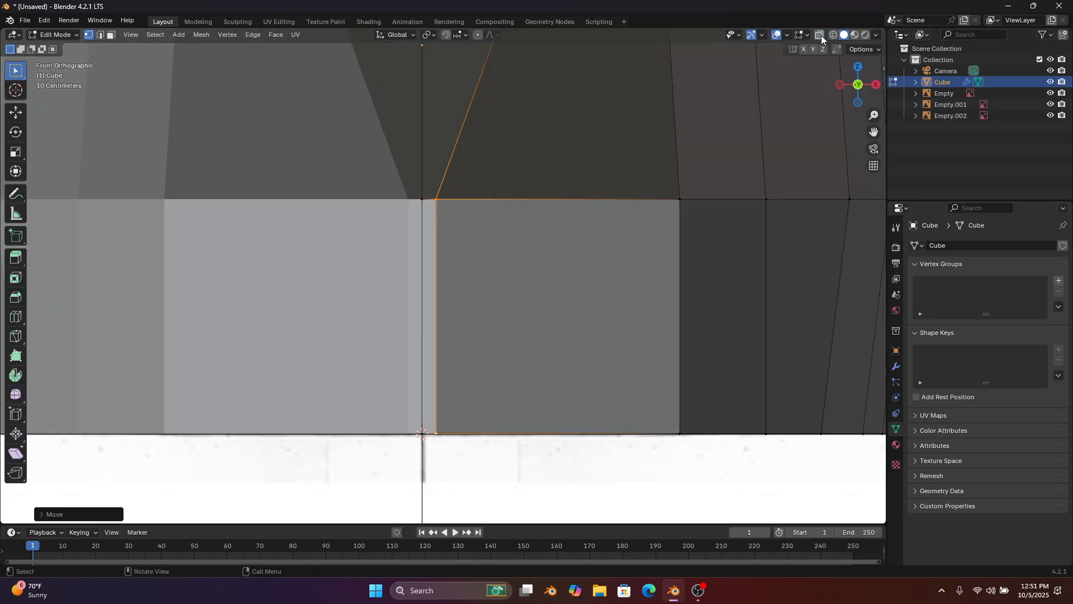
scroll(707, 132, "down", 3)
middle_click_drag(596, 126, 650, 198, "shift")
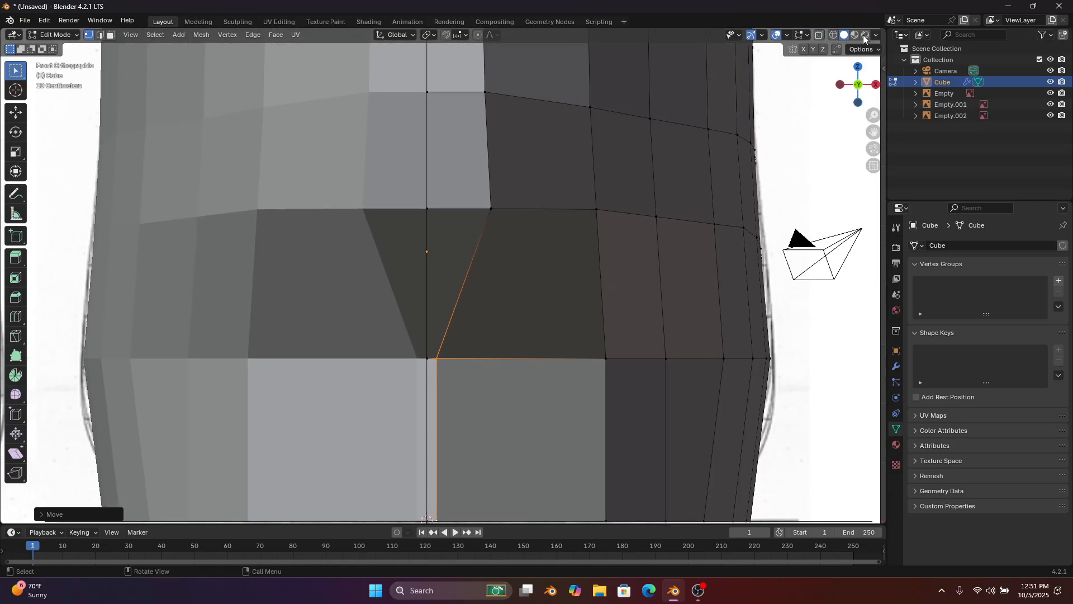
left_click(820, 35)
middle_click_drag(591, 107, 585, 199, "shift")
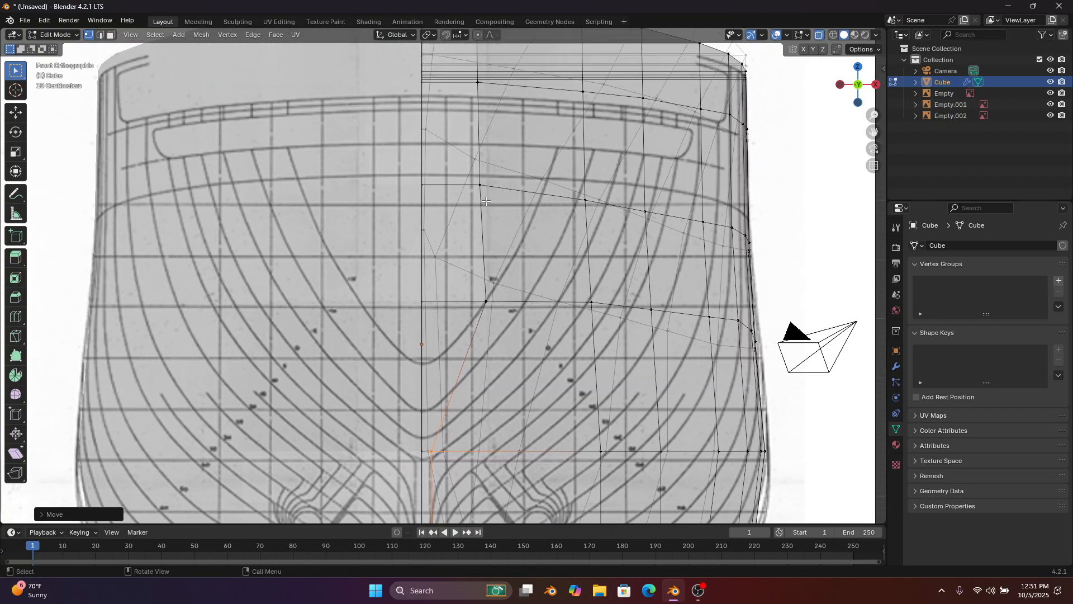
left_click(495, 296)
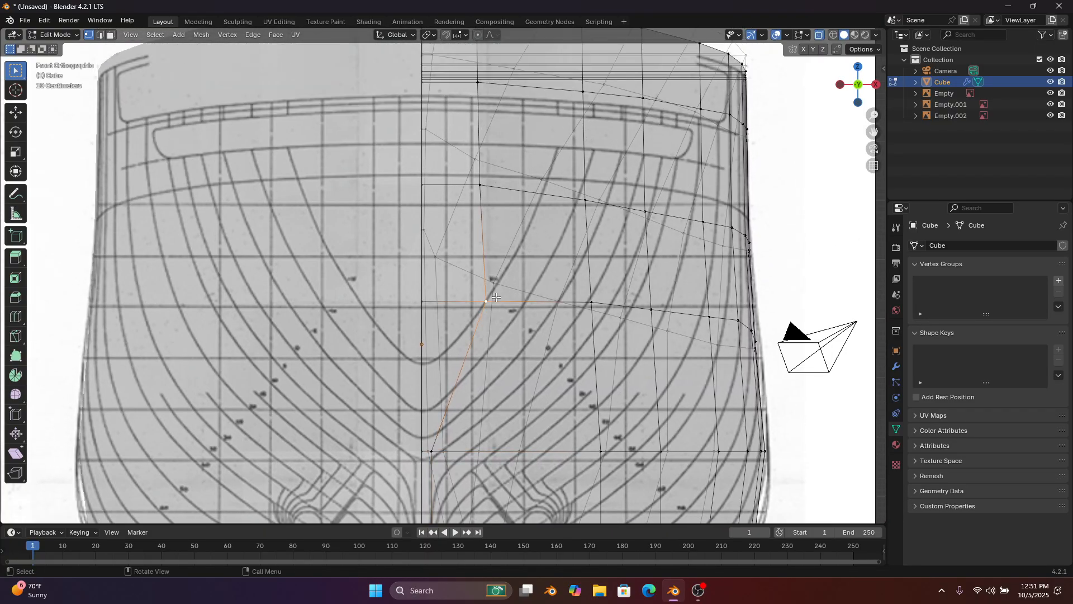
left_click(818, 35)
key("g")
middle_click_drag(665, 225, 648, 229)
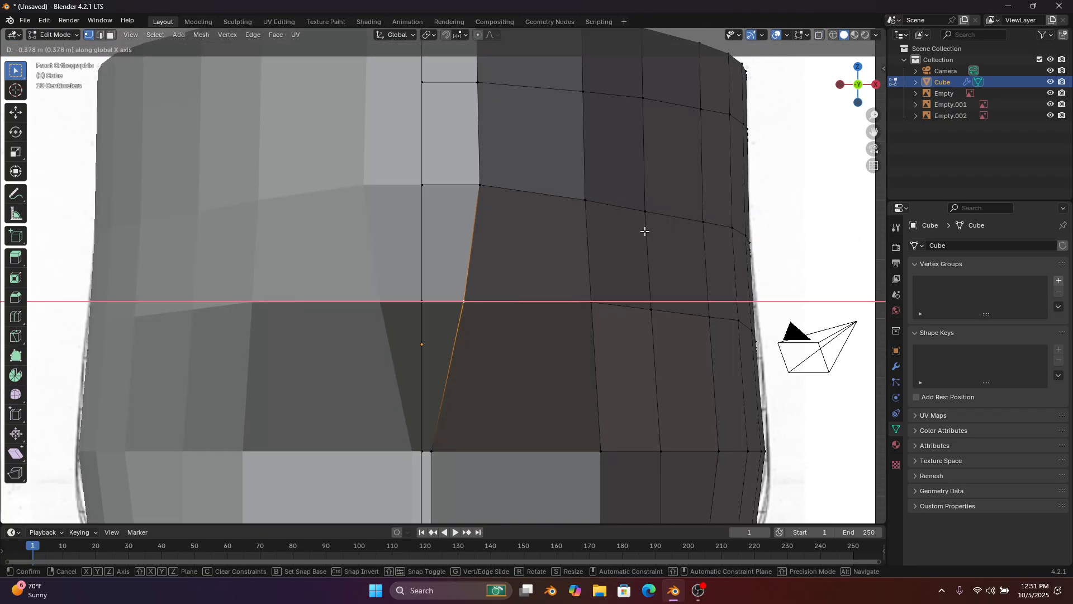
left_click(644, 230)
middle_click_drag(676, 143, 669, 177, "shift")
left_click(820, 35)
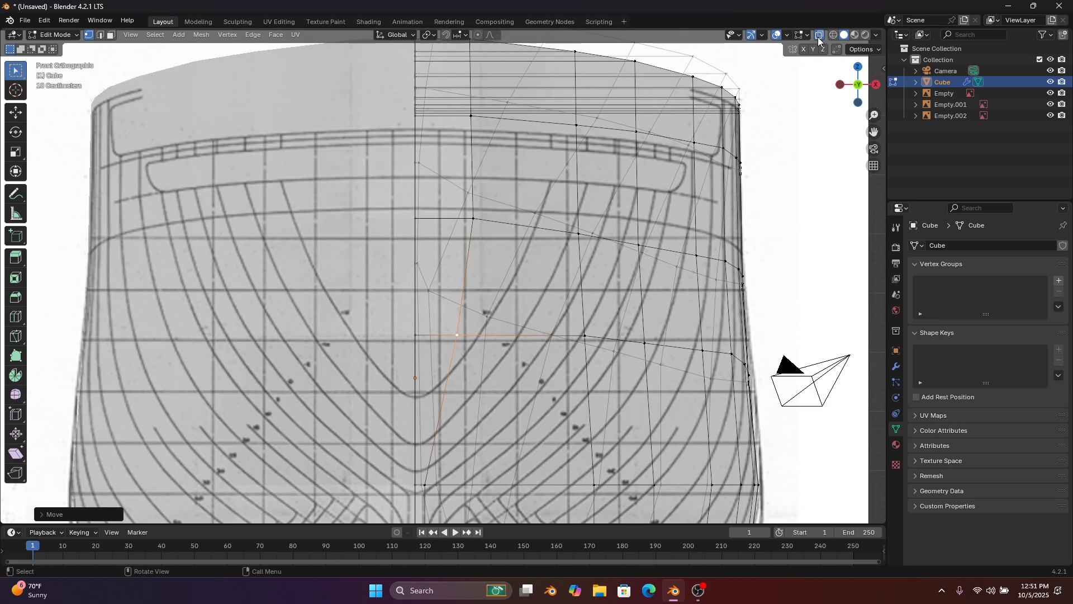
left_click(820, 35)
left_click(820, 36)
In right view, move the upper part of the fifth vertical edge loop from the stern forward along Y, above its lower vertices
scroll(757, 168, "down", 5)
left_click(875, 84)
scroll(573, 162, "up", 3)
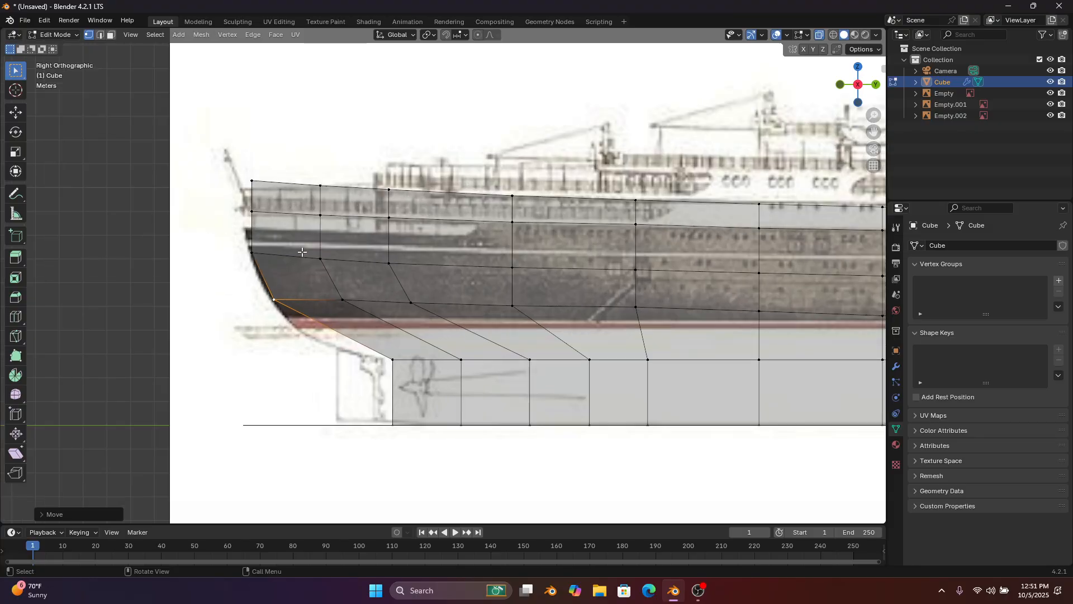
scroll(368, 288, "right", 5)
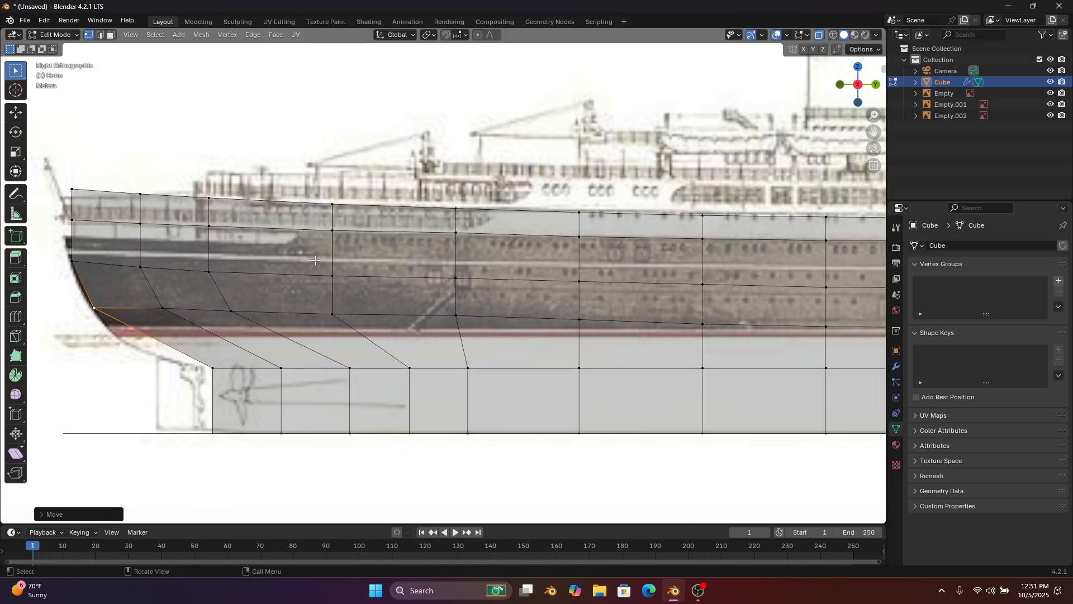
middle_click_drag(263, 241, 355, 265, "shift")
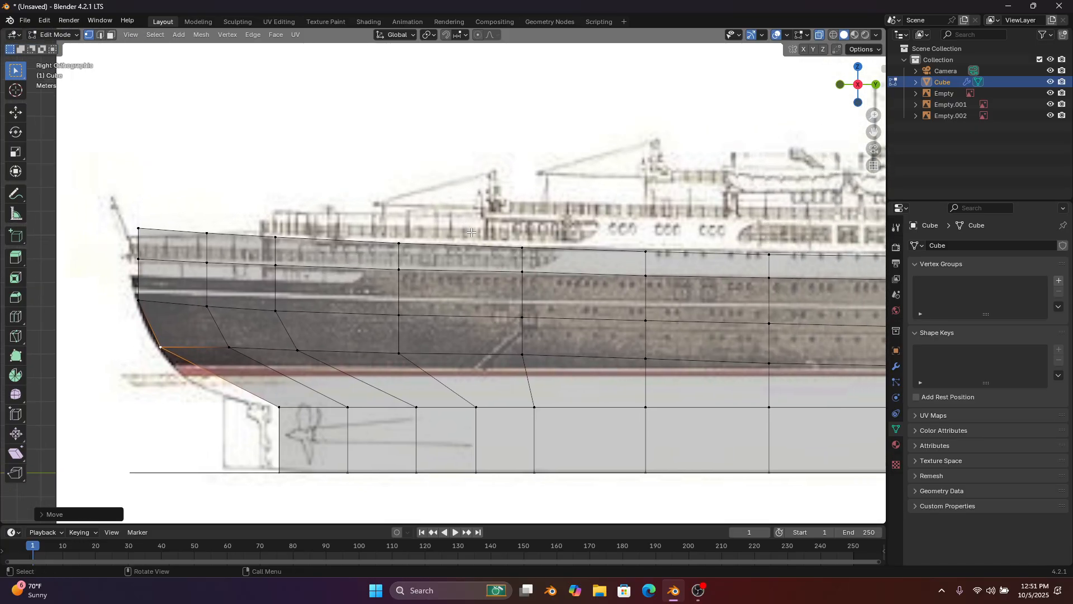
left_click(513, 370, "alt")
key("g")
key("y")
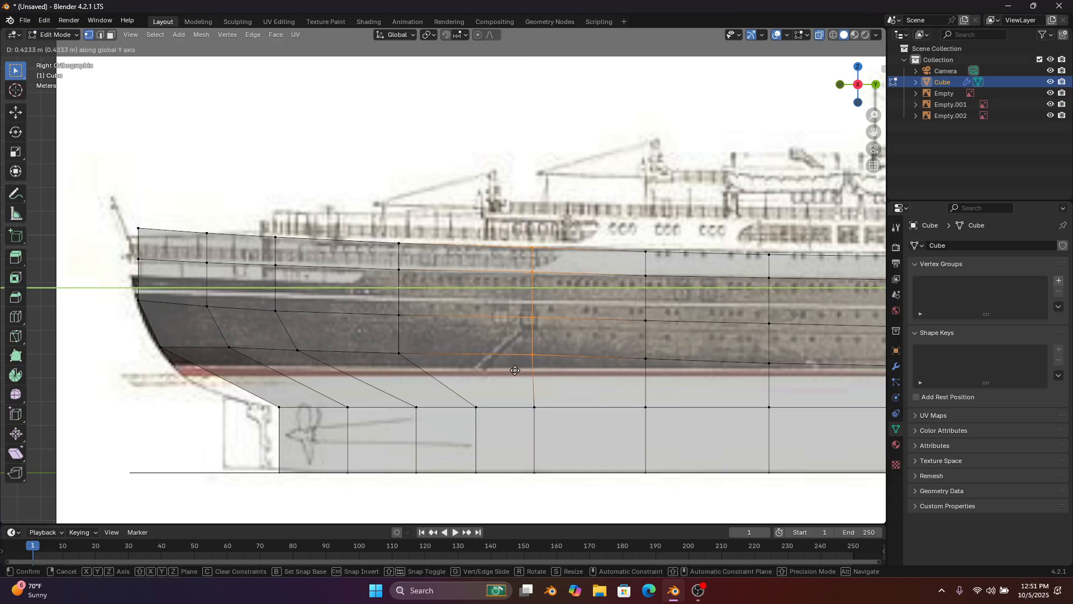
left_click(520, 370)
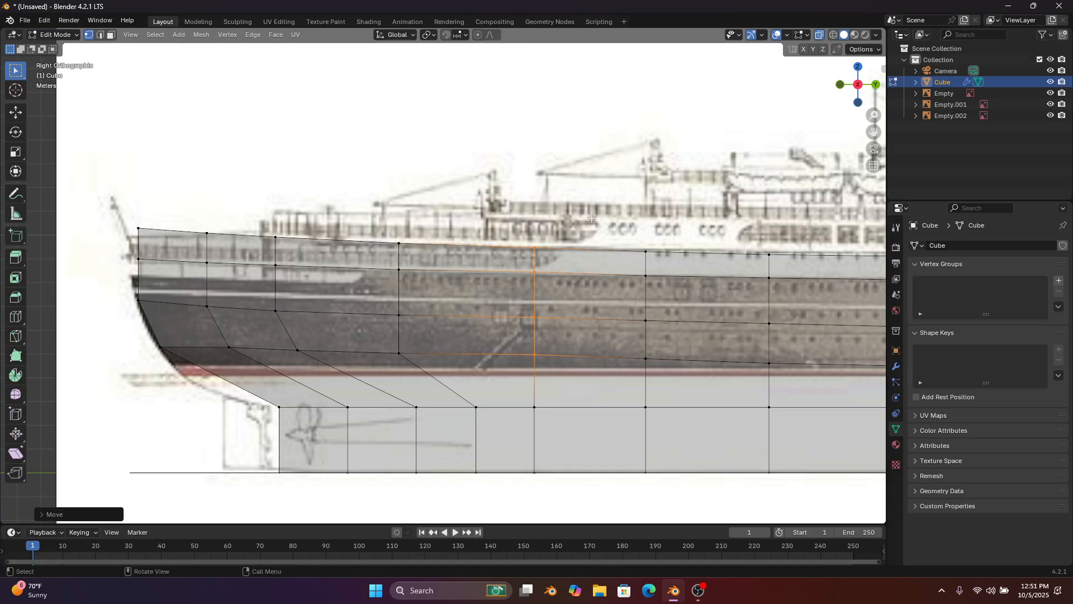
Move the whole fifth vertical edge loop farther forward along Y, toward the sixth loop
key("g")
key("y")
left_click(559, 486)
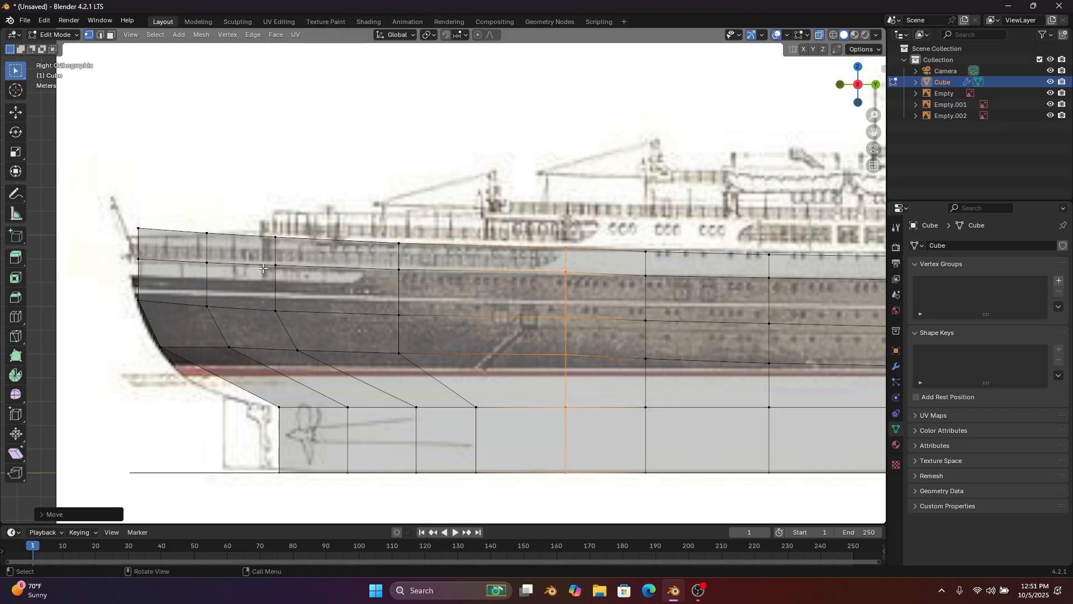
Add a lengthwise loop cut around the hull between its second and third vertex rows and compare it in front view
left_click(23, 318)
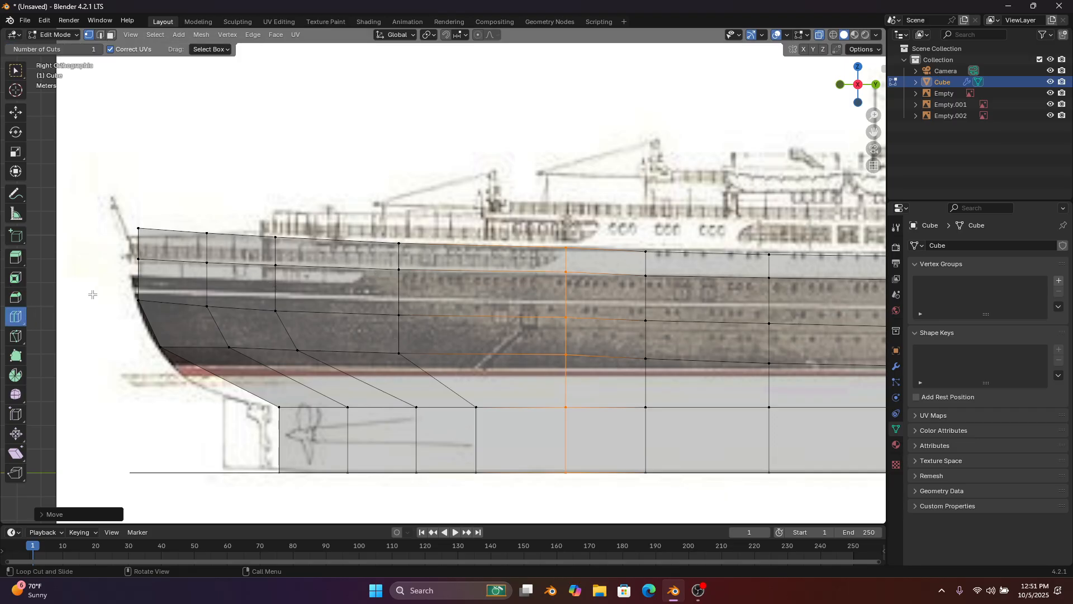
left_click_drag(114, 287, 113, 280)
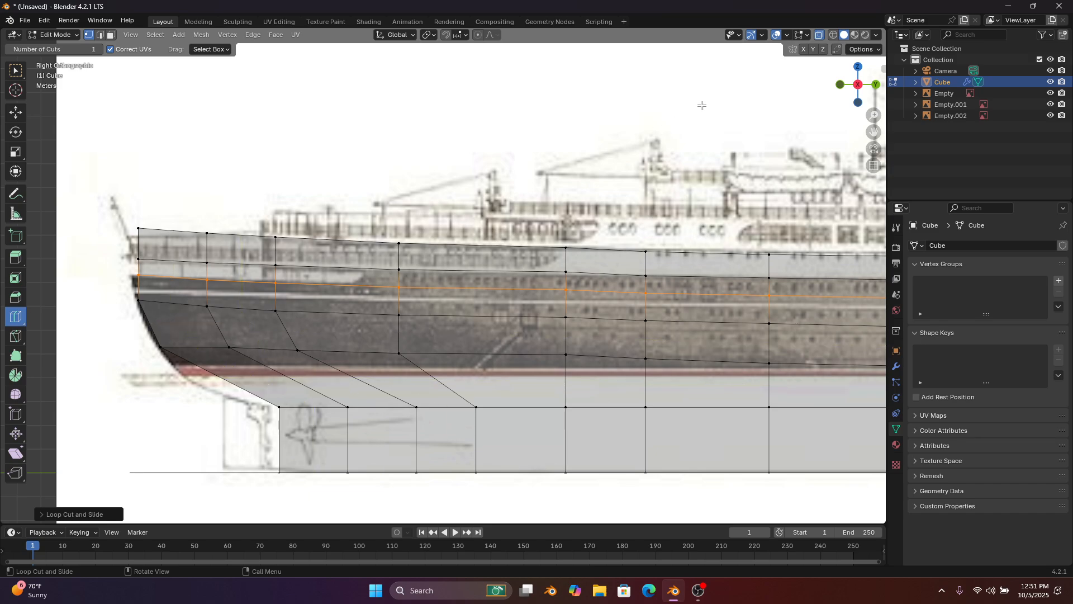
left_click(840, 84)
scroll(663, 291, "up", 4)
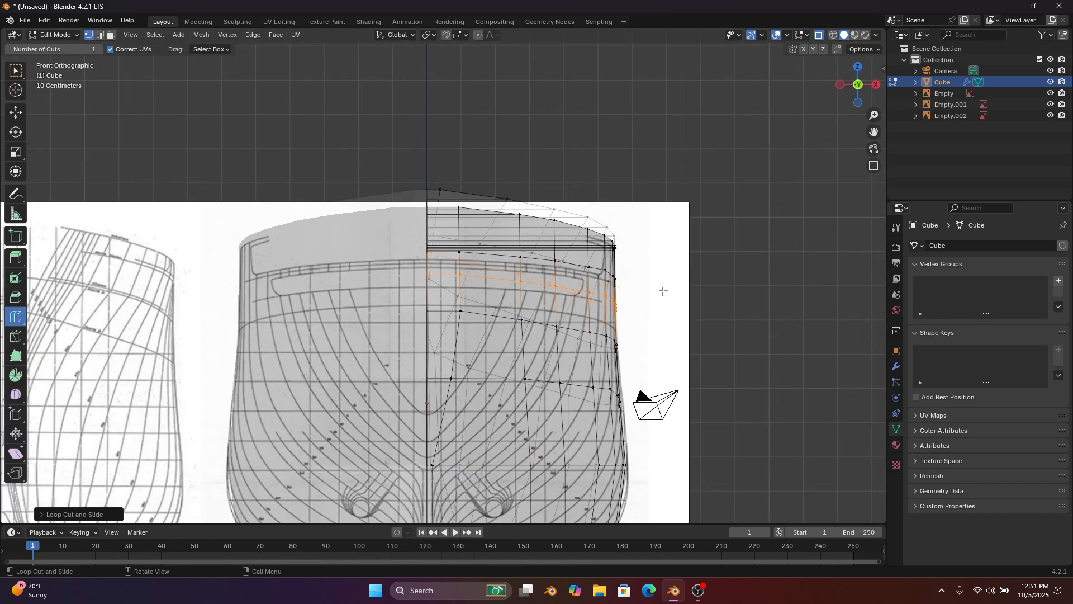
Undo the lengthwise loop cut and add it again between the second and third vertex rows in right view
middle_click_drag(664, 291, 624, 228, "shift")
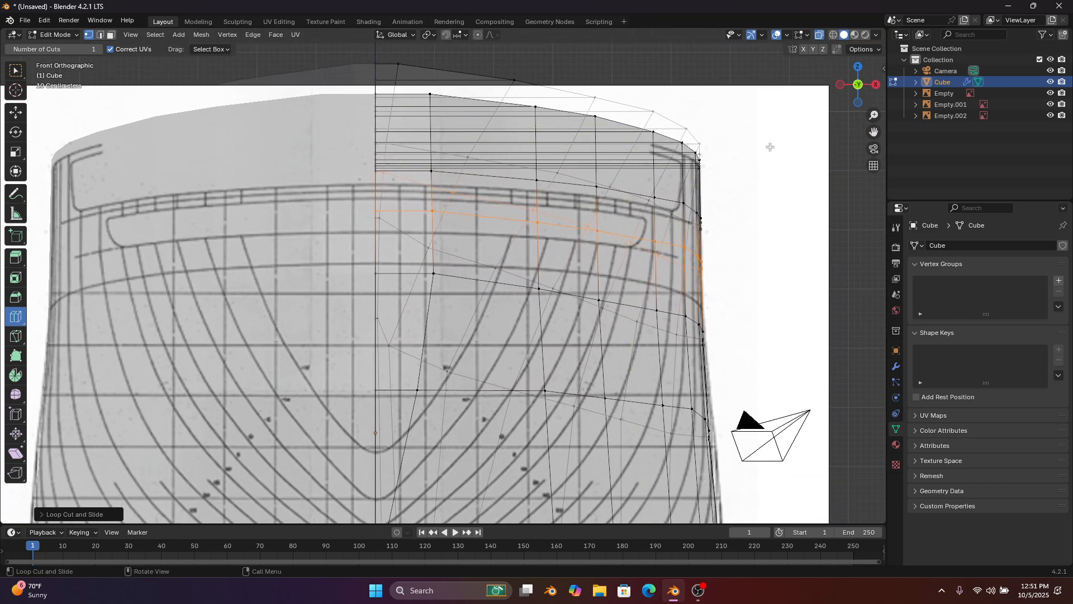
scroll(803, 170, "down", 4)
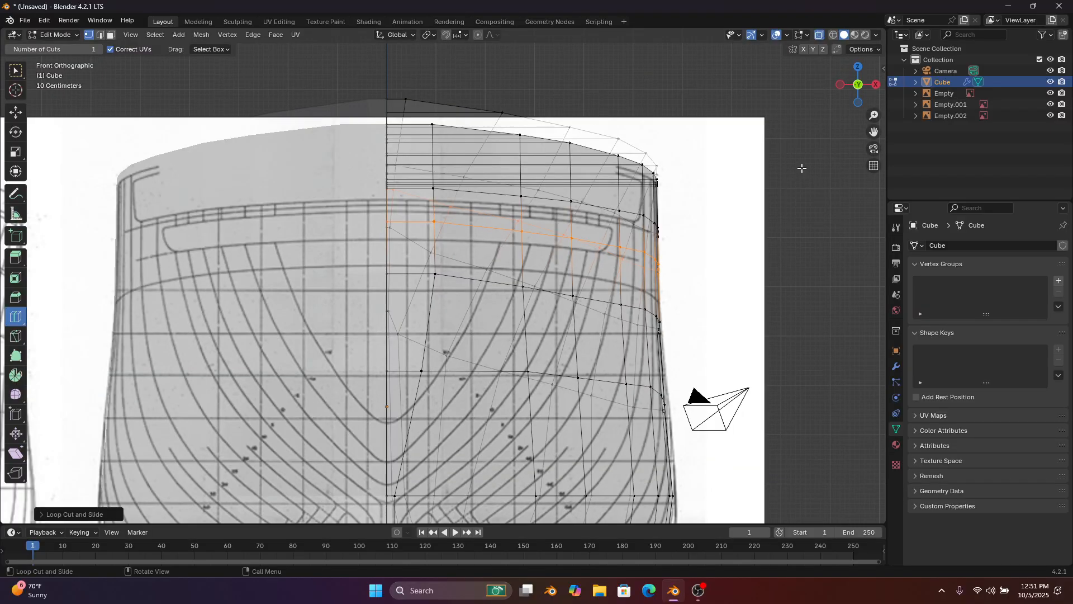
scroll(659, 219, "up", 4)
key("ctrl+z")
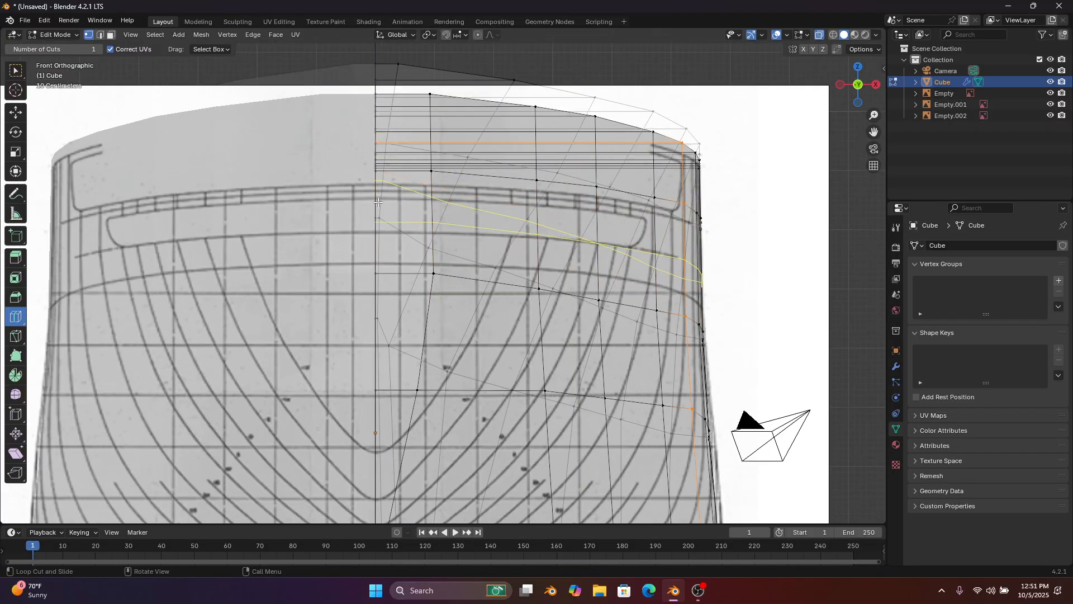
left_click(876, 85)
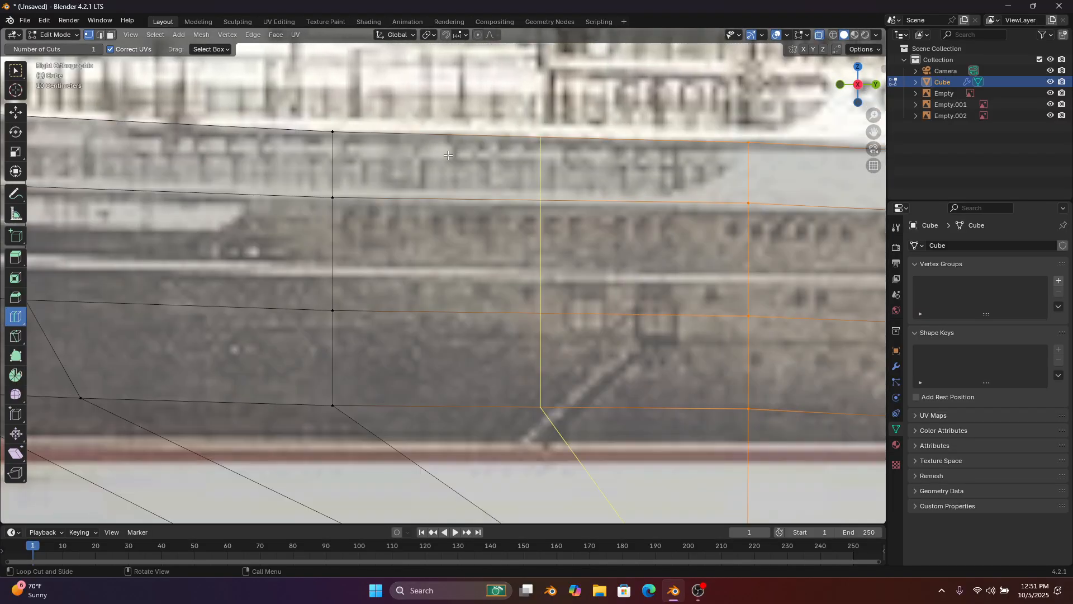
left_click(44, 245)
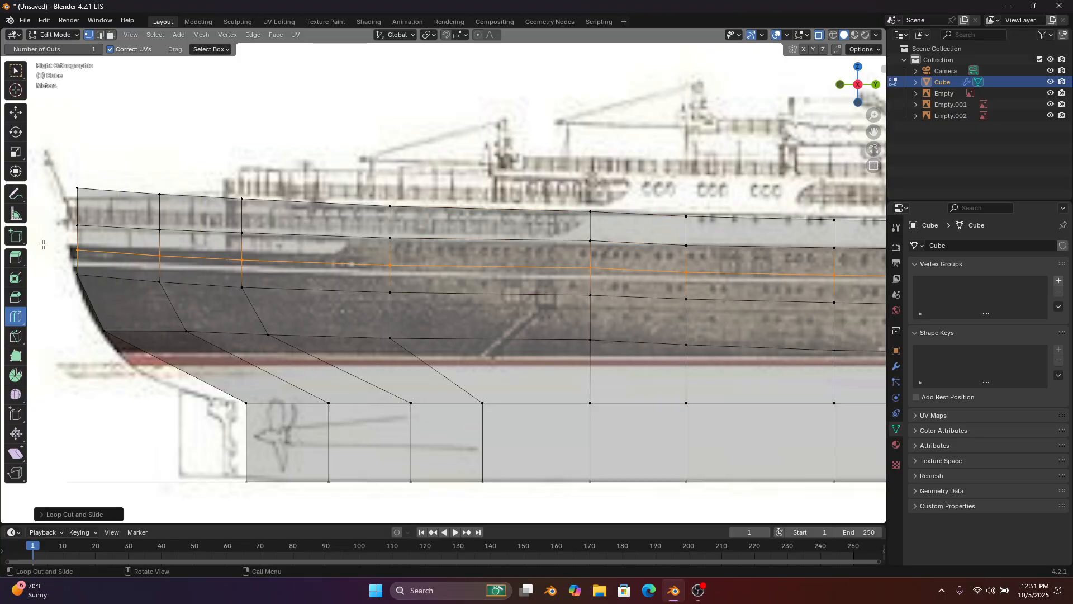
In front view, move the new lengthwise loop slightly down along Z
left_click(840, 85)
key("g")
key("z")
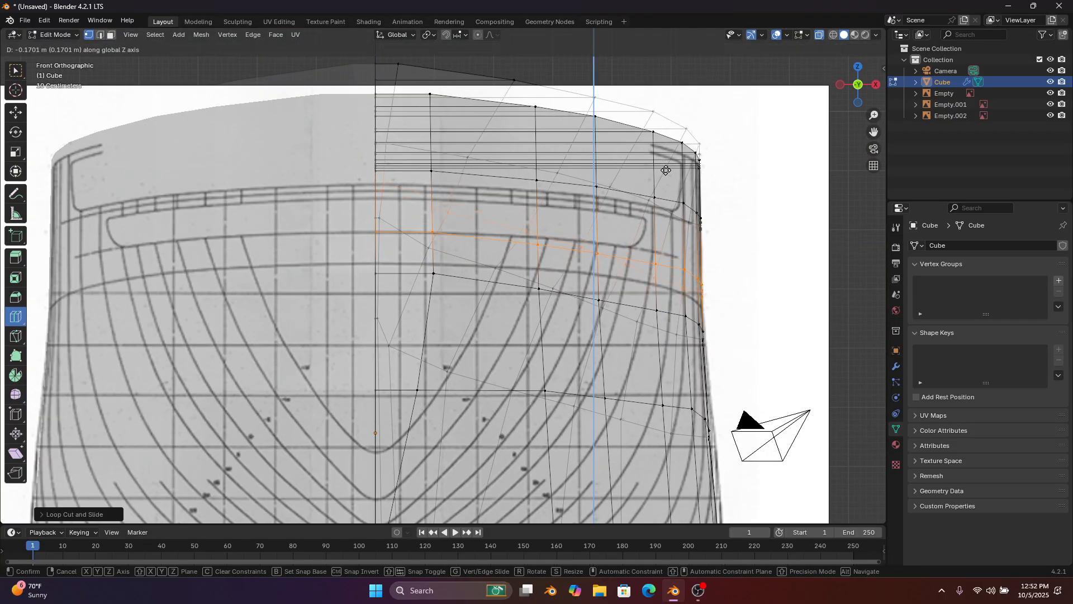
left_click(666, 162)
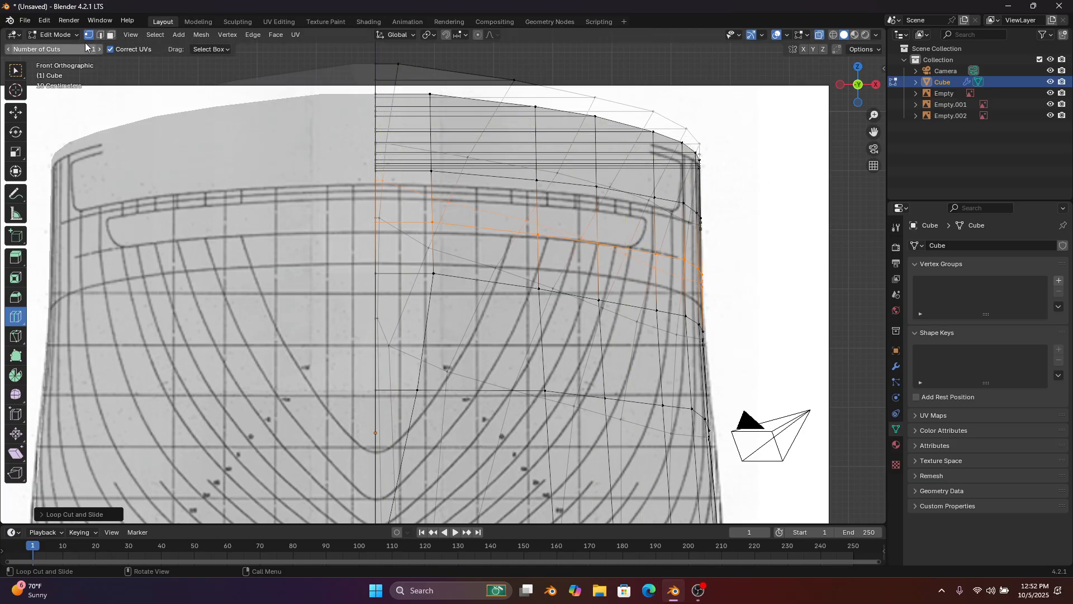
Move the stern vertex beside the centreline, one row below the new loop, slightly along X toward the centreline
left_click(15, 70)
scroll(414, 173, "up", 3)
scroll(415, 171, "down", 3)
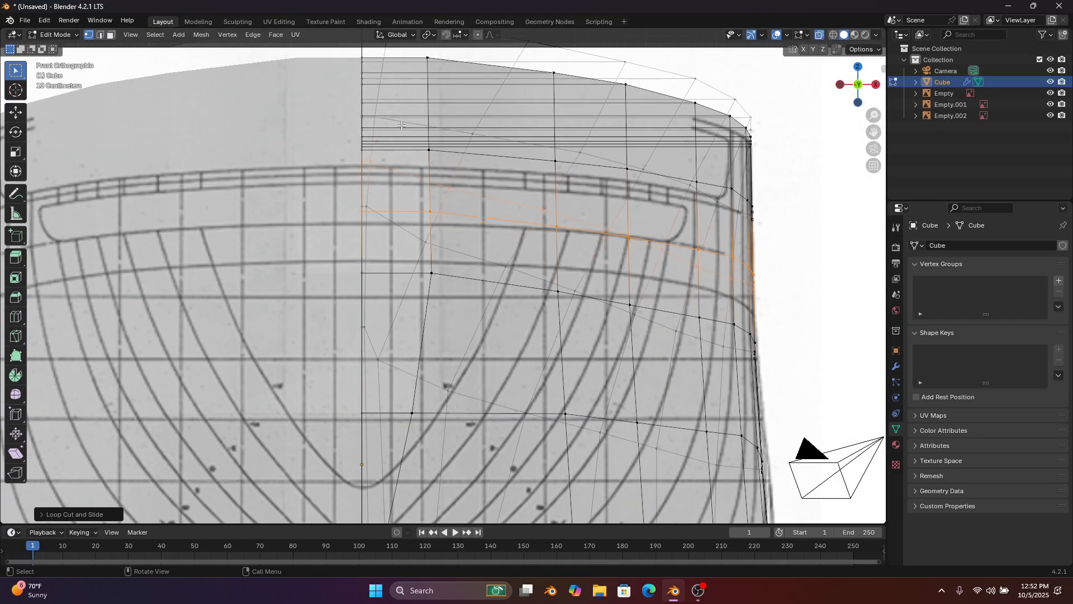
middle_click_drag(477, 218, 457, 134, "shift")
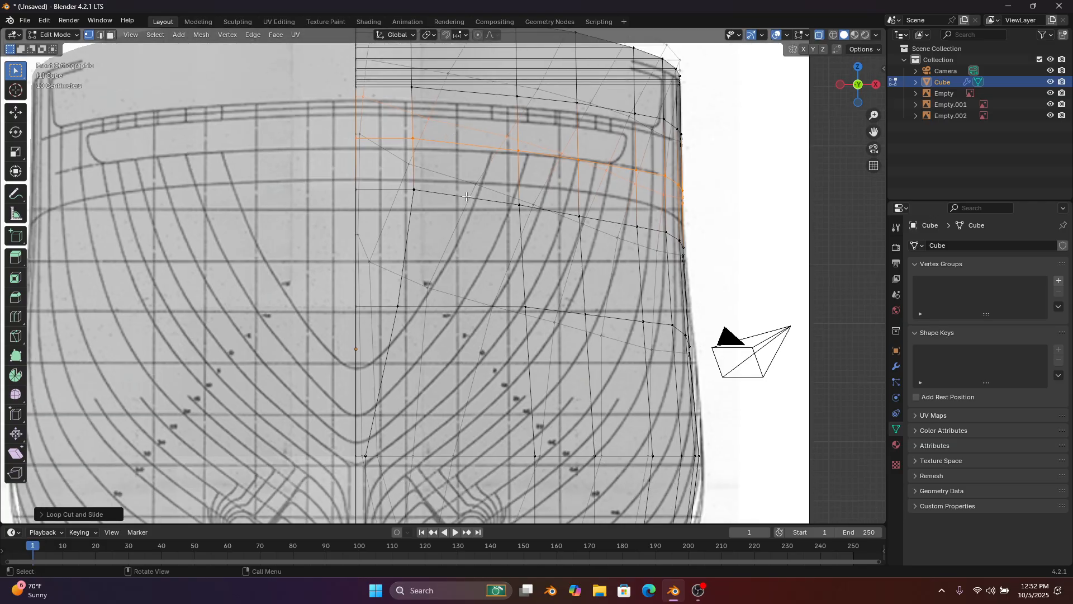
left_click(415, 190)
key("g")
key("x")
left_click(437, 299)
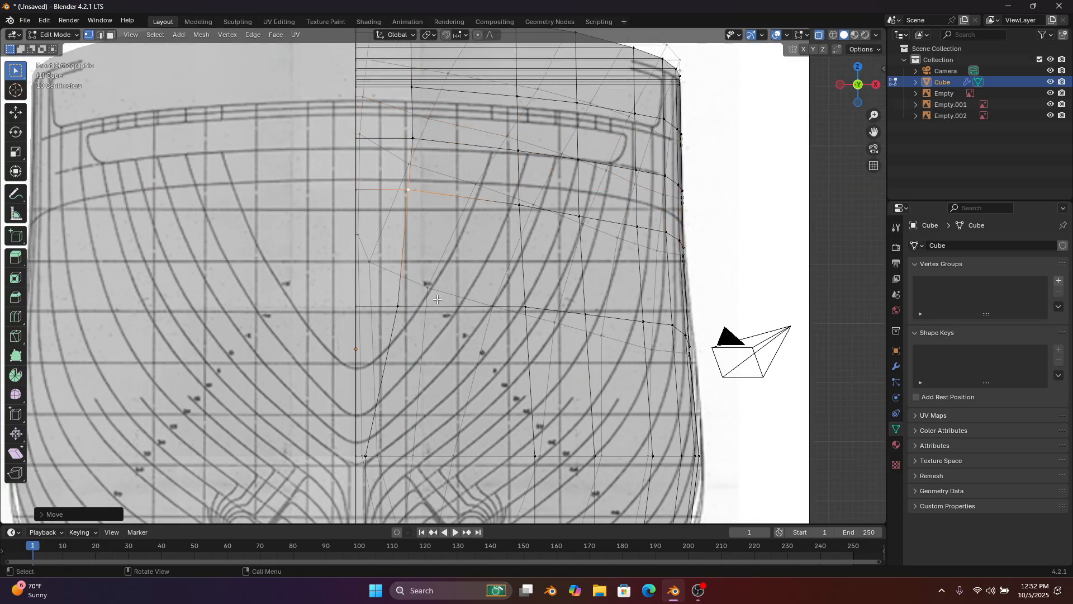
Move the stern vertex one row lower about 0.31 m along X toward the centreline
left_click(402, 307)
key("g")
key("x")
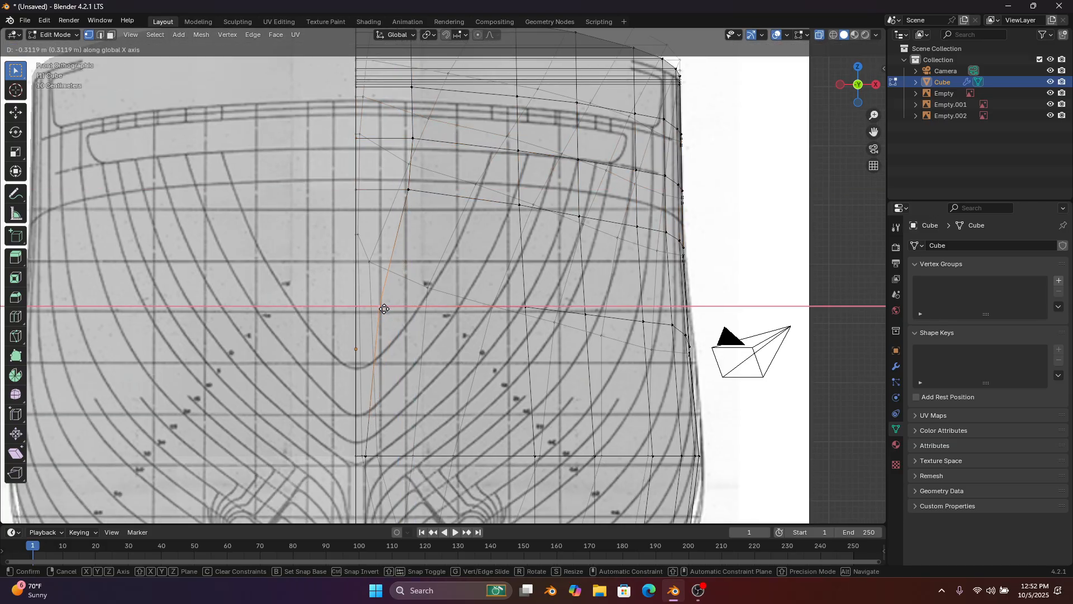
left_click(384, 307)
Examine the stern shape in front and right views with X-ray off and on
middle_click_drag(394, 329, 420, 238, "shift")
left_click(822, 34)
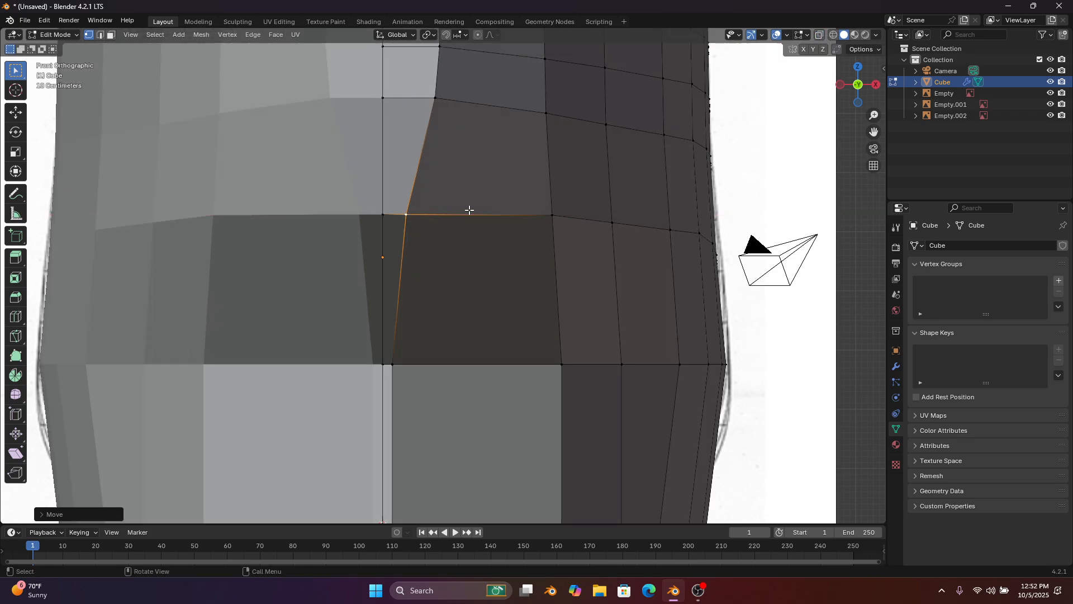
left_click(820, 35)
middle_click_drag(543, 119, 526, 187, "shift")
left_click(530, 158)
left_click(823, 35)
middle_click_drag(725, 98, 697, 219, "shift")
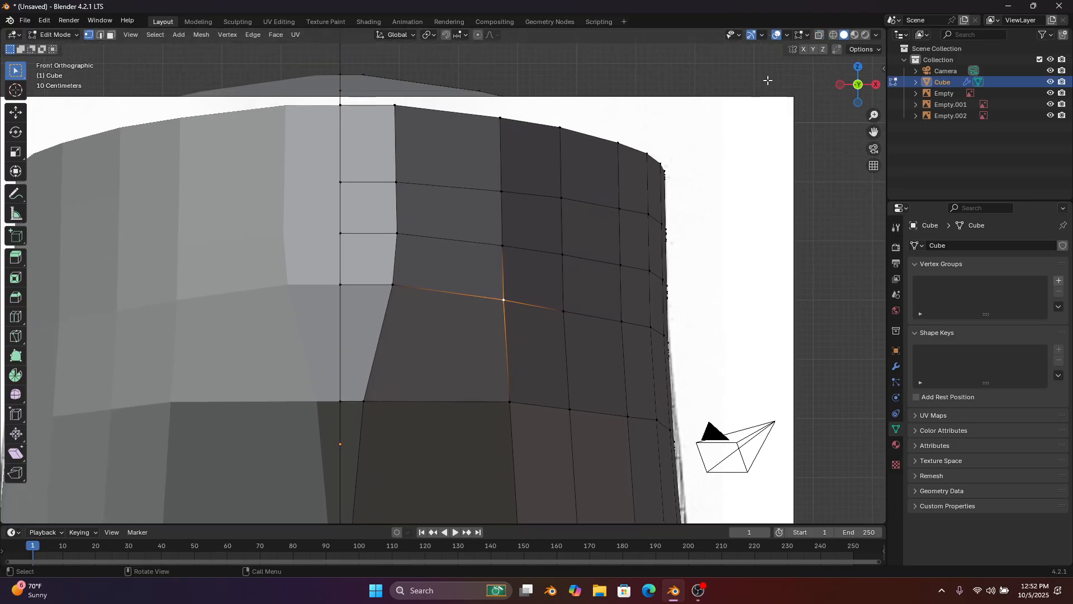
left_click(877, 84)
scroll(839, 111, "down", 3)
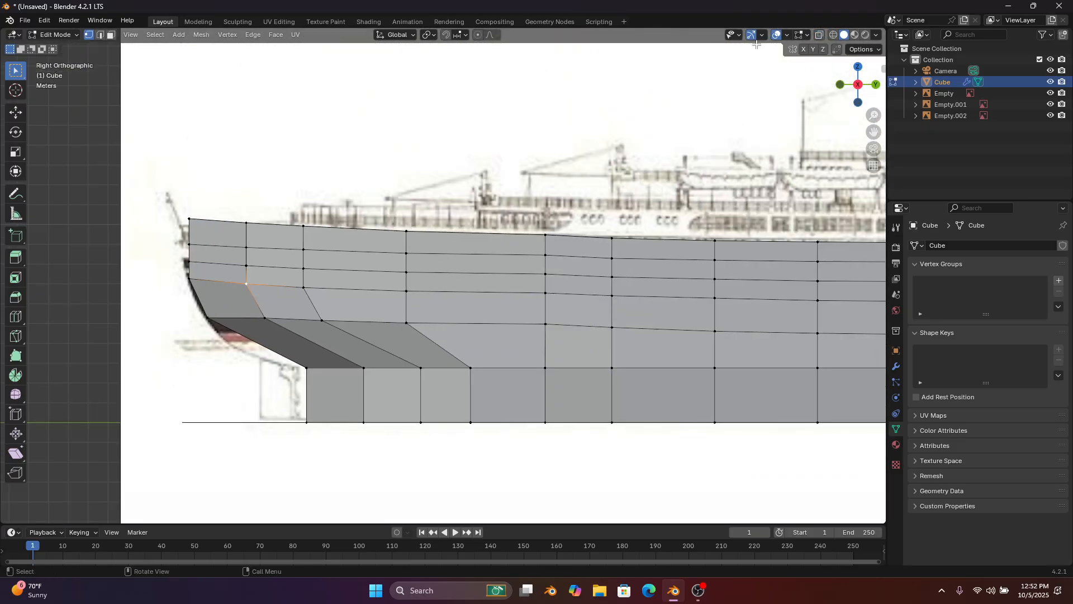
left_click(842, 86)
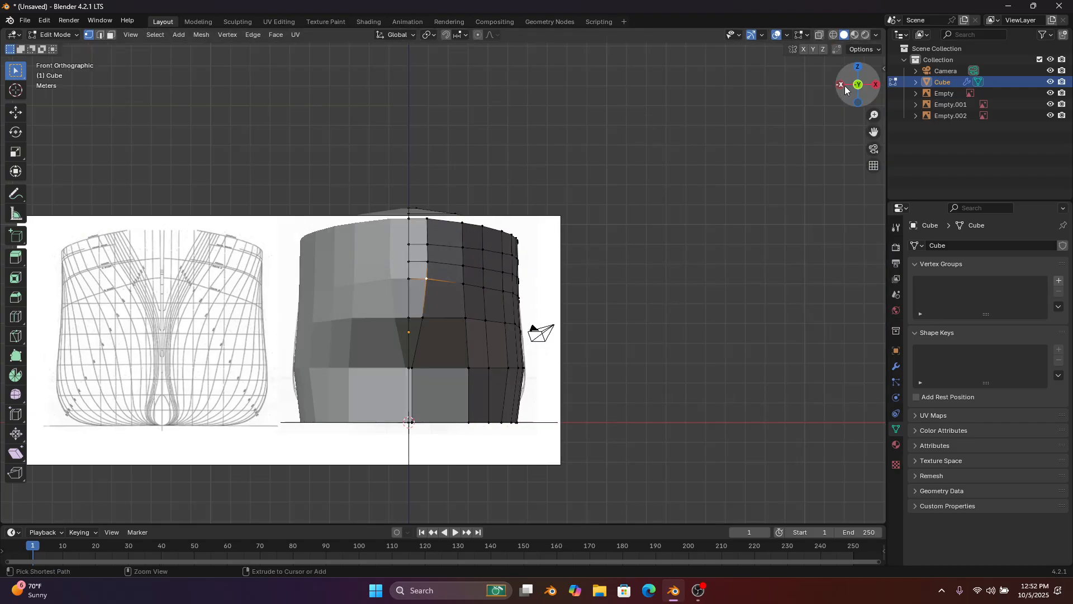
In right view with X-ray on, delete the four sternmost vertices of the hull's top row
left_click(876, 84)
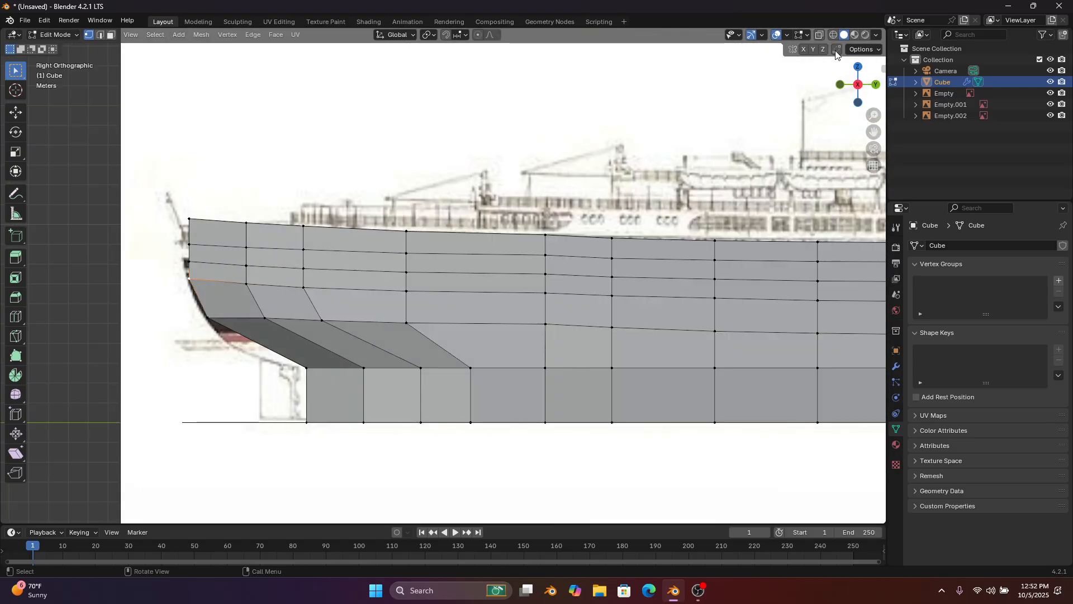
left_click(819, 35)
scroll(413, 174, "up", 1)
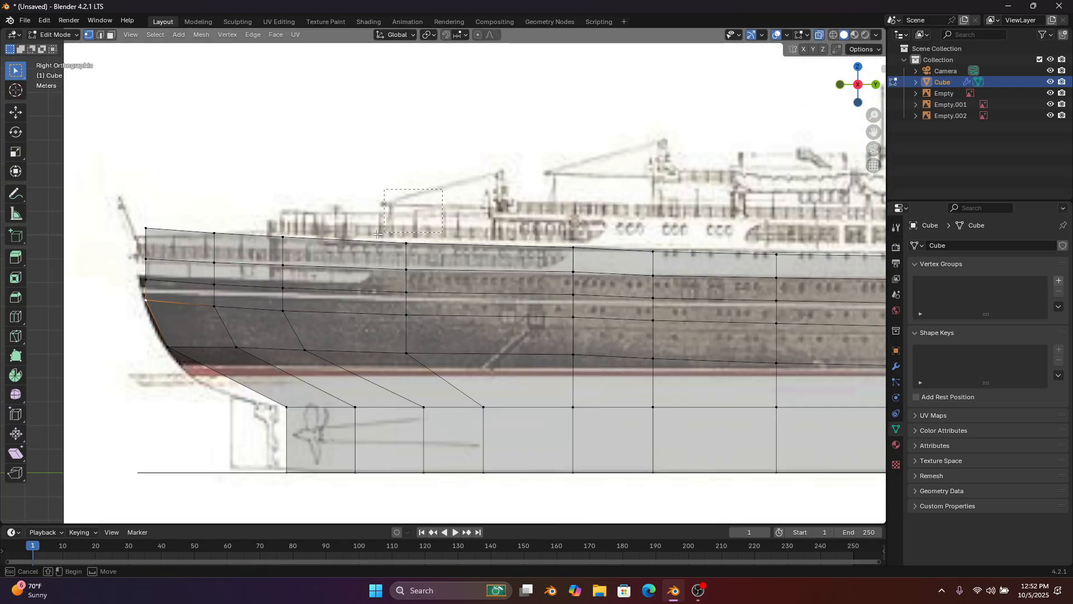
left_click_drag(442, 189, 195, 254)
right_click(195, 254)
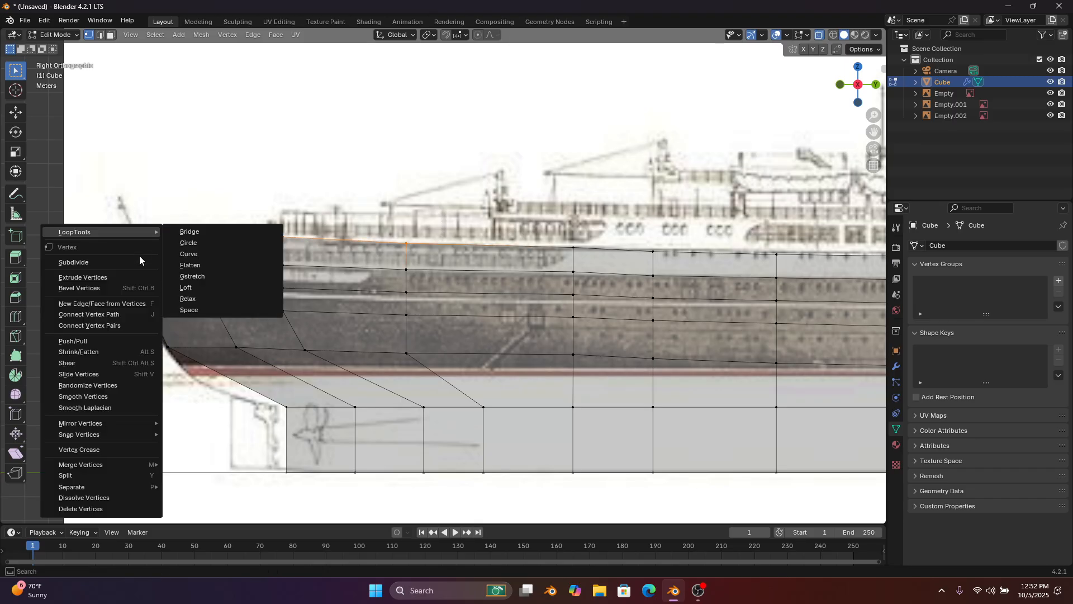
left_click(147, 503)
scroll(147, 503, "down", 1)
scroll(620, 201, "up", 2)
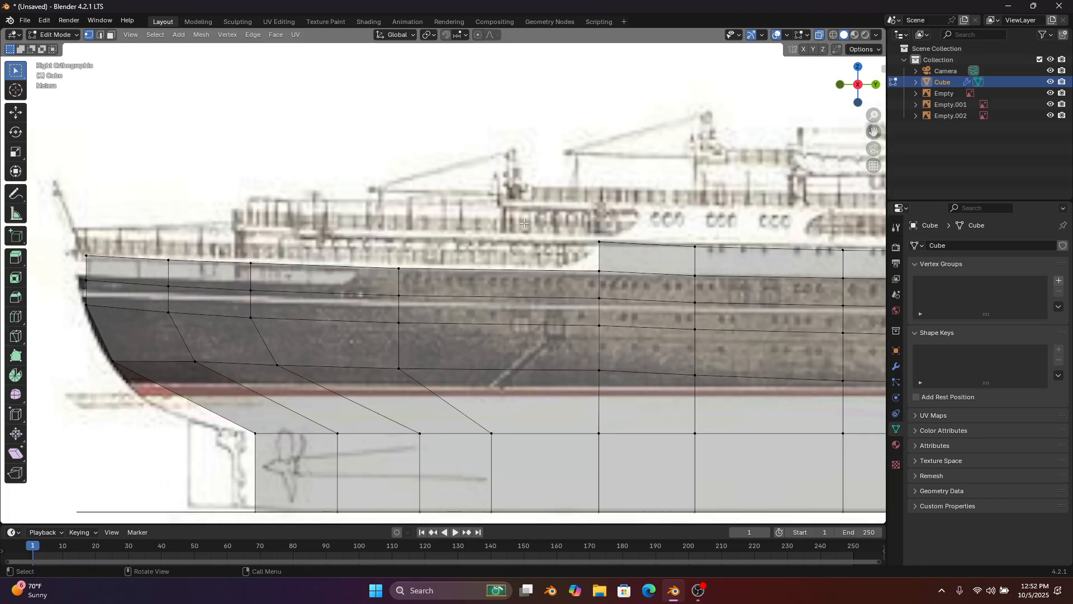
Lower the three vertices beneath the top vertex on the fifth vertical edge loop about 0.08 m along Z
left_click_drag(541, 327, 541, 327)
key("g")
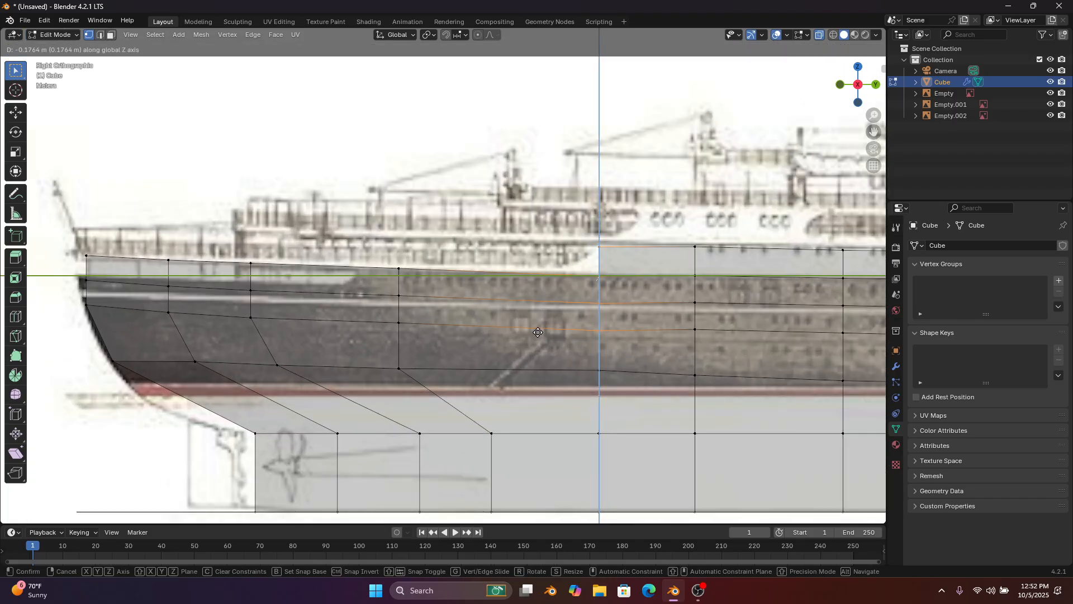
key("y")
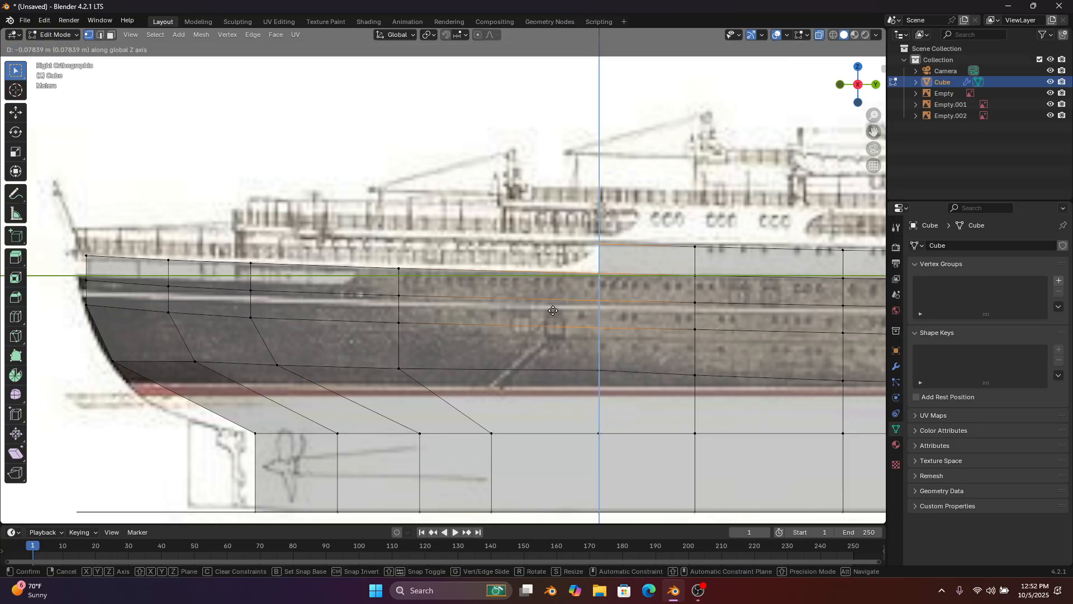
left_click(552, 309)
middle_click_drag(376, 283, 529, 283, "shift")
scroll(523, 278, "up", 1)
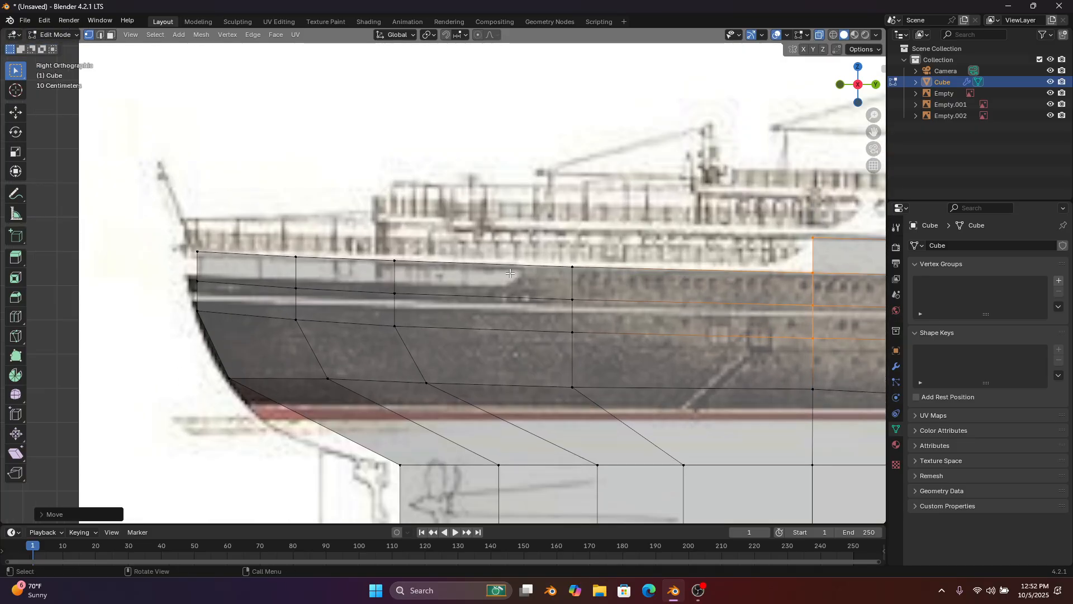
Raise the sternmost vertex of the stern's second remaining row along Z to the upper edge of the dark hull band
scroll(423, 271, "down", 1)
left_click_drag(218, 265, 256, 283)
scroll(265, 282, "up", 2)
key("g")
middle_click_drag(271, 281, 278, 260)
right_click(269, 273)
key("g")
left_click(280, 264)
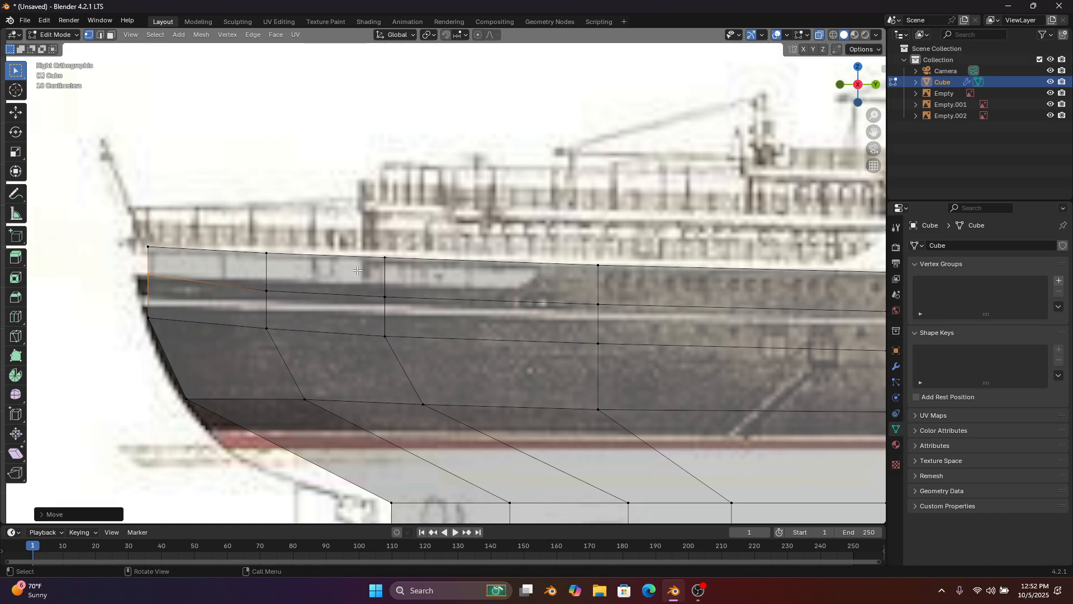
Raise the second vertex from the stern in the same row about 0.26 m along Z
left_click_drag(321, 275, 256, 303)
key("g")
middle_click_drag(261, 294, 262, 284)
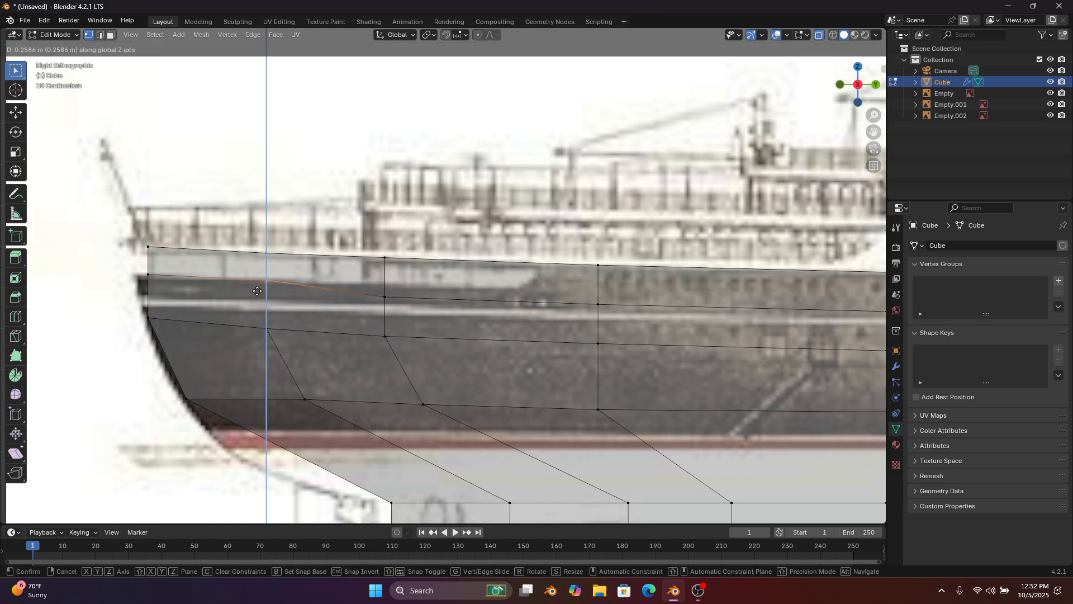
left_click(263, 283)
Fine-tune the height of the sternmost vertex in that row along Z
left_click(147, 273)
key("g")
key("z")
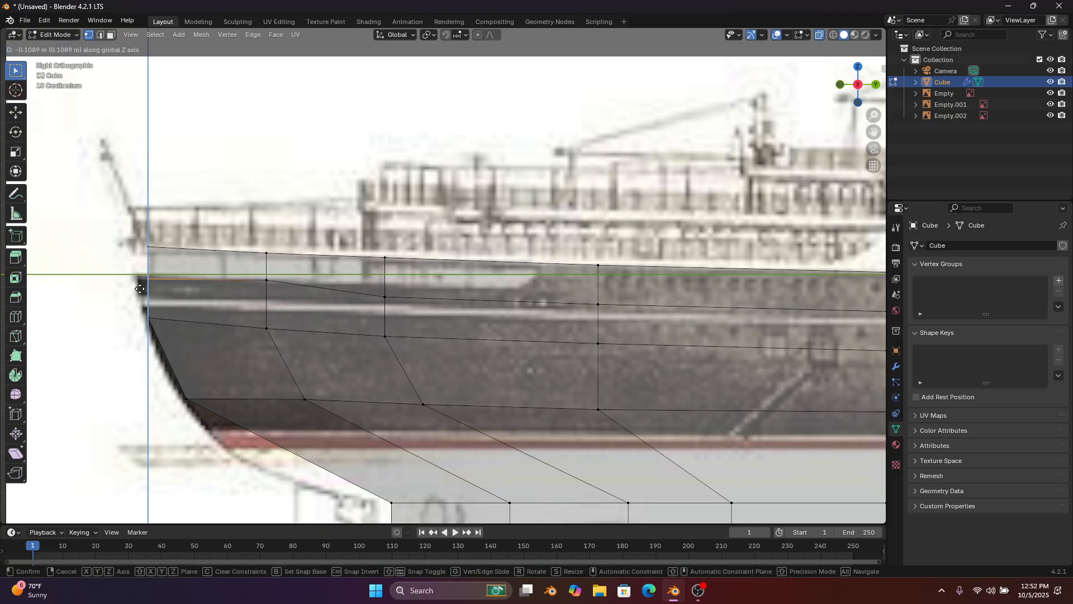
left_click(139, 282)
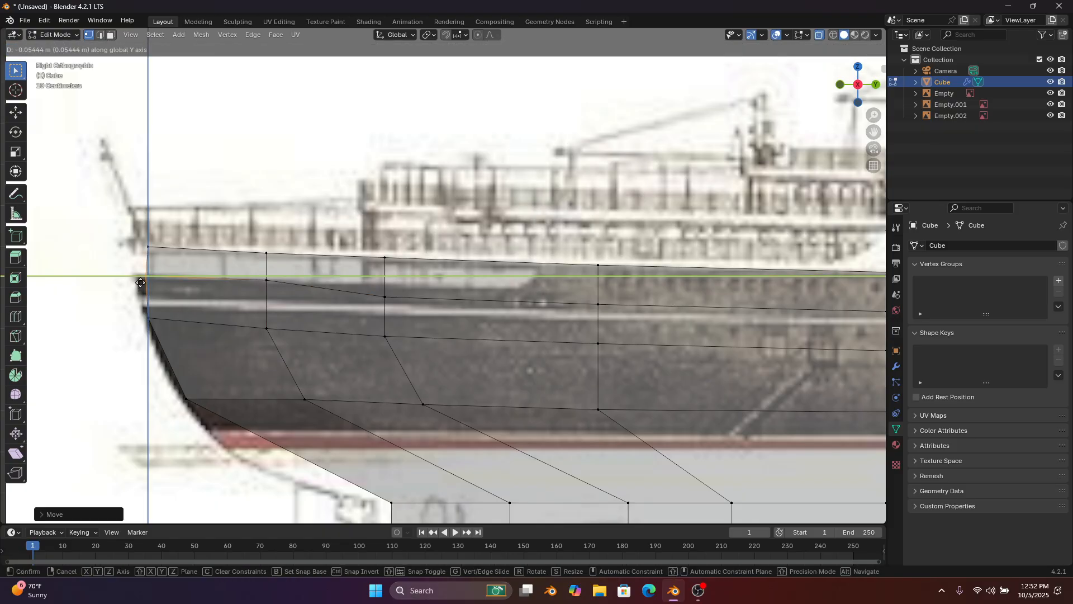
key("g")
key("z")
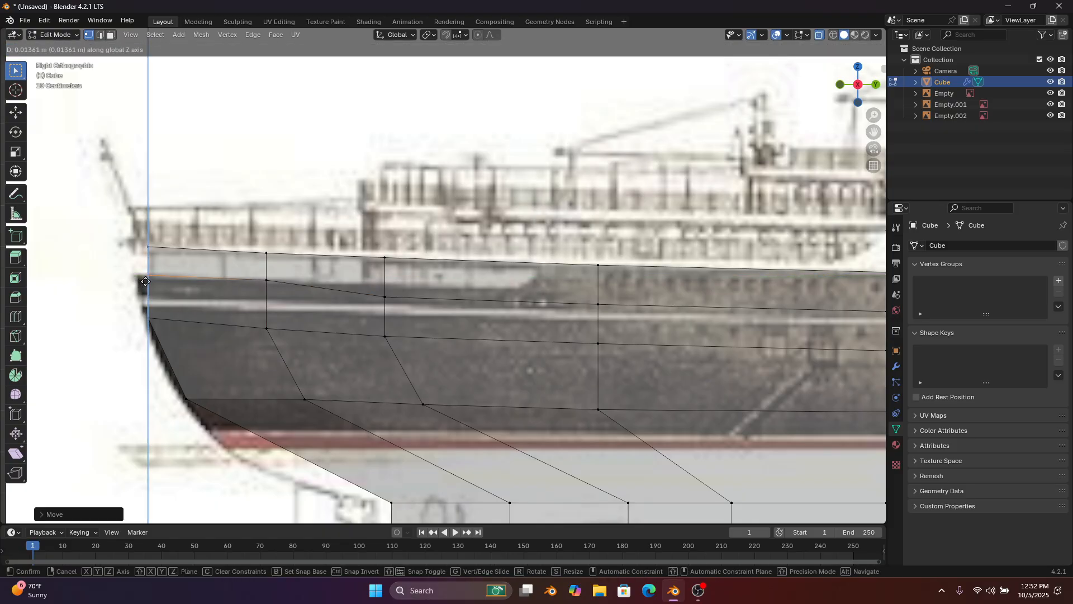
left_click(146, 281)
Raise the third vertex from the stern in the second row along Z to follow the dark hull band's upper edge
left_click(388, 286)
key("g")
key("z")
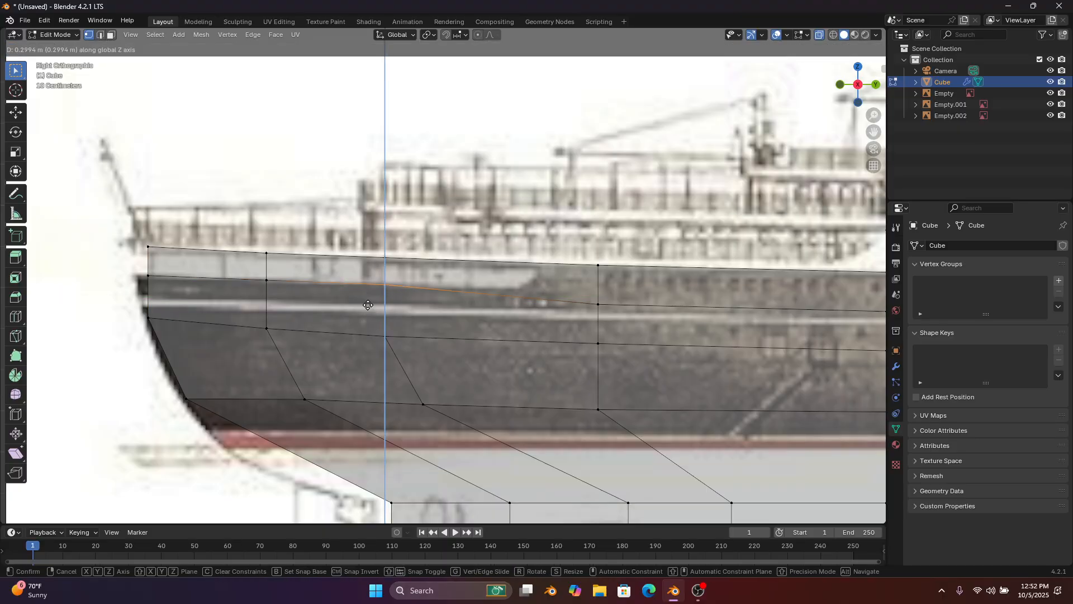
left_click(374, 301)
scroll(577, 307, "down", 5)
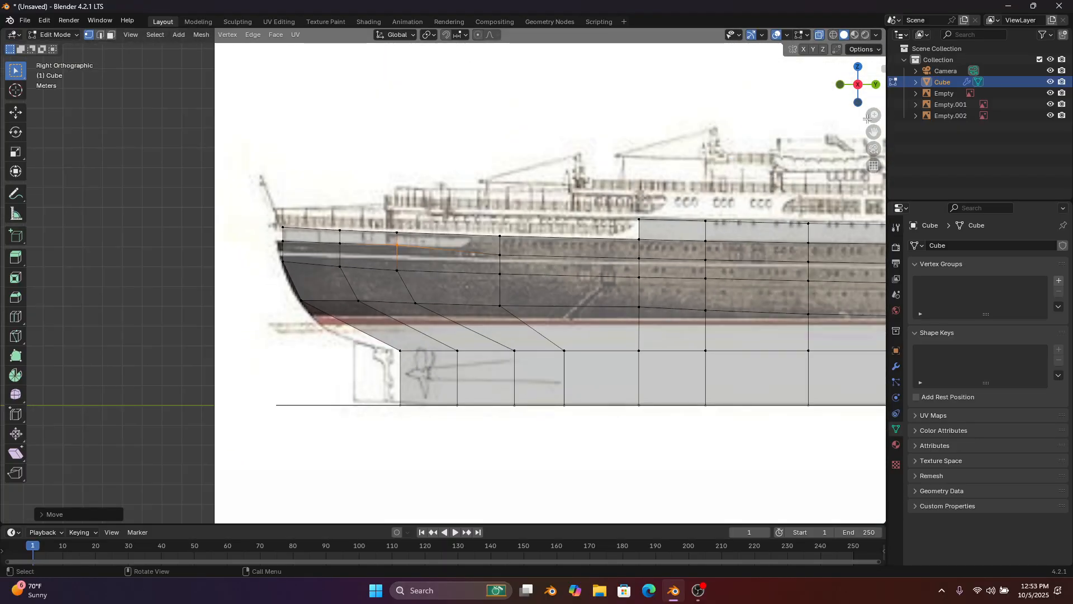
In front view, lower the second-row stern vertices from the centreline through the third loop along Z onto the body plan's curved line
left_click(840, 85)
scroll(683, 192, "up", 5)
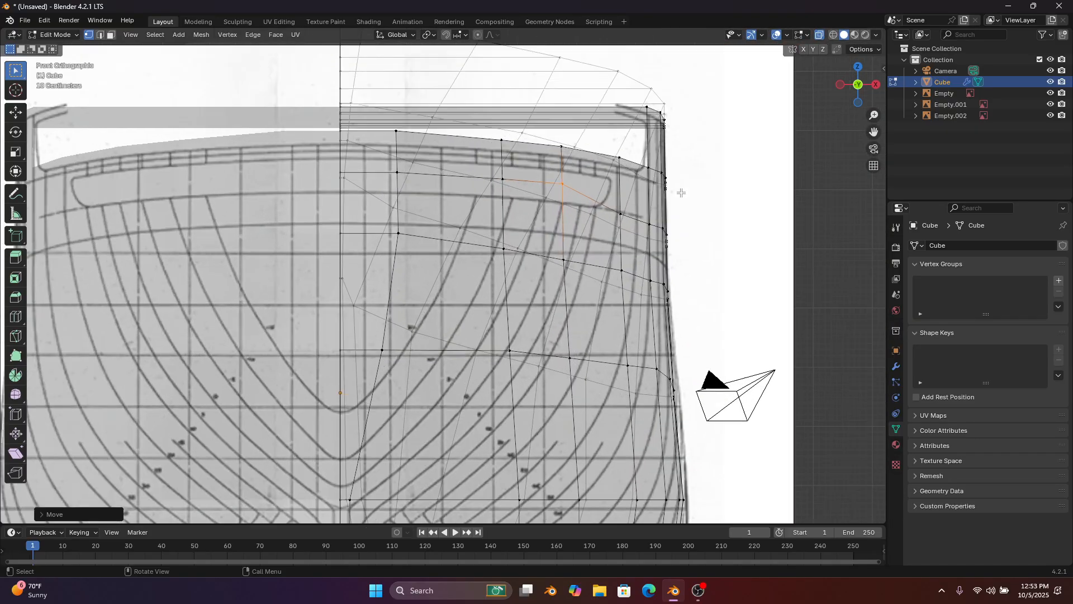
scroll(577, 214, "down", 1)
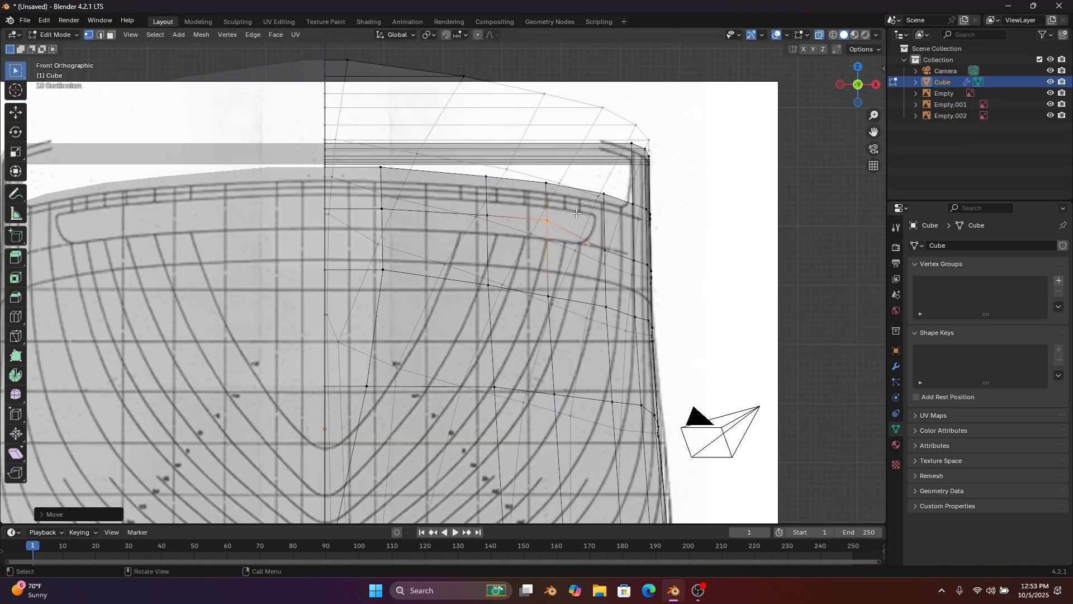
scroll(577, 214, "up", 1)
left_click_drag(582, 206, 497, 209)
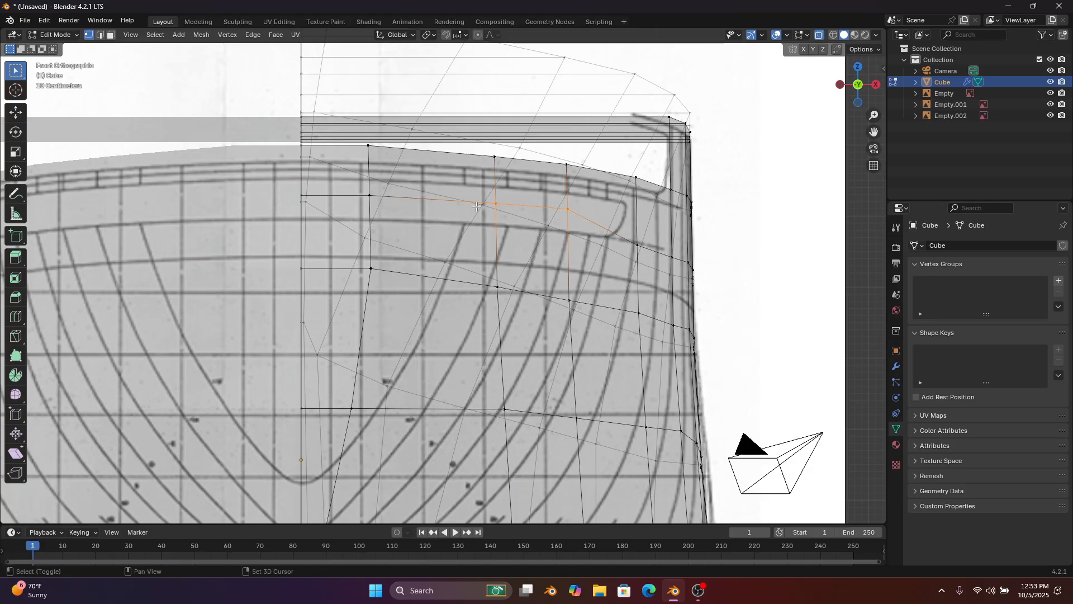
left_click(369, 194, "shift")
key("g")
key("z")
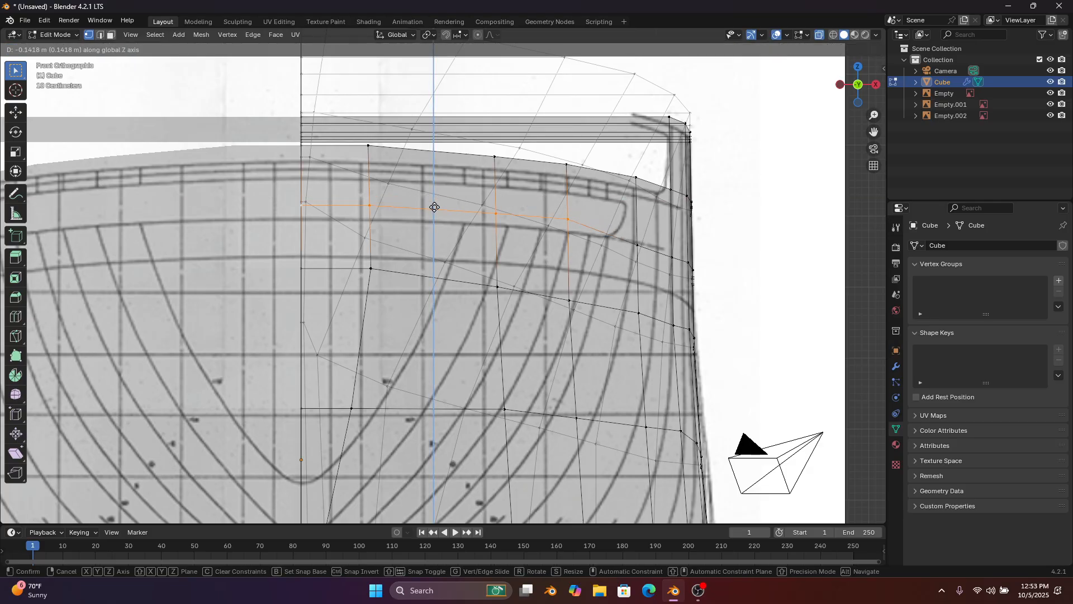
left_click(437, 218)
mouse_move(526, 219)
middle_mouse_down("shift")
mouse_move(470, 210)
mouse_move(525, 197)
mouse_move(542, 228)
middle_mouse_up("shift")
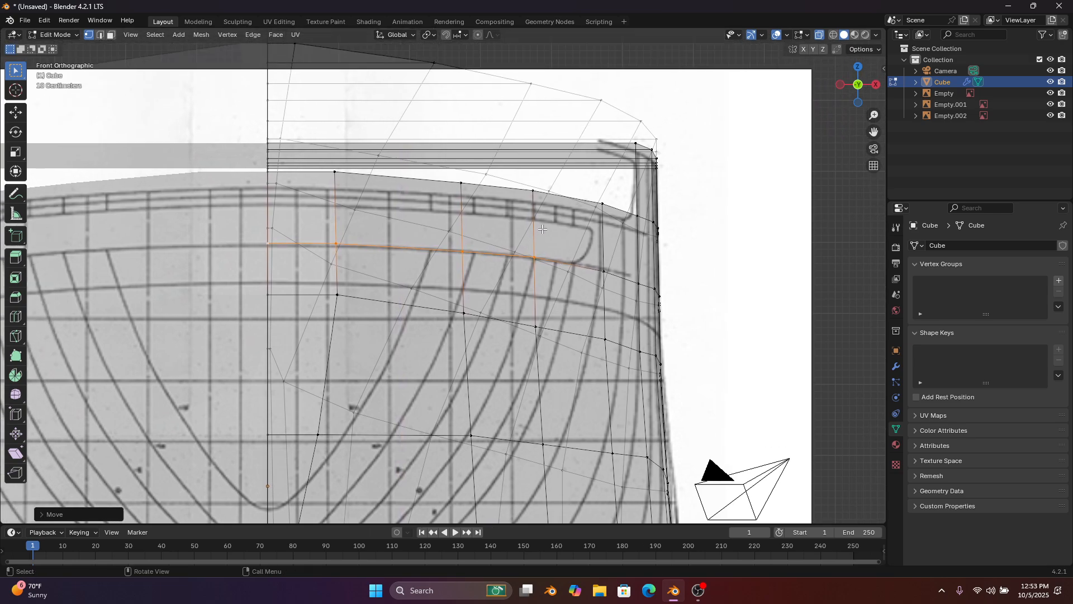
Lower the vertex row running from the aft deck edge forward along the hull side toward the bow about 0.22 m along Z
left_click(601, 203)
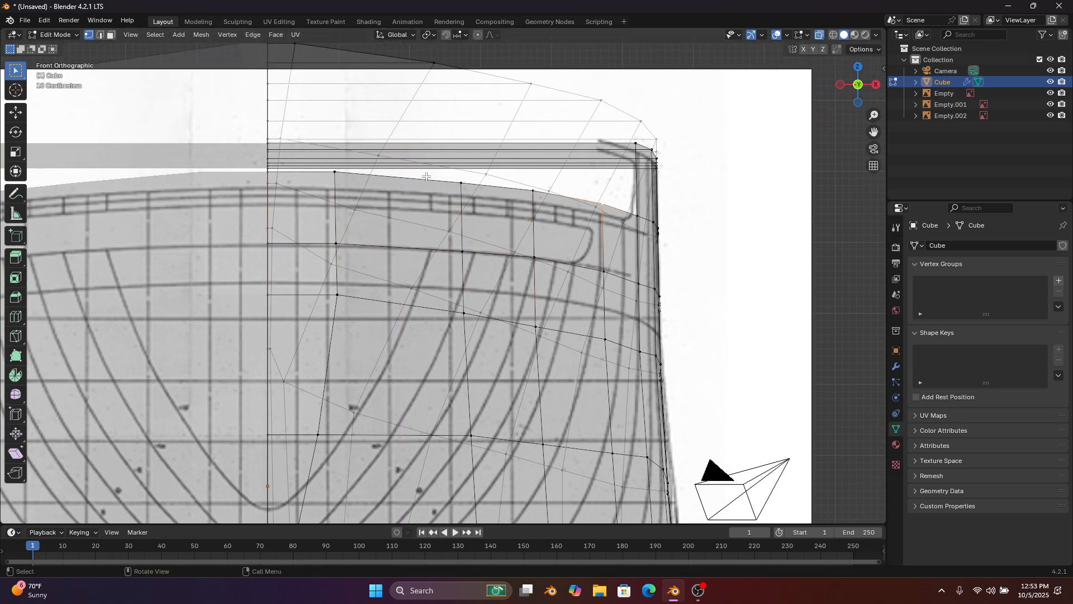
middle_click_drag(268, 172, 550, 253)
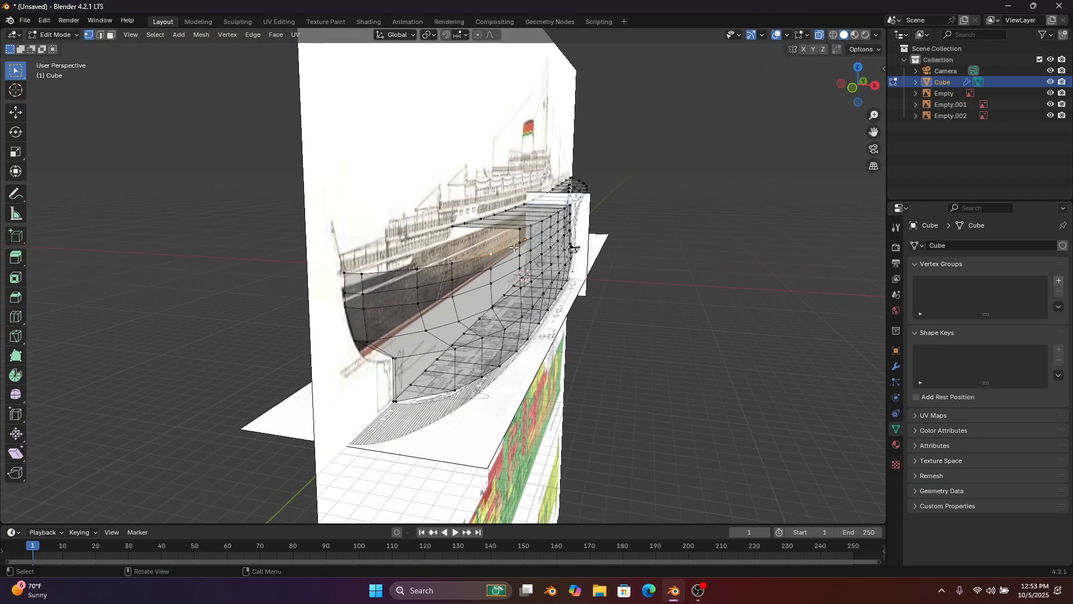
left_click(346, 272, "ctrl")
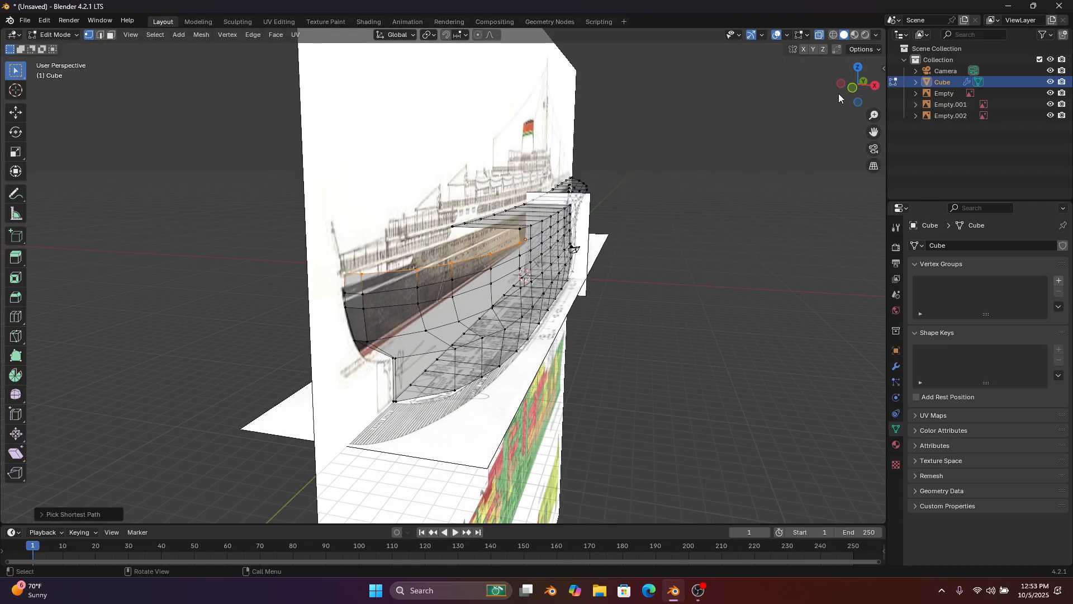
middle_click_drag(721, 182, 882, 160)
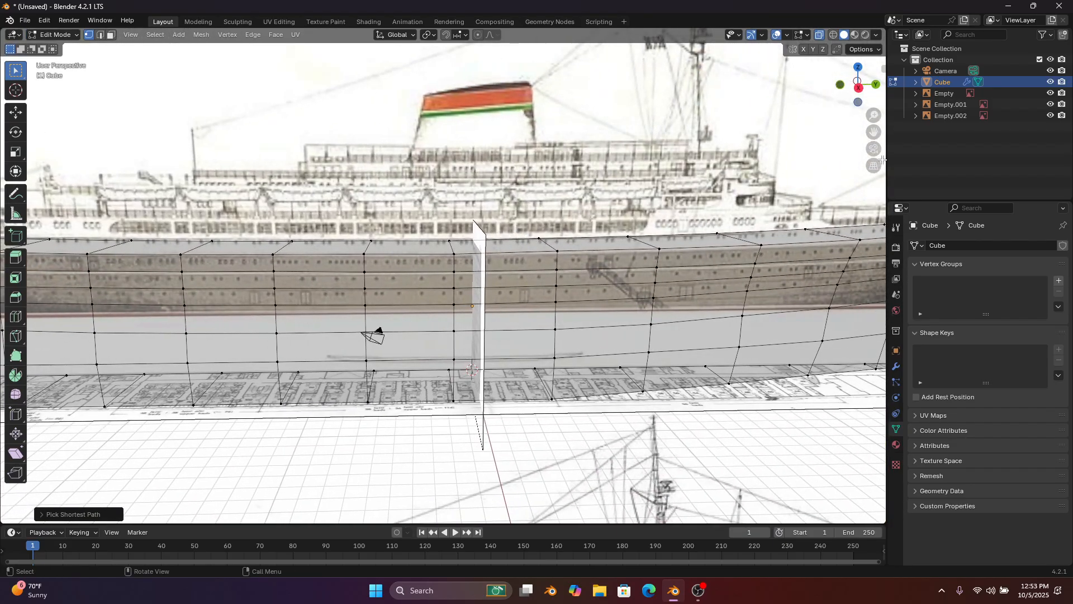
left_click(562, 268, "ctrl")
scroll(575, 256, "down", 2)
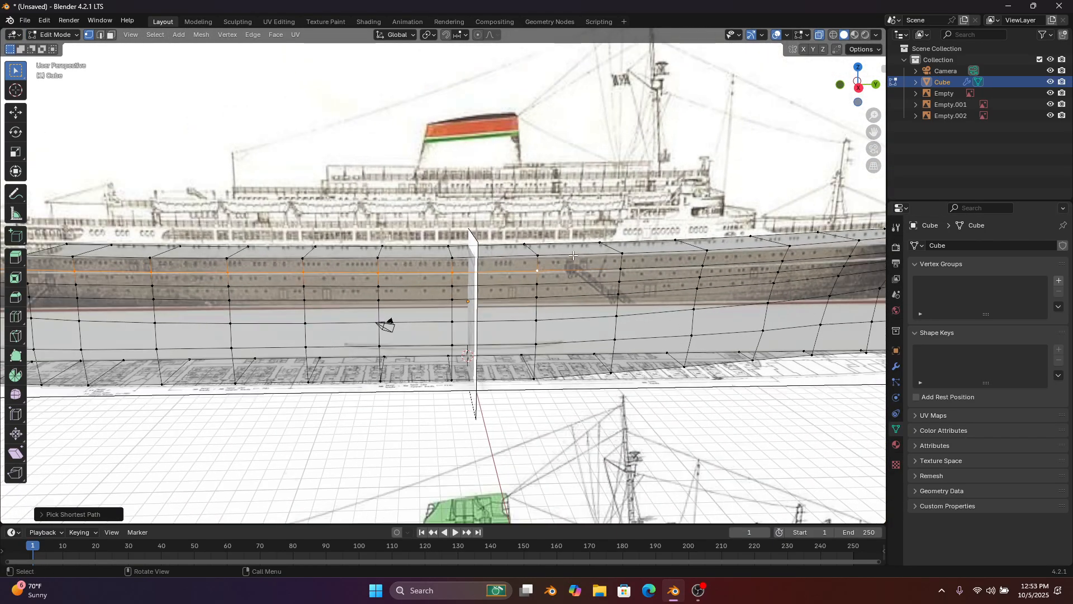
middle_click_drag(576, 255, 380, 235, "shift")
middle_click_drag(524, 201, 788, 97)
left_click(569, 282, "ctrl")
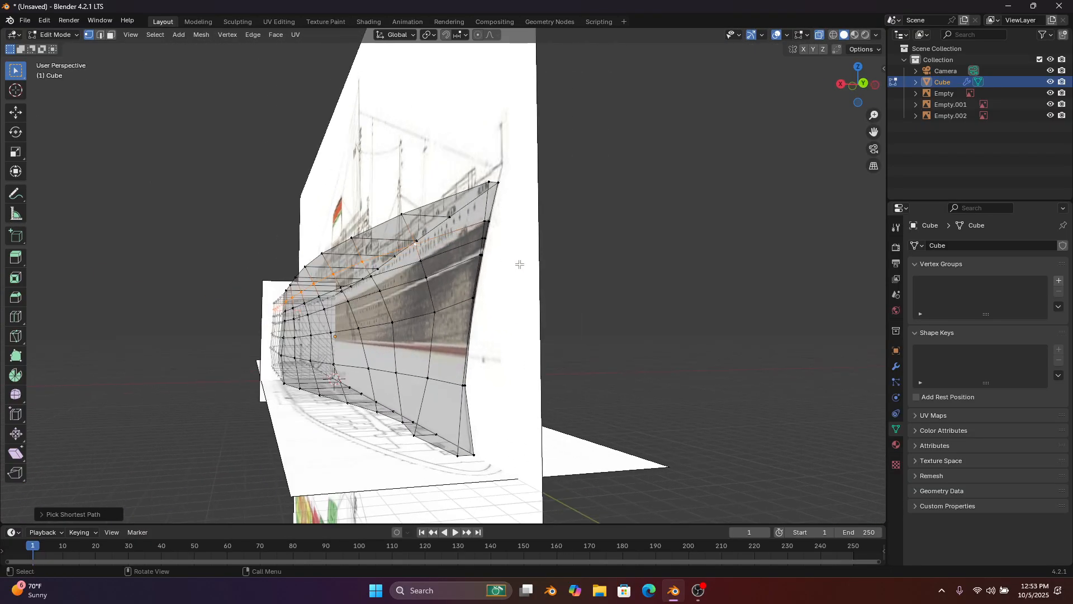
left_click(843, 84)
left_click(875, 85)
scroll(494, 180, "up", 7)
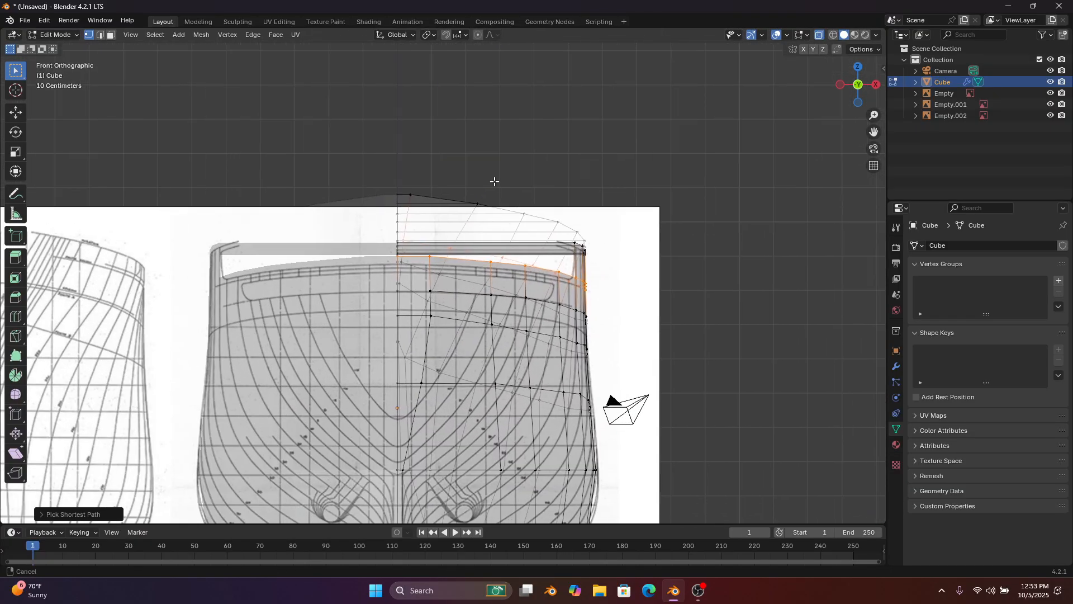
key("g")
key("z")
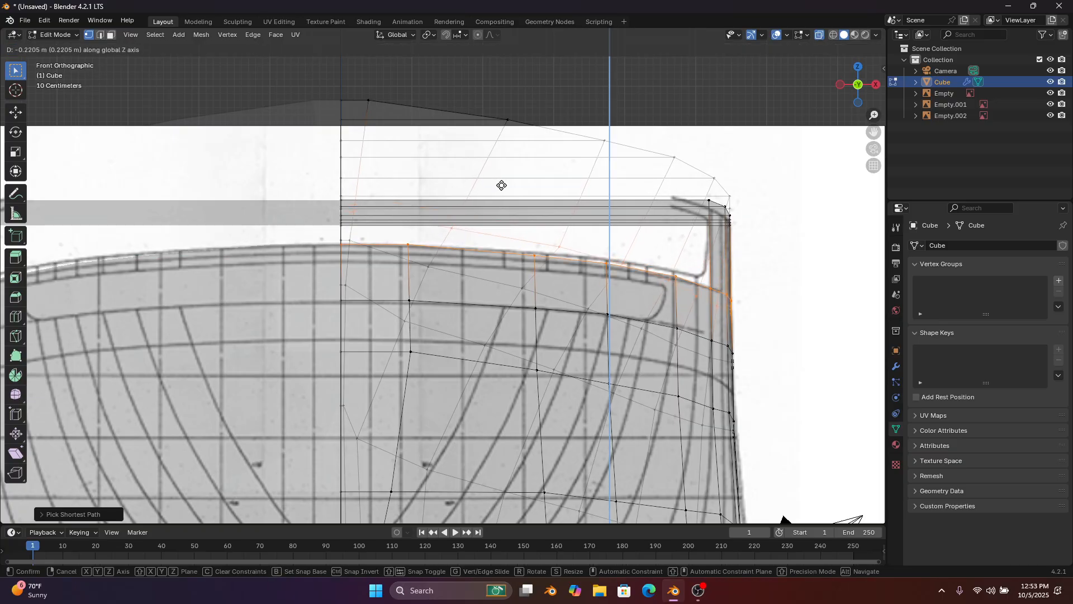
left_click(502, 184)
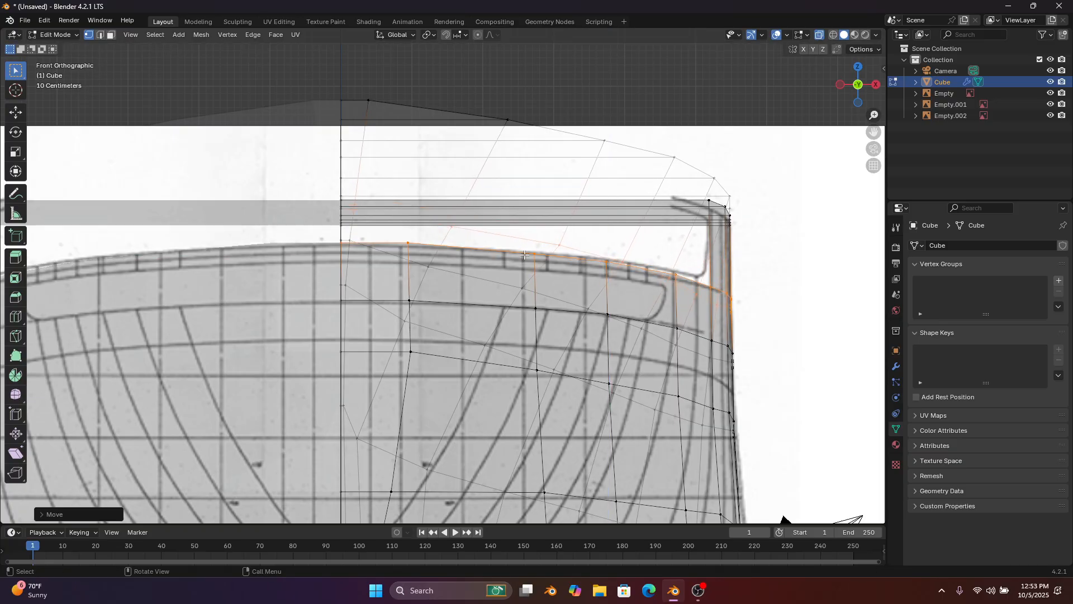
Lower the same full vertex row slightly further along Z, by about 0.04 m, onto the body plan's upper curve
scroll(547, 255, "up", 4)
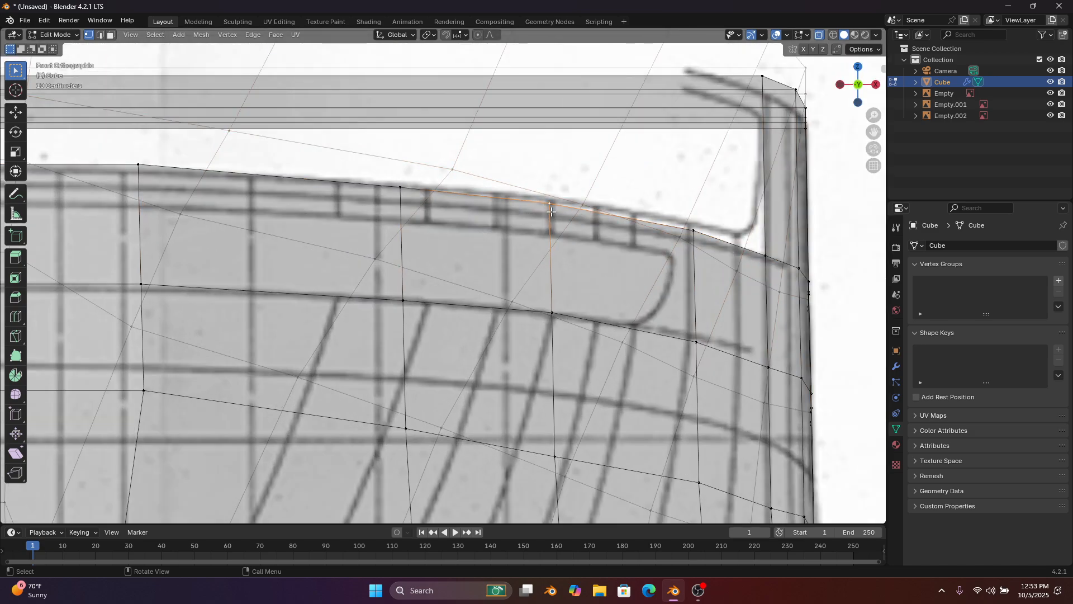
left_click(405, 200)
middle_click_drag(406, 200, 549, 207, "shift")
key("ctrl+z")
key("ctrl+z")
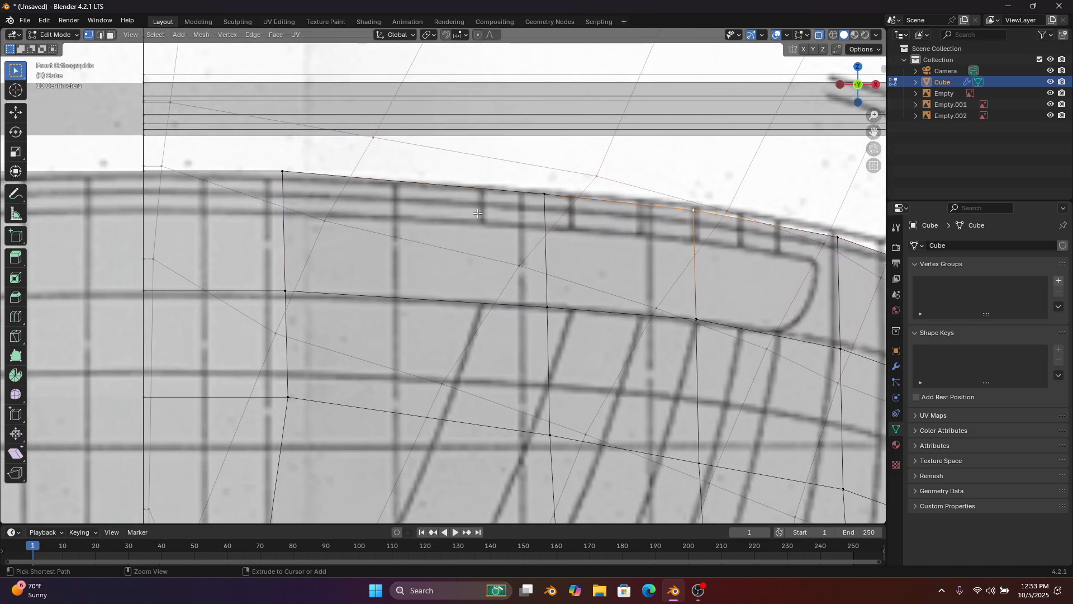
key("g")
key("z")
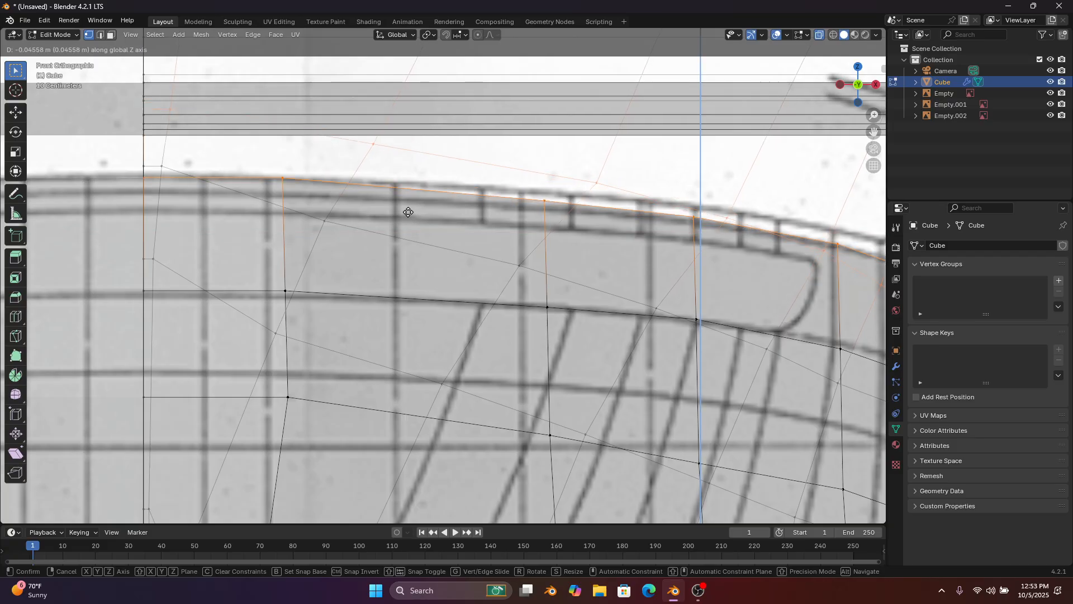
left_click(441, 211)
left_click(896, 366)
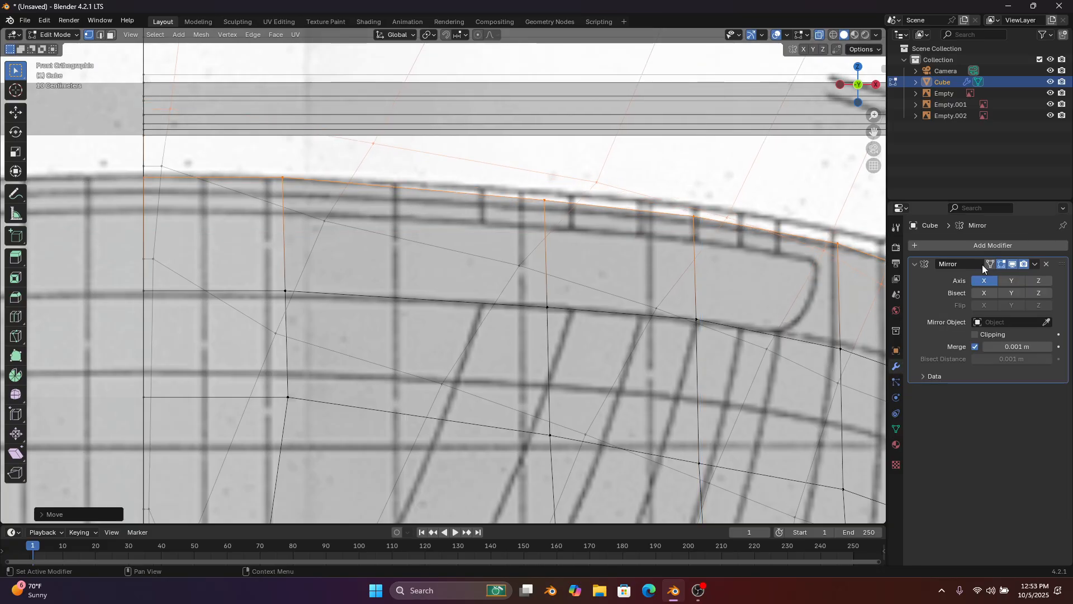
left_click(990, 244)
mouse_move(984, 242)
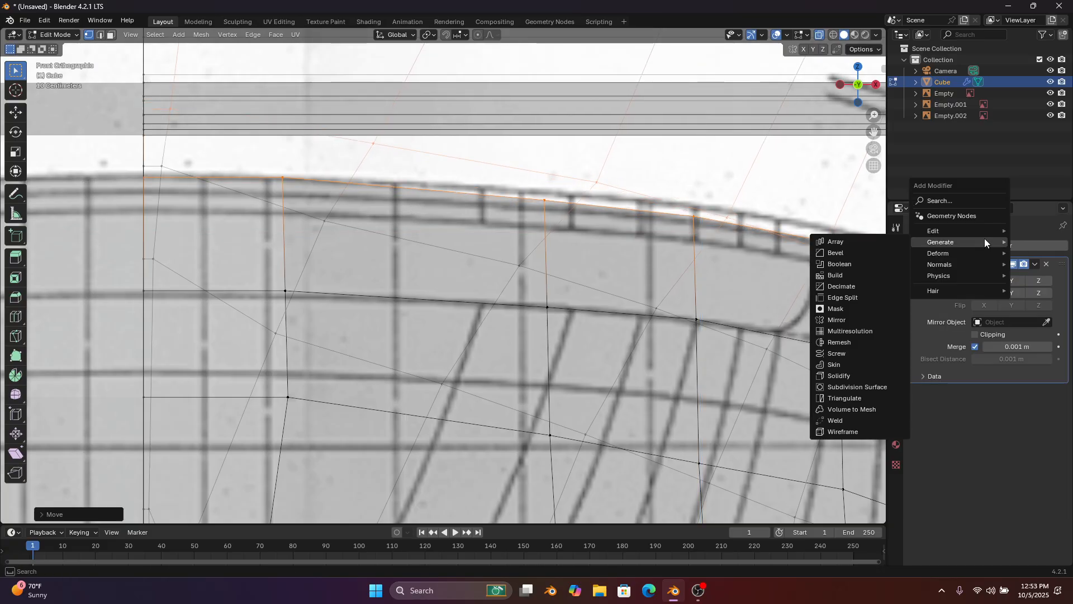
left_click(973, 335)
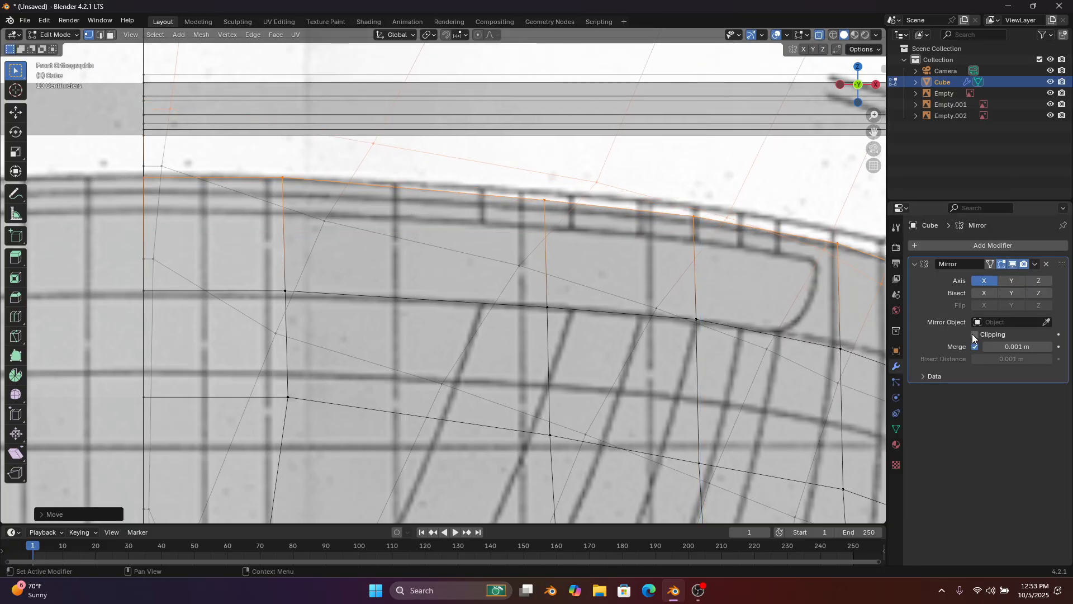
Raise the aft deck edge vertices on the second and third loops from the centreline along Z, the third by about 0.09 m
left_click(544, 199)
key("g")
key("z")
left_click(570, 189)
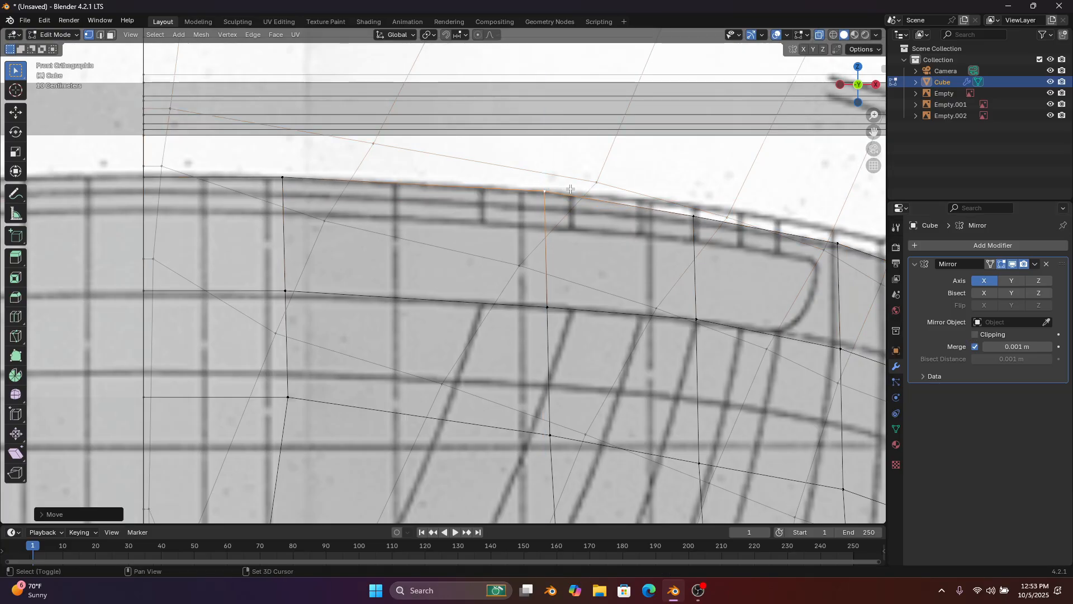
middle_click_drag(728, 187, 523, 202, "shift")
left_click(490, 228)
key("g")
key("z")
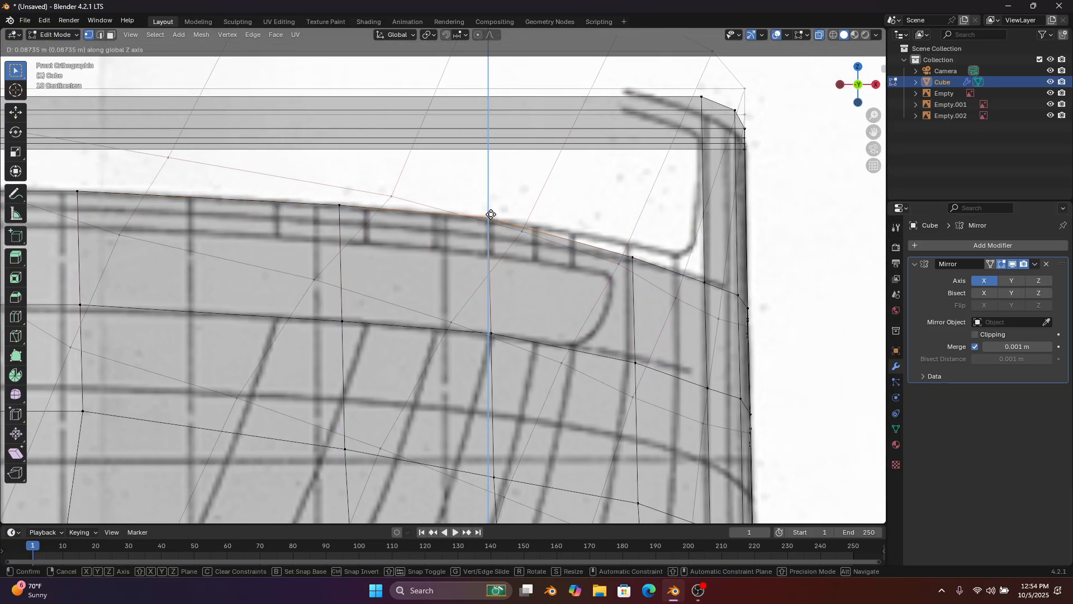
left_click(496, 214)
Raise the fourth and fifth aft deck edge vertices from the centreline along Z onto the body plan's curve, the fifth by about 0.15 m
left_click(648, 252)
key("g")
key("x")
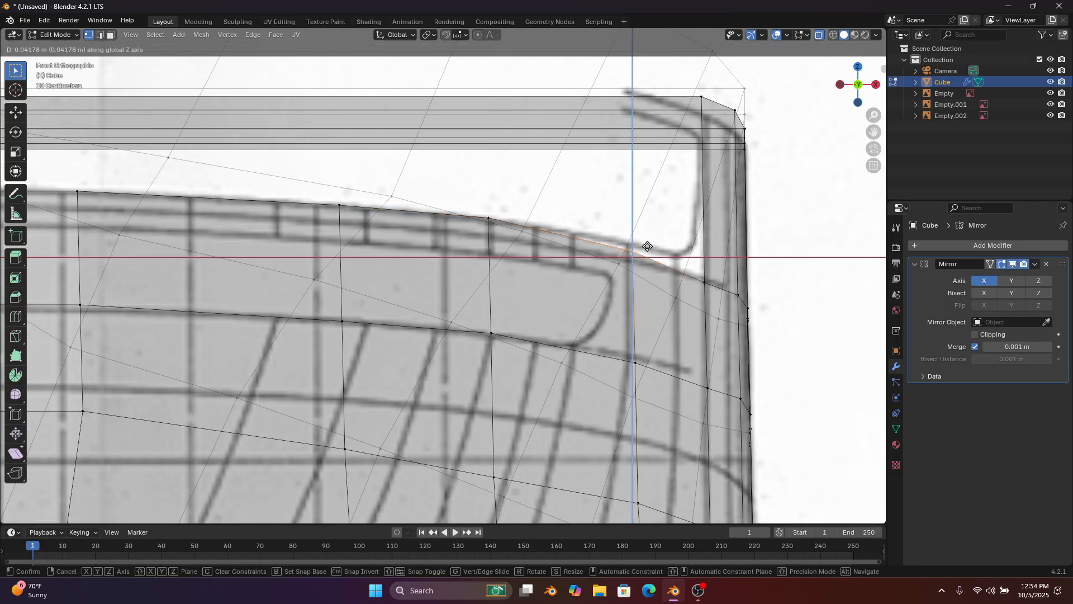
key("z")
scroll(640, 238, "down", 3)
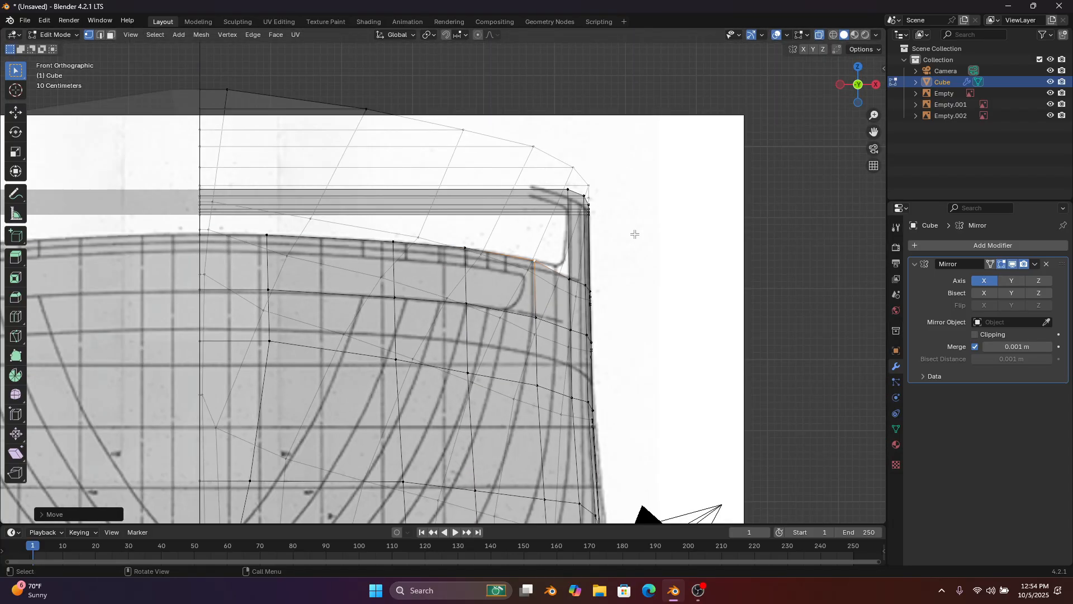
scroll(569, 278, "up", 4)
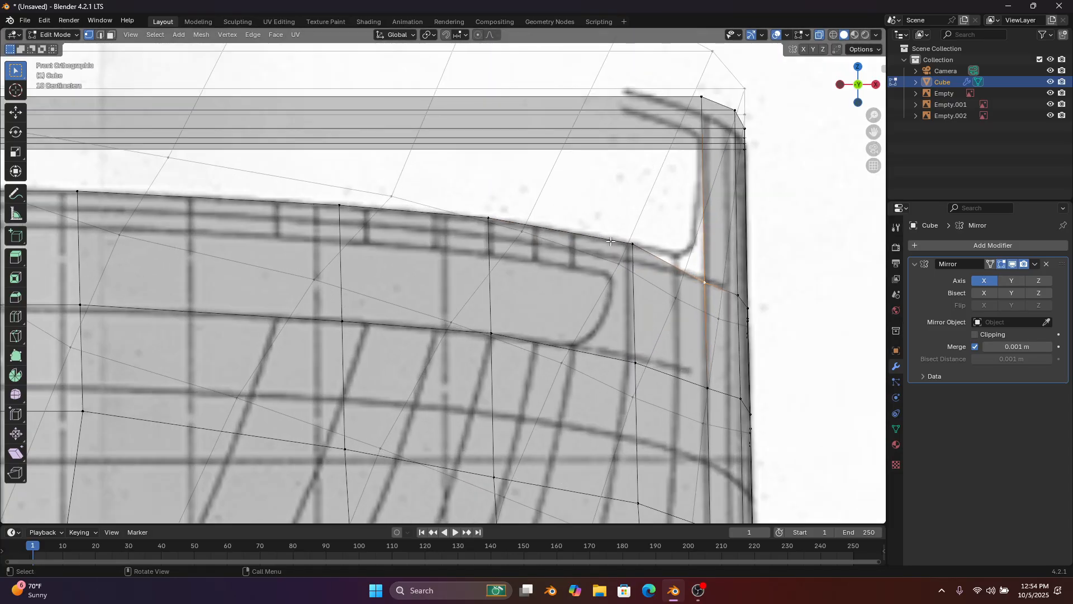
key("g")
key("z")
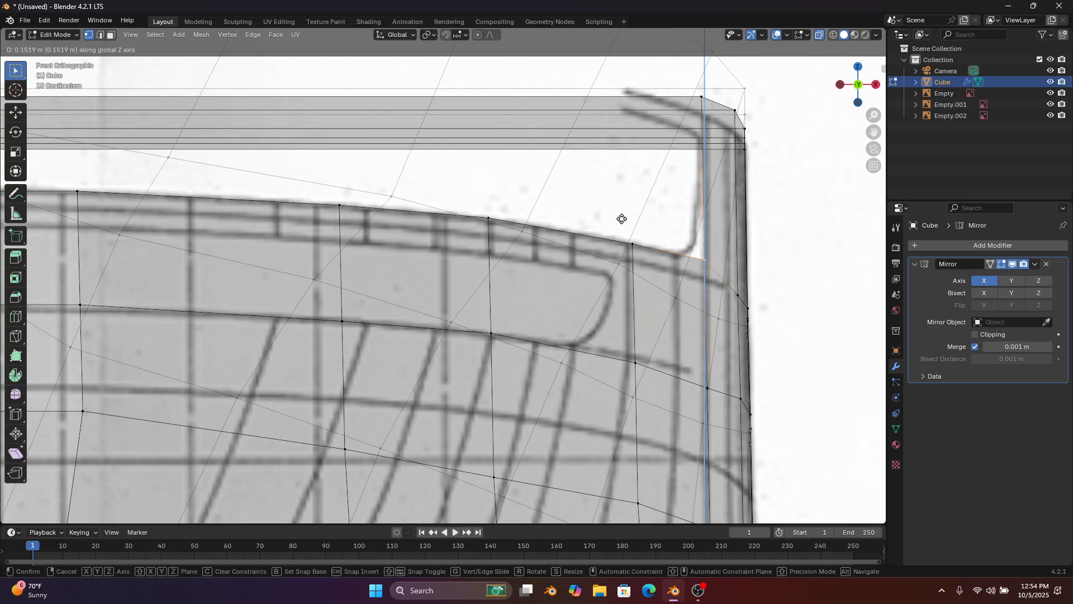
left_click(622, 219)
scroll(800, 158, "down", 2)
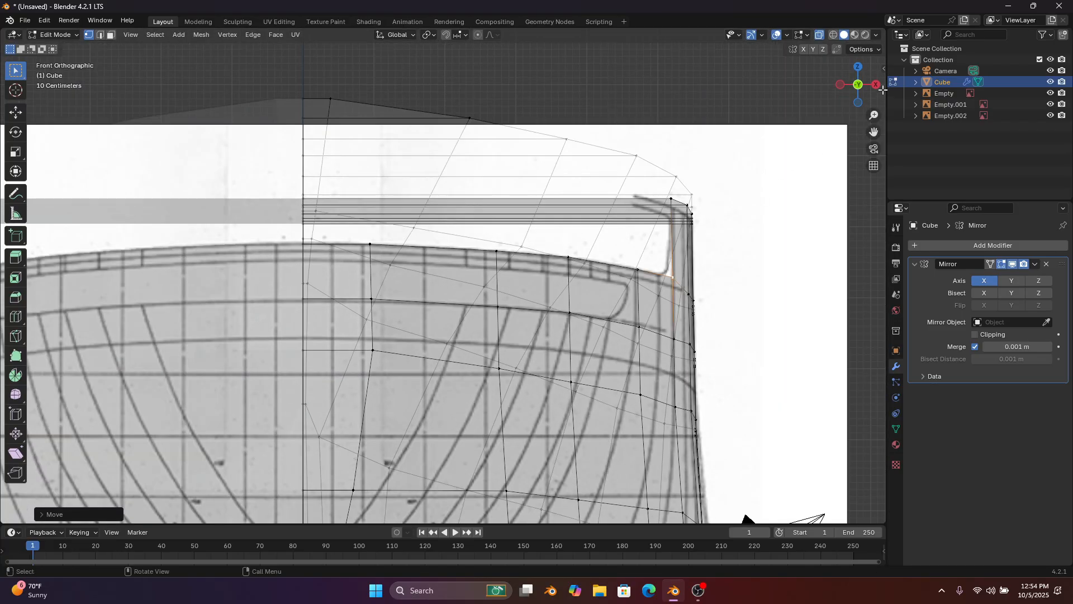
Examine the hull against the references in side, perspective and front views, with X-ray both off and on
left_click(876, 85)
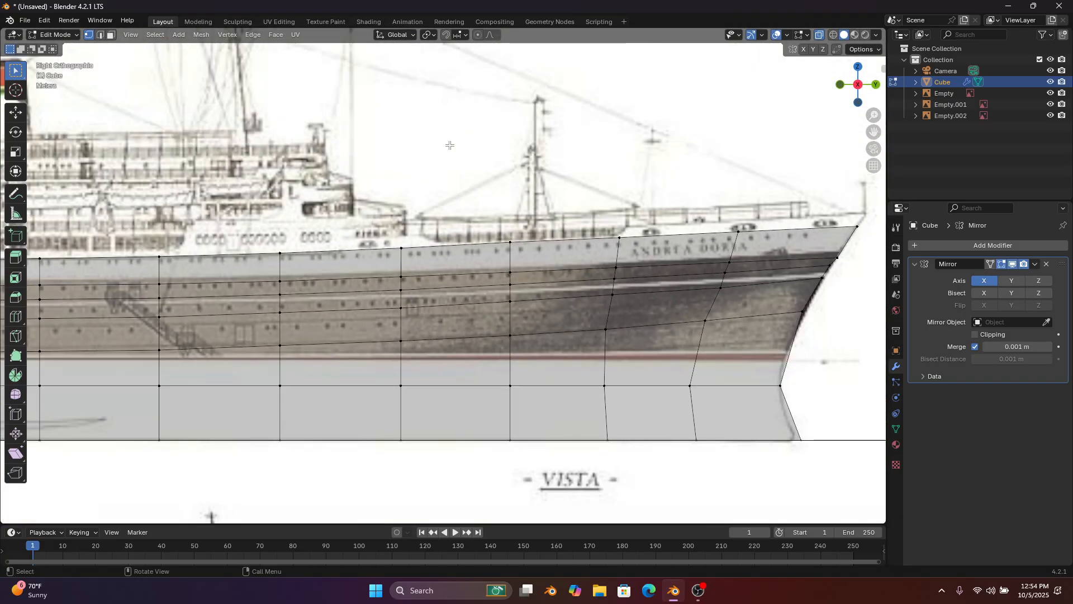
middle_click_drag(450, 146, 855, 86, "shift")
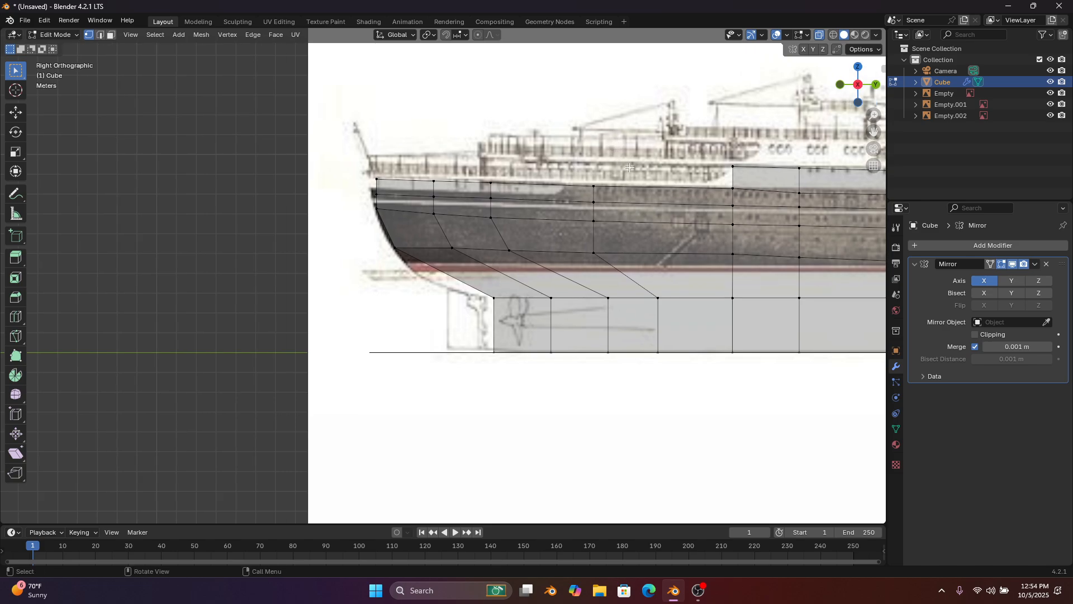
middle_click_drag(644, 172, 509, 195, "shift")
left_click(876, 84)
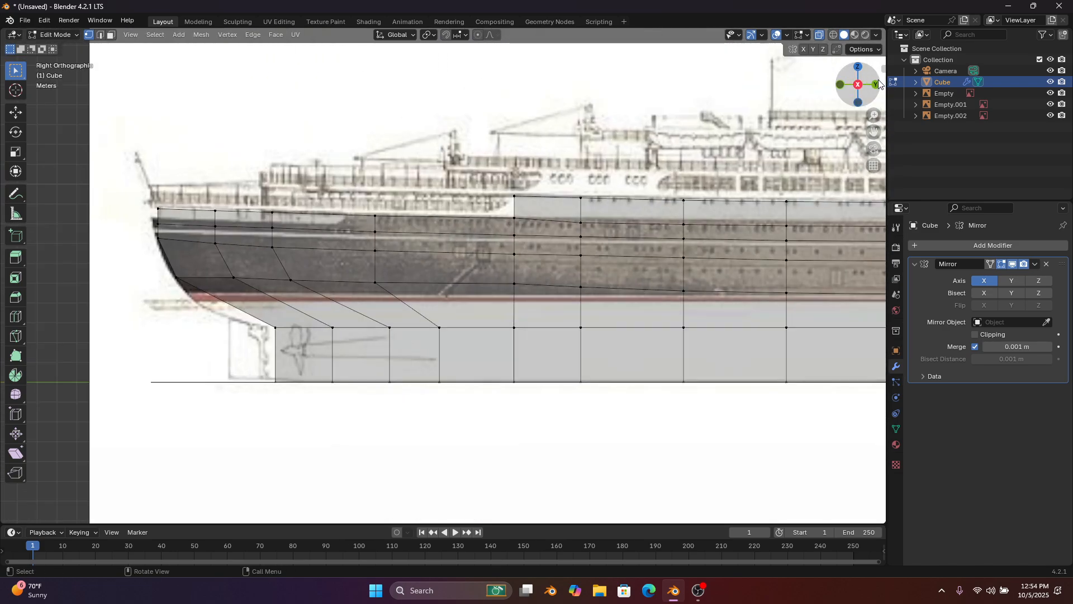
middle_click_drag(721, 117, 123, 127, "shift")
middle_click_drag(380, 143, 104, 148, "shift")
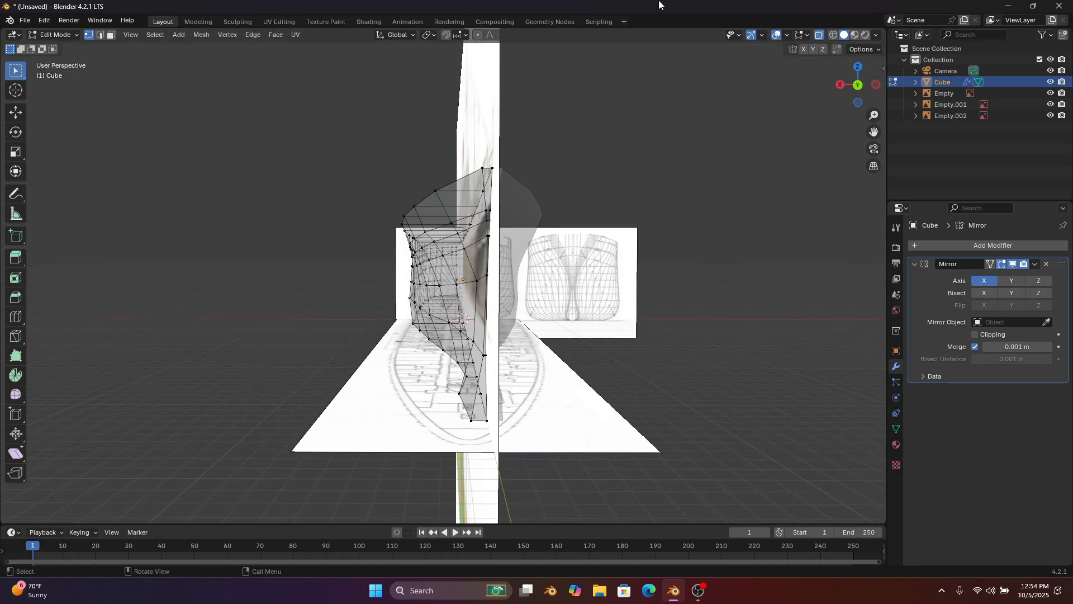
left_click(821, 34)
middle_click_drag(668, 158, 707, 177)
left_click(845, 85)
middle_click_drag(638, 131, 707, 119, "shift")
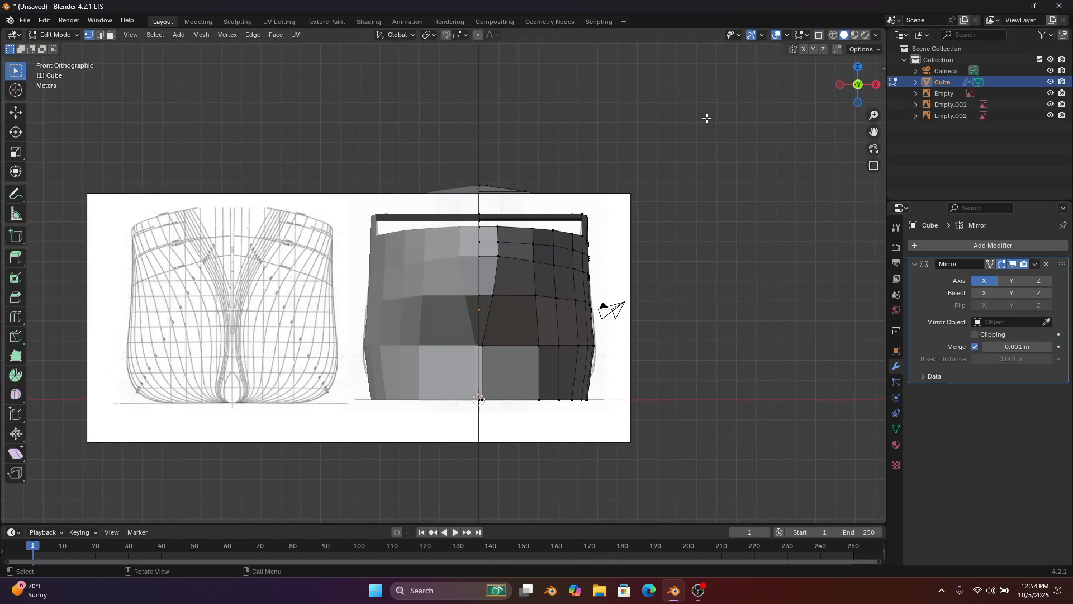
left_click(819, 35)
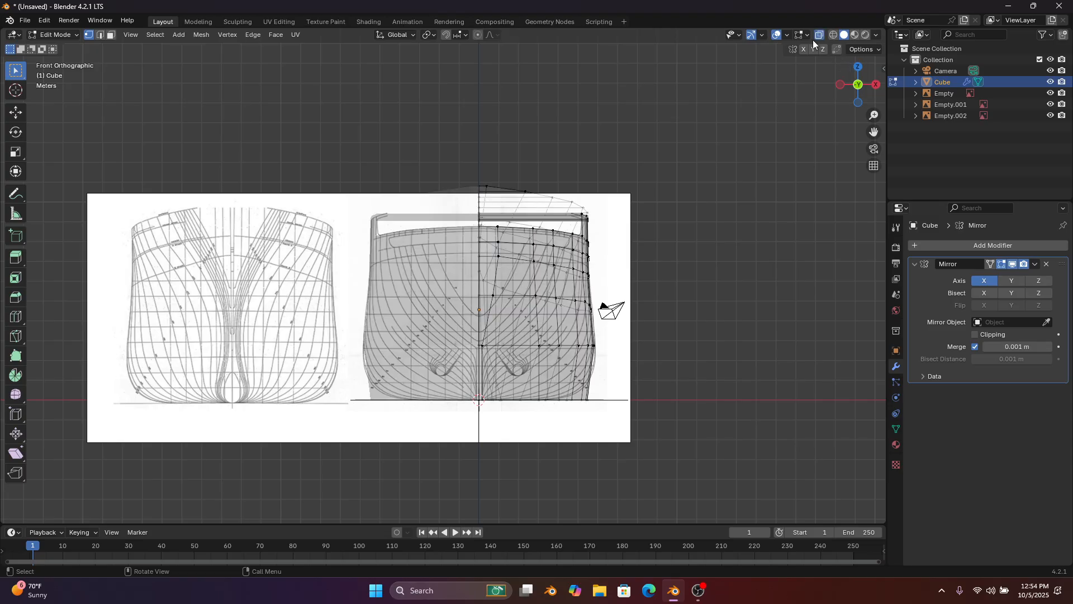
scroll(511, 311, "up", 8)
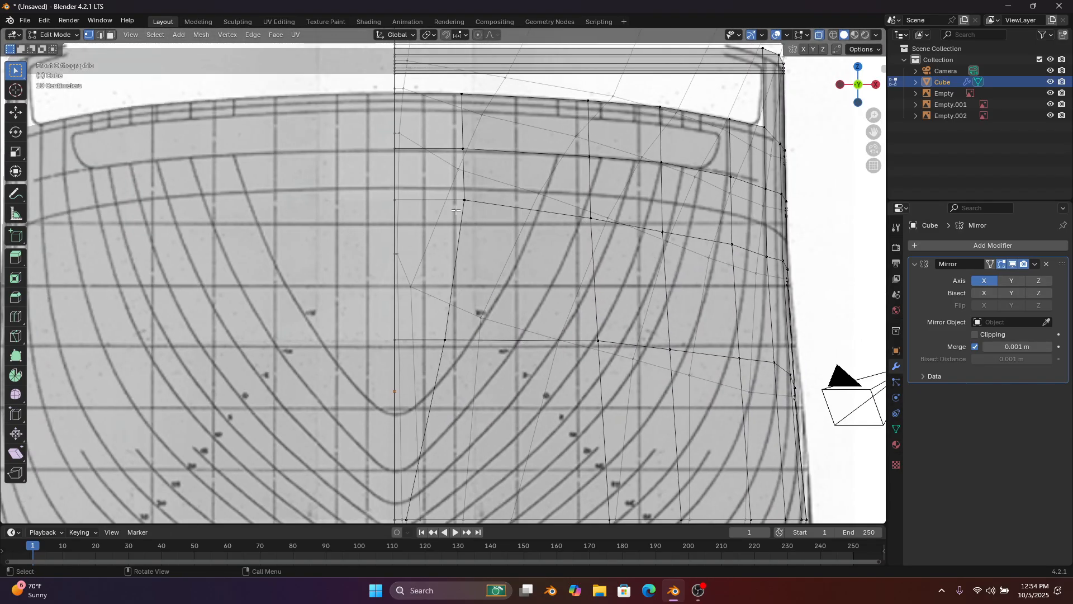
scroll(603, 106, "down", 8)
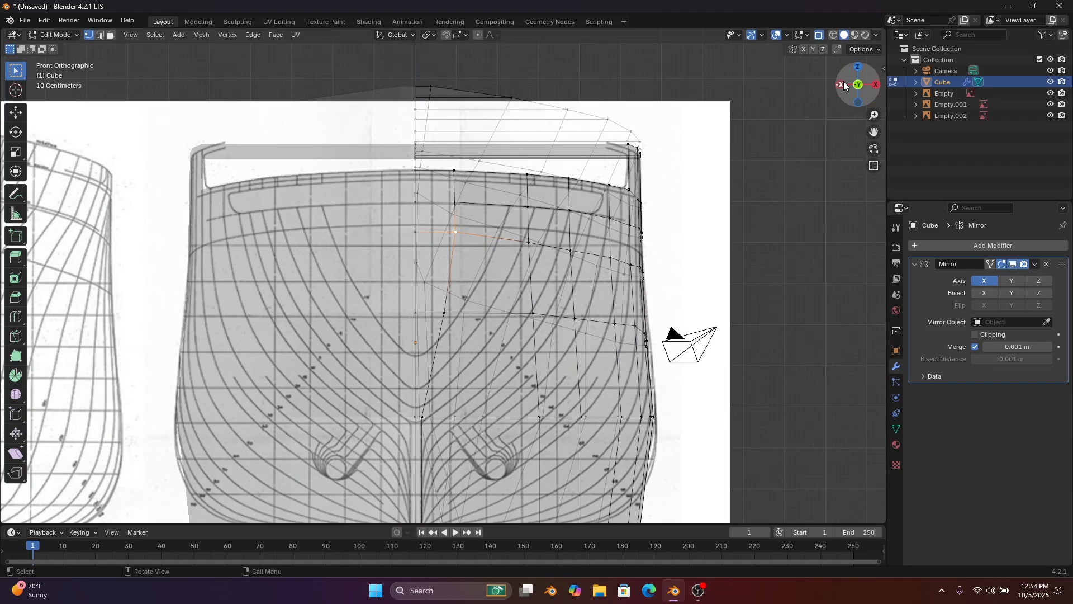
left_click(857, 67)
left_click(859, 100)
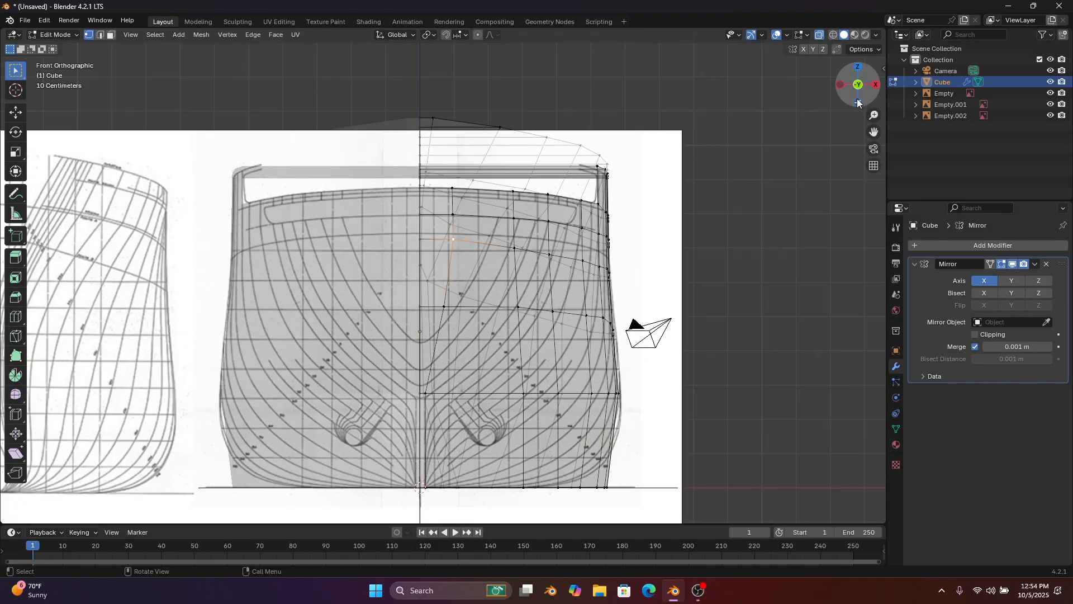
With X-ray off, move the upper three stern vertices on the first loop off the centreline about 0.5 m outward along X
left_click(820, 35)
scroll(463, 207, "up", 5)
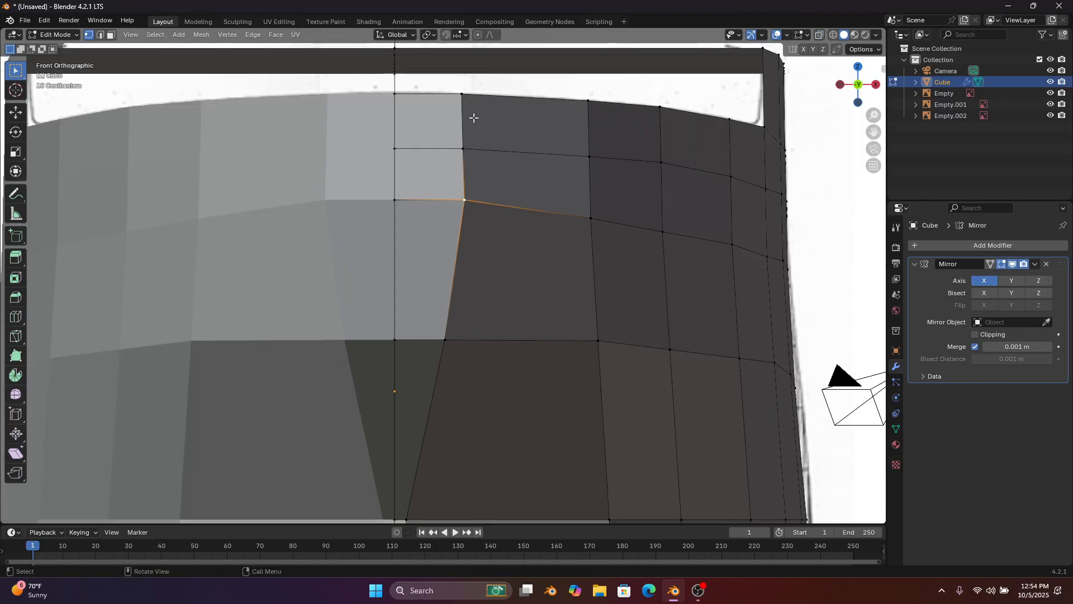
key("g")
key("x")
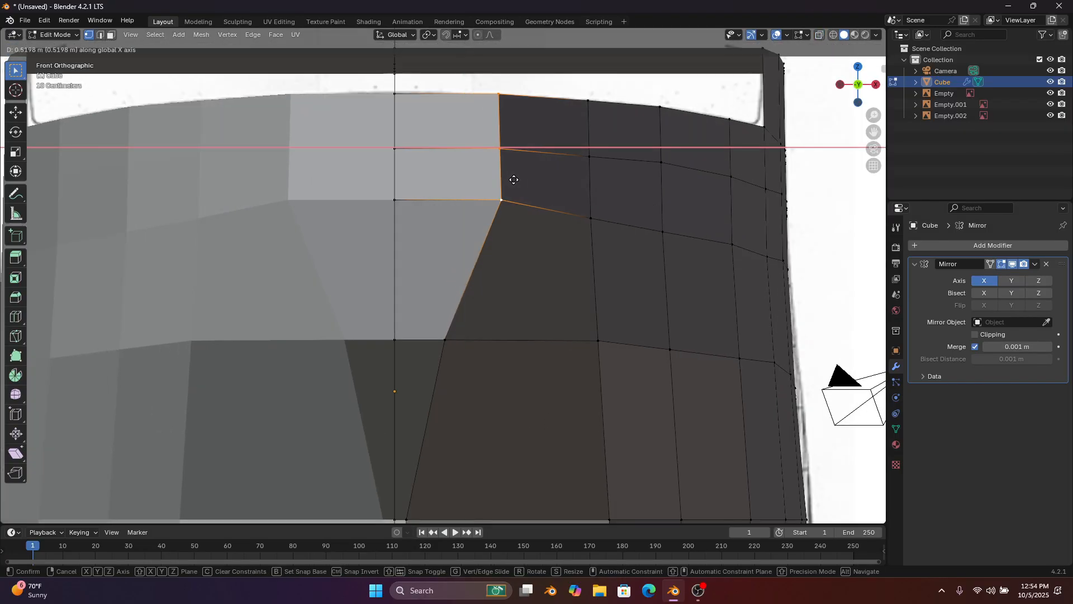
left_click(546, 171)
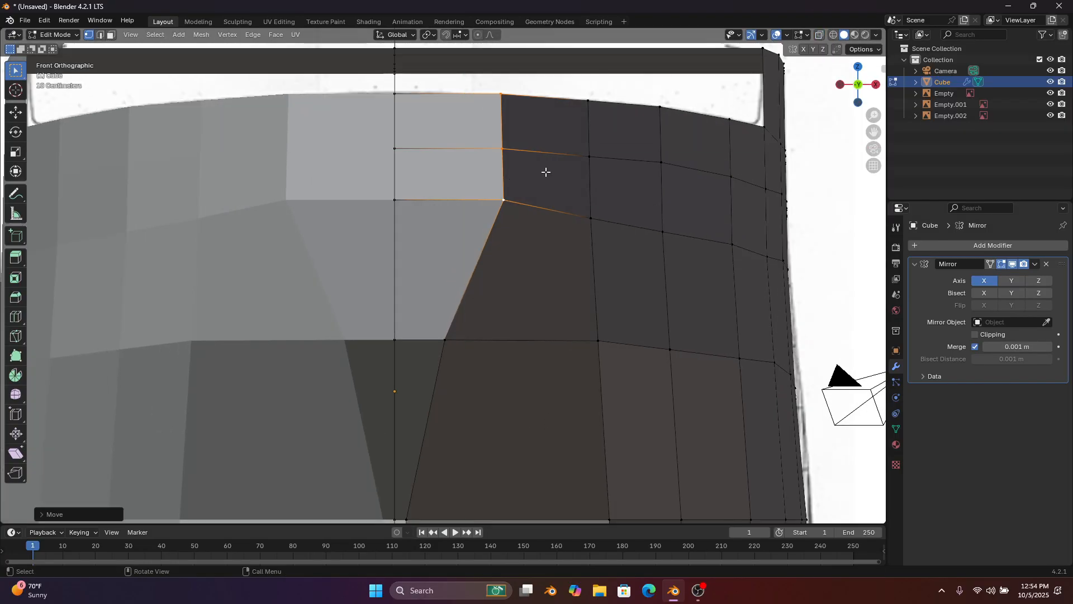
With X-ray on, shift the first loop's upper three stern vertices slightly outward along X, and move the second-row vertex back inward
left_click(826, 33)
key("g")
key("x")
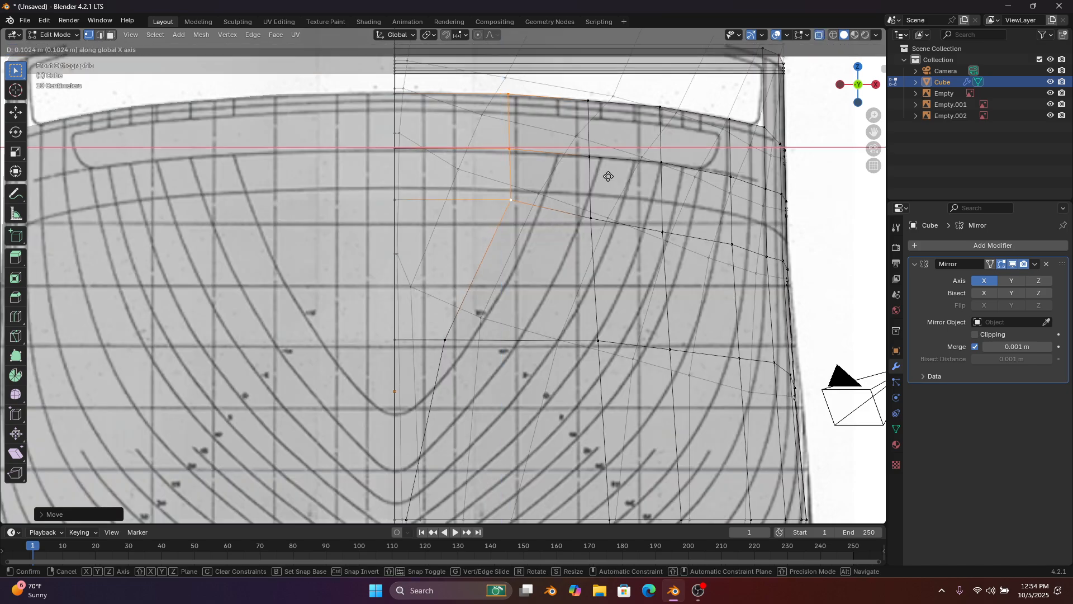
left_click(604, 176)
left_click(519, 154)
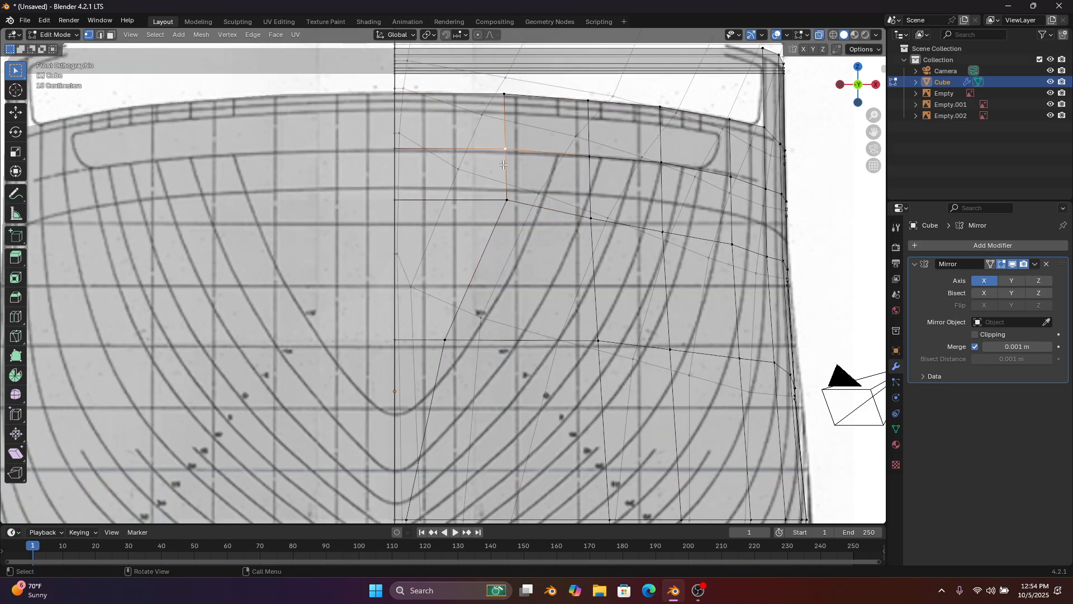
key("g")
key("x")
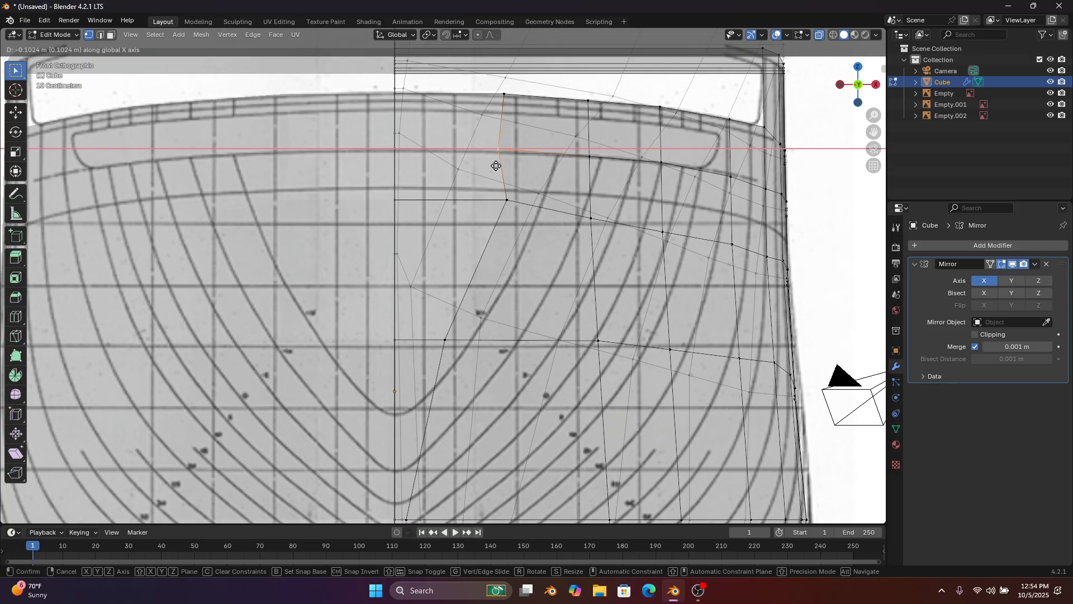
left_click(489, 165)
Move the first loop's third- and fourth-row stern vertices inward along X, the fourth-row one by about 0.5 m
left_click(506, 200)
key("g")
key("x")
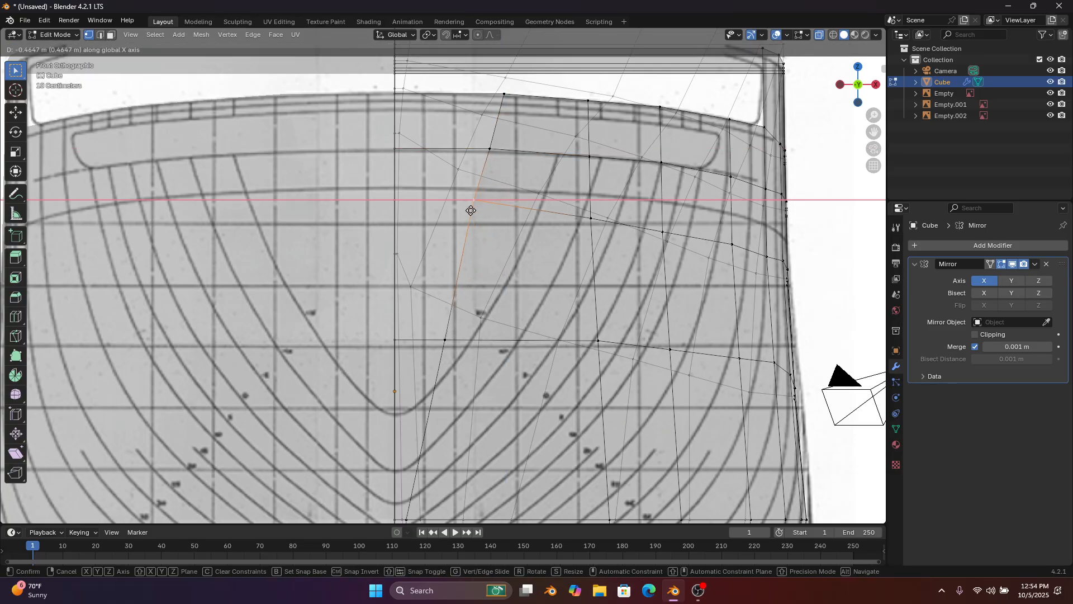
left_click(462, 218)
left_click(445, 346)
key("g")
key("x")
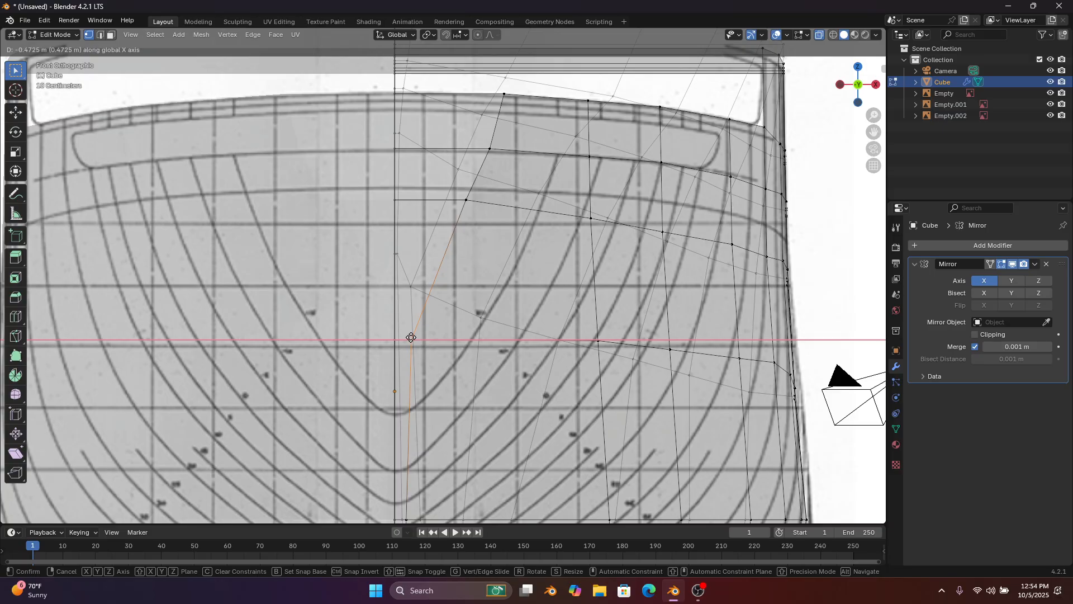
left_click(411, 338)
middle_click_drag(411, 338, 417, 244, "shift")
key("g")
key("x")
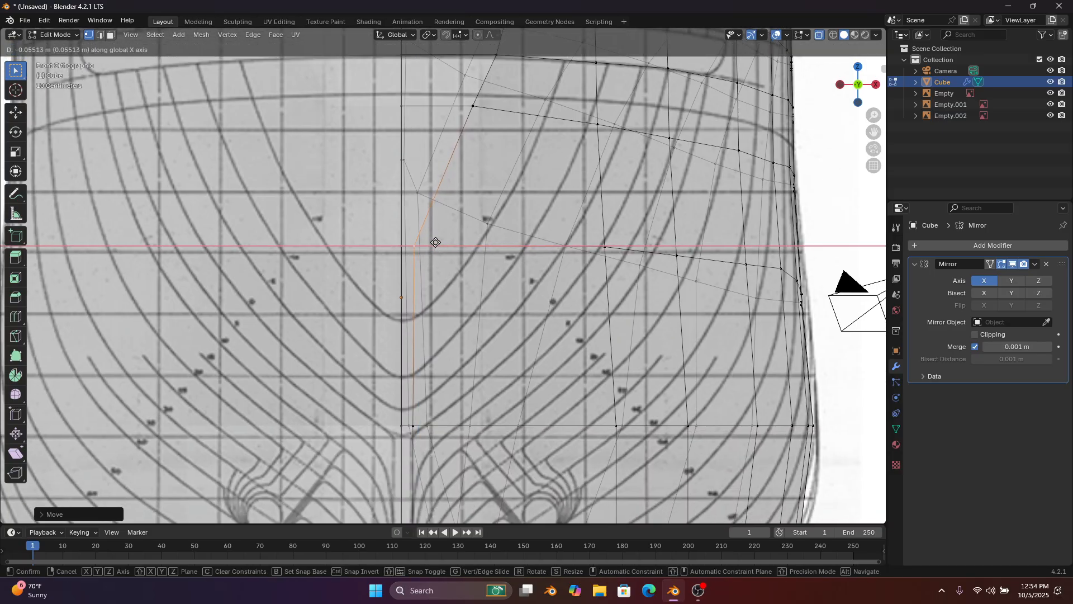
left_click(436, 241)
With X-ray off, nudge the first loop's third-row stern vertex about 0.04 m outward along X
middle_click_drag(649, 85, 631, 152, "shift")
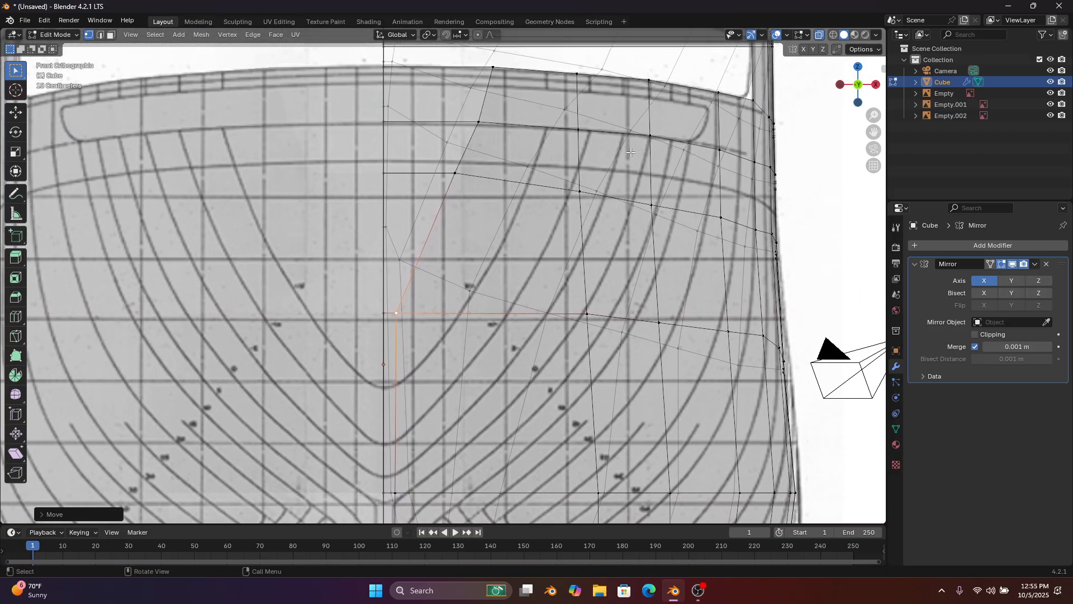
left_click(818, 34)
scroll(659, 239, "down", 5)
right_click(622, 255)
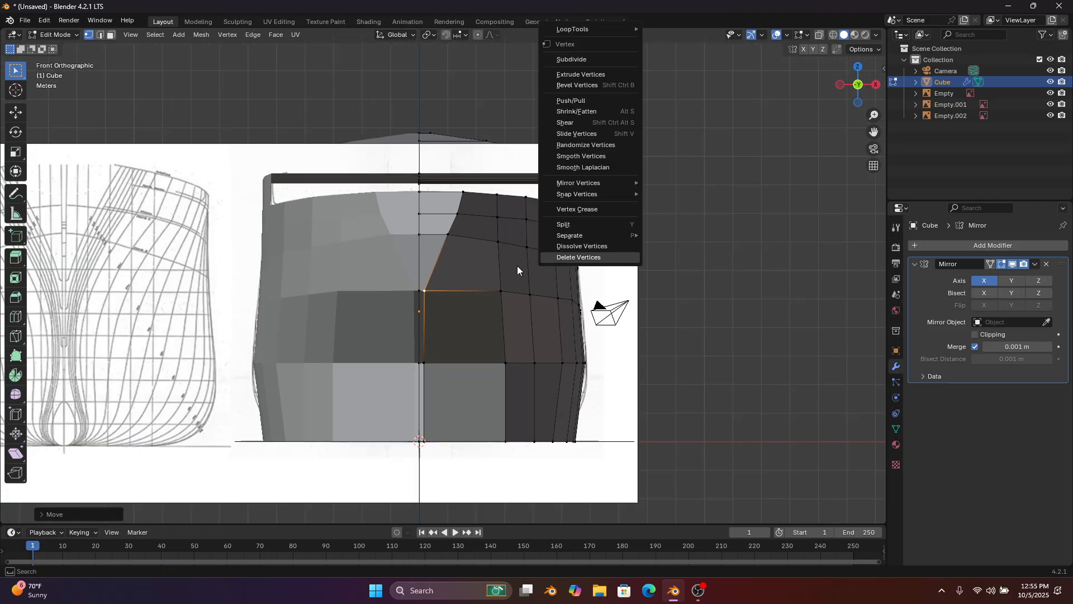
left_click(448, 235)
scroll(450, 240, "up", 6)
key("g")
key("x")
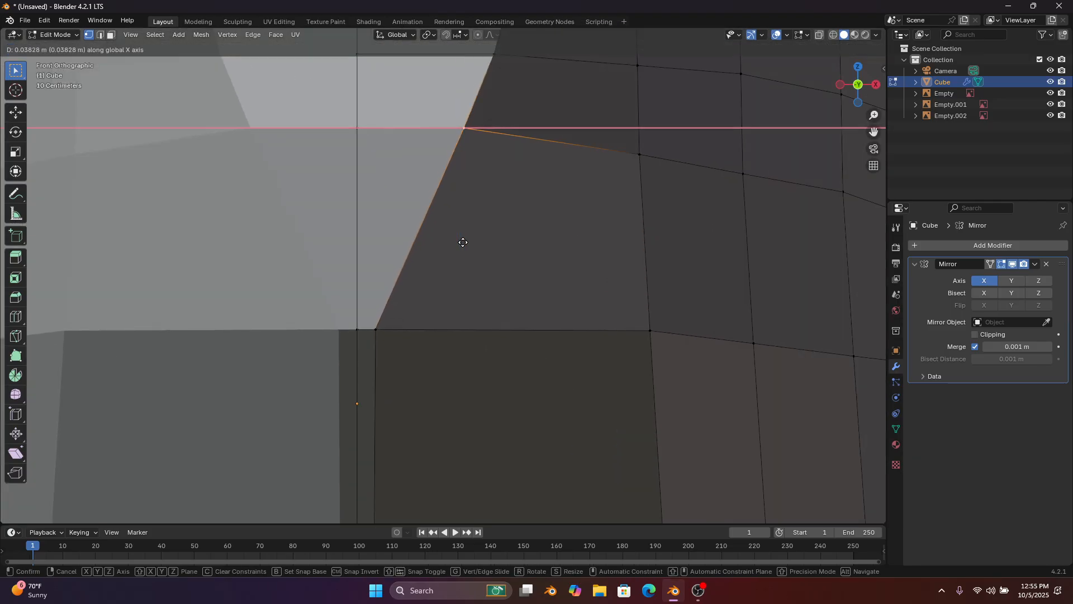
left_click(464, 242)
Move the second loop's second- and third-row vertices inward along X, the third-row one by about 0.45 m
scroll(525, 182, "down", 1)
middle_click_drag(525, 182, 462, 251, "shift")
left_click(545, 182)
key("g")
middle_click(540, 183)
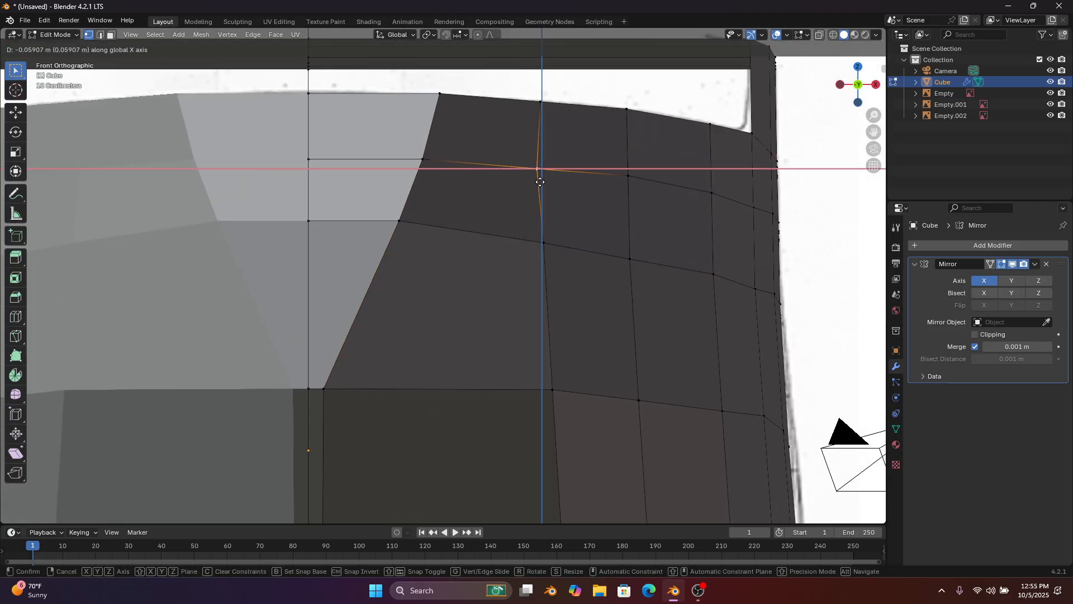
left_click(535, 186)
left_click(540, 240)
key("g")
key("x")
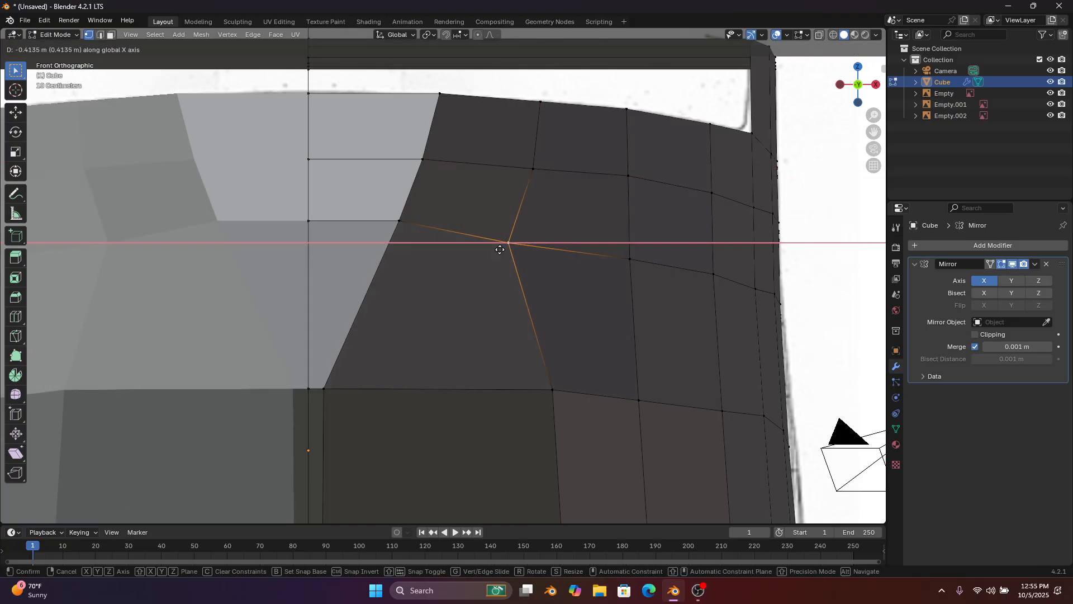
left_click(496, 251)
With X-ray on, fine-tune the second loop's second- and third-row vertices along X against the body plan's section curve
left_click(821, 35)
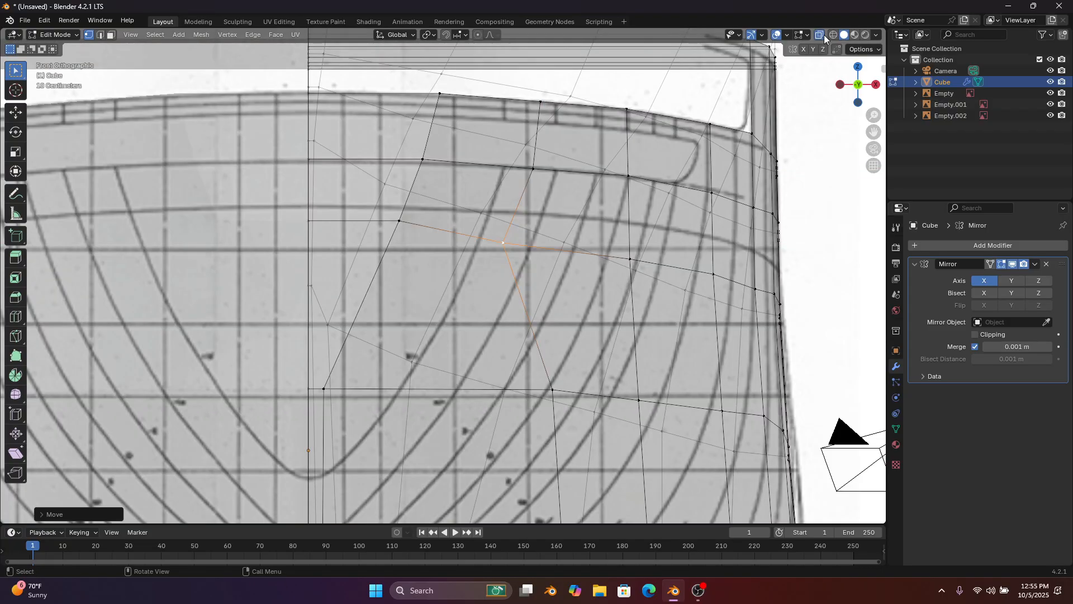
left_click(533, 169)
key("g")
key("x")
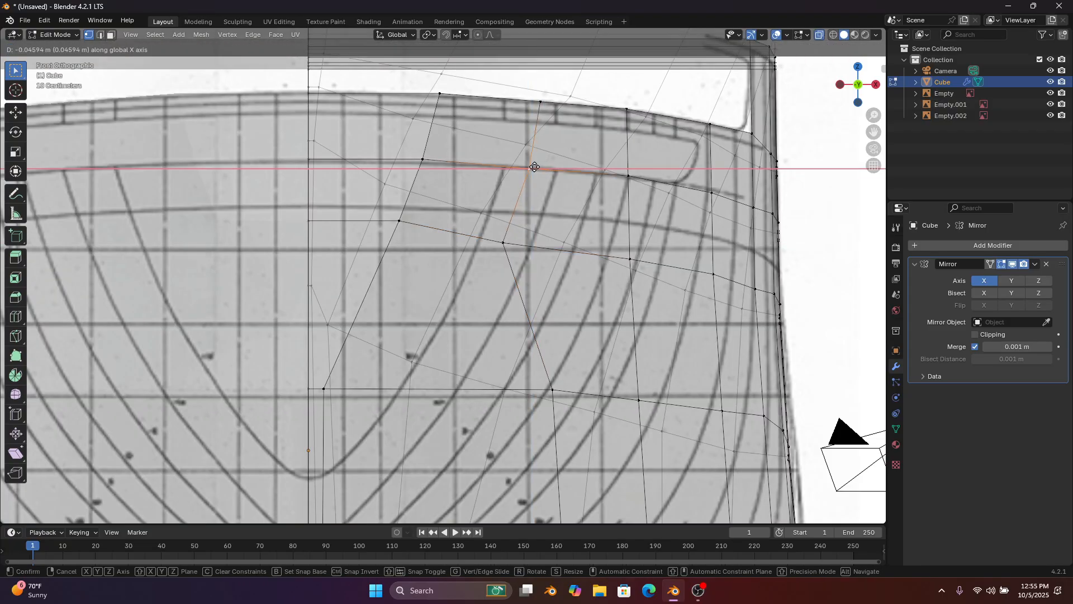
left_click(507, 232)
left_click(503, 241)
key("g")
key("x")
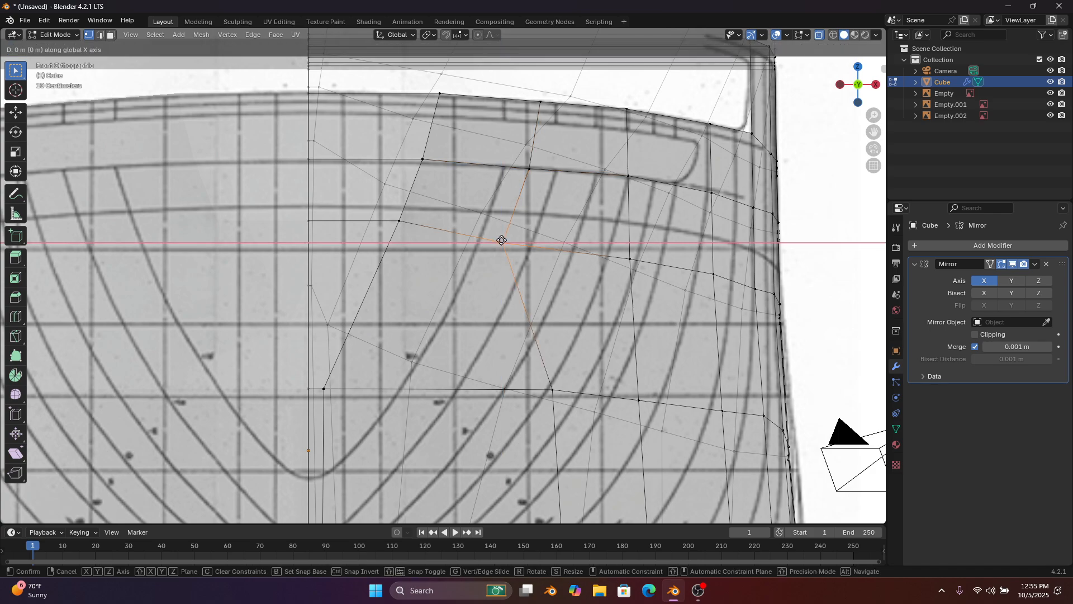
left_click(501, 240)
Move the second loop's fourth-row vertex inward along X onto the same body-plan section curve
middle_click_drag(512, 206, 527, 149, "shift")
left_click(564, 334)
key("g")
key("x")
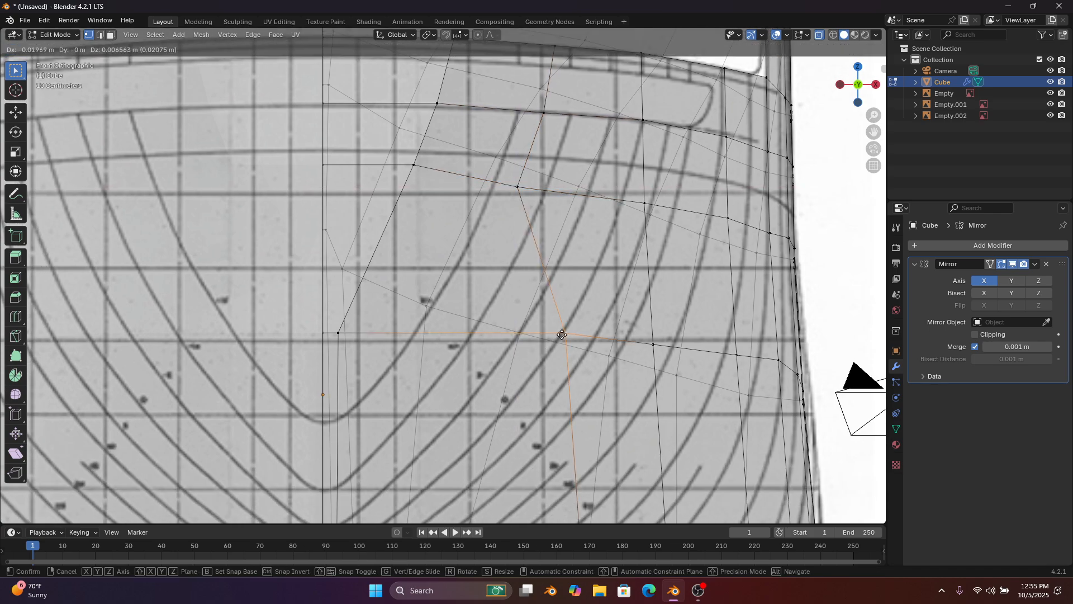
left_click(445, 334)
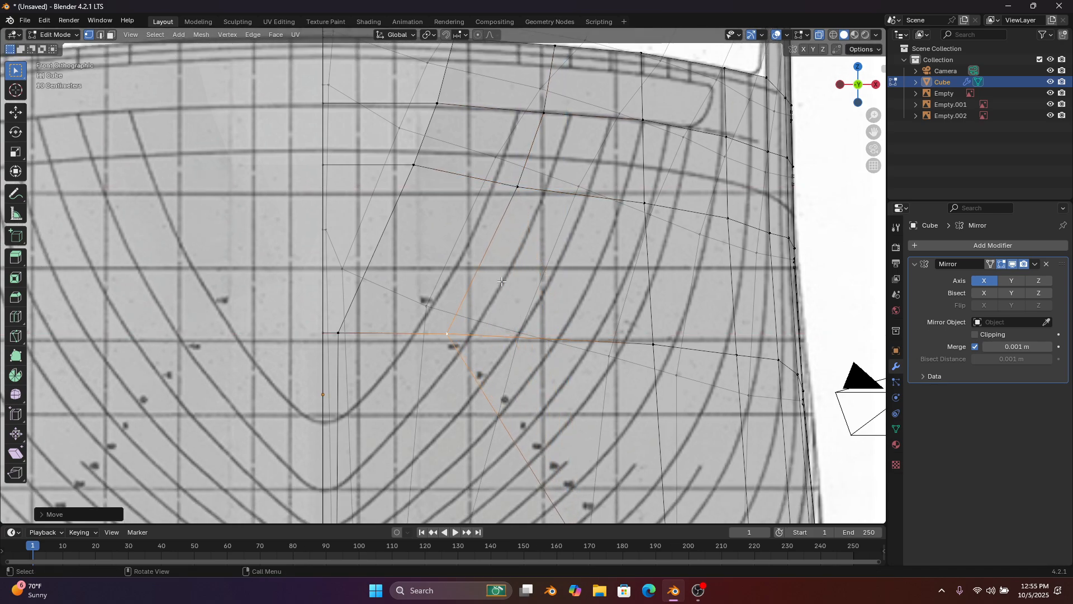
With X-ray off, move the second loop's fifth-row vertex inward along X until it meets the first loop
middle_click_drag(572, 477, 598, 369, "shift")
left_click(606, 439)
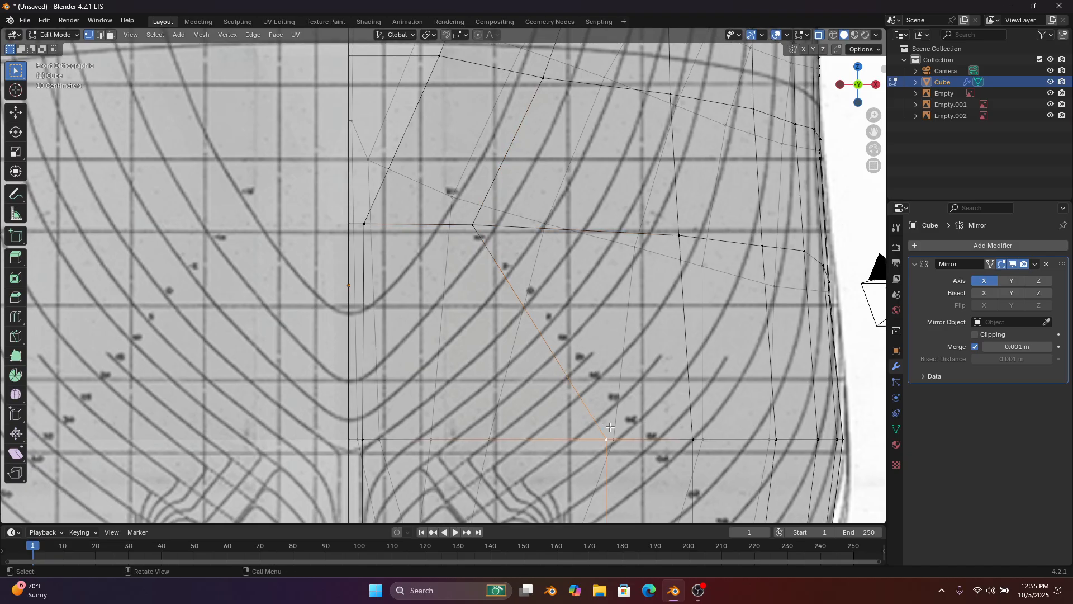
right_click(576, 422)
right_click(546, 423)
scroll(708, 295, "down", 1)
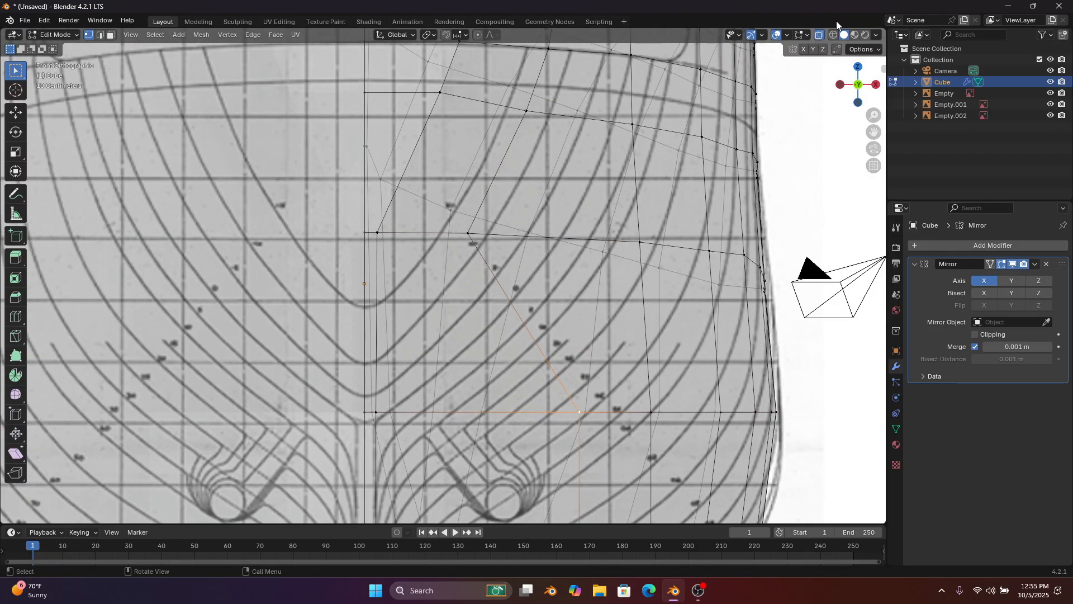
left_click(819, 35)
scroll(619, 235, "down", 3)
scroll(568, 242, "up", 4)
key("g")
key("x")
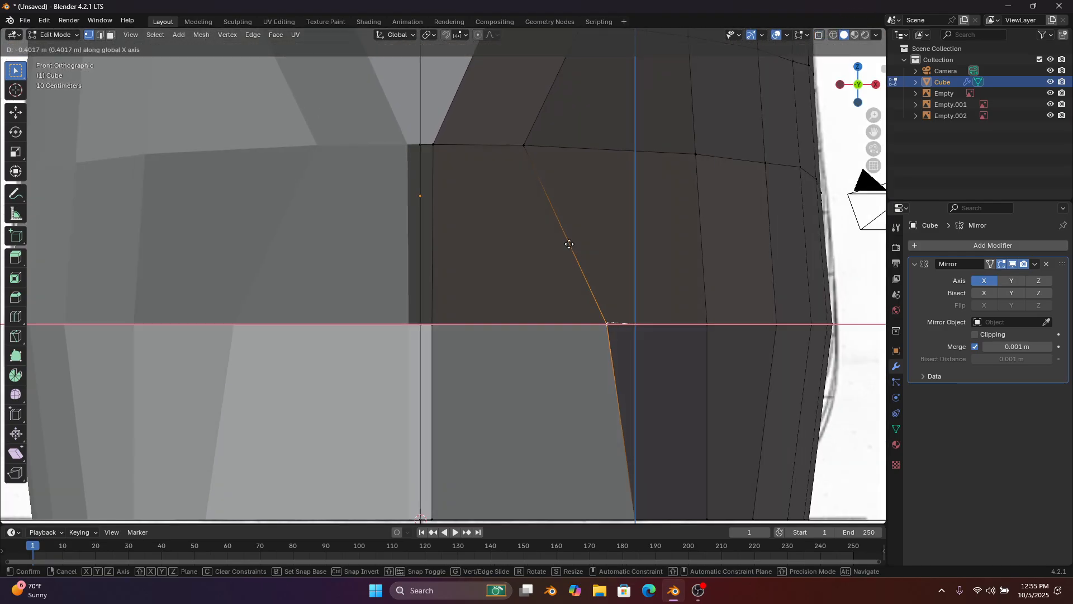
left_click(412, 231)
Move the second loop's bottom-edge vertex about 2.84 m inward along X, in line with the first loop
middle_click_drag(618, 421, 629, 275, "shift")
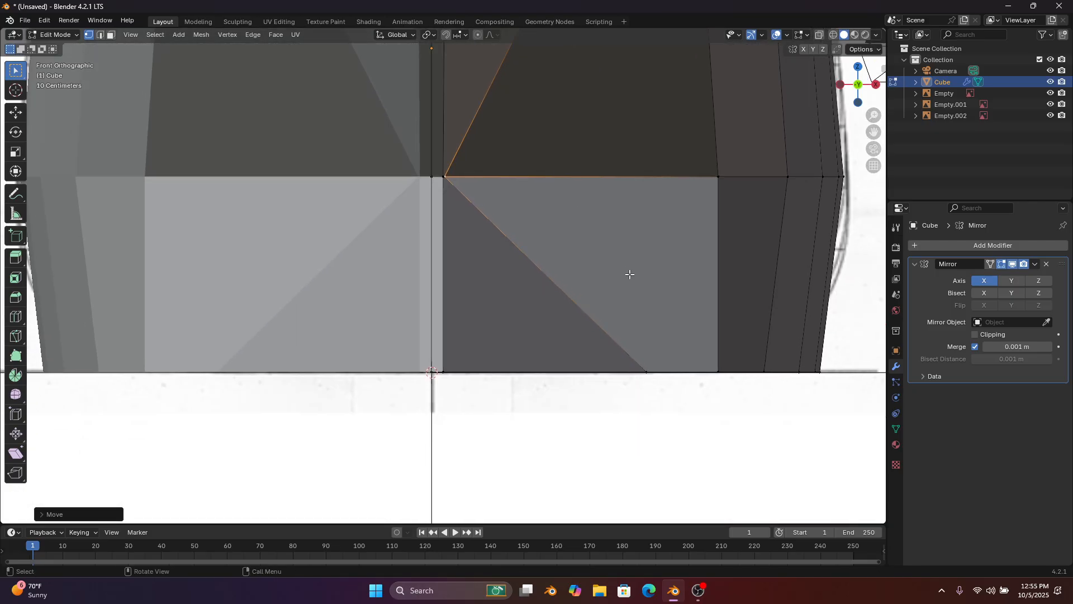
left_click(645, 363)
key("g")
key("x")
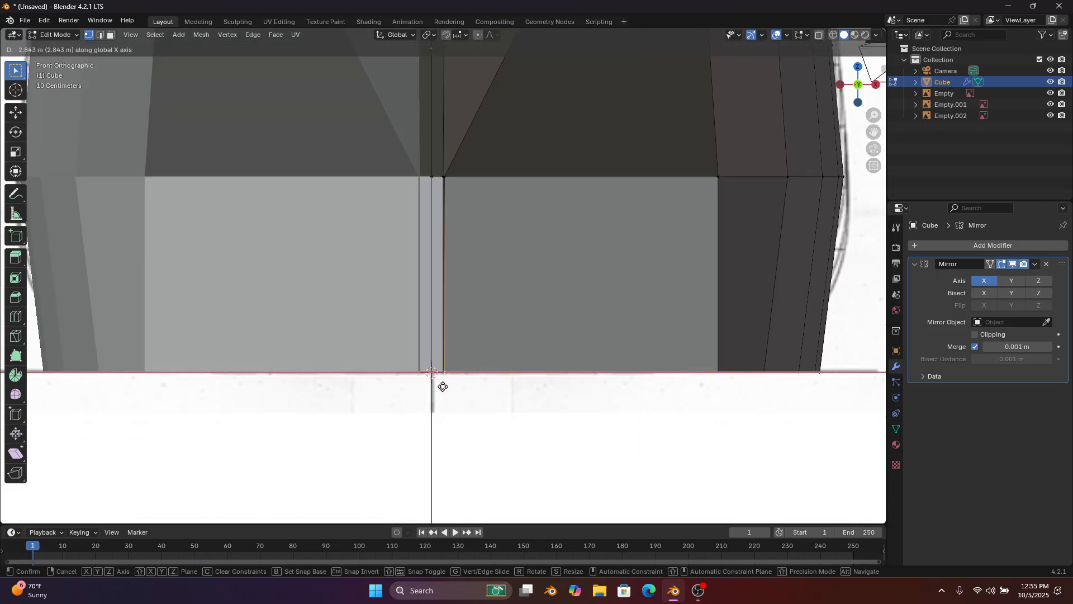
left_click(442, 385)
Examine the reshaped stern against the side reference in perspective and in the front view
scroll(534, 278, "down", 8)
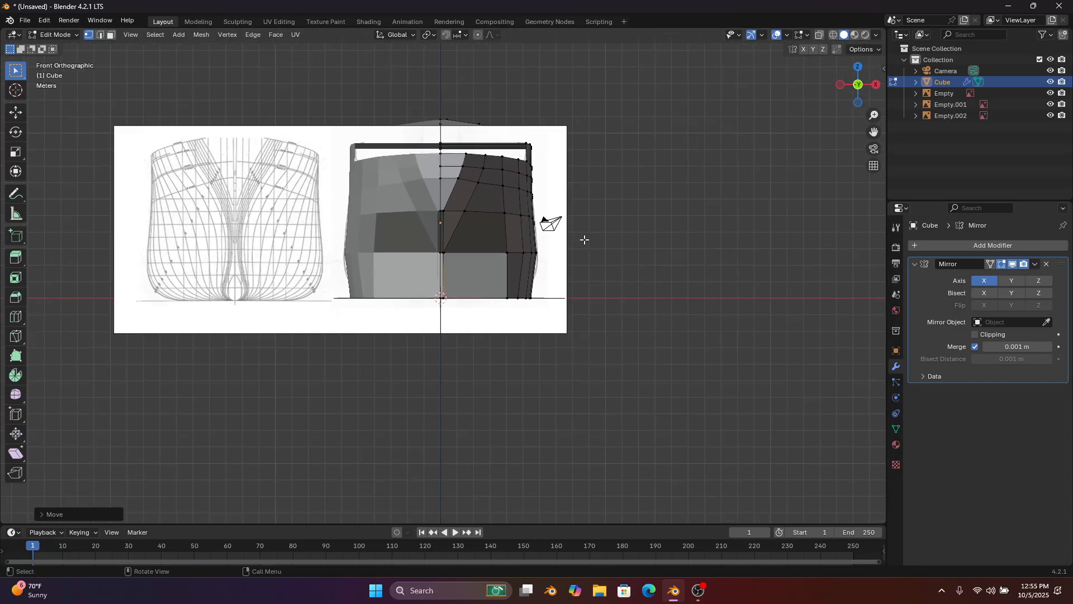
middle_click_drag(582, 240, 544, 224)
scroll(542, 228, "down", 8)
middle_click_drag(438, 257, 551, 262, "shift")
scroll(647, 207, "up", 1)
scroll(646, 207, "down", 1)
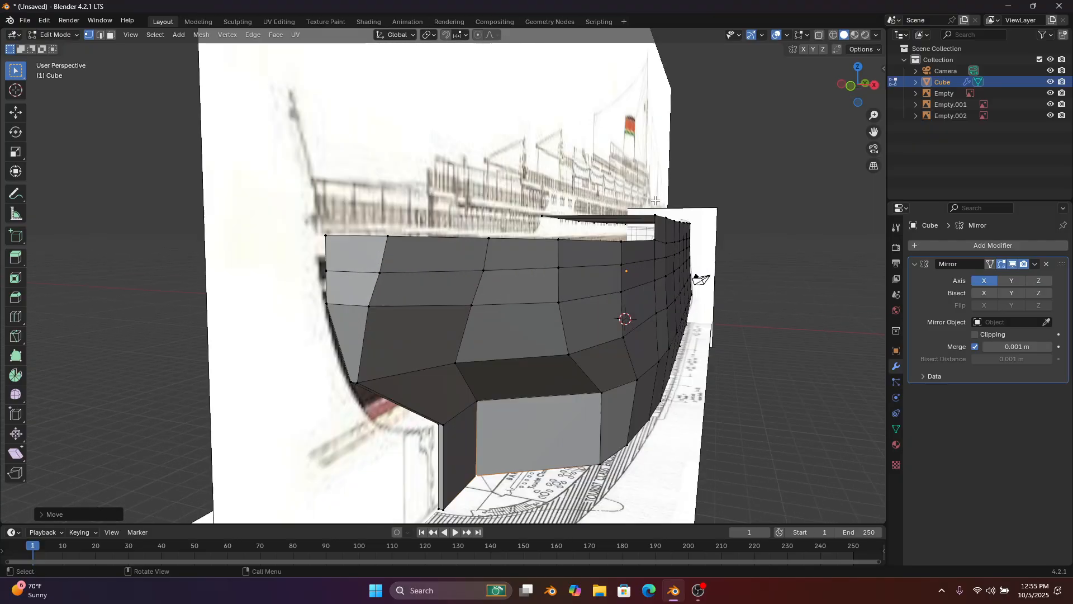
left_click(849, 87)
middle_click_drag(617, 168, 539, 166, "shift")
scroll(540, 165, "up", 3)
scroll(540, 165, "up", 2)
middle_click_drag(580, 244, 365, 218, "shift")
scroll(498, 230, "up", 5)
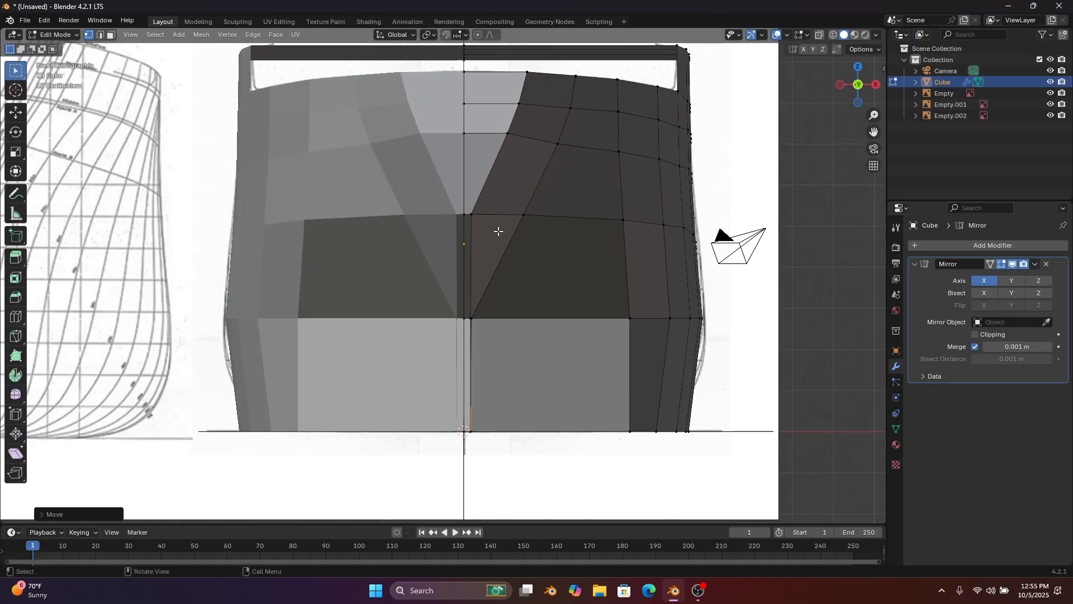
middle_click_drag(532, 176, 447, 266, "shift")
scroll(447, 265, "up", 2)
Move the third loop's second-row vertex slightly inward along X with X-ray on, following the body plan's section curve
left_click(820, 34)
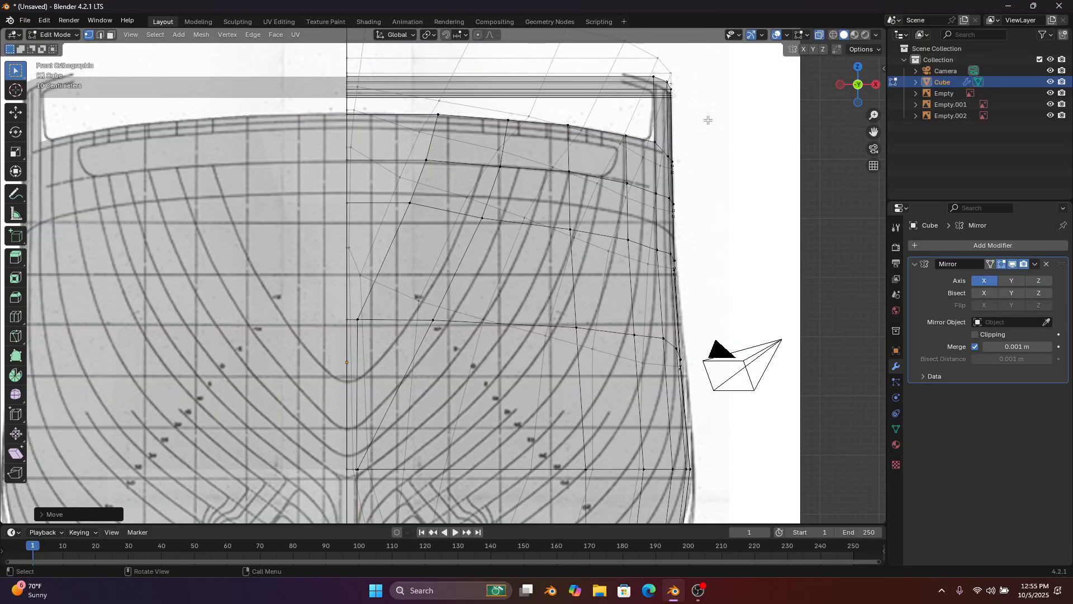
left_click(571, 218)
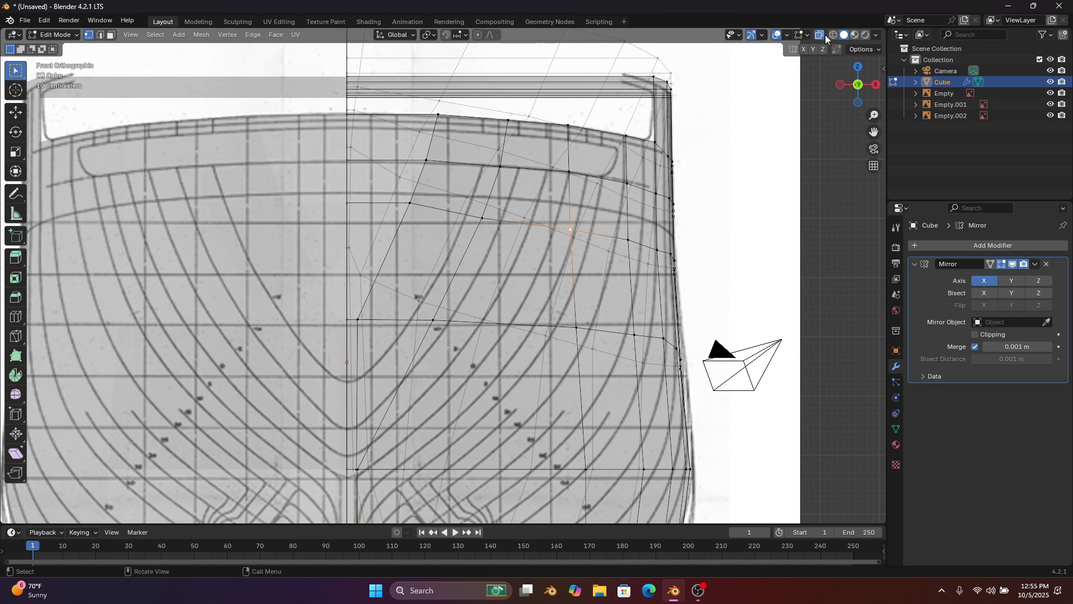
left_click(824, 34)
left_click(558, 160)
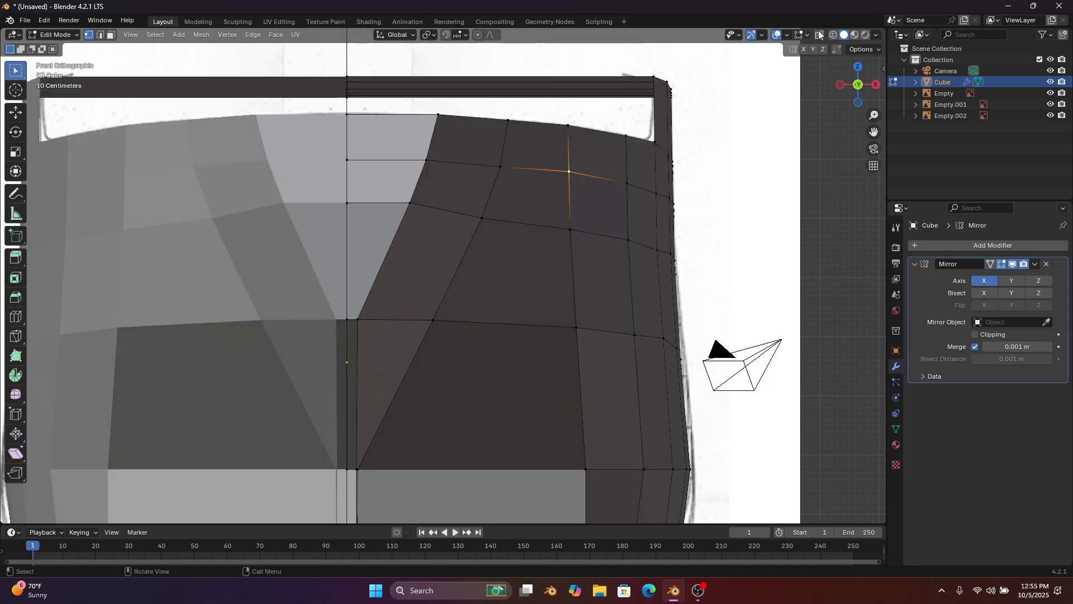
left_click(819, 34)
scroll(609, 190, "up", 4)
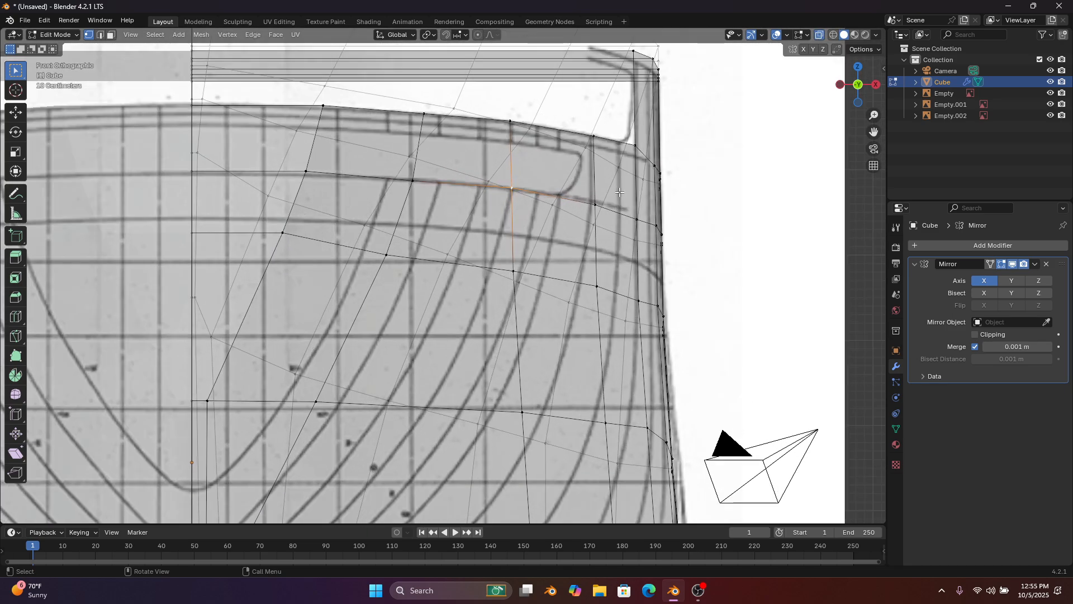
key("g")
key("x")
left_click(602, 192)
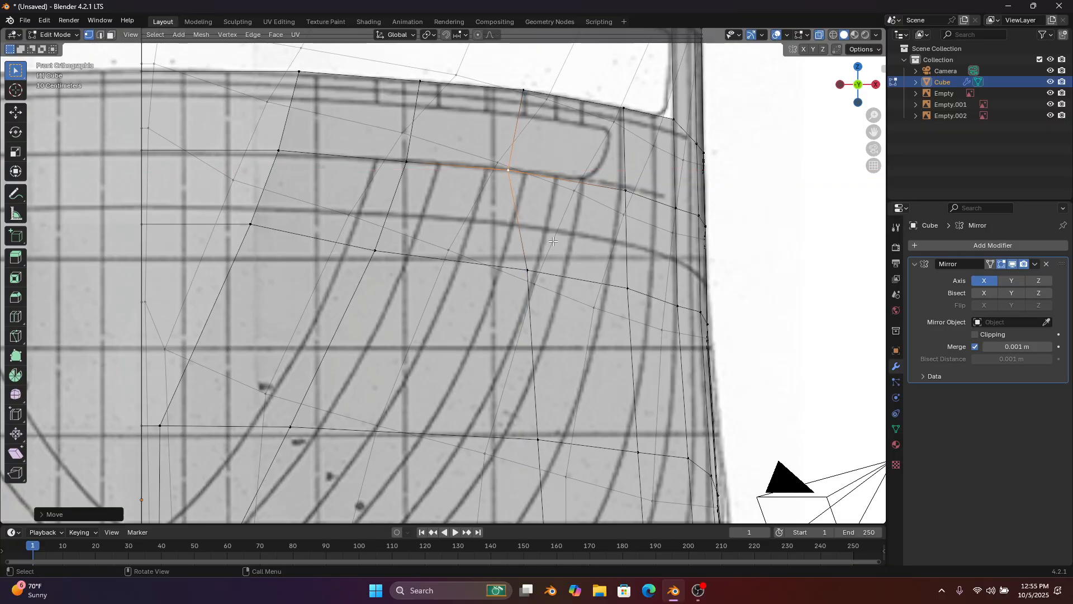
Move the third loop's third-row vertex inward along X and fine-tune it against the body plan's section curve
left_click(525, 278)
key("g")
key("x")
left_click(481, 278)
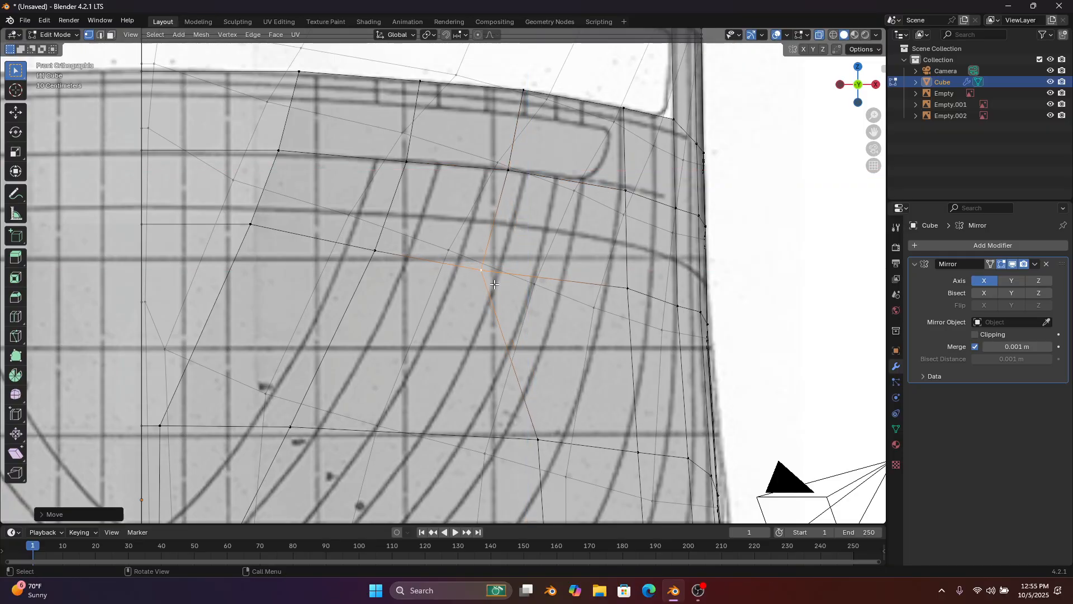
middle_click_drag(499, 286, 532, 197, "shift")
key("g")
key("x")
left_click(529, 200)
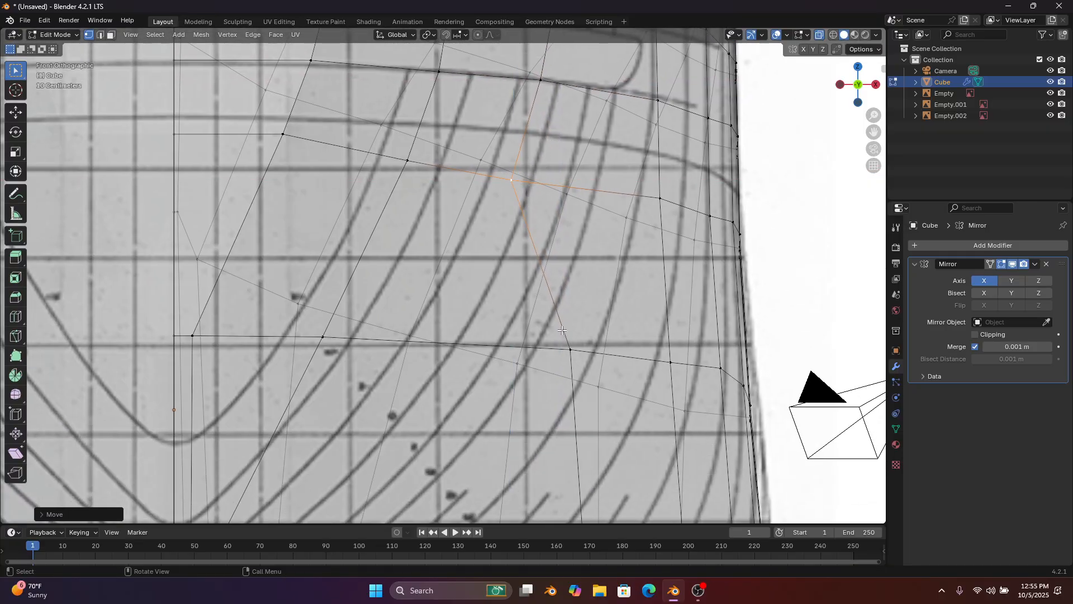
Move the third loop's fourth-row vertex about 1.4 m and its fifth-row vertex about 3.6 m inward along X onto the body-plan curve
left_click(570, 348)
key("g")
key("x")
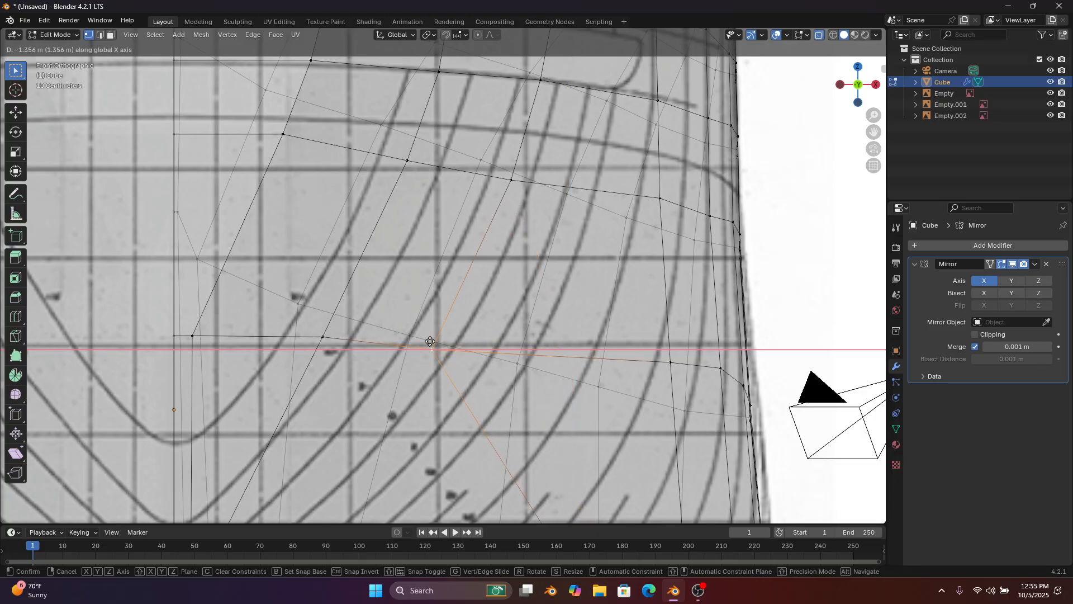
left_click(426, 337)
middle_click_drag(464, 338, 555, 163, "shift")
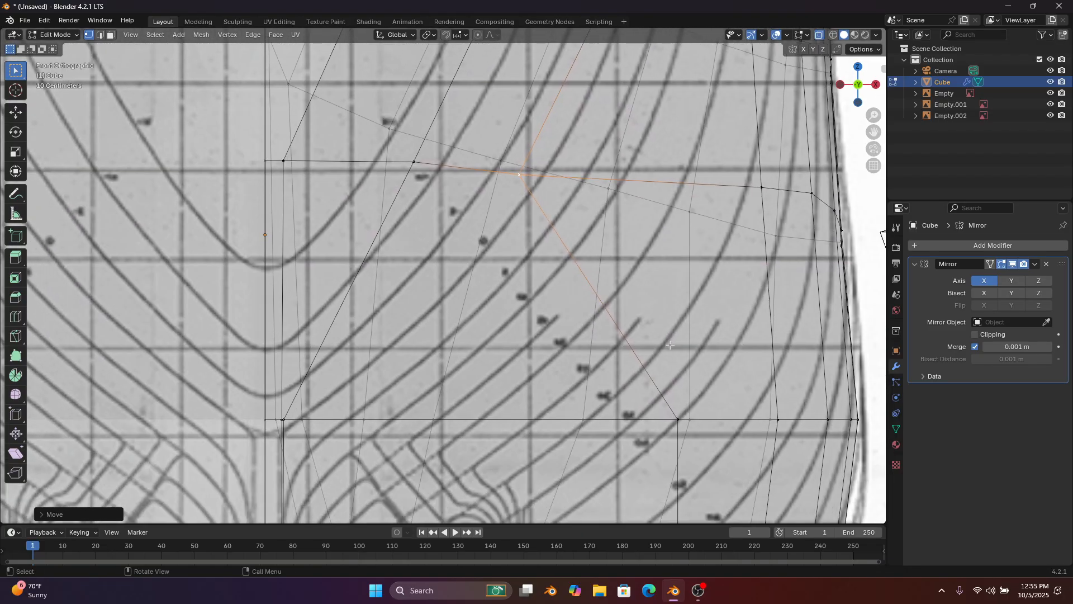
left_click(678, 419)
key("g")
key("x")
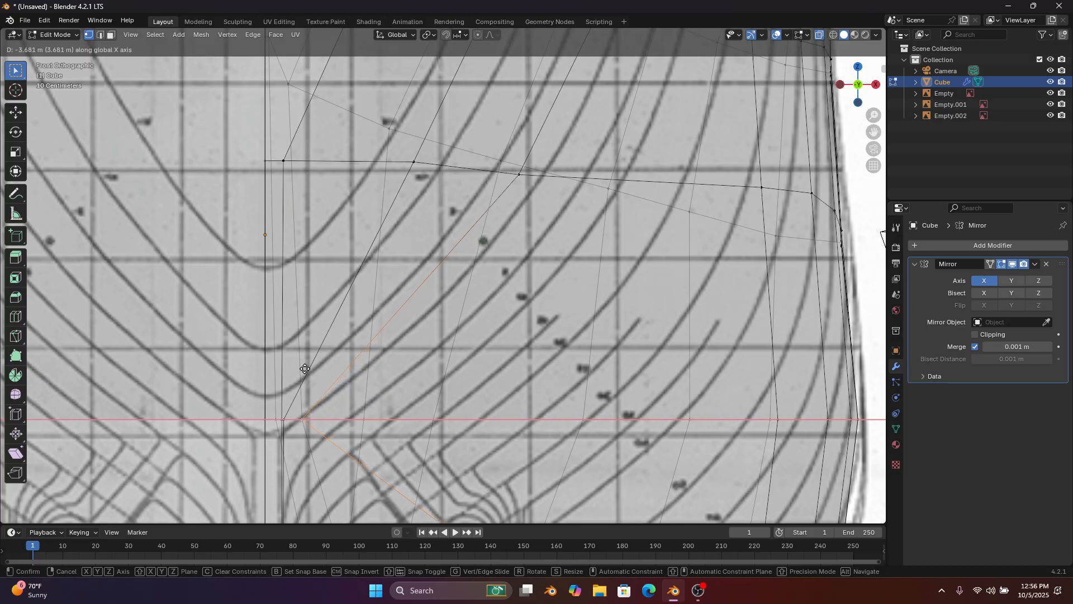
left_click(312, 372)
scroll(311, 372, "down", 5)
scroll(650, 328, "up", 4)
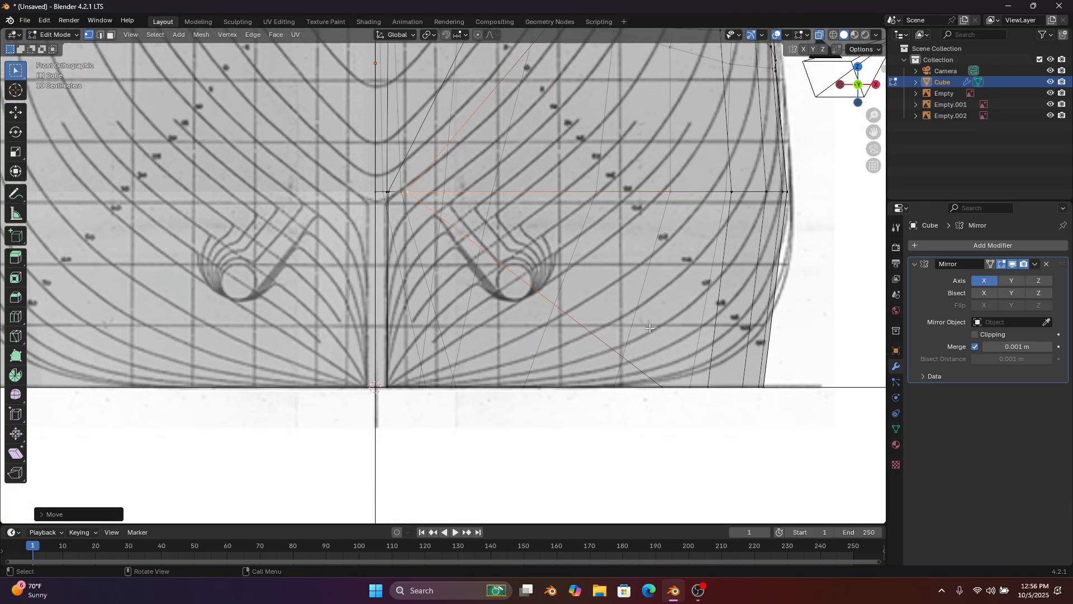
Turn off X-ray and move the third loop's bottom vertex about 3.9 m inward along X to the keel
left_click(661, 386)
left_click(820, 34)
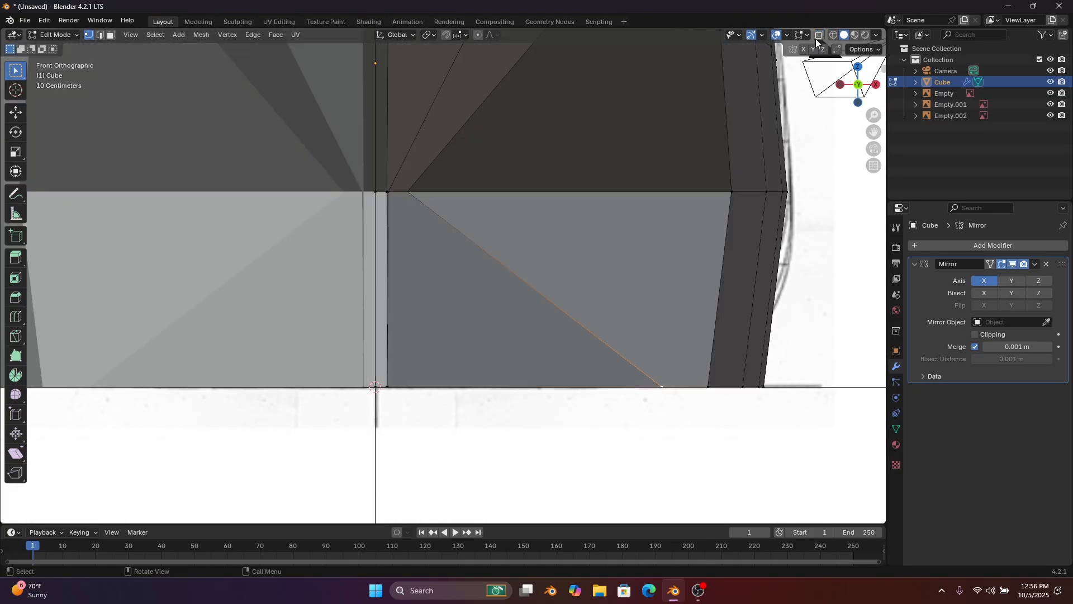
key("g")
key("x")
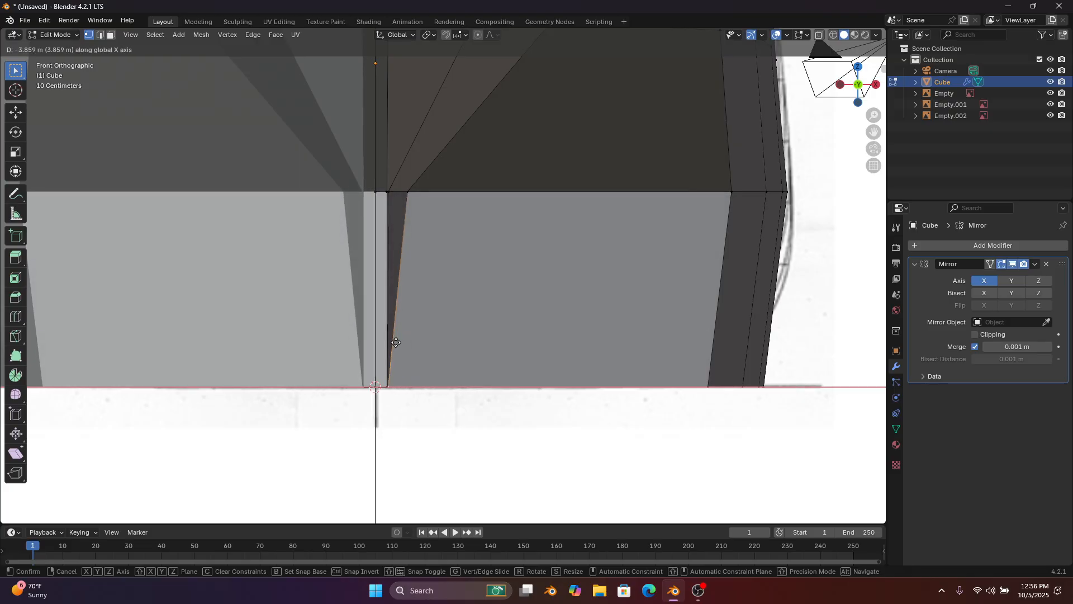
left_click(394, 340)
Move the fourth loop's second-row vertex slightly inward along X in the front view
scroll(455, 230, "down", 6)
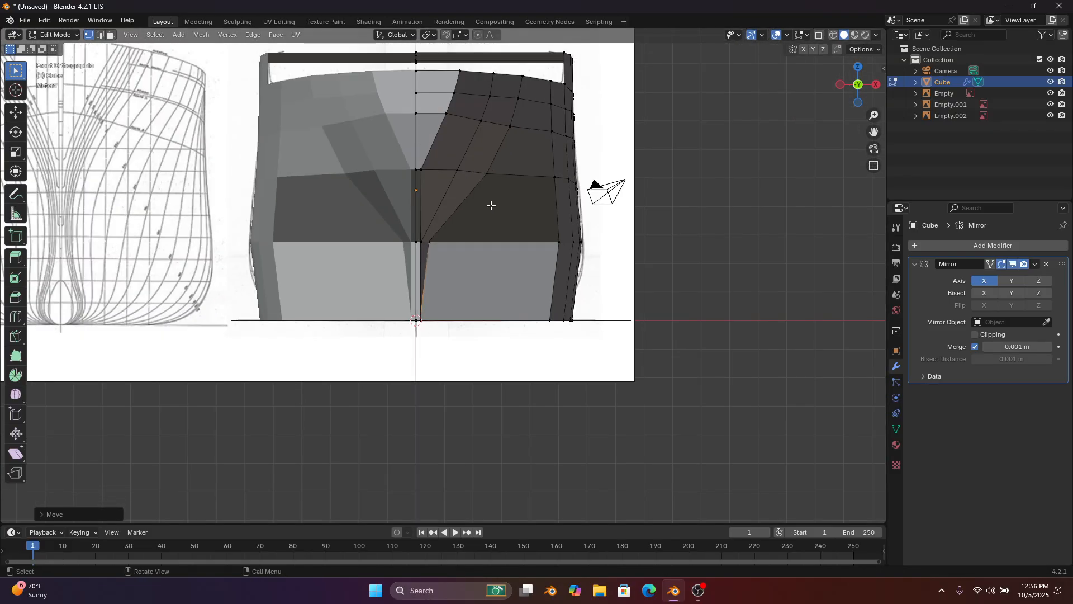
mouse_move(547, 249)
middle_mouse_down()
mouse_move(515, 242)
mouse_move(532, 263)
middle_mouse_up()
scroll(531, 263, "down", 7)
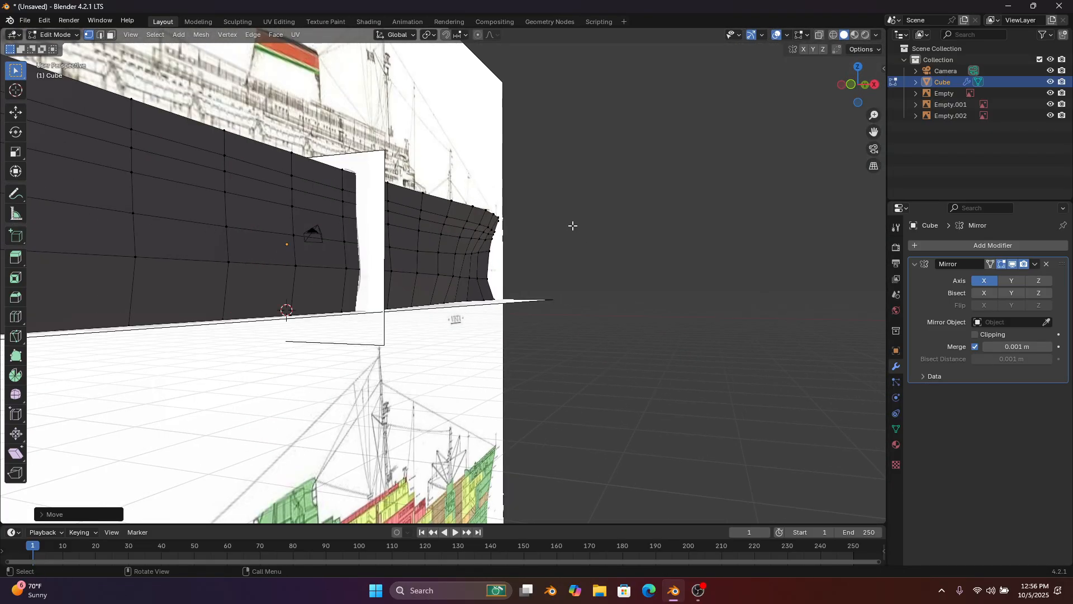
left_click(851, 84)
scroll(611, 235, "up", 6)
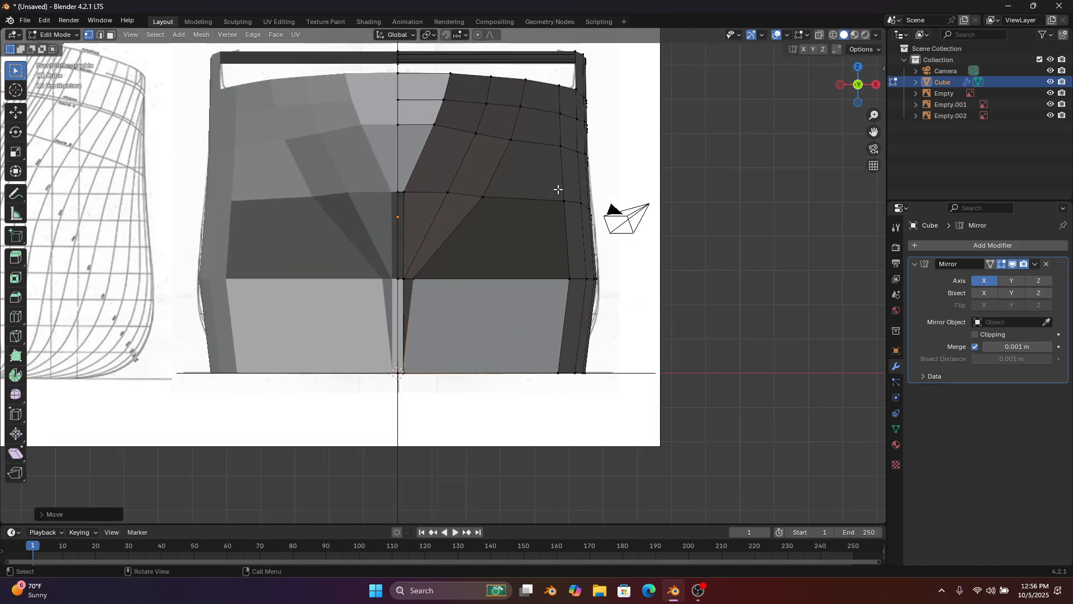
scroll(557, 190, "up", 2)
middle_click_drag(560, 172, 443, 322, "shift")
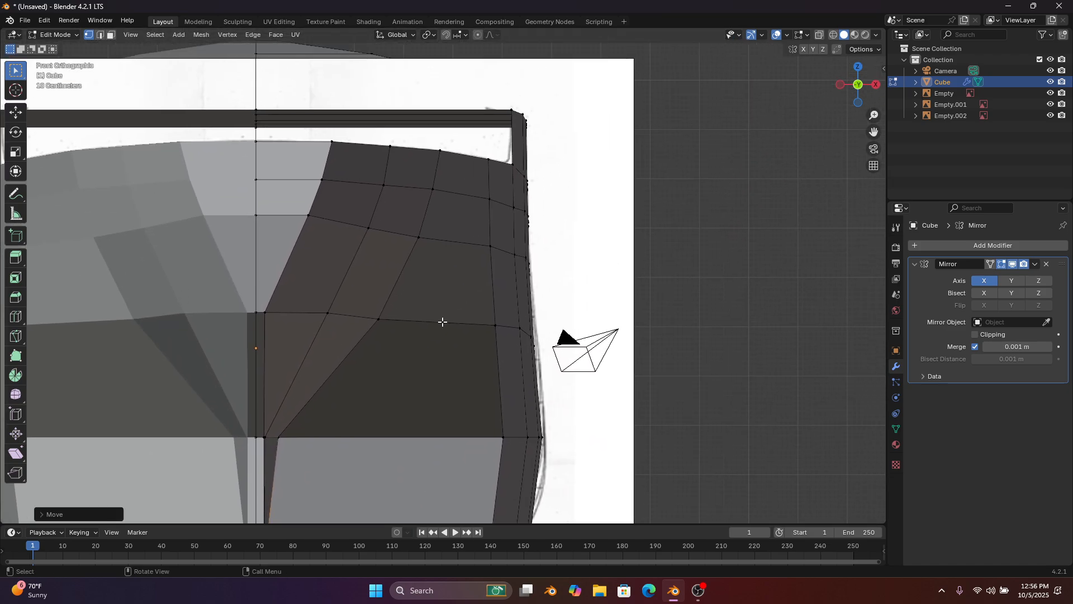
left_click(489, 189)
scroll(501, 199, "up", 3)
key("g")
key("x")
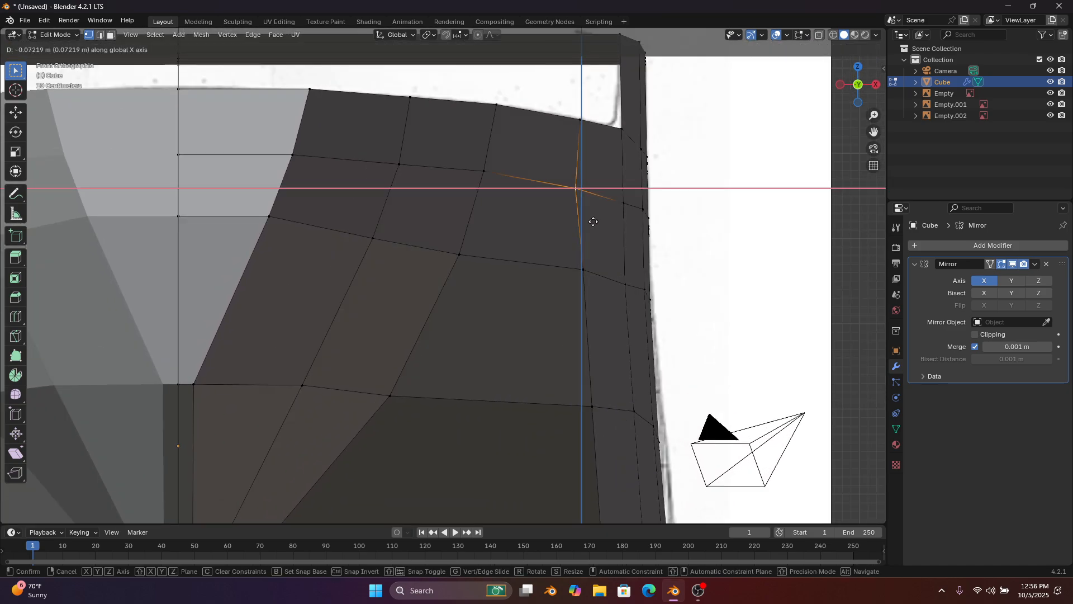
left_click(588, 218)
Move the fourth loop's third- and fourth-row vertices inward along X, continuing the curve of the neighbouring loops
left_click(583, 269)
key("g")
key("x")
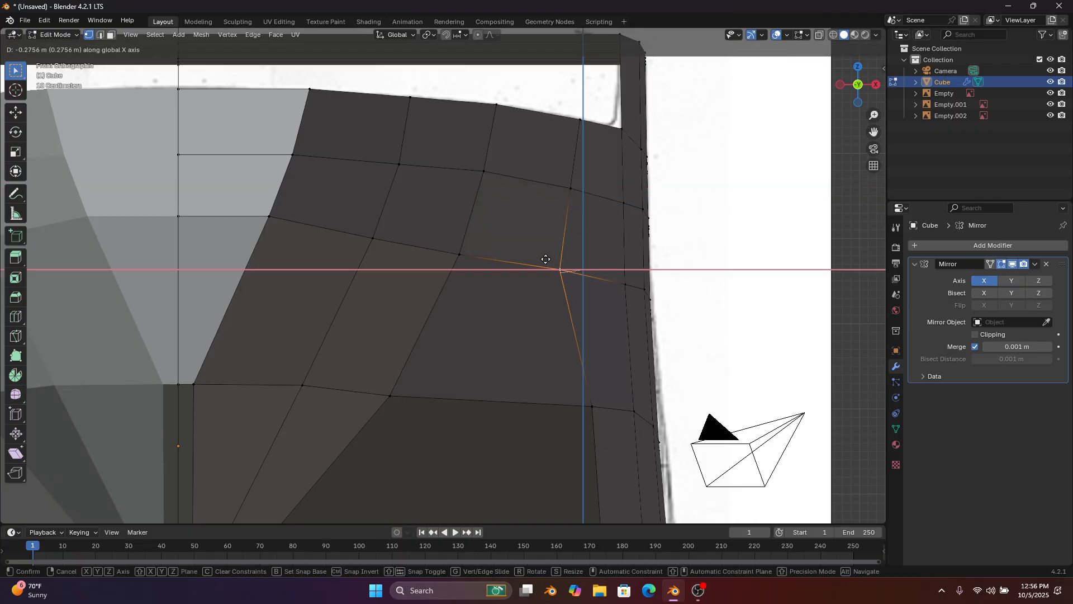
left_click(541, 274)
left_click(592, 406)
key("g")
key("x")
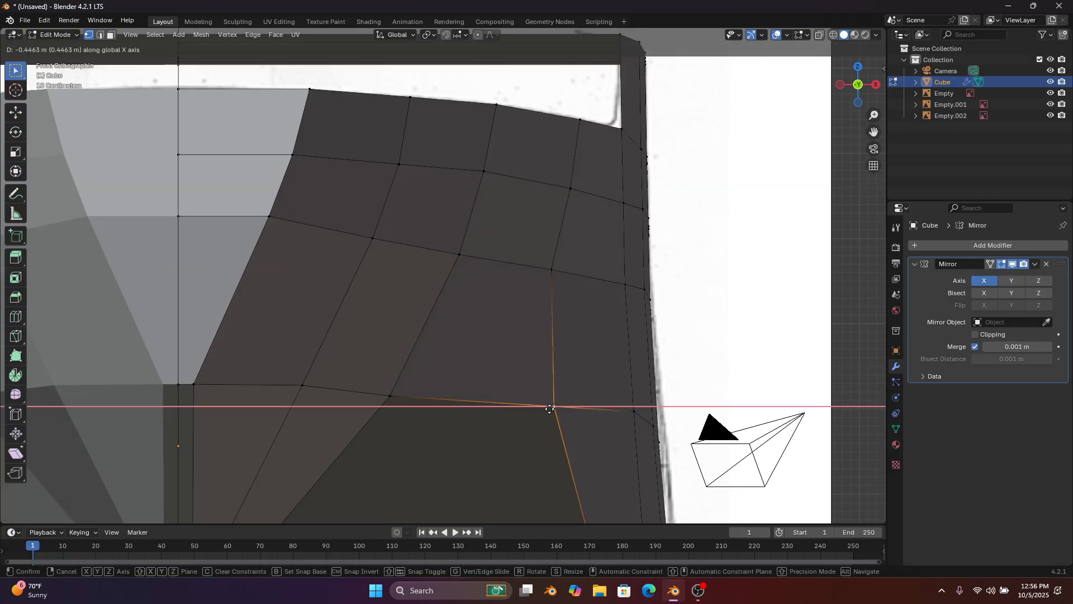
left_click(506, 405)
Move the fourth loop's fifth-row vertex well inward along X so its section tapers toward the keel
scroll(498, 399, "down", 1)
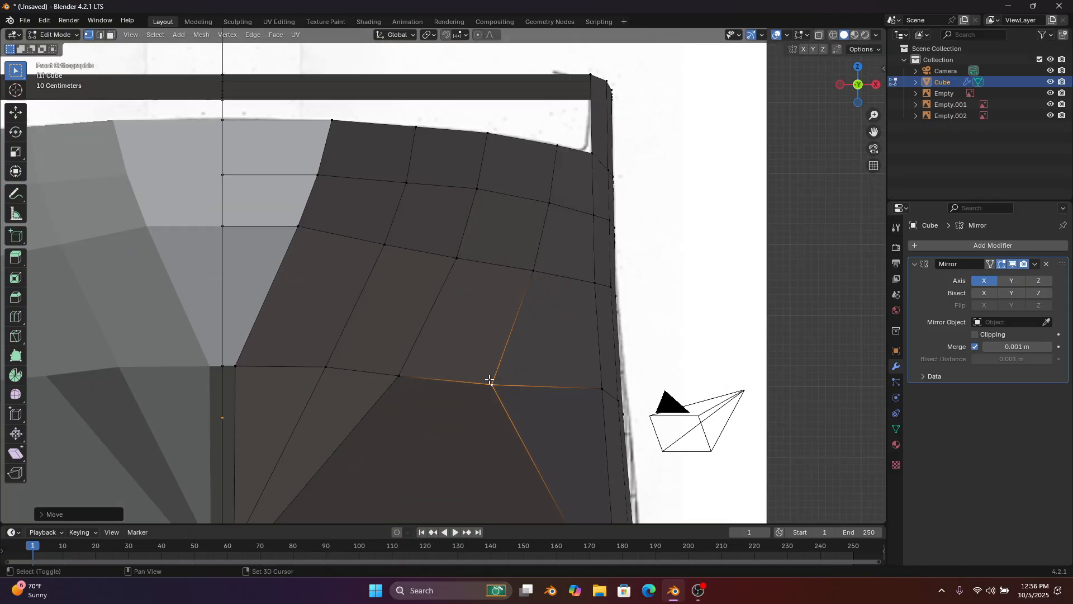
middle_click_drag(569, 507, 684, 329, "shift")
key("g")
key("x")
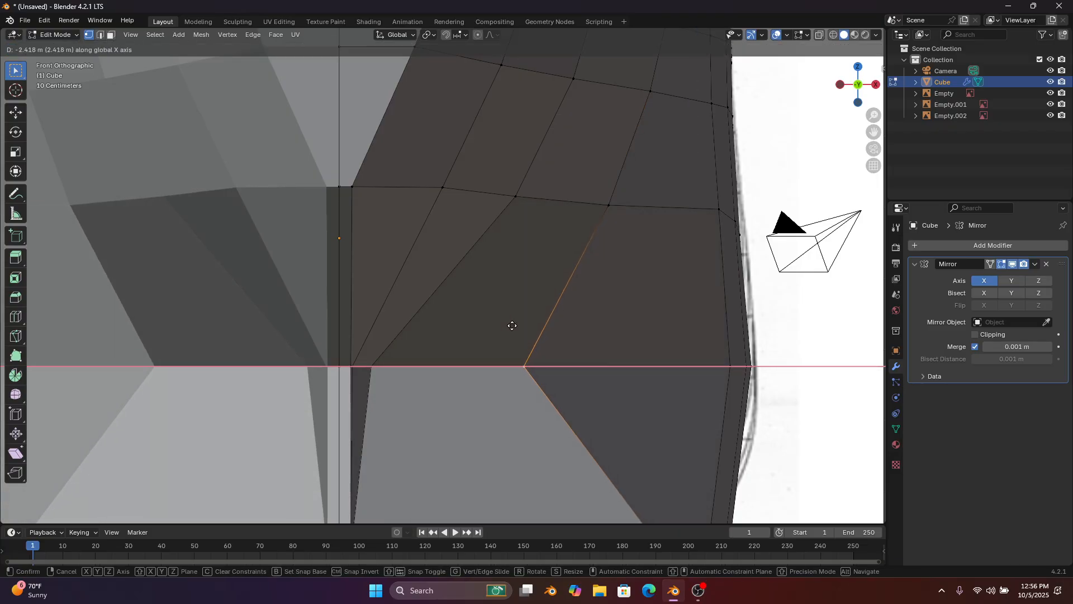
left_click(470, 311)
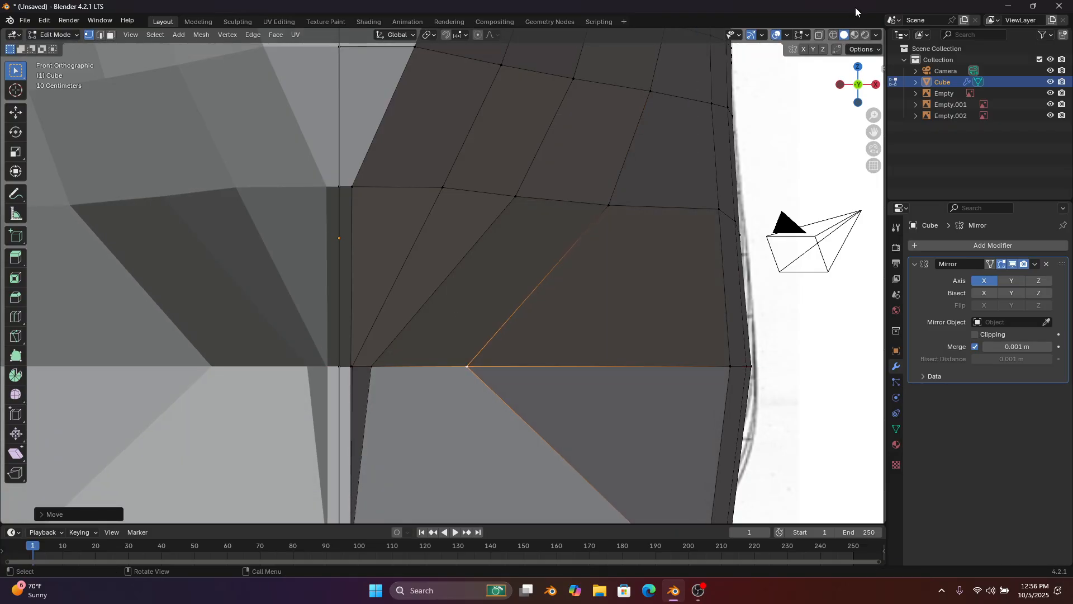
Move the fourth loop's bottom vertex inward along X to the keel edge
left_click(820, 35)
left_click(821, 36)
middle_click_drag(696, 242, 729, 86, "shift")
left_click(698, 394)
key("g")
key("x")
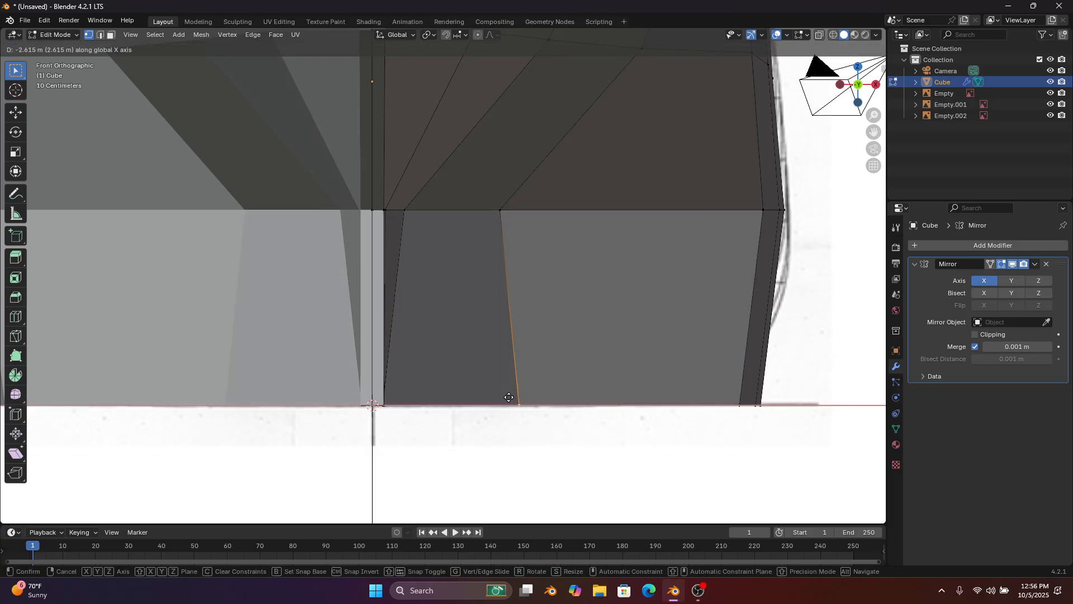
left_click(380, 425)
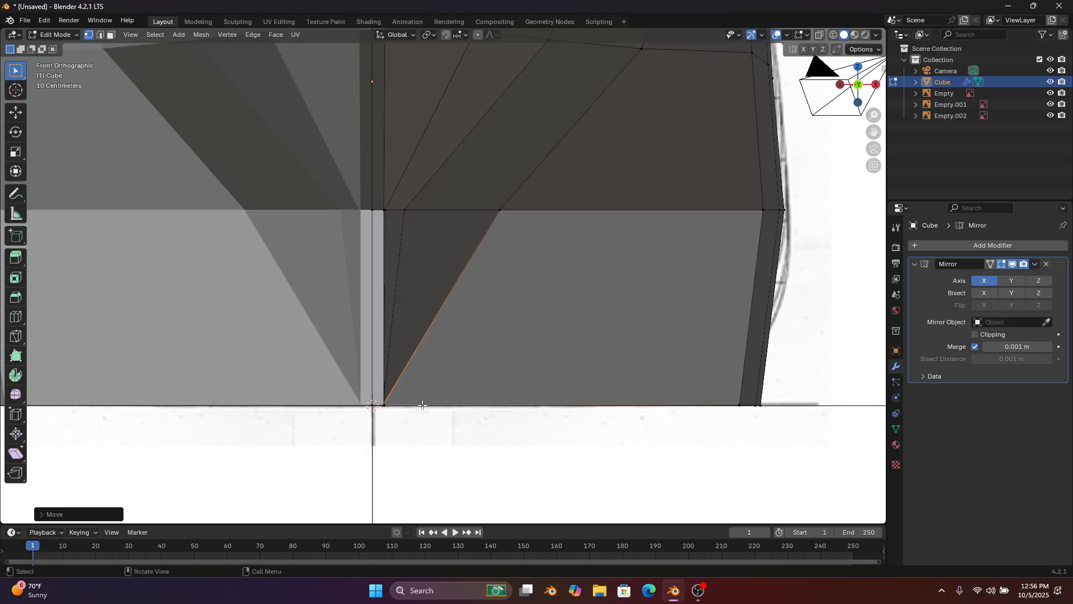
Move the fifth loop's second-row vertex about 0.13 m and its third-row vertex slightly inward along X
scroll(441, 388, "up", 3)
scroll(445, 385, "down", 5)
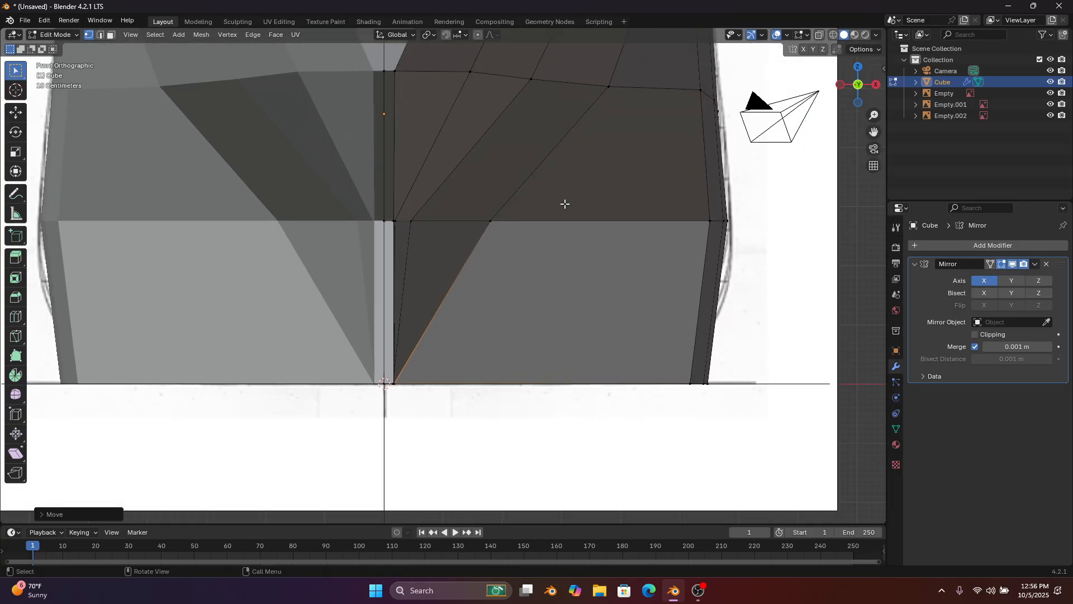
scroll(565, 204, "up", 3)
left_click(567, 184)
key("g")
key("x")
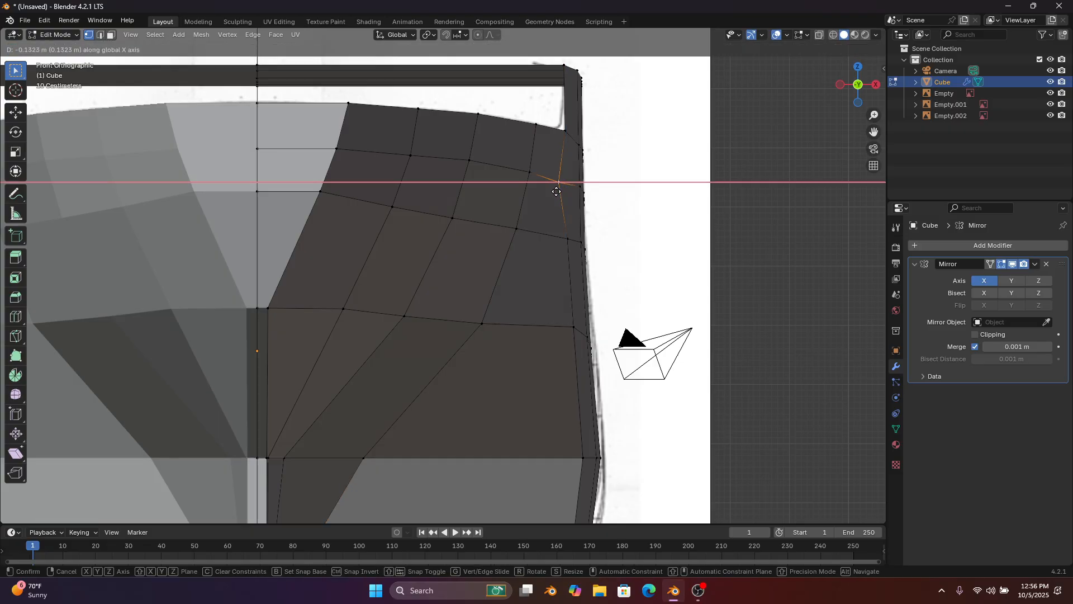
left_click(557, 191)
left_click(566, 247)
key("g")
key("x")
left_click(552, 247)
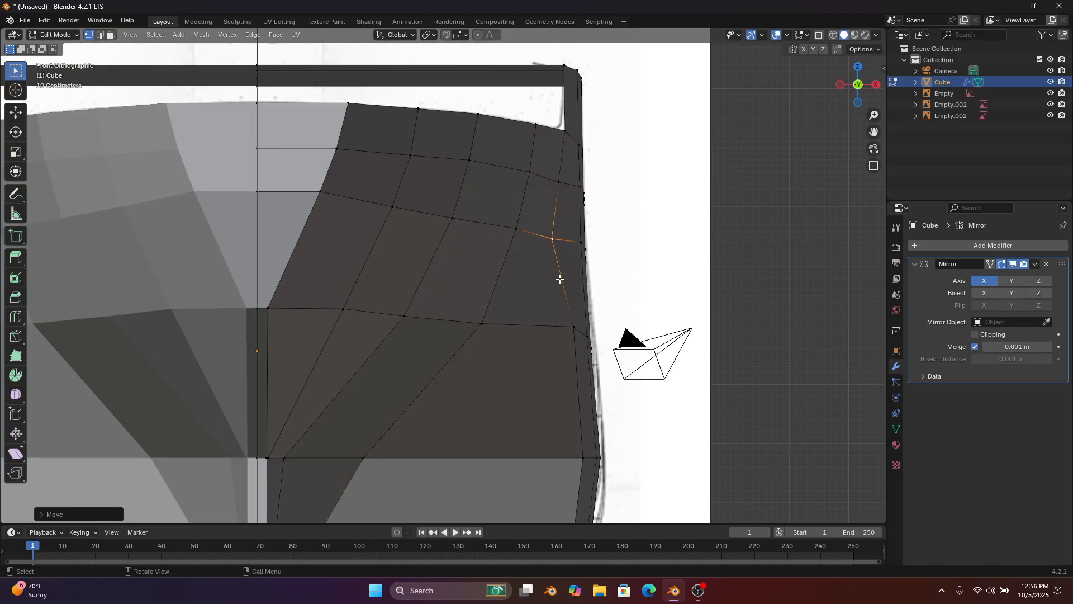
Move the fifth loop's fourth-row vertex inward along X, close to the fourth loop's section line
left_click(570, 331)
middle_click_drag(749, 180, 728, 179)
left_click(855, 85)
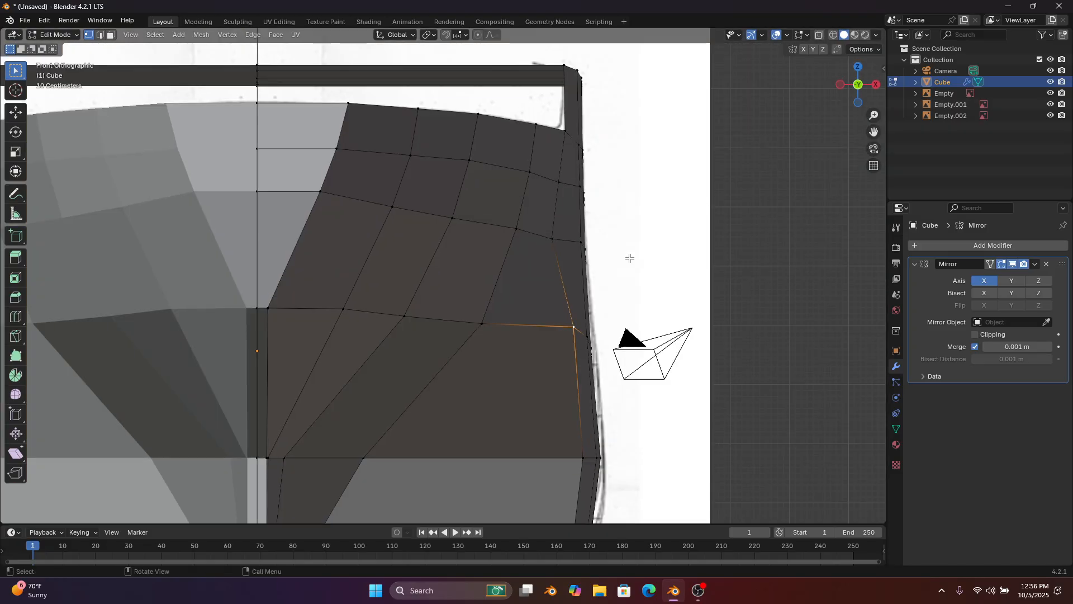
key("g")
key("x")
left_click(578, 261)
Move the fifth loop's fifth-row vertex inward along X, just outboard of the fourth loop's vertex
middle_click_drag(579, 263, 604, 134, "shift")
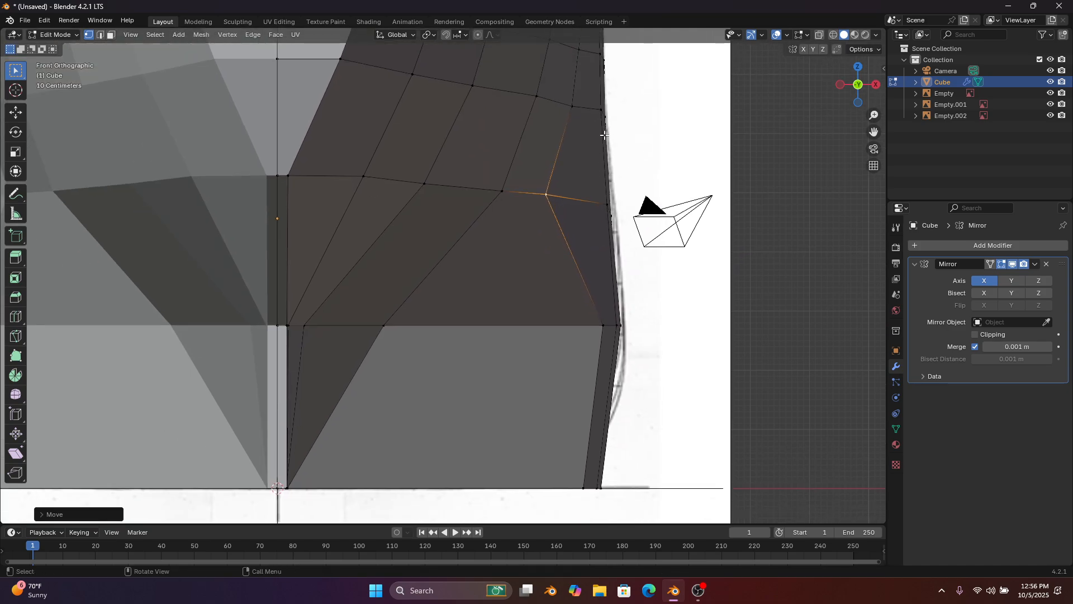
left_click(604, 330)
key("g")
key("x")
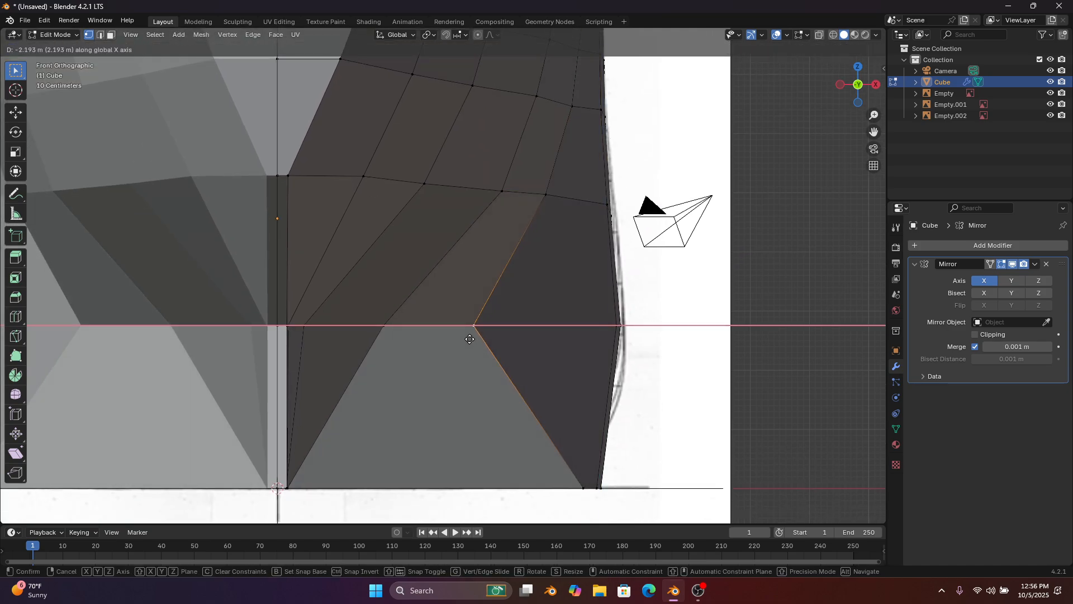
left_click(459, 334)
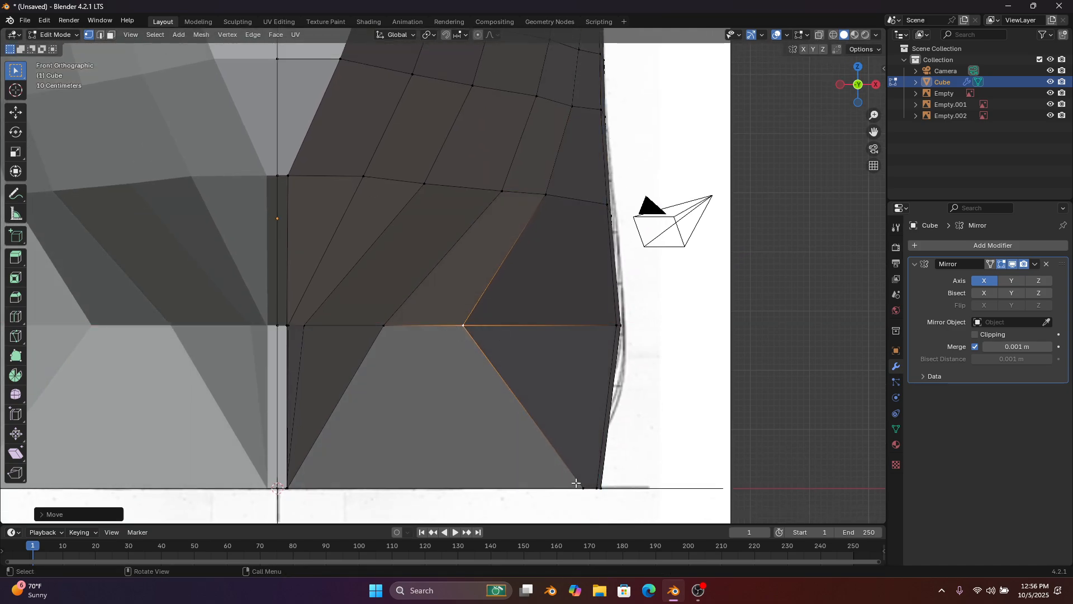
Move the fifth loop's bottom vertex about 4.7 m inward along X, just outboard of the keel
left_click(576, 483)
key("g")
key("x")
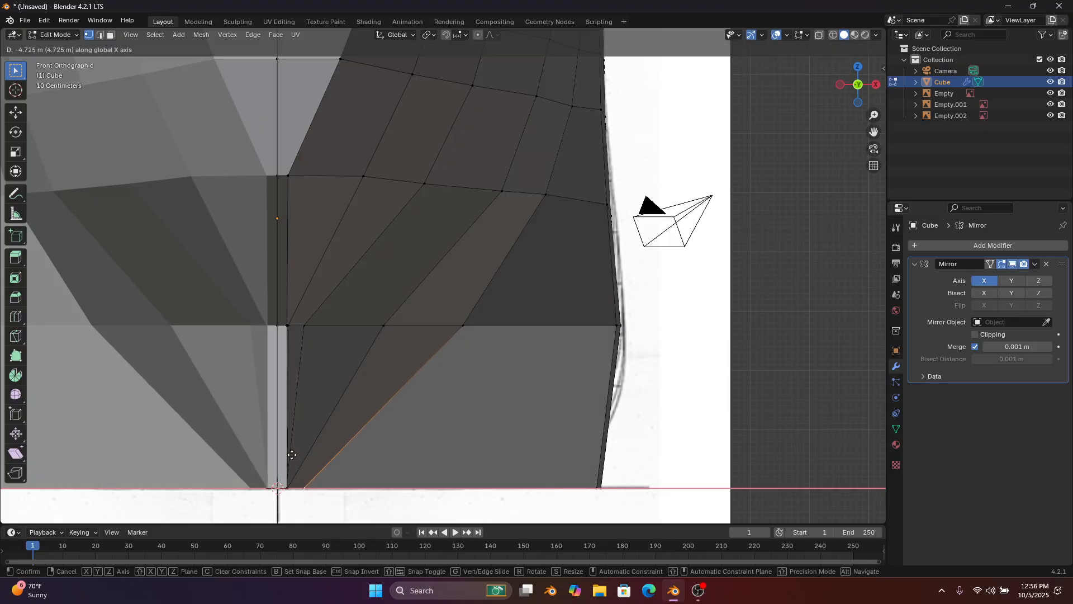
left_click(292, 455)
Move the sixth loop's second-row vertex slightly inward along X
scroll(486, 330, "down", 2)
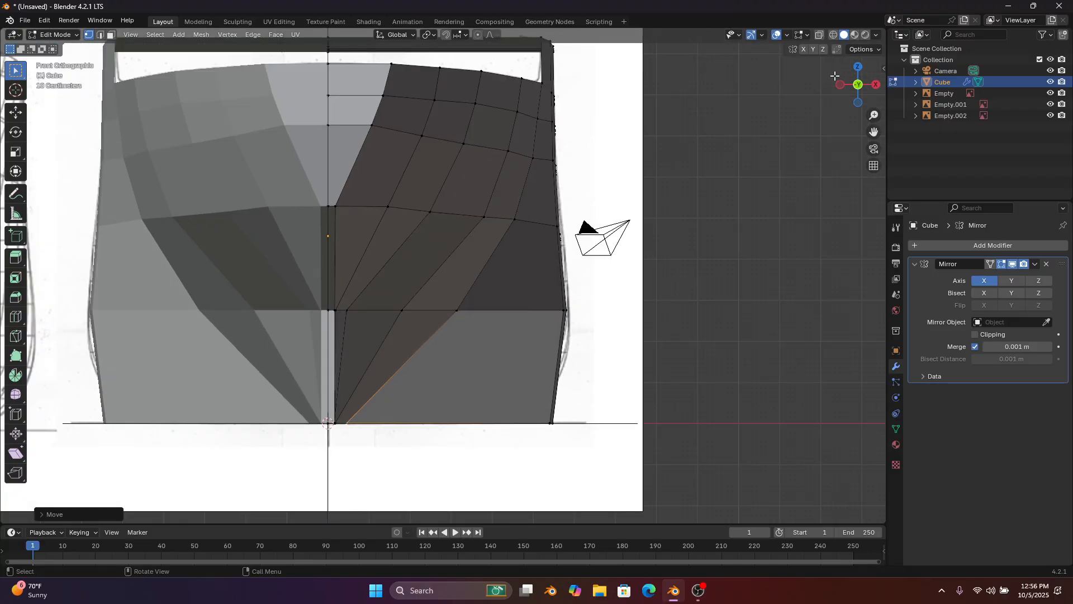
left_click(816, 38)
left_click(816, 38)
middle_click_drag(545, 146, 489, 226, "shift")
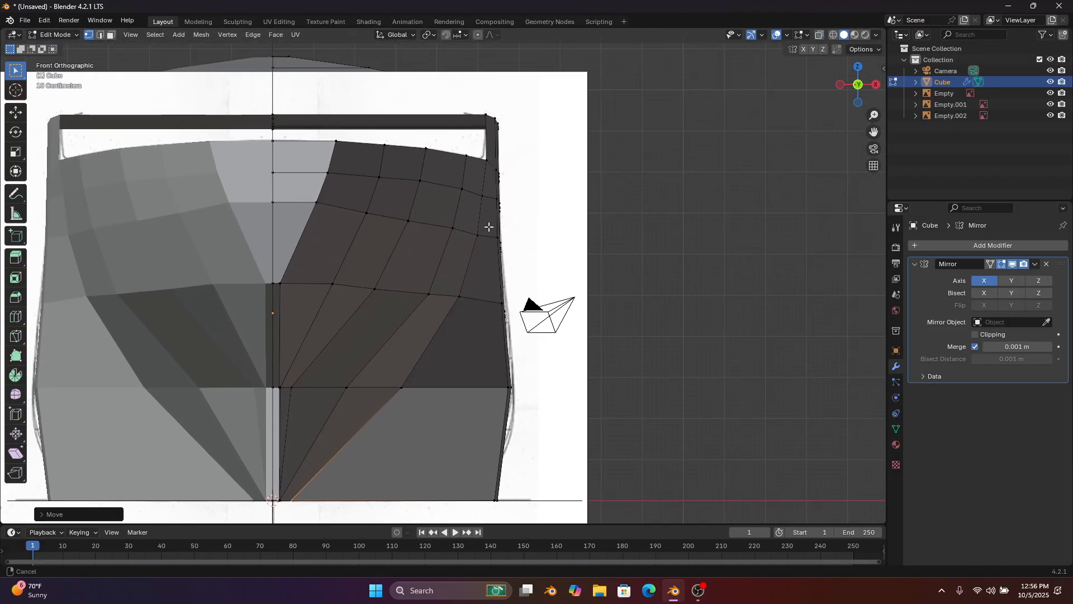
scroll(492, 234, "up", 2)
scroll(496, 263, "up", 2)
left_click(494, 229)
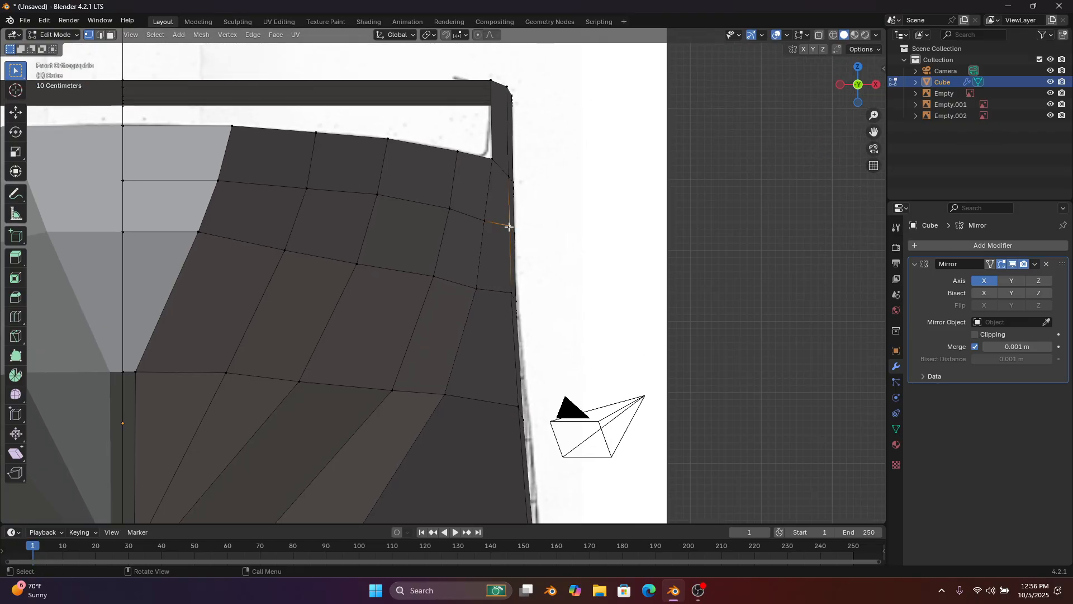
scroll(509, 227, "up", 2)
key("g")
key("x")
left_click(527, 230)
Move the sixth loop's third- and fourth-row vertices inward along X, just outboard of the fifth loop
left_click(537, 273)
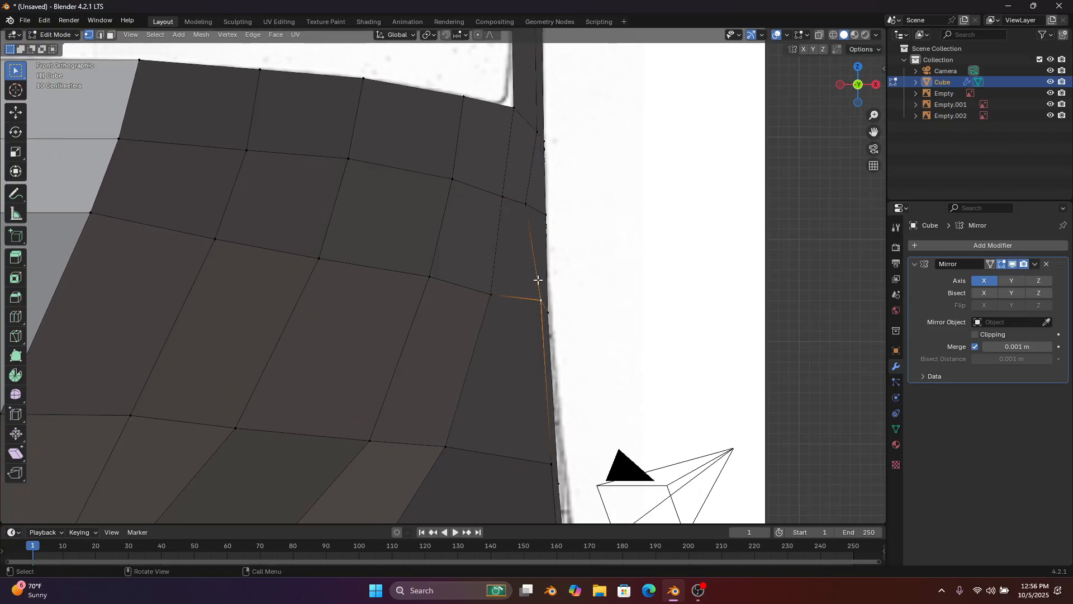
key("g")
key("x")
left_click(516, 278)
middle_click_drag(528, 323, 541, 204, "shift")
left_click(554, 338)
key("g")
key("x")
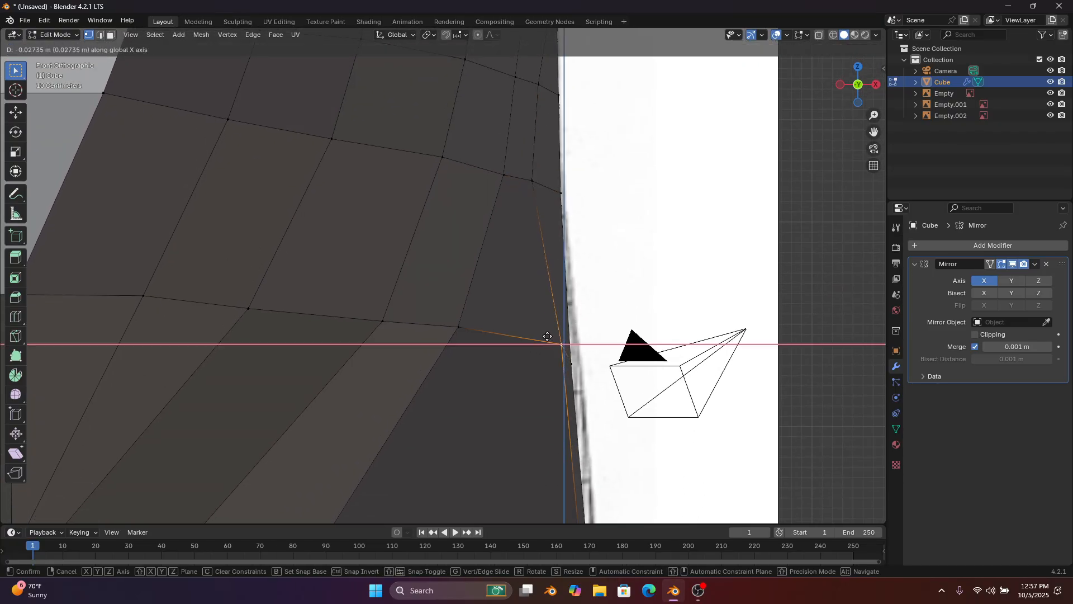
left_click(487, 344)
Move the sixth loop's fifth-row vertex inward along X, just outboard of the fifth loop's vertex
scroll(492, 345, "down", 1)
middle_click_drag(498, 346, 563, 160, "shift")
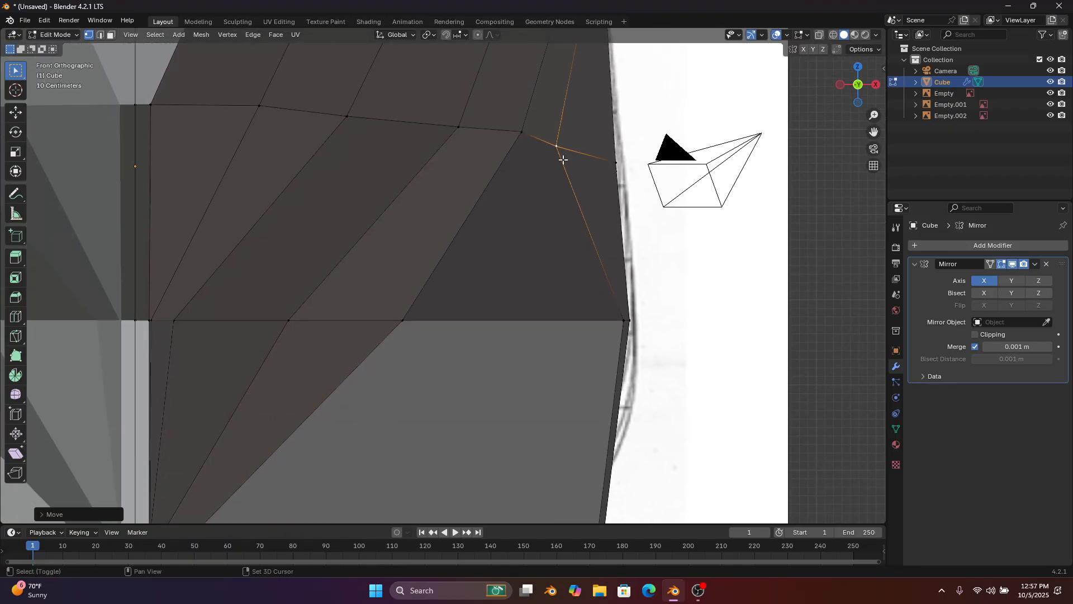
left_click(627, 317)
key("g")
key("x")
left_click(468, 341)
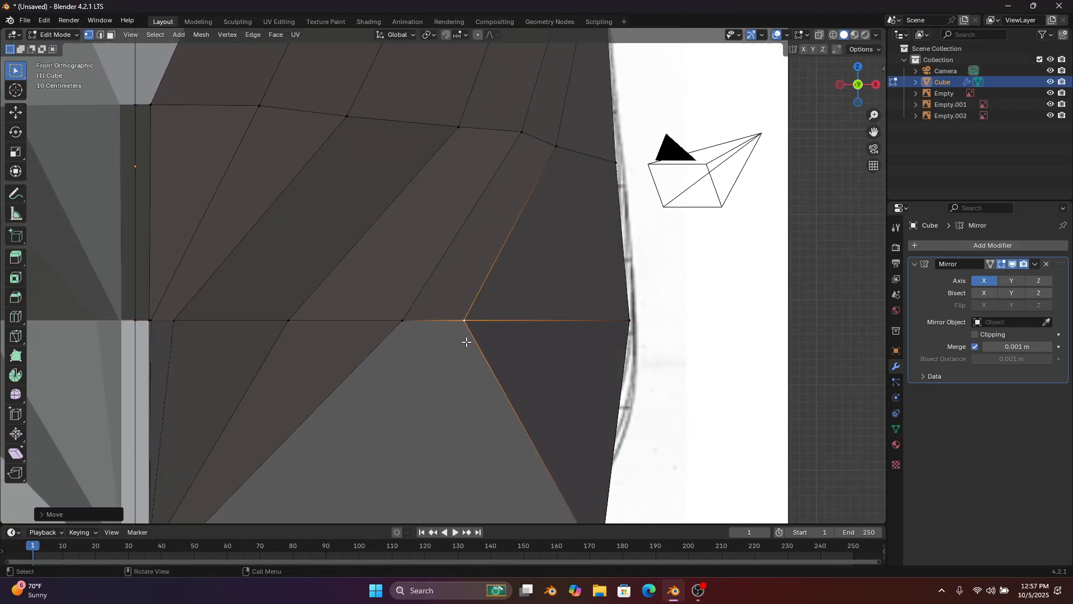
Move the sixth loop's bottom vertex inward along X toward the keel, continuing the tapered section
middle_click_drag(534, 491, 613, 352, "shift")
left_click(663, 394)
key("g")
key("x")
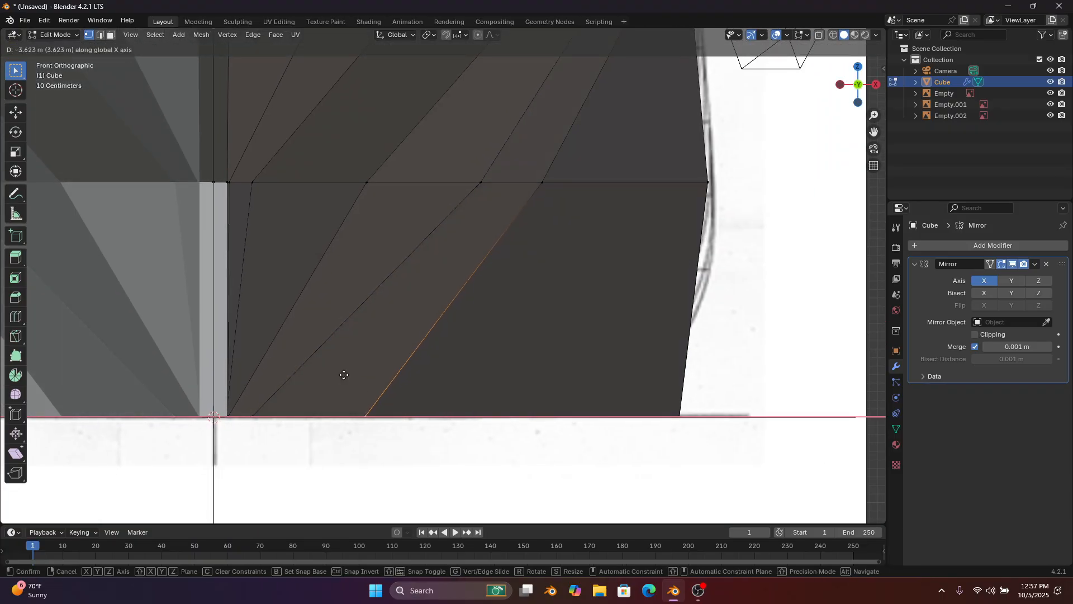
left_click(314, 357)
Move the seventh loop's second- and third-row vertices slightly inward along X from the hull's side
middle_click_drag(447, 247, 362, 433, "shift")
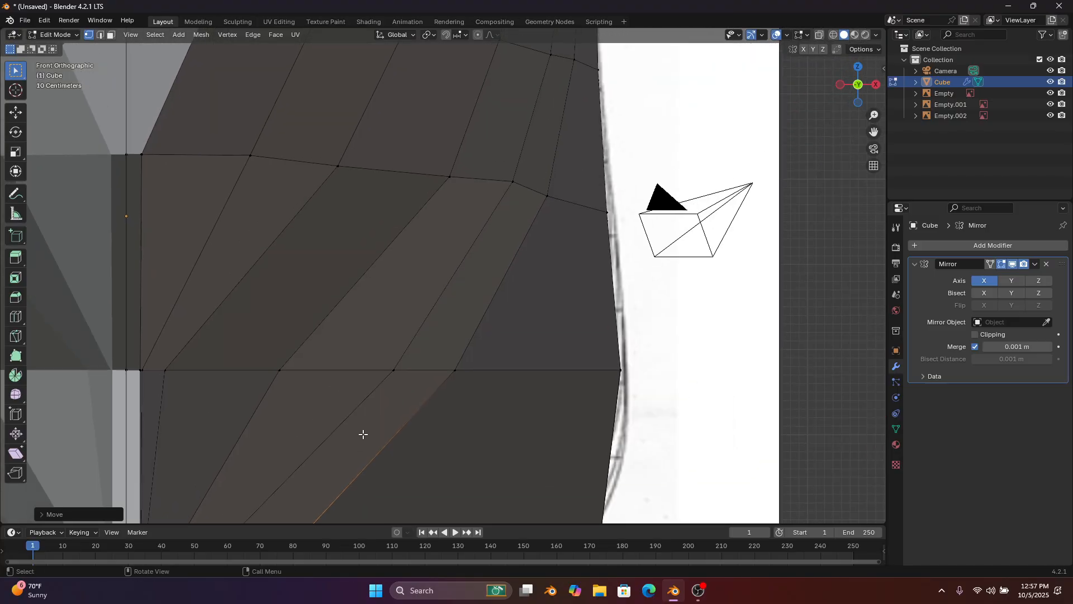
scroll(391, 408, "down", 2)
middle_click_drag(527, 253, 471, 332, "shift")
scroll(517, 268, "up", 3)
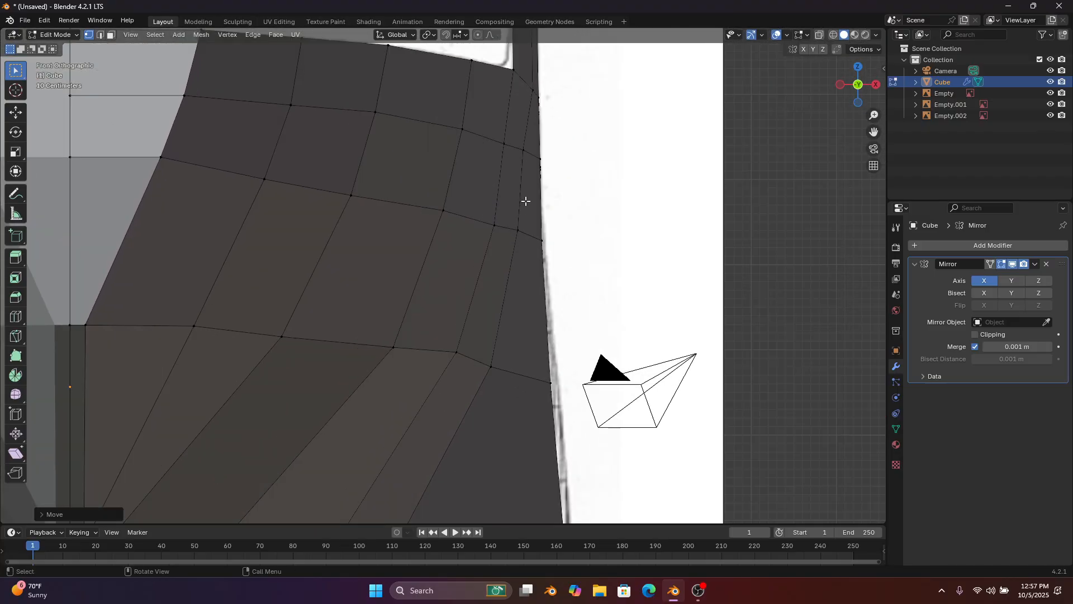
scroll(513, 288, "up", 1)
left_click(553, 244)
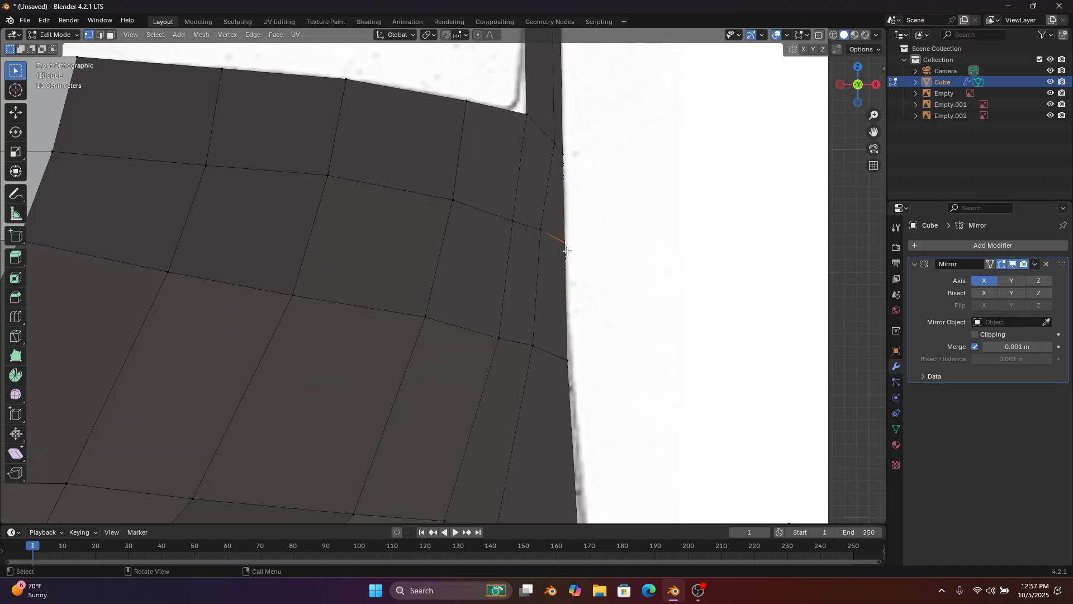
key("g")
key("x")
left_click(559, 258)
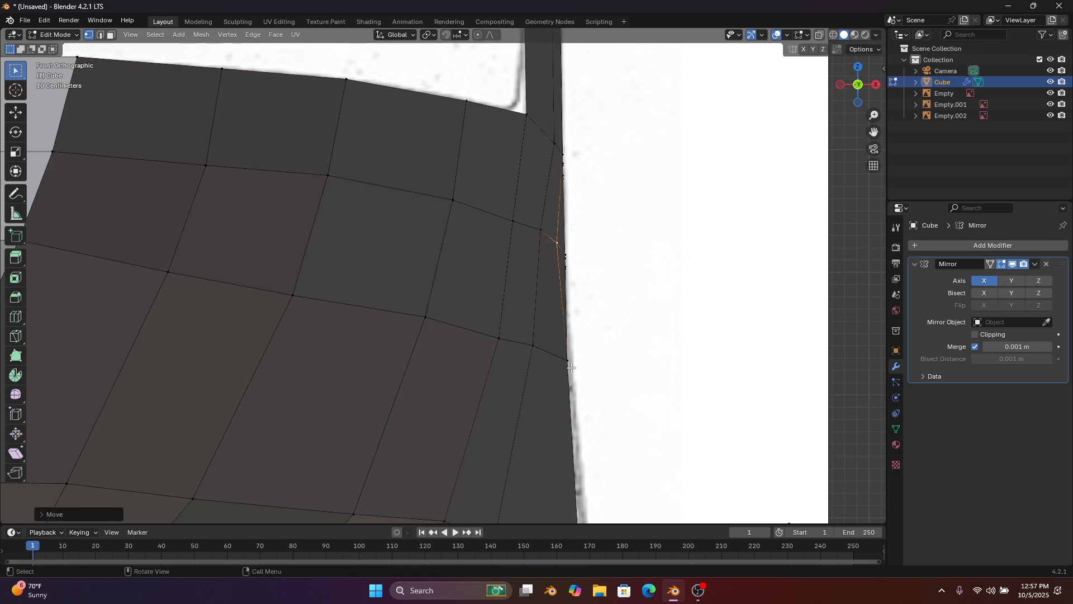
left_click(567, 362)
key("g")
key("x")
left_click(553, 360)
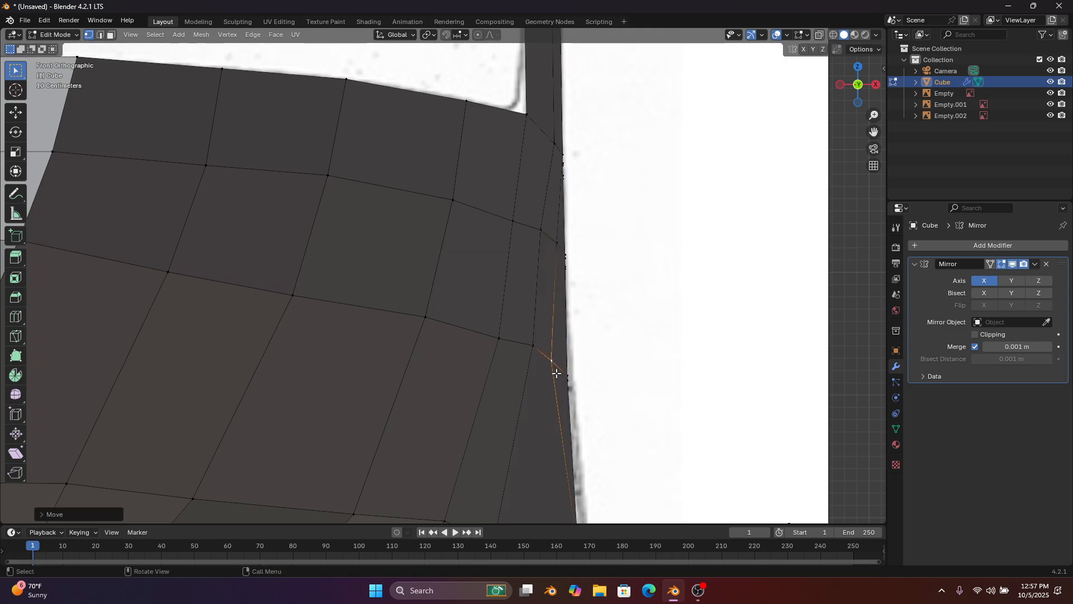
Move the seventh loop's fourth- and fifth-row vertices inward along X, just outboard of the sixth loop
middle_click_drag(555, 371, 598, 231, "shift")
left_click(632, 408)
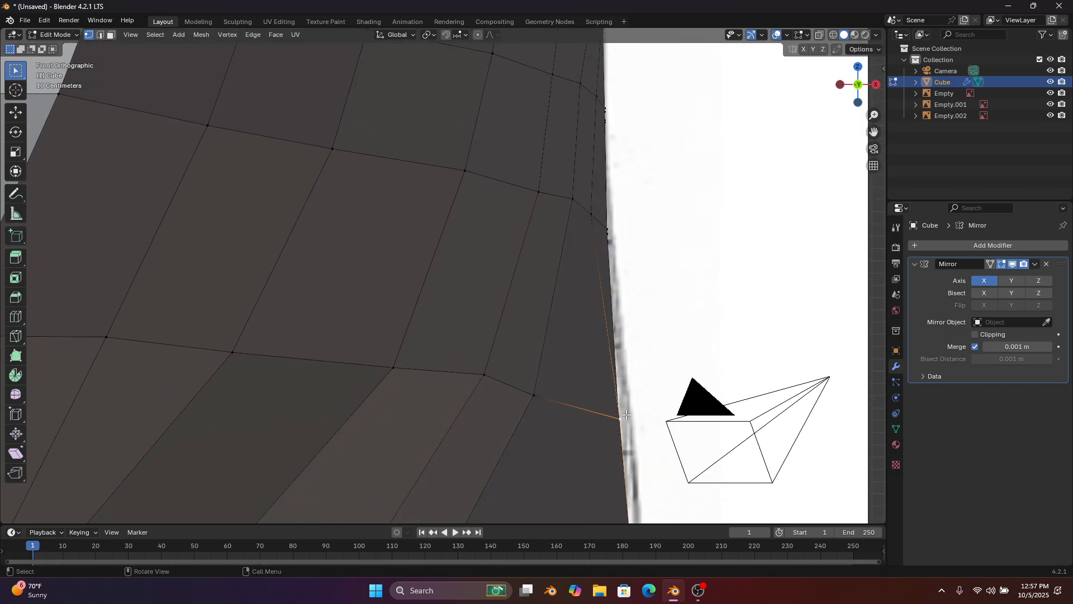
key("g")
key("x")
left_click(597, 409)
scroll(597, 409, "down", 2)
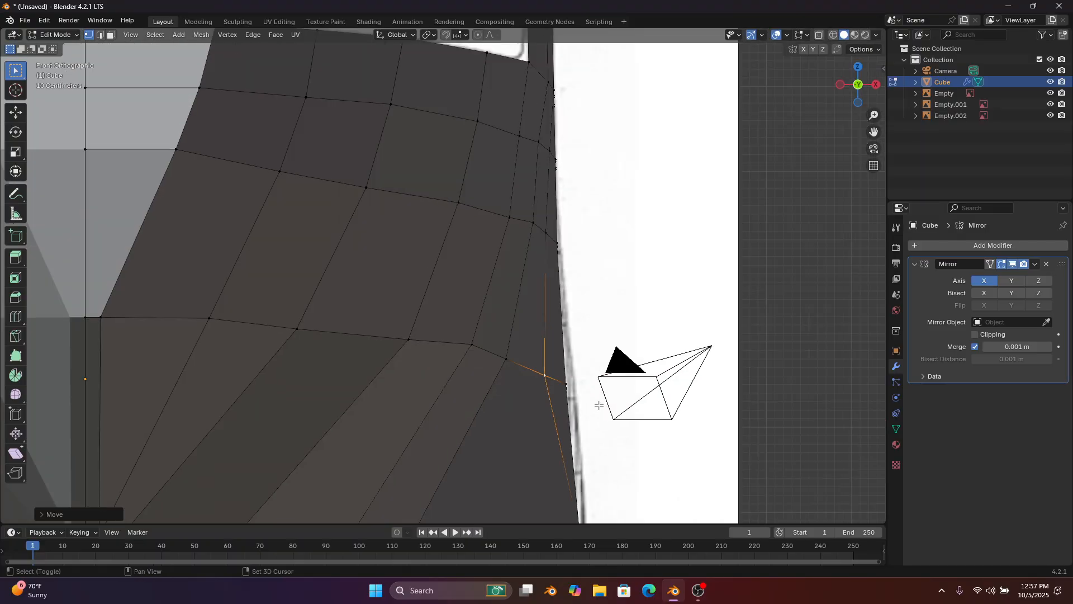
middle_click_drag(599, 405, 613, 273, "shift")
left_click(589, 395)
key("g")
key("x")
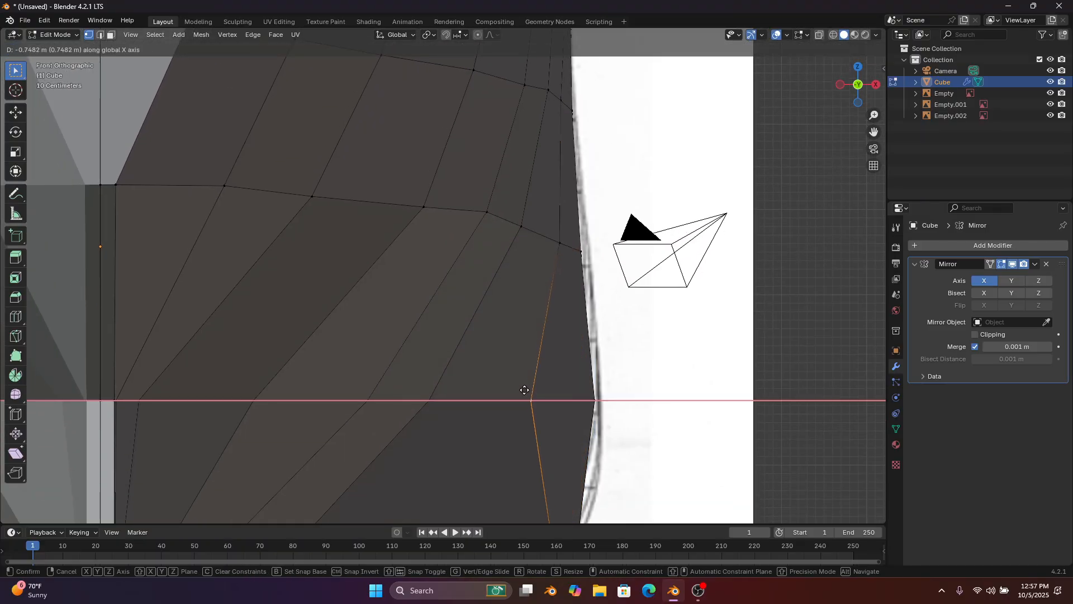
left_click(527, 392)
Move the seventh loop's bottom vertex inward along X toward the keel, continuing the tapered section
middle_click_drag(533, 392, 555, 166, "shift")
key("g")
key("x")
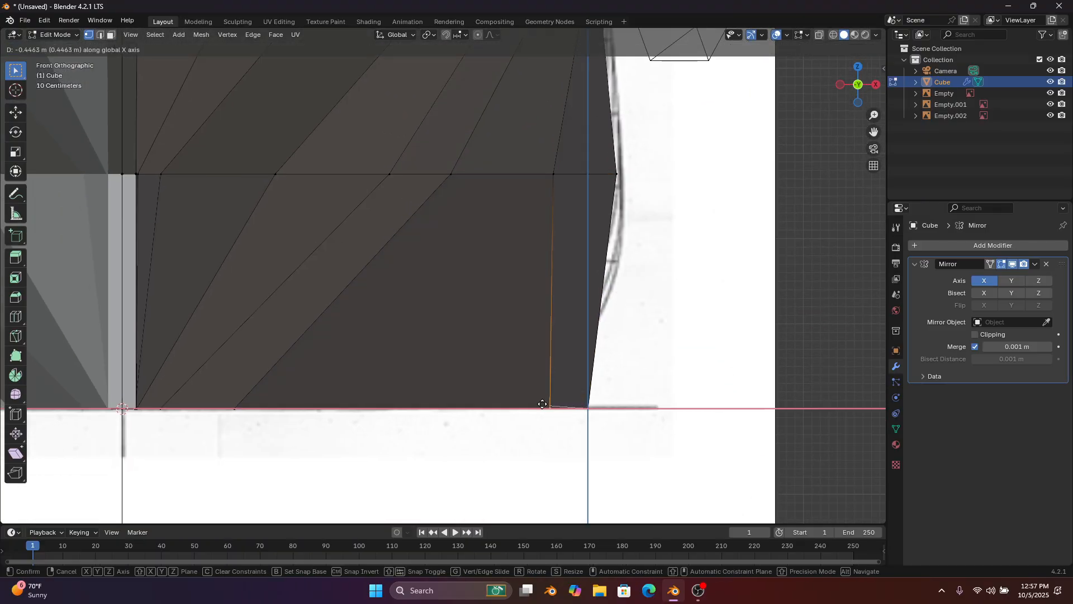
left_click(433, 423)
Move the eighth loop's second-row vertex slightly inward along X from the hull's side in front view
scroll(536, 350, "down", 4)
middle_click_drag(601, 274, 528, 379, "shift")
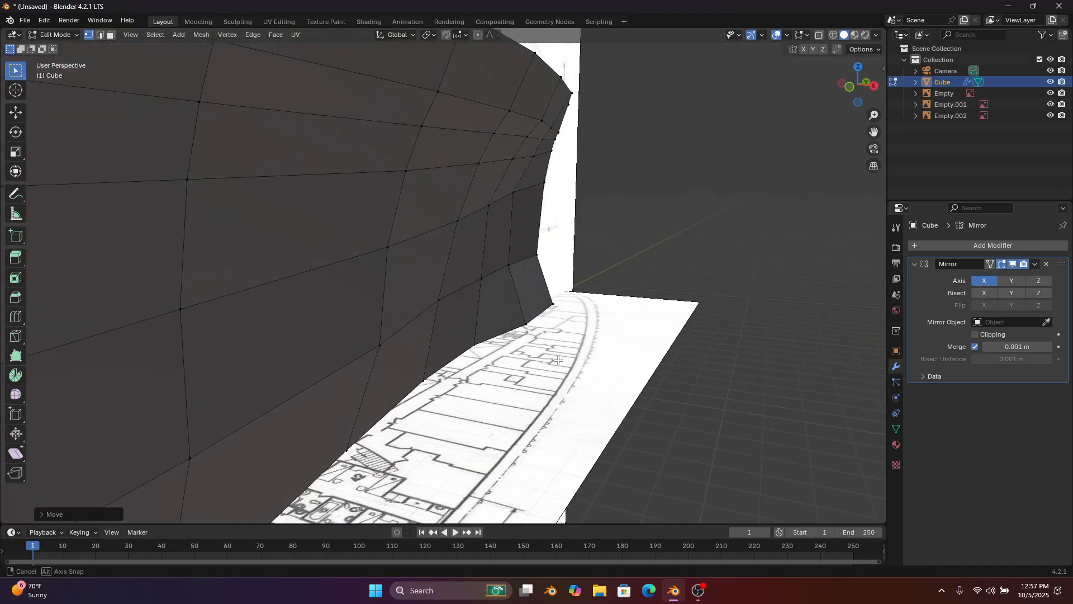
scroll(528, 379, "down", 2)
scroll(587, 336, "down", 6)
middle_click_drag(589, 312, 746, 267)
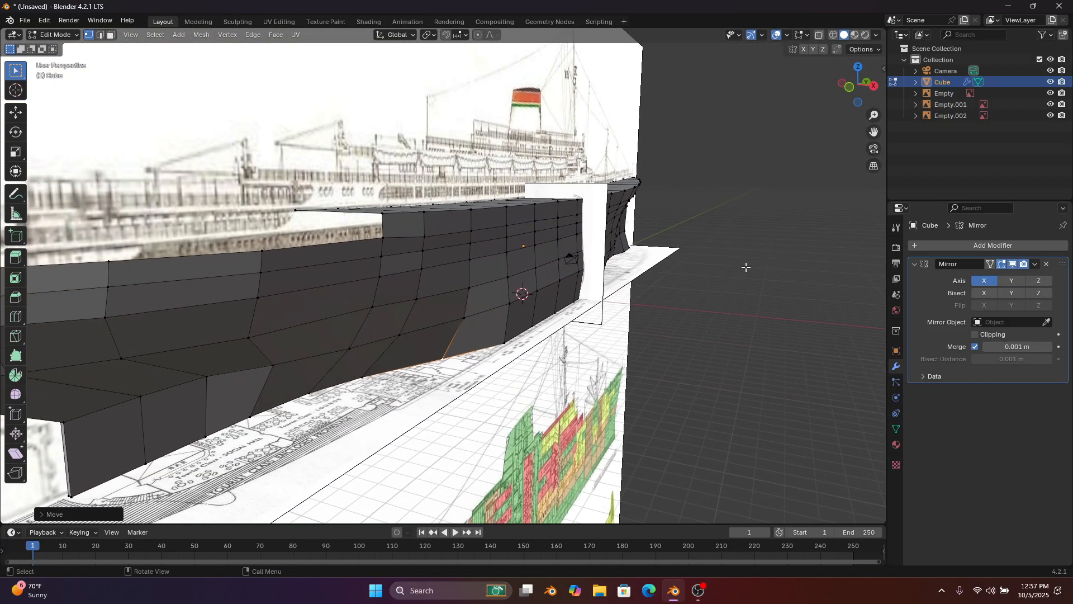
middle_click_drag(639, 259, 661, 245)
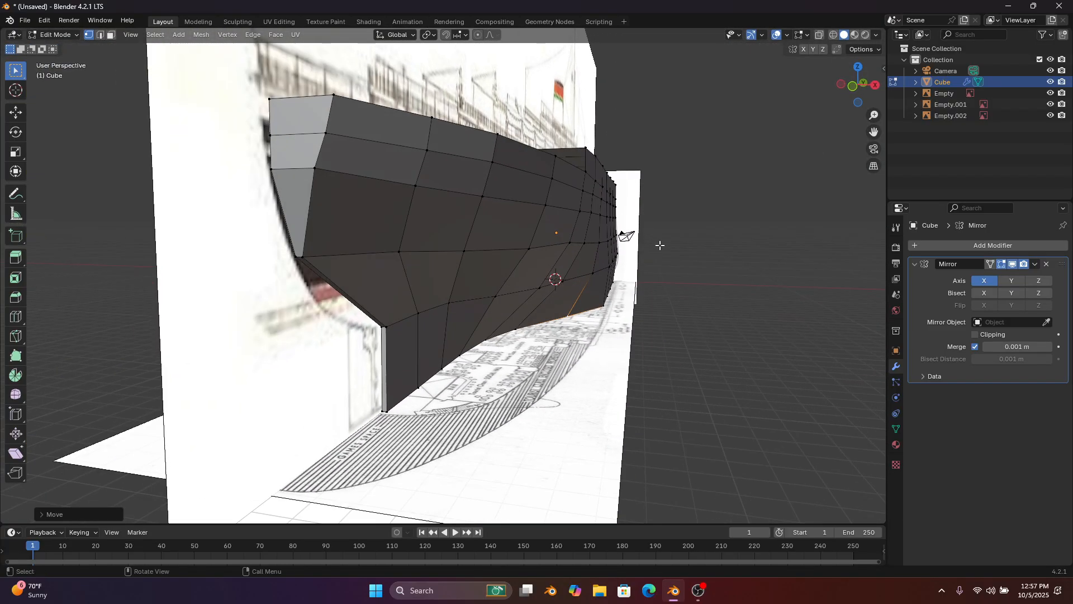
left_click(854, 88)
scroll(364, 296, "up", 8)
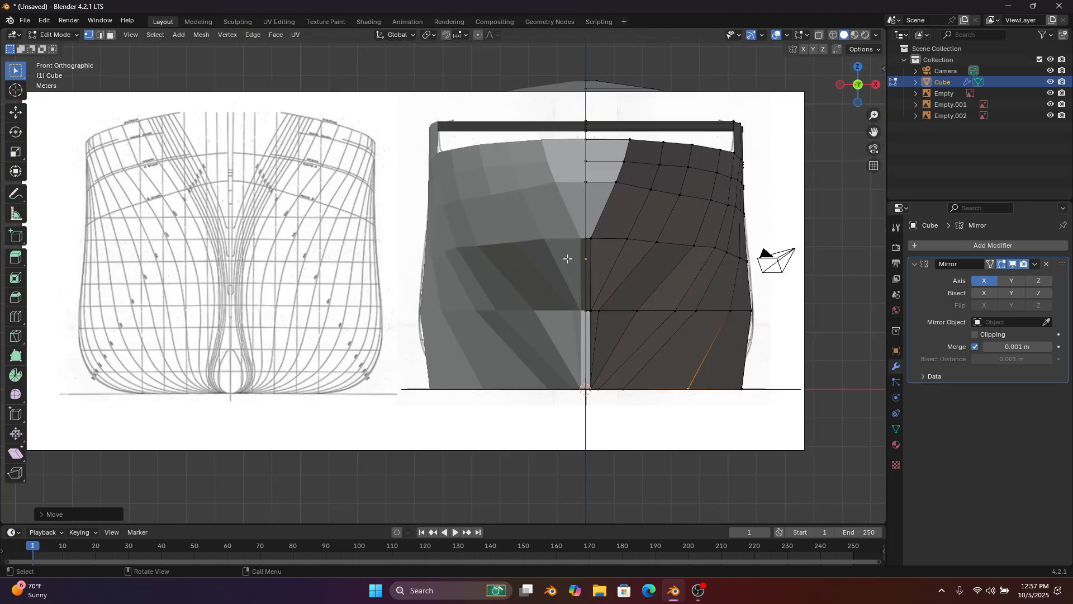
middle_click_drag(523, 249, 382, 326, "shift")
scroll(476, 287, "up", 1)
middle_click_drag(479, 241, 498, 312, "shift")
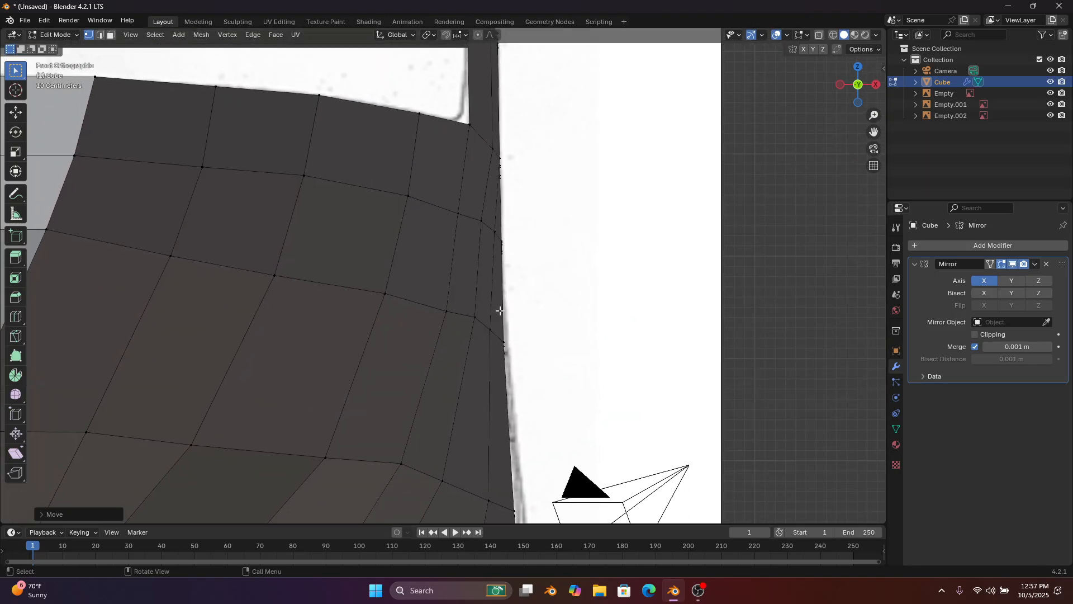
scroll(498, 296, "up", 2)
key("g")
key("x")
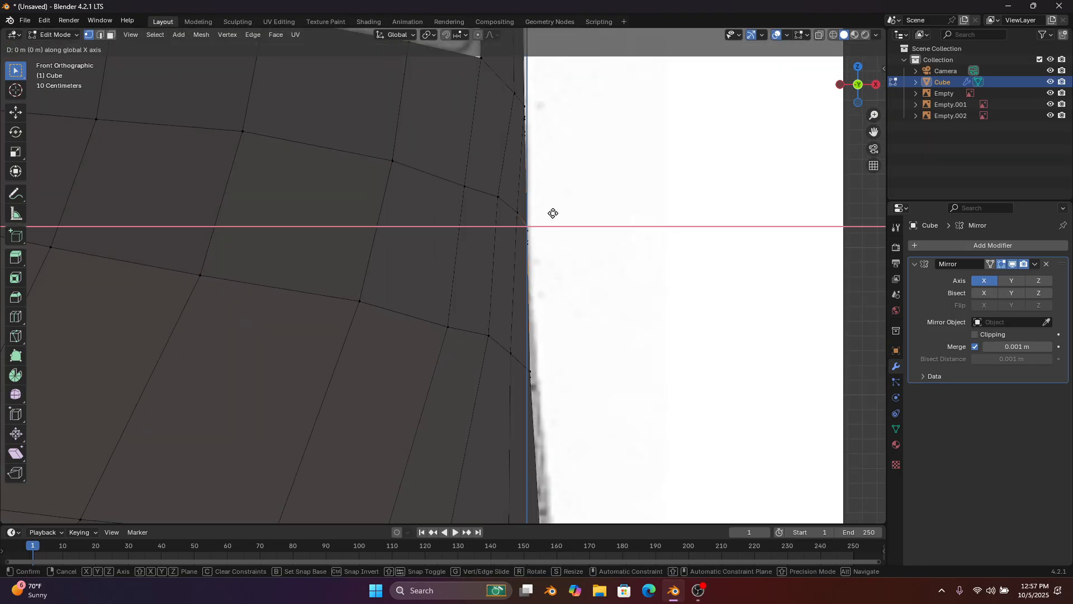
left_click(549, 213)
scroll(483, 326, "up", 1)
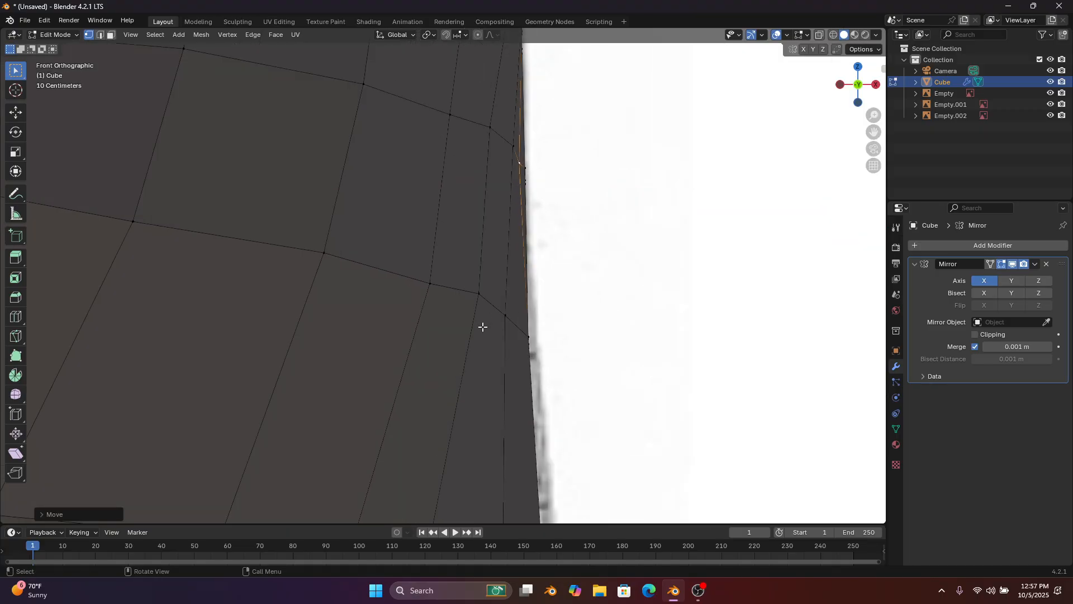
Move the eighth loop's third-row vertex slightly inward along X, just outboard of the seventh loop
key("alt+a")
key("g")
key("x")
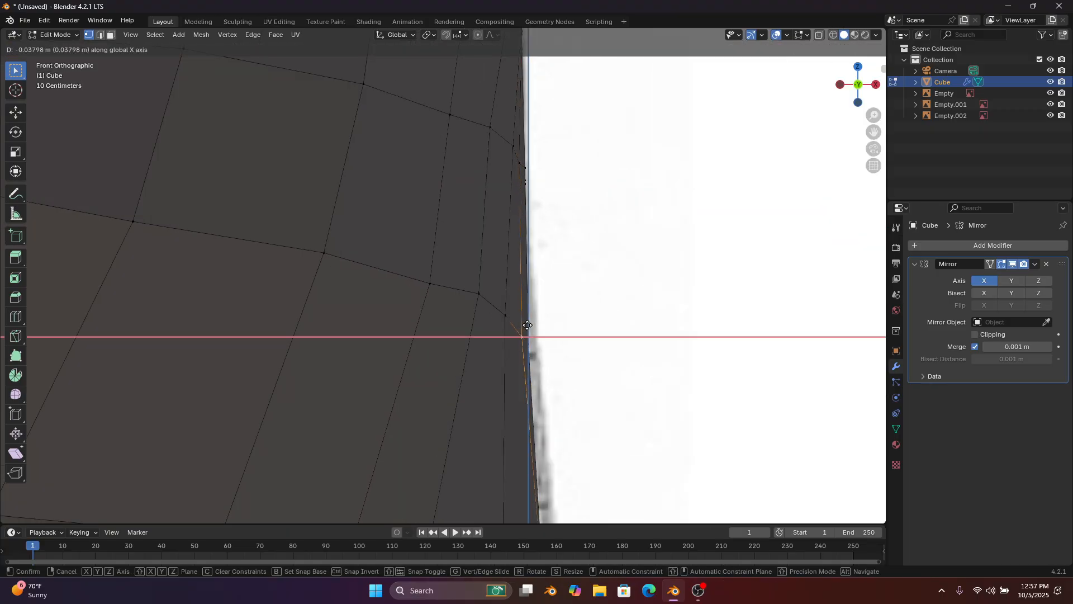
left_click(525, 327)
Move the eighth loop's fourth- and fifth-row vertices inward along X, between the seventh loop and the hull's side
middle_click_drag(524, 328, 475, 337, "shift")
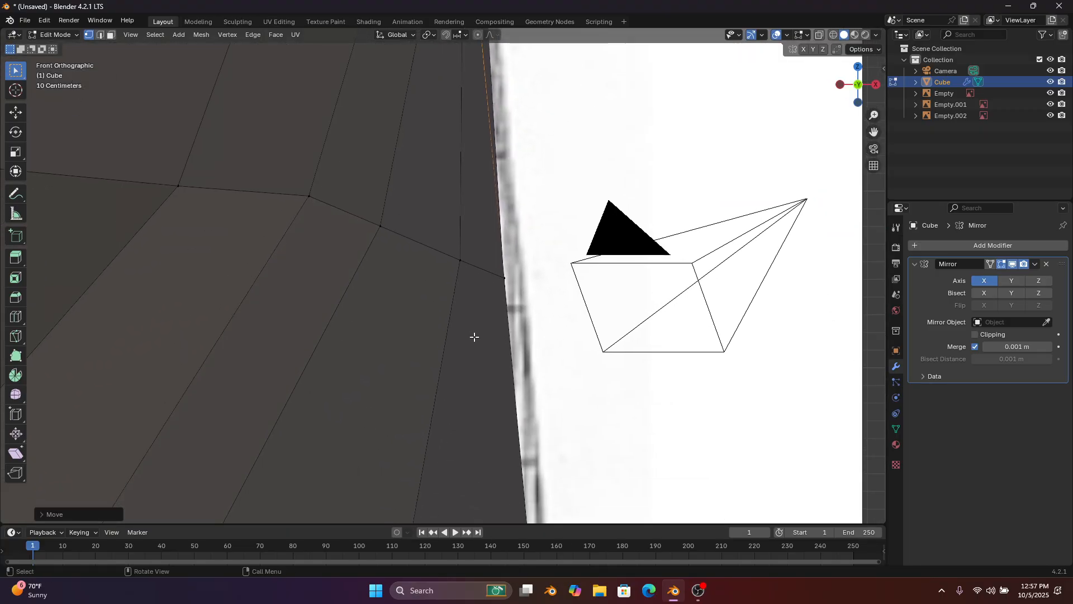
left_click(506, 271)
key("g")
key("x")
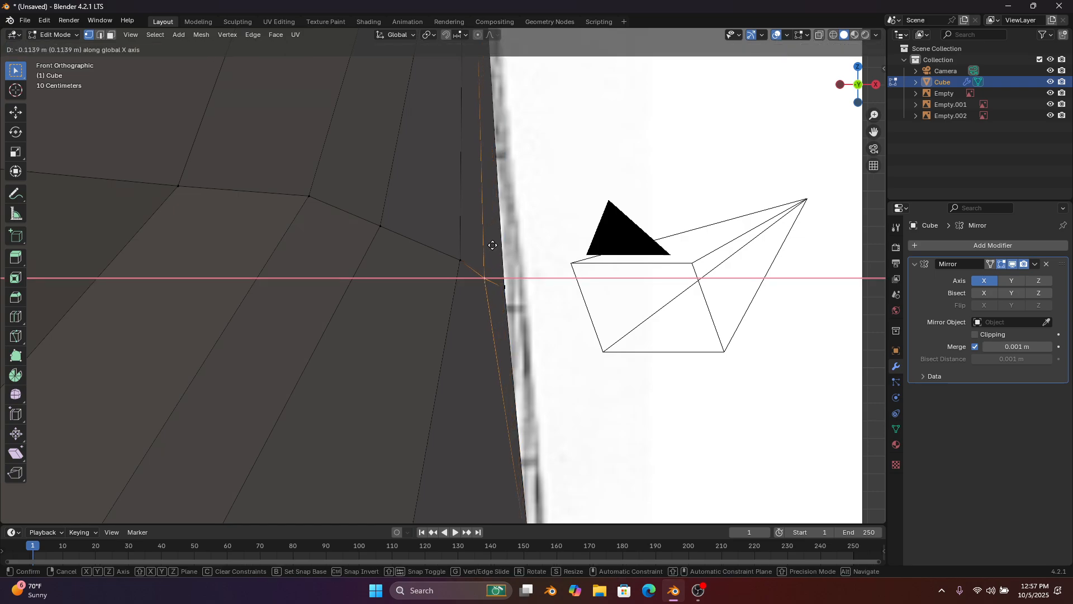
left_click(496, 246)
middle_click_drag(460, 411, 456, 283, "shift")
scroll(455, 283, "down", 3)
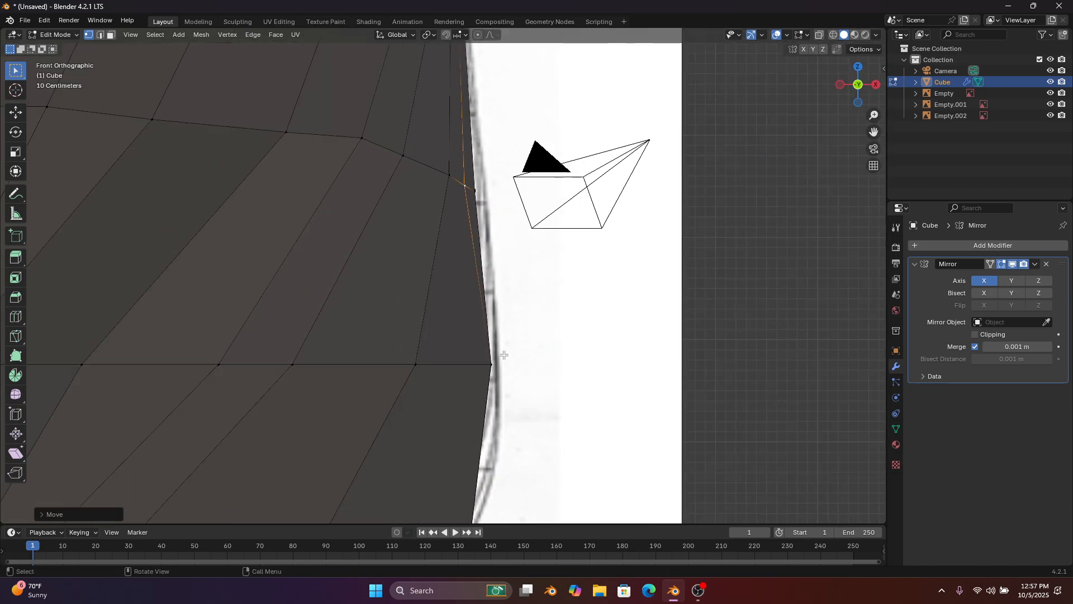
left_click(491, 358)
key("g")
key("x")
left_click(448, 414)
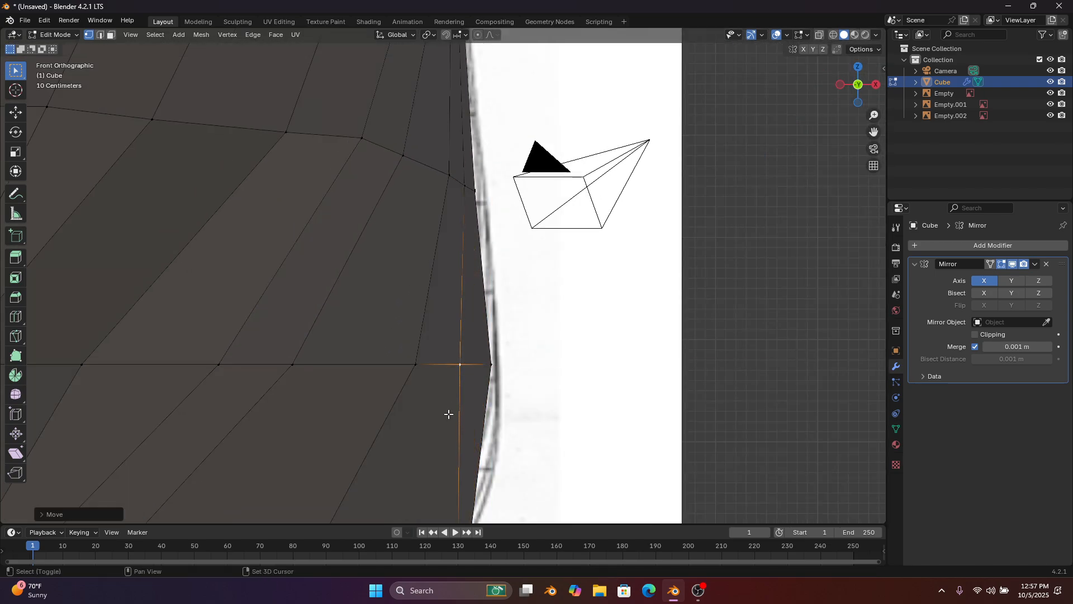
Move the eighth loop's bottom vertex inward along X, between the seventh loop's bottom vertex and the hull's side
middle_click_drag(448, 414, 435, 446, "shift")
left_click(433, 474)
key("g")
key("x")
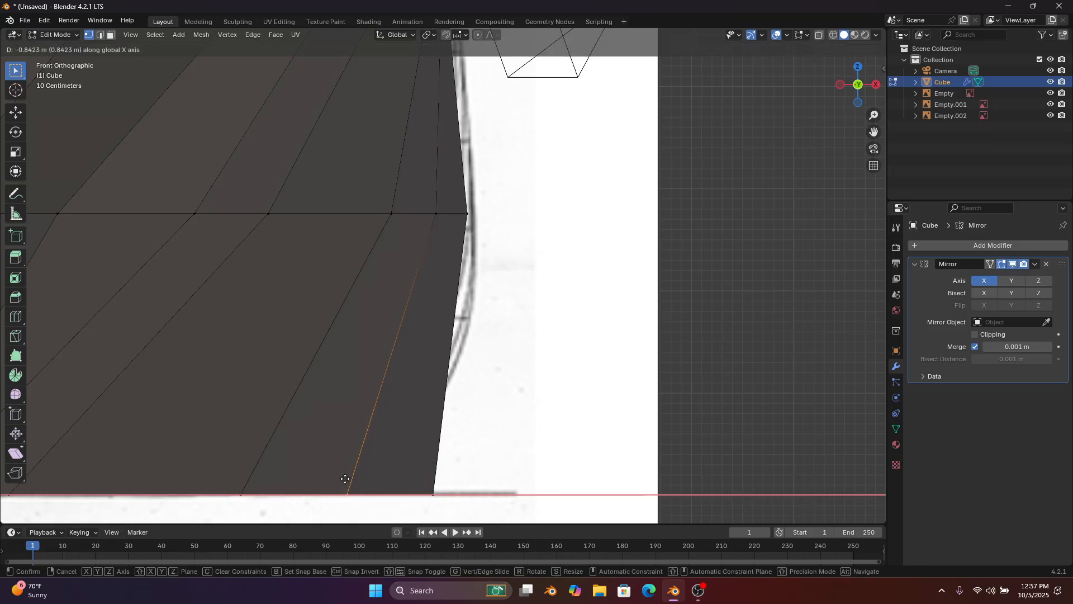
left_click(367, 463)
Switch to Object Mode and hide the side-view, body-plan and deck-plan reference images
scroll(495, 400, "down", 5)
middle_click_drag(637, 353, 641, 328)
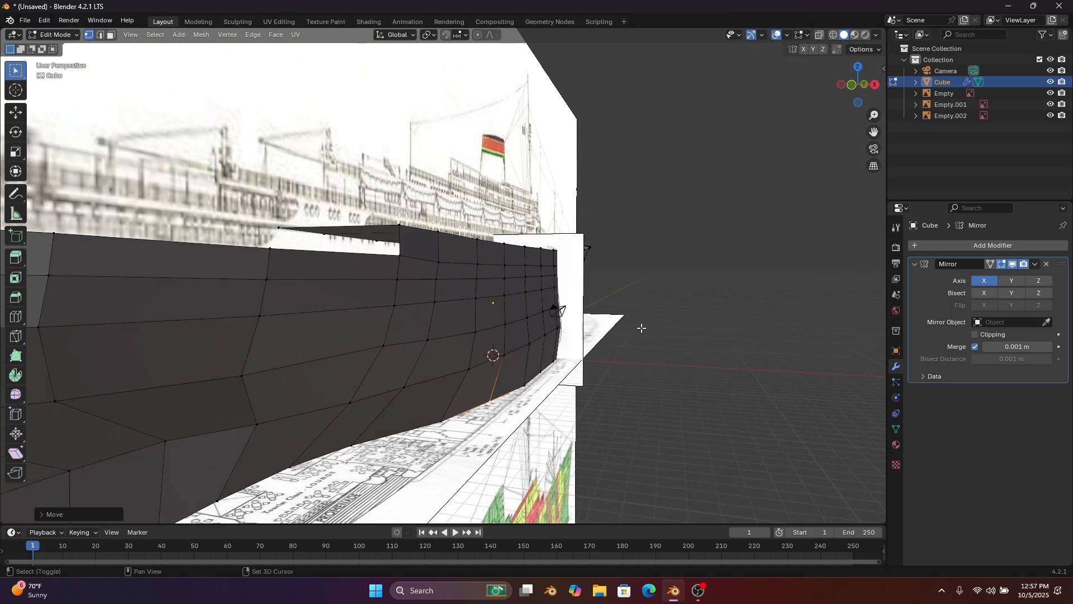
left_click(58, 34)
left_click(53, 46)
left_click(320, 111)
scroll(371, 128, "down", 5)
key("h")
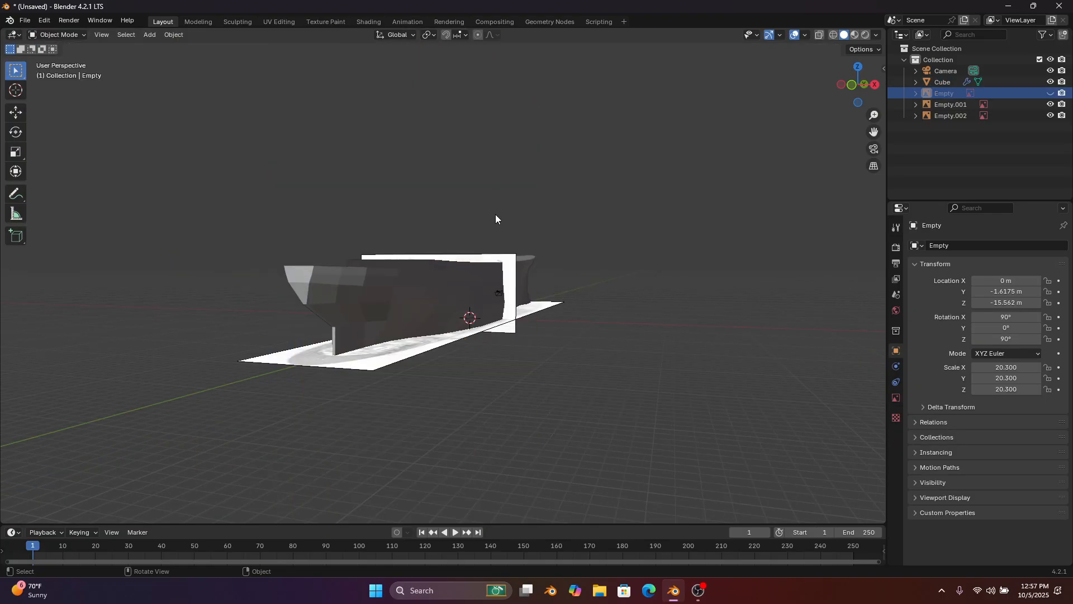
left_click(503, 267)
key("h")
left_click(432, 350)
key("h")
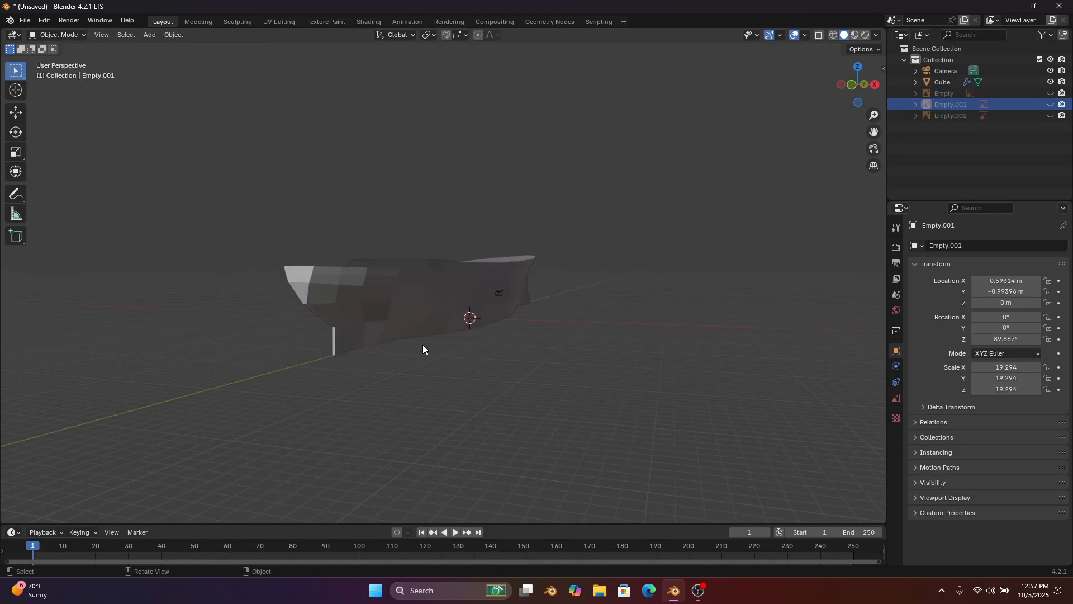
Add a Subdivision Surface modifier to the hull and set its viewport levels to 2
middle_click_drag(424, 344, 313, 289)
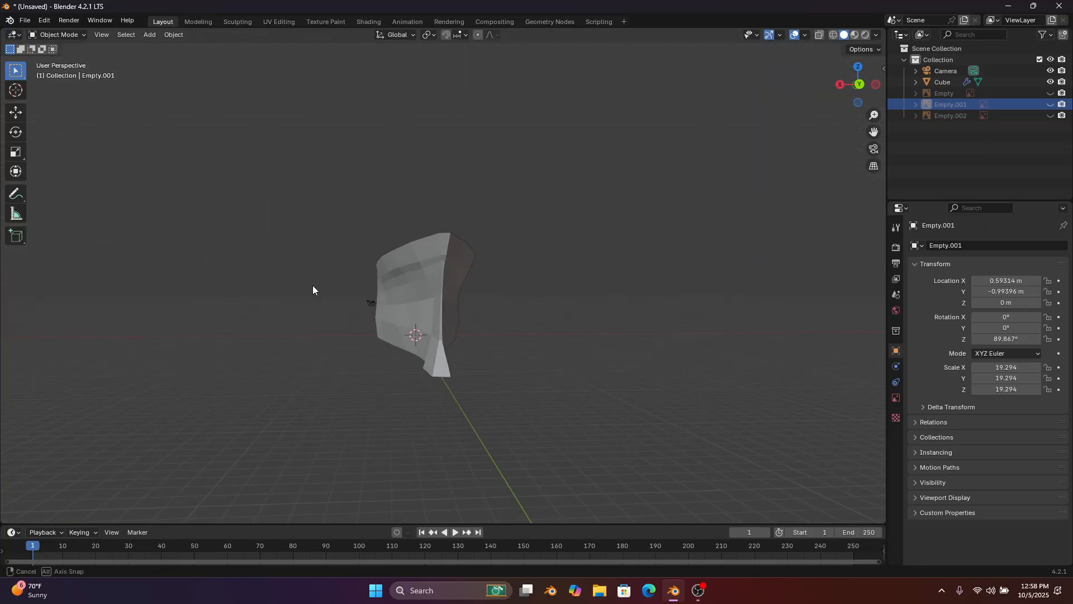
left_click(422, 265)
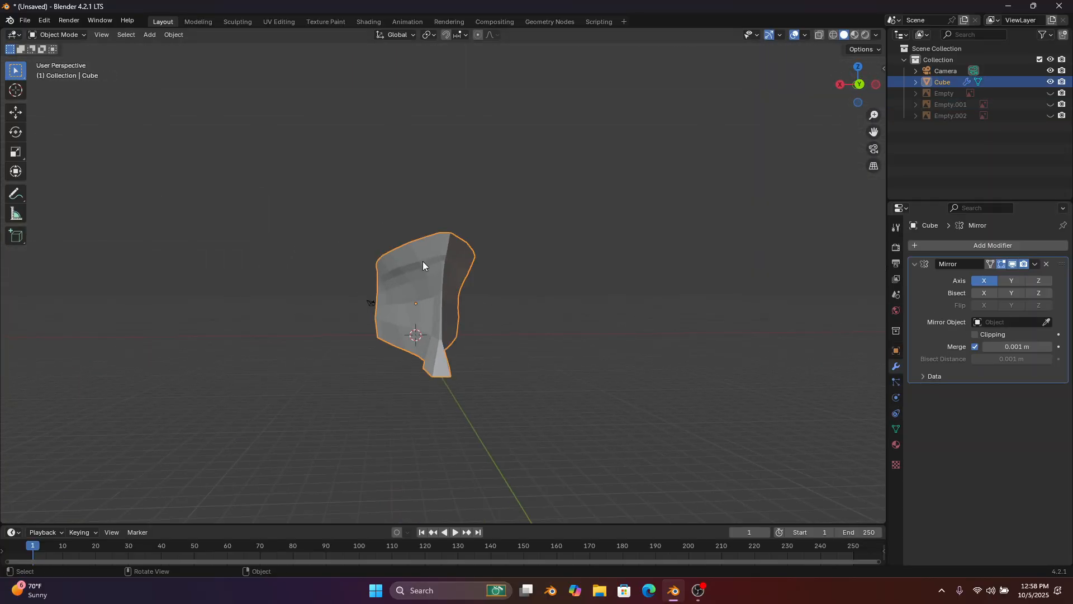
left_click(936, 246)
mouse_move(906, 244)
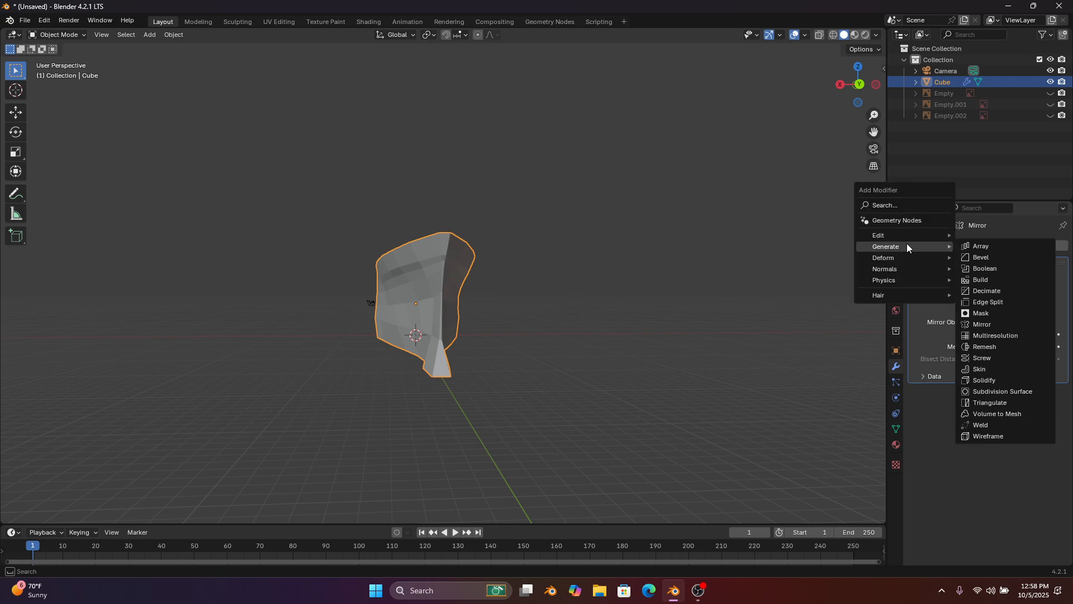
left_click(987, 390)
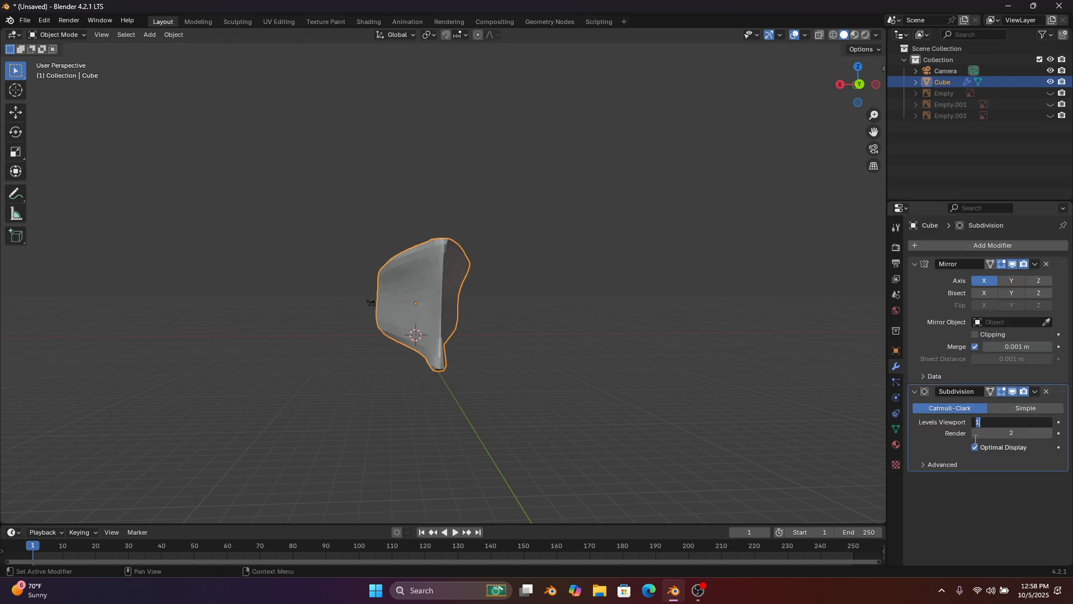
type("2")
key("Return")
In Edit Mode, select the upper hull edge from the bow tip to the raised deck's aft corner and crease it to 1.000
scroll(474, 217, "up", 3)
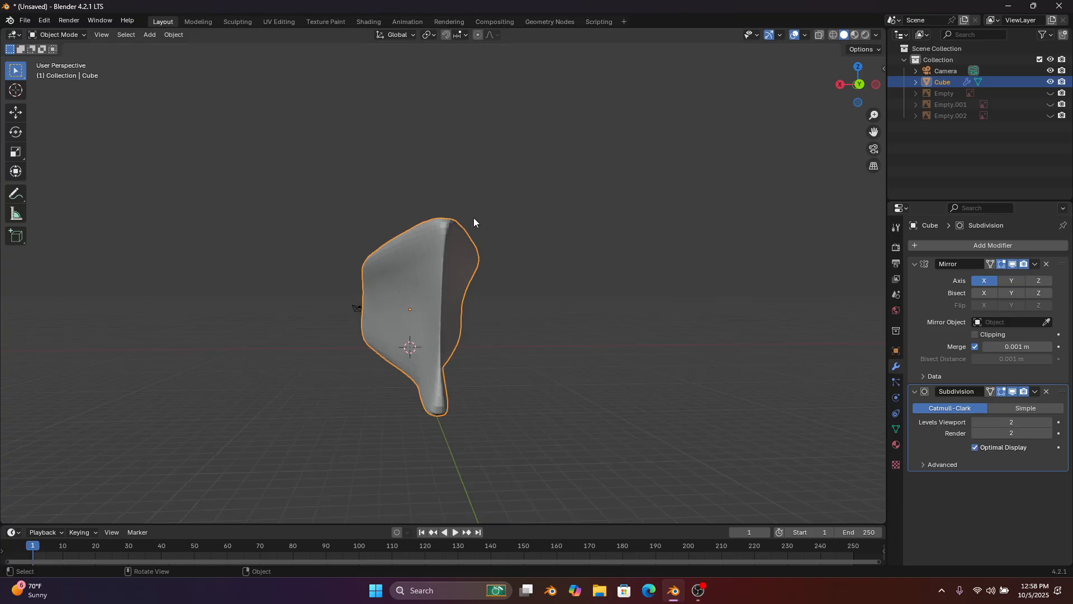
left_click(66, 34)
left_click(80, 54)
middle_click_drag(451, 161, 671, 250)
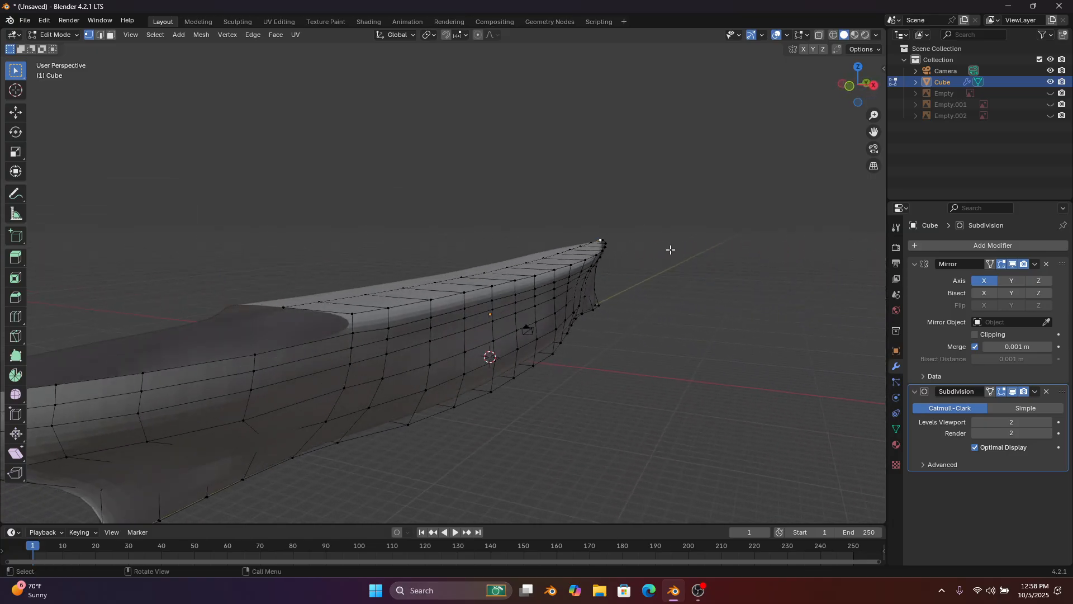
left_click(358, 315, "ctrl")
middle_click_drag(358, 315, 413, 265)
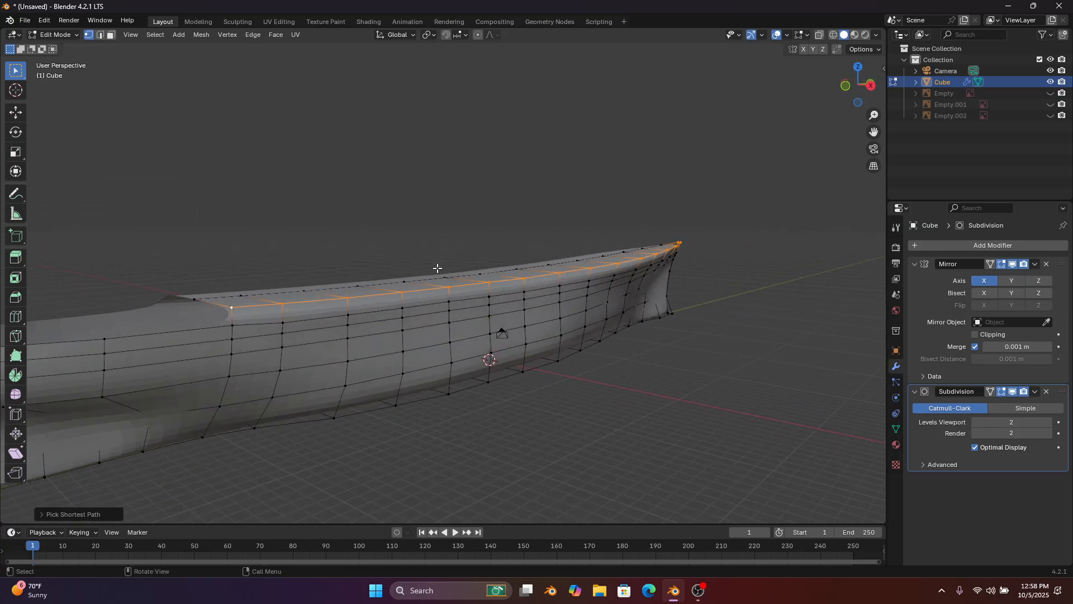
key("shift+e")
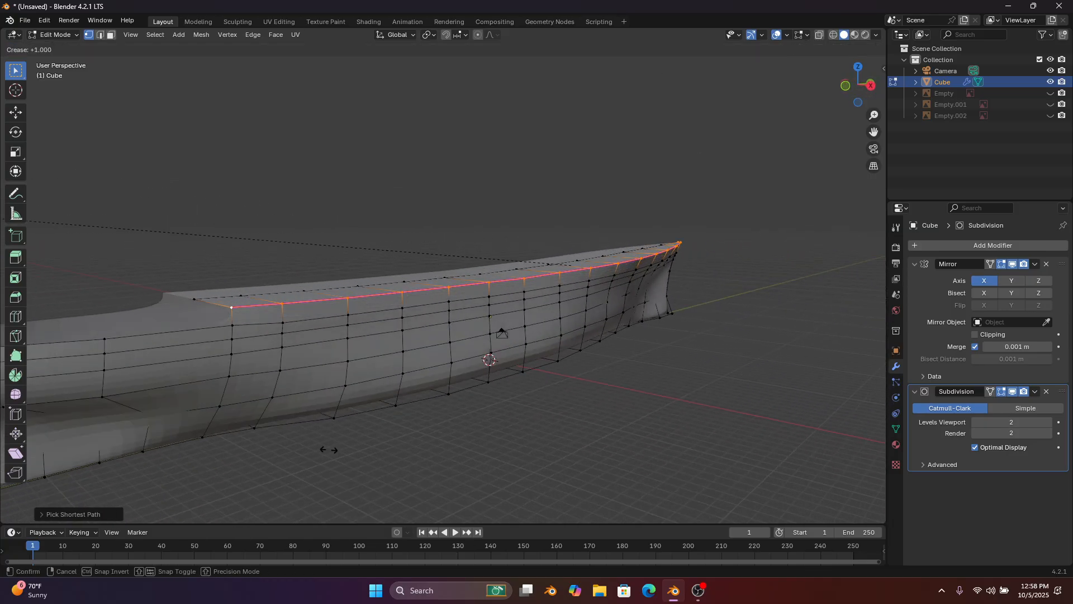
left_click(32, 278)
Try to crease the second edge row from the bow stem partway along the hull
middle_click_drag(496, 285, 352, 263)
scroll(330, 274, "down", 2)
scroll(339, 272, "up", 1)
scroll(329, 264, "down", 2)
scroll(322, 264, "up", 1)
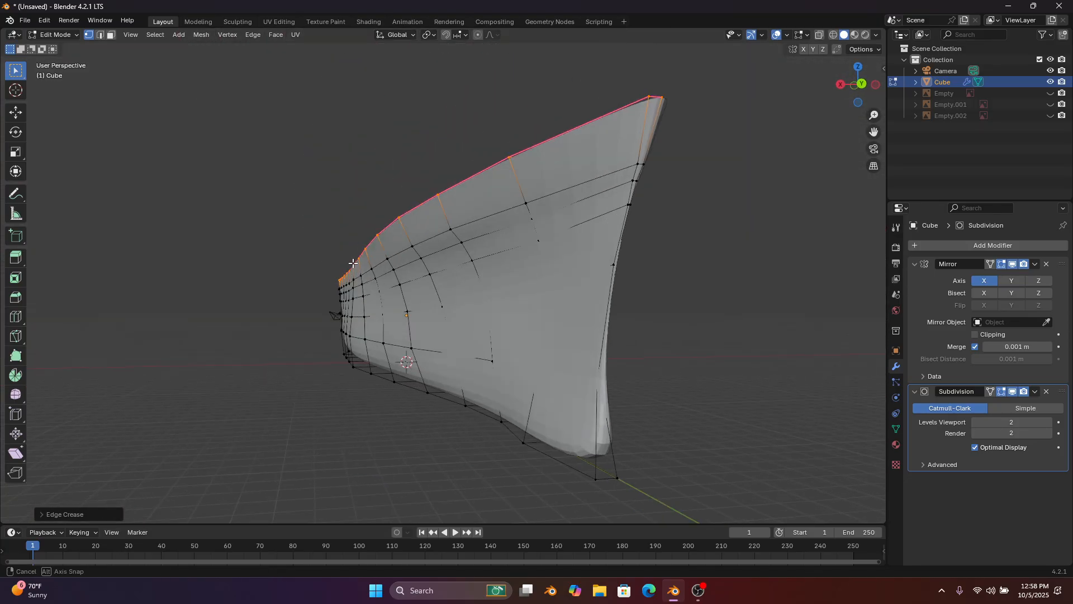
left_click(643, 170)
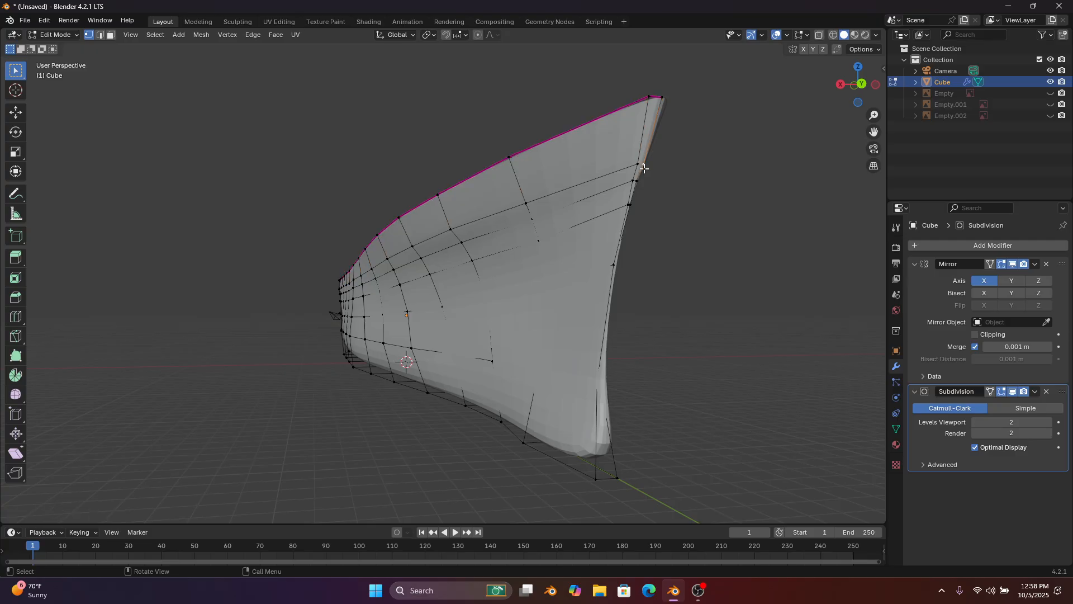
left_click(377, 263, "ctrl")
key("shift+e")
left_click(48, 24)
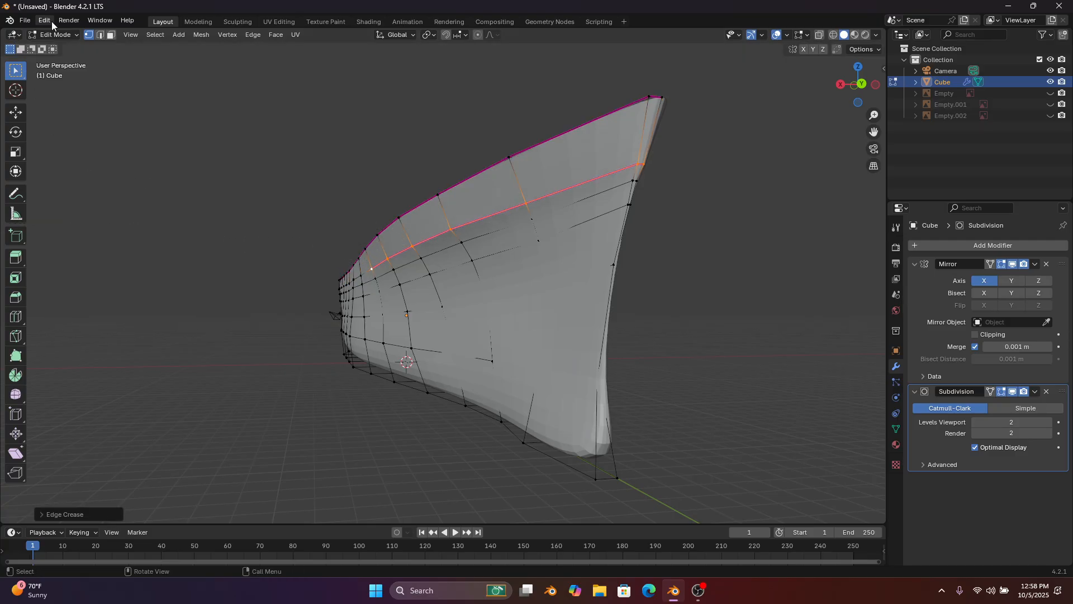
middle_click_drag(270, 283, 539, 299)
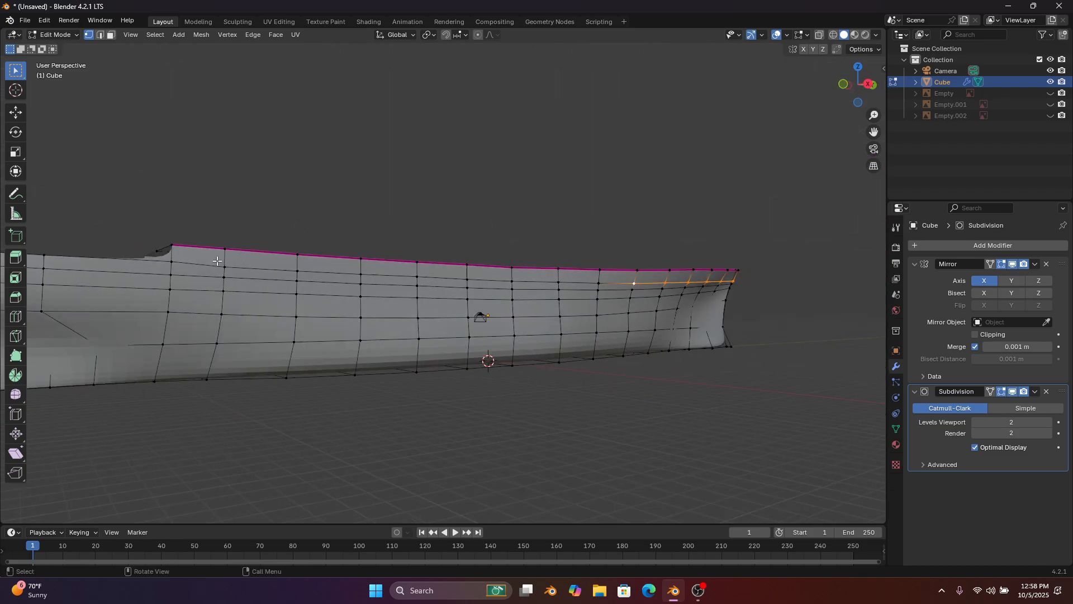
left_click(172, 268, "ctrl")
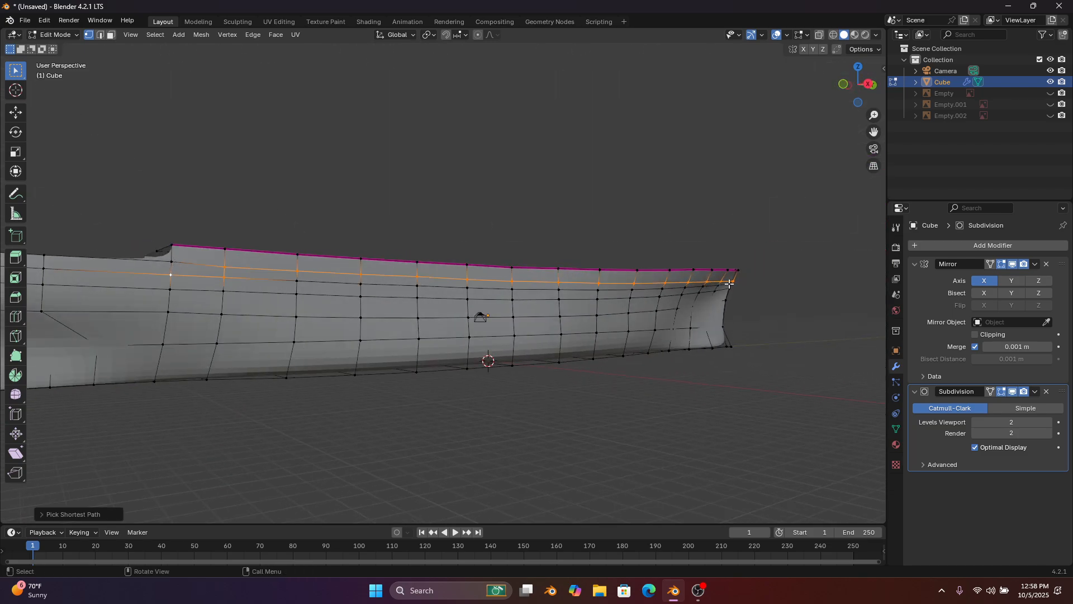
middle_click_drag(729, 283, 582, 271)
key("alt+a")
Extend the second edge row's selection to the stern and crease the whole row to 1.000
middle_click_drag(470, 263, 659, 263)
left_click(336, 281, "ctrl")
middle_click_drag(337, 281, 346, 284)
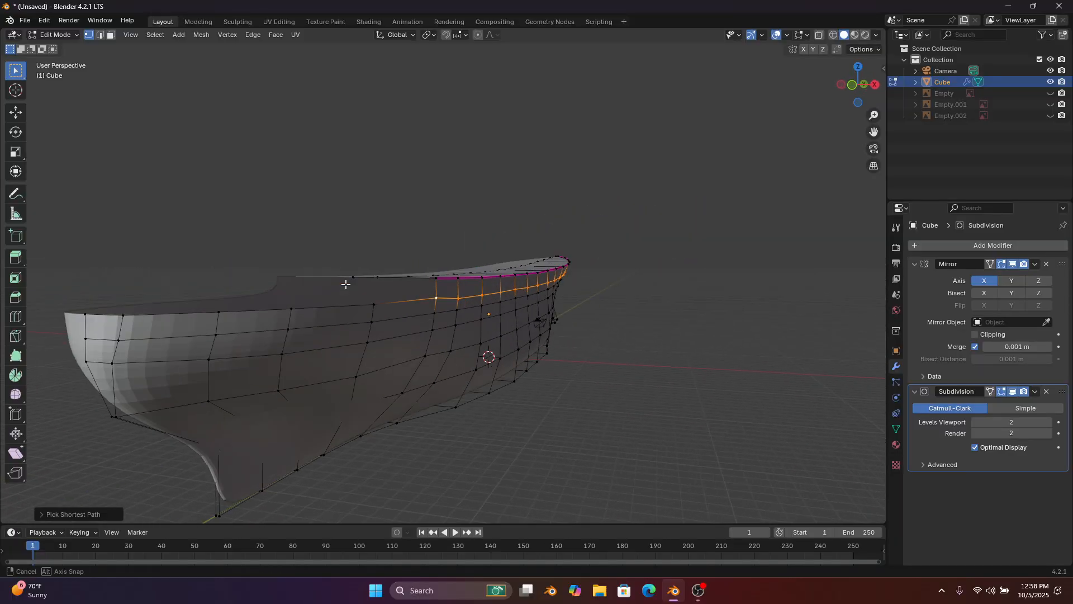
key("shift+e")
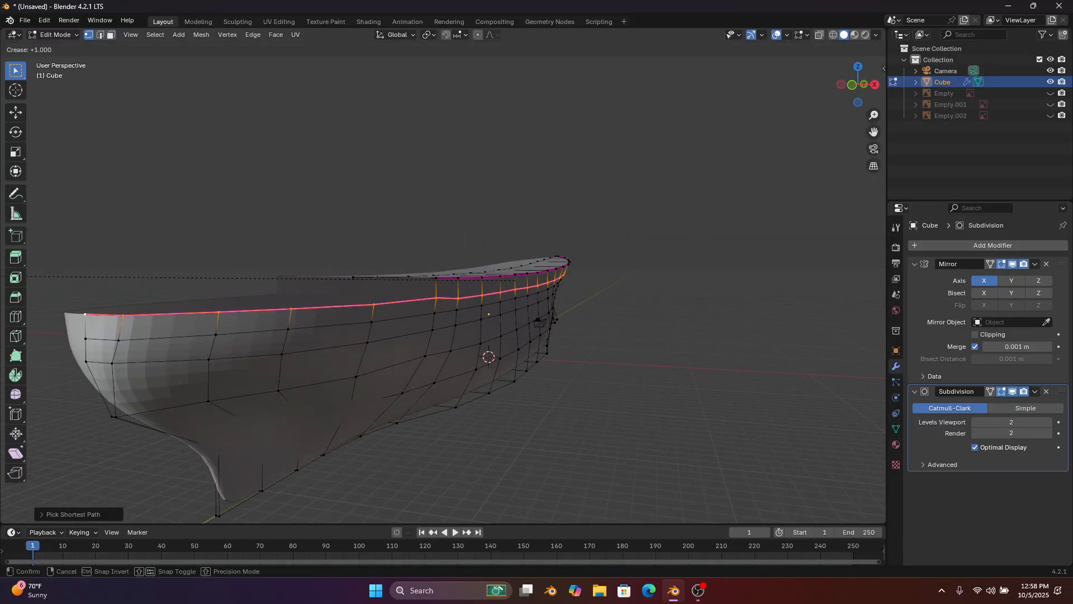
left_click(683, 73)
In right side view, move the vertex below the raised deck's aft corner slightly down along Z to even out the lower creased line
left_click(863, 88)
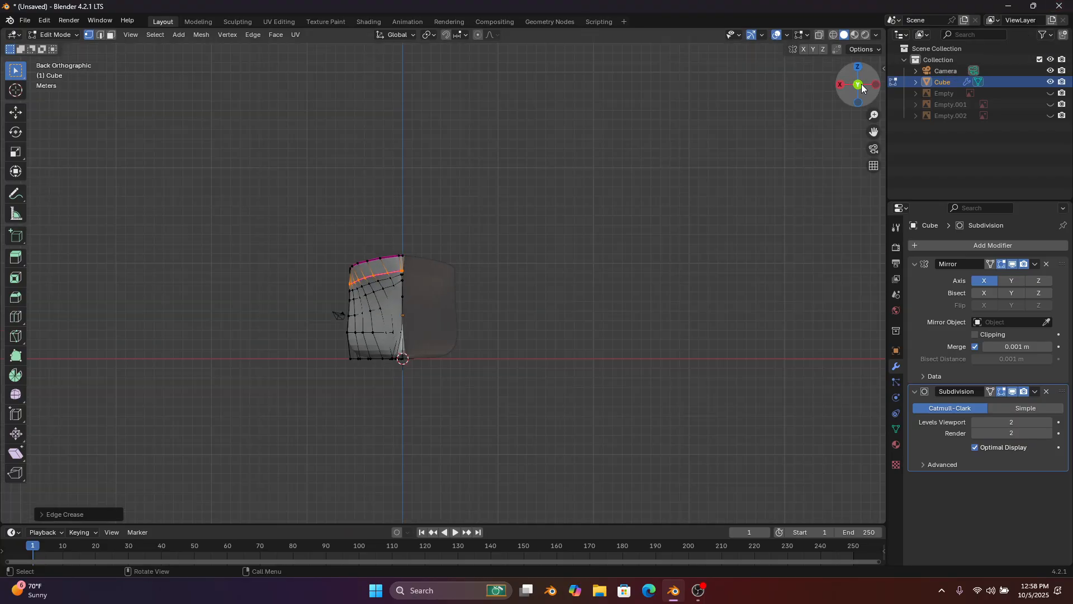
left_click(873, 85)
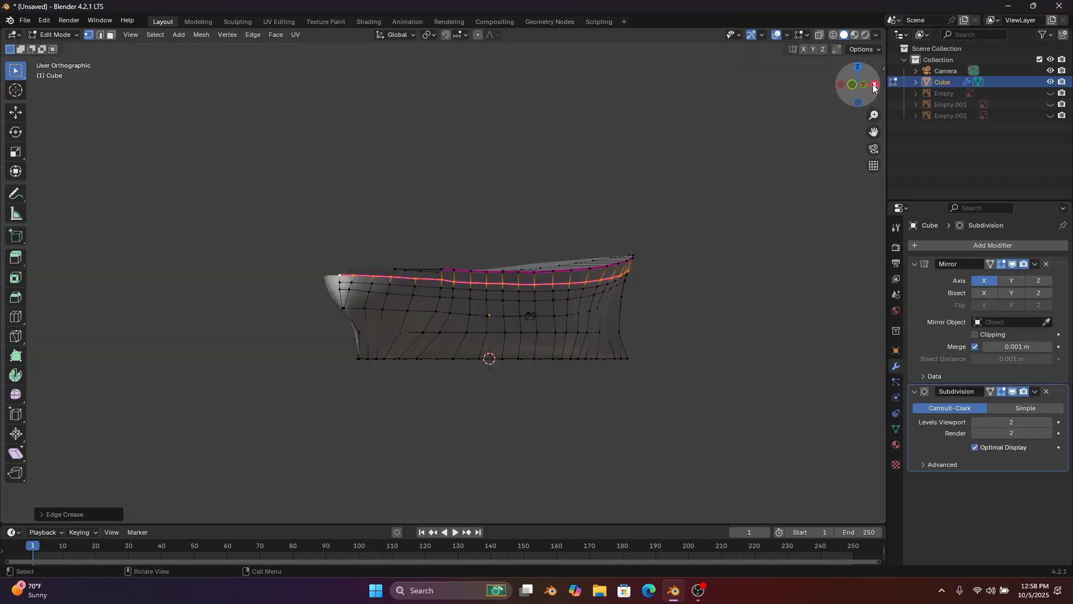
scroll(673, 312, "up", 6)
left_click(426, 281)
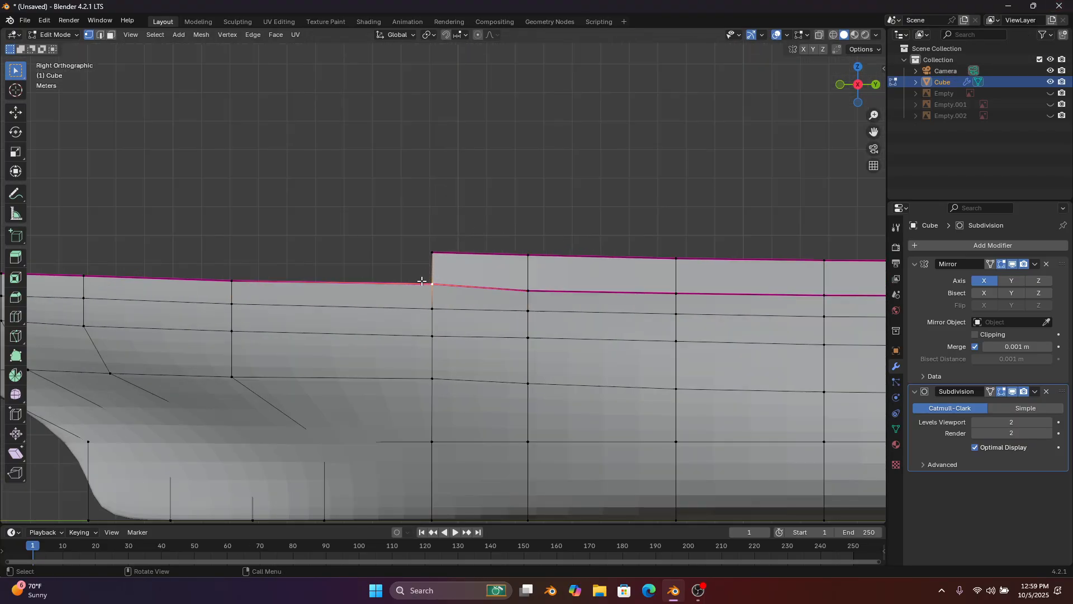
key("g")
middle_click(427, 282)
right_click(424, 280)
key("g")
middle_click(415, 260)
middle_click_drag(414, 261, 415, 262)
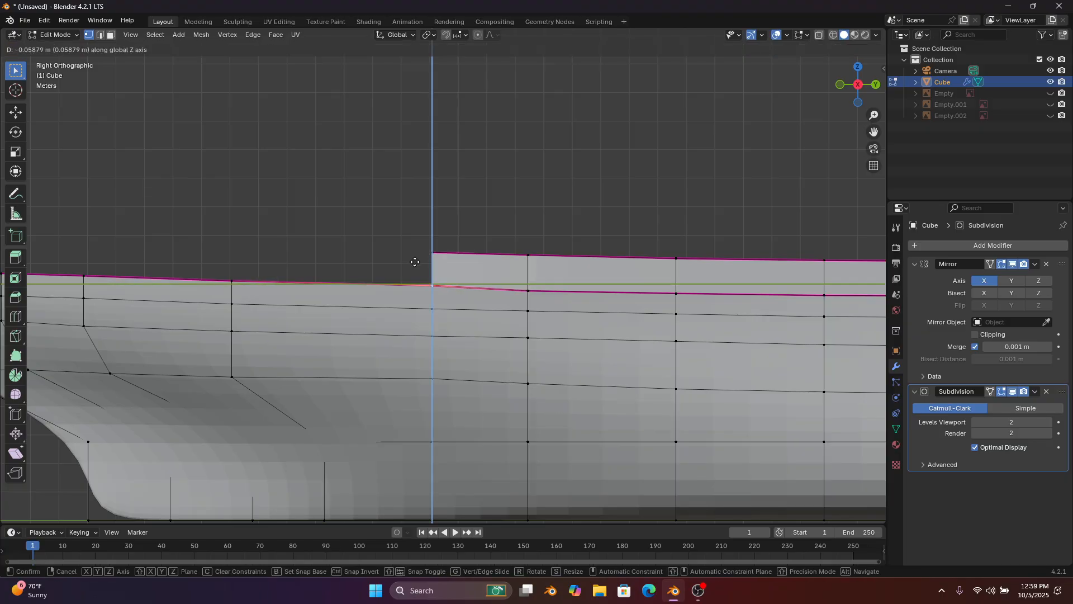
left_click(415, 263)
Switch to Object Mode and examine the smoothed bow from the front
scroll(400, 266, "down", 5)
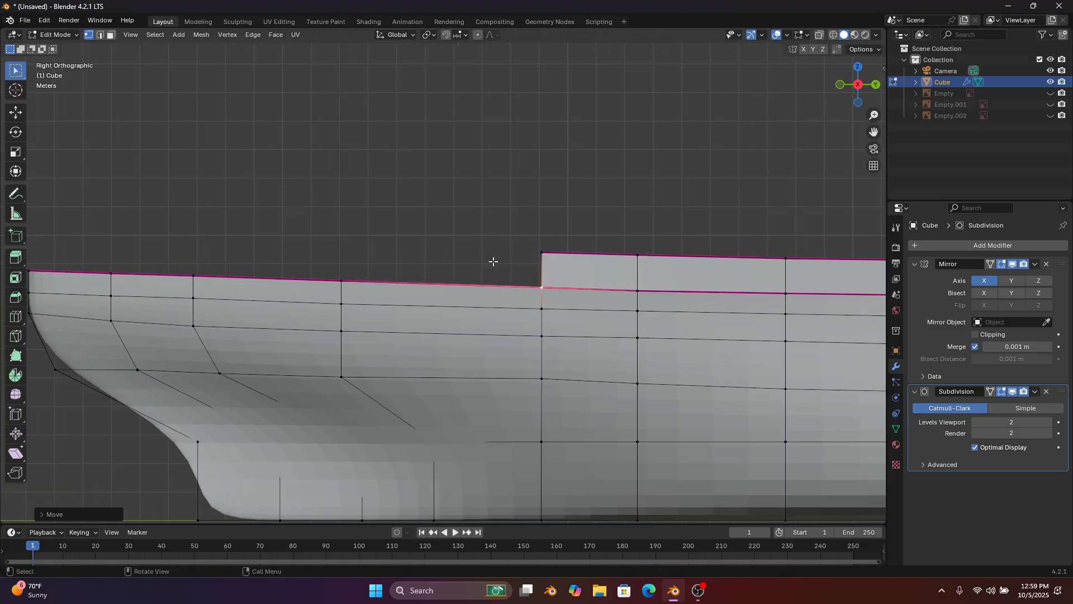
scroll(456, 179, "down", 2)
middle_click_drag(402, 250, 985, 217, "shift")
middle_click_drag(756, 177, 561, 181)
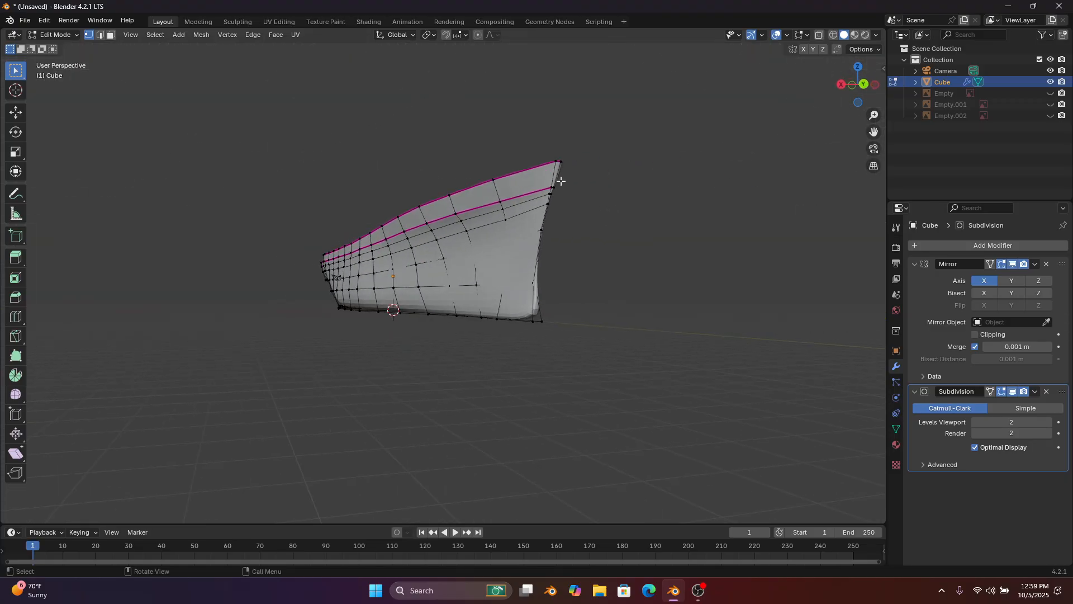
left_click(59, 35)
left_click(53, 45)
middle_click_drag(412, 122, 295, 211)
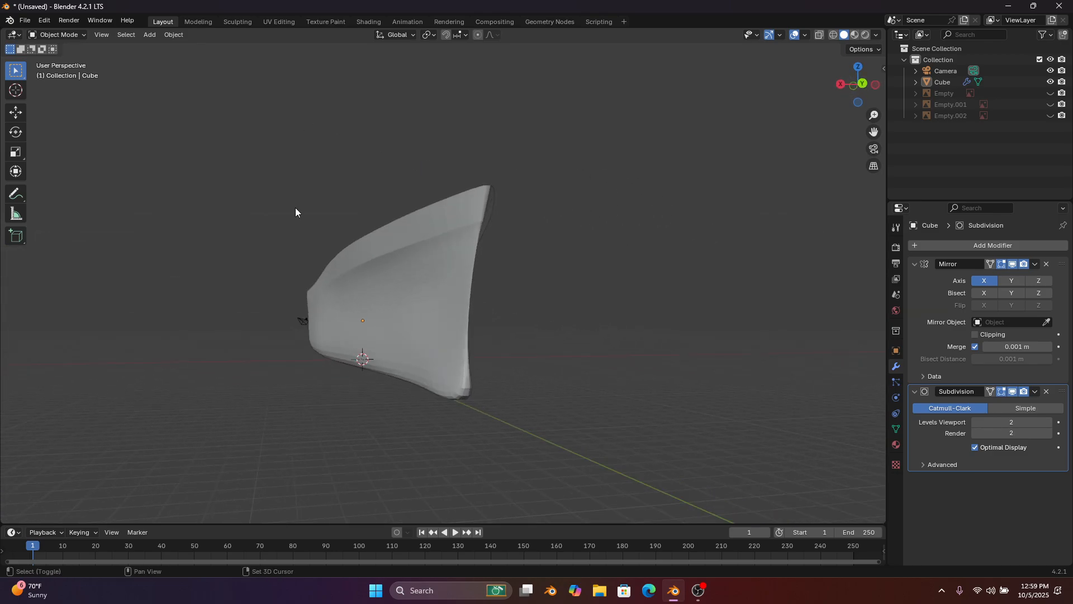
Switch to the web browser and search for images of "ss andrea doria launch"
left_click(642, 592)
type("ss")
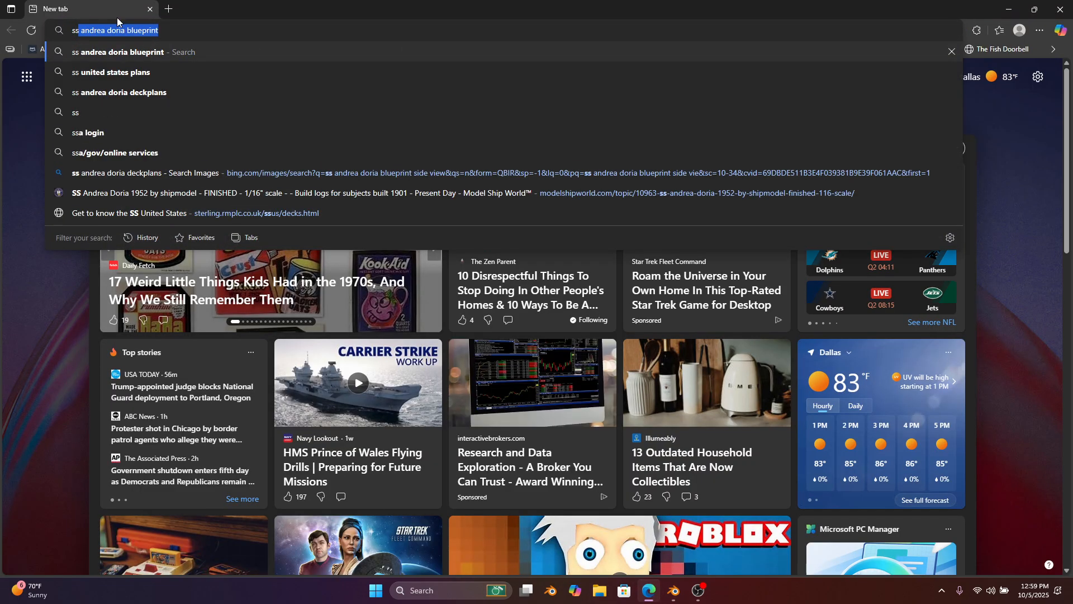
type(" andrea dori")
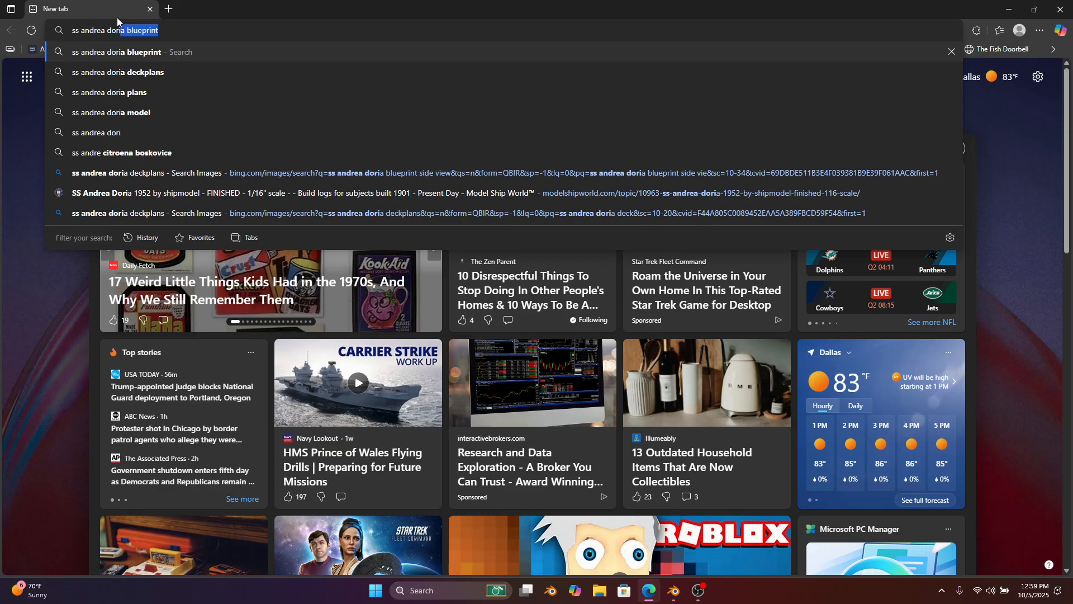
type("a launch")
key("Return")
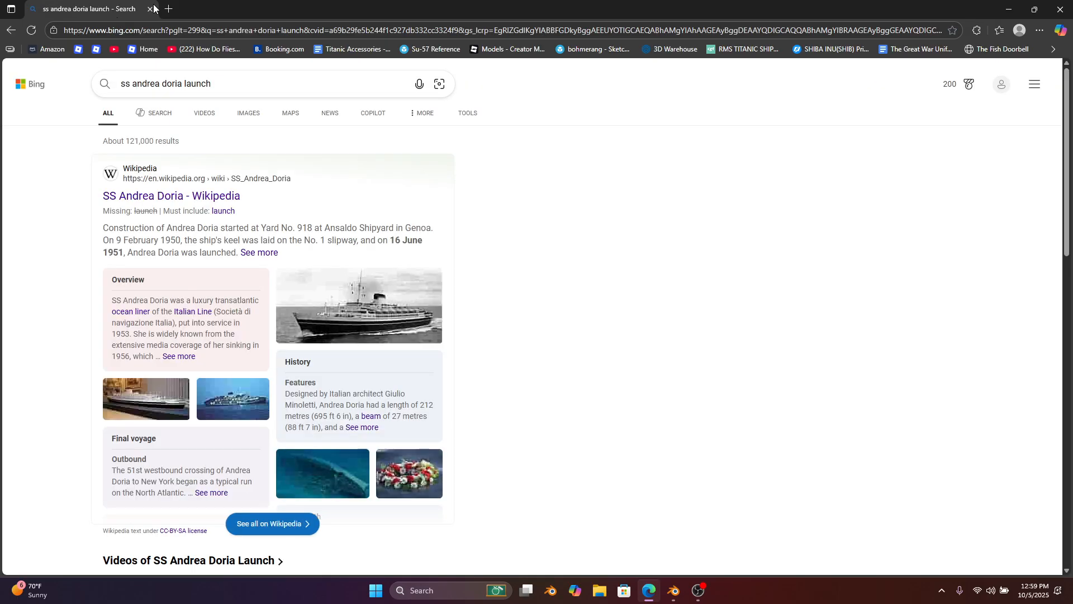
left_click(248, 113)
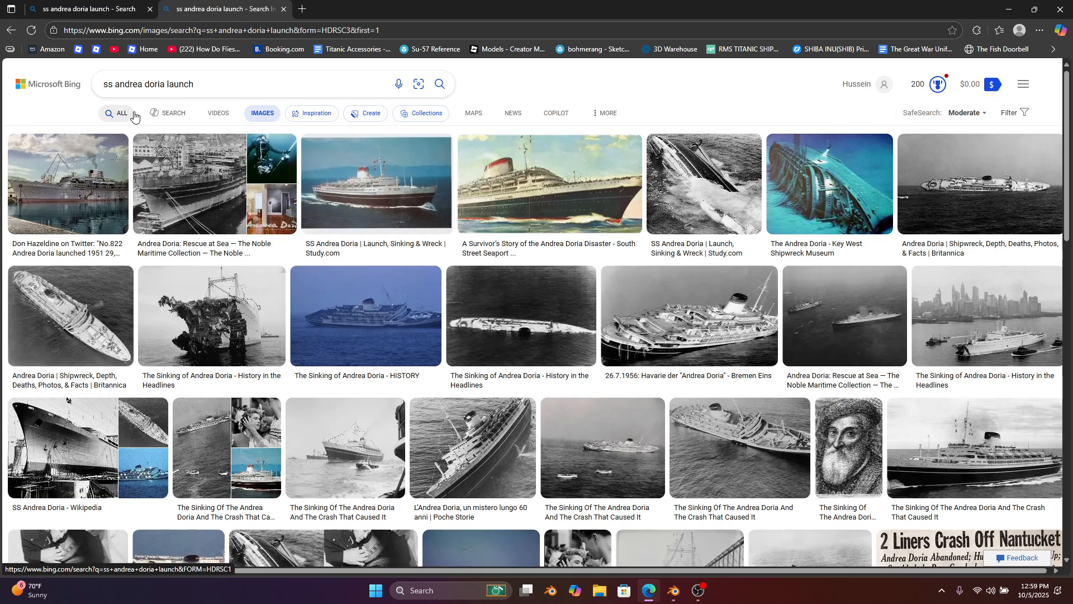
Open the SS Andrea Doria Wikipedia article and enlarge the photo of the ship under construction on the slip
left_click(117, 114)
left_click(192, 195)
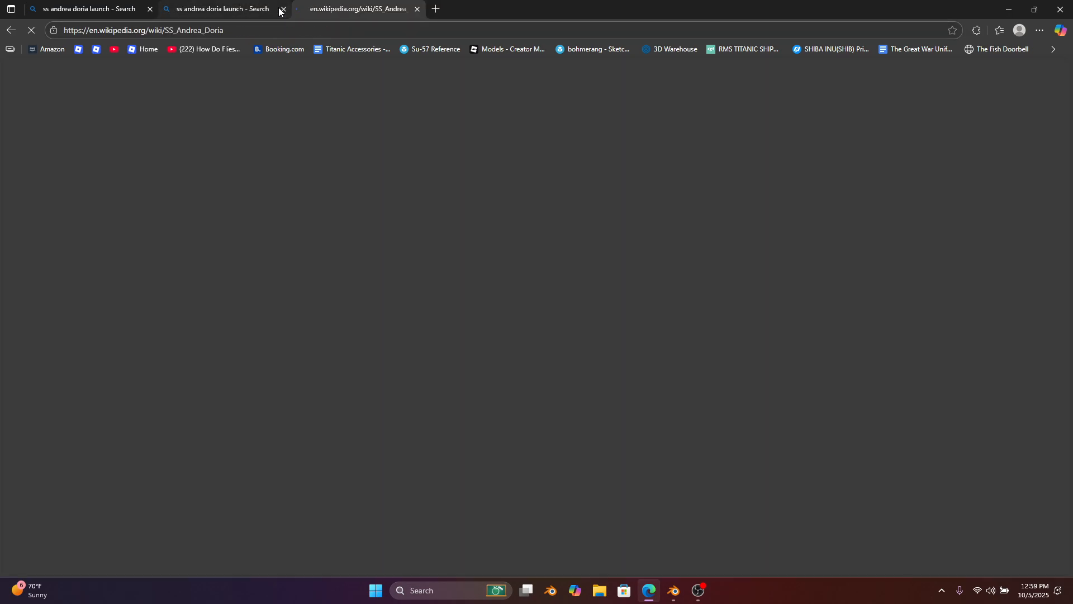
scroll(625, 283, "down", 20)
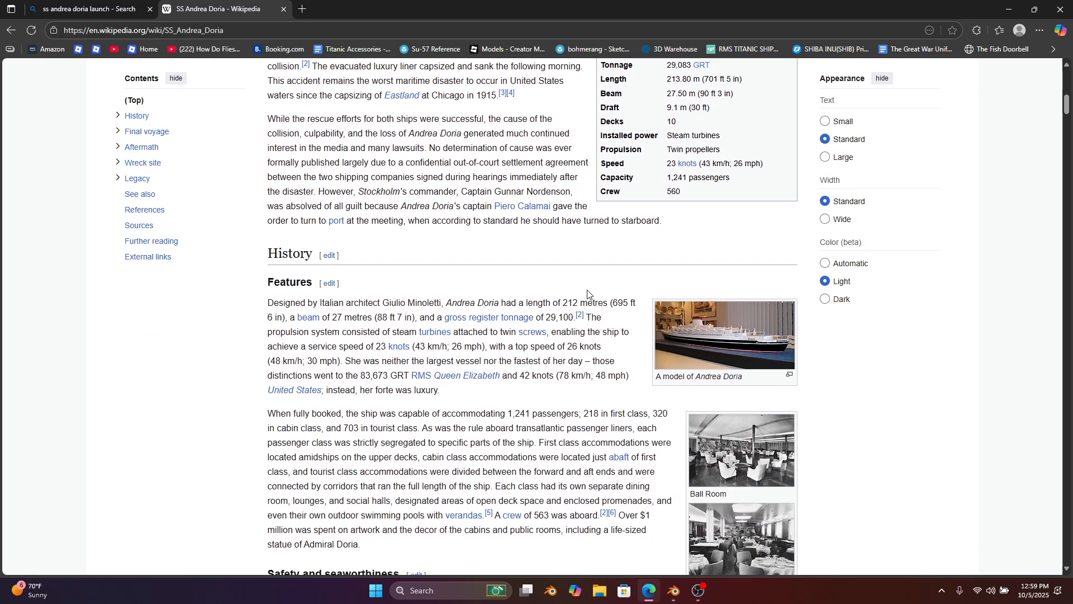
scroll(594, 282, "down", 3)
left_click(347, 290)
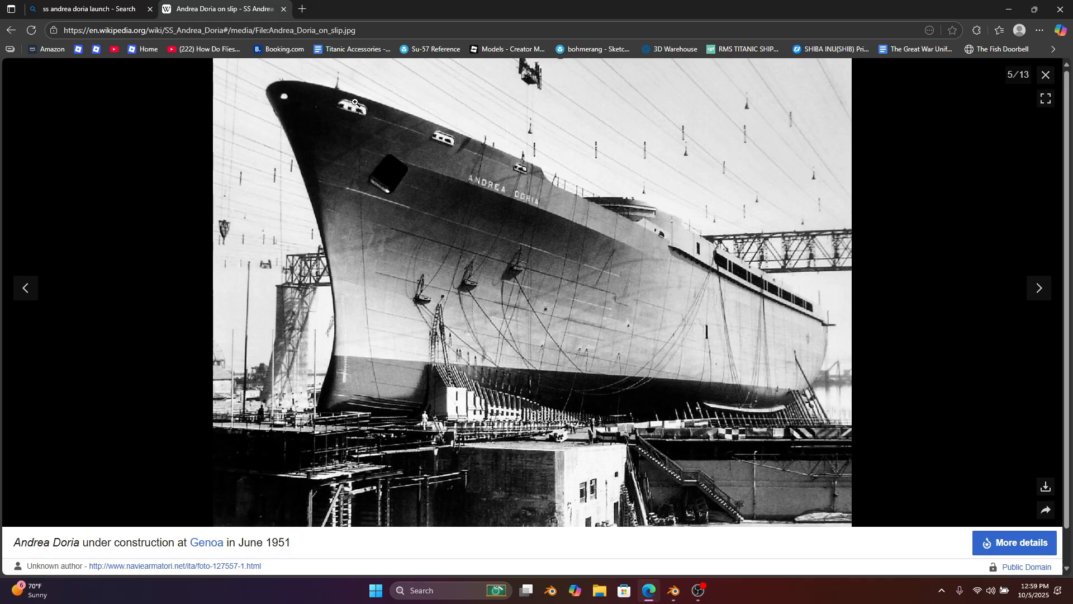
Return to Blender, select the hull in right side view and enter Edit Mode near the bow
left_click(674, 590)
middle_click_drag(488, 302, 567, 295)
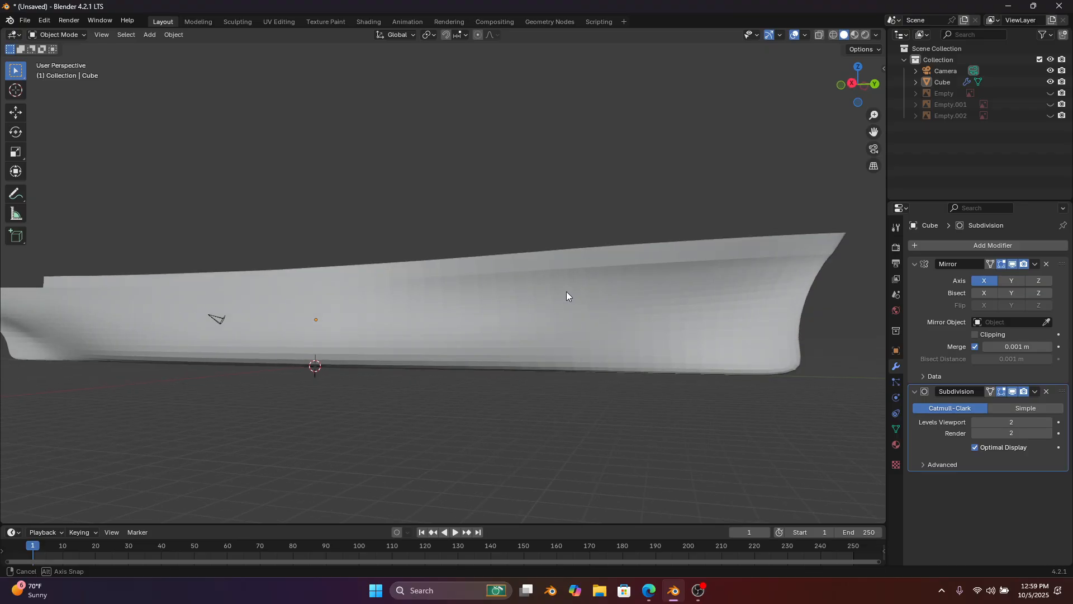
left_click(854, 81)
middle_click_drag(574, 253, 217, 163, "shift")
scroll(327, 230, "up", 4)
left_click(250, 196)
middle_click_drag(250, 196, 375, 241, "shift")
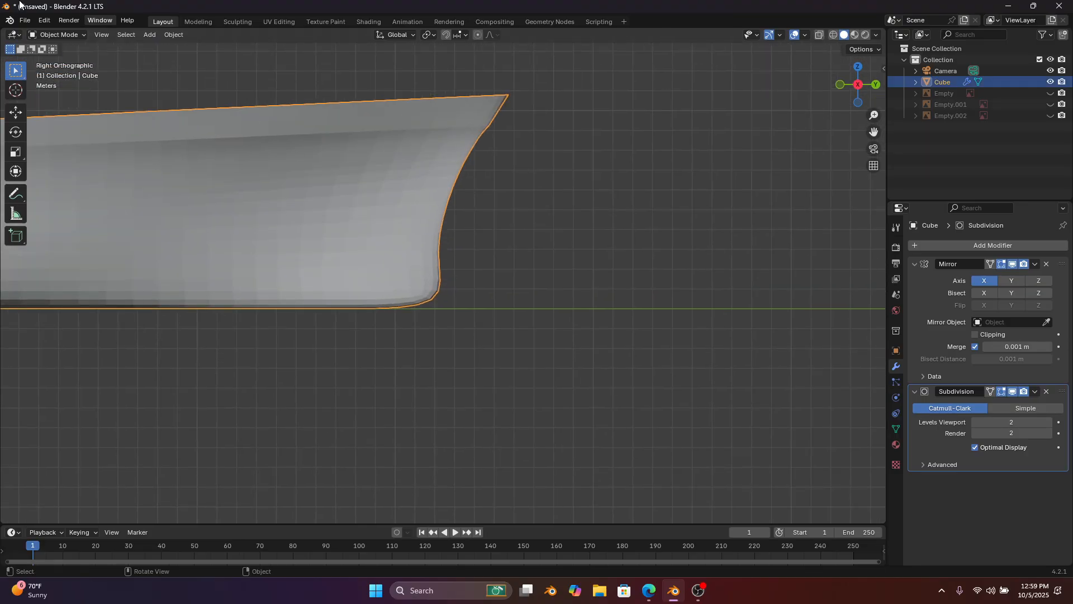
left_click(54, 34)
left_click(73, 56)
Try creasing the short bottom edge between the two vertices at the foot of the bow, and undo it
scroll(530, 302, "up", 2)
left_click_drag(491, 279, 424, 360)
middle_click_drag(664, 281, 372, 335)
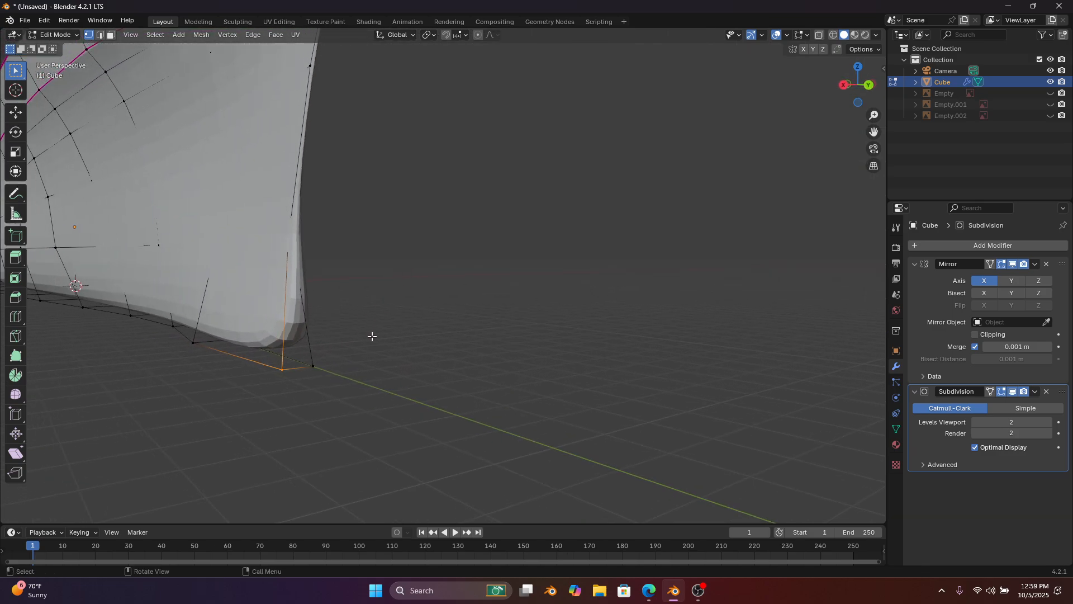
left_click(313, 366, "shift")
key("shift+e")
left_click(435, 327)
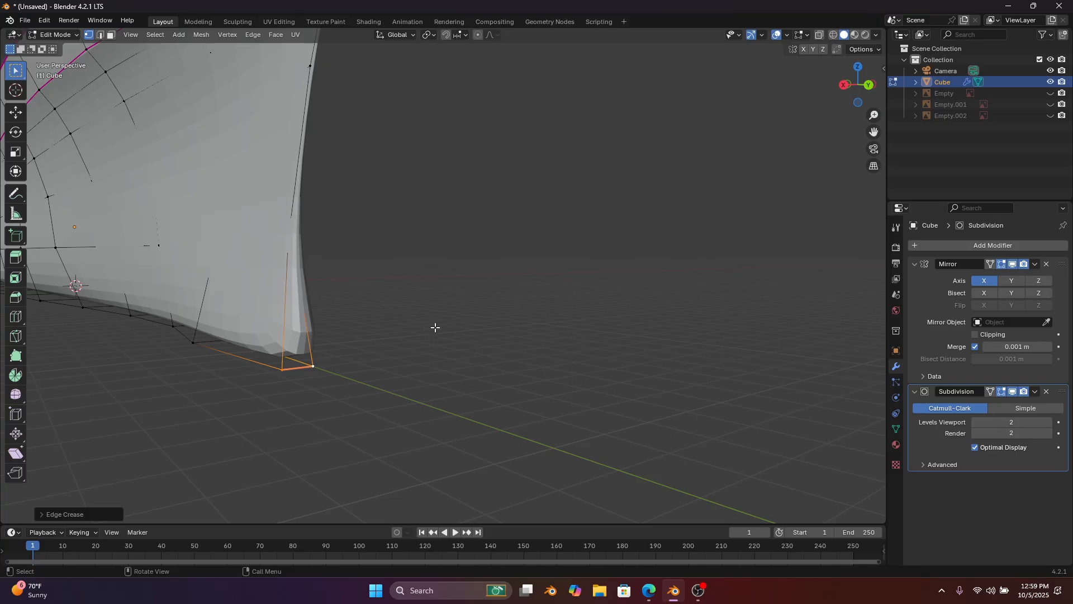
left_click(844, 85)
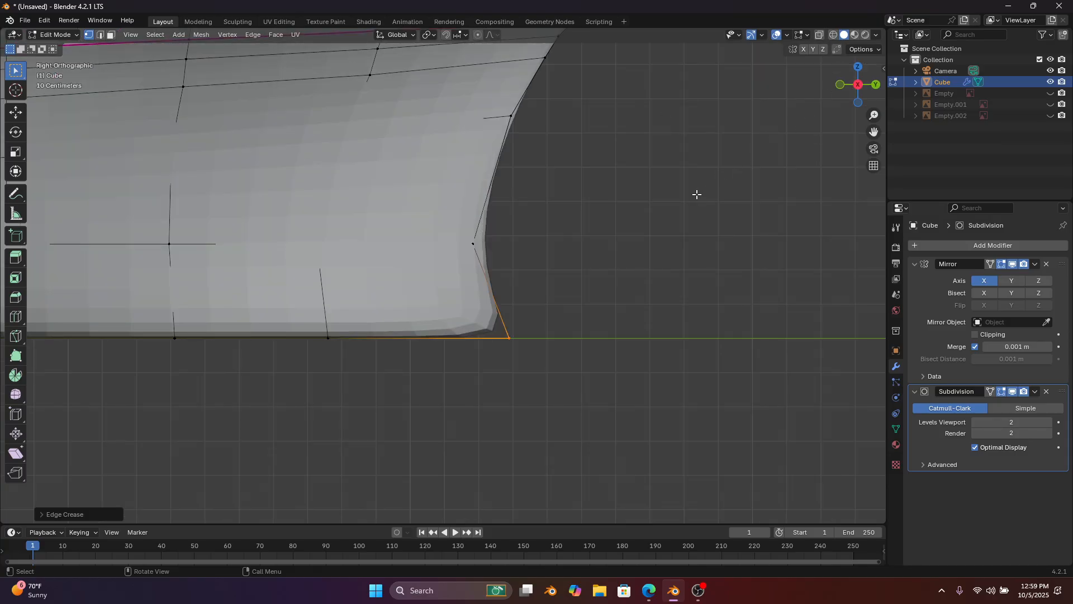
key("ctrl+z")
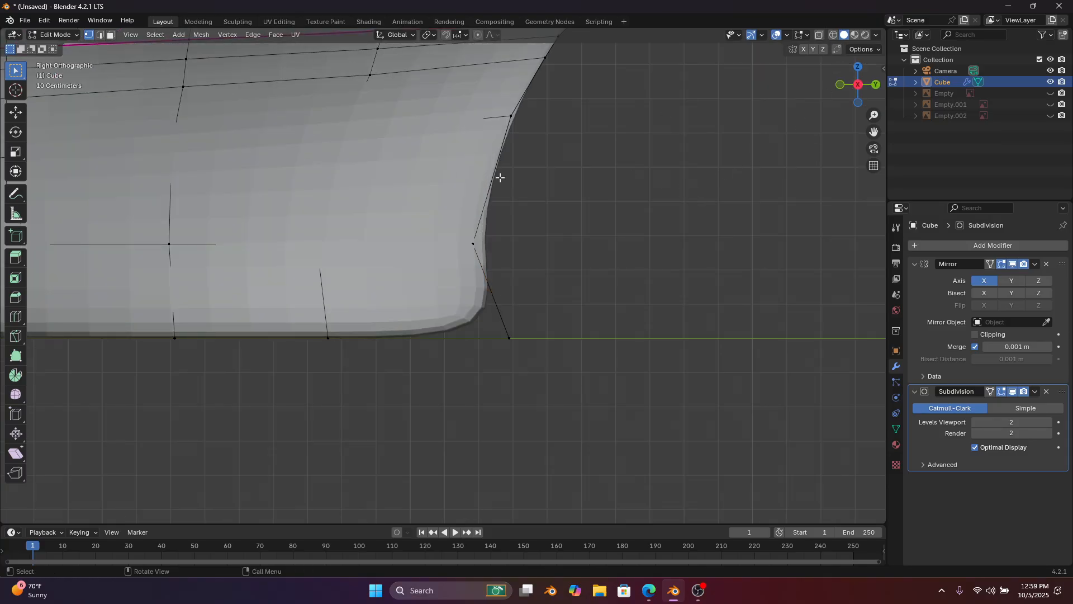
In Object Mode, unhide all the reference images and turn on X-ray to compare the bow with the side view
key("alt+h")
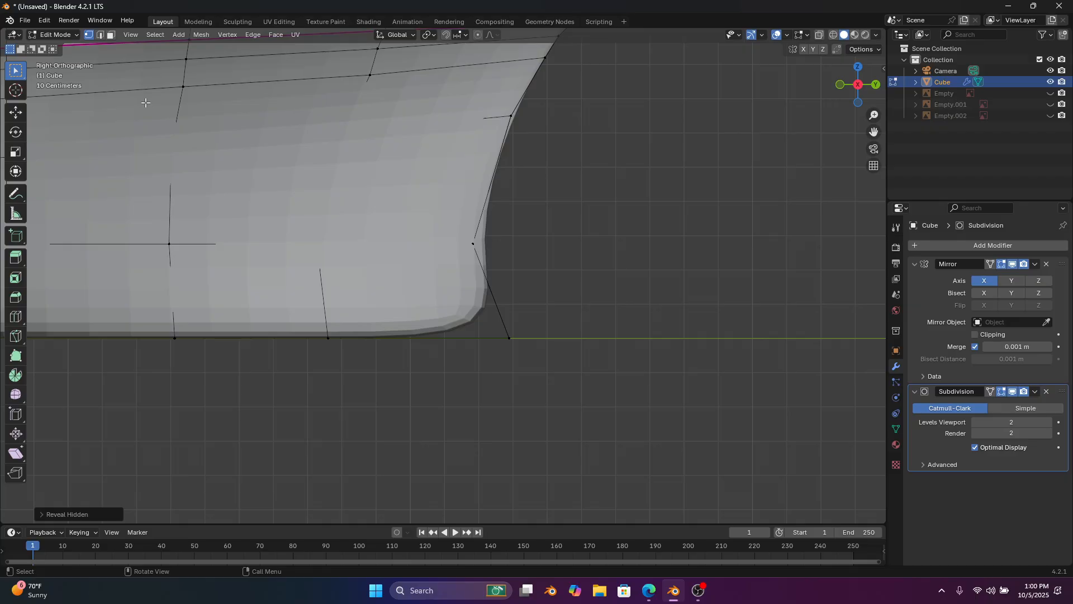
left_click(58, 35)
left_click(69, 47)
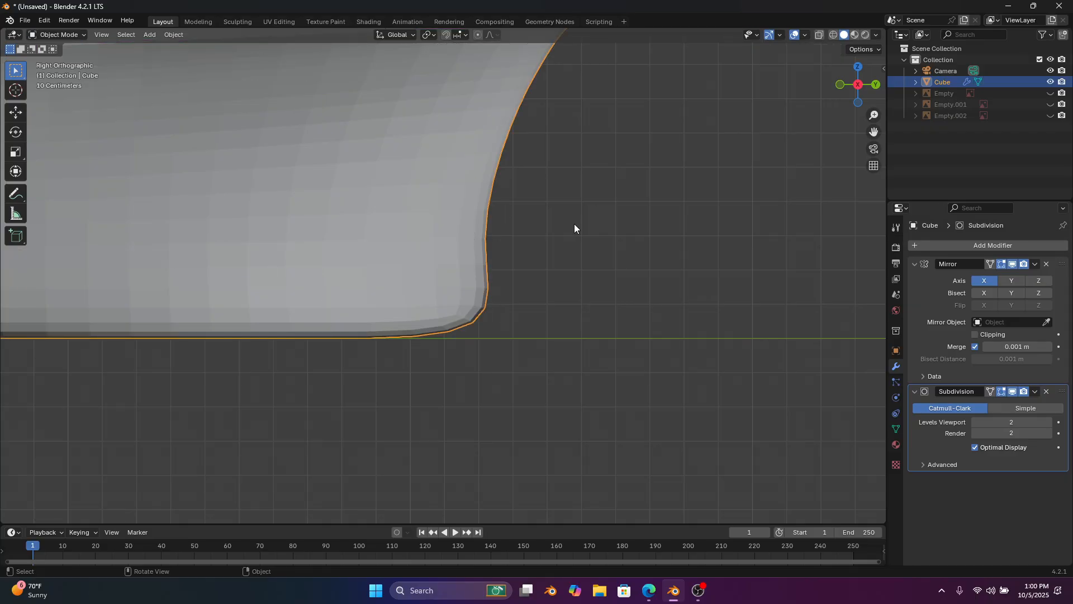
key("alt+h")
left_click(465, 154)
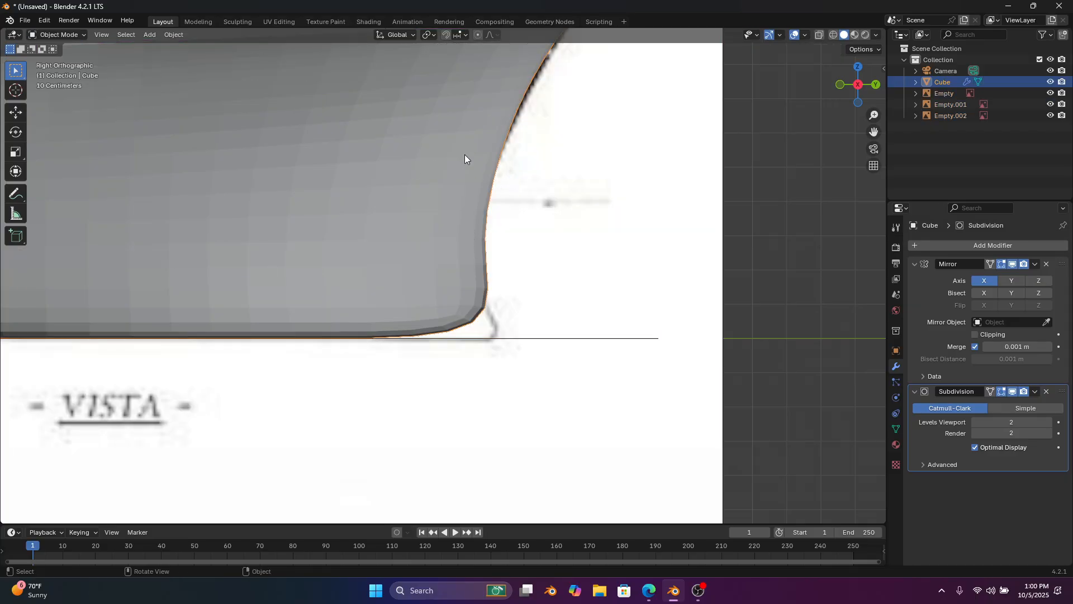
left_click(820, 35)
scroll(642, 204, "up", 3)
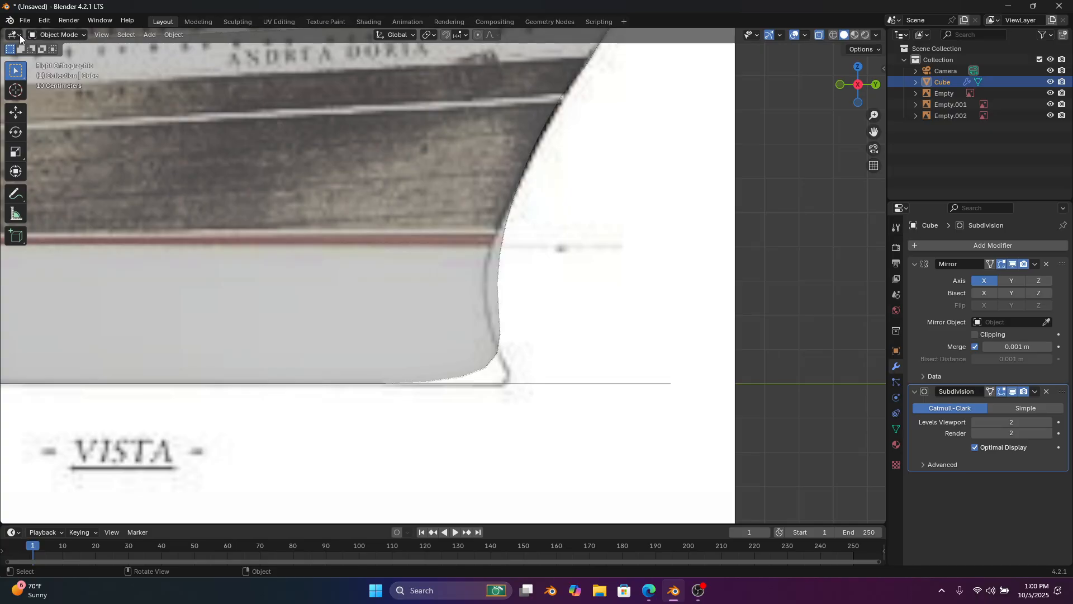
In Edit Mode, move the lower stem vertex above the bow's foot aft to match the side-view reference curve
left_click(42, 35)
left_click(61, 52)
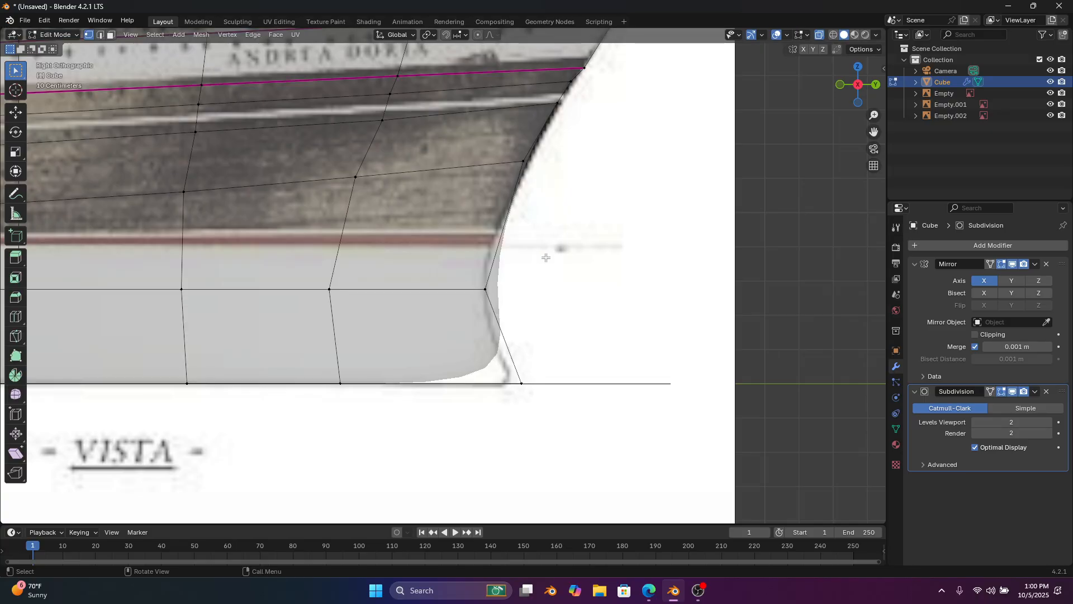
left_click_drag(468, 308, 467, 308)
key("g")
left_click(468, 323)
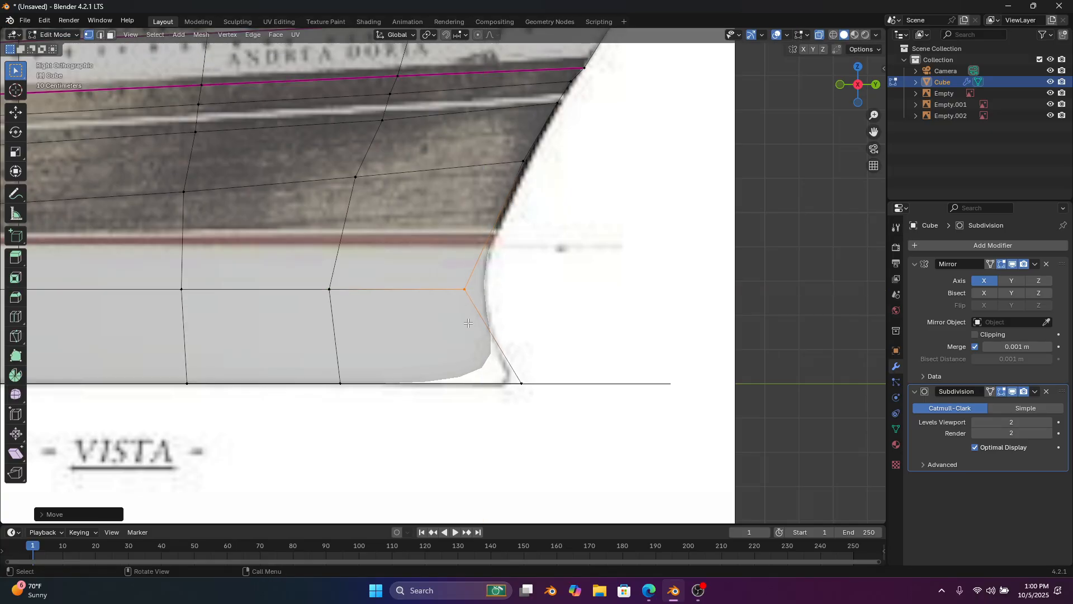
Try to crease the bottom vertices' edge at the bow's foot against the side-view reference
left_click_drag(502, 414, 502, 414)
key("shift+e")
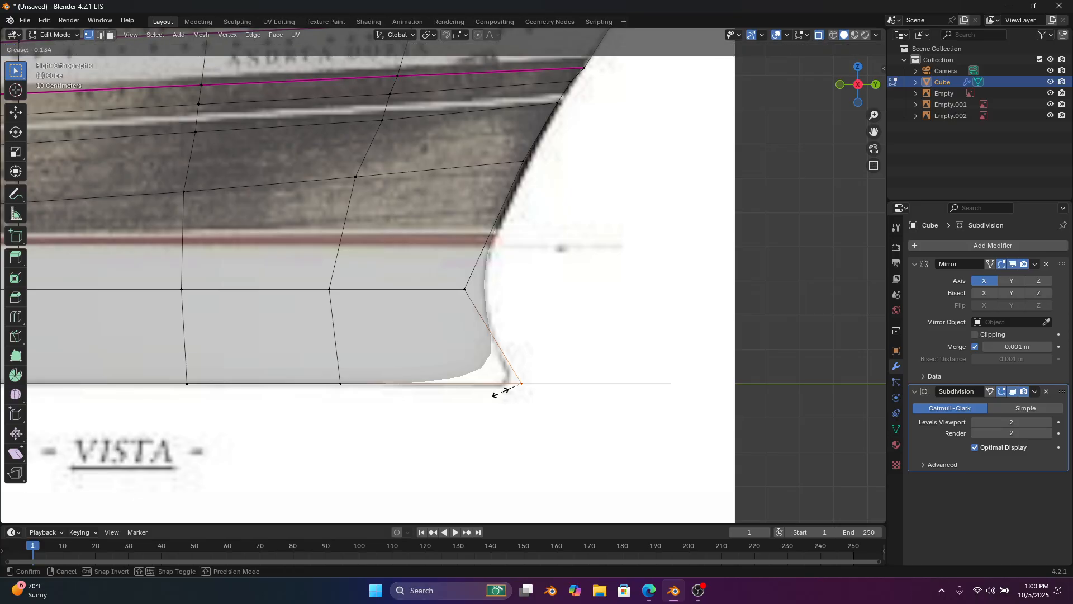
left_click(552, 402)
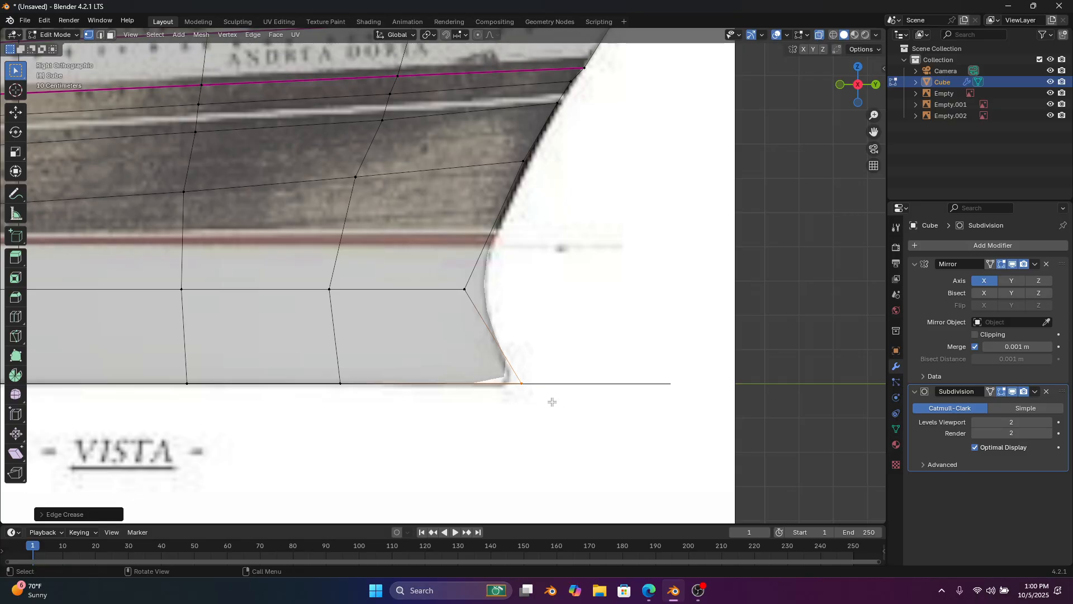
mouse_move(543, 362)
middle_mouse_down()
mouse_move(462, 359)
mouse_move(553, 356)
mouse_move(533, 352)
middle_mouse_up()
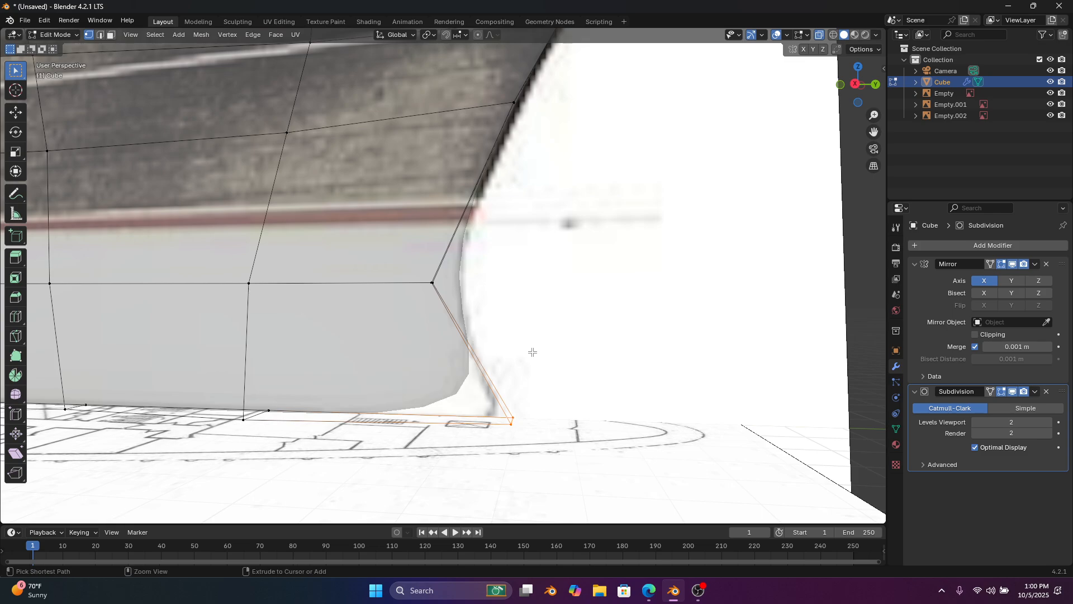
Select the bow's foot vertices together with the next bottom vertex aft and crease their edges by about 0.5
left_click(513, 423, "ctrl")
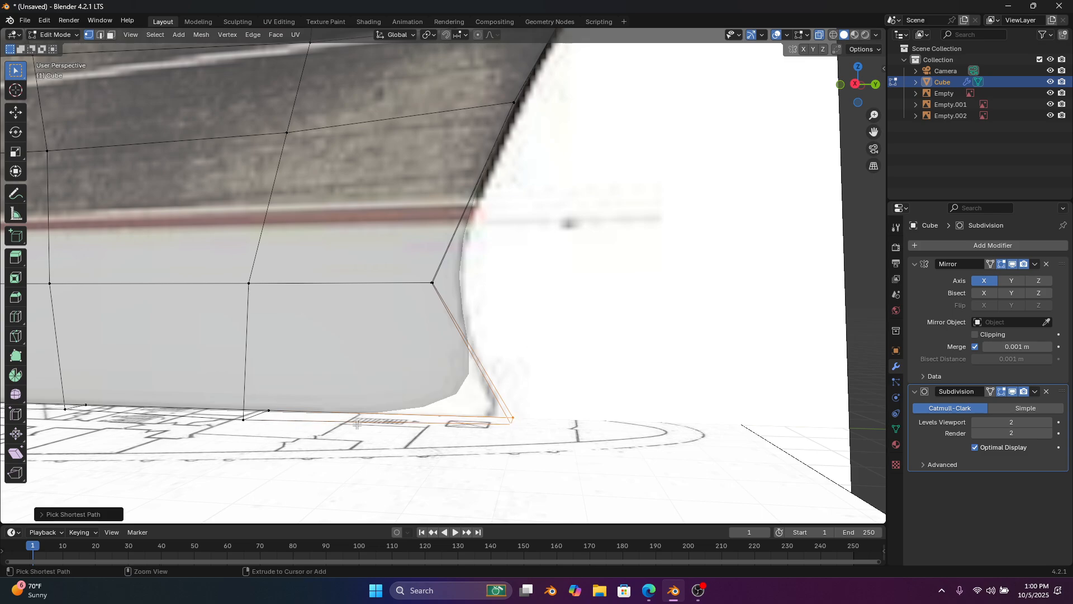
left_click(260, 421, "shift")
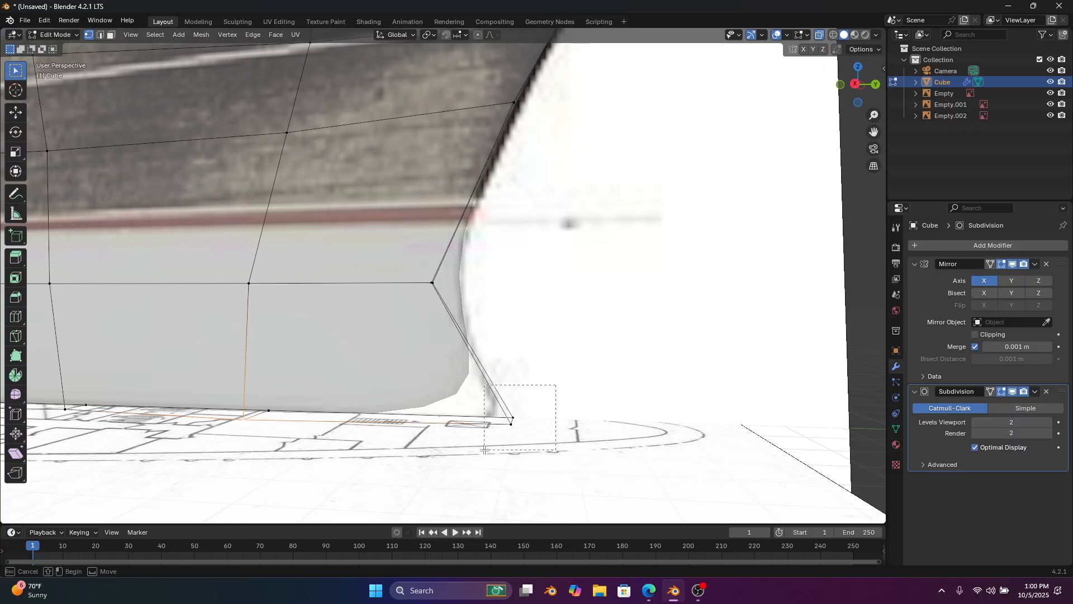
left_click_drag(484, 450, 486, 449, "shift")
key("shift+e")
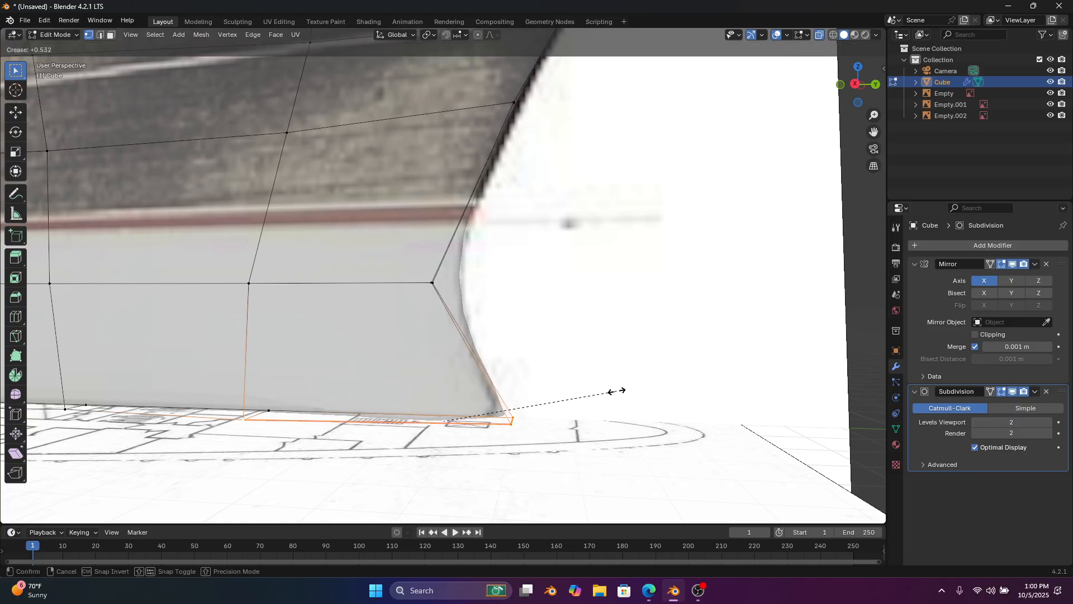
left_click(611, 391)
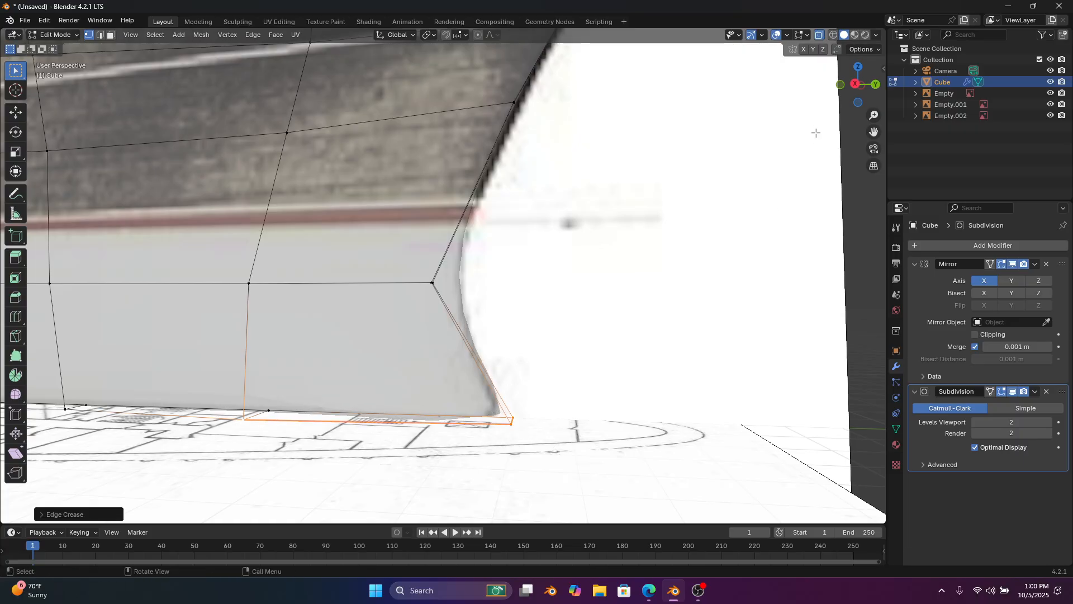
Fine-tune the crease on the bow foot's bottom edges against the side-view reference, and return to Object Mode
left_click(856, 85)
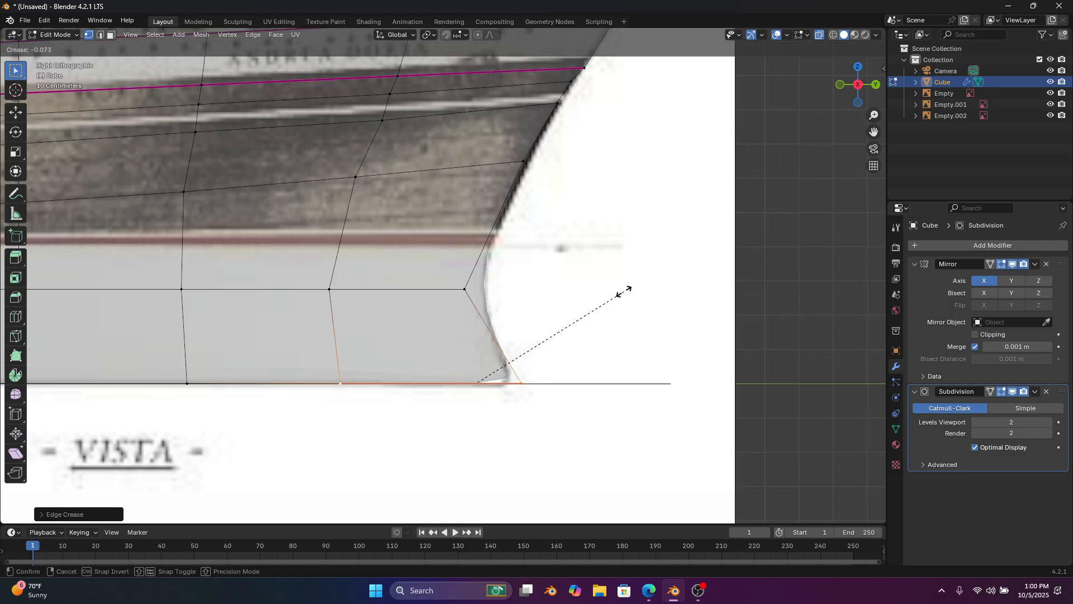
left_click(626, 292)
left_click(56, 35)
left_click(55, 44)
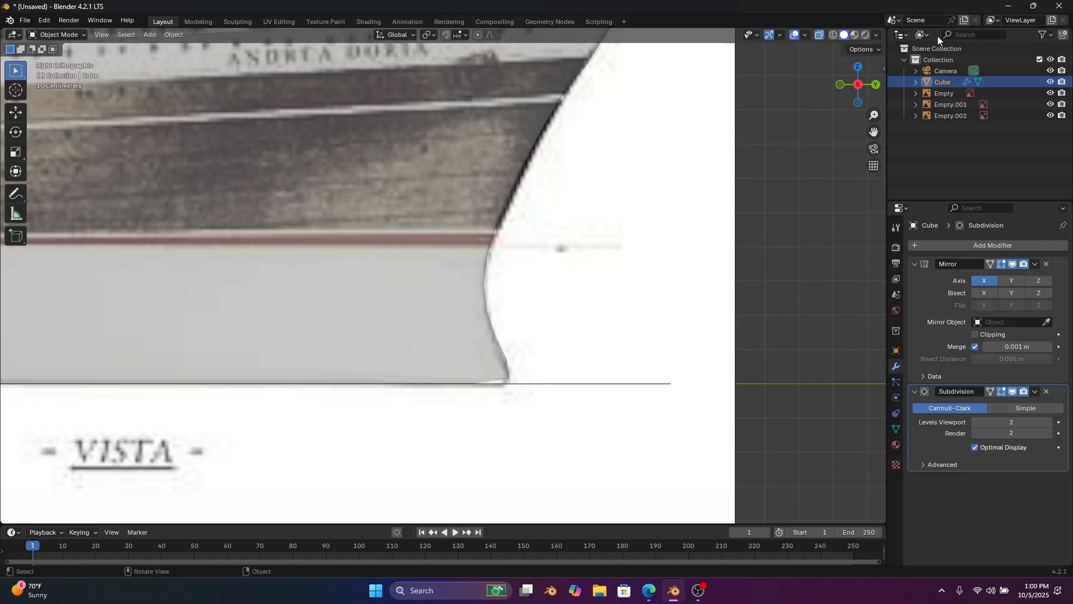
In Edit Mode, select the four vertices of the vertical stern end below the counter with X-ray on and crease their edges
middle_click_drag(794, 73, 198, 209)
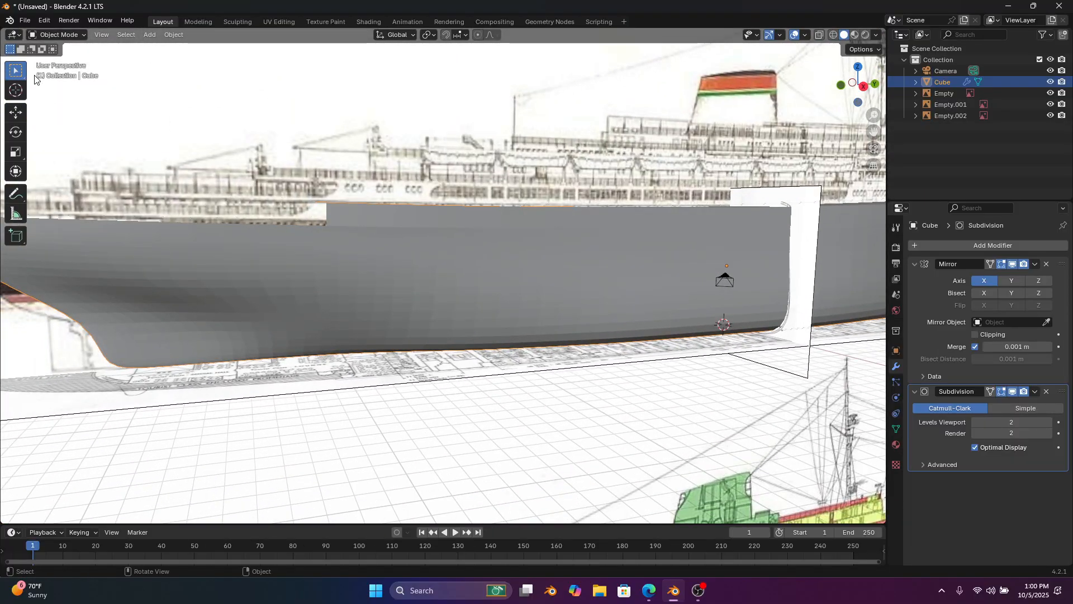
left_click(56, 34)
left_click(78, 58)
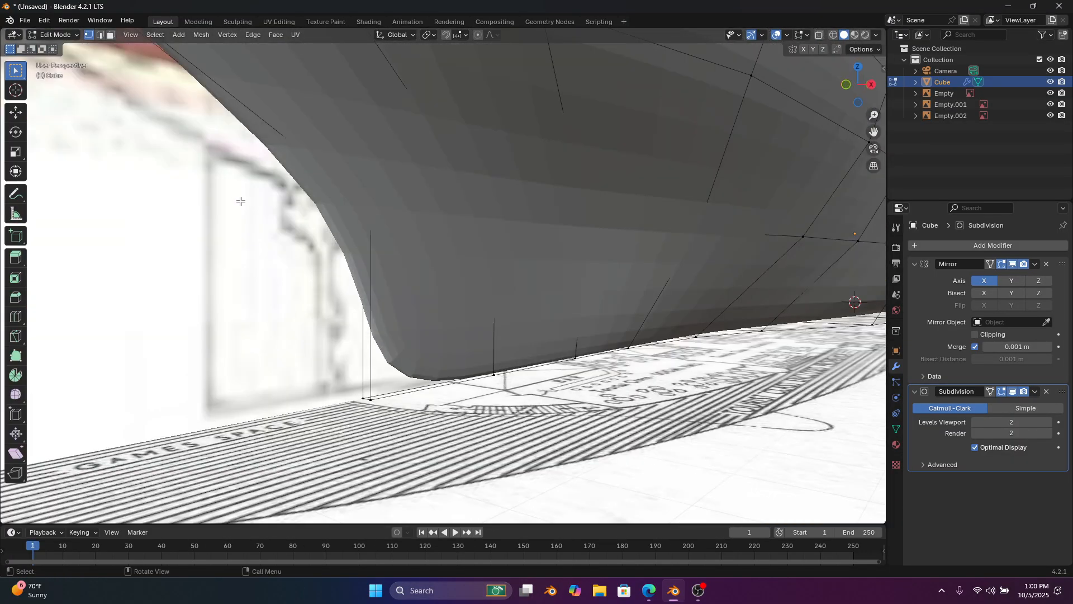
left_click(819, 35)
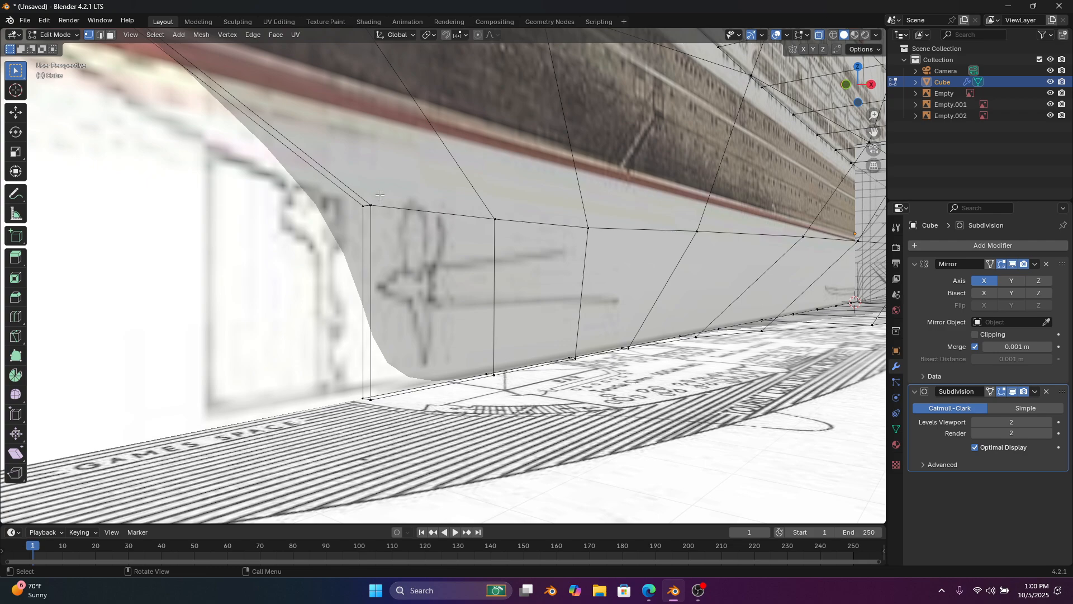
left_click_drag(380, 196, 319, 405)
key("shift+e")
left_click(120, 231)
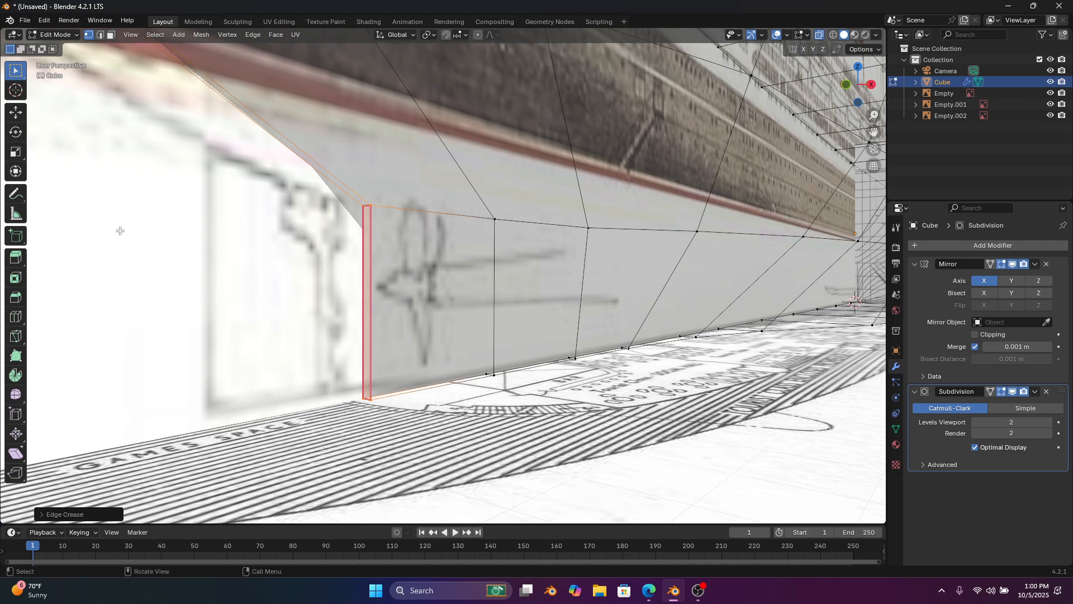
left_click(820, 34)
middle_click_drag(529, 185, 498, 200)
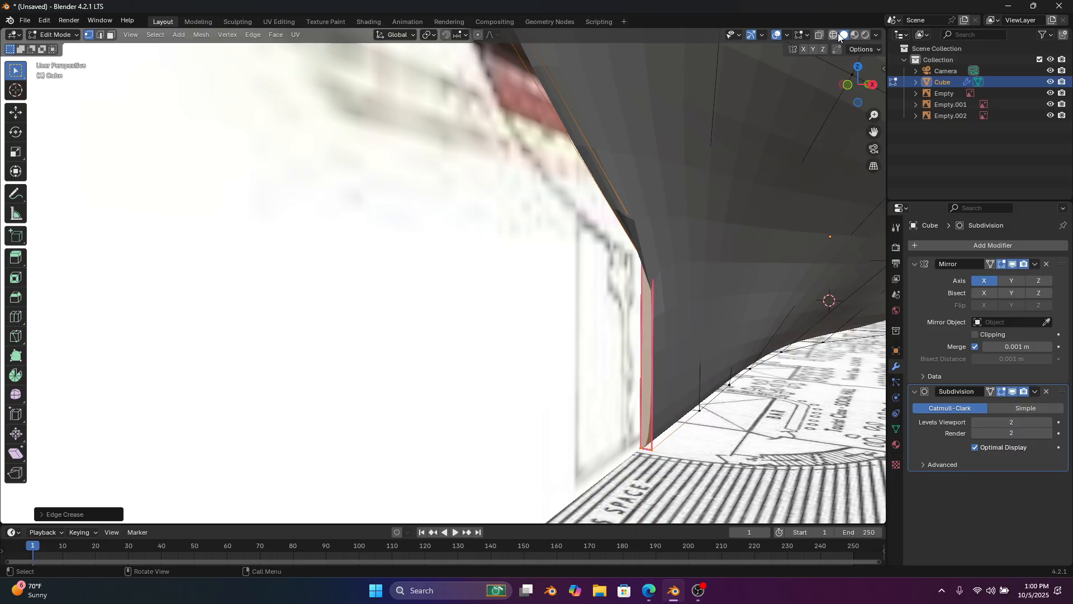
Select the stern end's upper corner vertex and the next vertex forward, and crease the horizontal edge between them
left_click(820, 35)
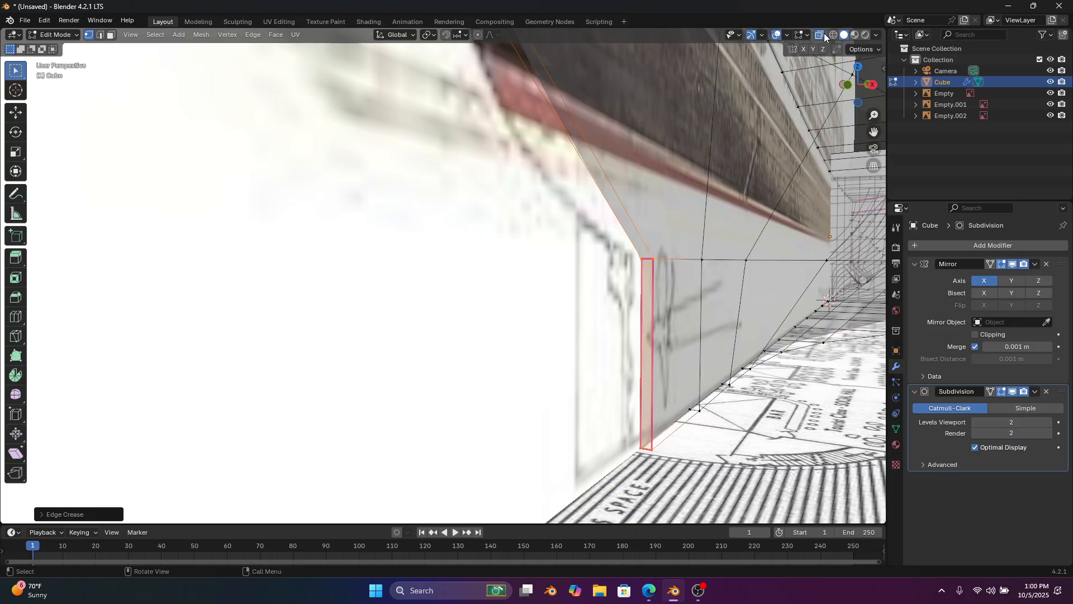
left_click(629, 263)
left_click(699, 254, "shift")
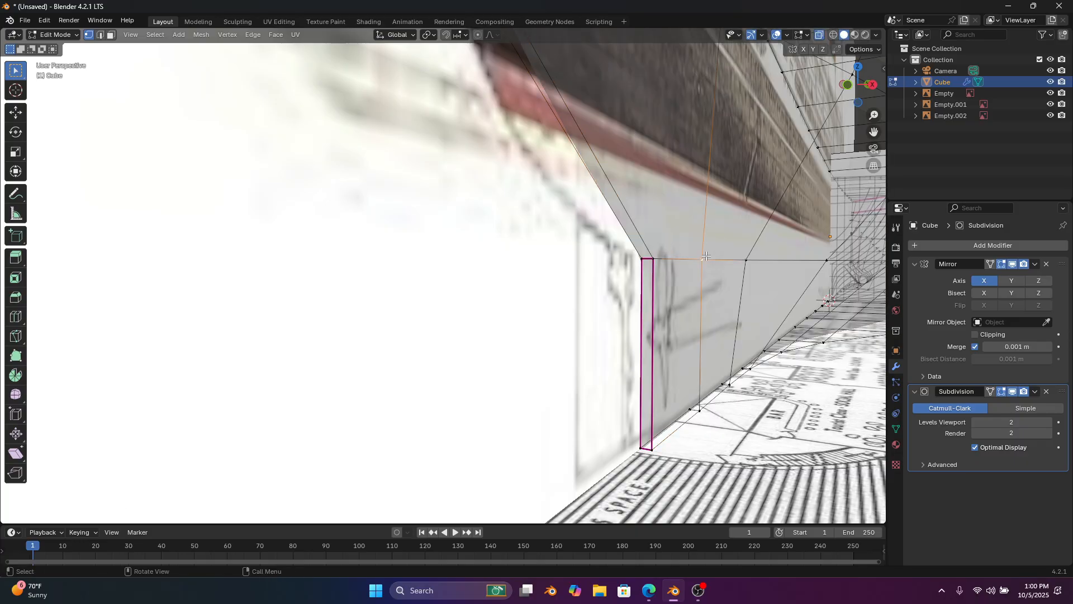
key("shift+e")
left_click(95, 302)
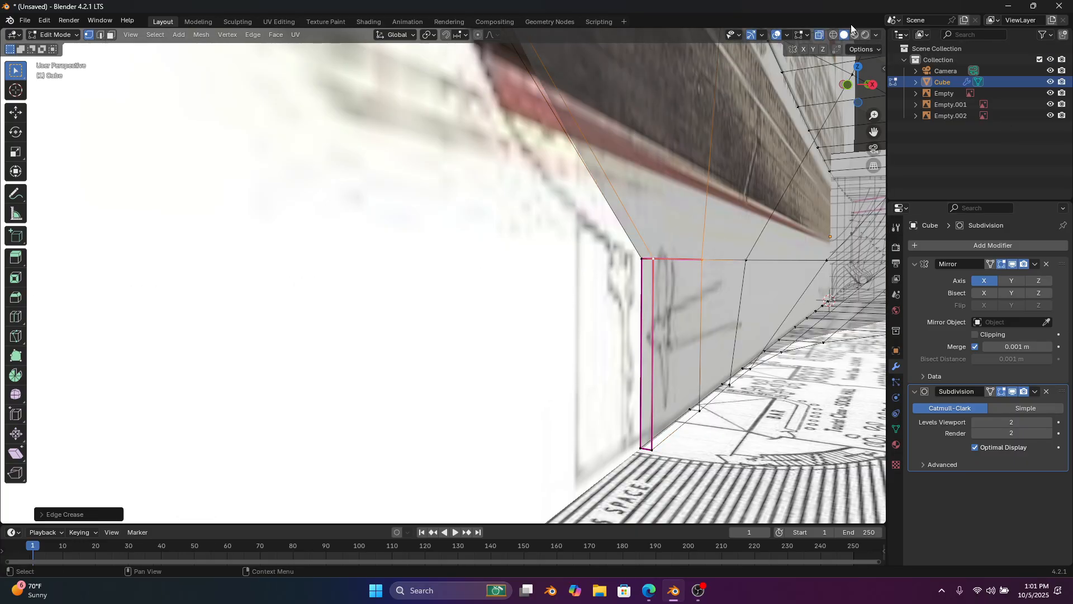
With X-ray off, undo the last crease and crease the stern's horizontal edge again while watching the smoothed surface
left_click(819, 35)
middle_click_drag(688, 120, 621, 120, "shift")
key("ctrl+z")
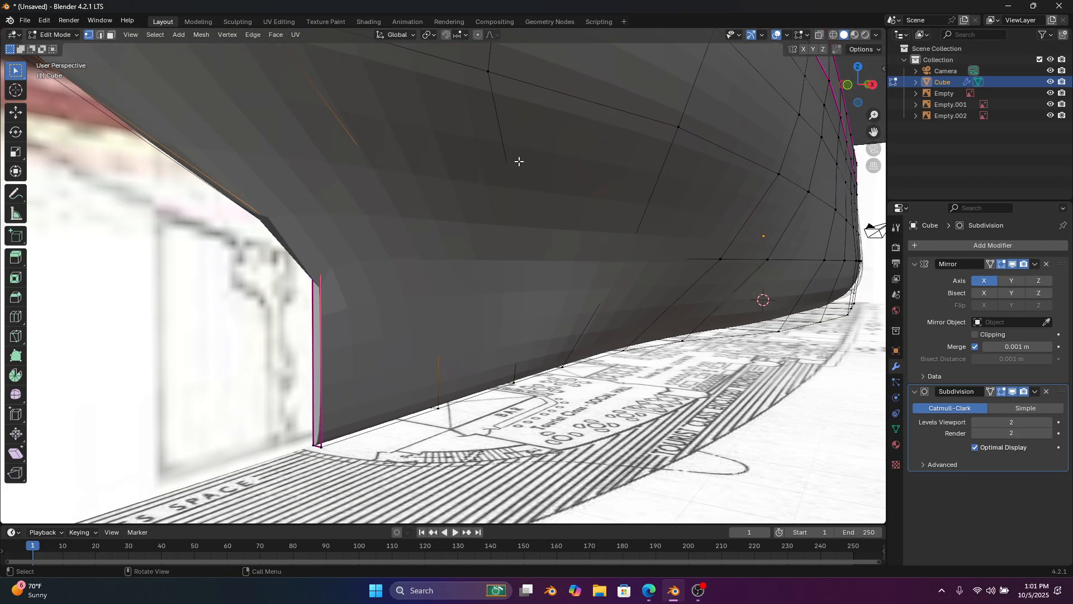
key("shift+e")
left_click(641, 251)
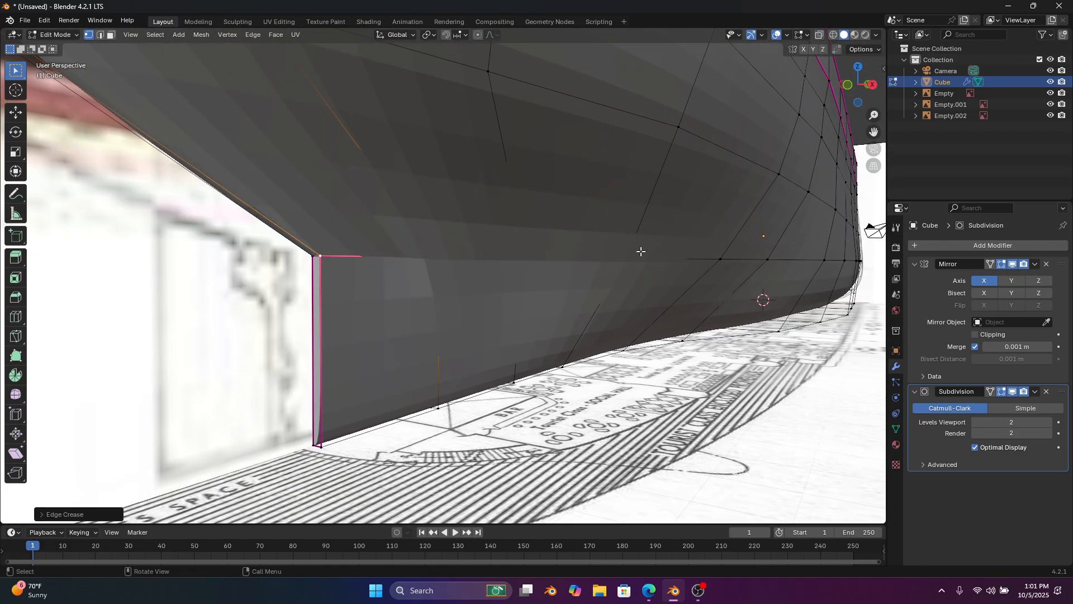
Clear the mesh selection, start an image render of the scene, and close the render window
left_click(819, 36)
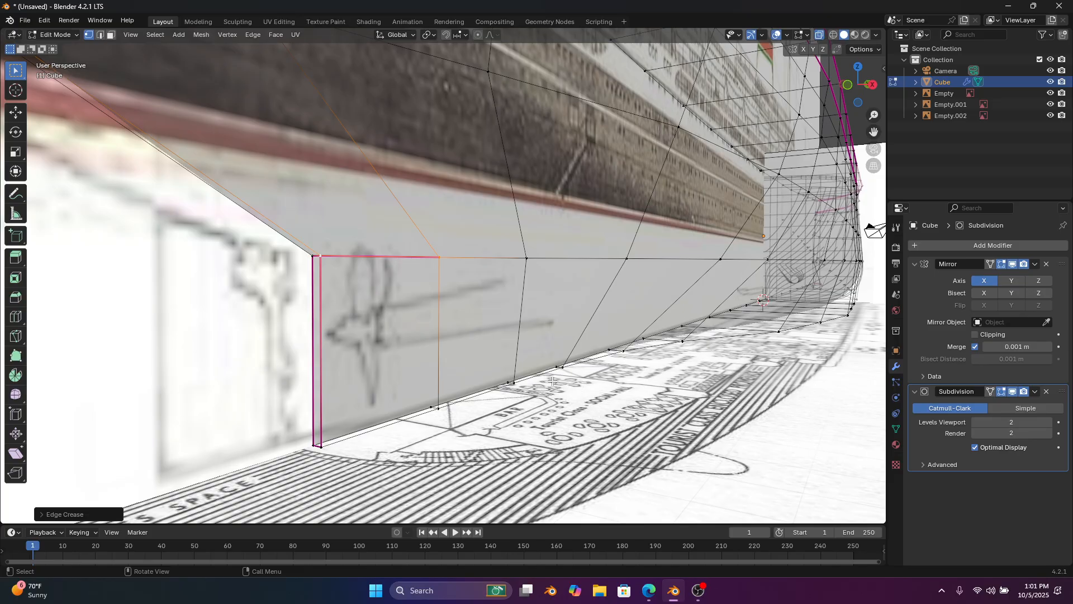
scroll(553, 380, "up", 3)
left_click(570, 359)
scroll(577, 353, "down", 10)
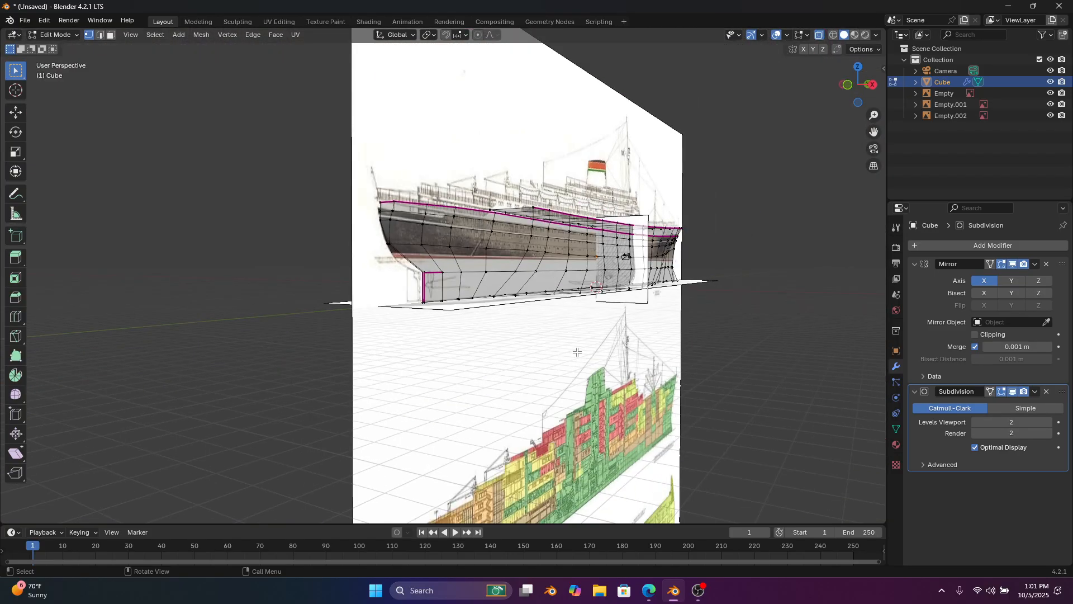
left_click(58, 24)
left_click(84, 35)
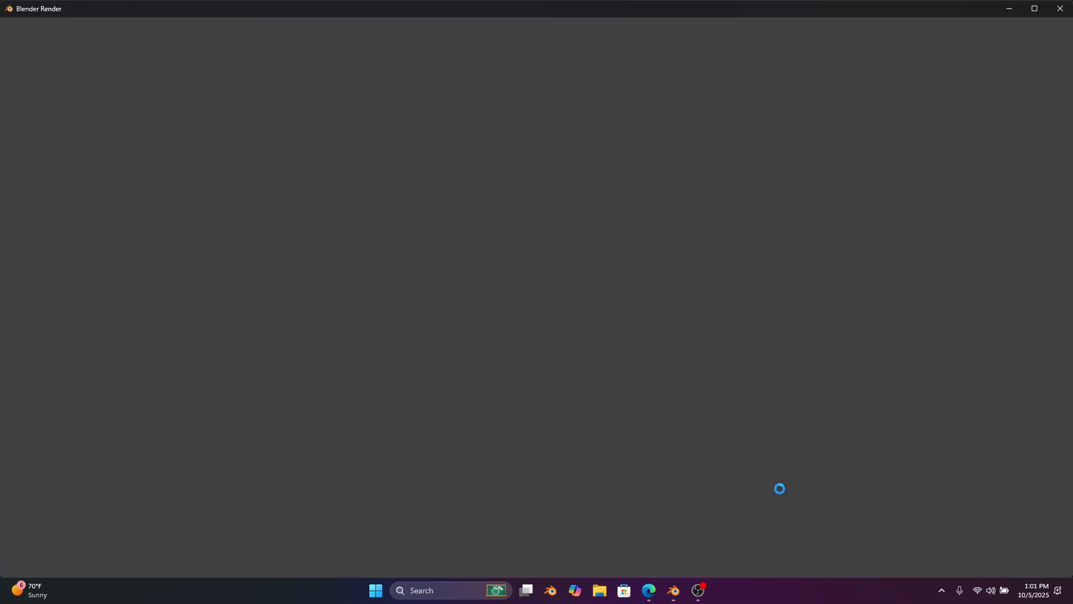
mouse_move(673, 590)
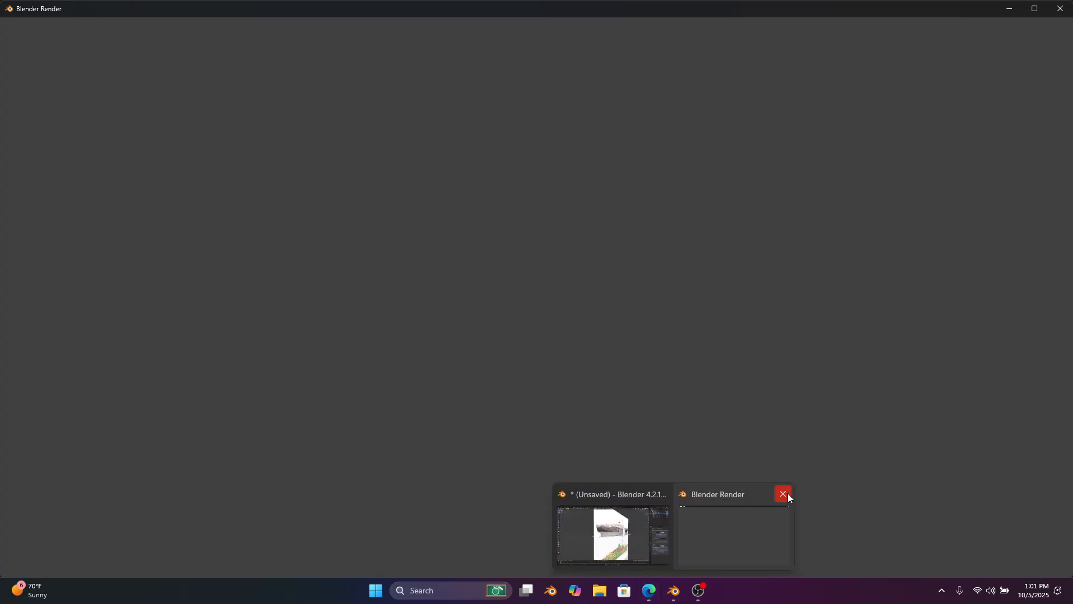
left_click(785, 493)
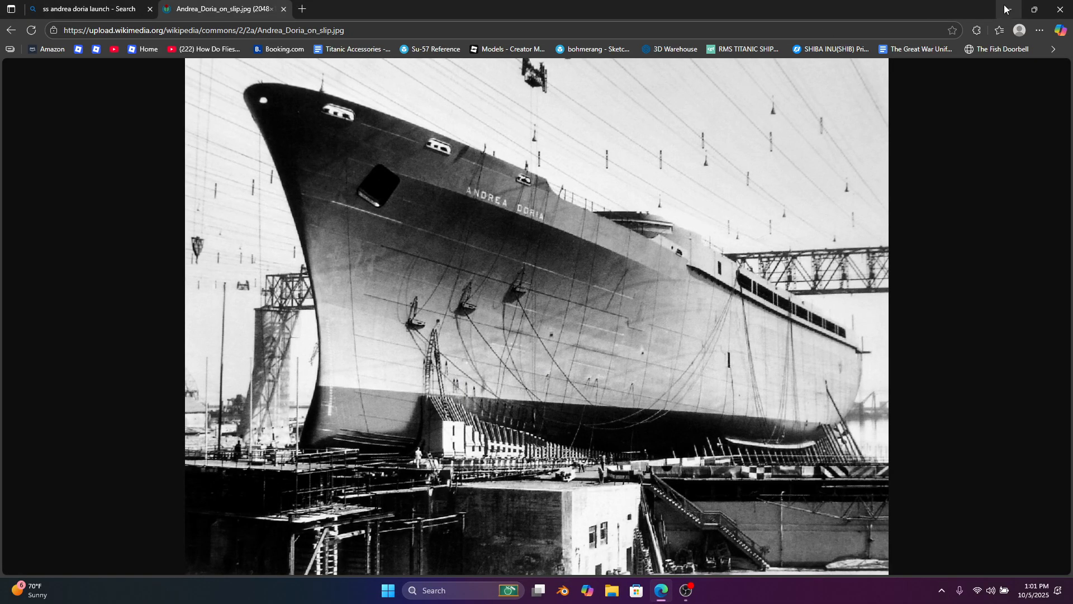
Minimize the browser, relaunch Blender 4.2 to try recovering the last session, and close the program again
left_click(1005, 8)
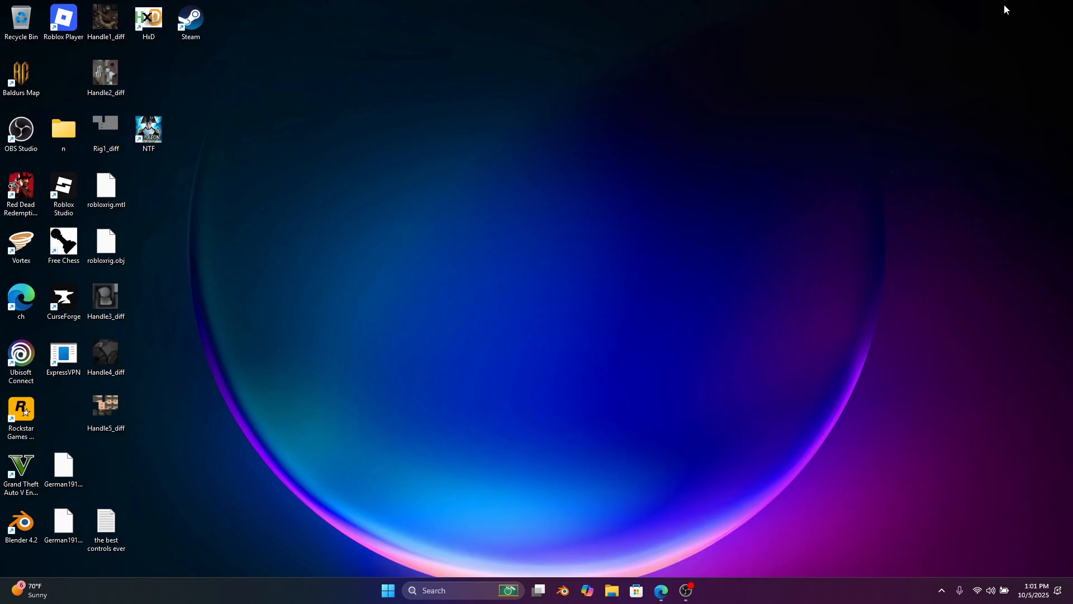
double_click(3, 522)
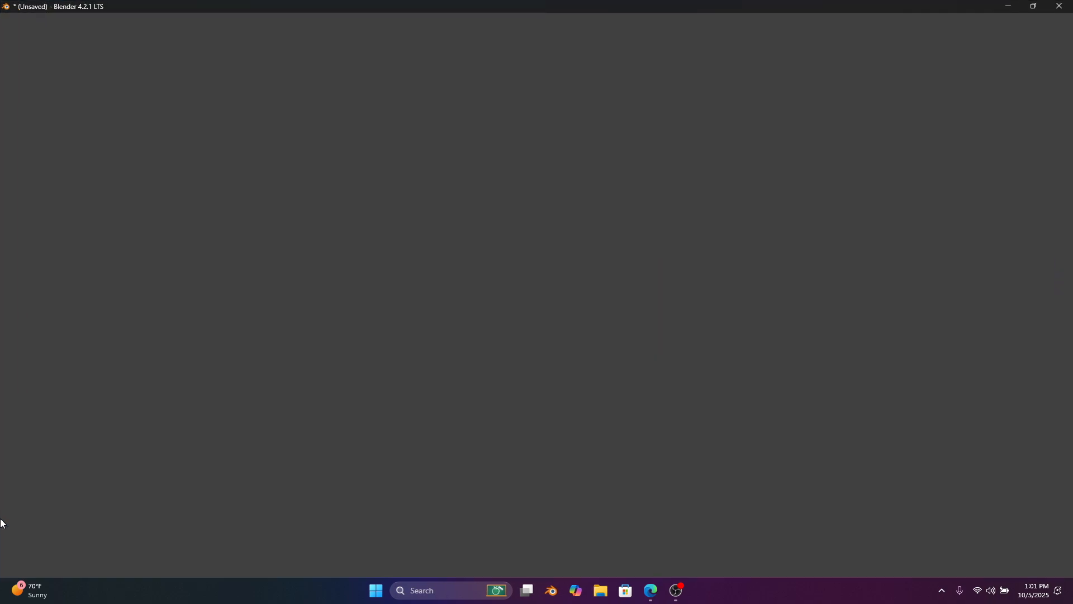
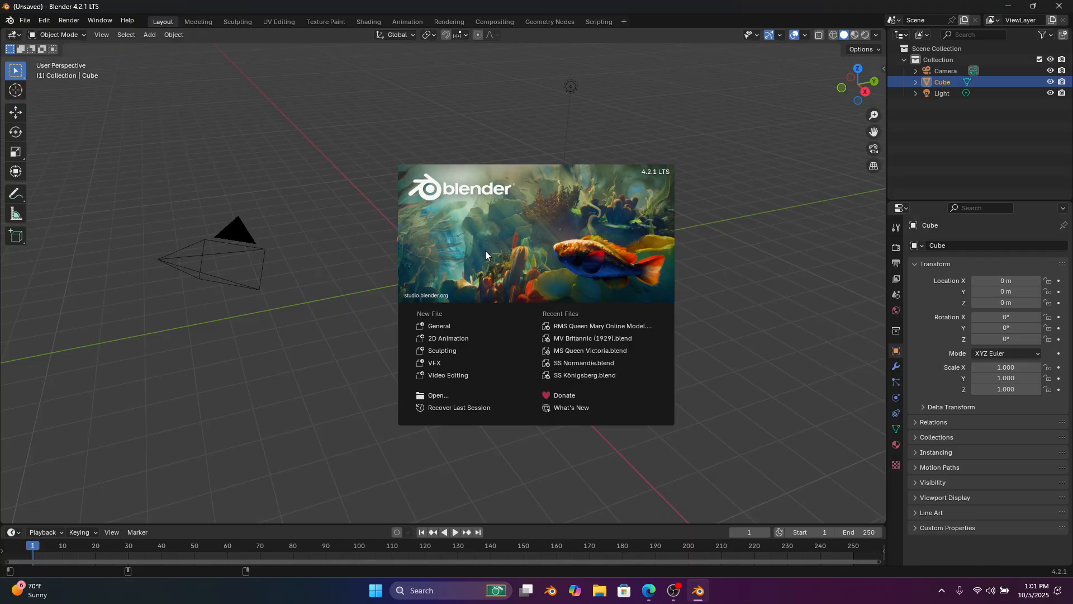
left_click(476, 408)
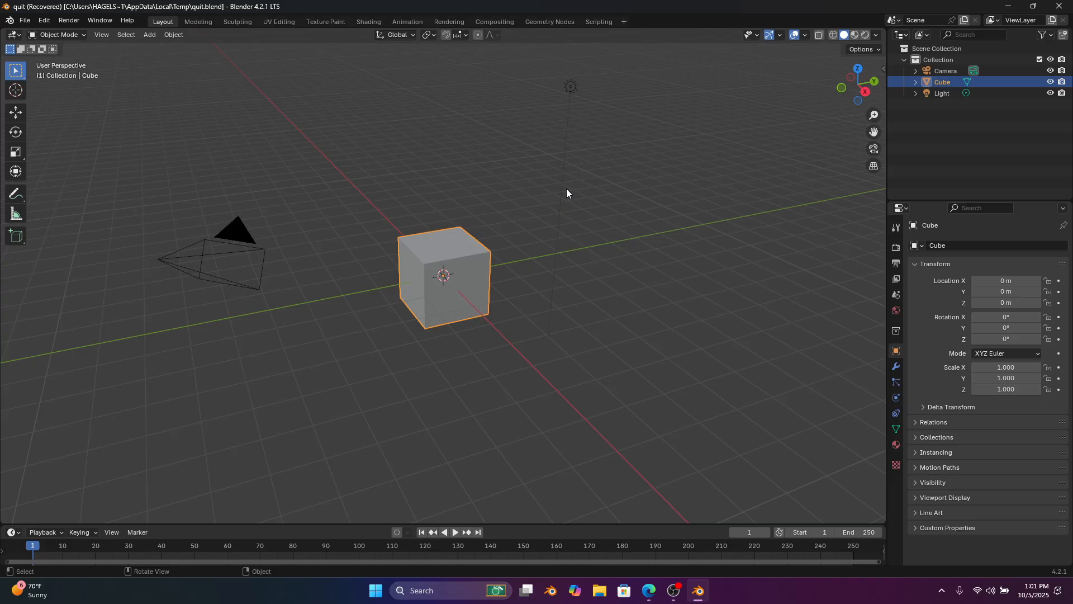
middle_click_drag(549, 213, 581, 258)
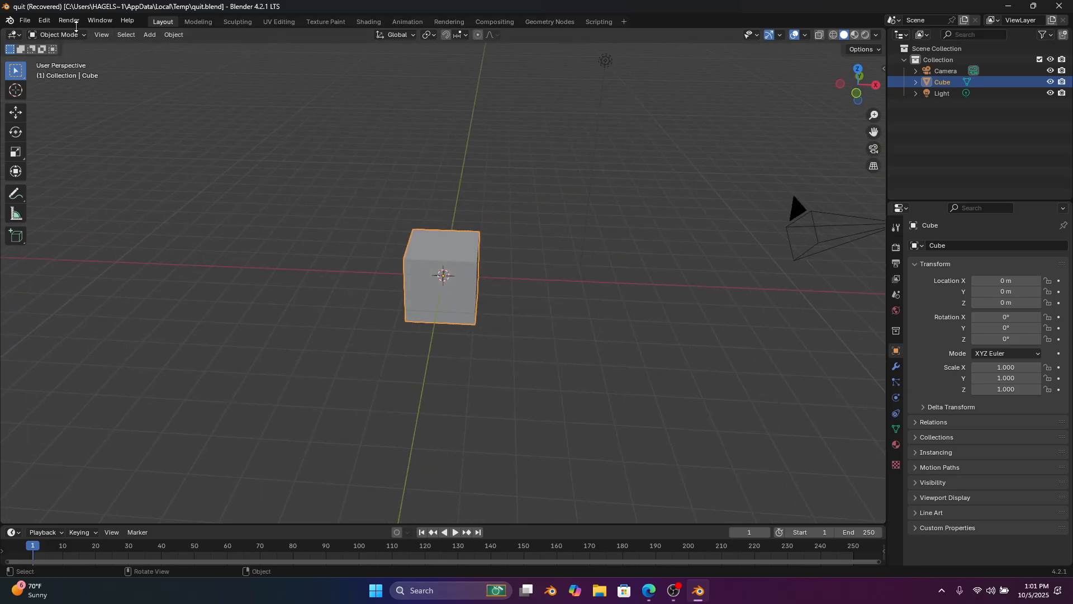
left_click(25, 20)
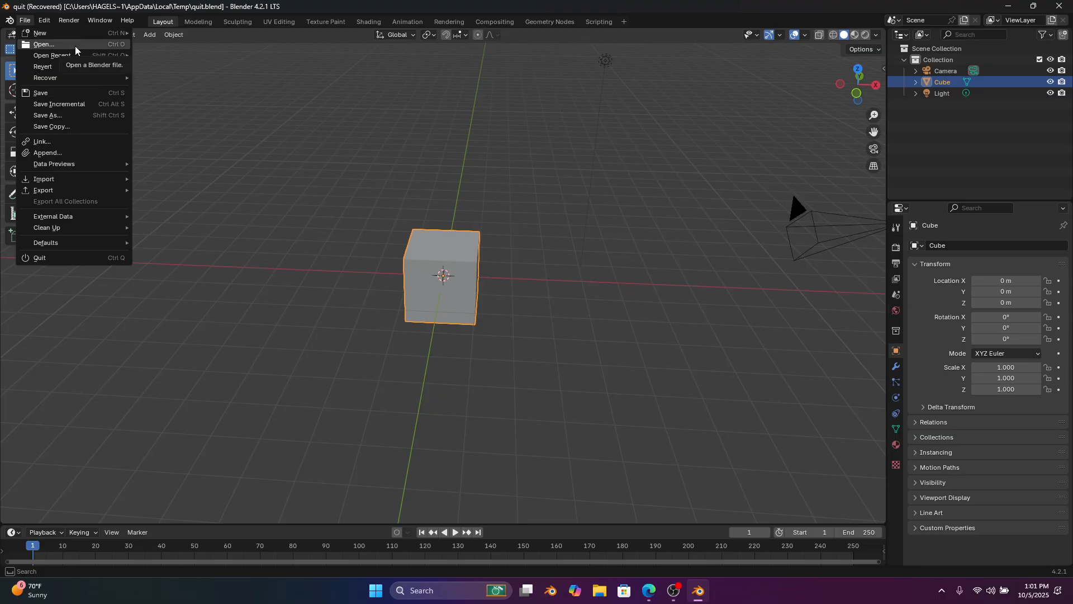
left_click(1060, 6)
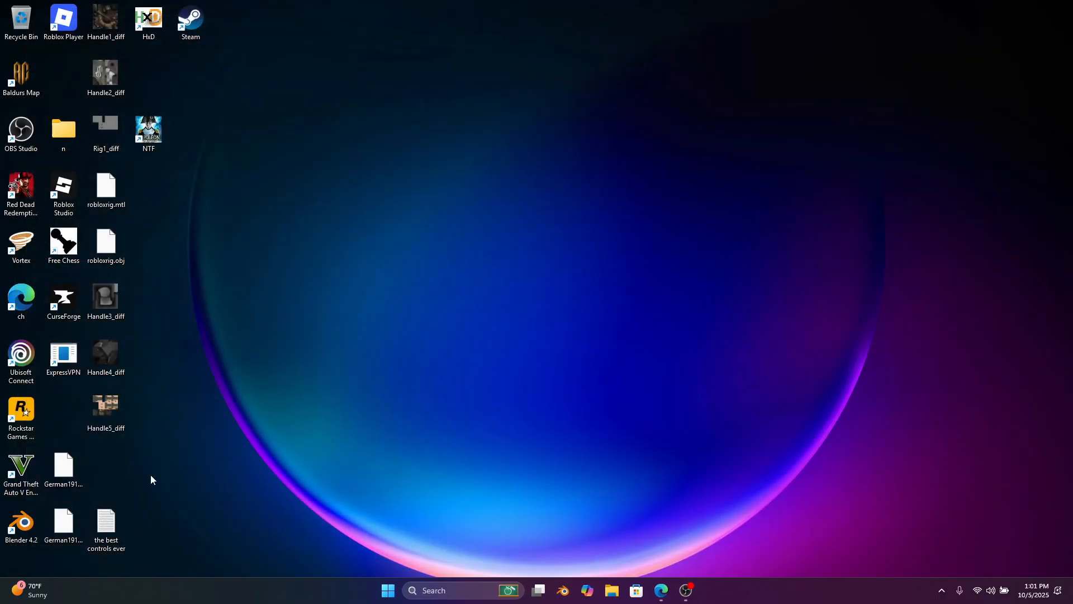
Relaunch Blender 4.2 and check the Temp folder for a file to open
double_click(21, 523)
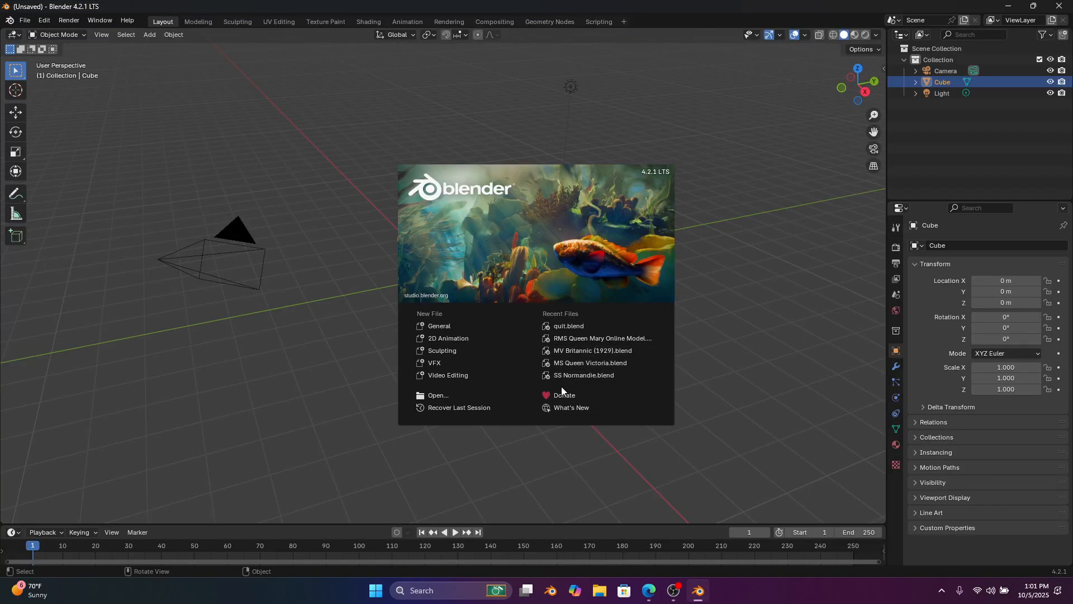
left_click(461, 396)
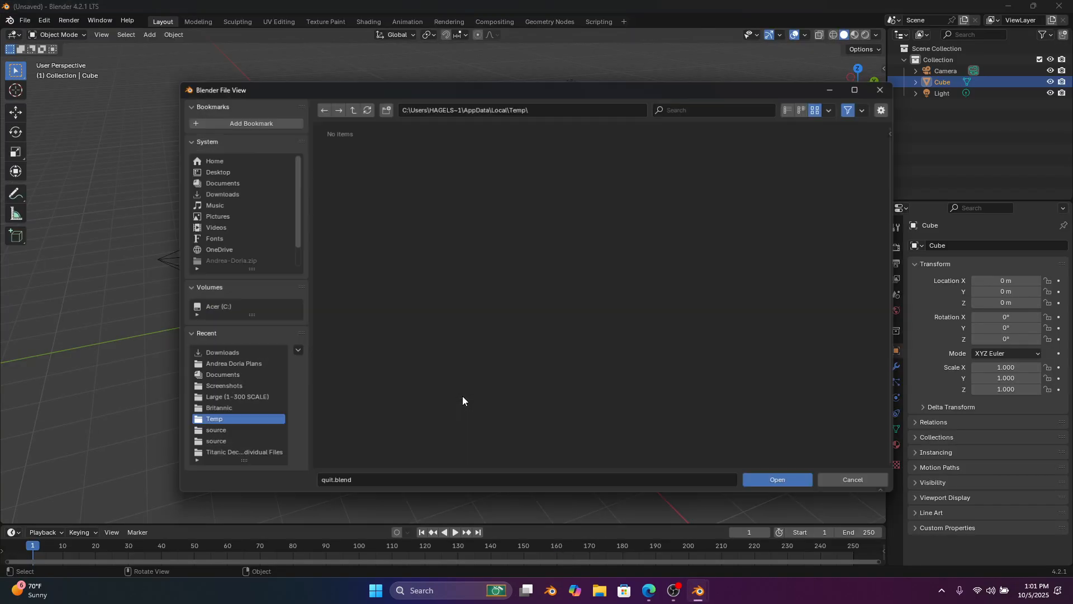
left_click(884, 89)
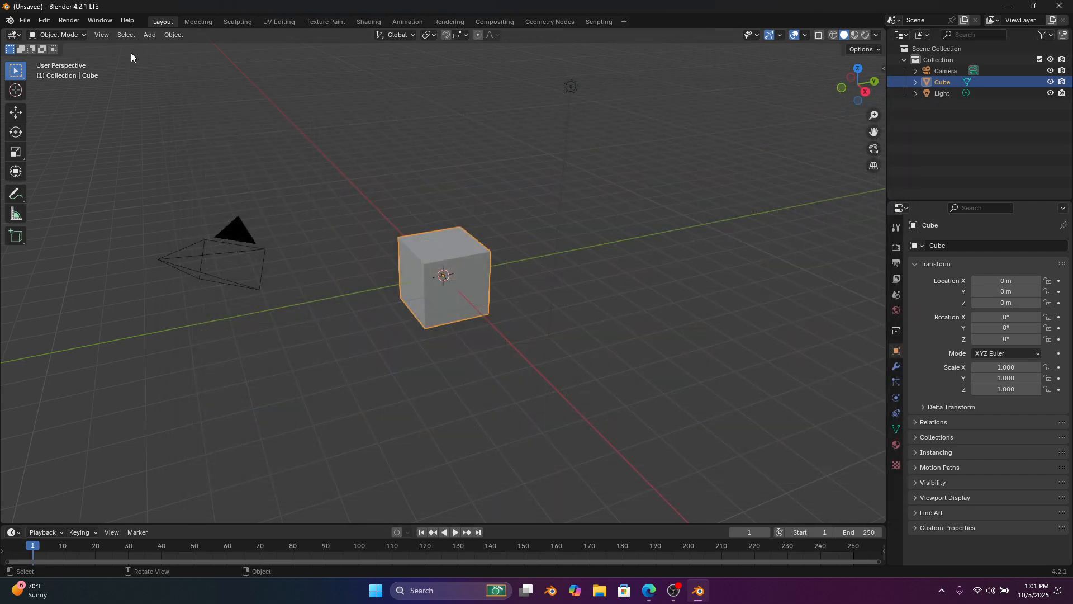
left_click(26, 20)
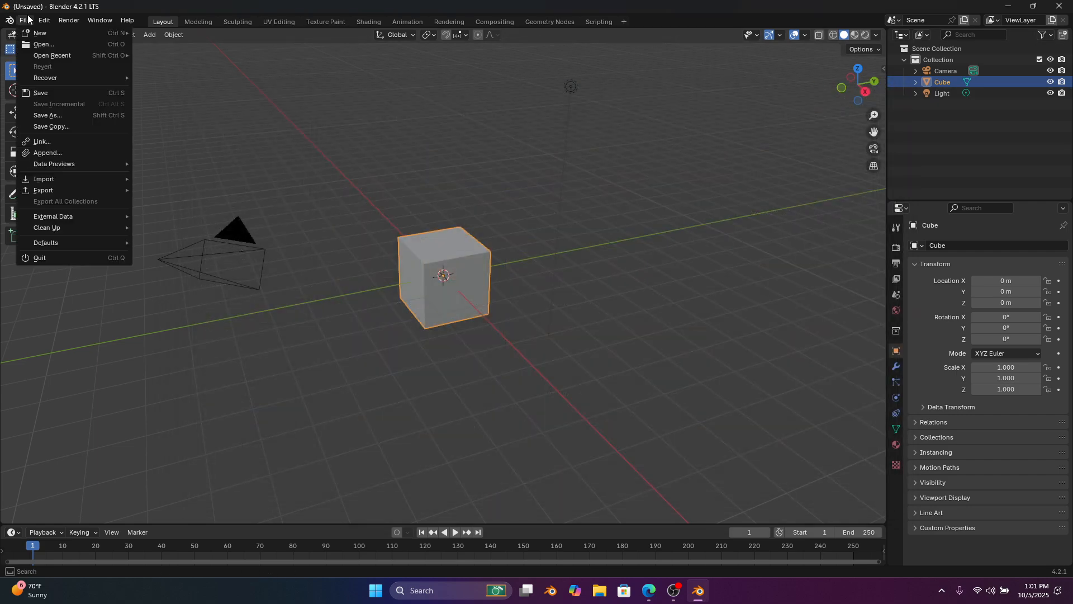
left_click(36, 45)
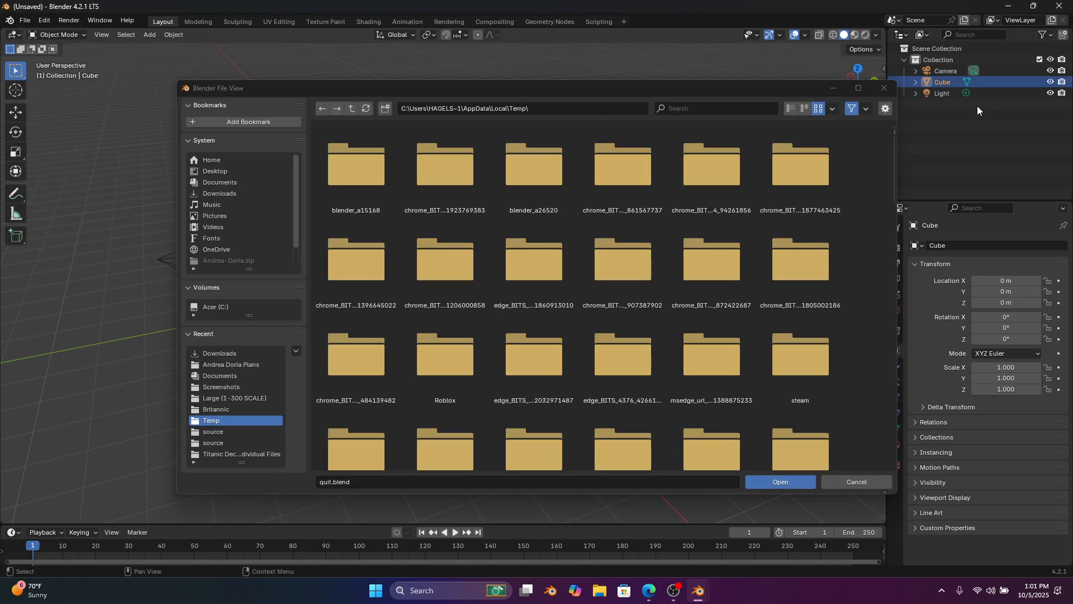
left_click(882, 89)
Recover the hull project from the auto-save file 16064_autosave.blend and inspect the restored model
left_click(22, 21)
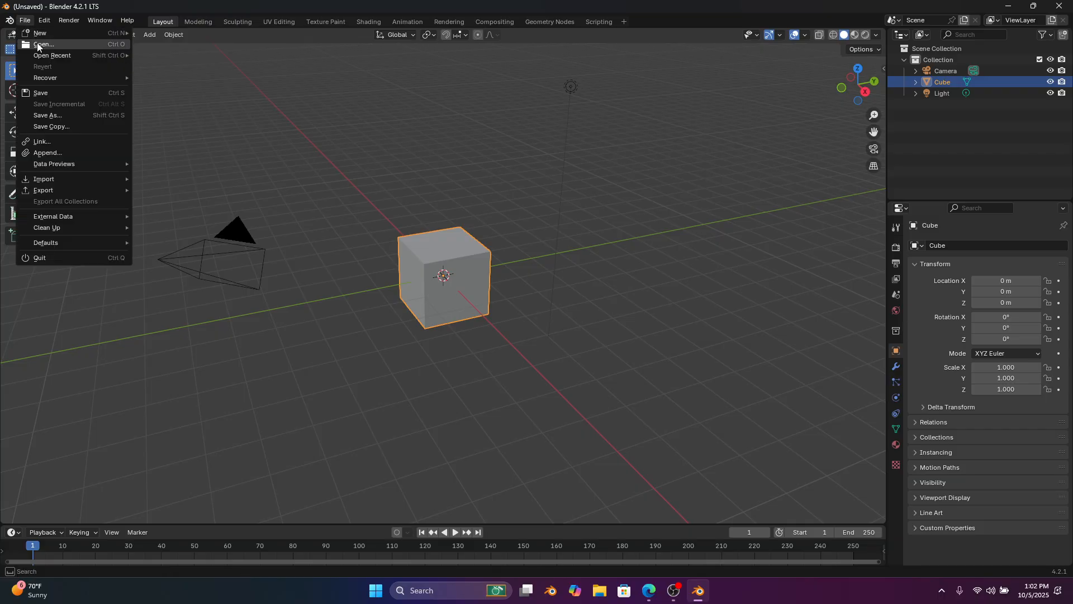
mouse_move(38, 35)
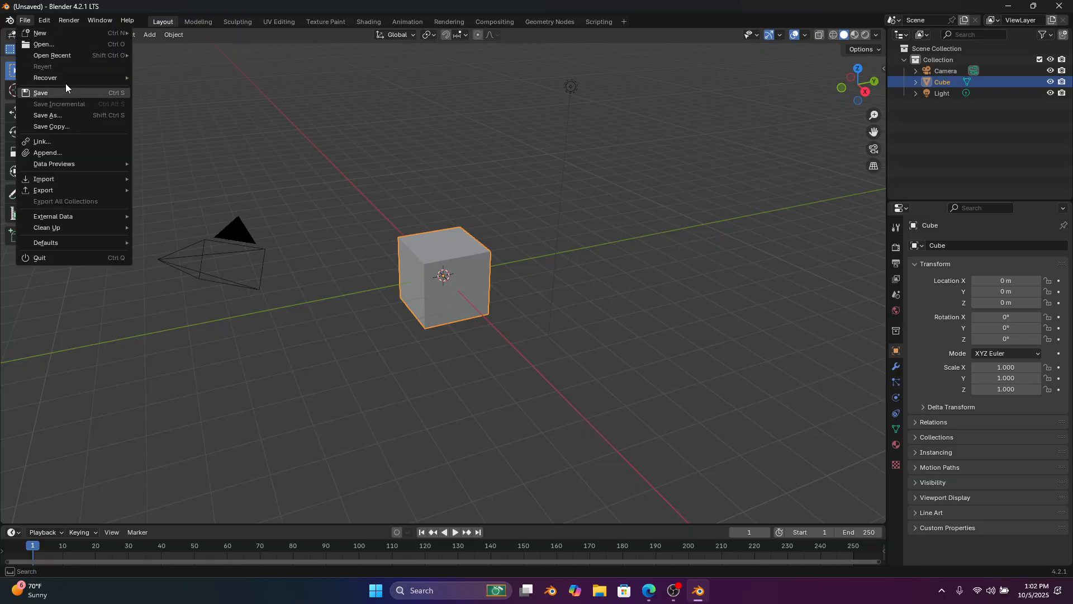
mouse_move(62, 77)
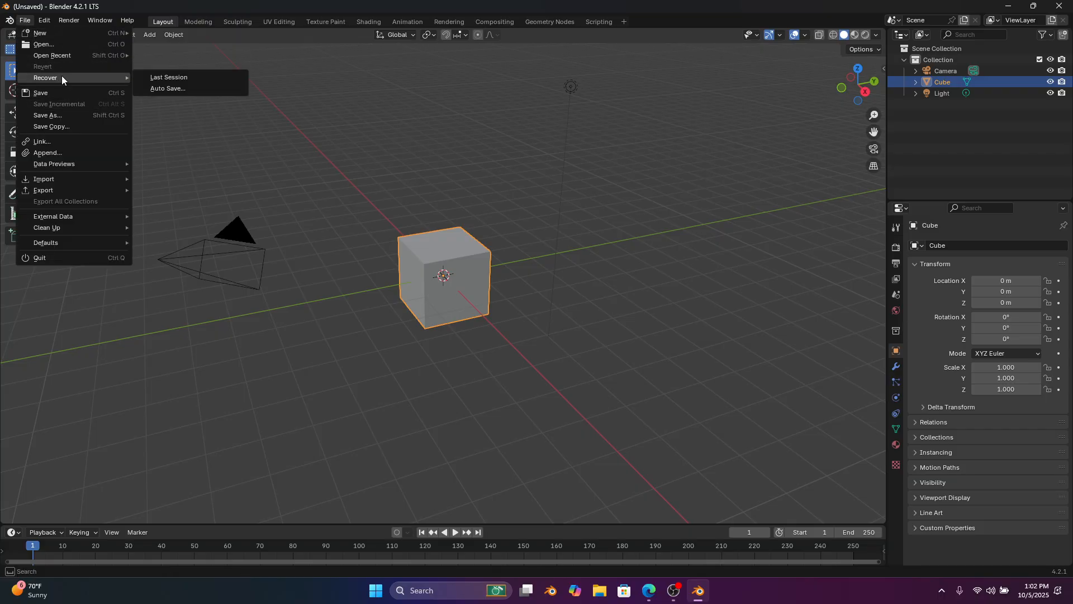
left_click(174, 87)
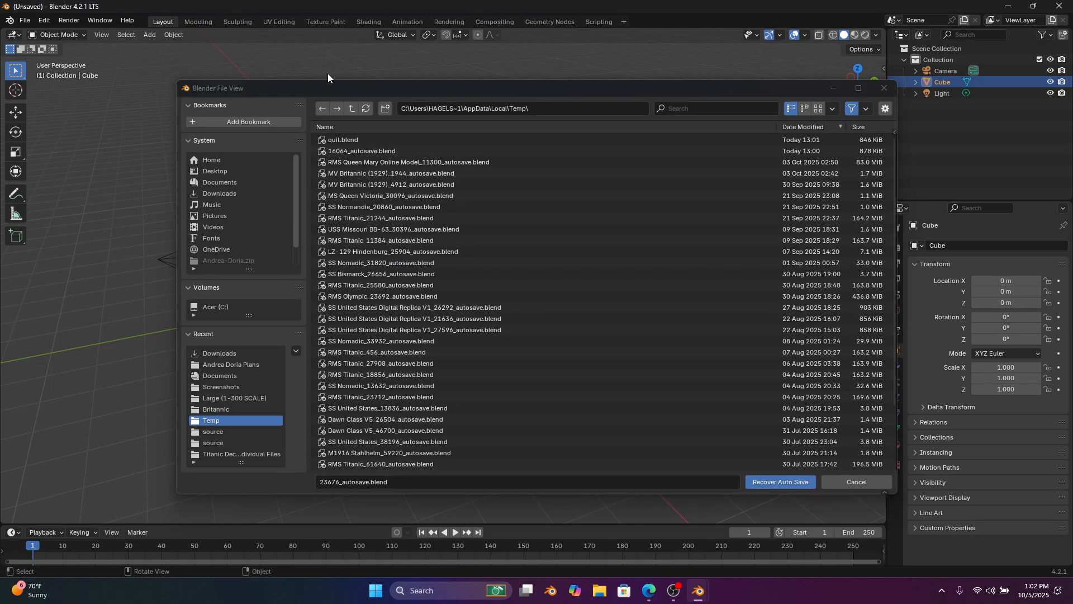
double_click(419, 150)
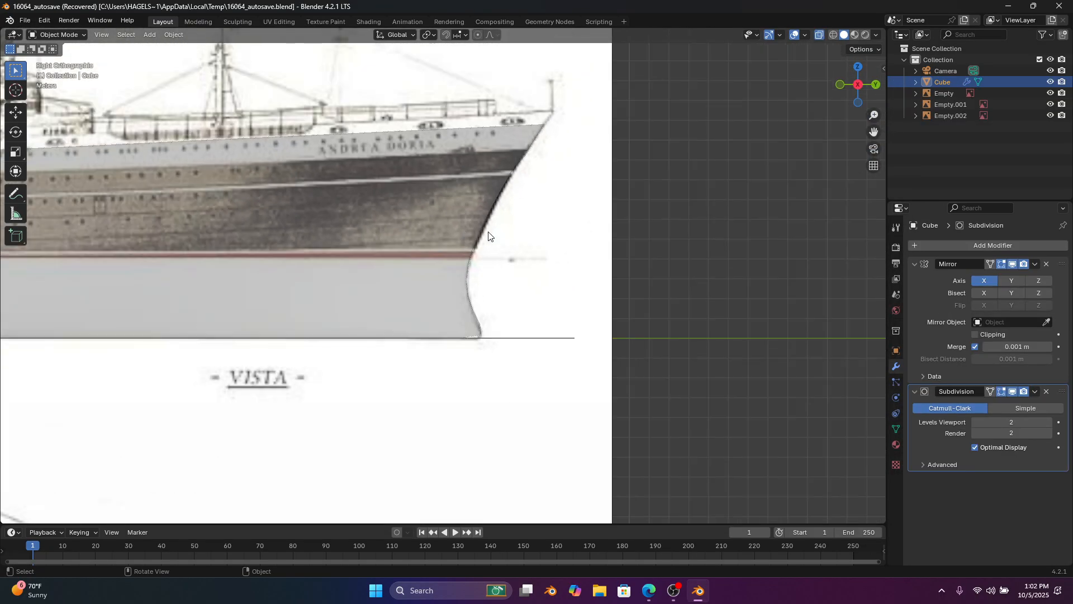
middle_click_drag(488, 236, 538, 196)
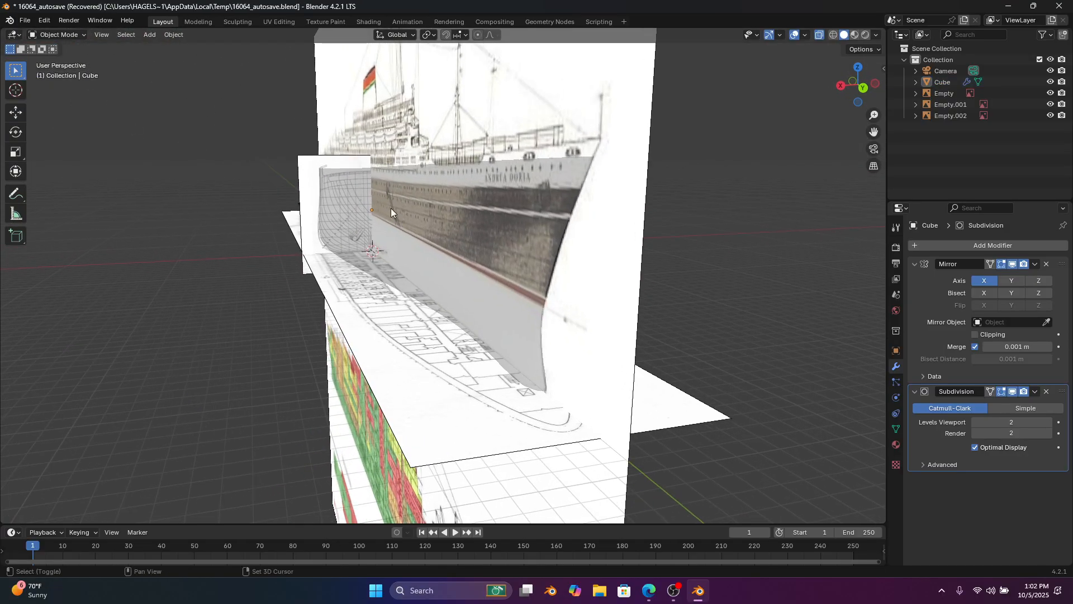
Save the recovered project as a new file named SS Andrea Doria
left_click(22, 20)
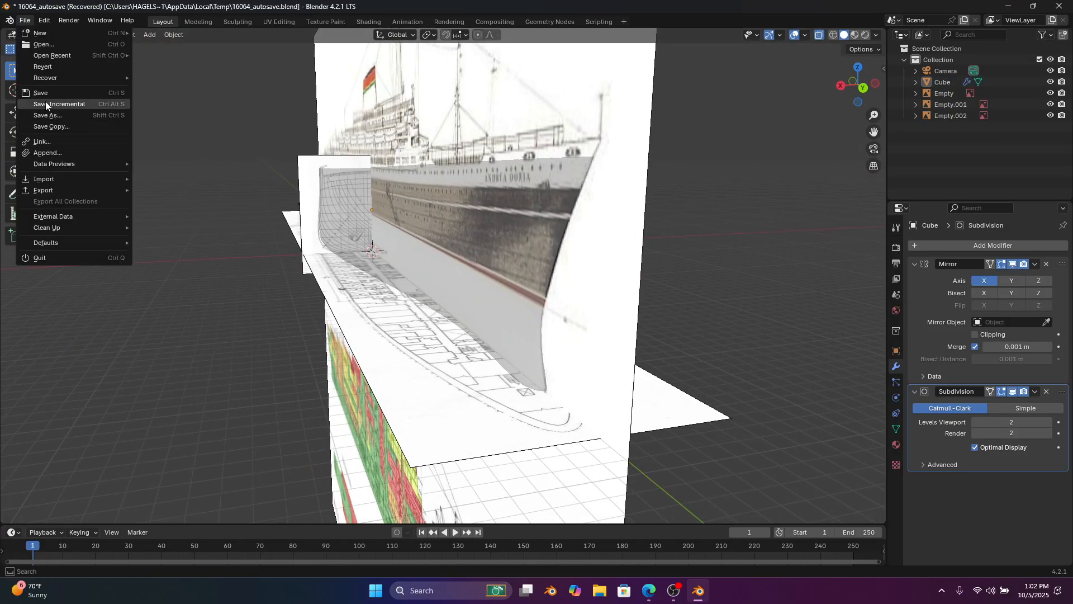
left_click(55, 114)
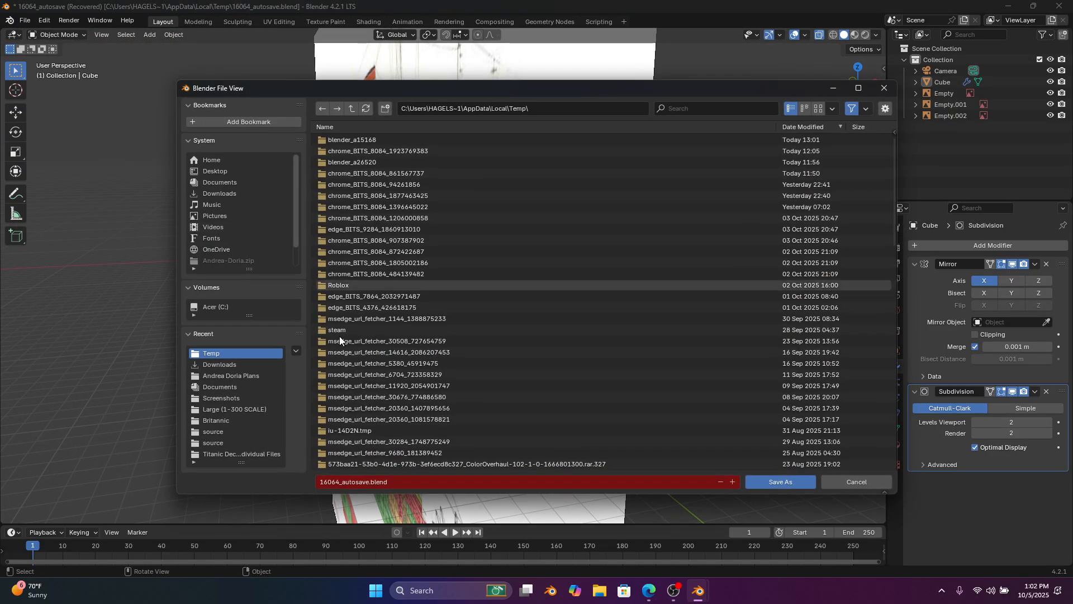
left_click(404, 484)
type("SS Andr")
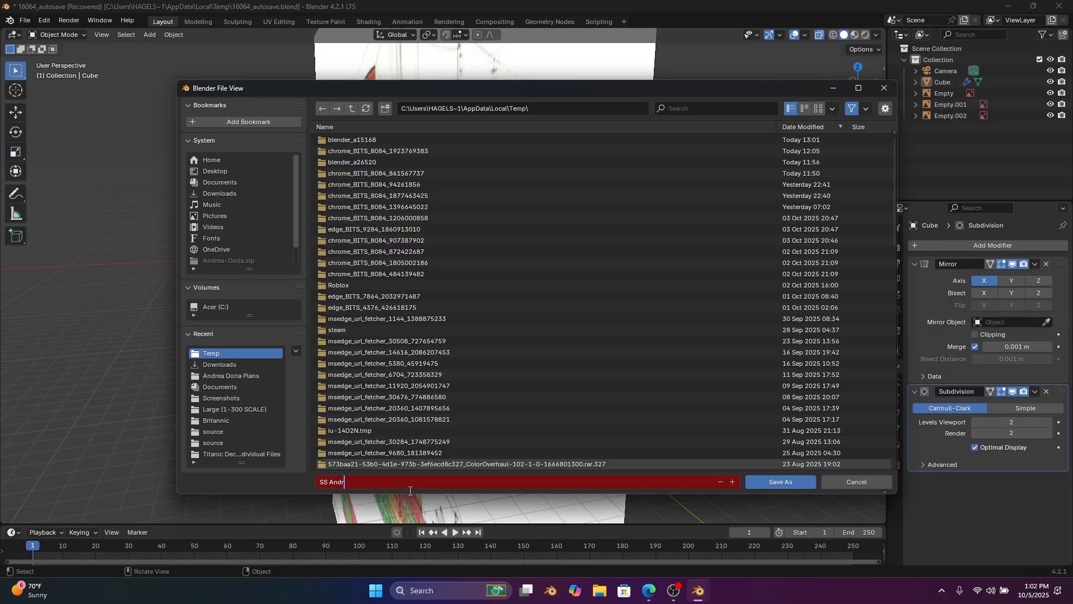
type("ea Doria")
key("Return")
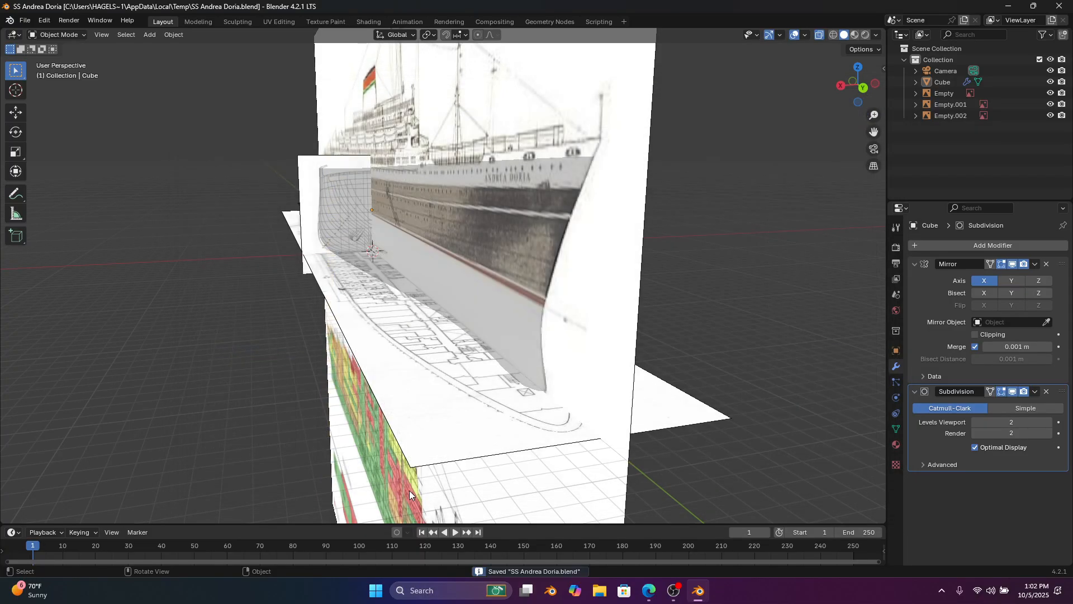
Select the hull in the side view and switch it to Edit Mode at the stern
left_click(840, 85)
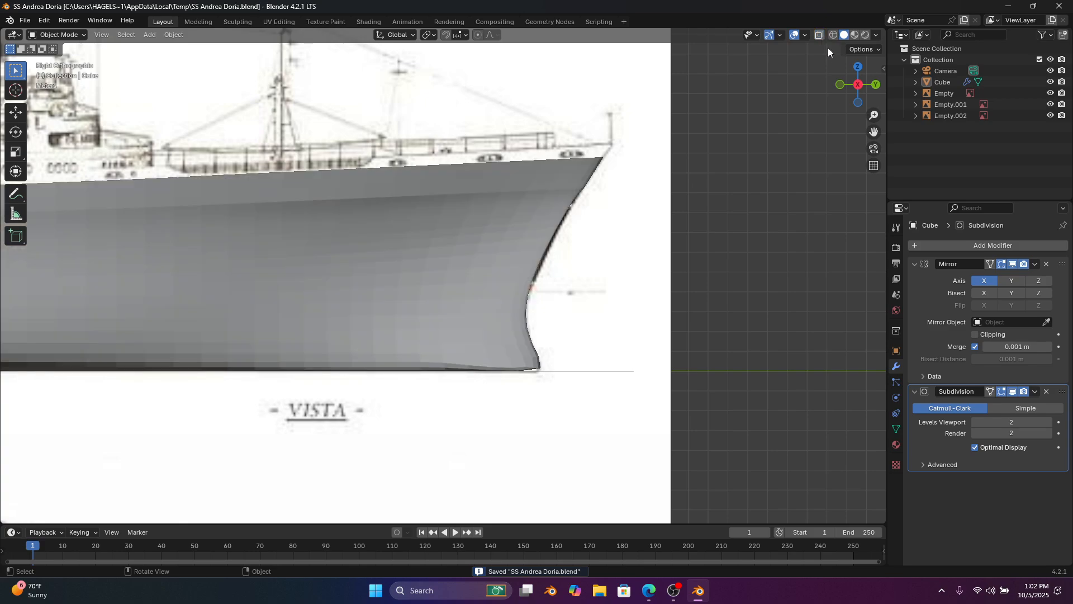
middle_click_drag(488, 161, 194, 130, "shift")
left_click(251, 188)
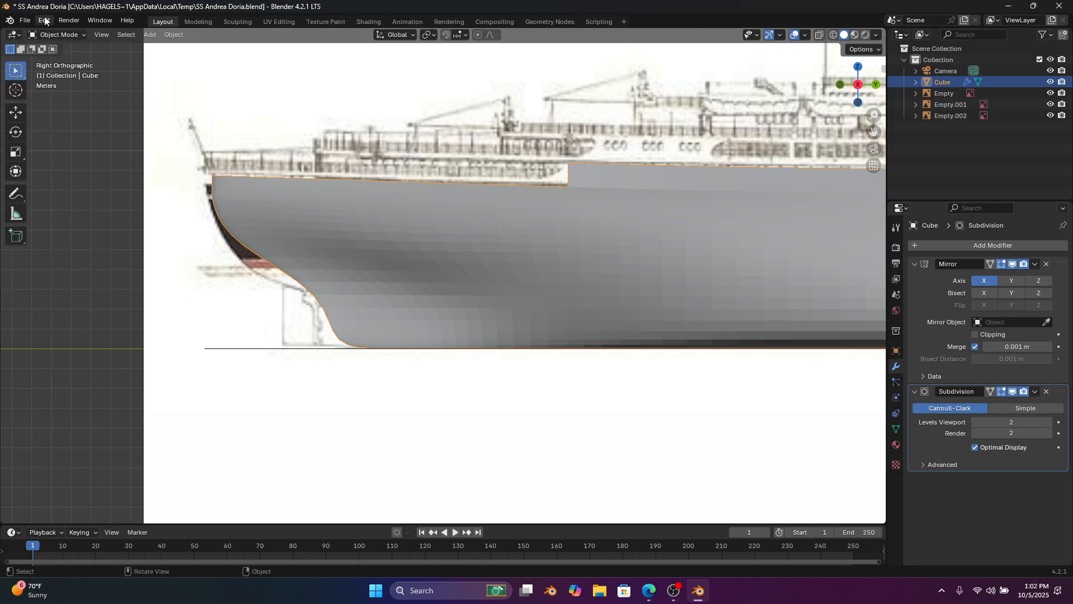
left_click(69, 21)
left_click(69, 20)
left_click(62, 38)
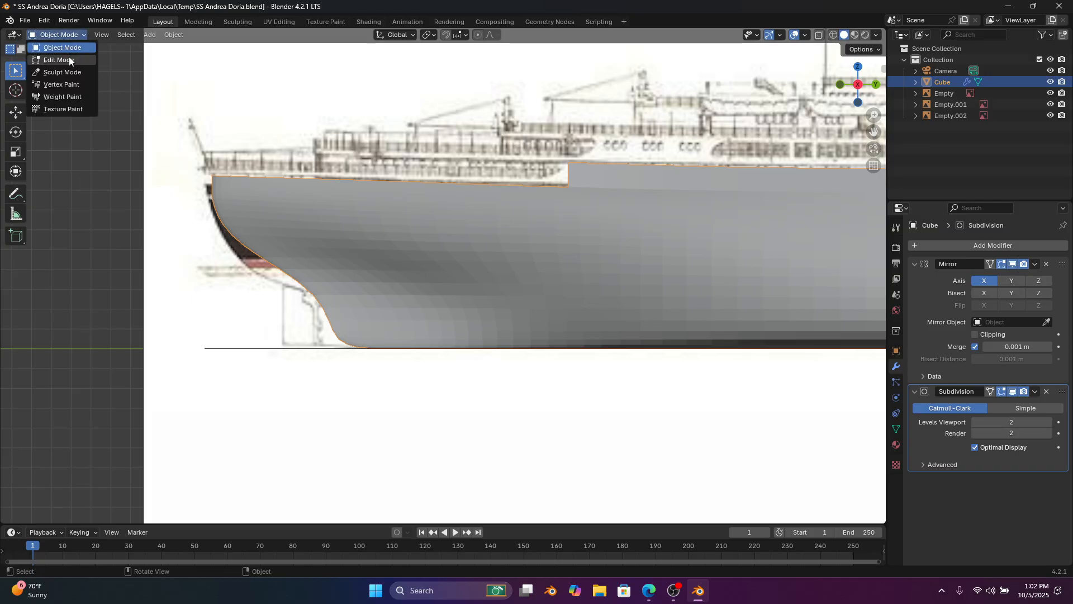
left_click(69, 56)
With X-ray on, crease the vertical edges at the lower aft end of the hull above the keel
middle_click_drag(223, 252, 252, 245)
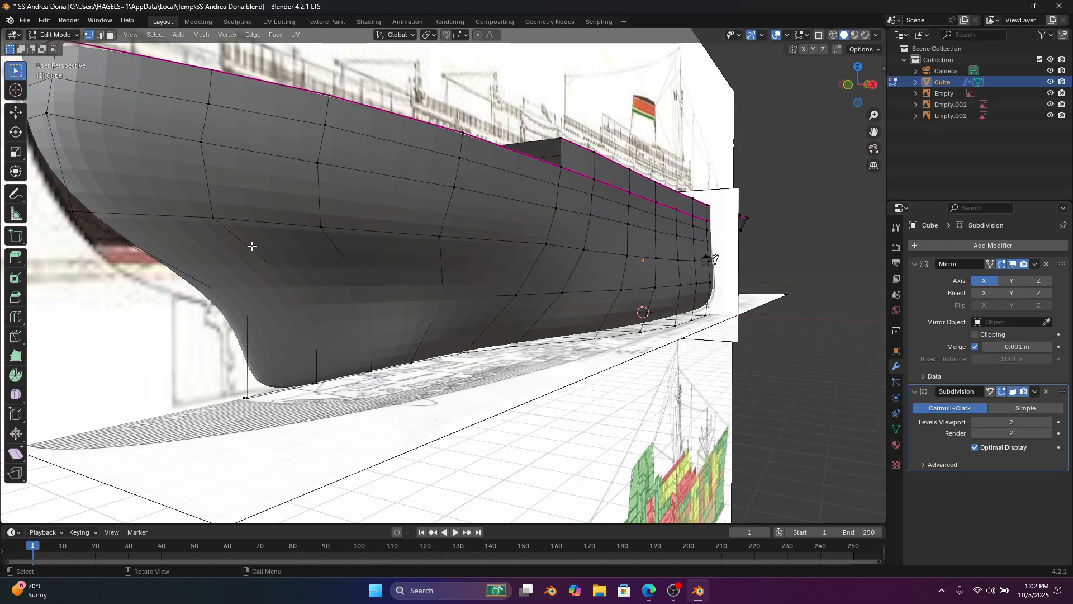
left_click(825, 35)
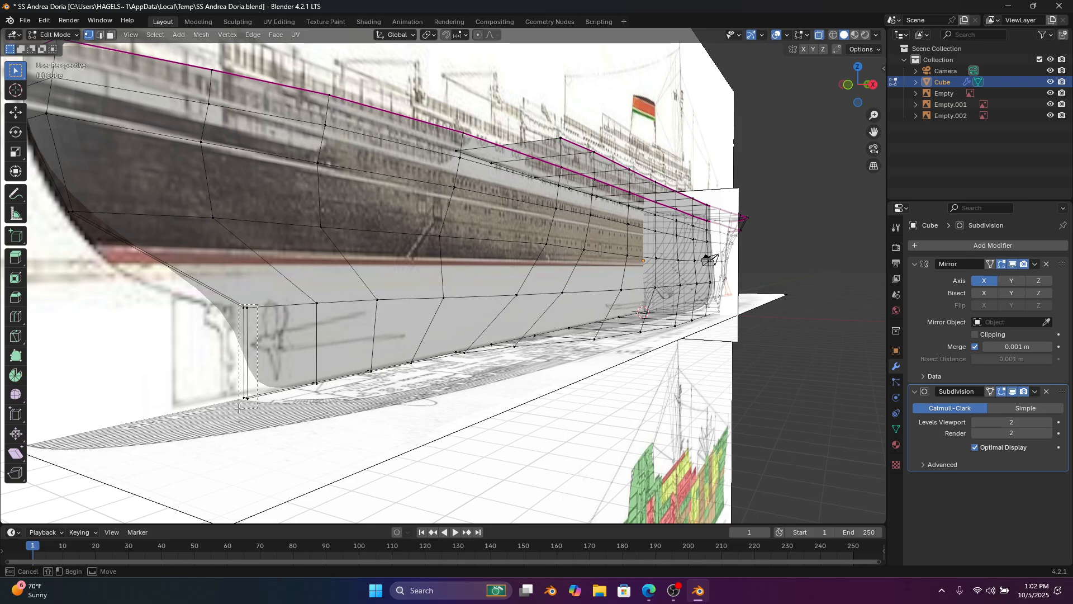
left_click(245, 386)
key("shift+e")
left_click(344, 519)
middle_click_drag(313, 424, 422, 391, "shift")
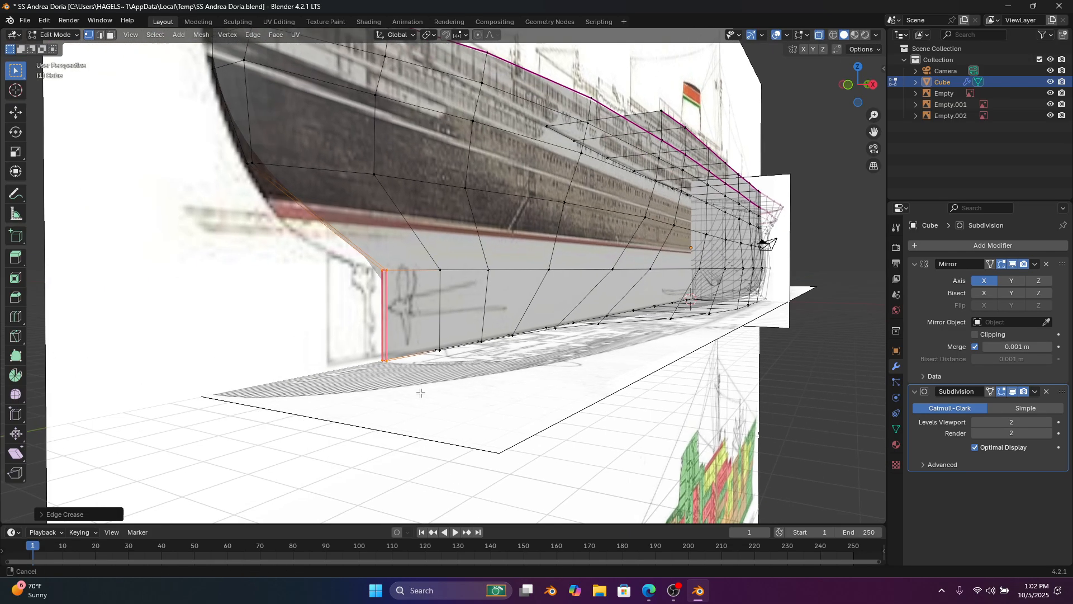
Crease the horizontal edge running forward from the top of the creased stern post, and turn off X-ray
scroll(404, 304, "up", 2)
left_click(388, 278)
left_click(442, 262)
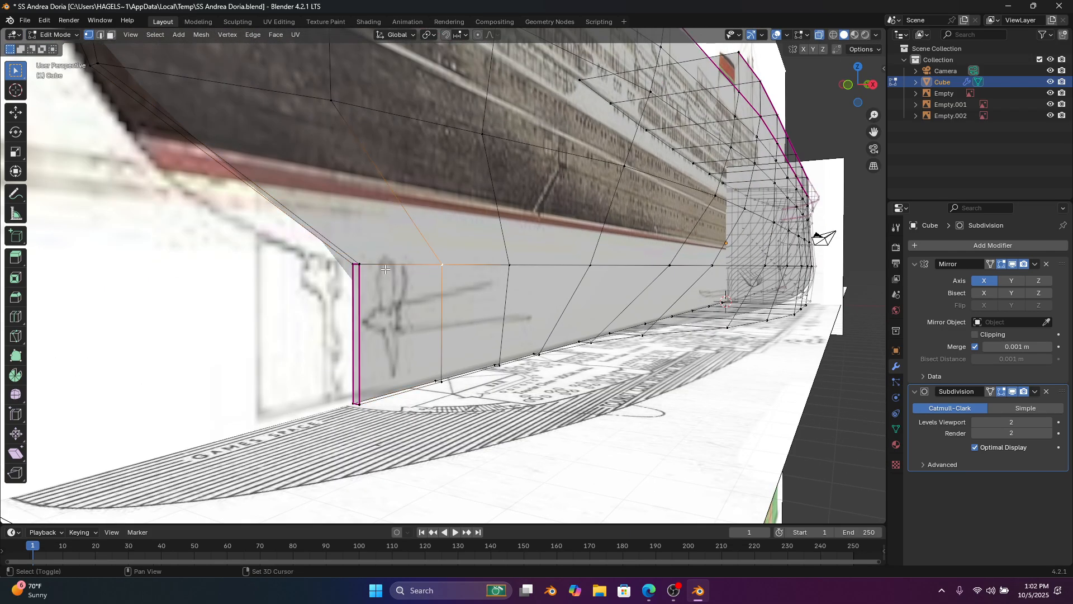
left_click(362, 267, "shift")
key("shift+e")
left_click(510, 410)
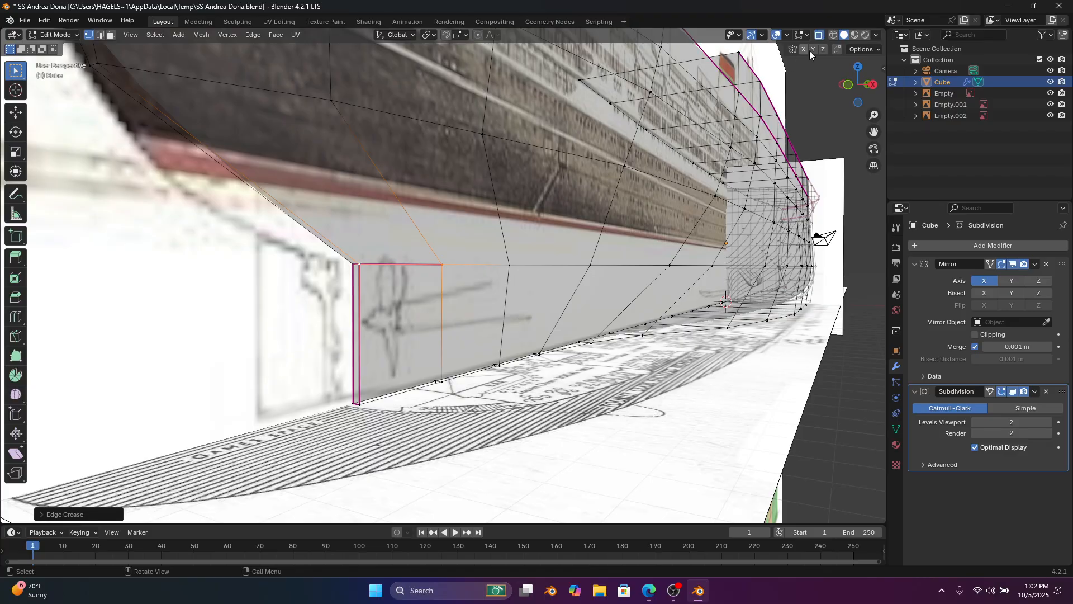
left_click(819, 36)
Examine the hull from the stern round to the bow and return to Object Mode
scroll(691, 206, "down", 3)
middle_click_drag(674, 215, 568, 171)
scroll(693, 259, "down", 2)
scroll(693, 259, "down", 2)
middle_click_drag(561, 211, 290, 309, "shift")
middle_click_drag(772, 221, 679, 204, "shift")
middle_click_drag(679, 204, 165, 115)
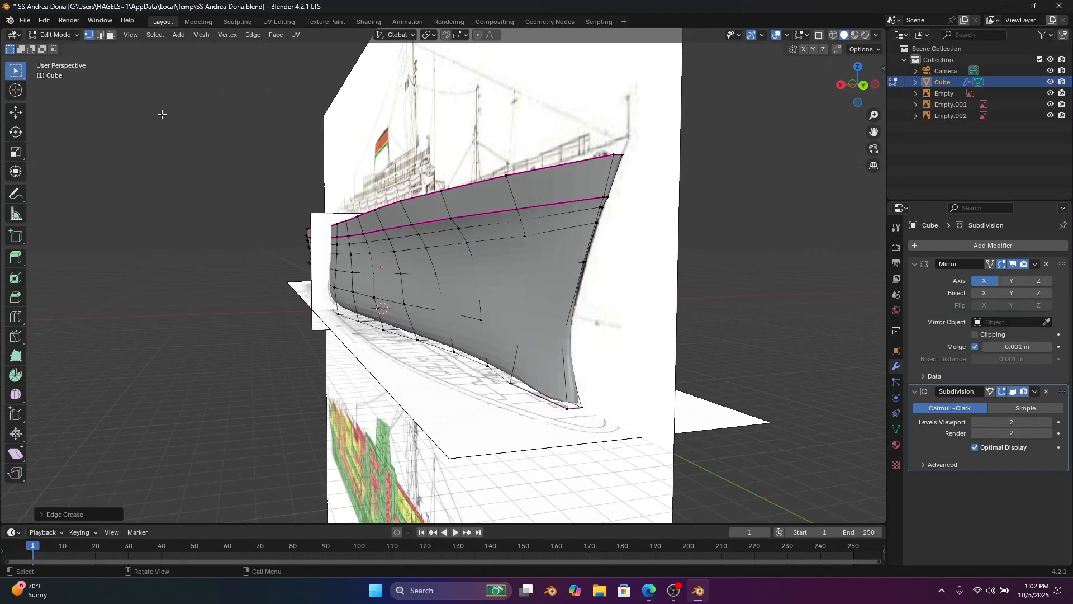
left_click(56, 34)
left_click(61, 48)
Hide the three reference images, Empty, Empty.001 and Empty.002, leaving the hull alone in the view
left_click(397, 87)
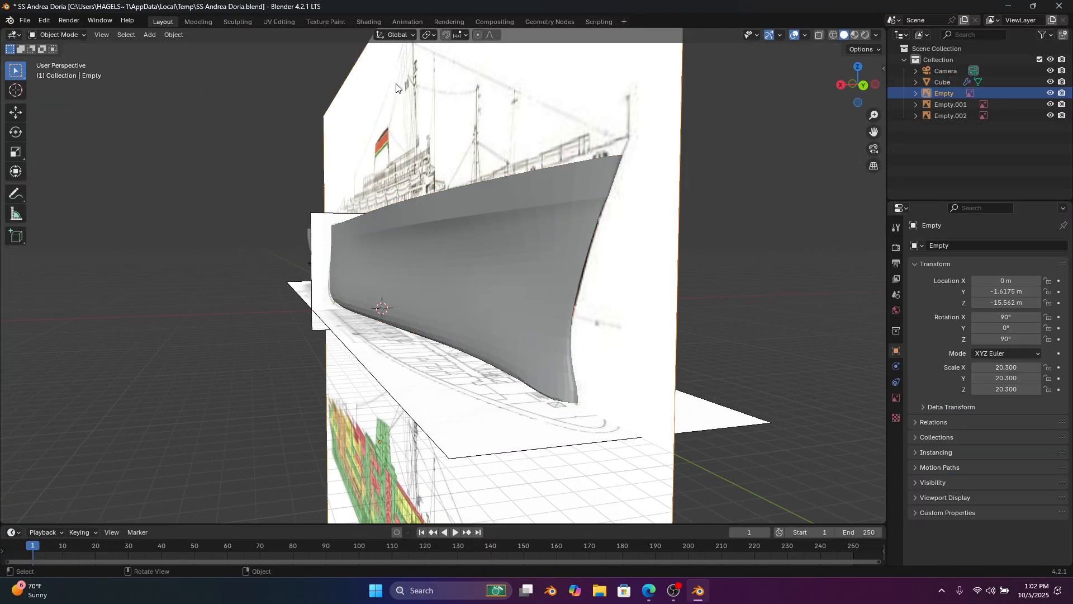
key("h")
left_click(327, 250)
key("h")
middle_click_drag(422, 388, 410, 345)
left_click(408, 342)
key("h")
key("alt+h")
left_click(405, 344)
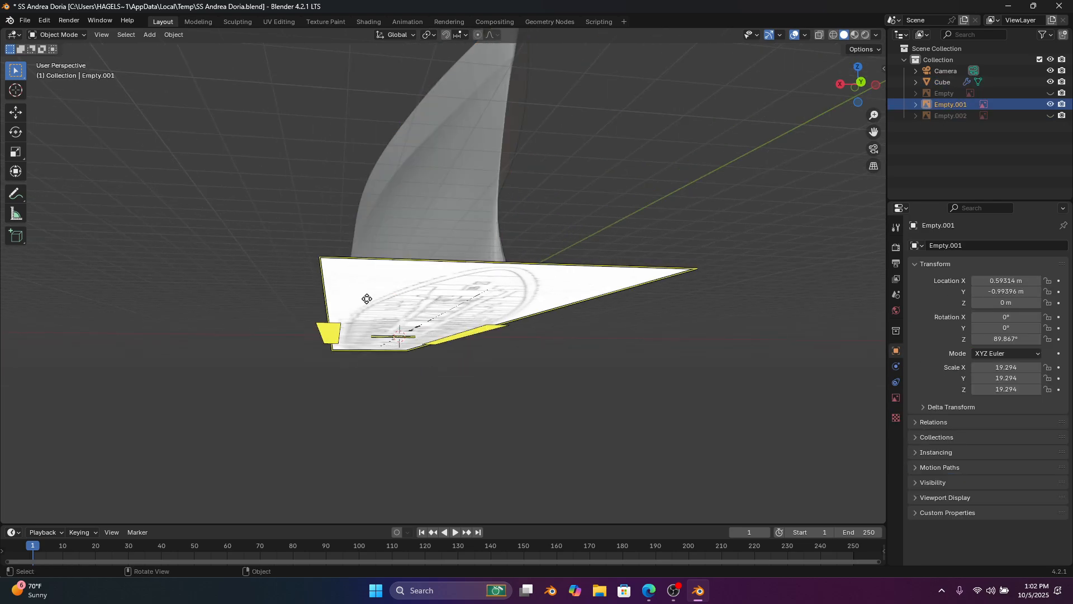
key("h")
middle_click_drag(365, 310, 172, 146)
In Edit Mode, remove the edge crease from the keel edges at the foot of the bow
left_click(423, 223)
left_click(76, 36)
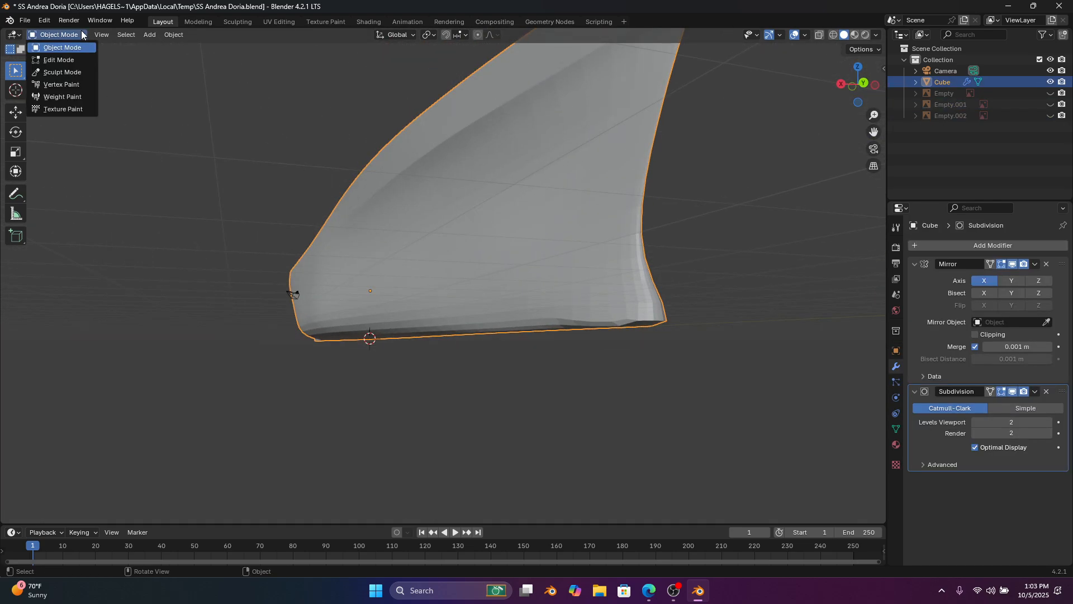
left_click(72, 58)
middle_click_drag(459, 240, 506, 230)
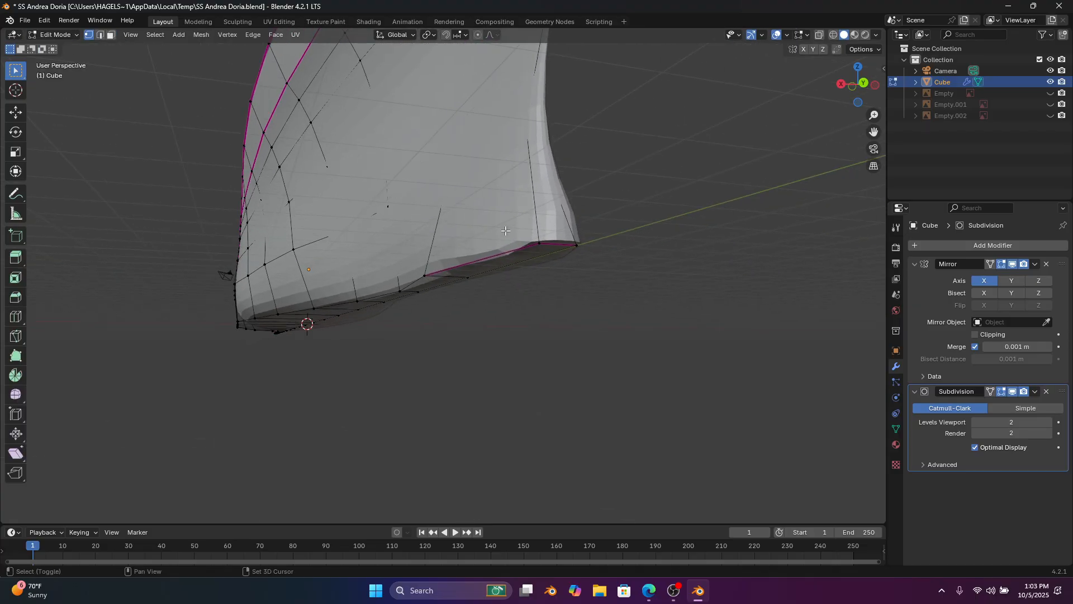
left_click(538, 244, "ctrl")
left_click(425, 275, "ctrl")
key("shift+e")
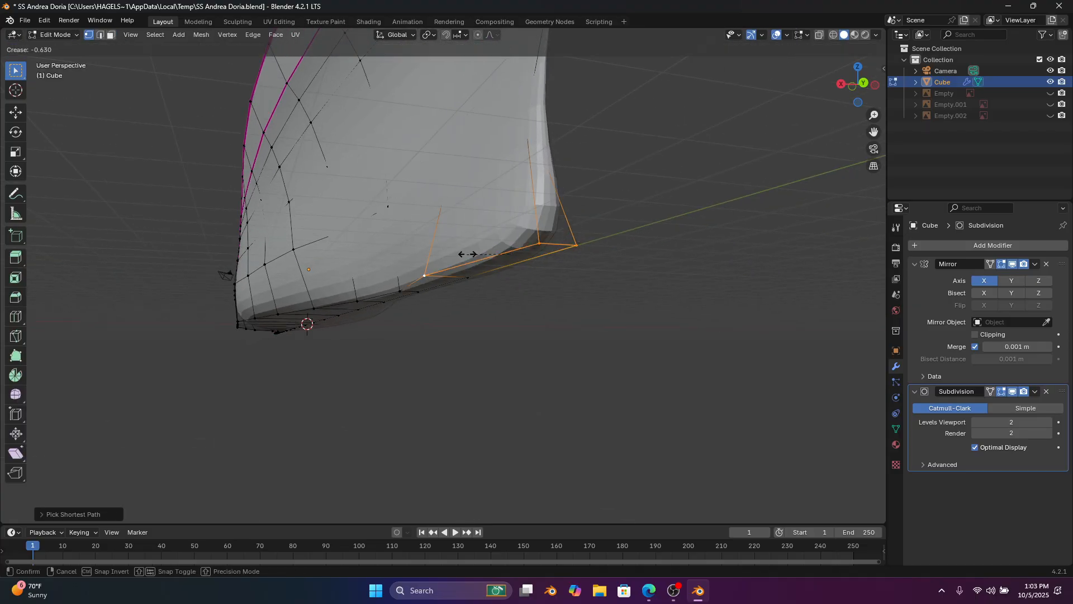
left_click(508, 244)
Try a single-segment bevel on the keel edges at the bow's foot and check it in Object Mode
left_click(840, 85)
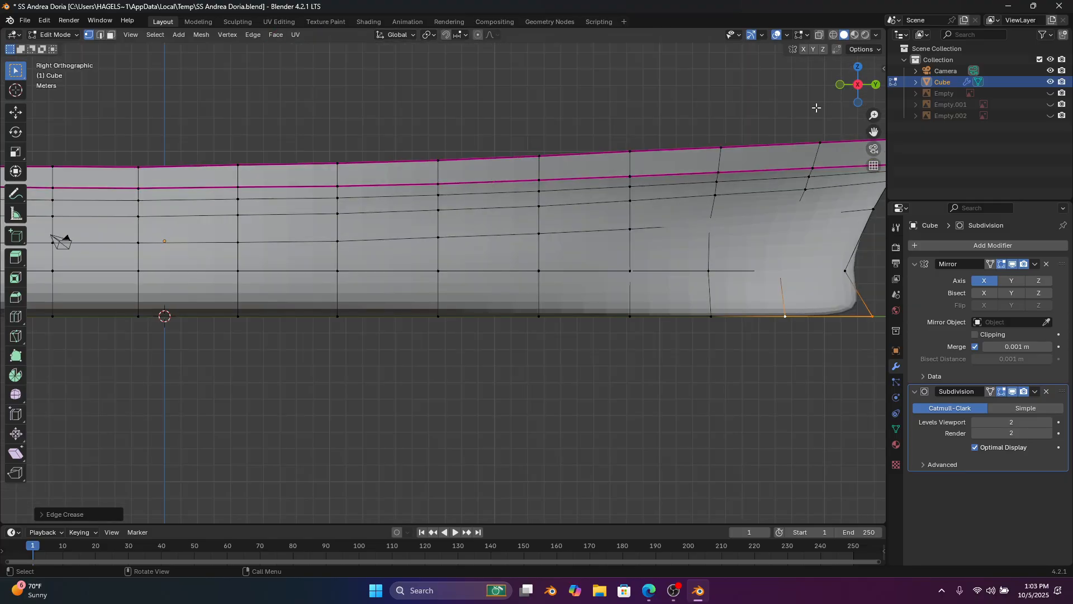
middle_click_drag(692, 189, 350, 137, "shift")
scroll(568, 201, "up", 3)
scroll(581, 229, "up", 1)
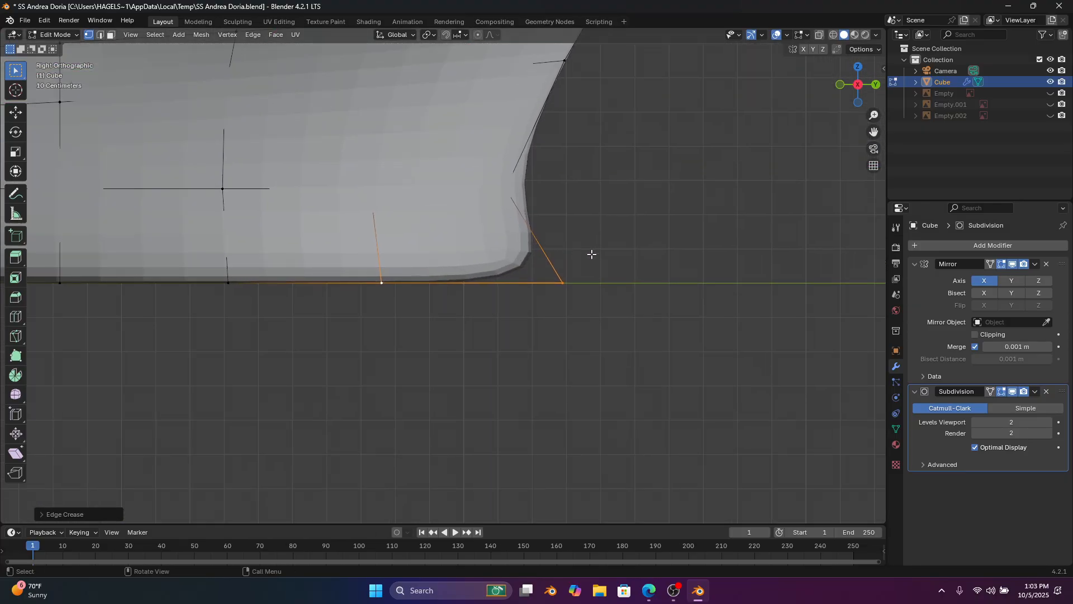
key("ctrl+b")
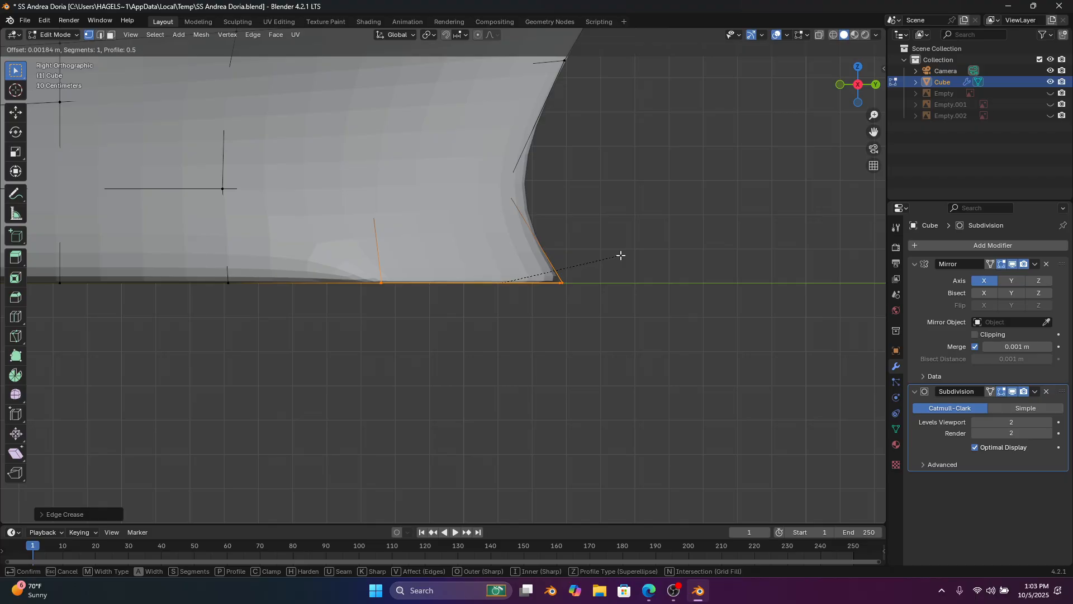
left_click(621, 256)
middle_click_drag(626, 252, 231, 191)
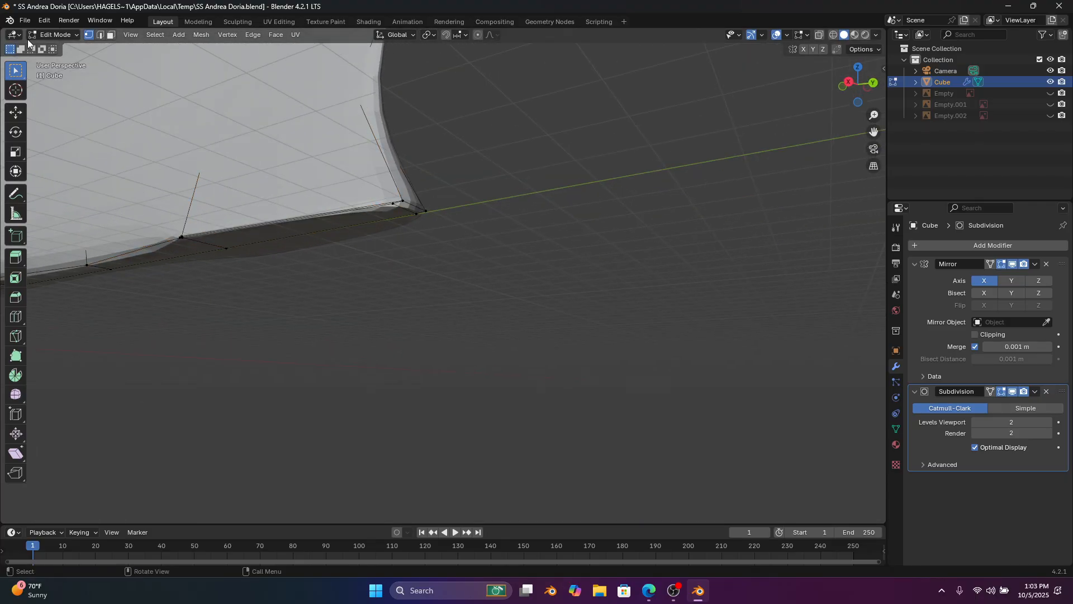
left_click(55, 35)
left_click(78, 48)
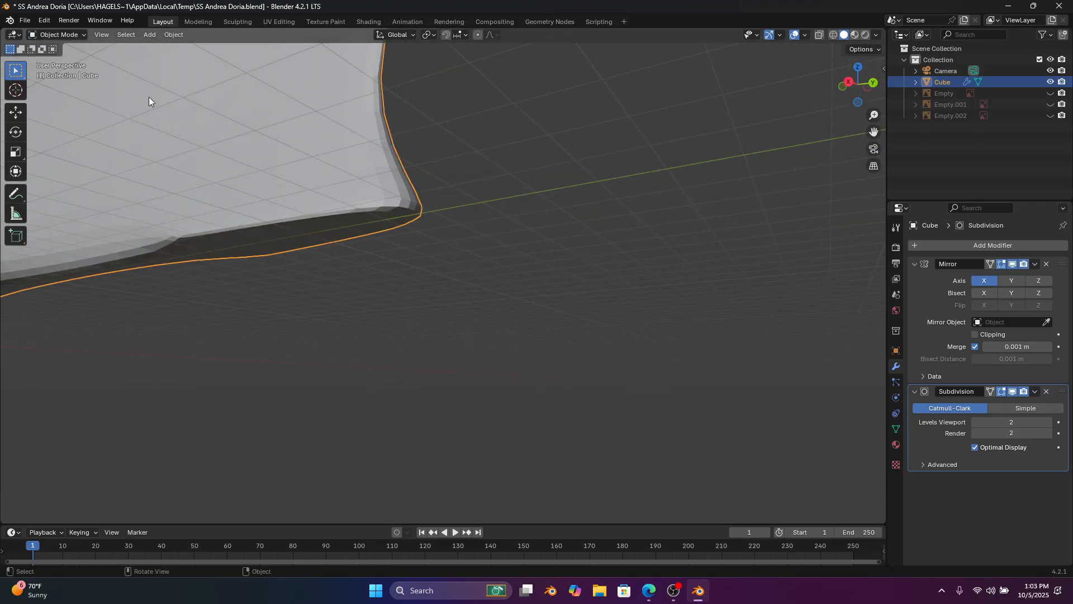
middle_click_drag(149, 98, 431, 235)
key("Tab")
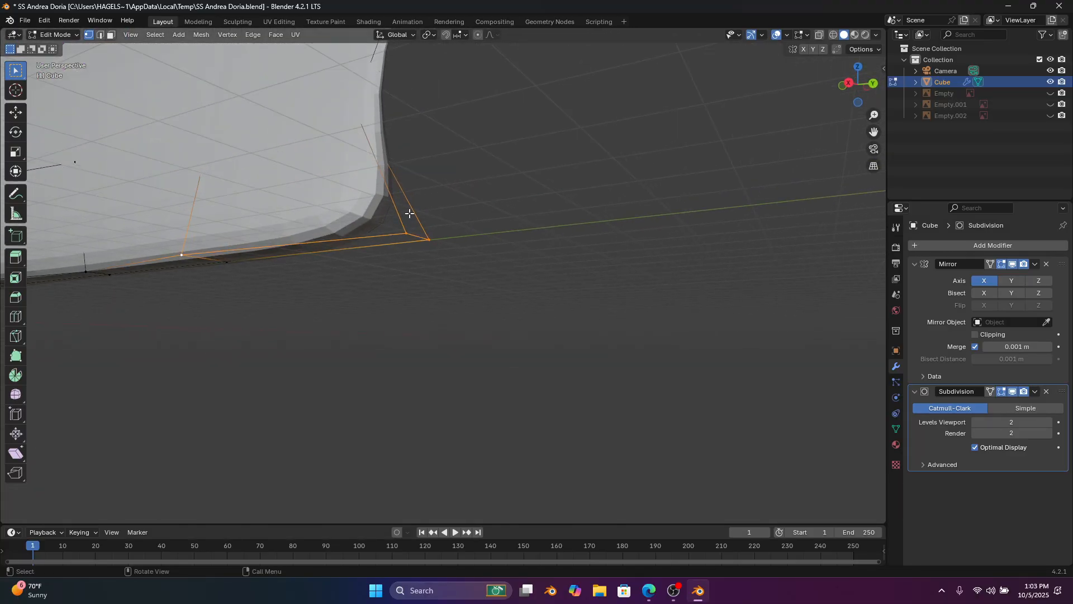
Bevel the bow's lower corner edge with one segment and an offset of about 0.022 m
left_click(406, 233, "shift")
key("ctrl+b")
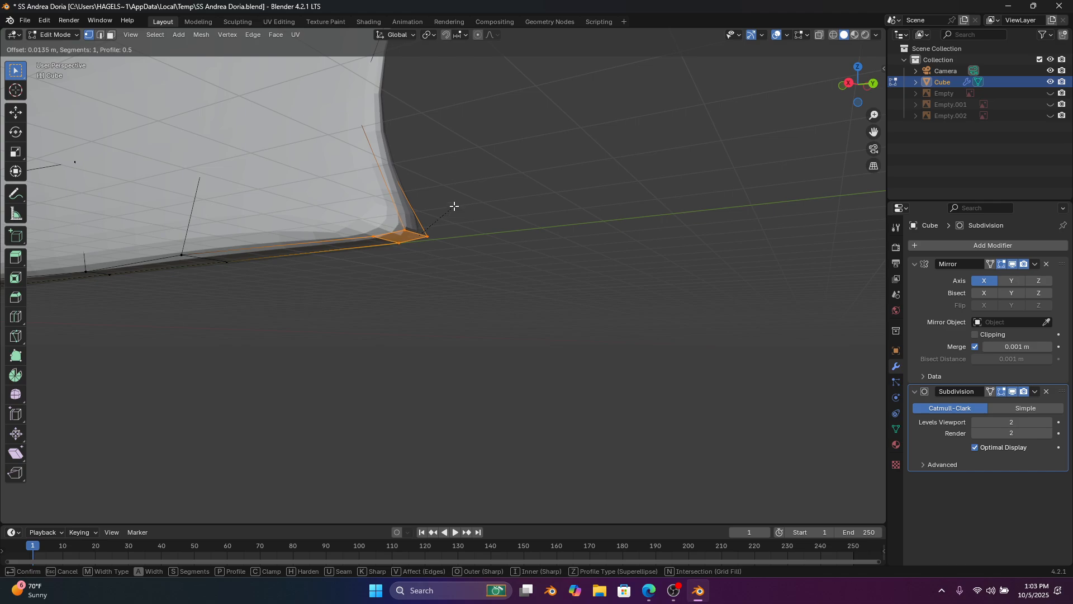
scroll(452, 206, "up", 1)
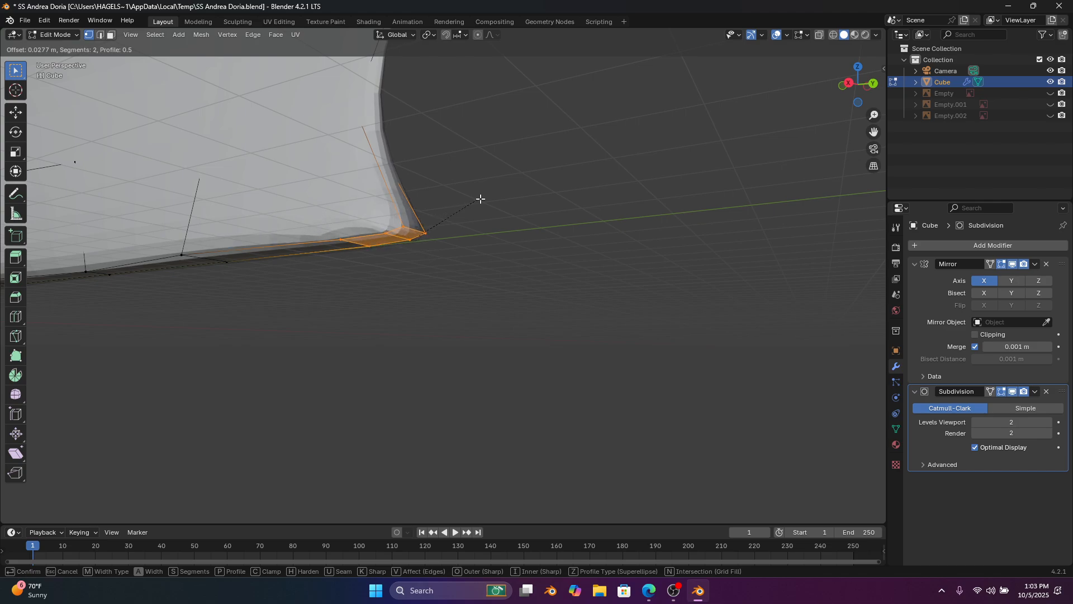
key("Escape")
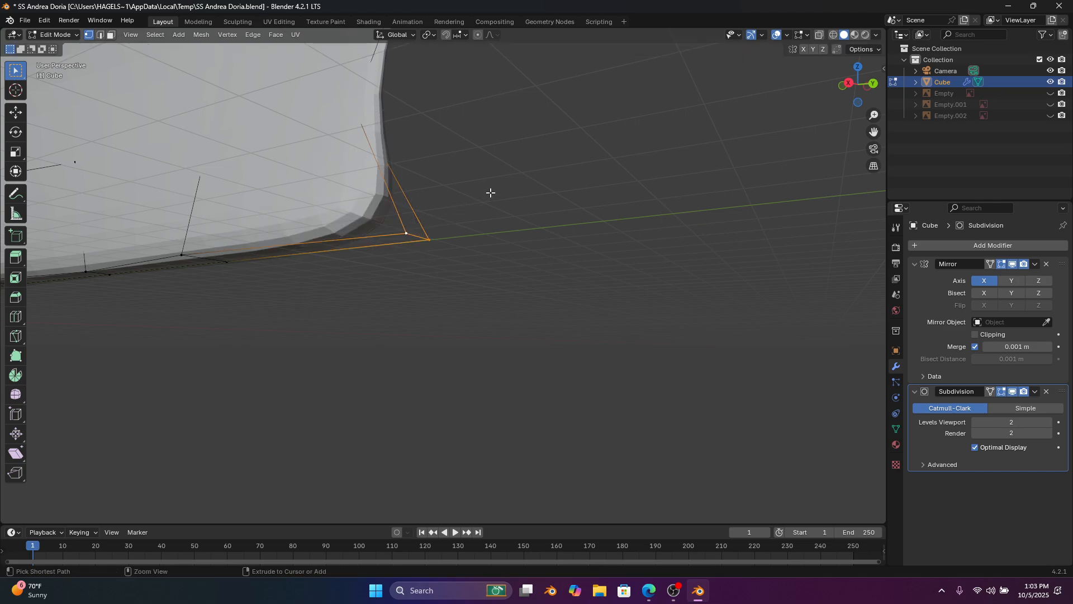
key("ctrl+b")
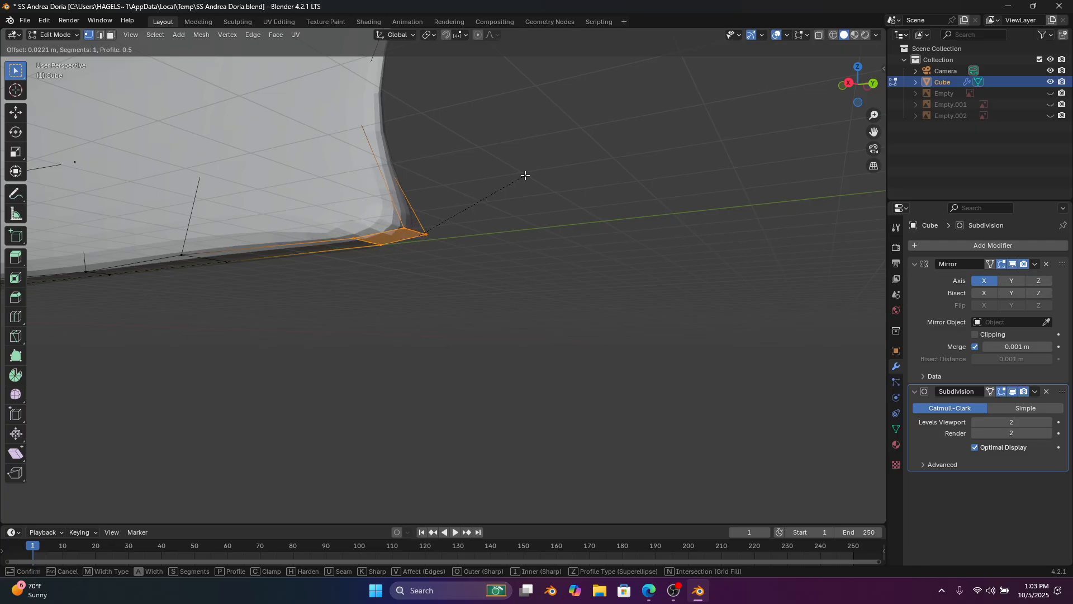
left_click(525, 175)
middle_click_drag(525, 175, 556, 196)
Return to Object Mode in the right side view and unhide the reference images
left_click(840, 85)
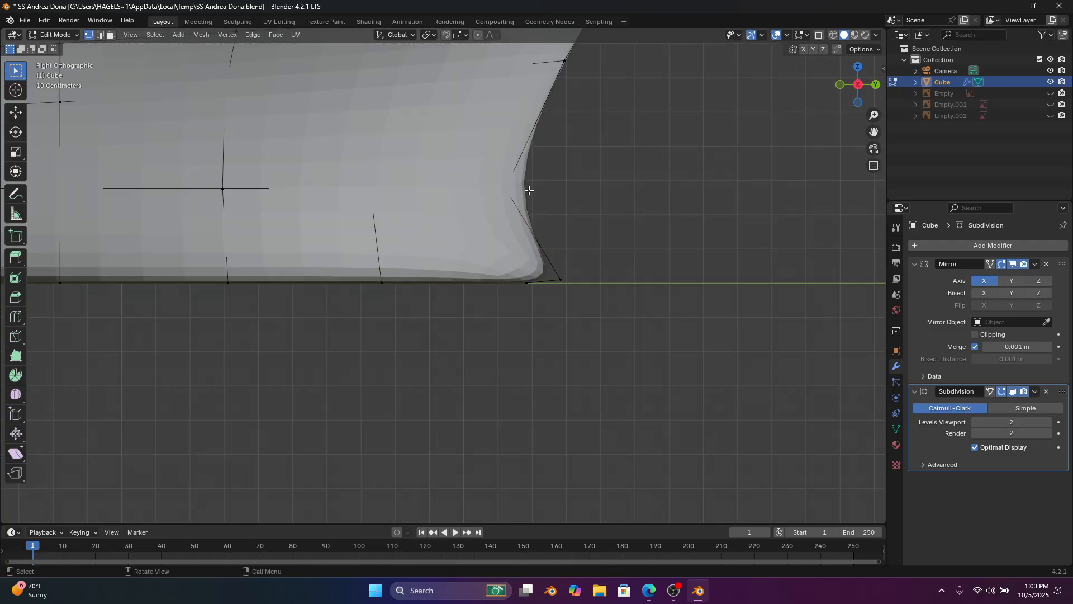
key("alt+h")
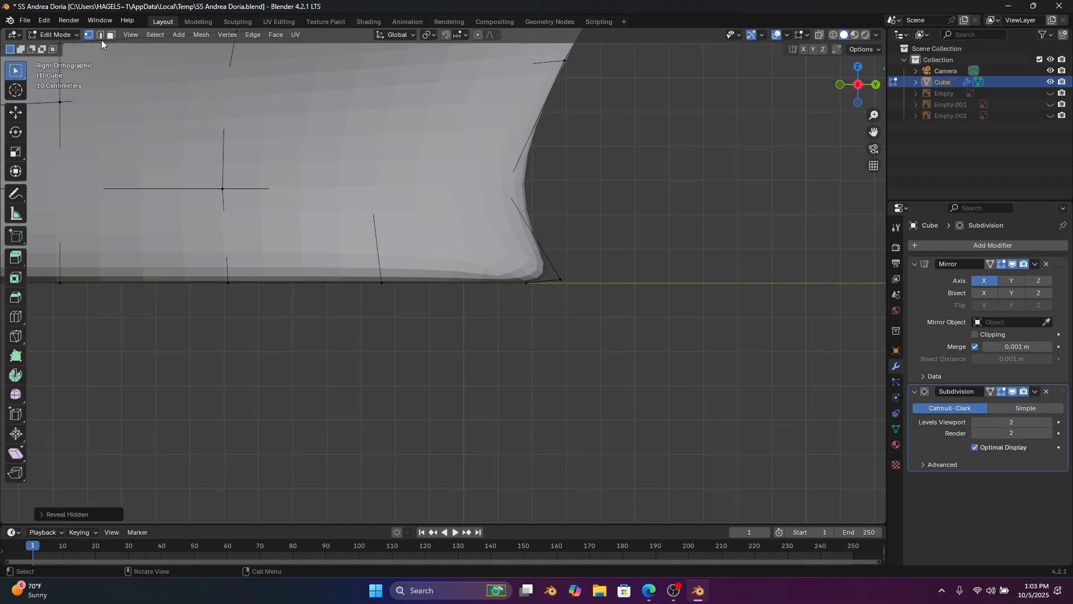
left_click(66, 34)
left_click(56, 38)
left_click(586, 204)
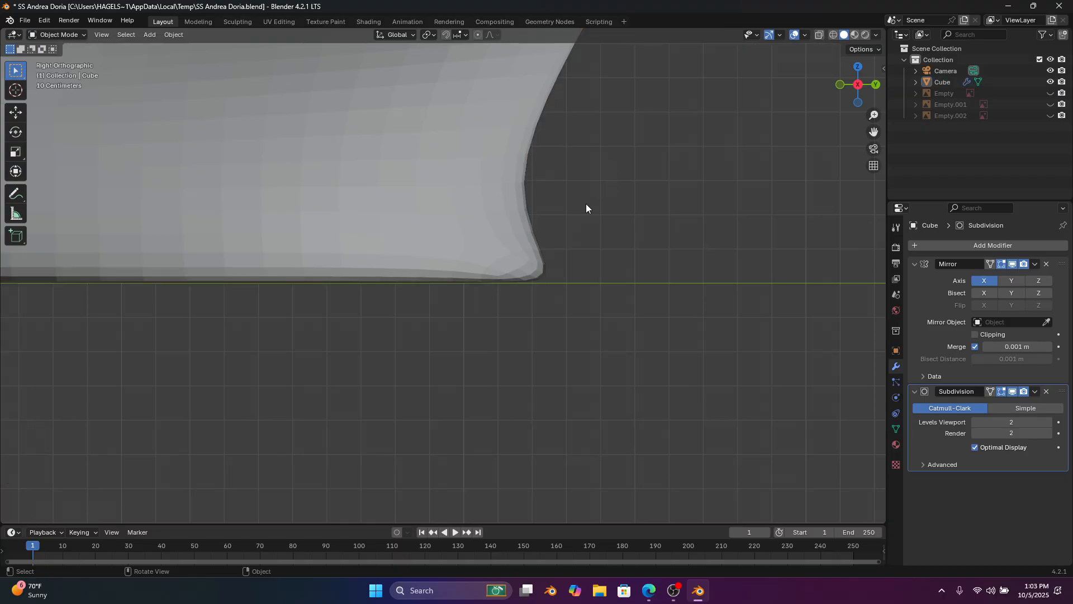
key("alt+h")
scroll(597, 144, "up", 3)
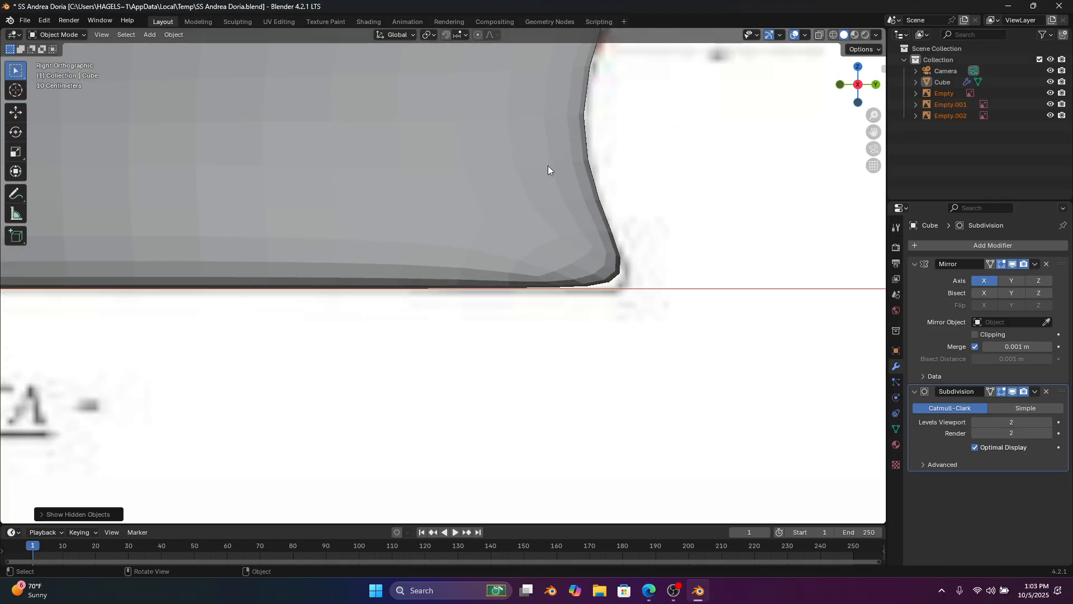
In Edit Mode with X-ray on, raise the bow's lower corner vertices and shift them slightly aft
left_click(549, 168)
left_click(56, 35)
left_click(53, 55)
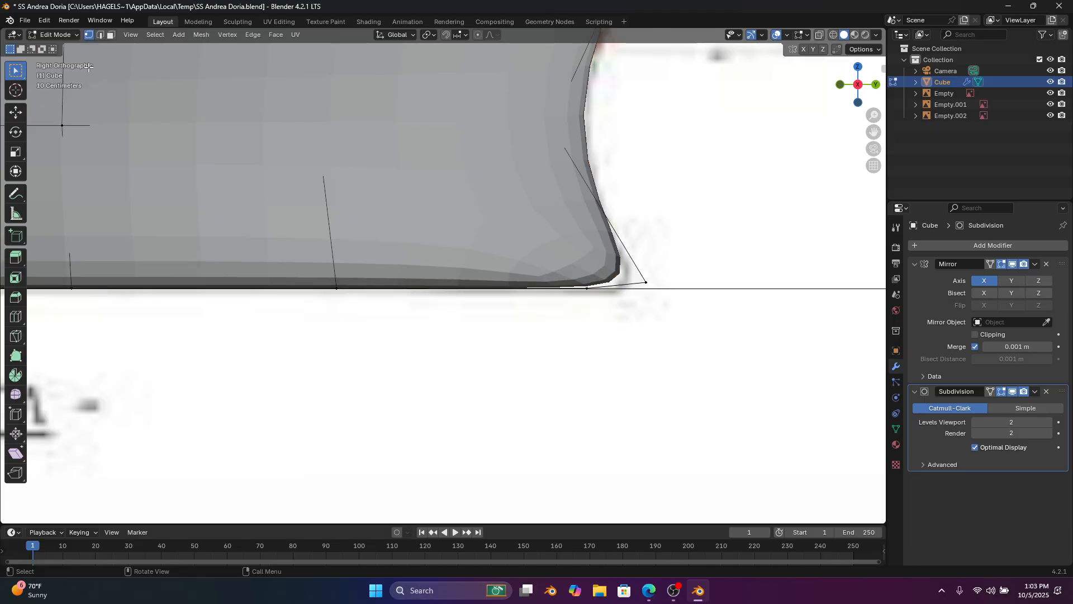
scroll(594, 244, "up", 3)
left_click_drag(741, 267, 602, 330)
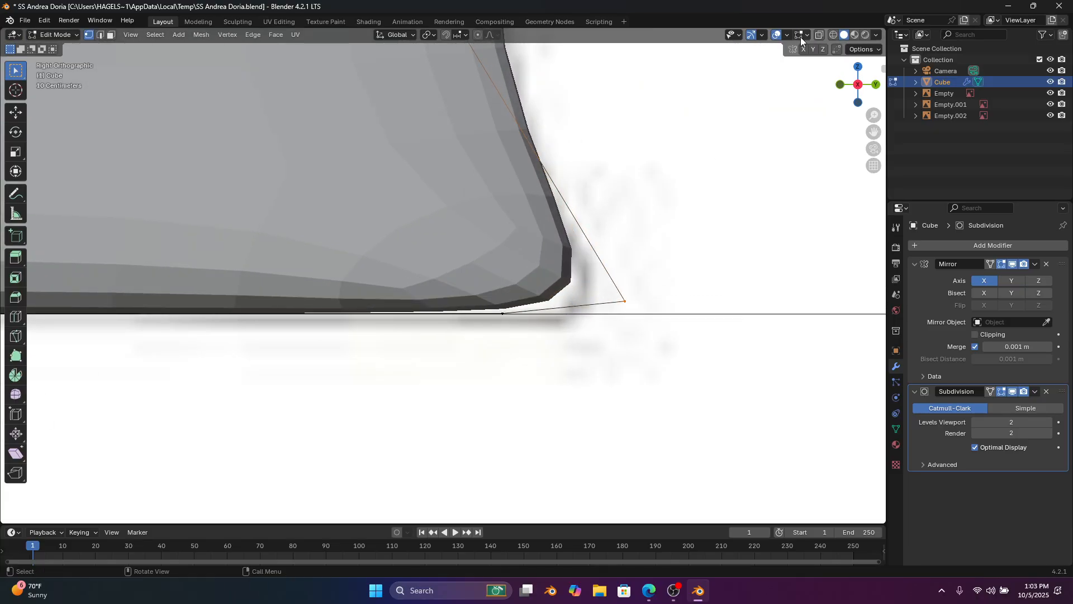
left_click(819, 34)
key("g")
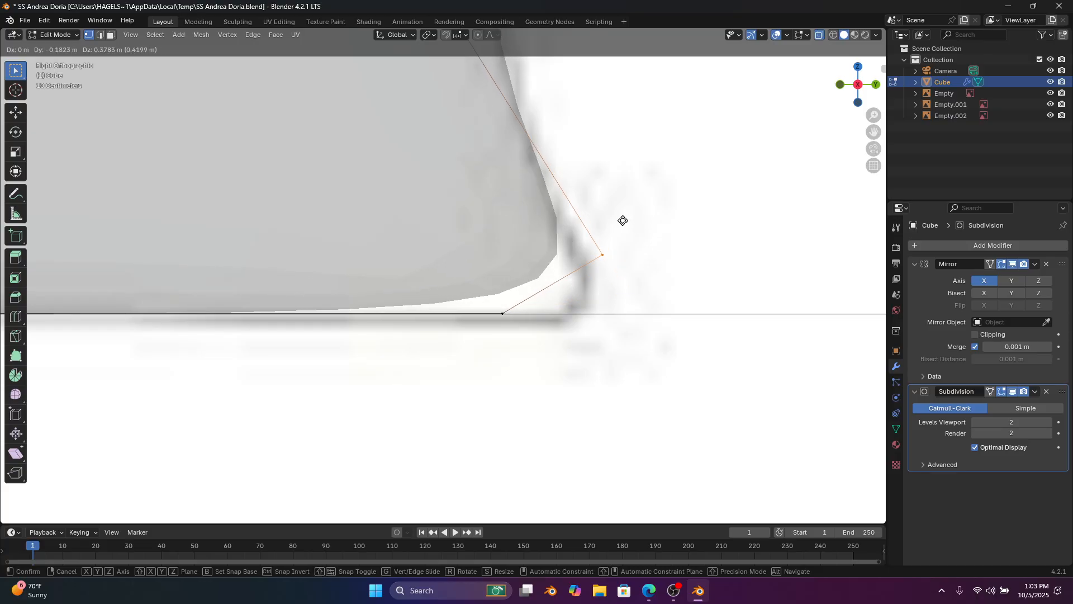
left_click(555, 226)
Move the foremost keel vertices forward to the reference's bow corner and lower the corner vertices just above them
left_click_drag(611, 208, 455, 339)
key("g")
right_click(538, 364)
key("g")
middle_click_drag(569, 312, 623, 323)
left_click(641, 328)
left_click_drag(633, 210, 610, 262)
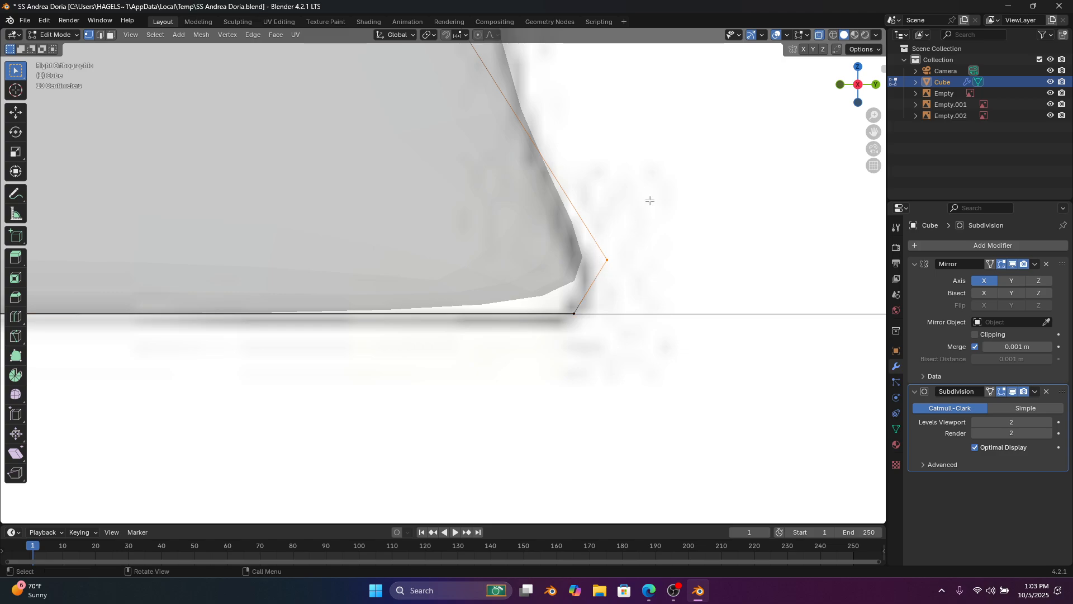
key("g")
left_click(632, 230)
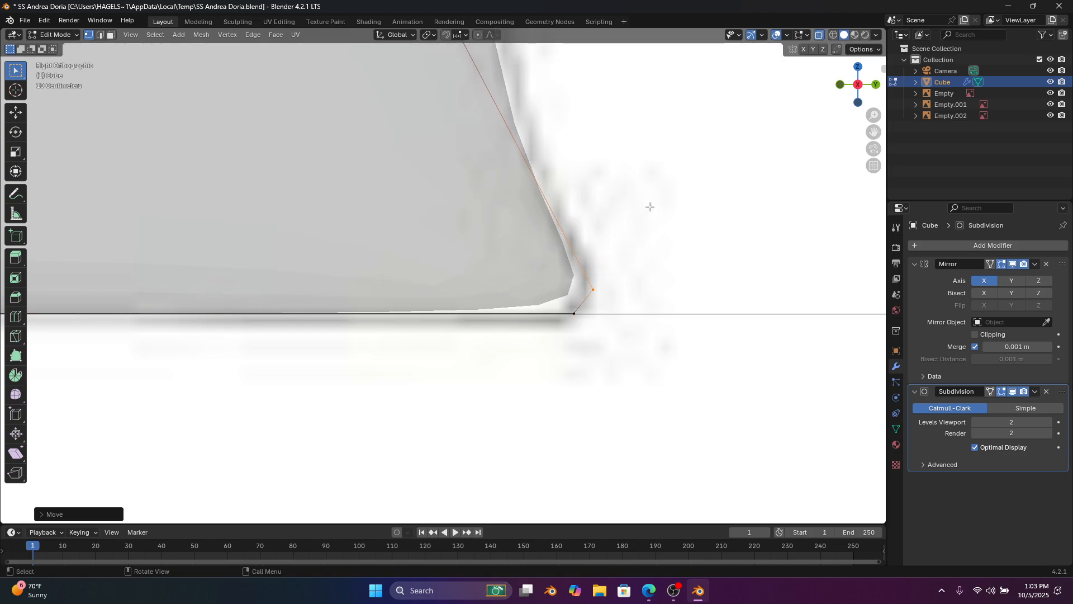
Return to Object Mode and hide the three reference images
scroll(647, 203, "down", 5)
middle_click_drag(638, 216, 497, 273)
middle_click_drag(400, 258, 535, 273, "shift")
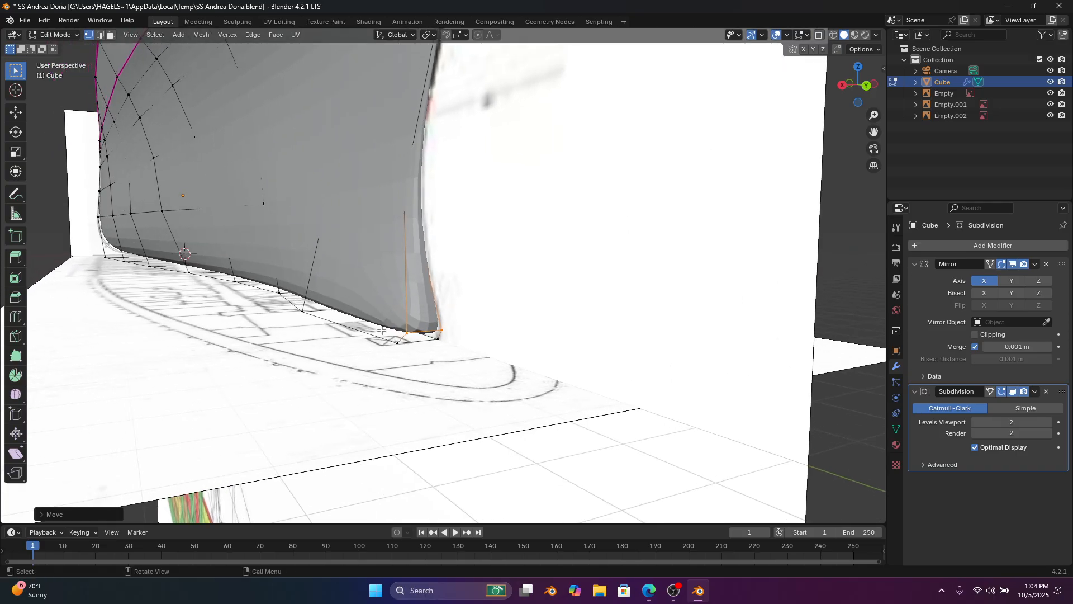
left_click(395, 338)
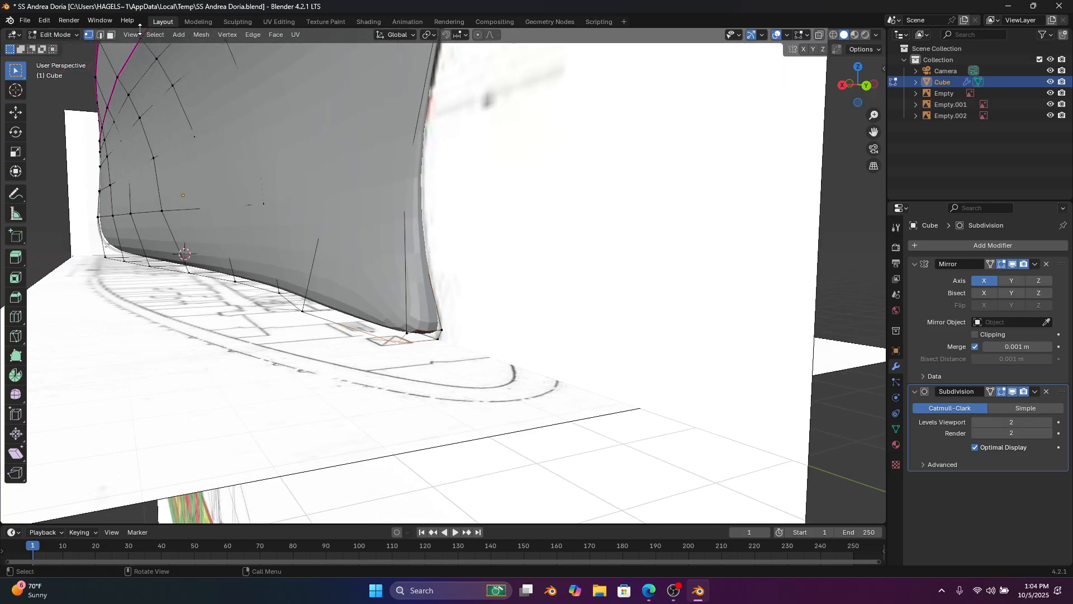
left_click(51, 35)
left_click(65, 47)
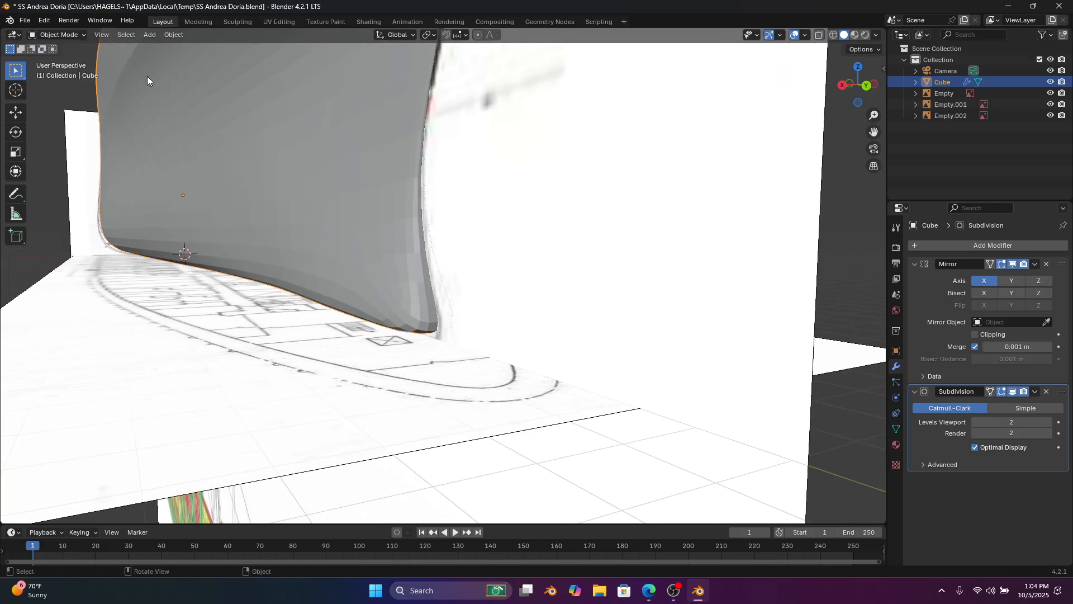
left_click(555, 178)
key("h")
left_click(231, 372)
key("h")
middle_click_drag(231, 372, 572, 291)
left_click(448, 338)
key("h")
Try Shade Auto Smooth on the hull, inspect the shading at bow and stern, and undo it
right_click(511, 271)
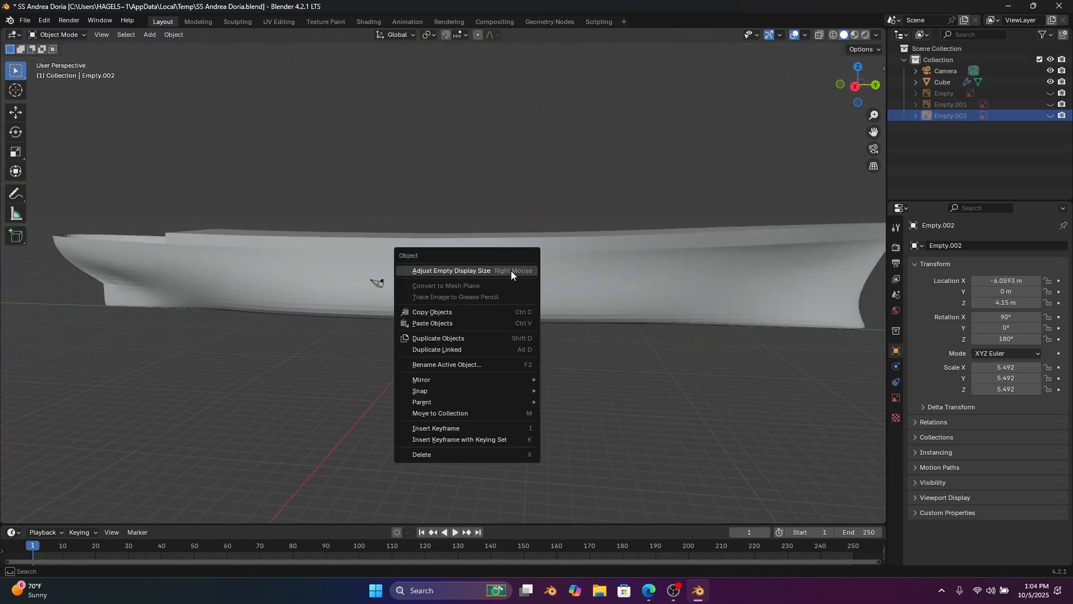
left_click(652, 285)
right_click(652, 285)
left_click(647, 284)
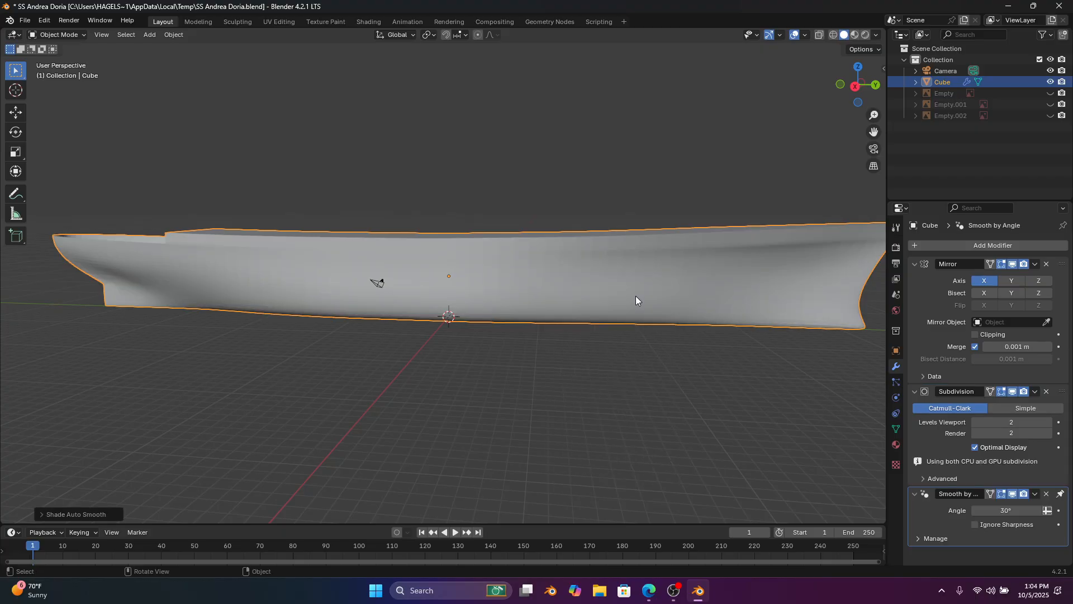
middle_click_drag(636, 297, 307, 307)
scroll(388, 264, "up", 5)
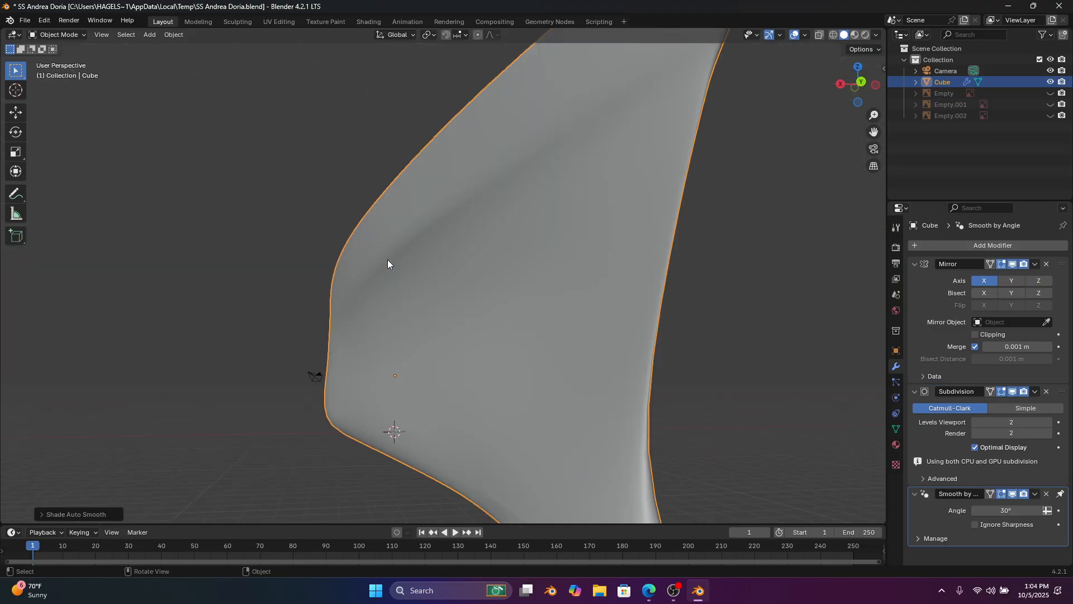
scroll(390, 254, "down", 5)
middle_click_drag(377, 284, 471, 243)
mouse_move(349, 203)
middle_mouse_down()
mouse_move(358, 205)
mouse_move(325, 235)
middle_mouse_up()
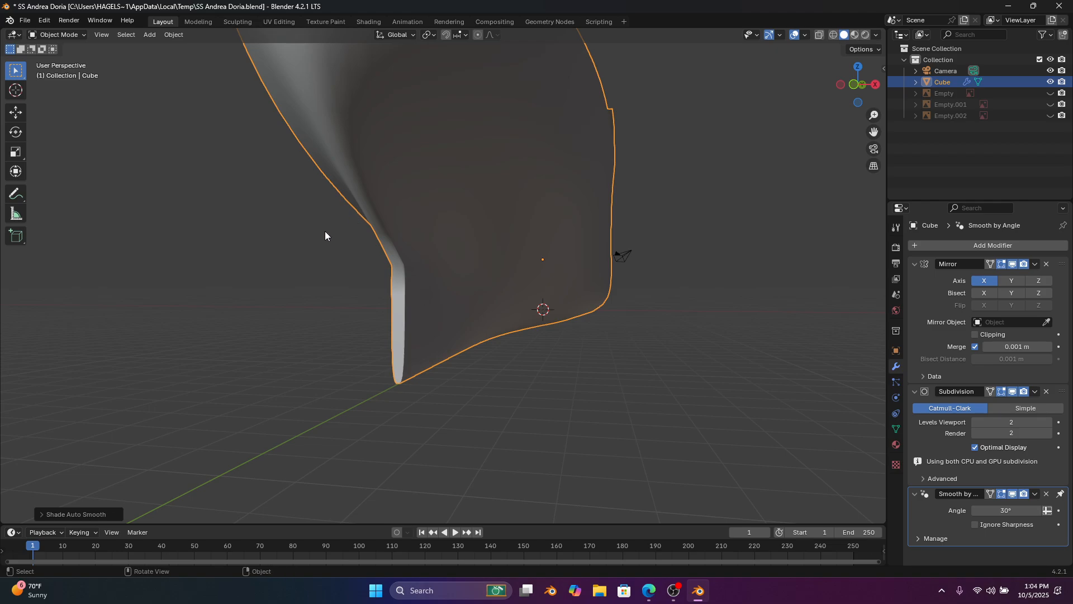
key("ctrl+z")
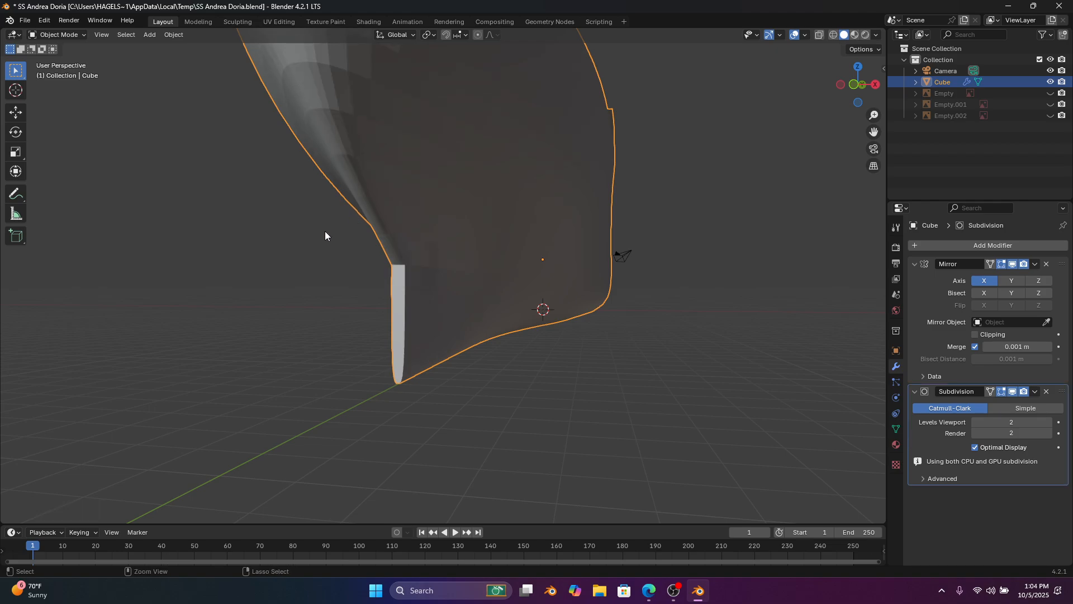
In Edit Mode, crease the keel edge at the sternpost's foot and the stern edge above the sternpost by 1.0
left_click(80, 34)
left_click(77, 49)
left_click(68, 35)
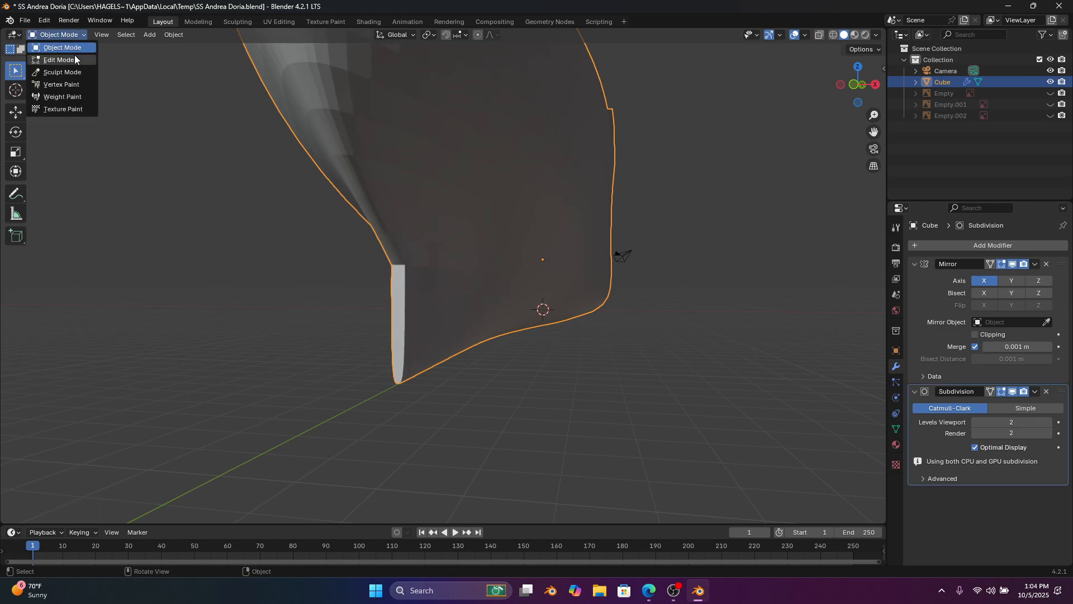
left_click(75, 59)
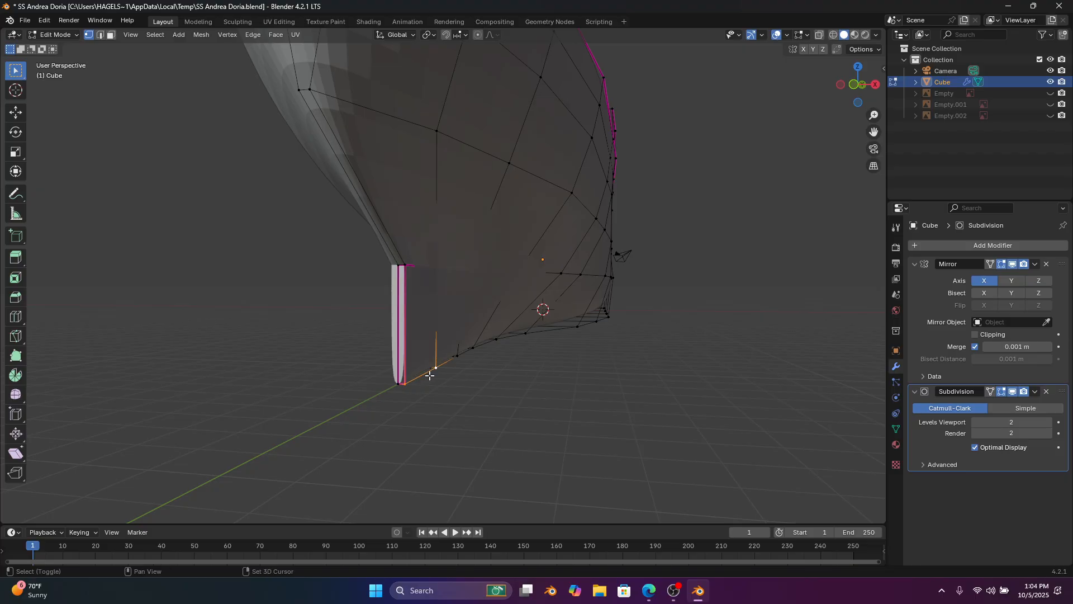
key("shift+e")
left_click(262, 287)
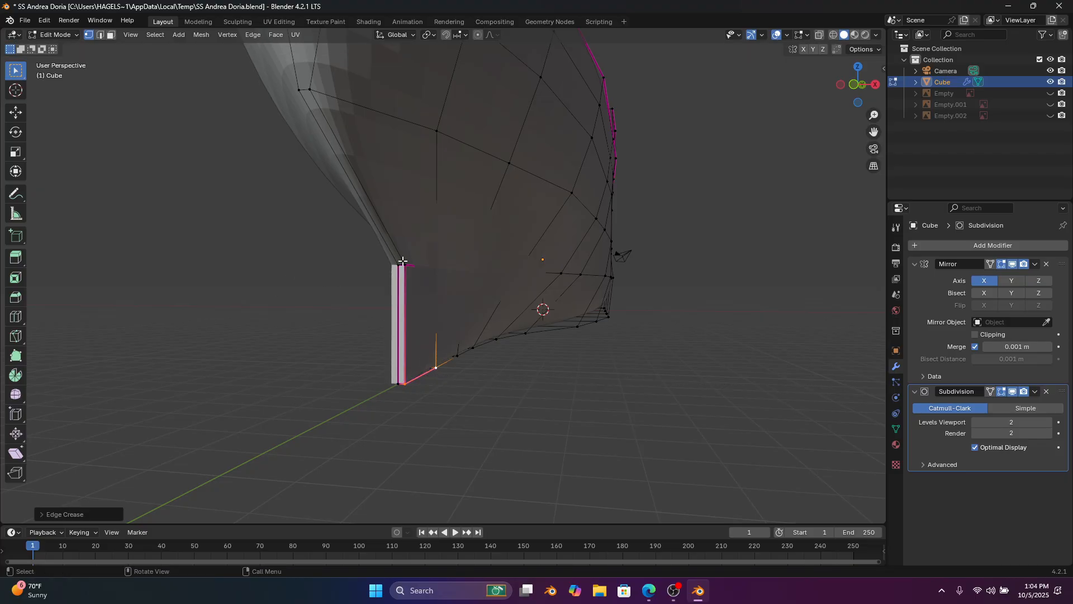
left_click(332, 103, "shift")
key("shift+e")
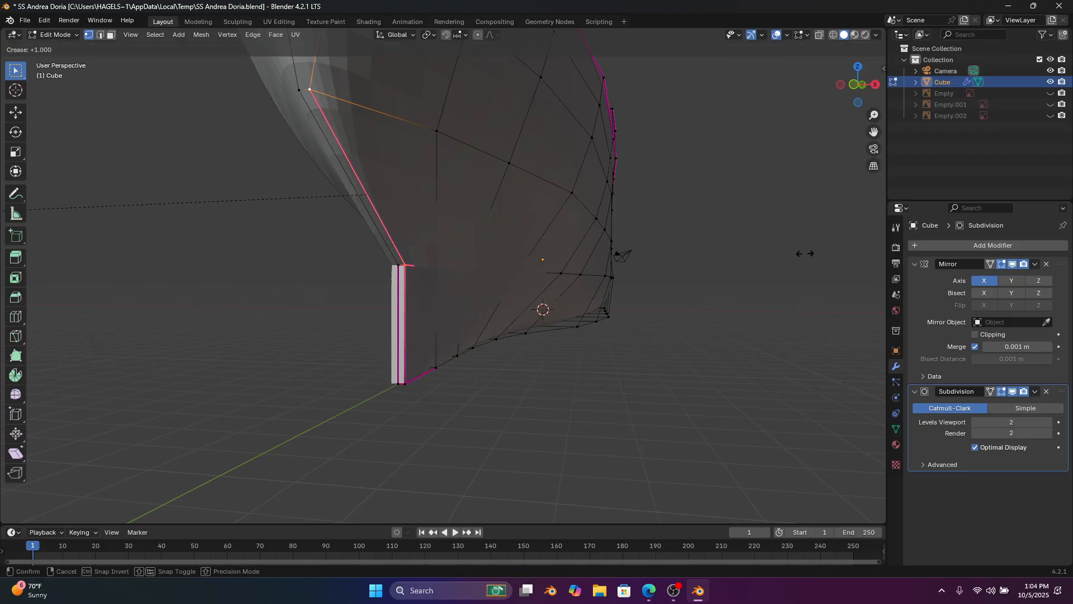
left_click(750, 257)
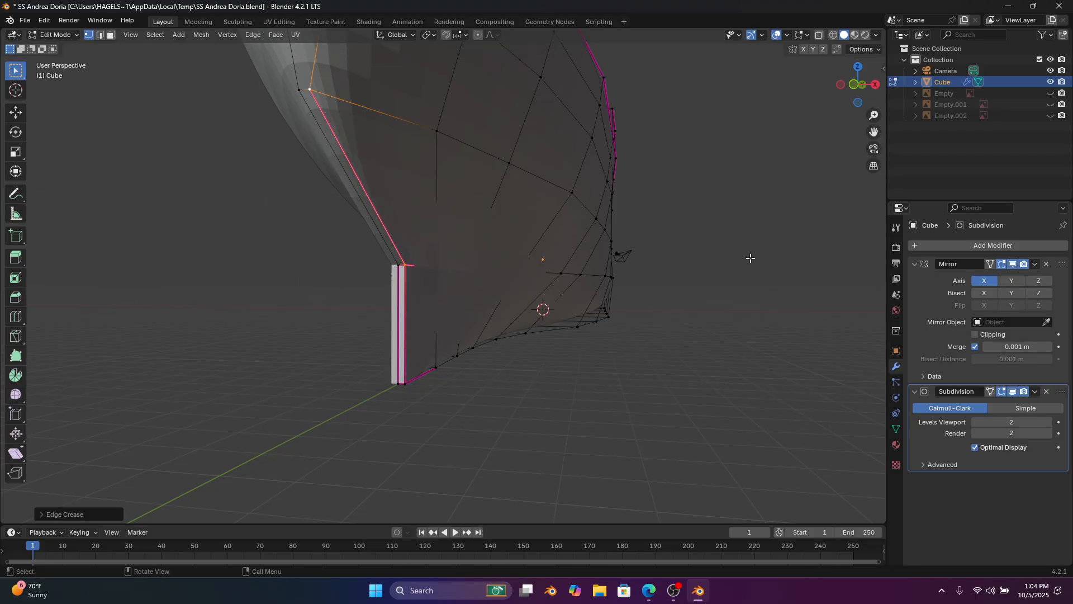
Return to Object Mode, apply Shade Auto Smooth to the hull, and inspect it from the side
left_click(52, 38)
left_click(60, 46)
left_click(294, 218)
scroll(335, 220, "down", 2)
mouse_move(380, 219)
middle_mouse_down()
mouse_move(411, 220)
mouse_move(393, 223)
middle_mouse_up()
scroll(508, 269, "up", 2)
left_click(508, 266)
right_click(508, 262)
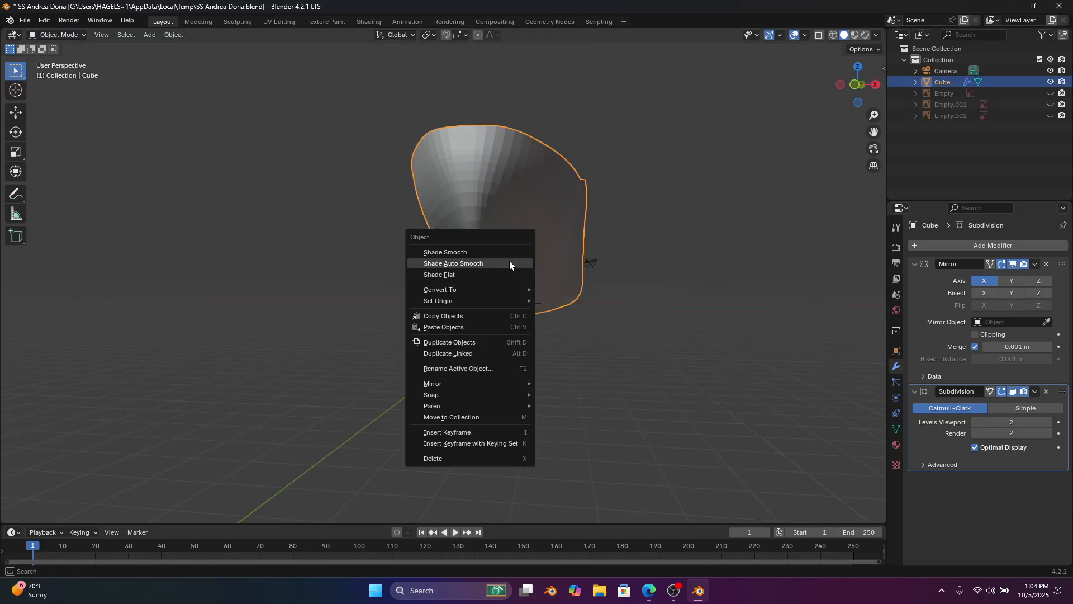
left_click(508, 263)
left_click(571, 340)
middle_click_drag(572, 341, 439, 339)
left_click(426, 274)
middle_click_drag(426, 274, 555, 294, "shift")
left_click(481, 417)
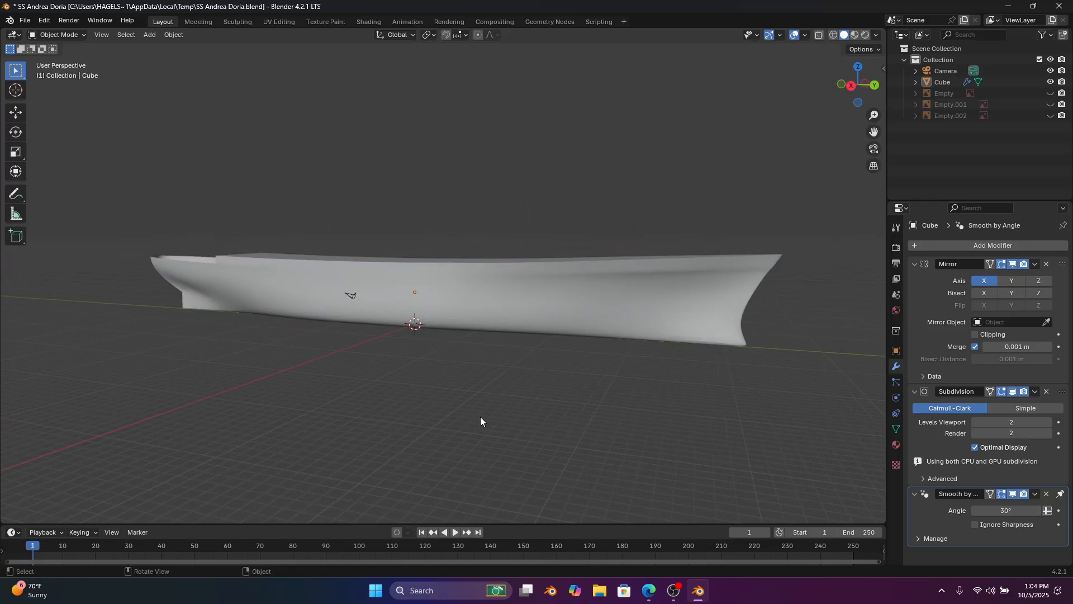
Unhide the reference images and enter Edit Mode on the hull in the right side view at the bow
key("alt+h")
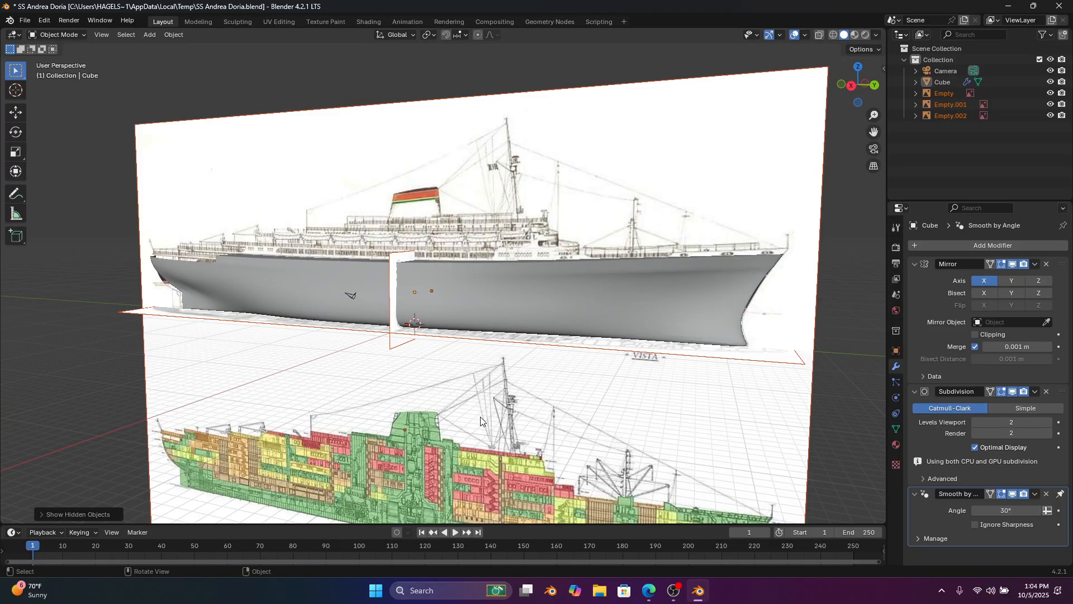
left_click(852, 87)
scroll(647, 268, "up", 3)
left_click(586, 300)
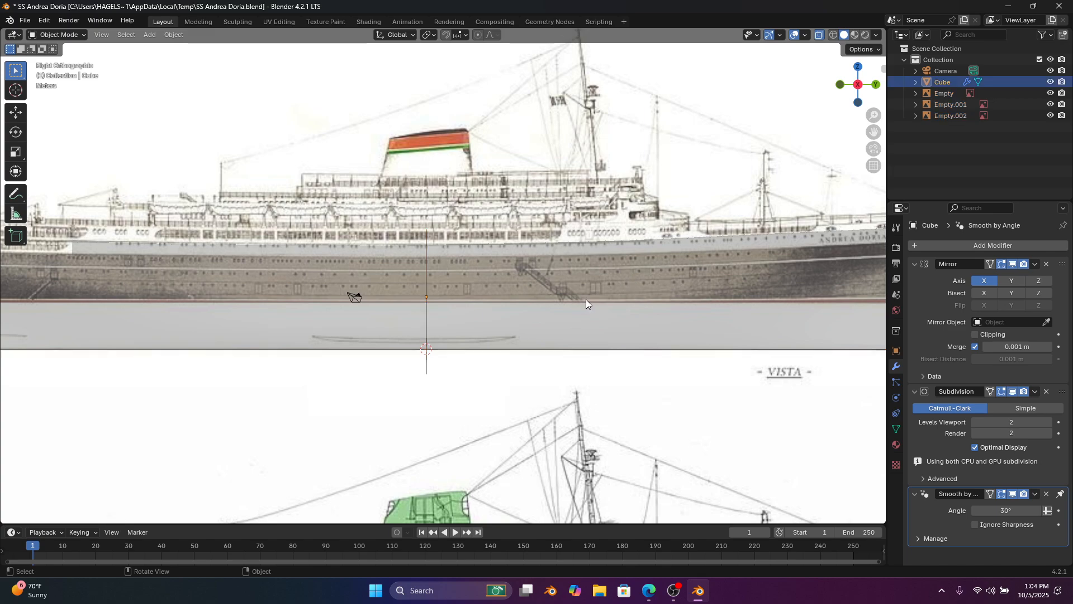
middle_click_drag(586, 300, 373, 243, "shift")
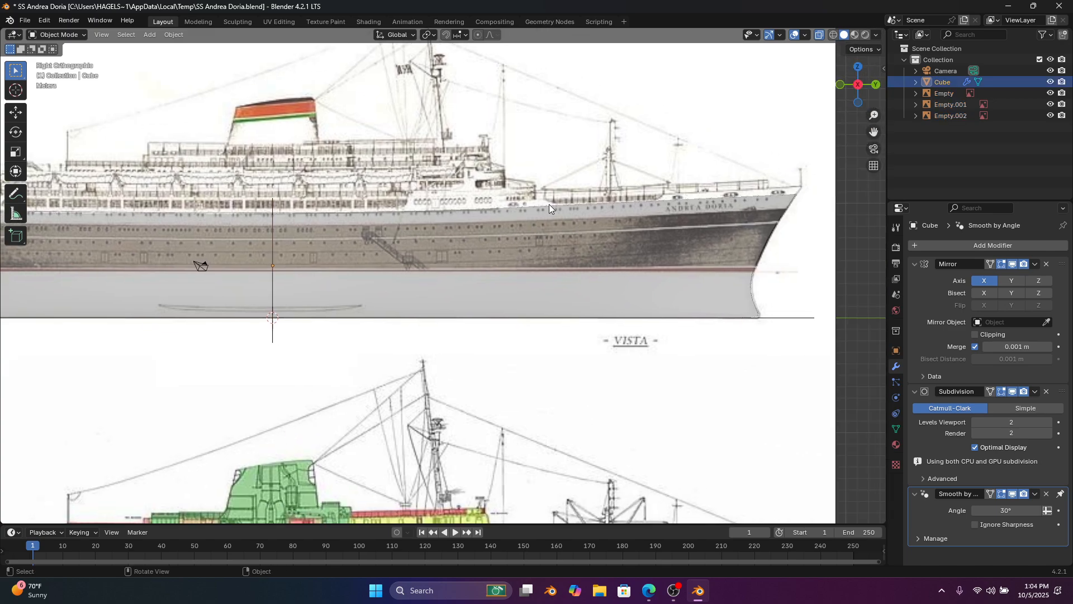
left_click(438, 235)
middle_click_drag(543, 201, 335, 235, "shift")
scroll(448, 260, "up", 4)
middle_click_drag(448, 259, 315, 266, "shift")
left_click(315, 266)
left_click(82, 38)
left_click(73, 60)
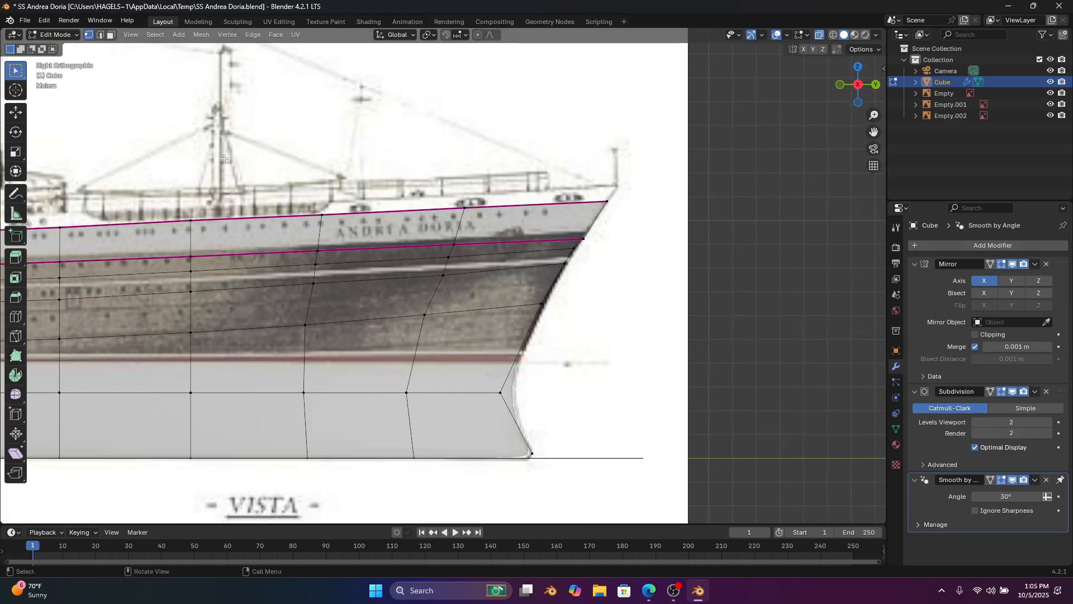
Select the hull's top edge from the forecastle step to the stem and extrude it up about 0.57 m
scroll(296, 209, "up", 1)
middle_click_drag(300, 201, 279, 228, "shift")
scroll(290, 238, "up", 1)
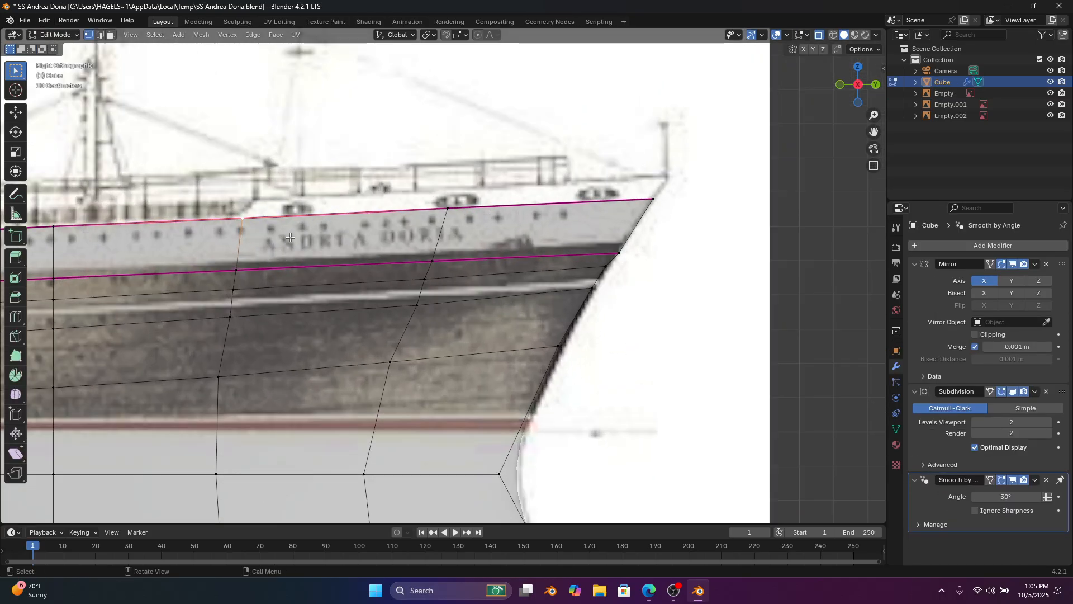
middle_click_drag(548, 194, 267, 308)
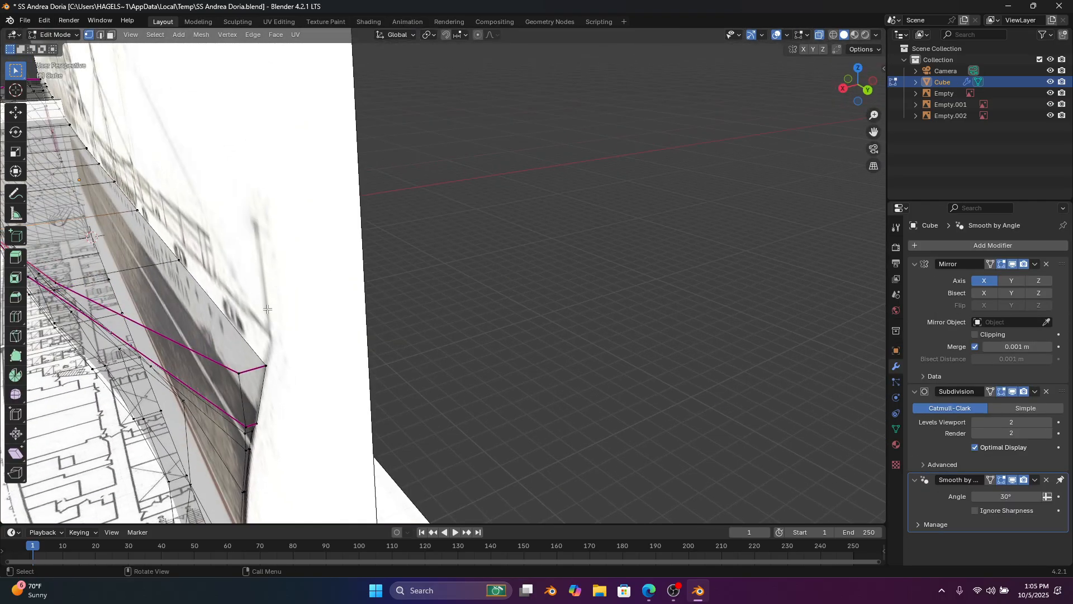
left_click(271, 357, "ctrl")
left_click(843, 89)
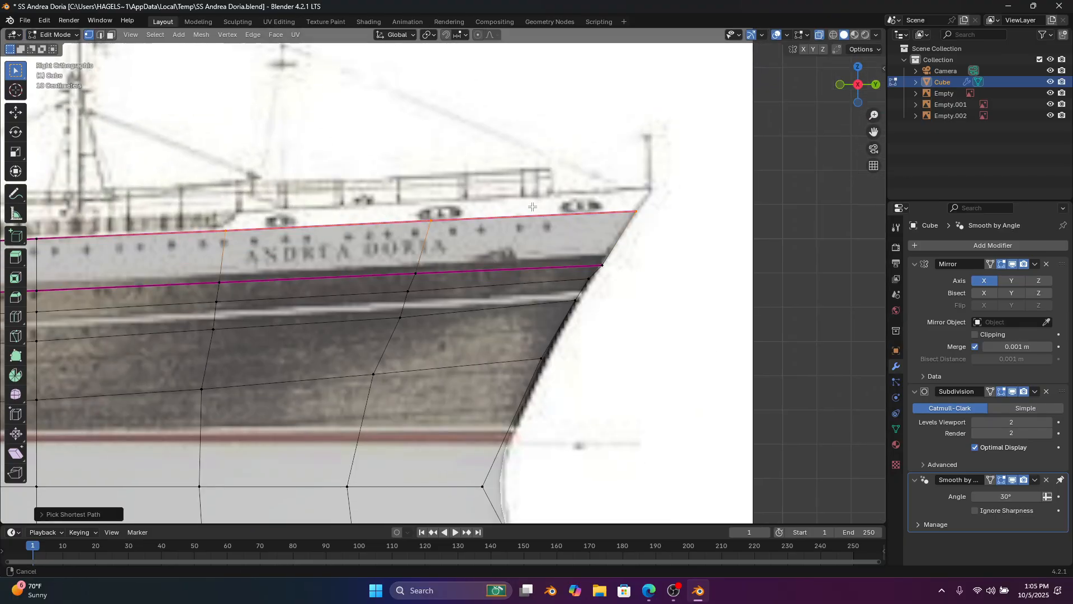
key("g")
key("z")
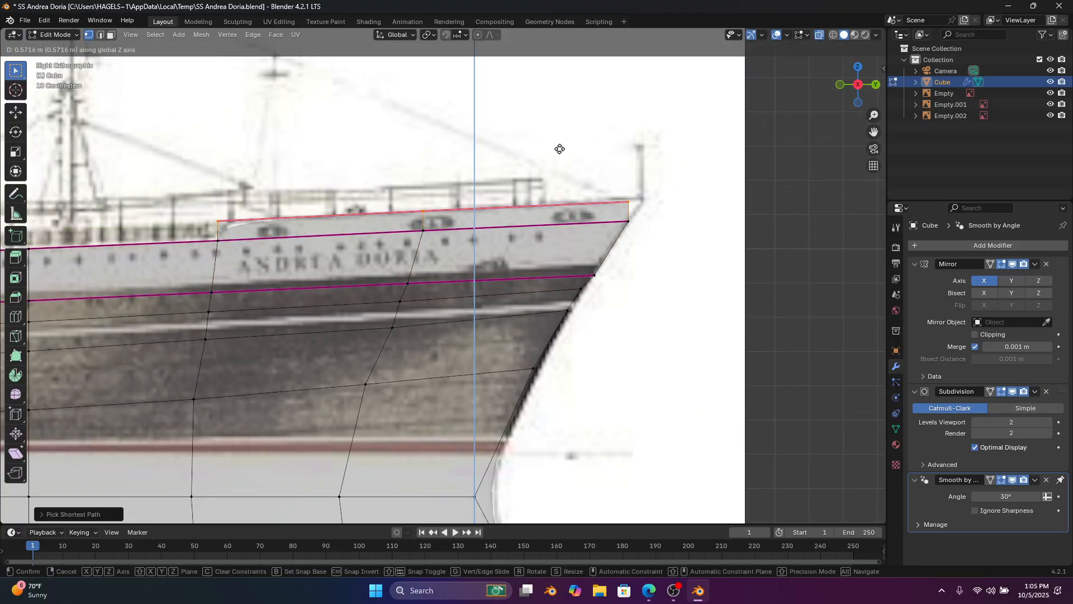
key("Escape")
Shift the extruded bow edge forward along Y and slightly up along Z to meet the reference's bow tip
key("e")
key("y")
left_click(572, 150)
key("g")
key("z")
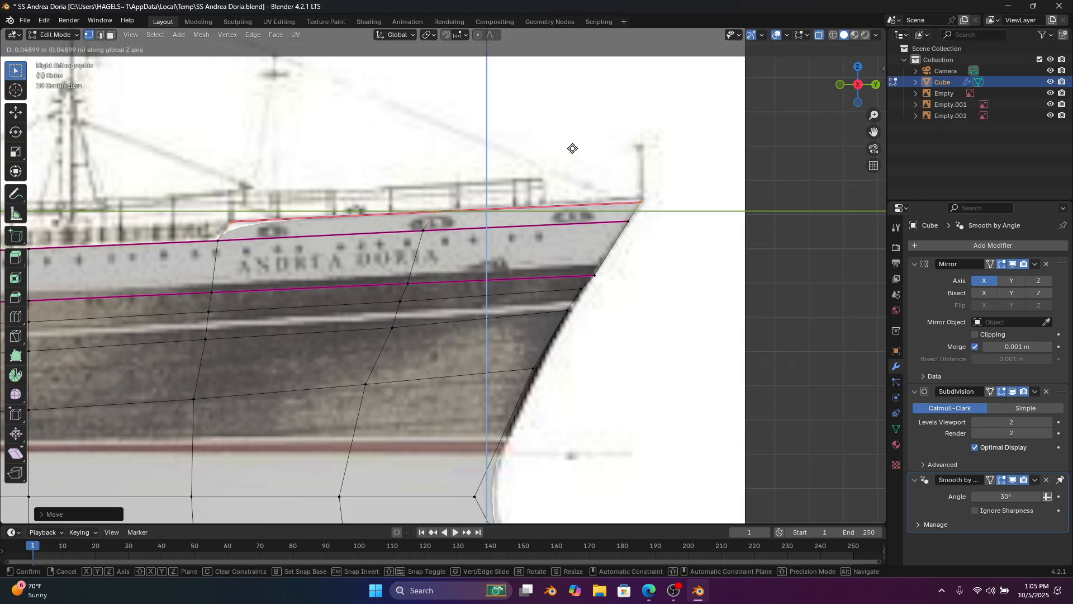
left_click(573, 146)
In the back view, move the raised bow edge's vertex nearest the stem slightly outward along X to flare the bulwark
middle_click_drag(573, 146, 575, 147)
middle_click_drag(818, 105, 829, 107)
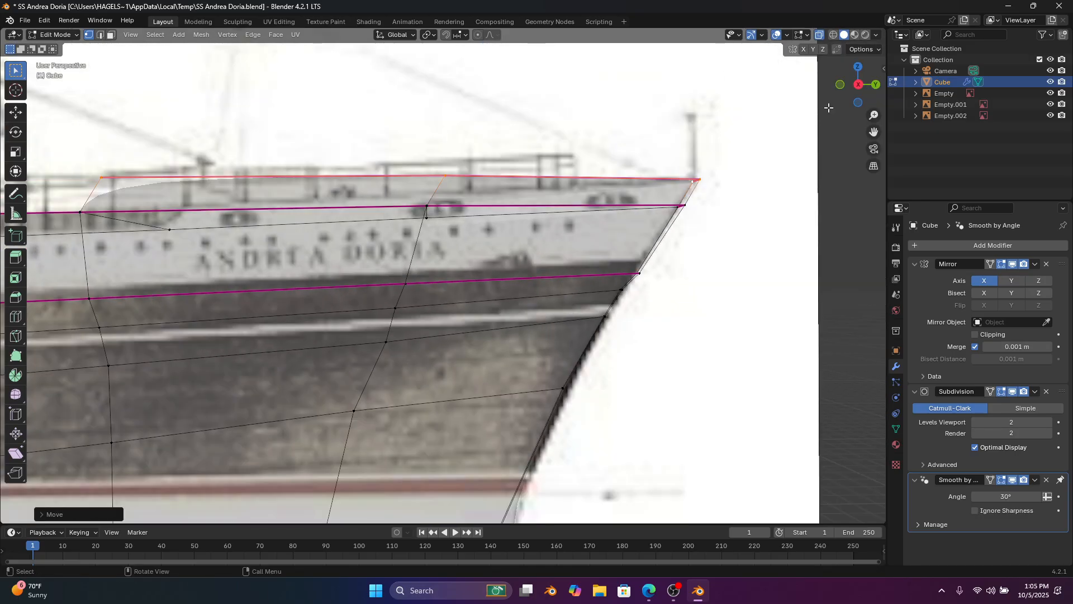
left_click(859, 87)
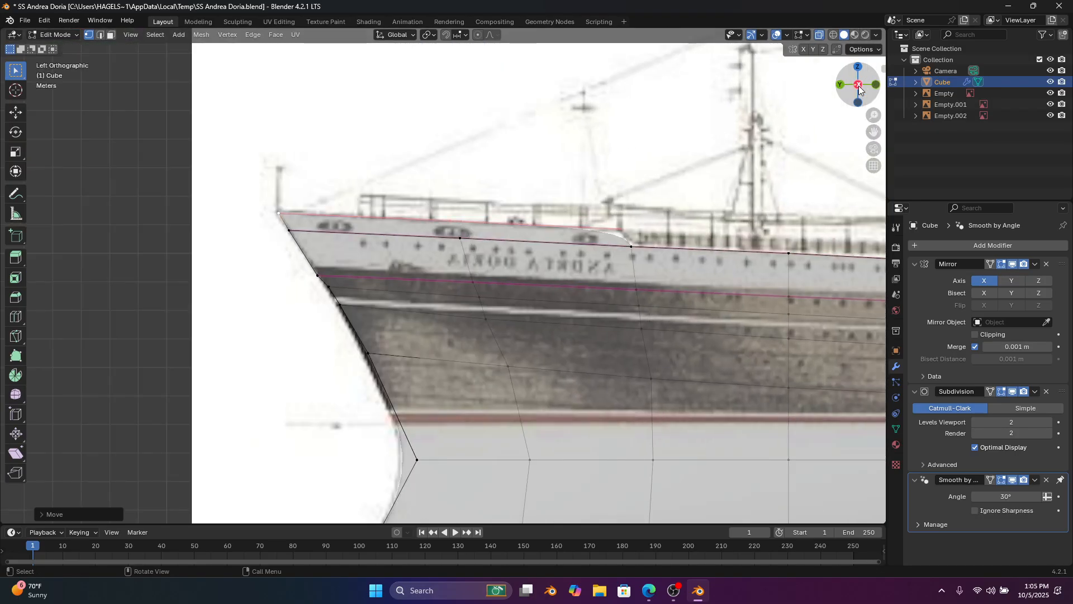
left_click(859, 87)
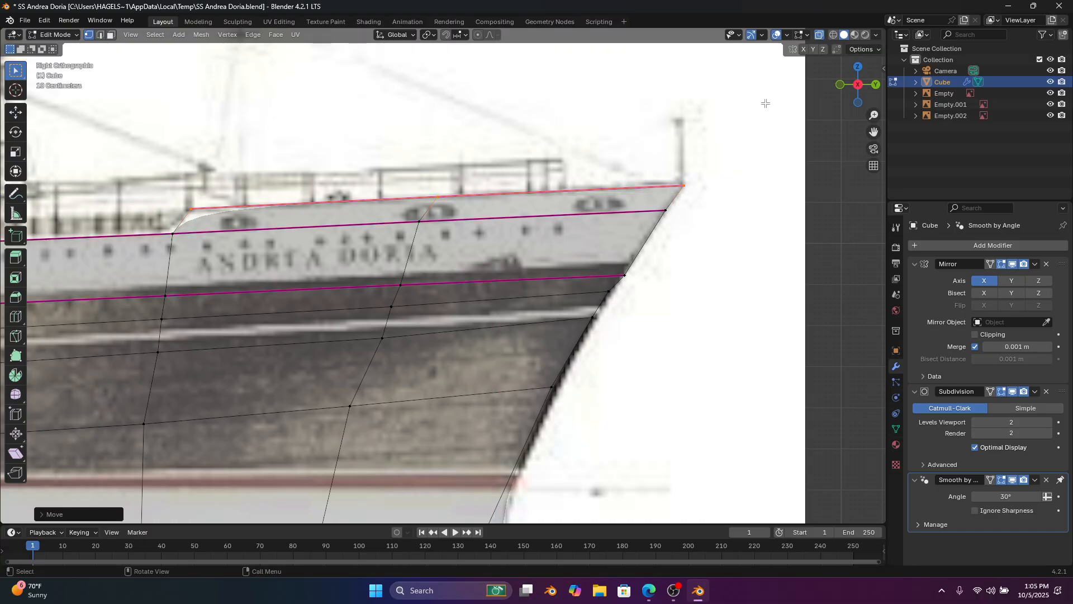
middle_click_drag(717, 116, 623, 137)
left_click(865, 88)
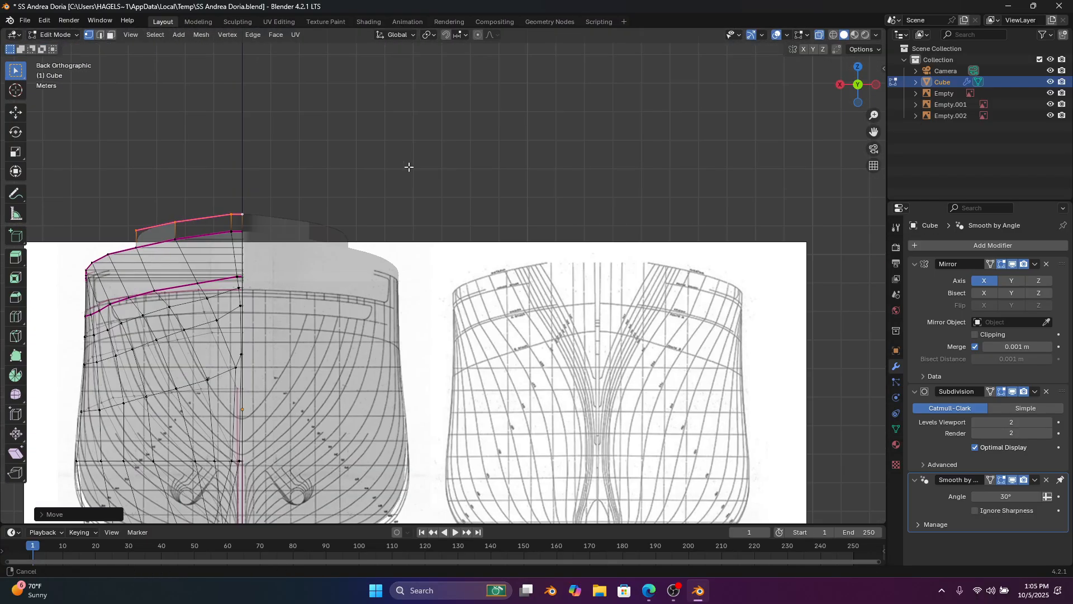
scroll(254, 198, "up", 3)
scroll(235, 201, "up", 2)
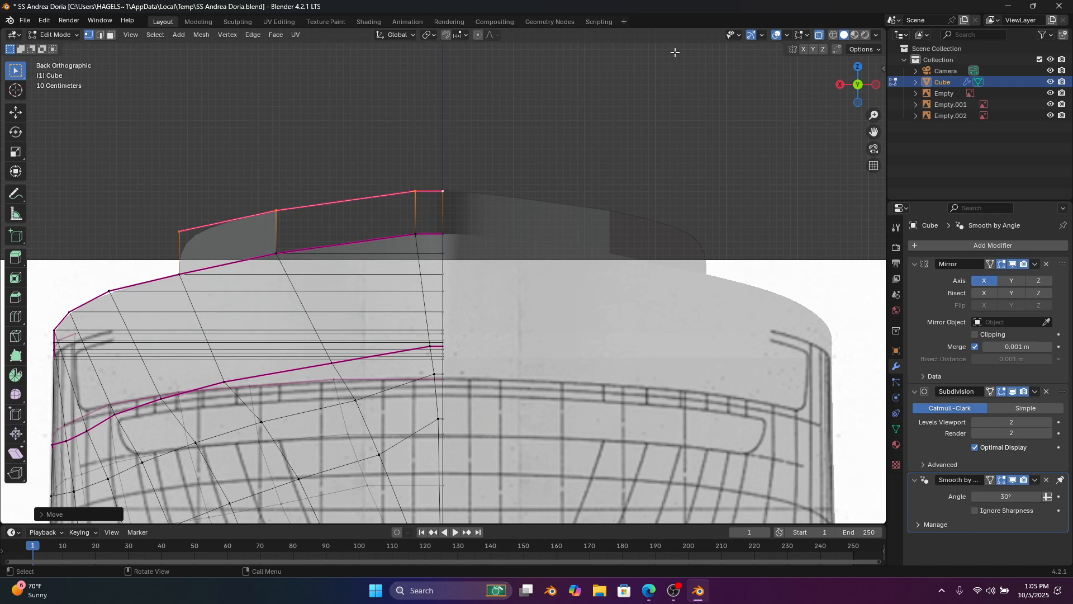
left_click_drag(432, 166, 185, 213)
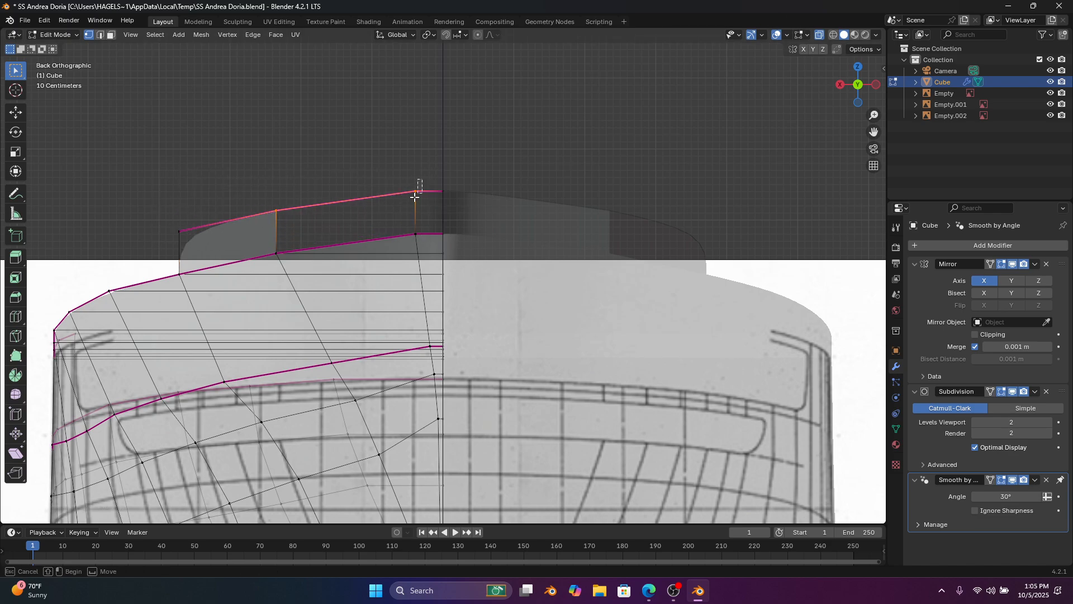
scroll(415, 197, "up", 2)
key("g")
key("x")
left_click(409, 146)
middle_click_drag(312, 143, 455, 179, "shift")
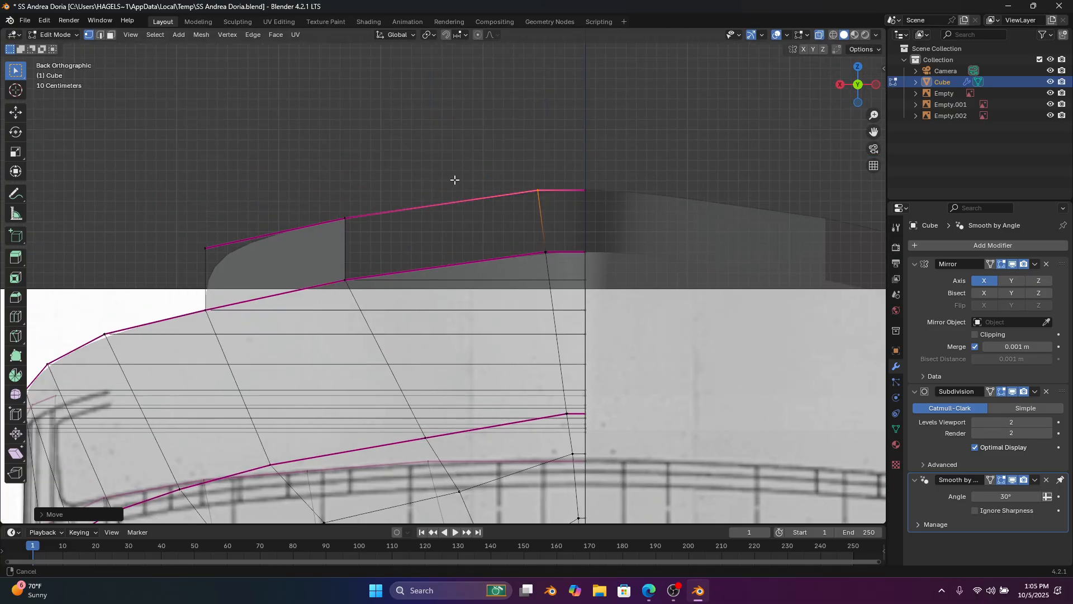
Move the raised bulwark's middle and aft top vertices outward along X, about 0.3 m at the aft end
left_click_drag(414, 156, 141, 285)
key("g")
key("x")
left_click(248, 245)
key("g")
key("x")
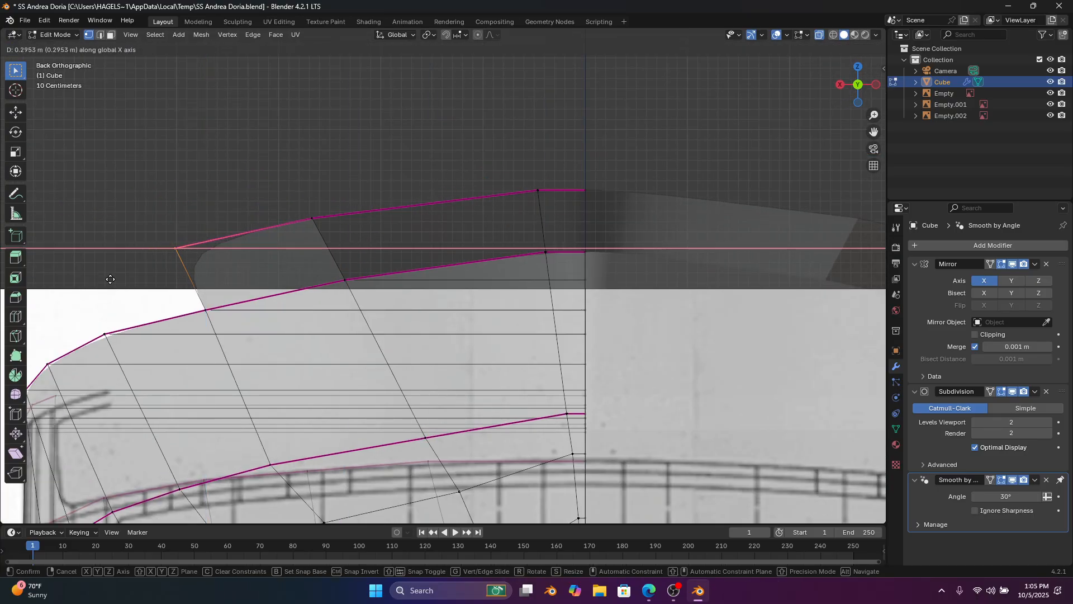
left_click(110, 280)
scroll(216, 232, "down", 8)
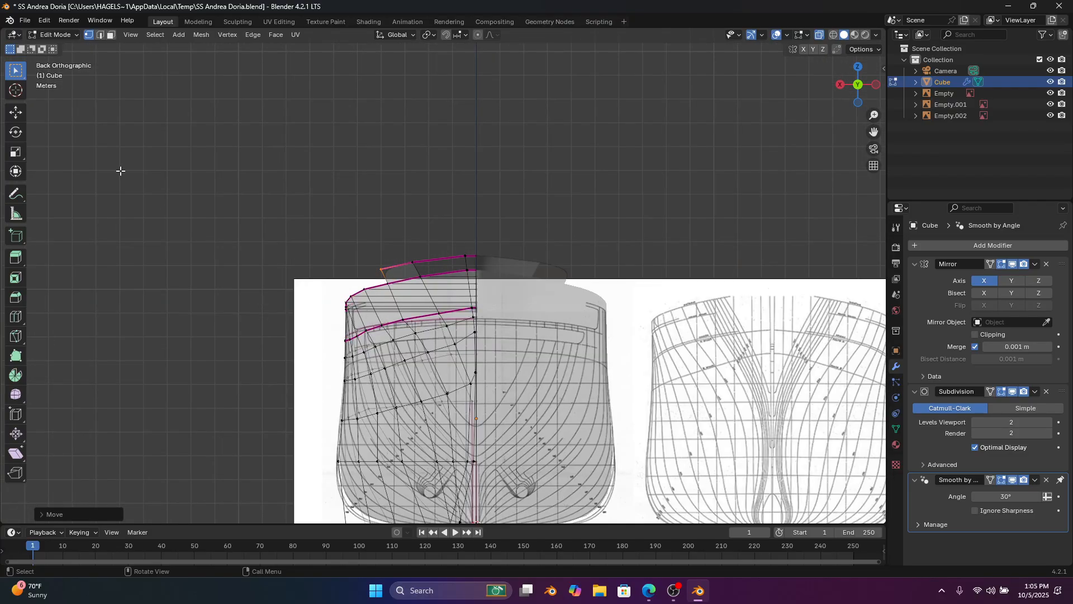
Return to Object Mode, hide the body plan reference image Empty.002, and turn off X-ray display
left_click(55, 34)
left_click(62, 48)
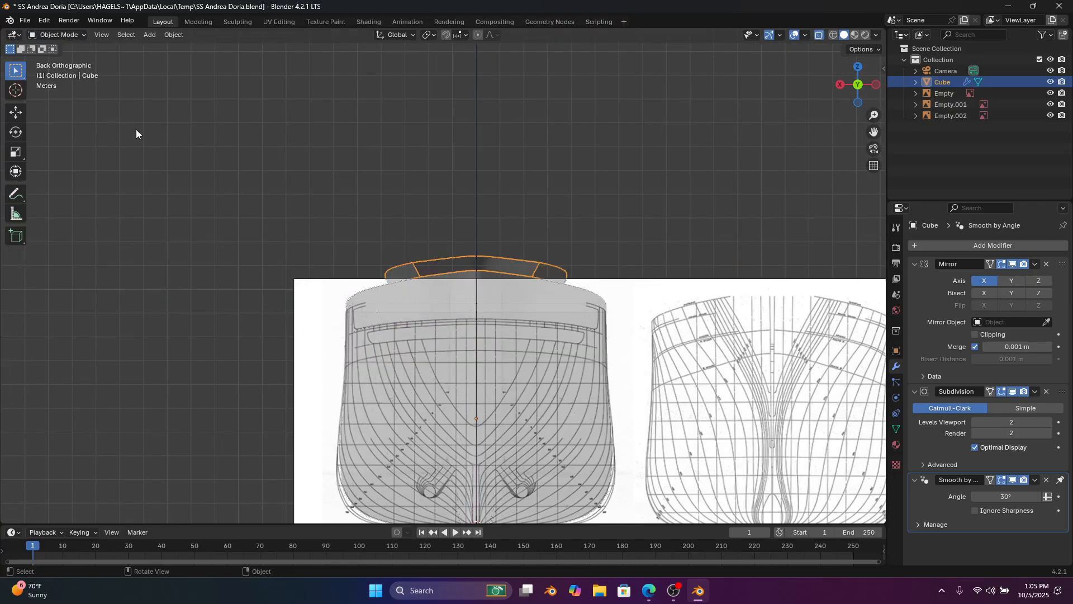
left_click(299, 326)
key("h")
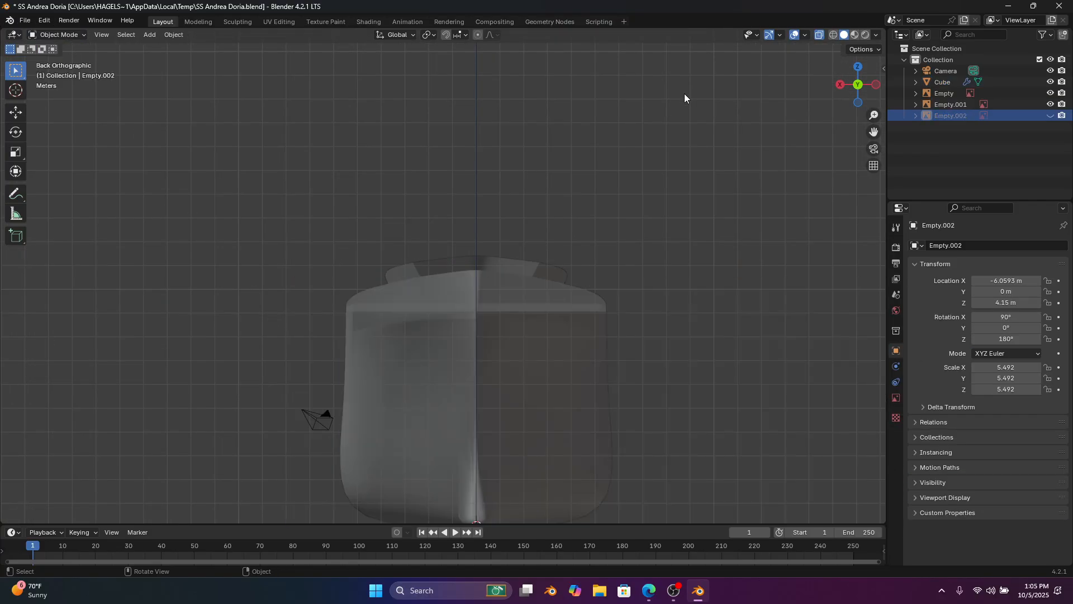
left_click(819, 34)
Switch to the browser to compare the flared bow with the Andrea_Doria_on_slip.jpg photo, and return to Blender
middle_click_drag(336, 302, 694, 506)
left_click(647, 590)
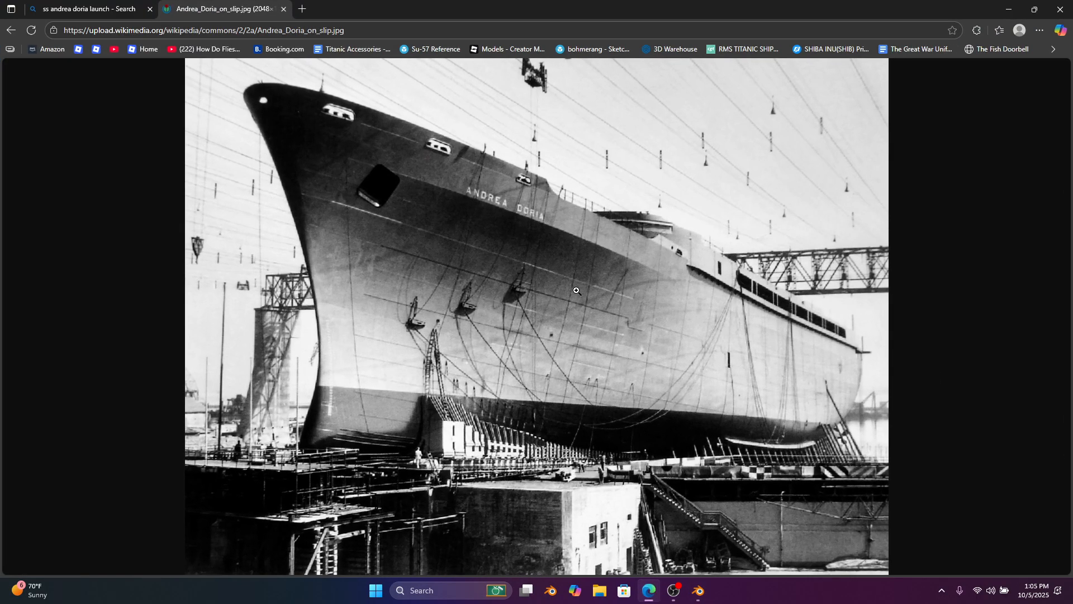
left_click(699, 590)
middle_click_drag(368, 280, 420, 271)
Enter Edit Mode on the hull and crease the short upright edge at the raised bulwark's aft end
left_click(421, 271)
left_click(84, 34)
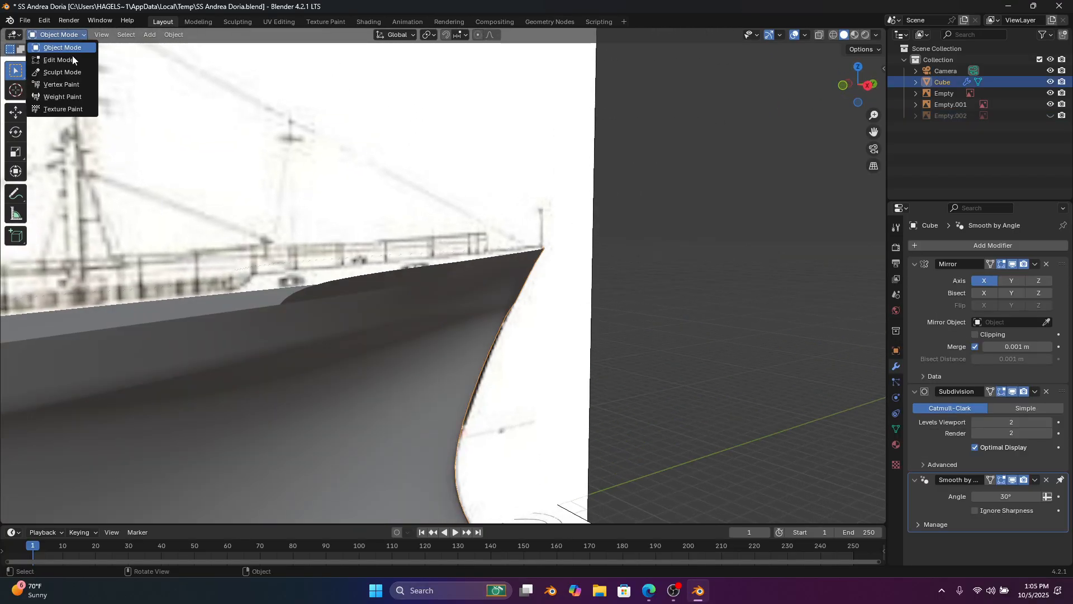
left_click(61, 55)
middle_click_drag(302, 257, 324, 260)
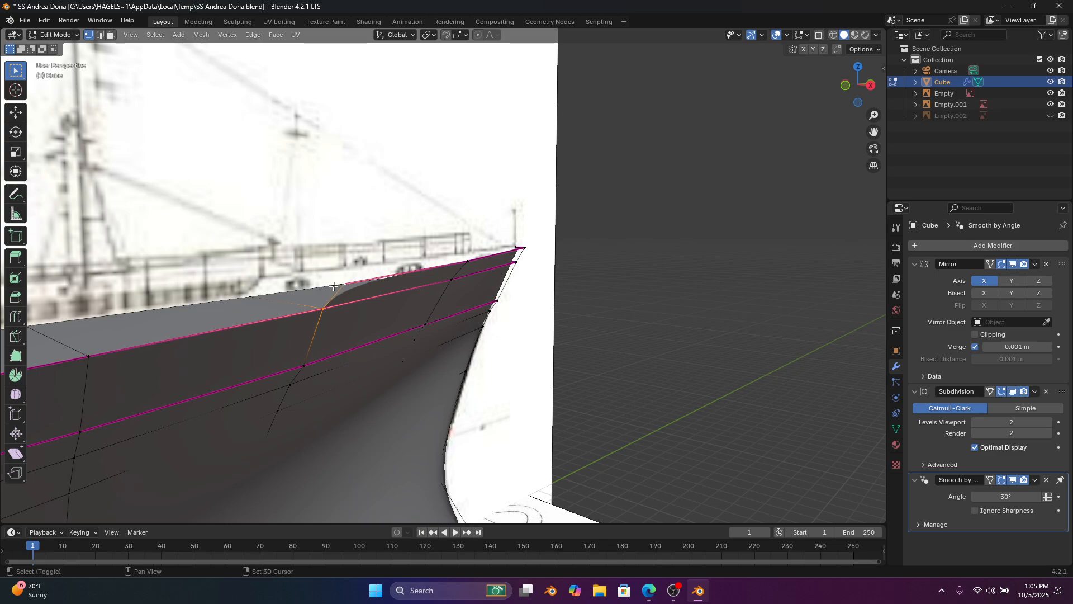
key("shift+e")
left_click(653, 239)
In the back view, nudge the bulwark's middle and aft top vertices slightly inward along X
middle_click_drag(407, 292, 424, 167)
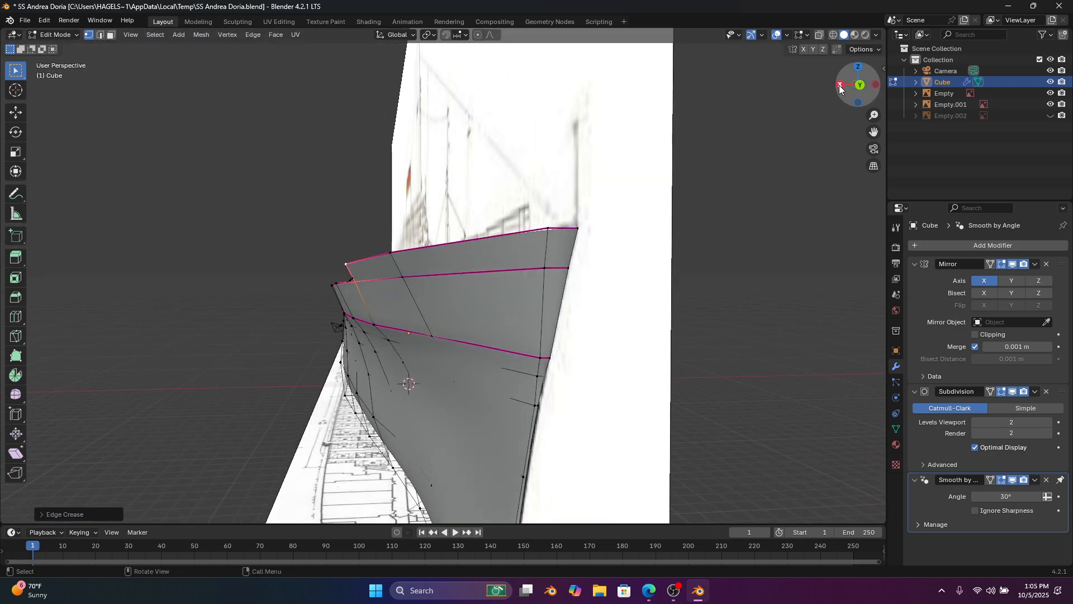
left_click(859, 87)
scroll(587, 163, "up", 3)
key("g")
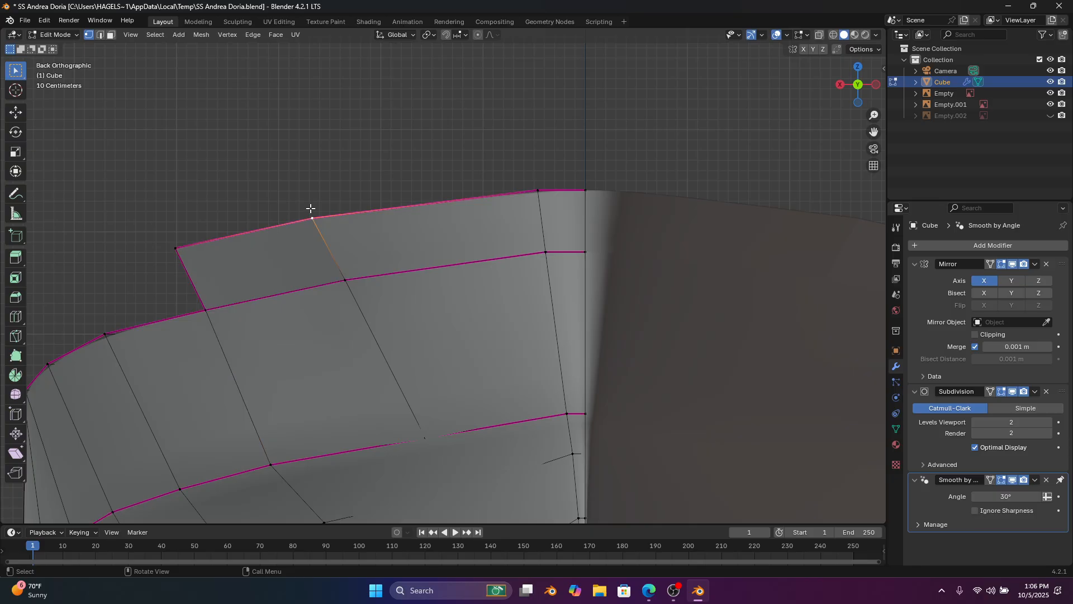
key("z")
key("x")
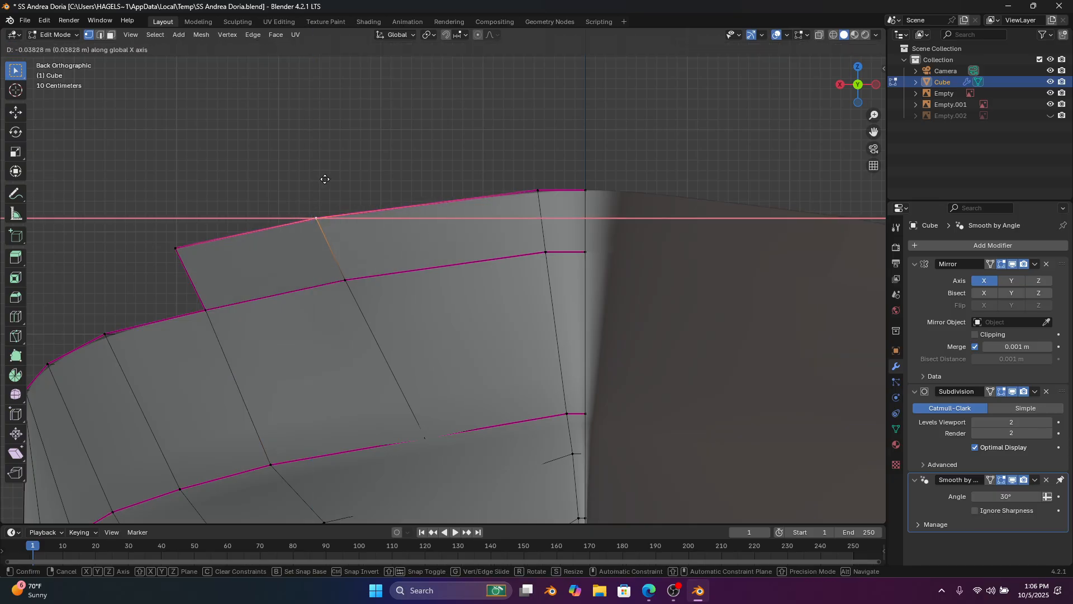
left_click(323, 179)
key("g")
key("x")
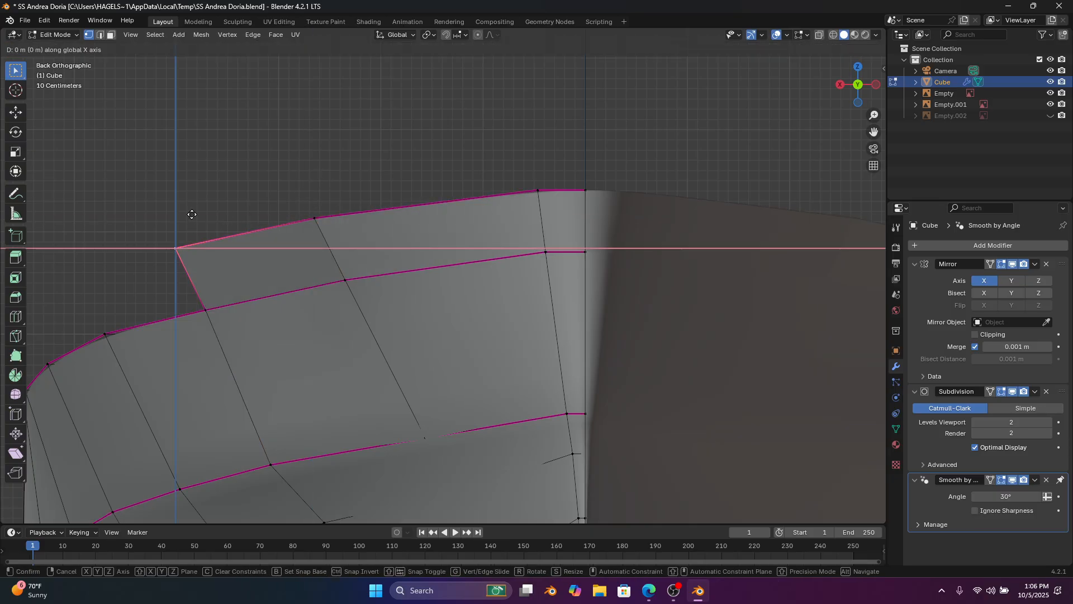
left_click(196, 214)
Return to Object Mode, deselect the hull, and inspect the flared bow from several angles
middle_click_drag(187, 233, 187, 199)
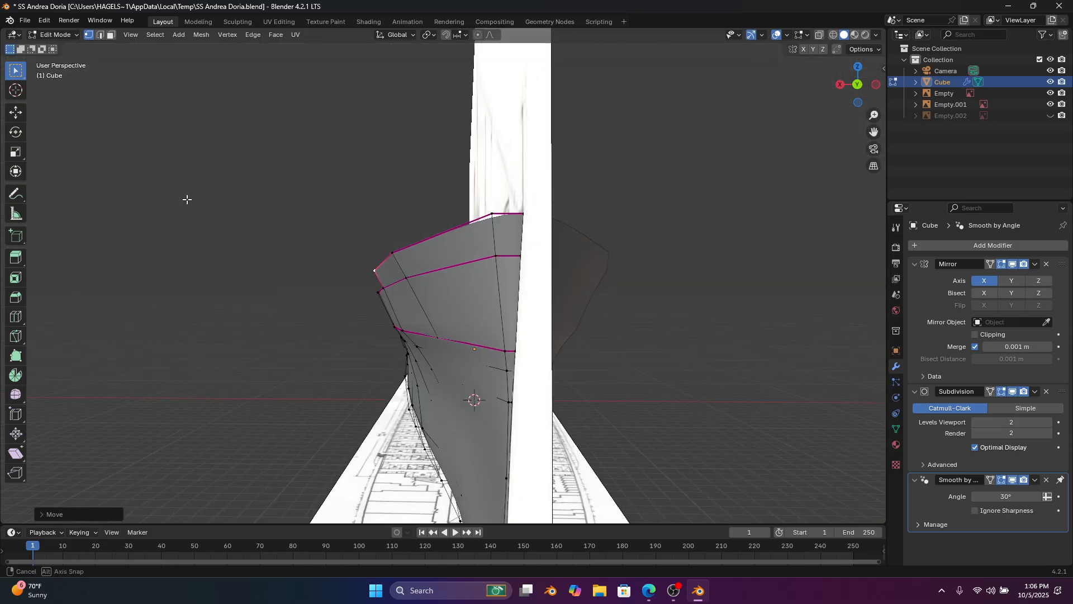
left_click(71, 36)
left_click(77, 48)
left_click(288, 210)
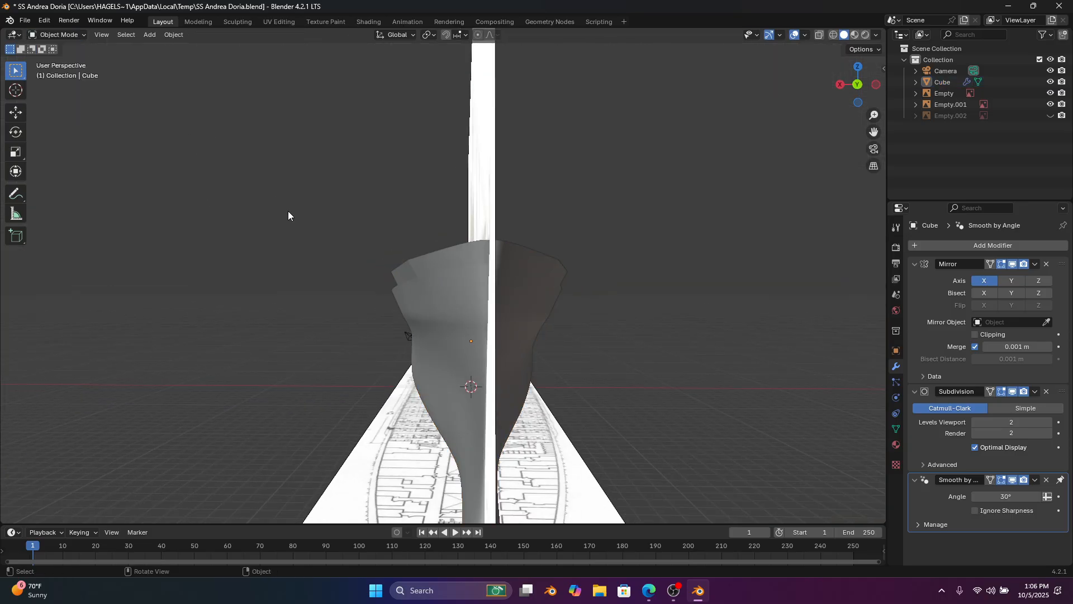
middle_click_drag(288, 211, 407, 215)
scroll(408, 215, "down", 6)
middle_click_drag(363, 323, 505, 236)
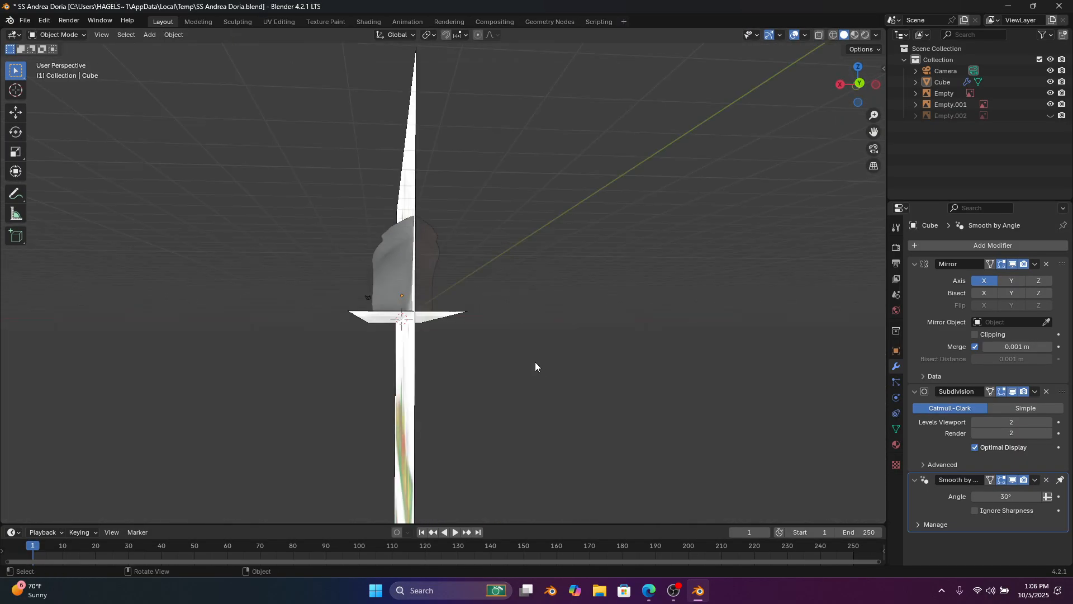